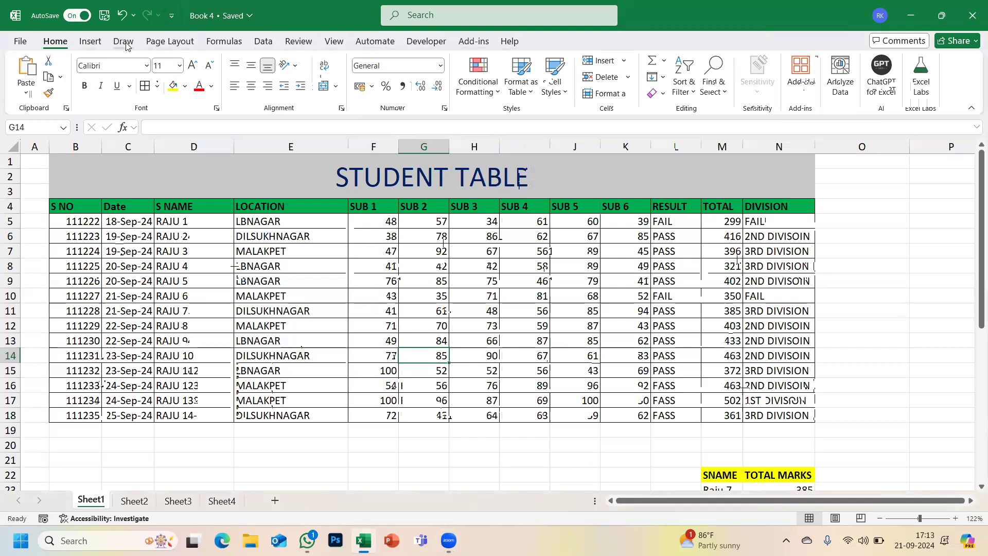
- Browse the Insert, Draw, Page Layout and Formulas ribbon tabs, returning to Home
left_click(89, 49)
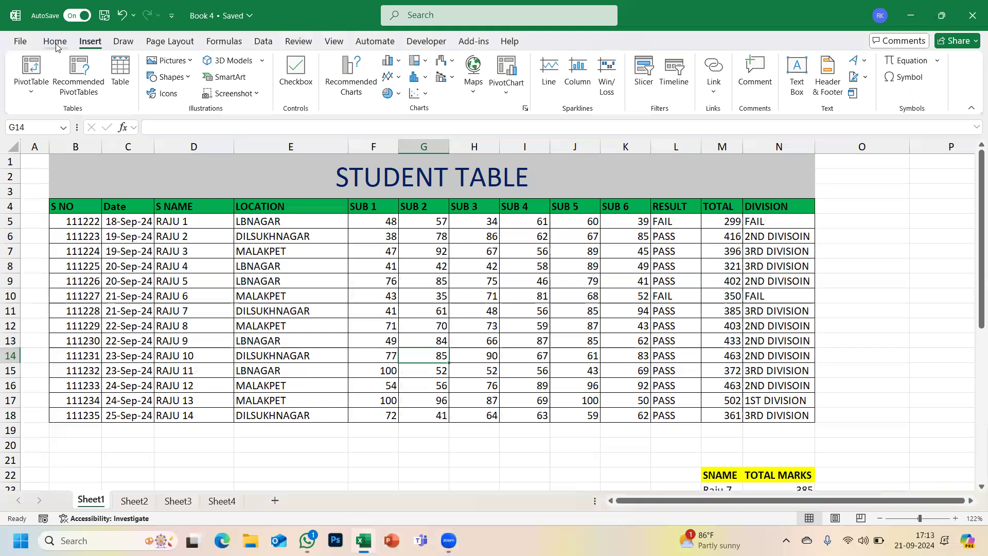
left_click(57, 46)
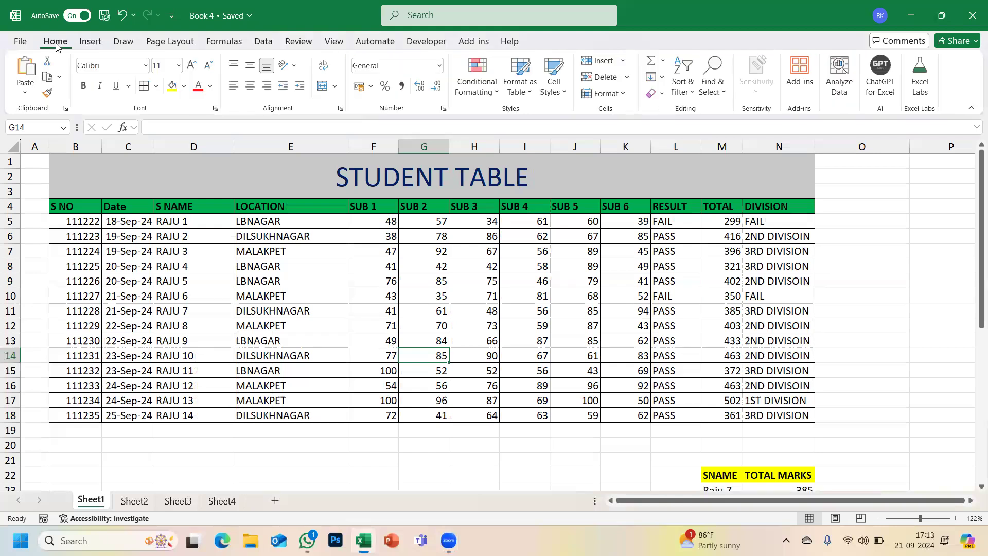
left_click(90, 43)
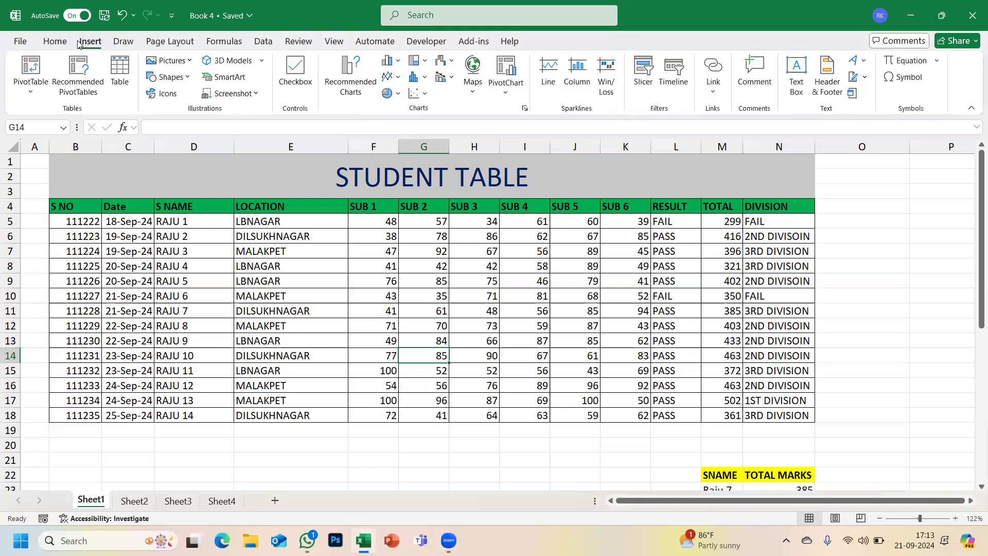
left_click(116, 42)
left_click(178, 46)
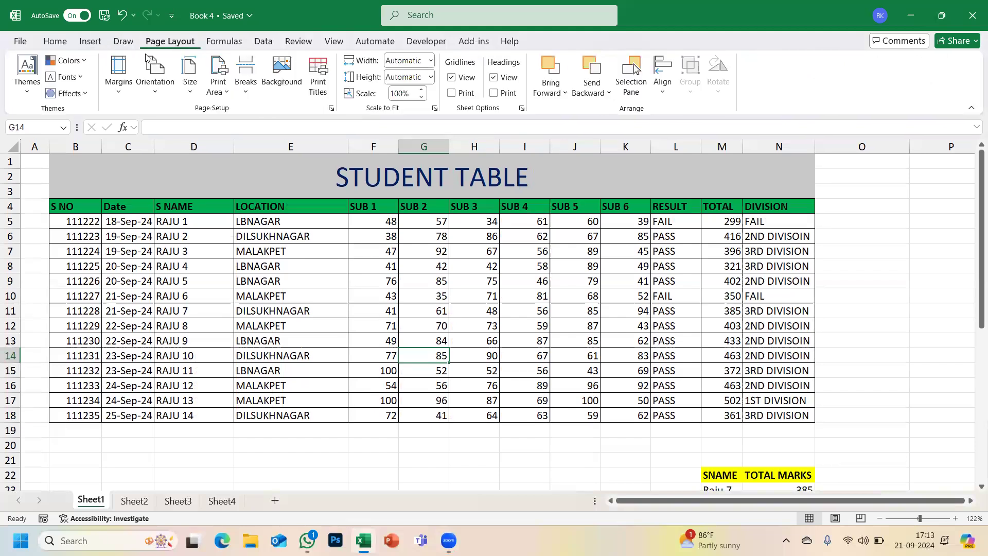
left_click(55, 44)
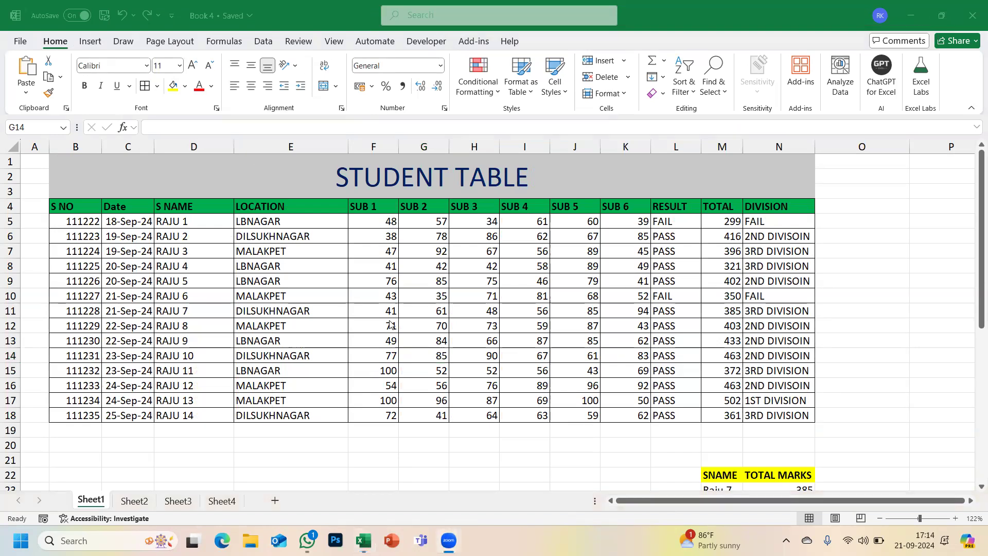
left_click(99, 44)
left_click(175, 43)
left_click(211, 43)
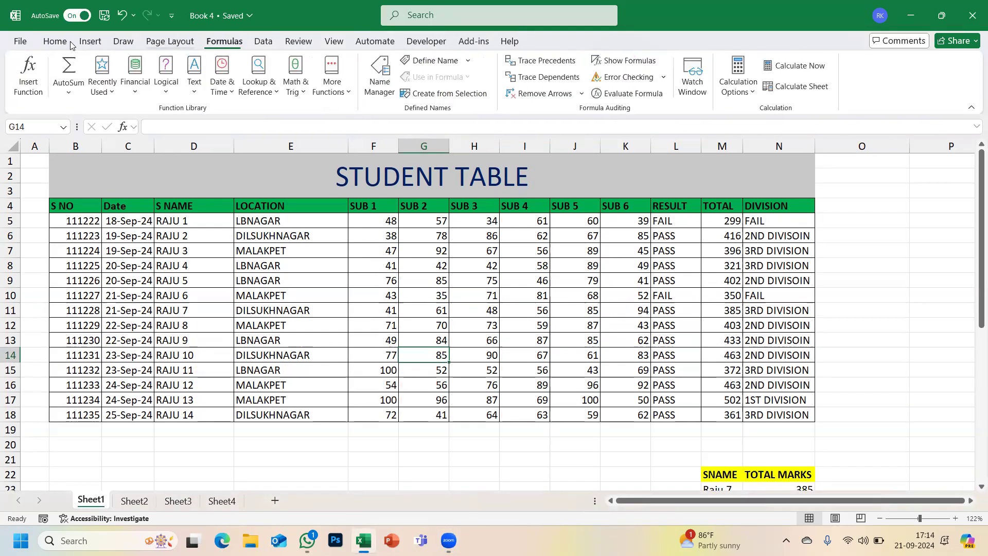
left_click(61, 43)
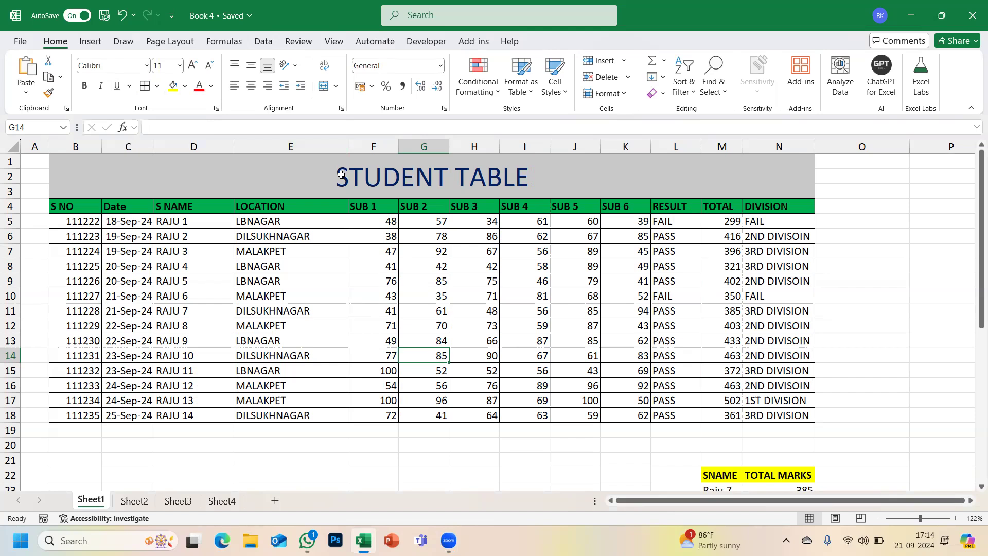
- Set the merged STUDENT TABLE title cell to the Bodoni MT Black font
left_click(374, 178)
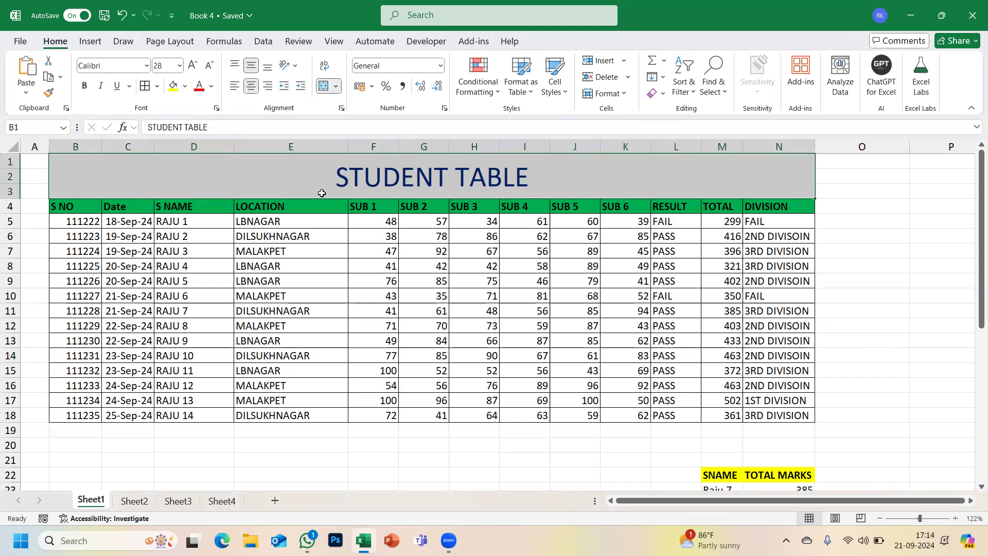
left_click(146, 65)
left_click(146, 66)
left_click(146, 66)
left_click(146, 65)
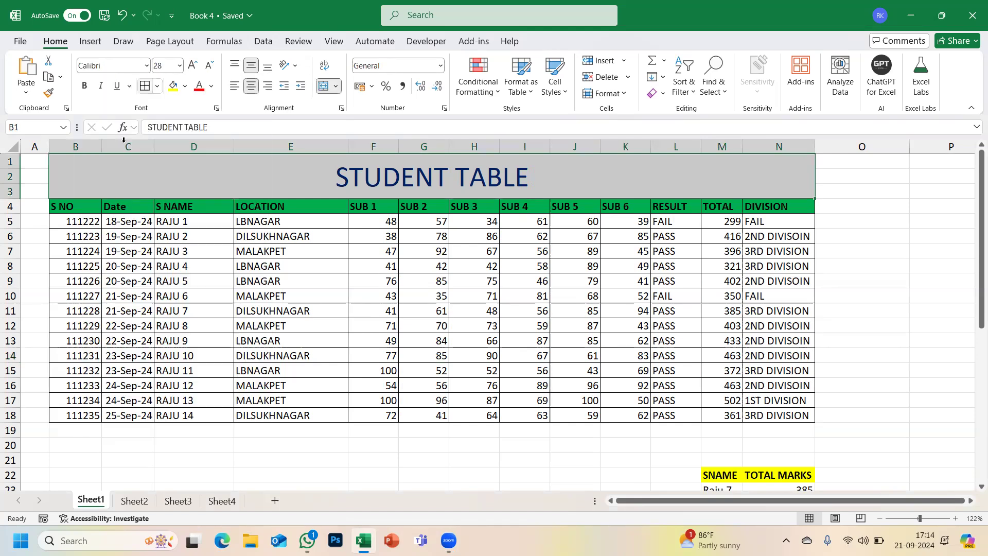
left_click(147, 67)
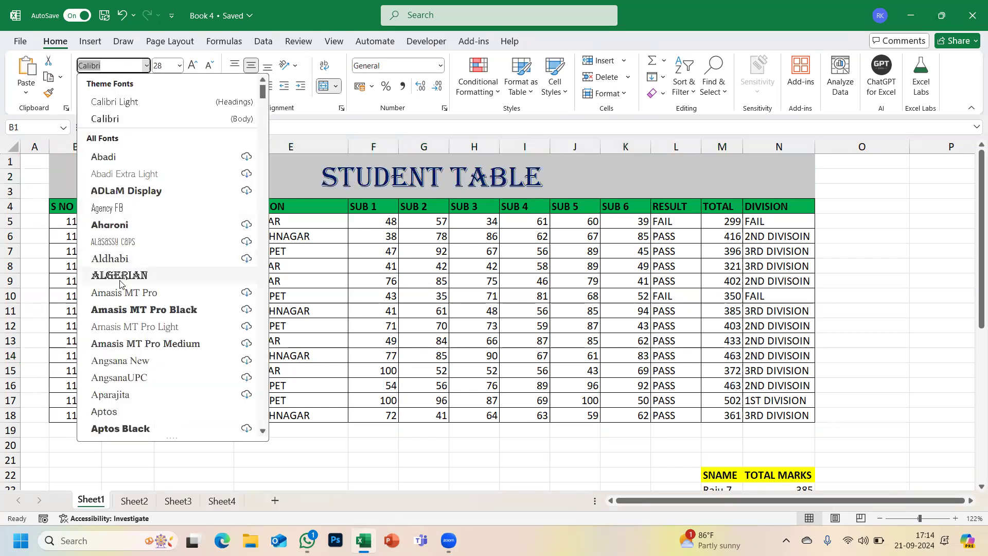
scroll(115, 380, "down", 6)
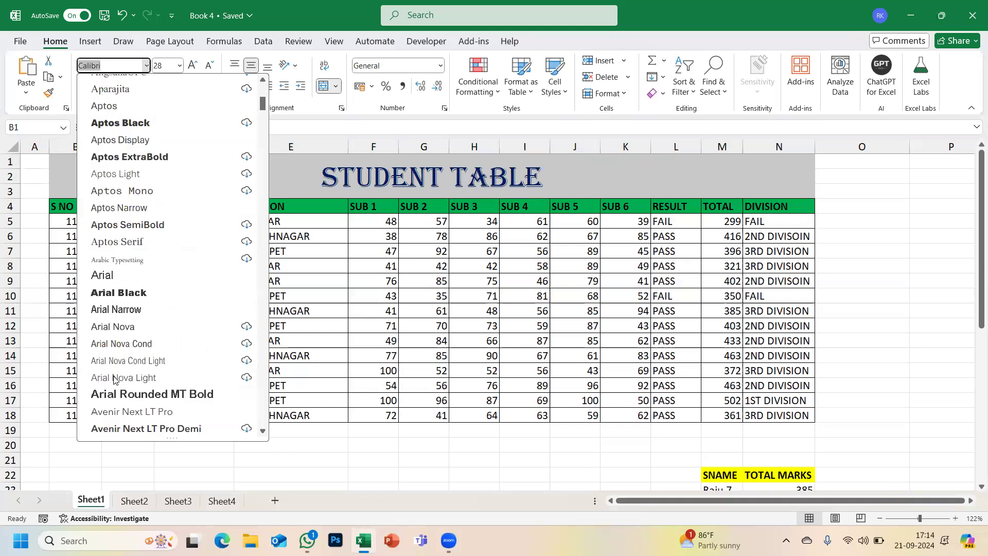
scroll(114, 379, "down", 1)
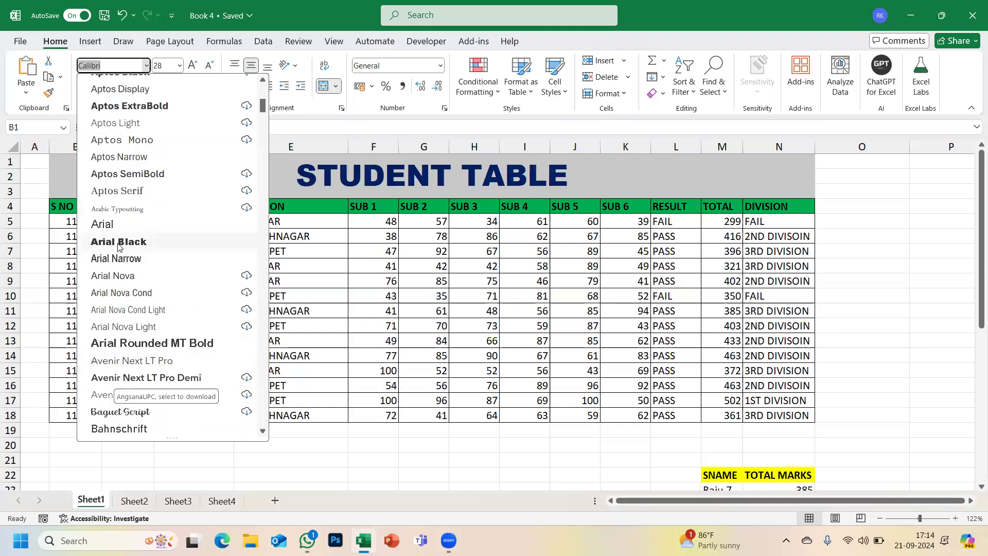
scroll(118, 247, "down", 6)
scroll(116, 334, "down", 6)
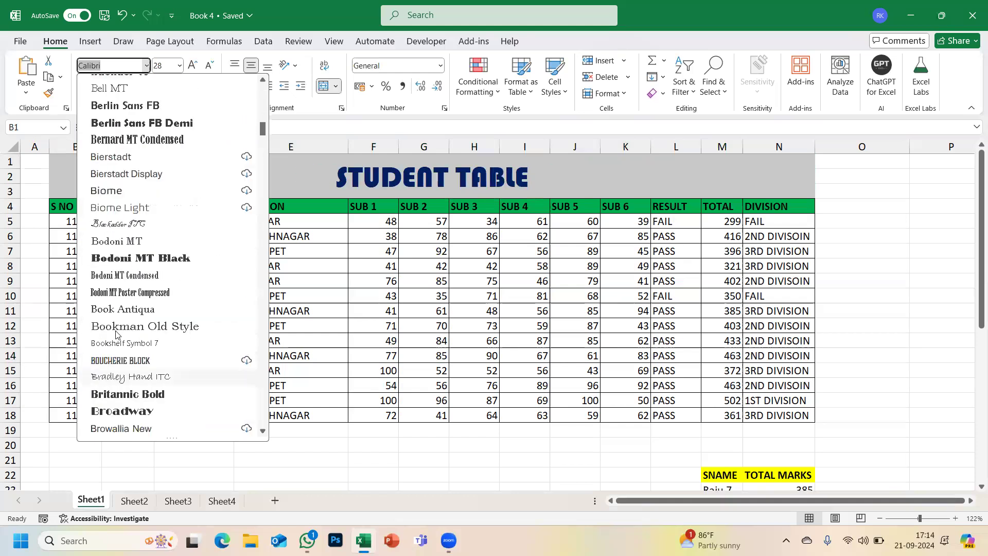
left_click(121, 258)
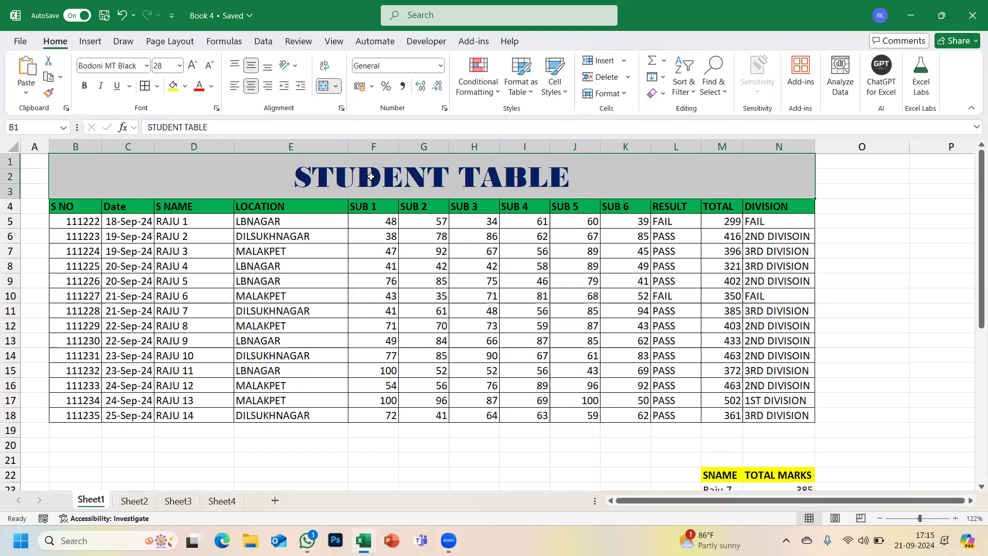
left_click(180, 66)
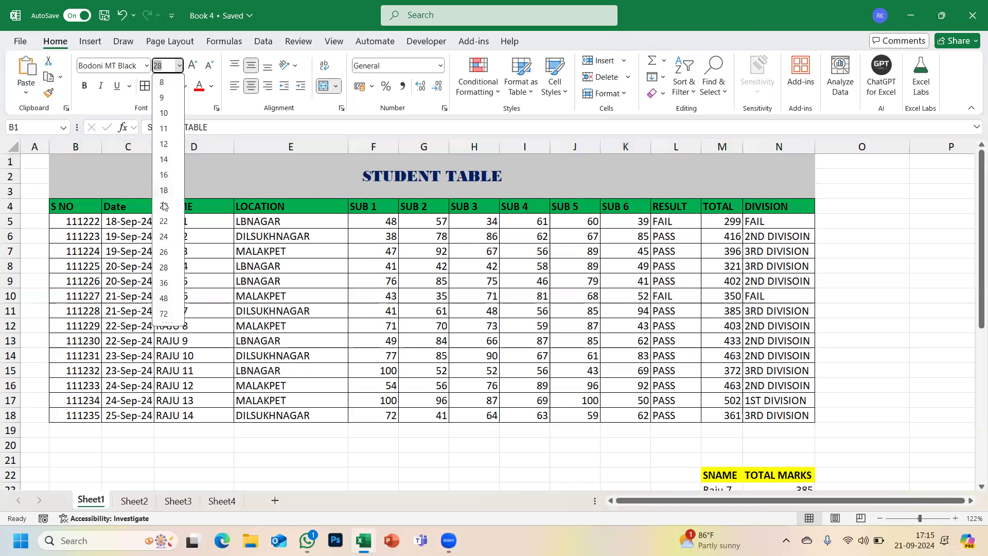
left_click(164, 267)
left_click(167, 68)
left_click(180, 67)
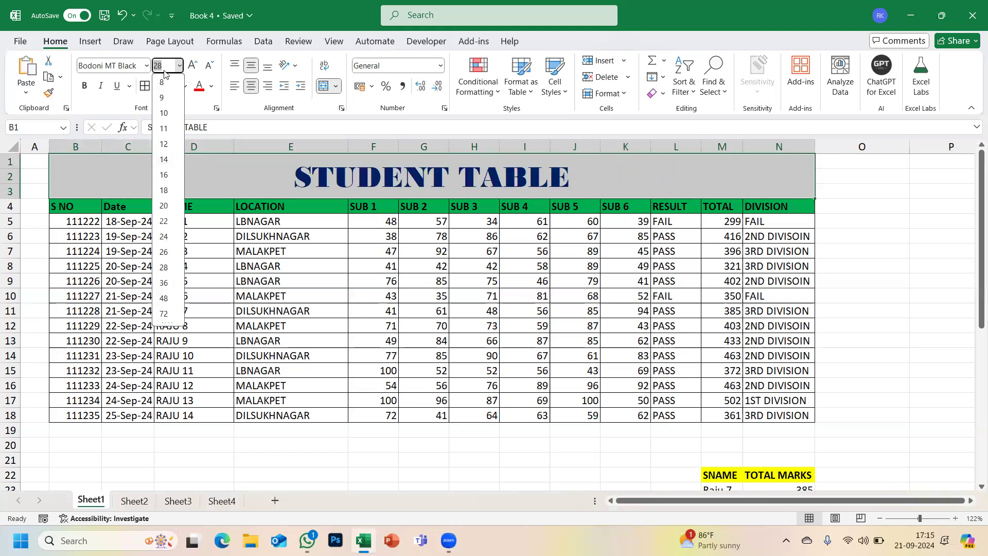
type("15.5")
key("Return")
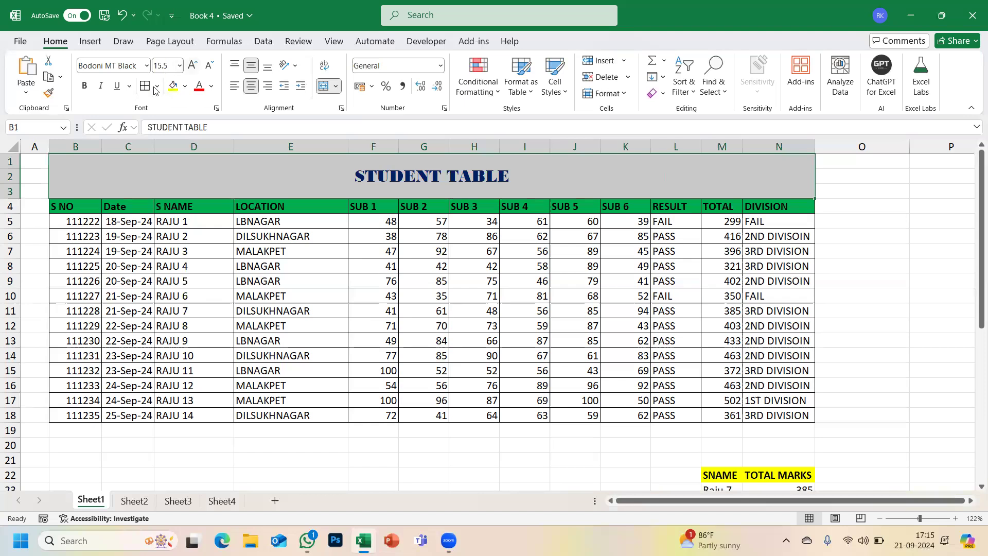
left_click(179, 68)
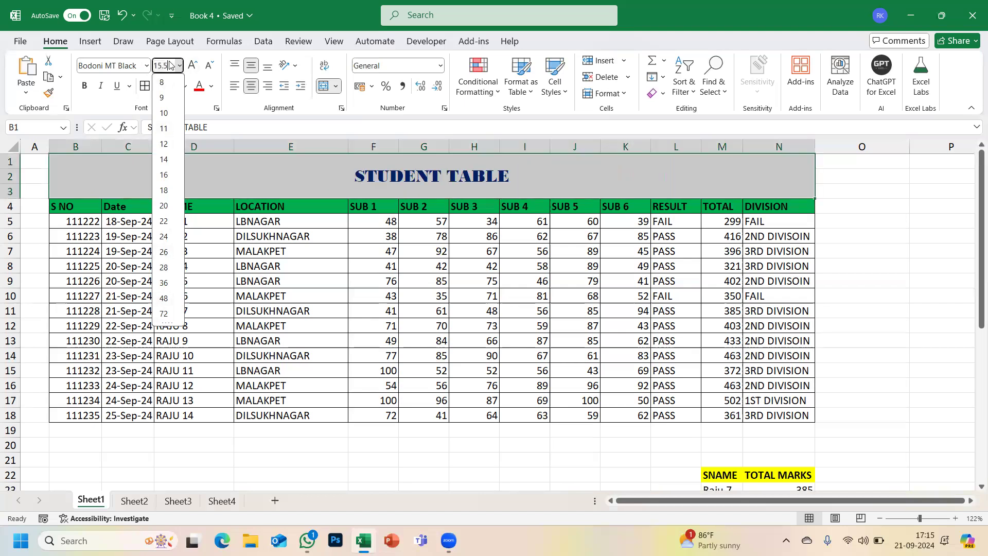
left_click(243, 194)
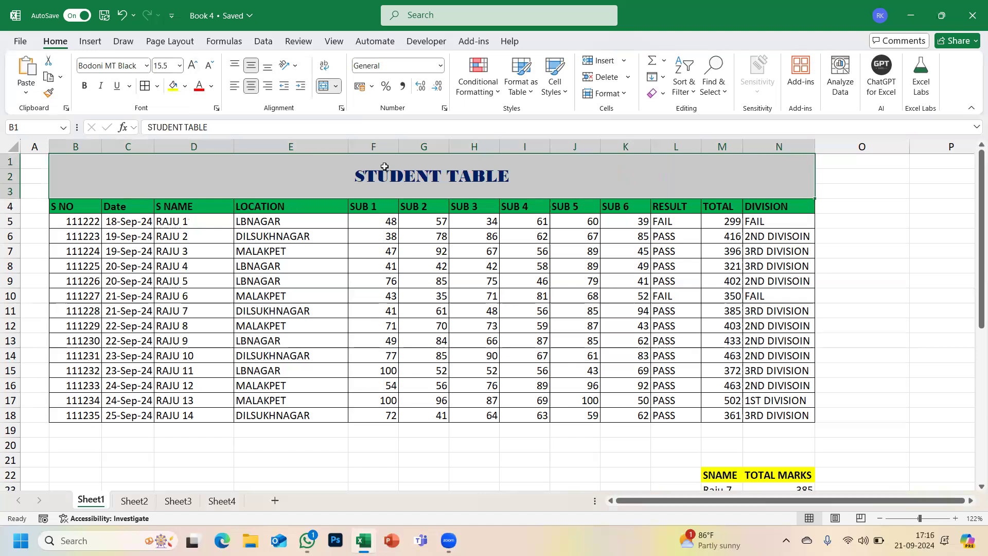
left_click(191, 66)
left_click(191, 66)
left_click(192, 66)
left_click(192, 66)
left_click(192, 66)
left_click(191, 66)
left_click(191, 66)
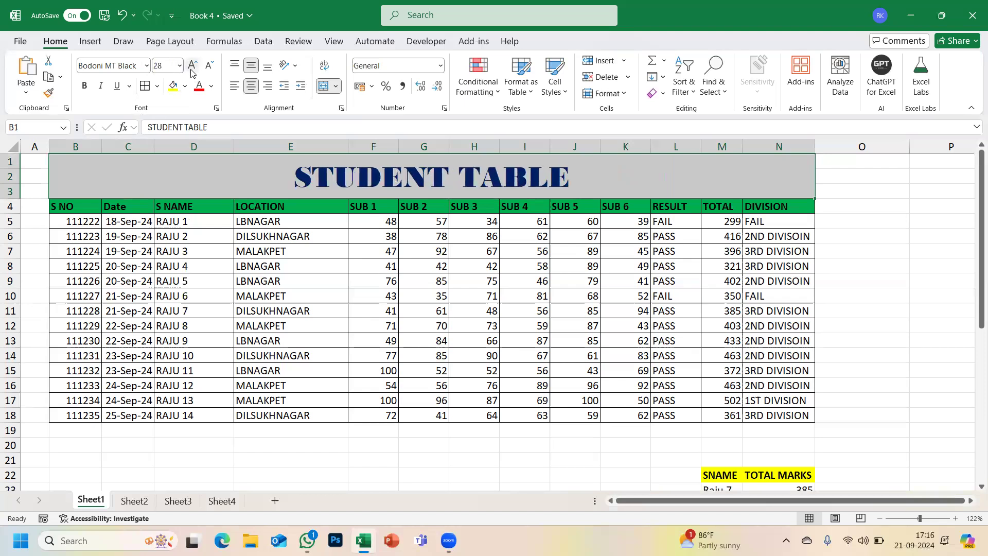
left_click(191, 66)
left_click(191, 65)
left_click(192, 66)
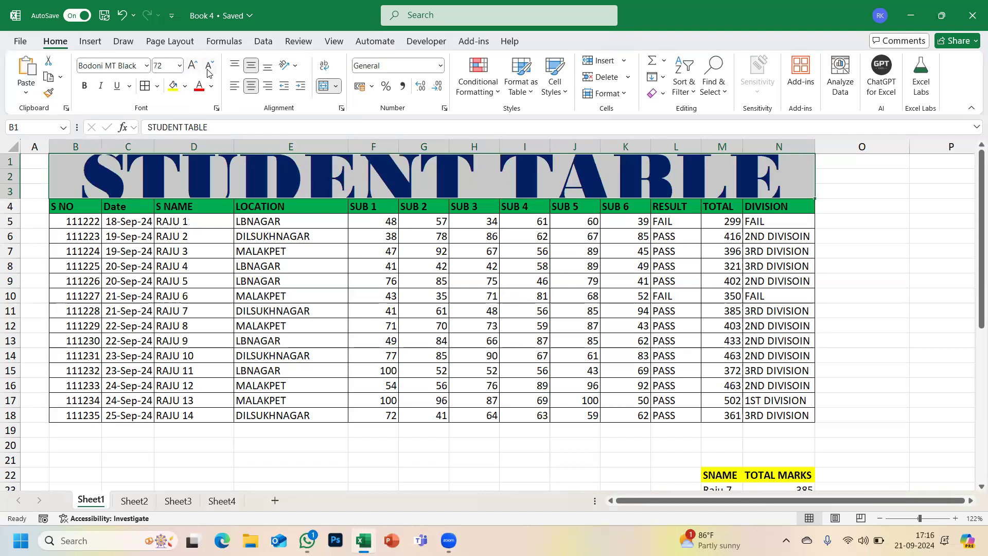
left_click(209, 68)
left_click(209, 68)
left_click(209, 69)
left_click(209, 68)
left_click(209, 68)
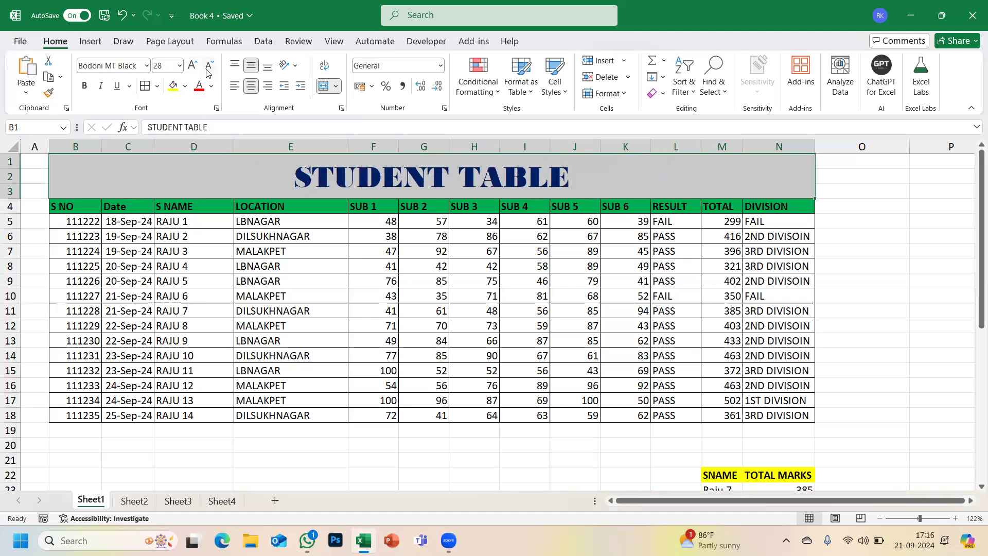
left_click(194, 69)
left_click(193, 68)
left_click(168, 68)
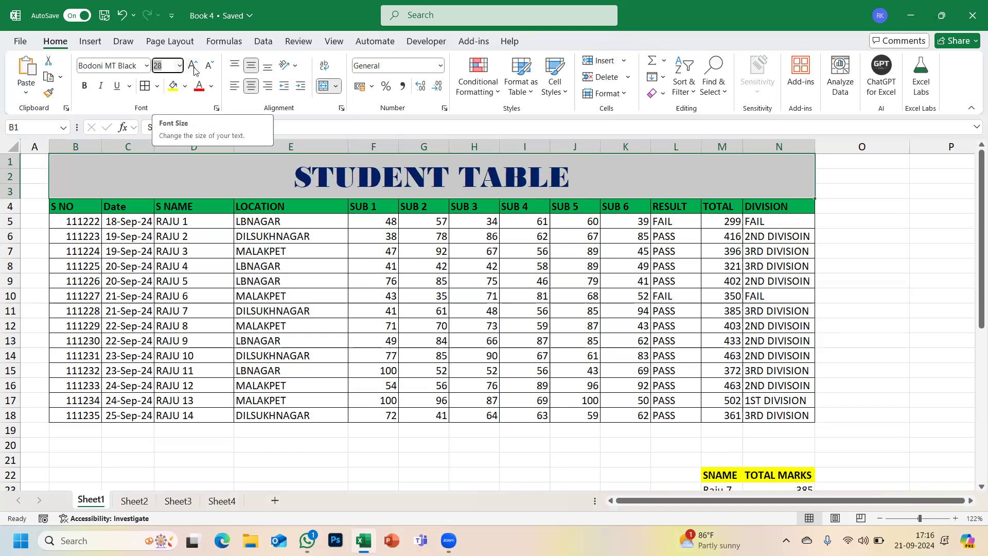
left_click(192, 66)
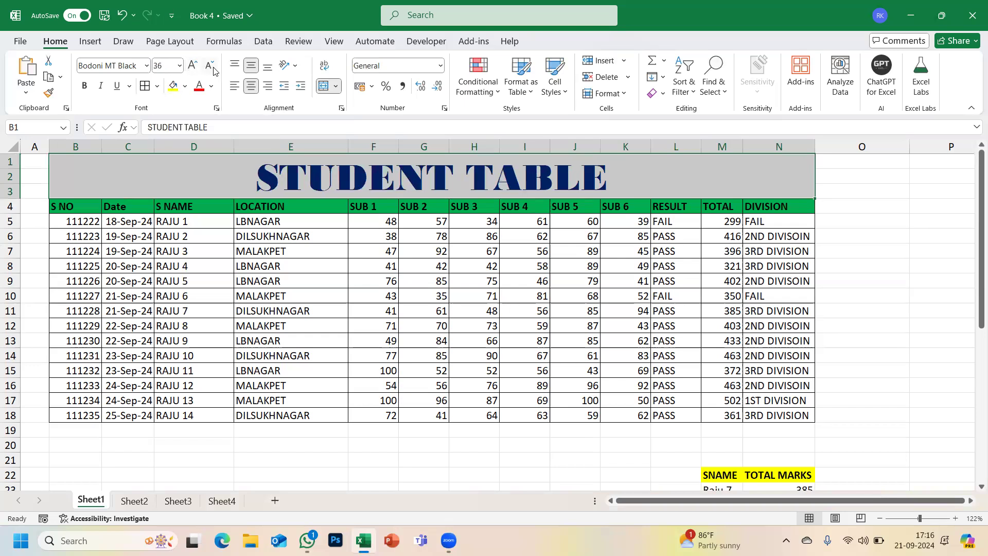
left_click(211, 68)
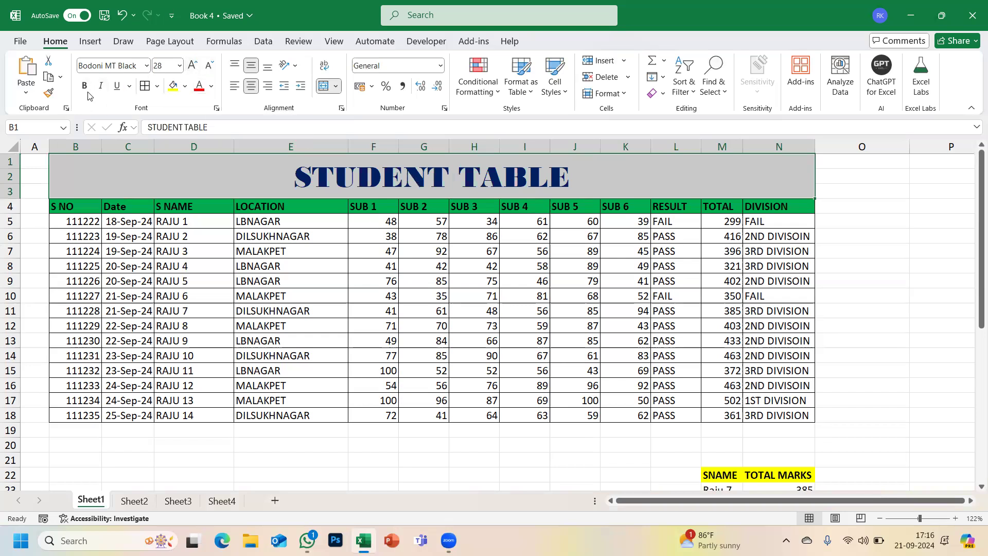
left_click(200, 261)
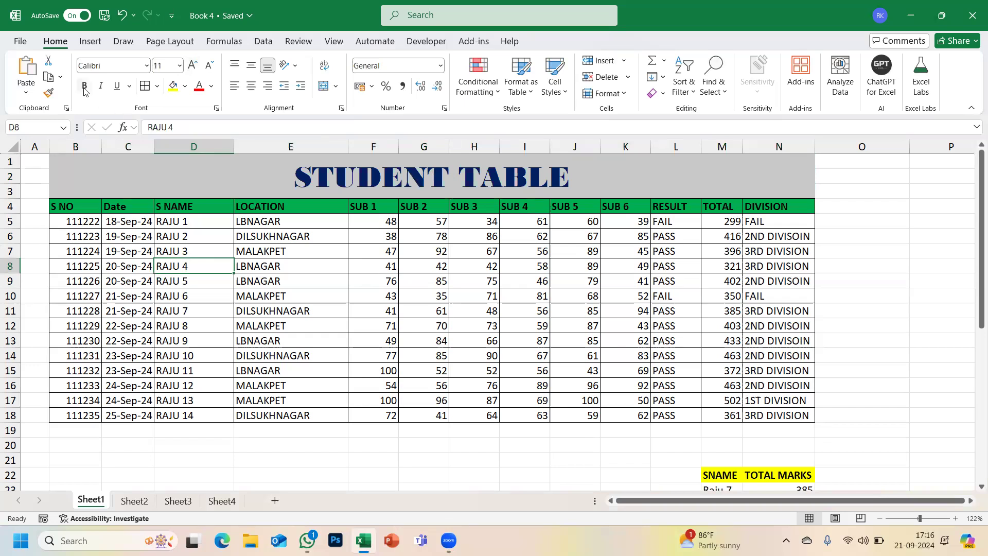
- Select the salary table's header row and make it bold
scroll(139, 241, "down", 4)
scroll(138, 241, "down", 3)
left_click_drag(32, 244, 286, 245)
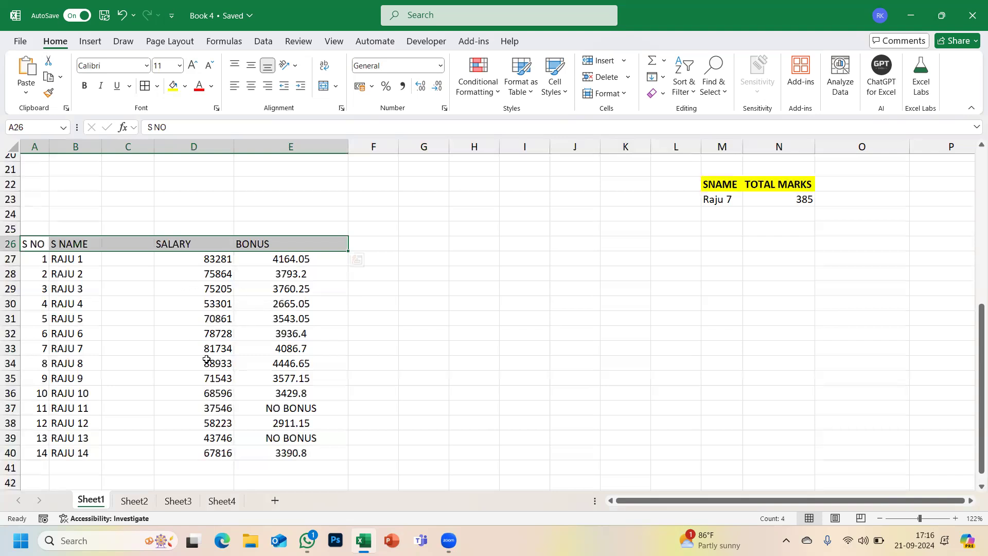
left_click(85, 88)
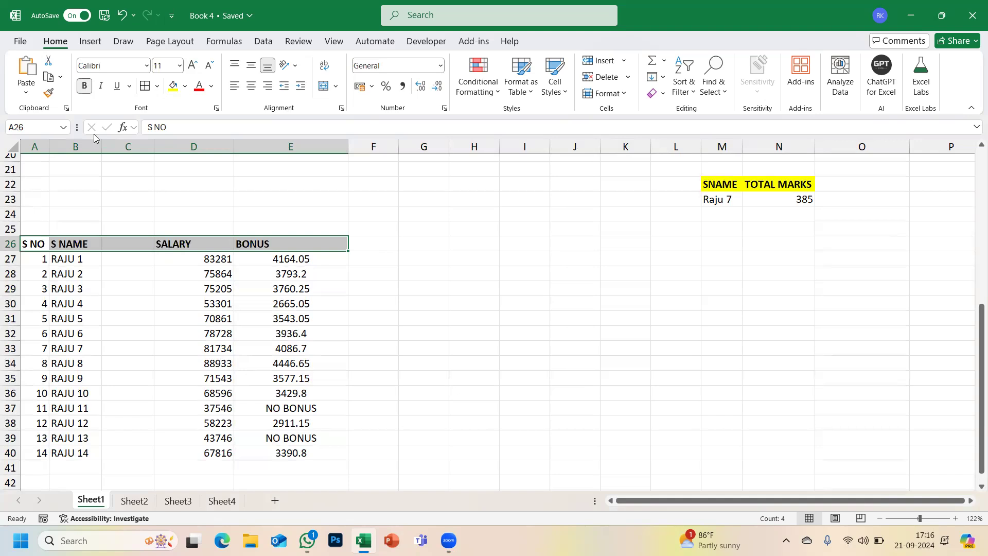
left_click(85, 86)
key("ctrl+b")
scroll(153, 282, "up", 6)
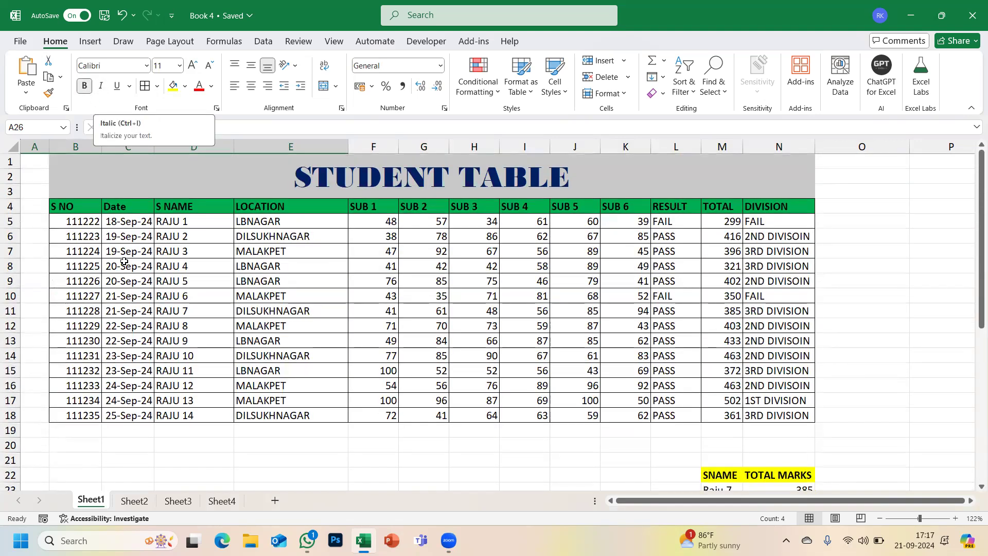
scroll(124, 262, "down", 6)
scroll(124, 261, "up", 3)
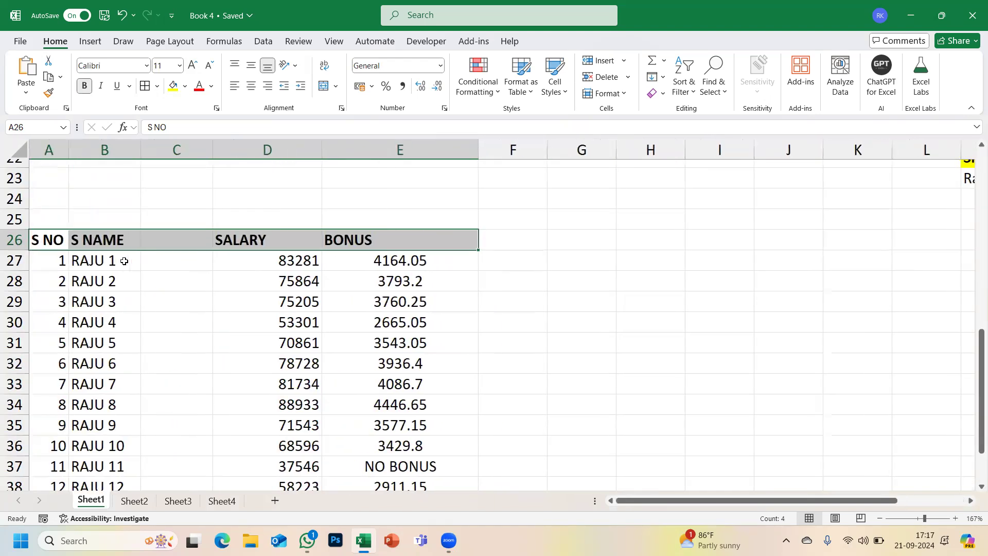
- Open and dismiss Quick Analysis for the header row, cancelling a stray cell edit
key("ctrl+q")
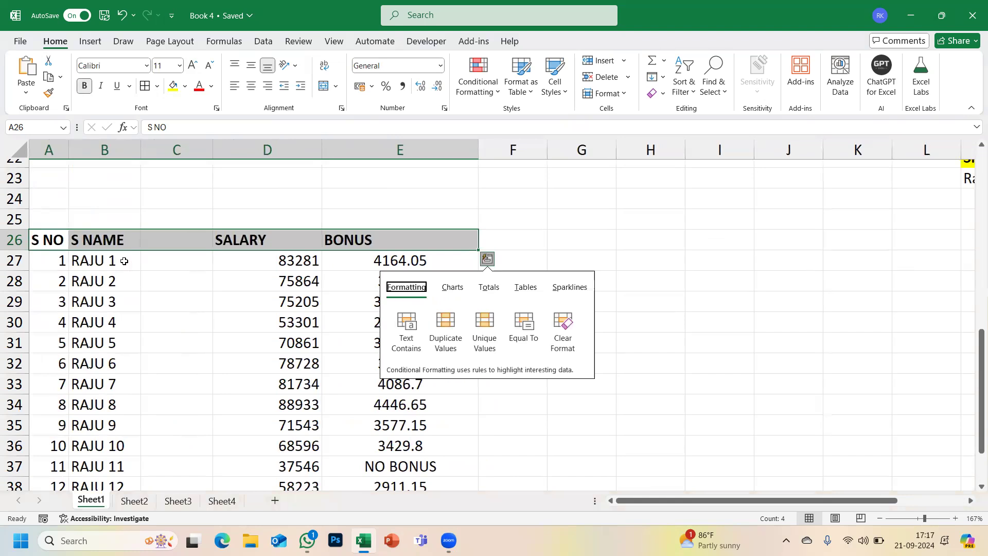
key("Escape")
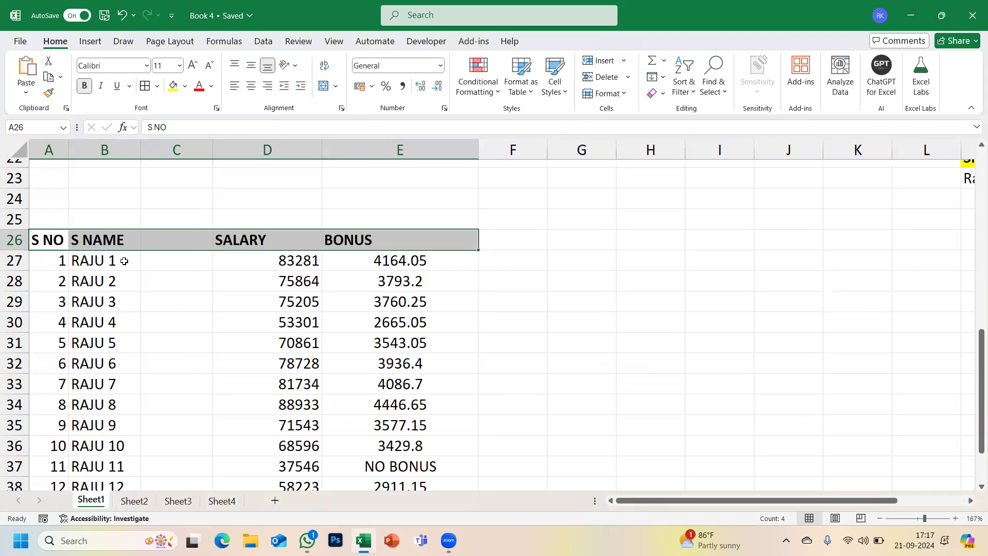
type("b")
key("Escape")
- Reselect header row A26:E26, keeping it bold with italics toggled off
left_click(366, 327)
left_click_drag(405, 243, 47, 232)
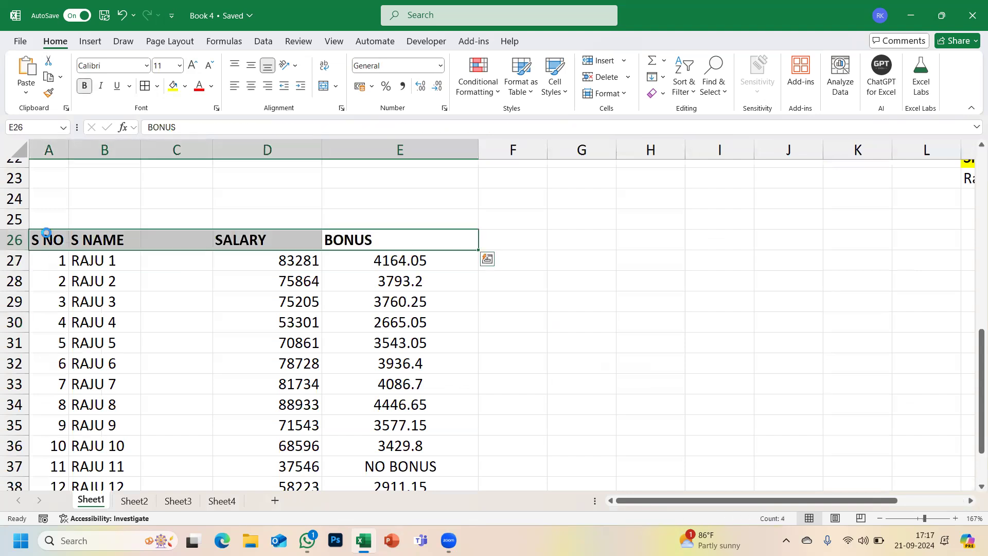
key("ctrl+b")
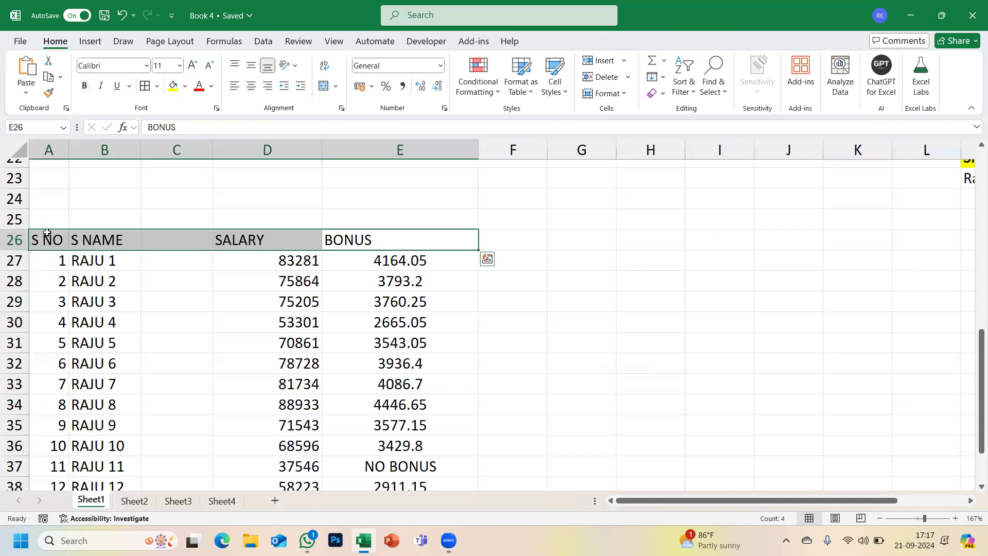
key("ctrl+b")
left_click_drag(45, 243, 399, 236)
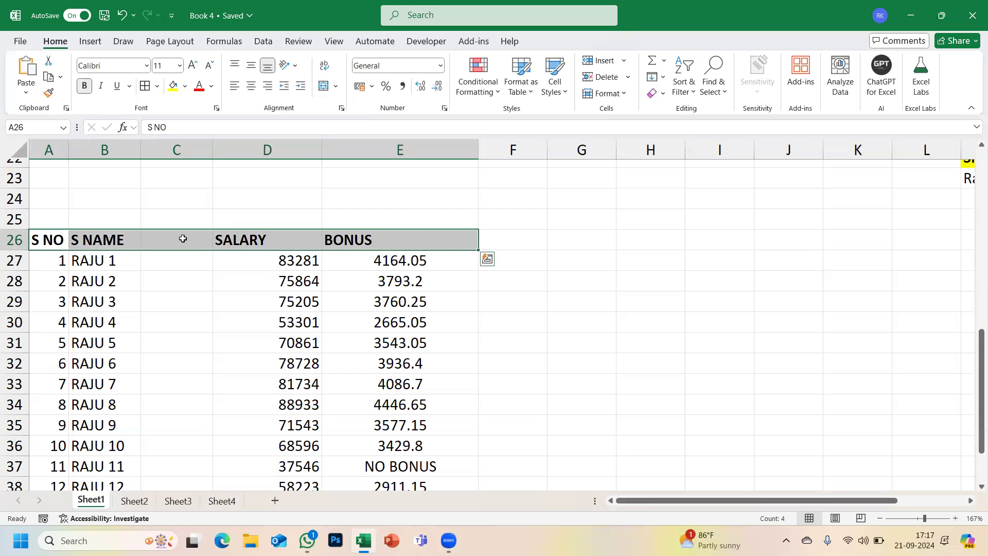
key("ctrl+i")
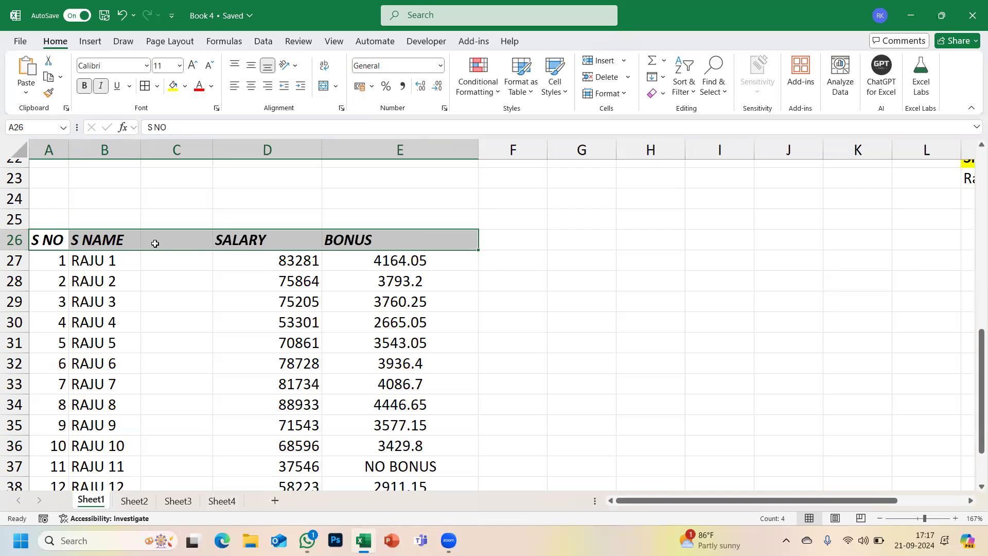
key("ctrl+i")
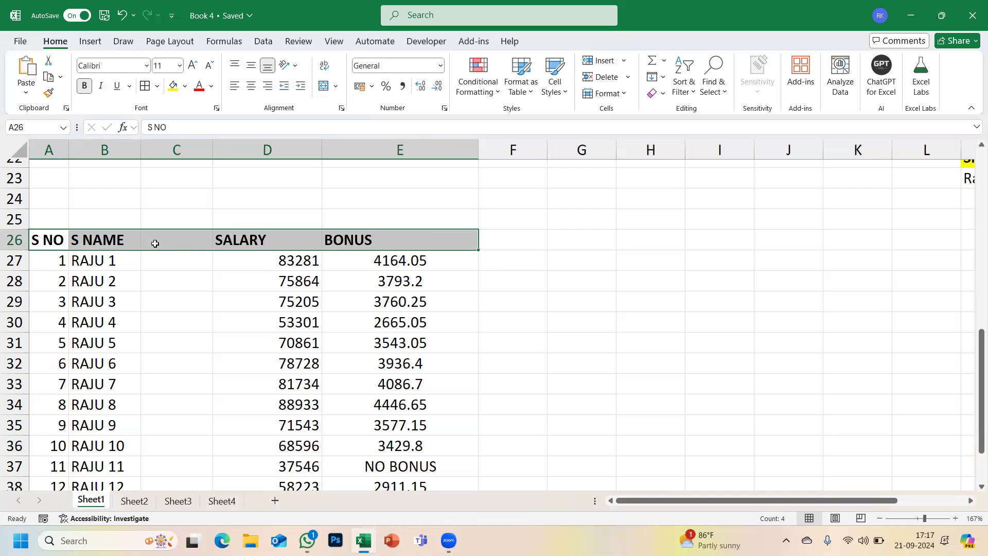
key("ctrl+i")
key("ctrl+i")
- Check the Underline style choices and close them without applying one
left_click(129, 88)
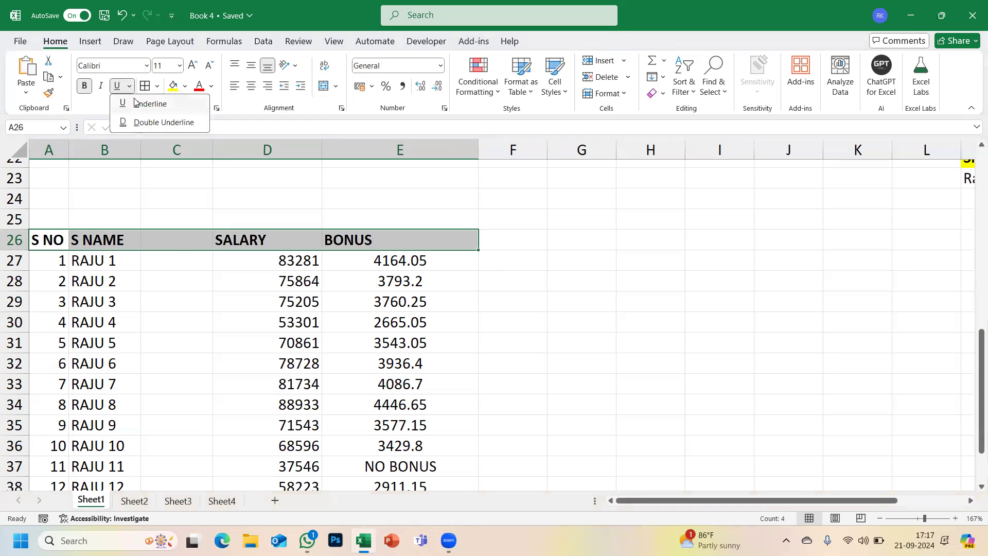
left_click(158, 209)
scroll(158, 210, "up", 1)
scroll(158, 210, "up", 7)
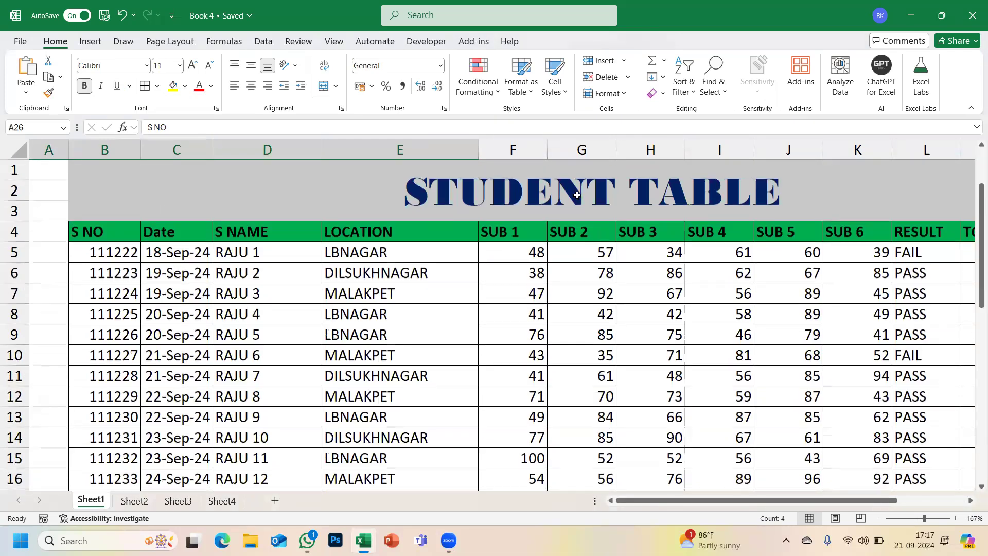
left_click(577, 195)
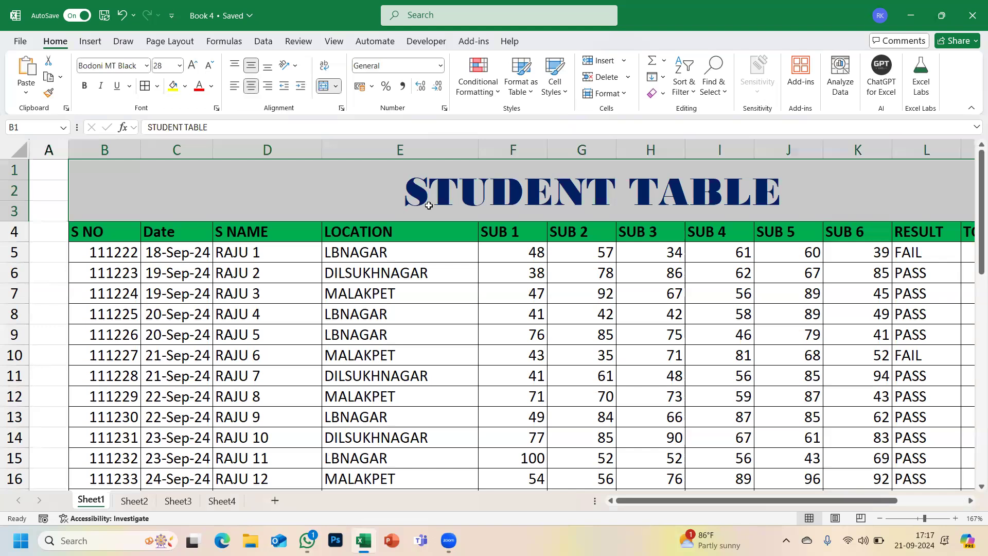
left_click(115, 86)
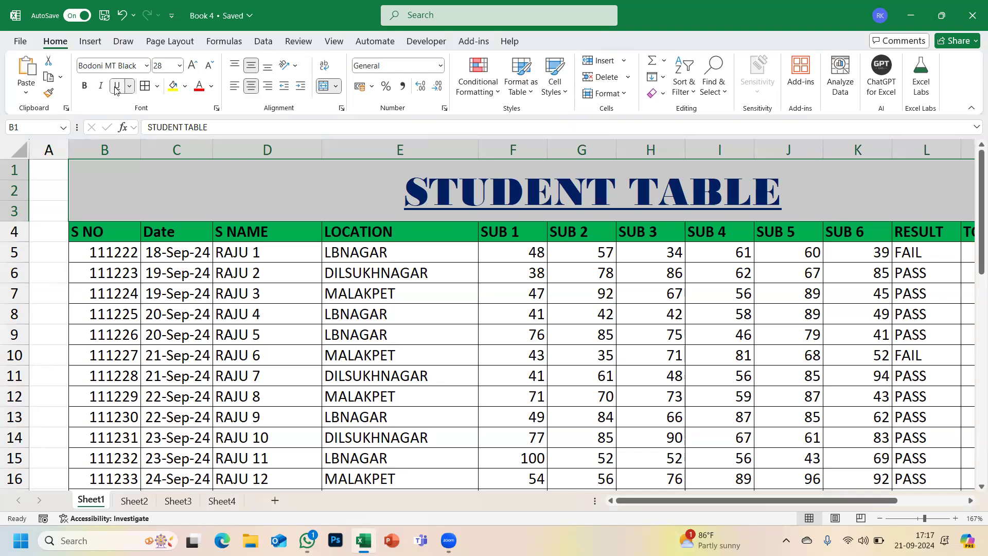
left_click(129, 86)
left_click(139, 124)
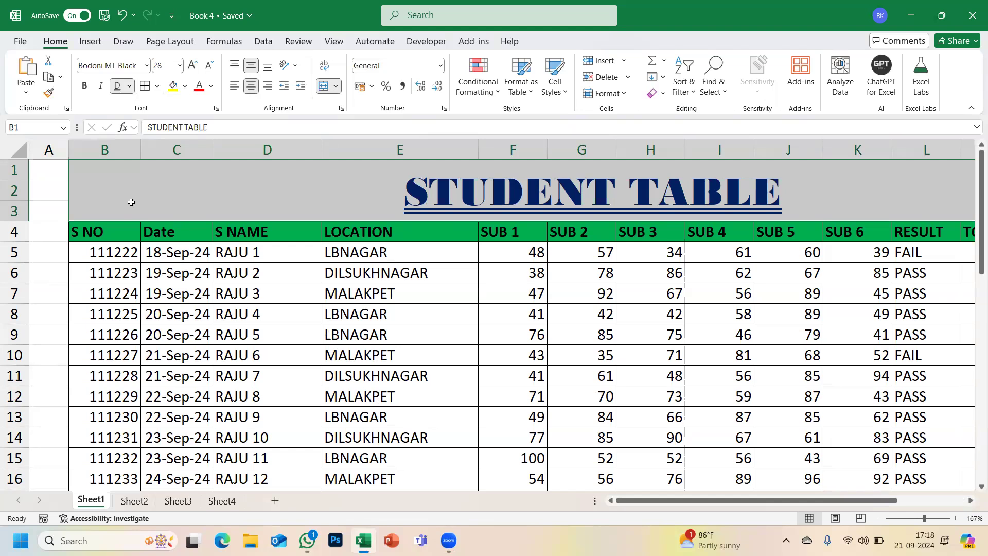
key("ctrl+z")
key("ctrl+z")
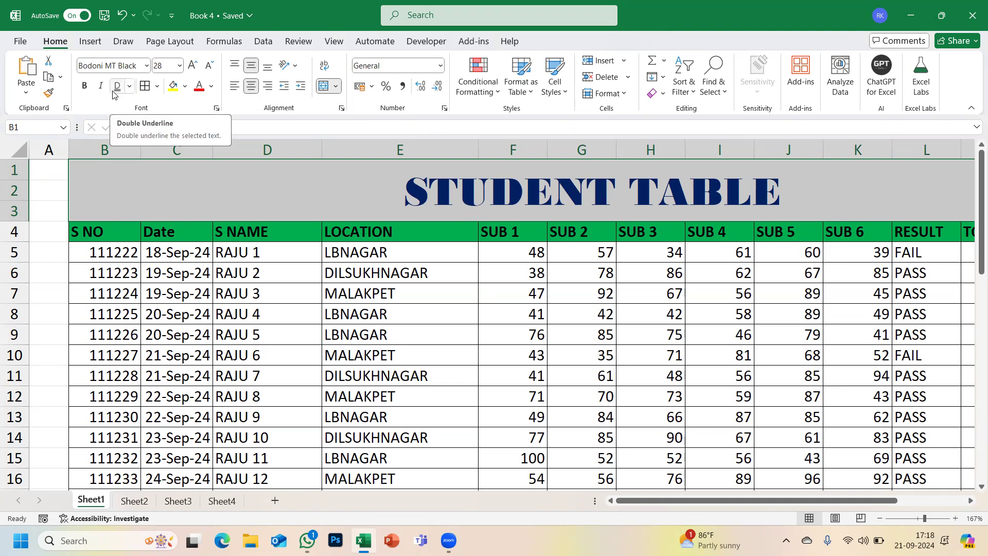
- Select the student table from the S NO header at B4 through N18
scroll(214, 217, "down", 3)
scroll(214, 217, "down", 12)
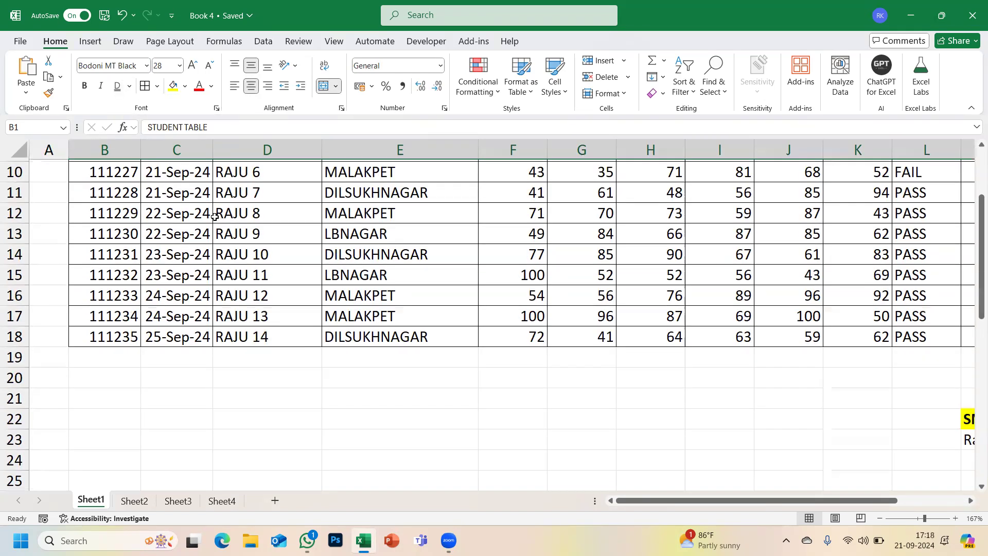
scroll(215, 217, "up", 9)
scroll(215, 216, "up", 4)
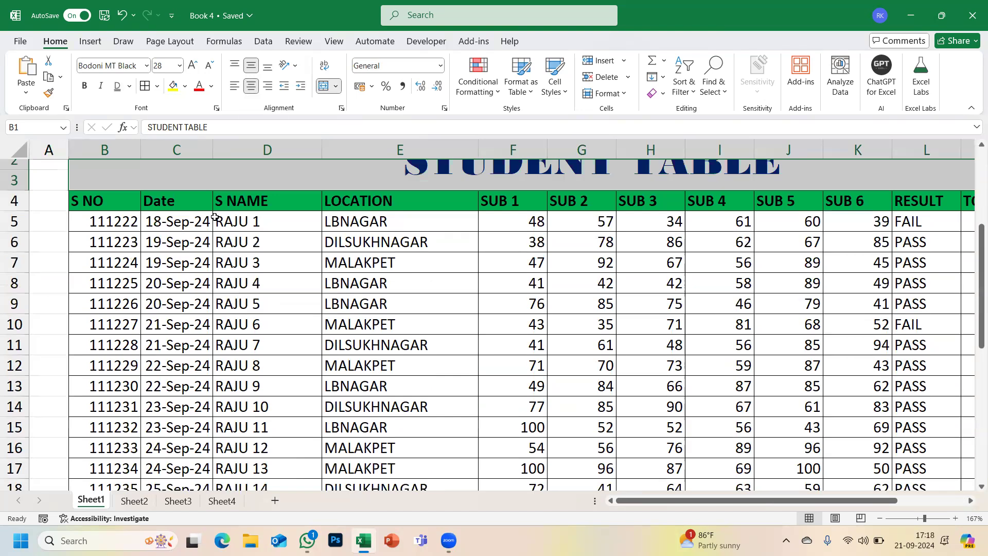
scroll(214, 216, "down", 4, "ctrl")
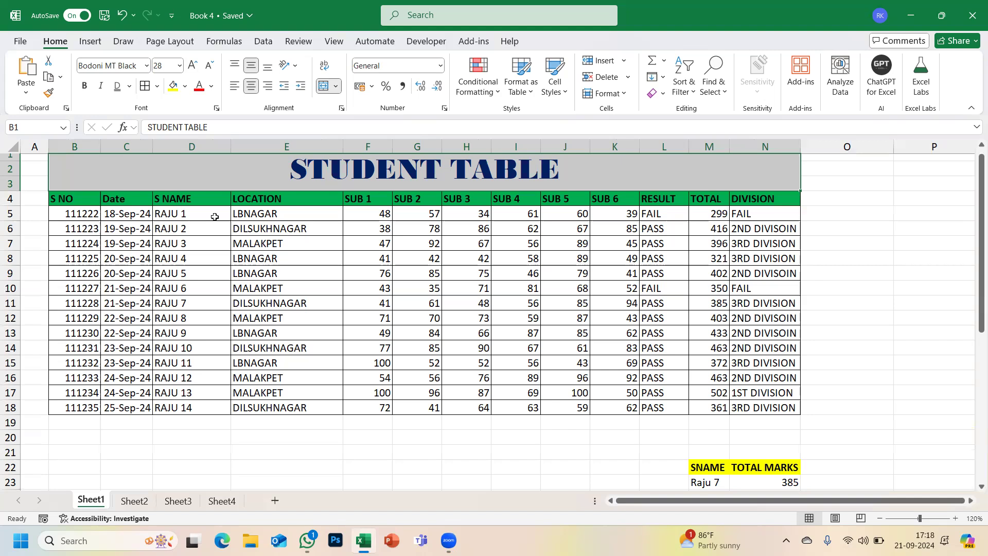
left_click_drag(85, 202, 749, 402)
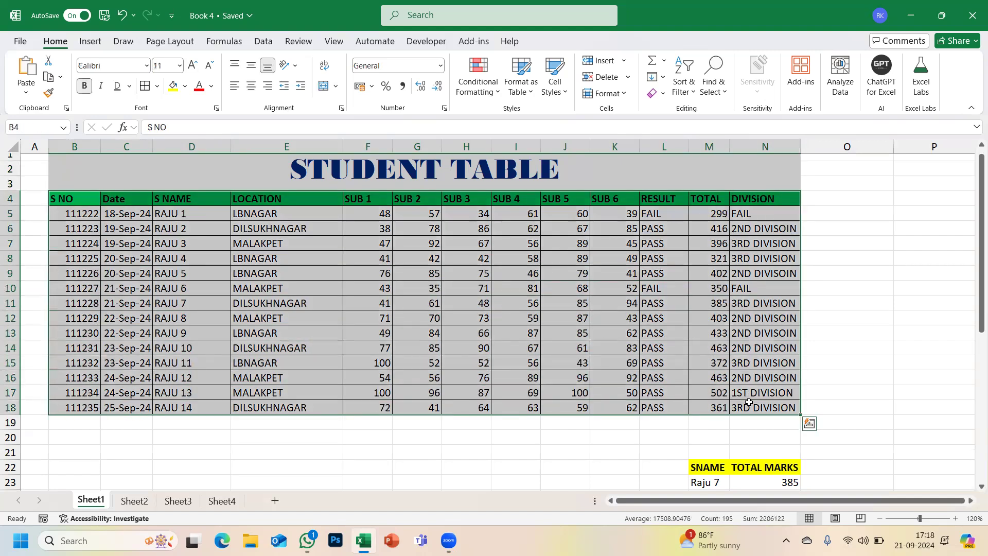
scroll(749, 402, "down", 20)
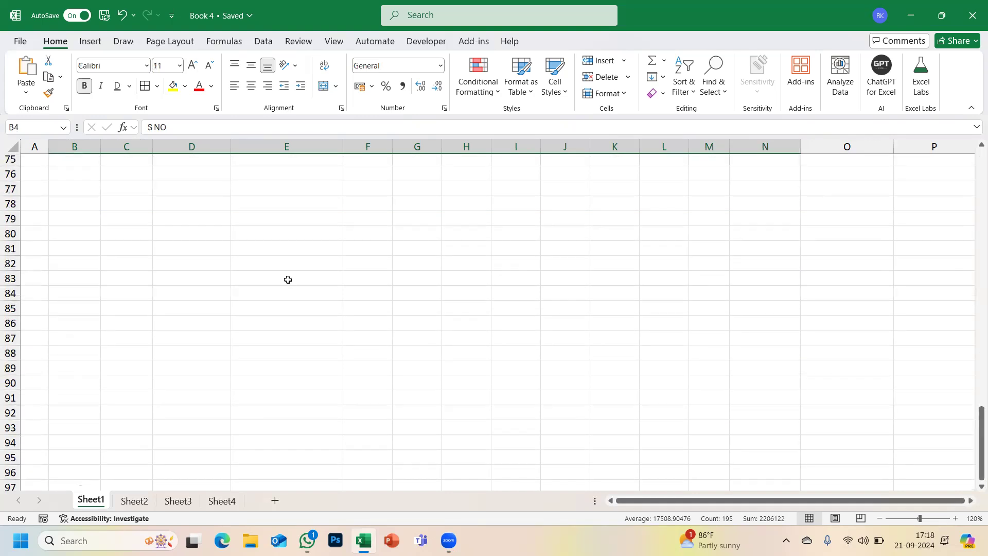
scroll(288, 279, "up", 20)
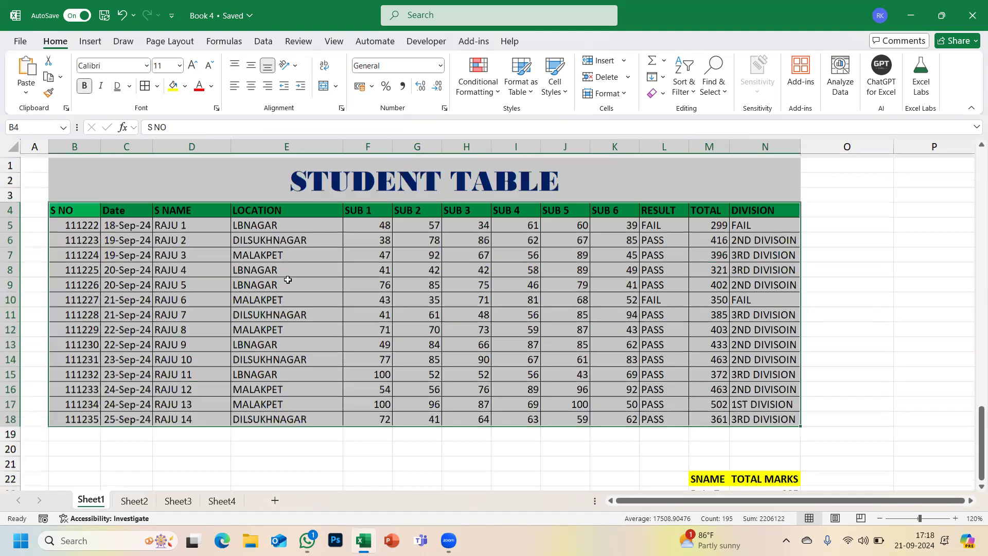
left_click(20, 42)
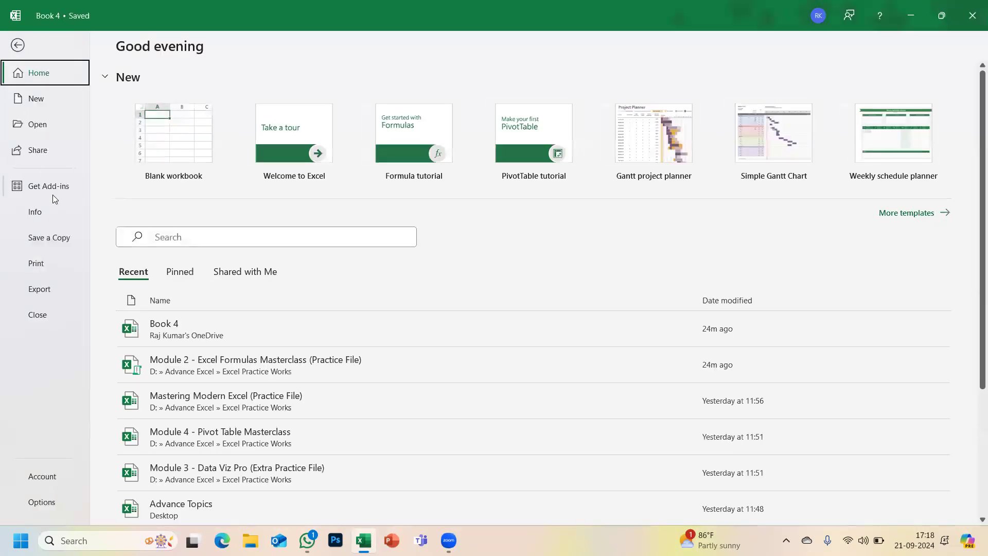
left_click(36, 263)
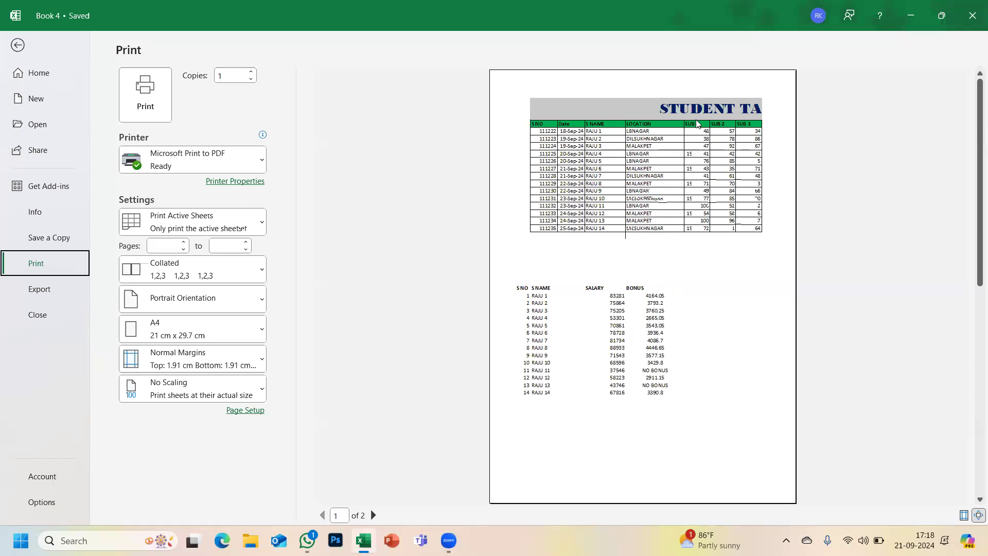
scroll(573, 309, "down", 2)
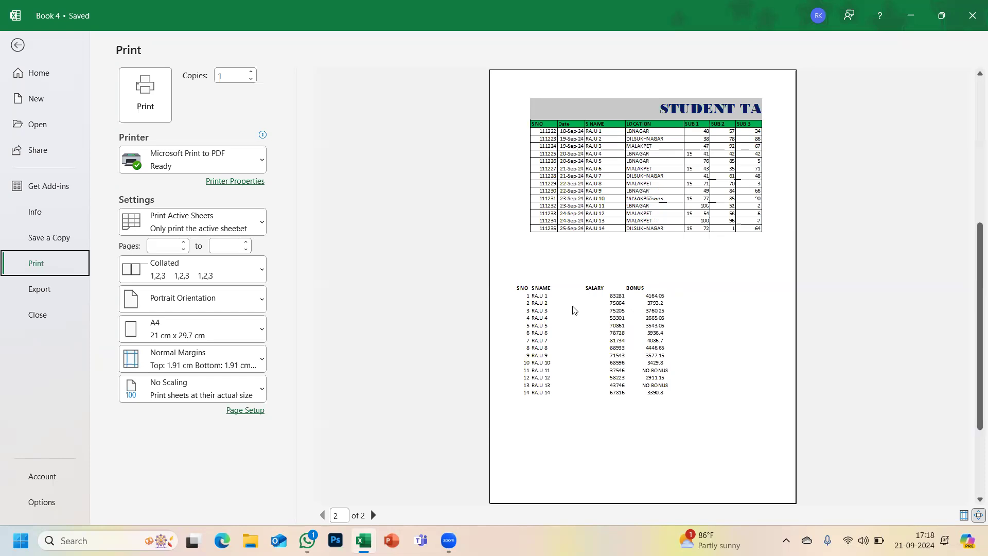
left_click(589, 264)
scroll(590, 263, "up", 2)
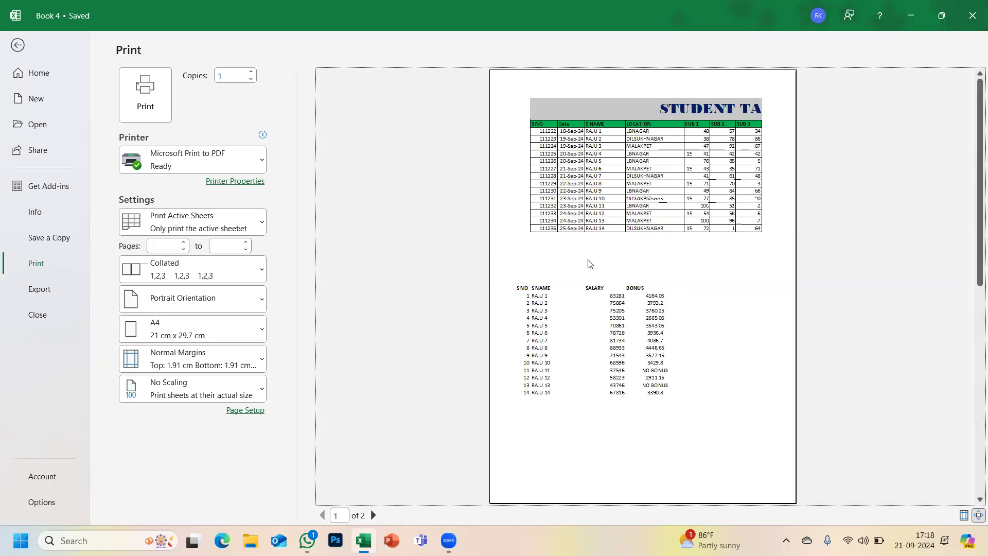
left_click(15, 45)
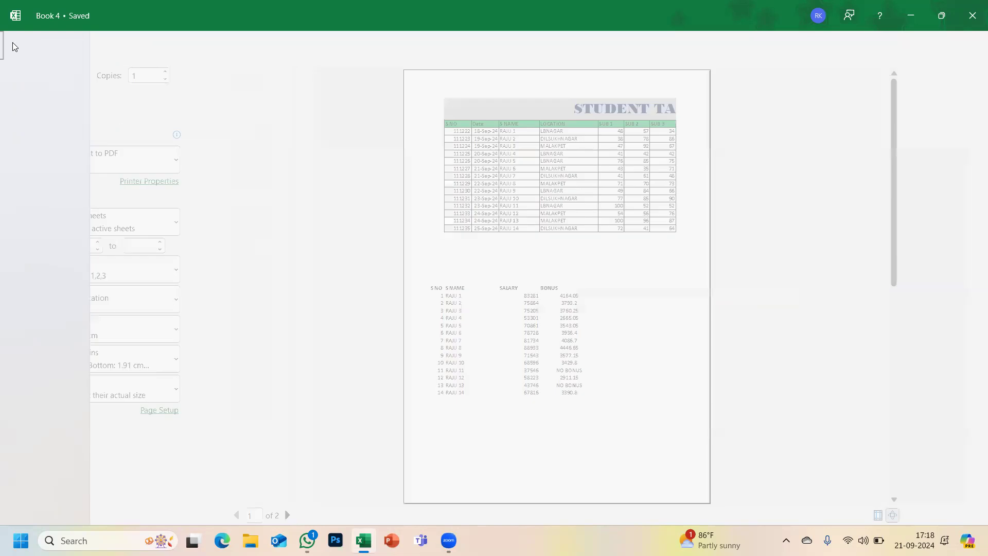
scroll(623, 343, "down", 20)
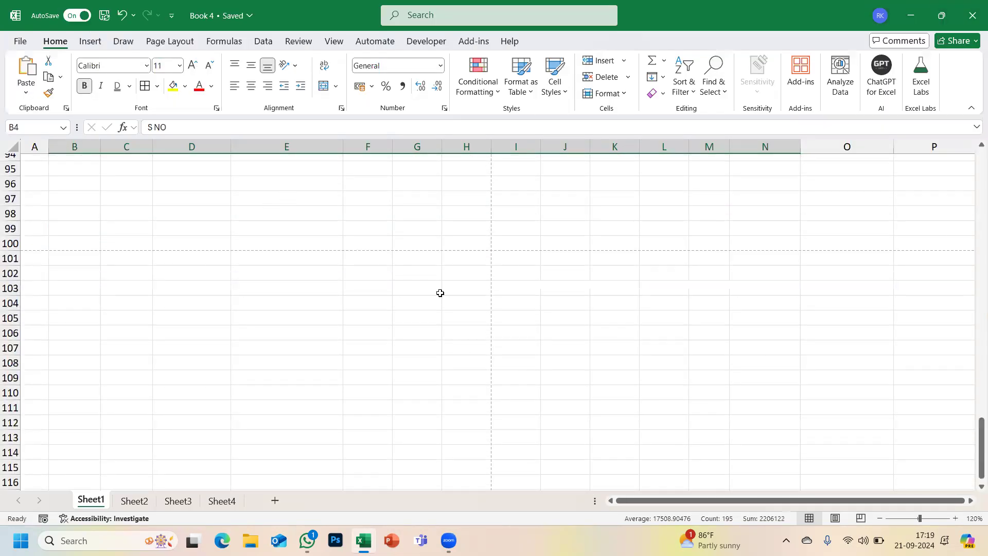
left_click(21, 44)
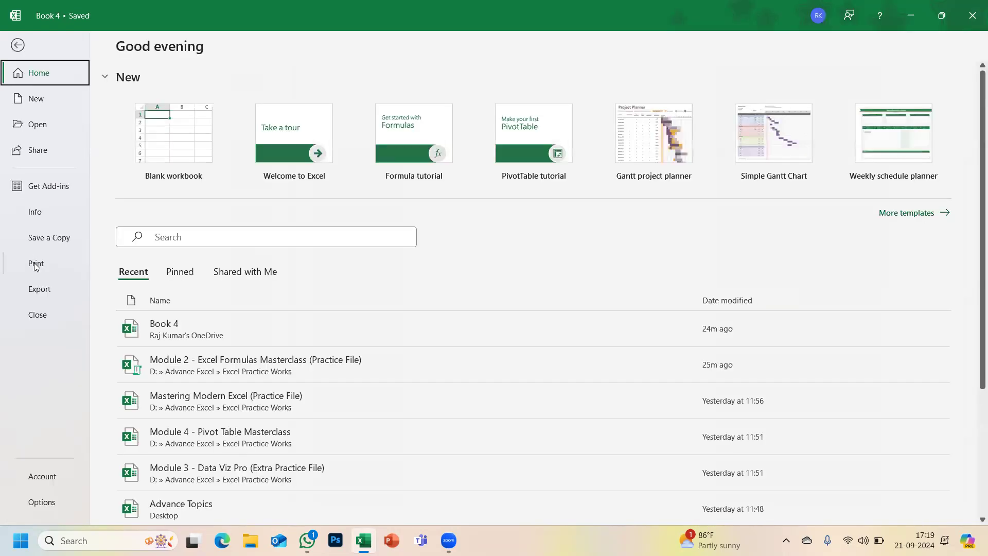
left_click(35, 264)
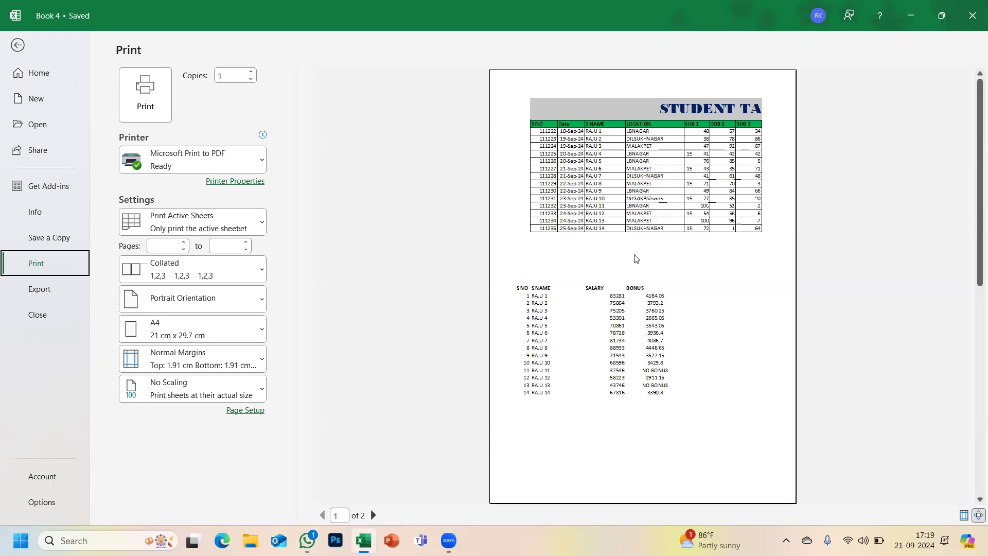
left_click(18, 45)
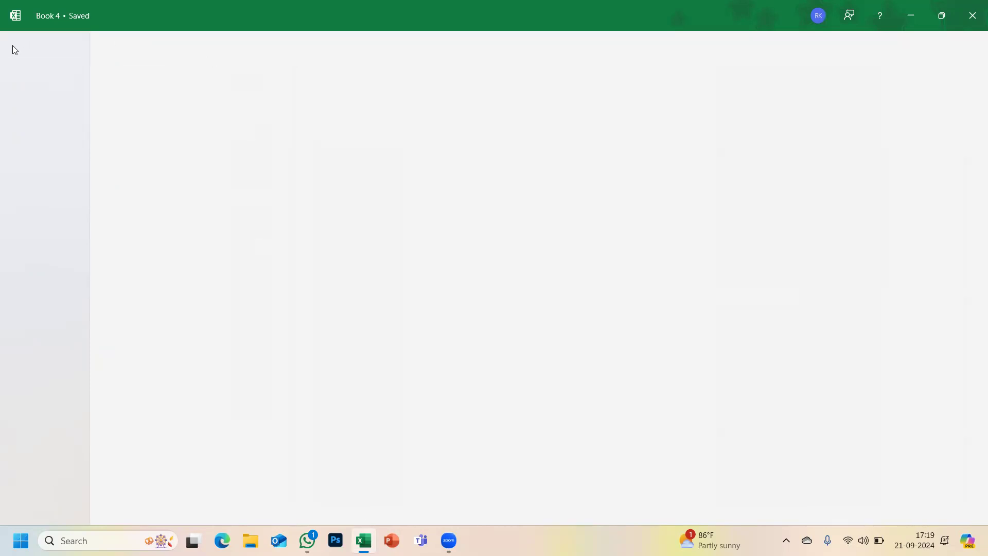
scroll(393, 237, "up", 20)
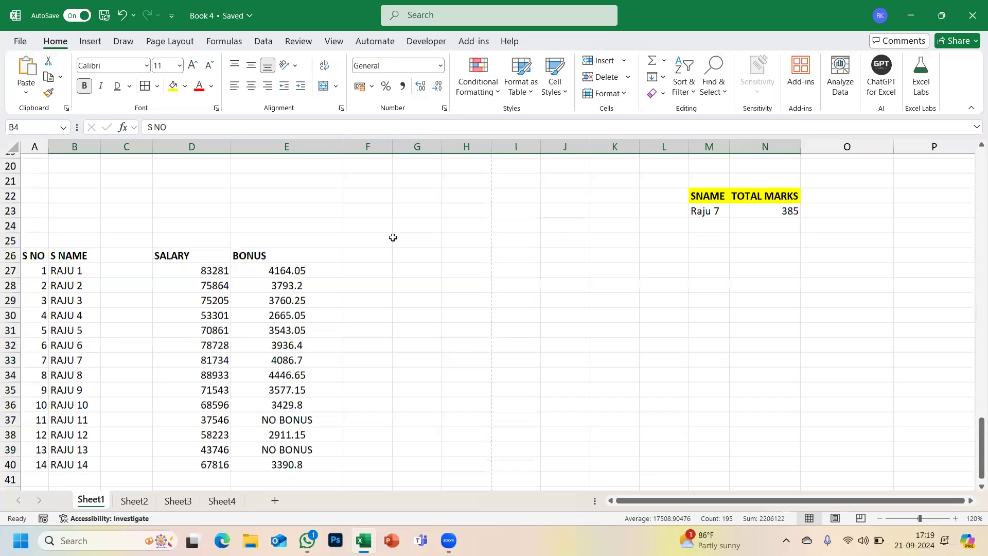
- Turn Gridlines off, then back on from the View tab, and select B1:N18
scroll(393, 237, "up", 5)
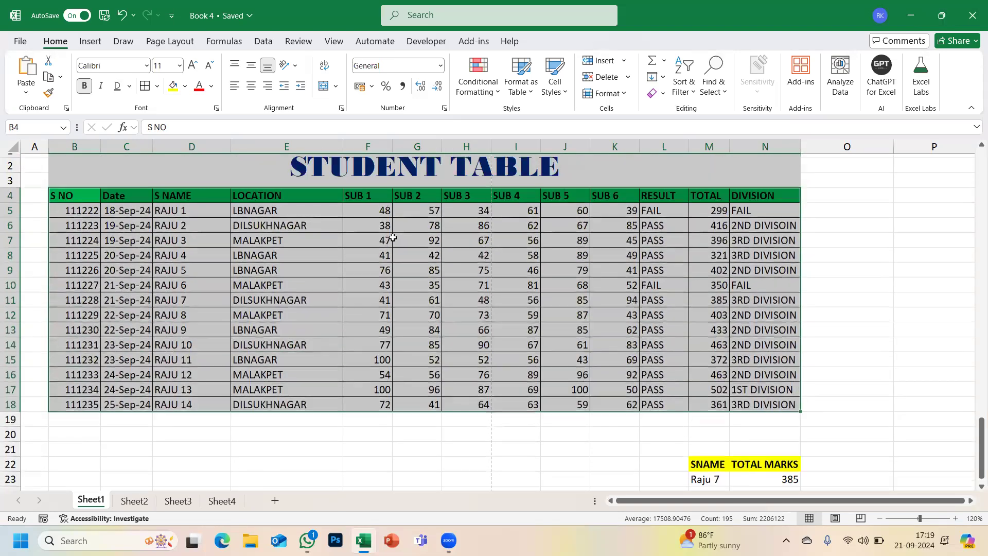
scroll(393, 237, "up", 1)
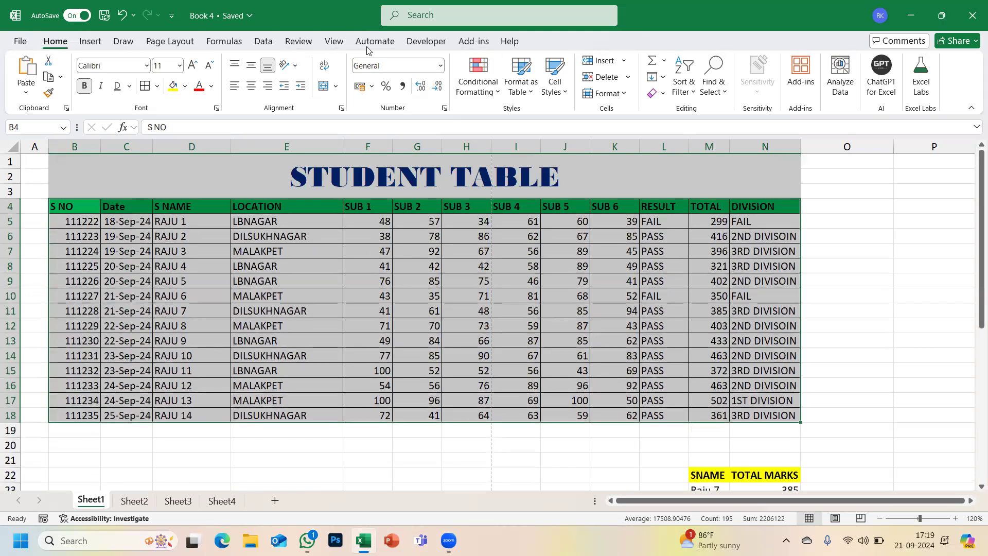
left_click(335, 43)
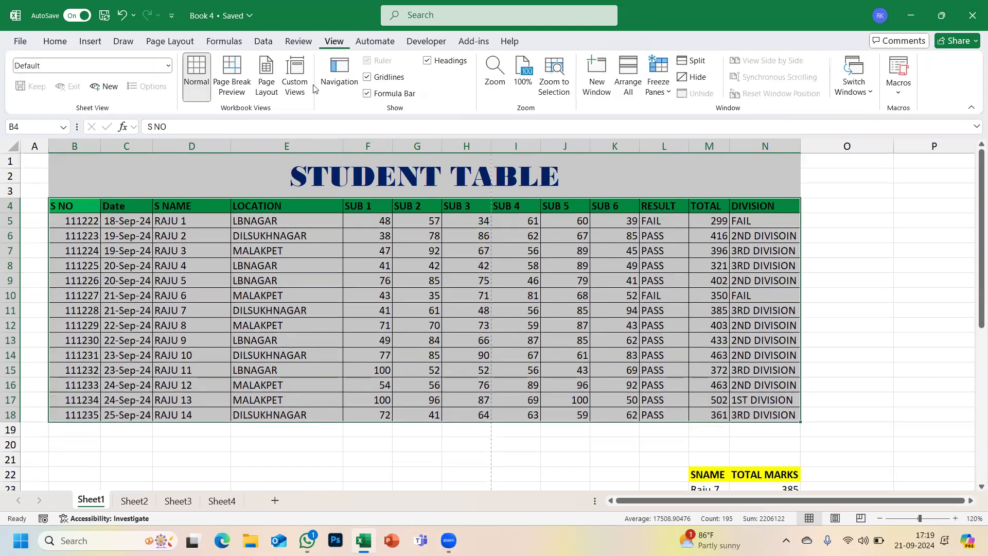
left_click(368, 77)
scroll(337, 254, "down", 20)
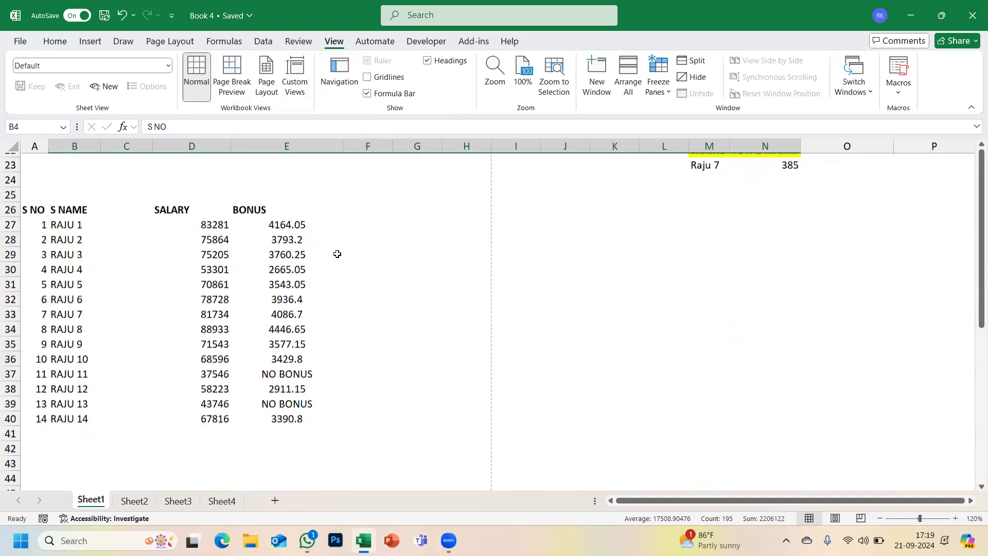
scroll(337, 254, "down", 3)
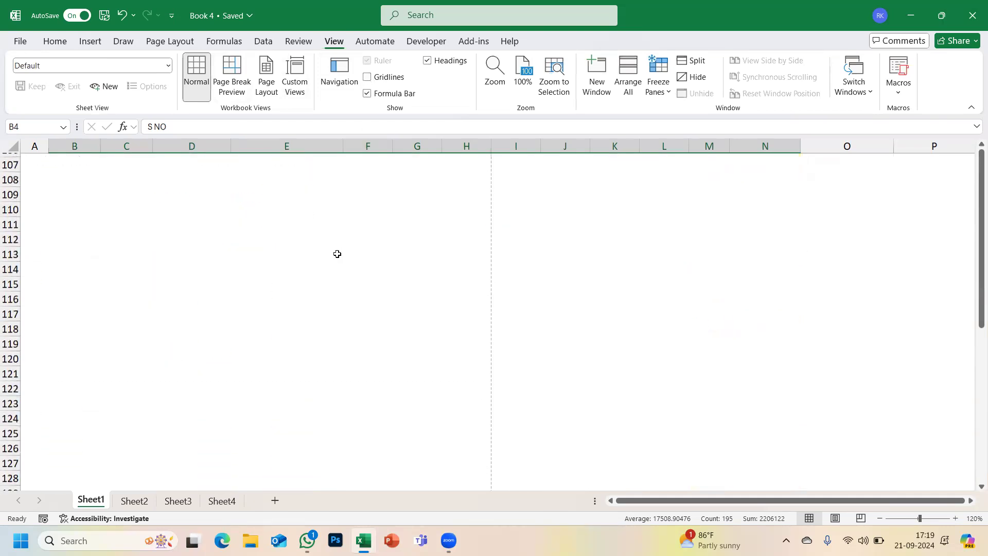
scroll(337, 254, "down", 10)
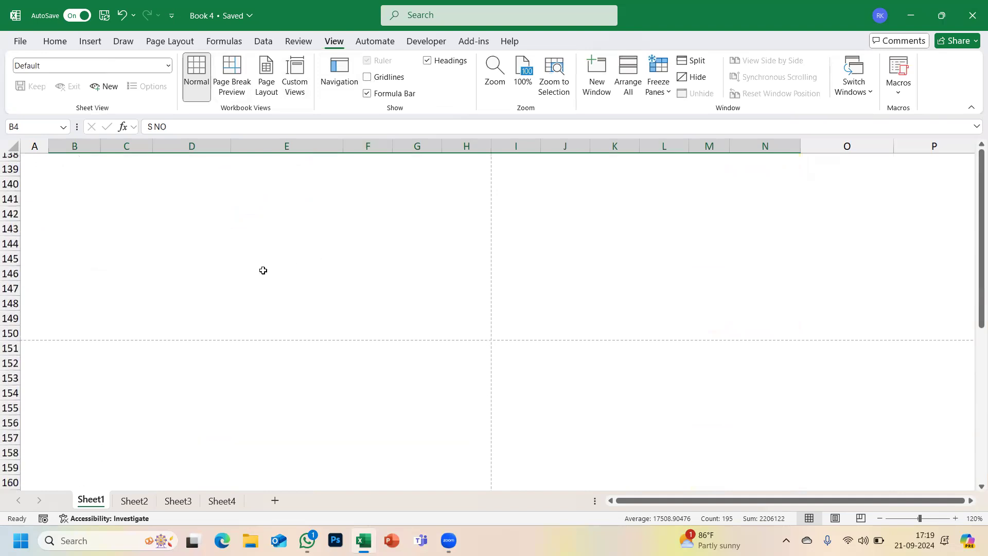
scroll(263, 270, "up", 5)
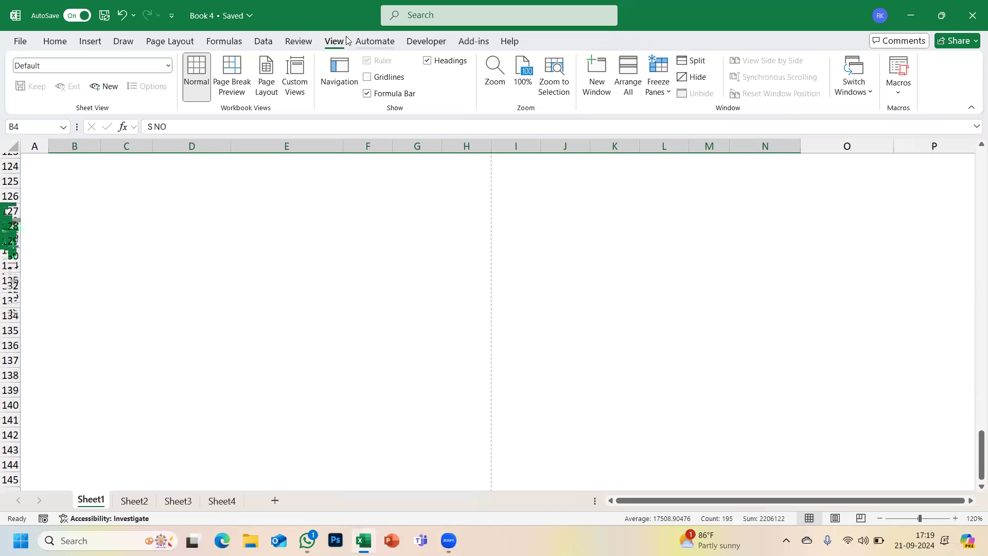
left_click(366, 78)
scroll(347, 244, "up", 20)
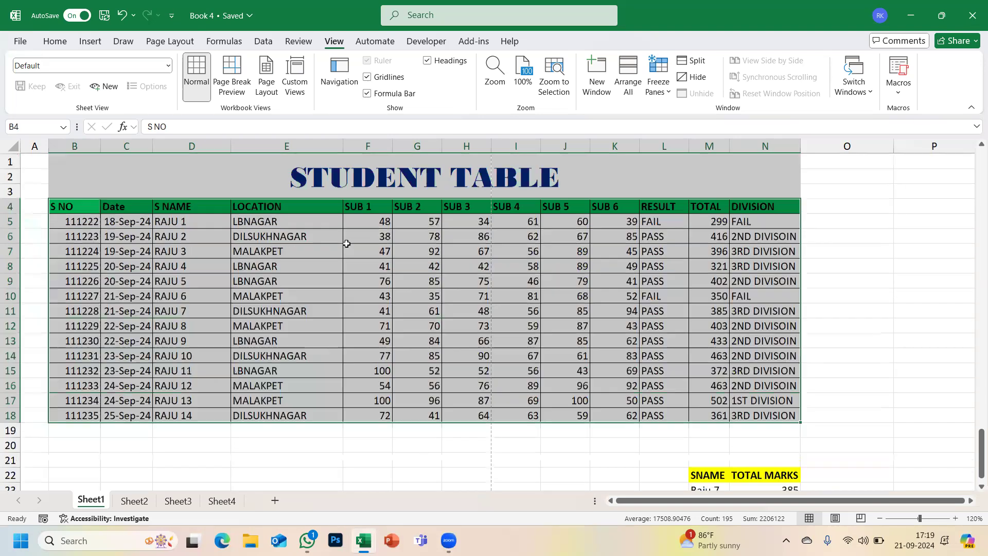
left_click_drag(132, 163, 679, 419)
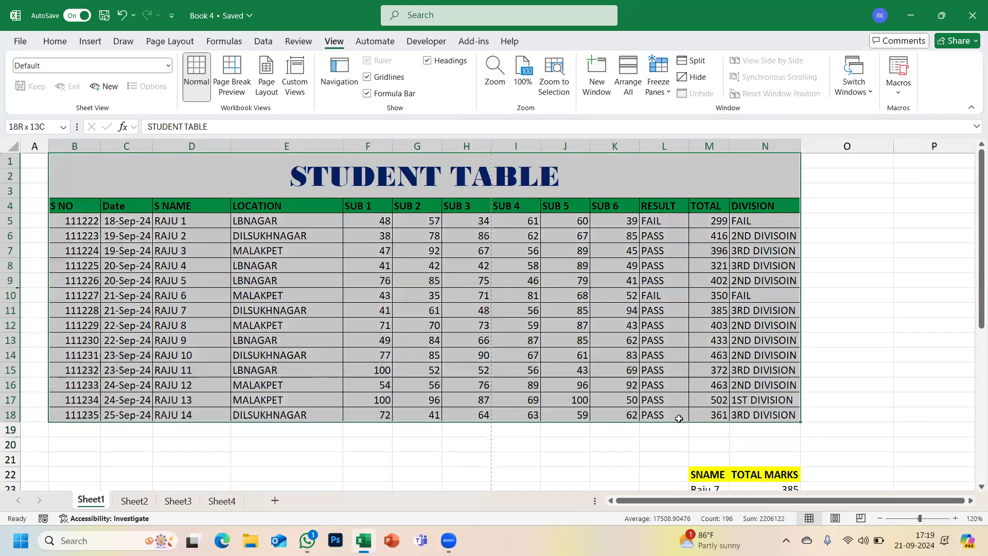
- Apply No Border to the STUDENT TABLE, then go to the File start page
left_click(54, 42)
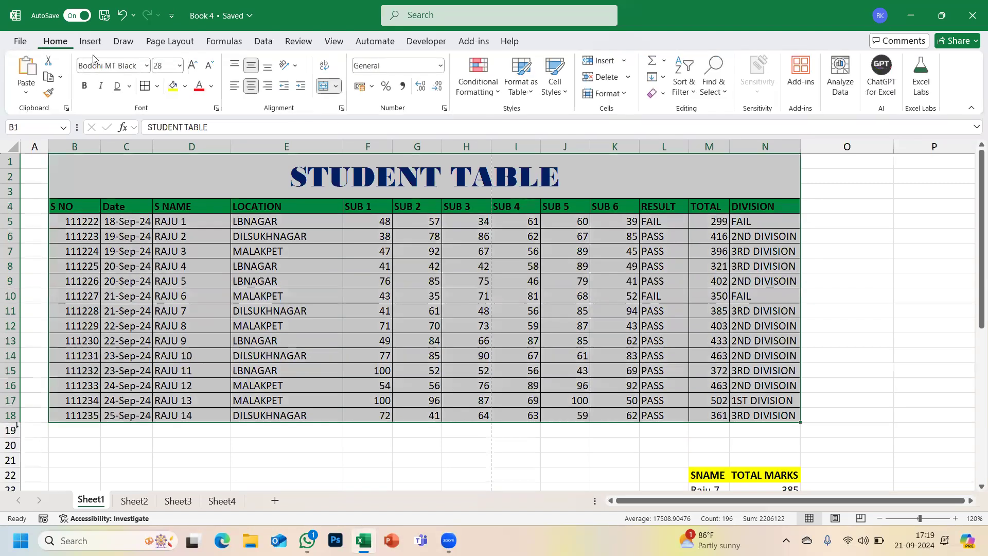
left_click(159, 87)
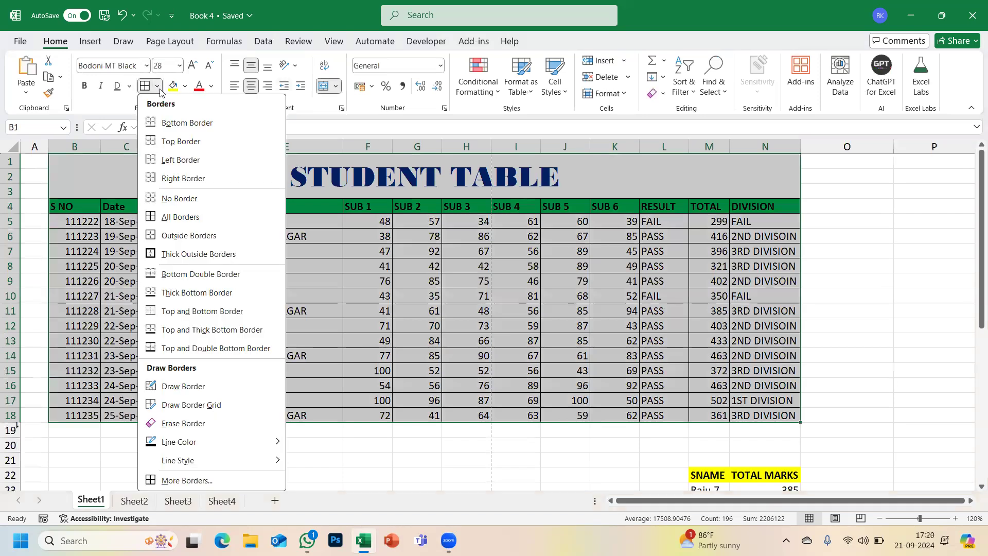
left_click(183, 205)
left_click(311, 321)
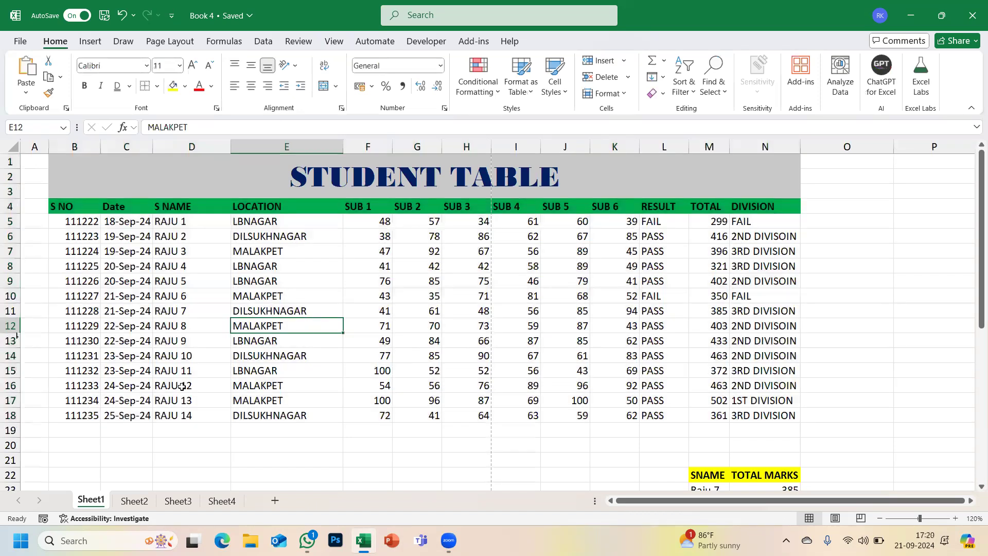
scroll(182, 386, "down", 3)
scroll(182, 386, "up", 2)
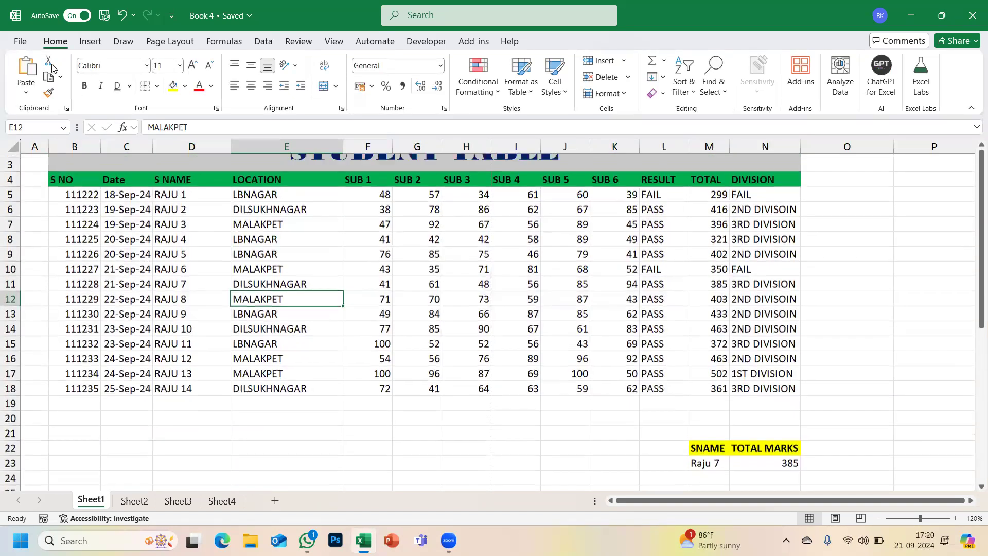
left_click(21, 42)
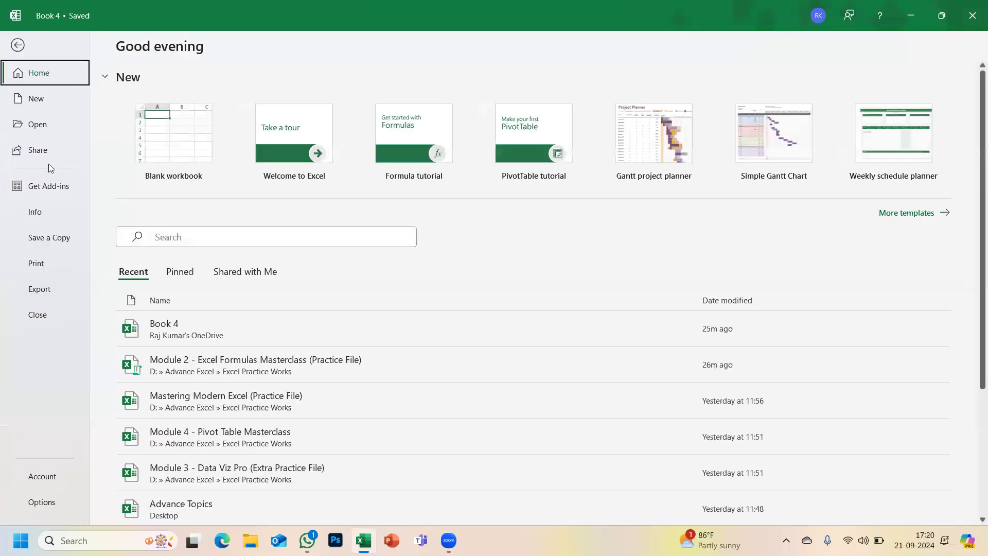
- Preview the two-page printout of the borderless table, then return to Sheet1
left_click(37, 264)
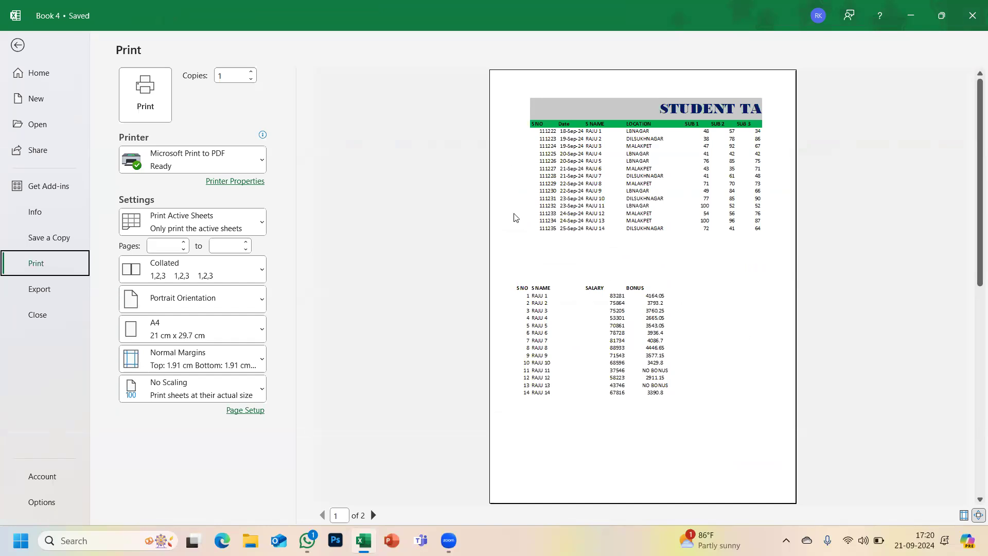
left_click(17, 45)
scroll(101, 172, "up", 1)
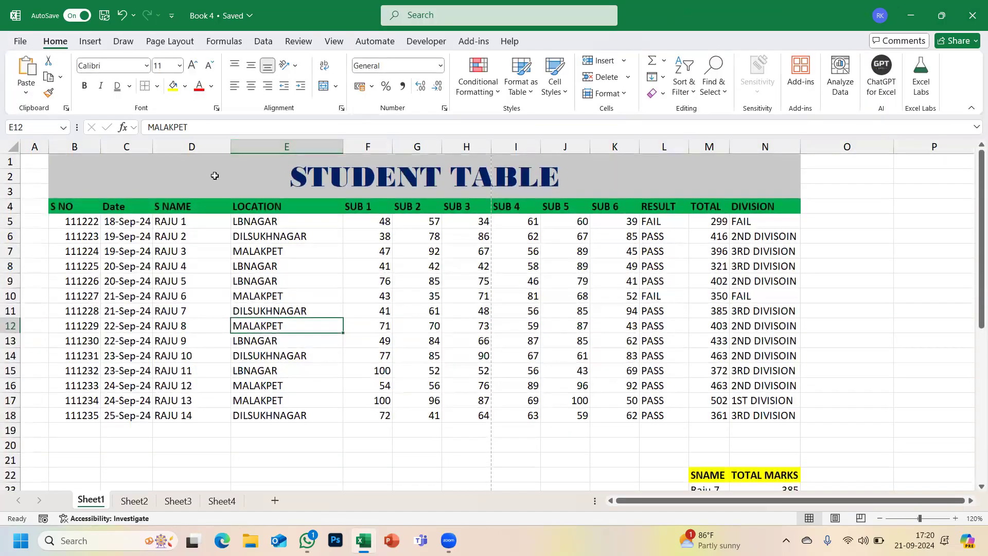
- Select B4:N18 and apply a Bottom Border beneath row 18
left_click_drag(59, 207, 759, 417)
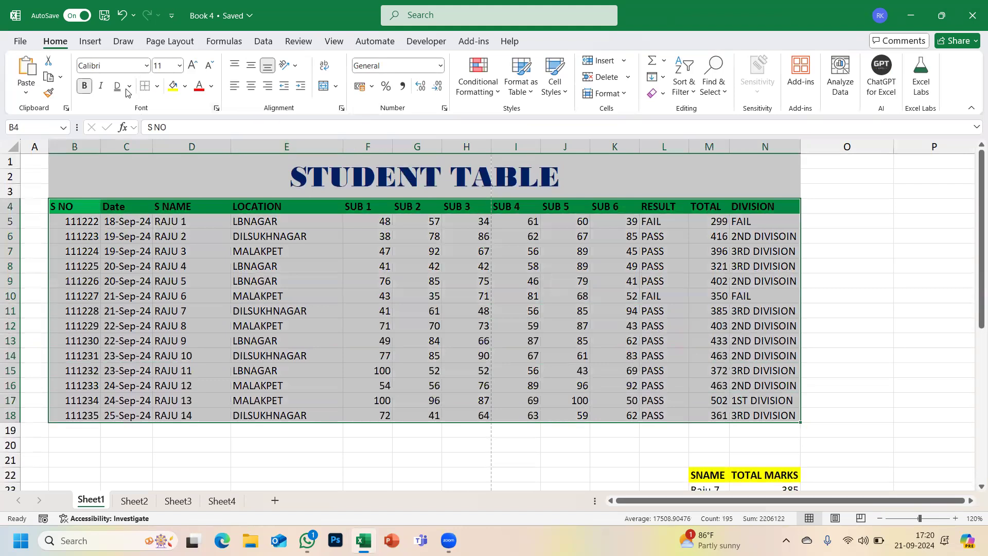
left_click(157, 88)
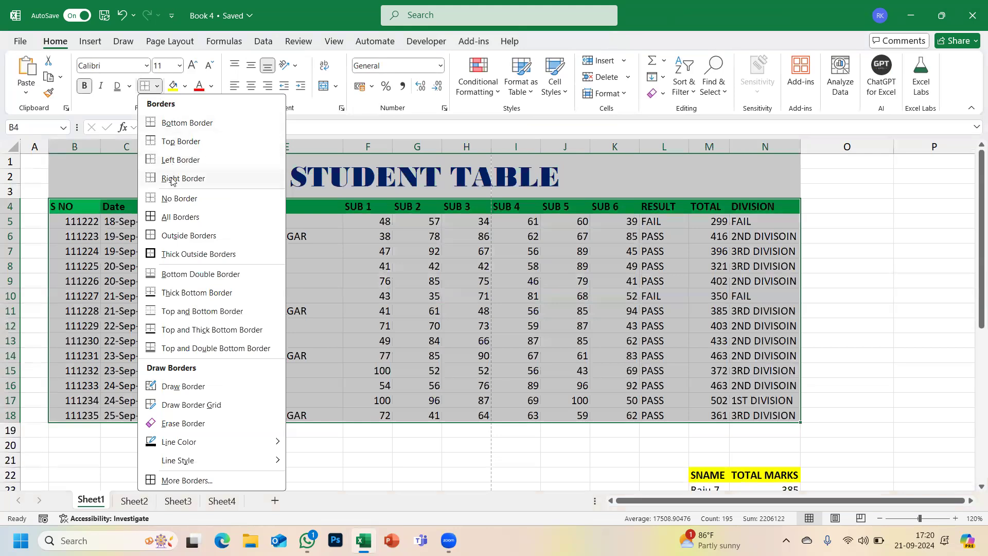
left_click(175, 217)
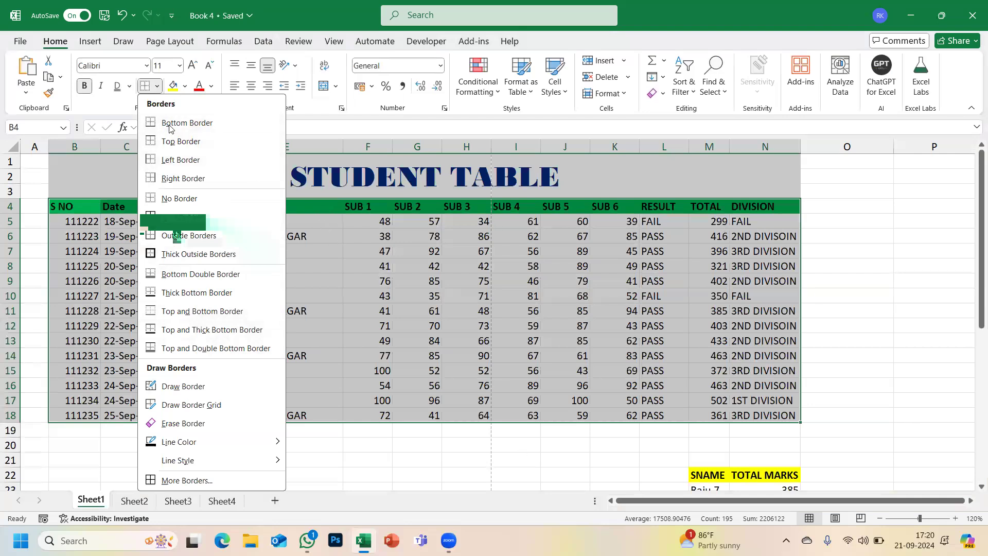
left_click(60, 479)
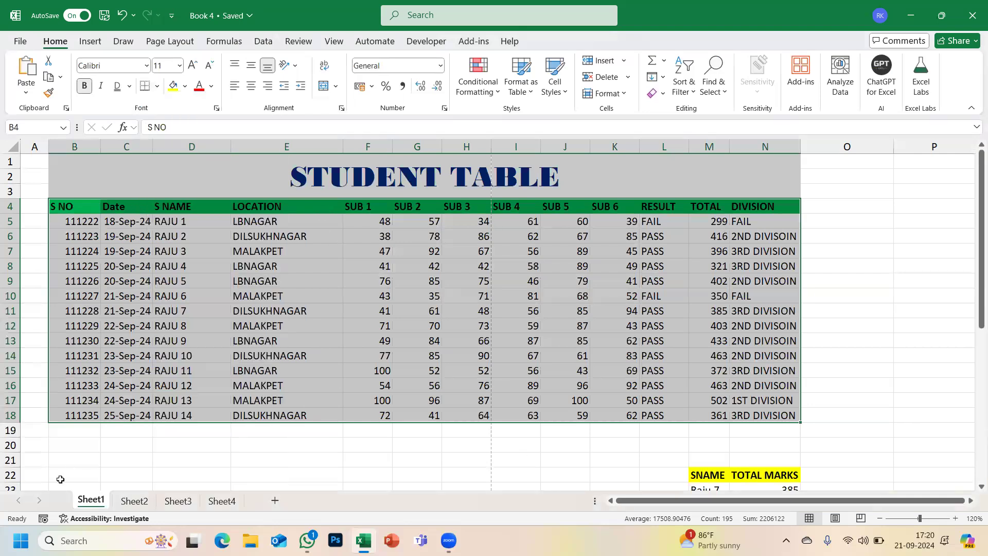
left_click(63, 464)
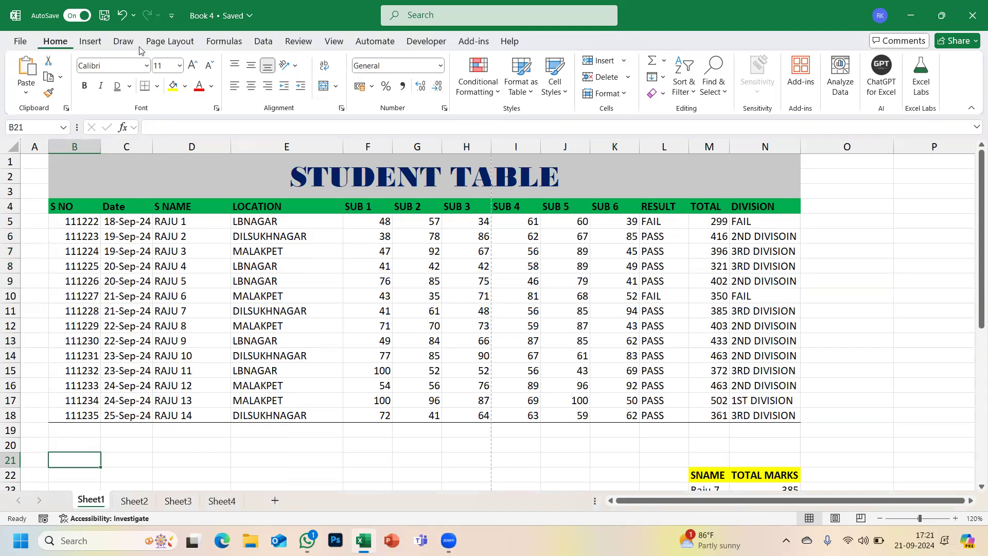
- Untick Gridlines on the View tab, then select the STUDENT TABLE body
left_click(334, 42)
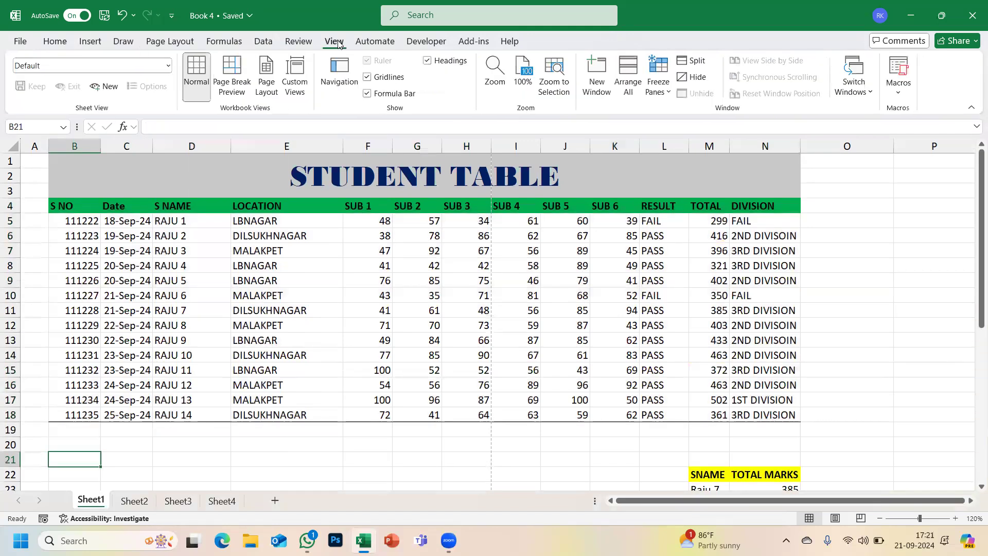
left_click(367, 78)
scroll(308, 266, "down", 2)
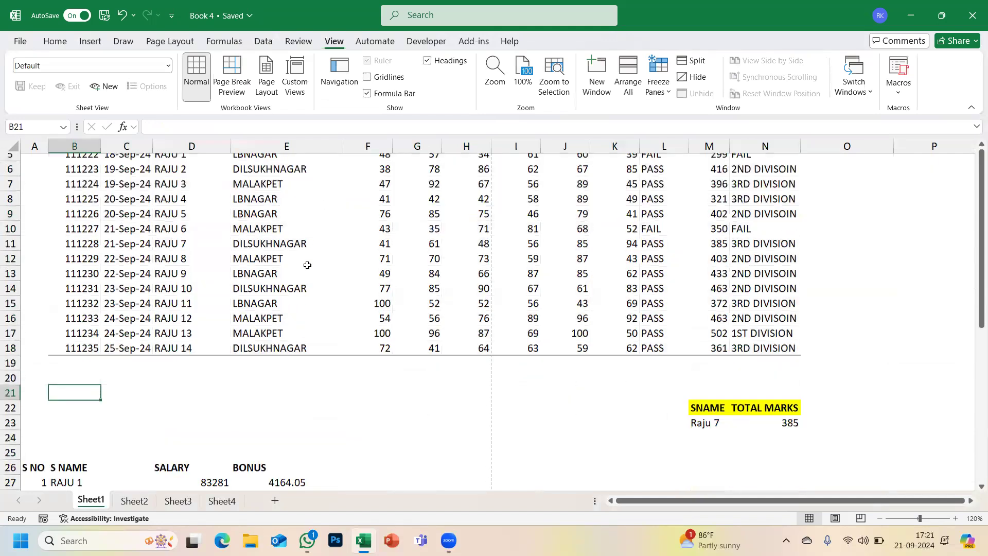
scroll(306, 264, "up", 2)
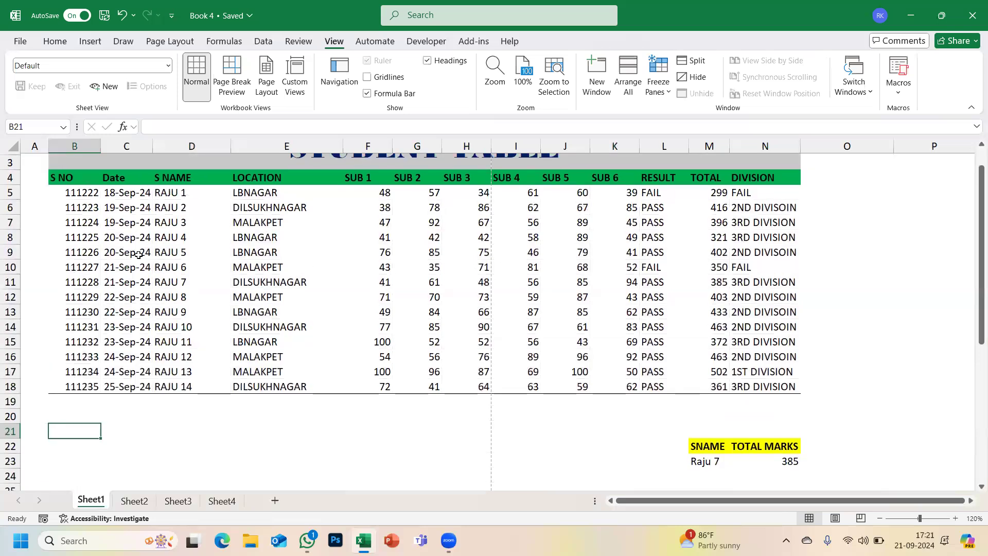
mouse_move(74, 179)
left_mouse_down()
mouse_move(536, 239)
mouse_move(721, 341)
mouse_move(844, 387)
mouse_move(785, 387)
mouse_move(209, 170)
mouse_move(82, 181)
left_mouse_up()
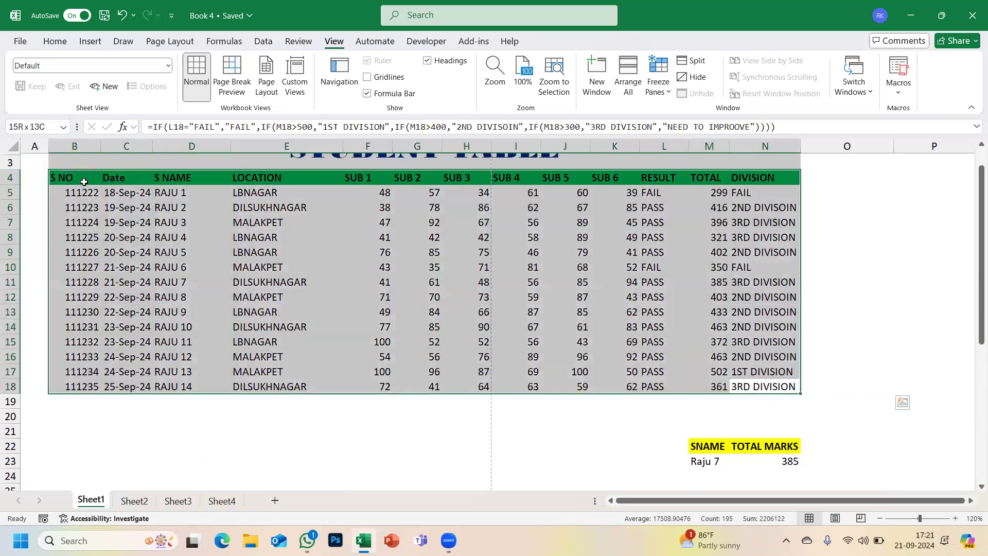
- Add a Top Border to the selected STUDENT TABLE
left_click(48, 42)
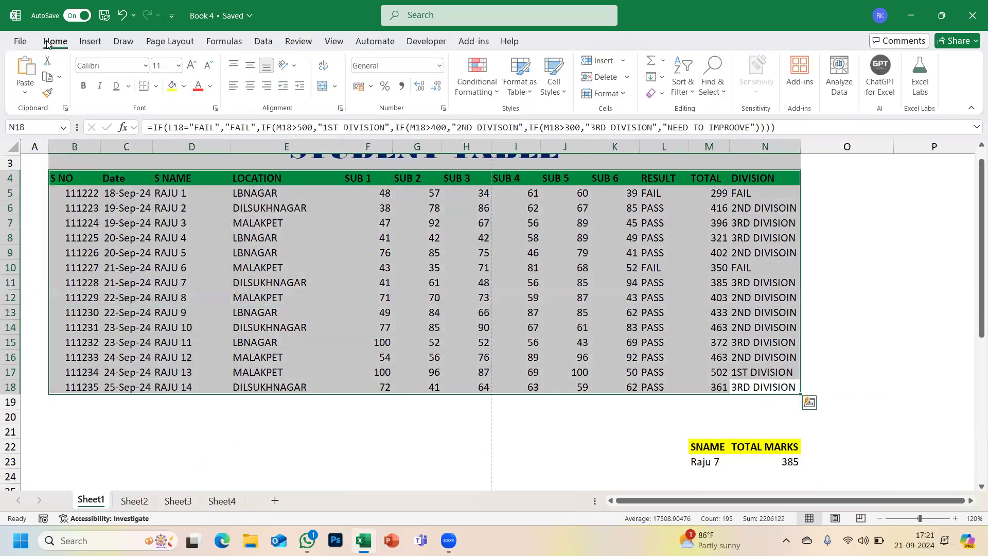
left_click(158, 86)
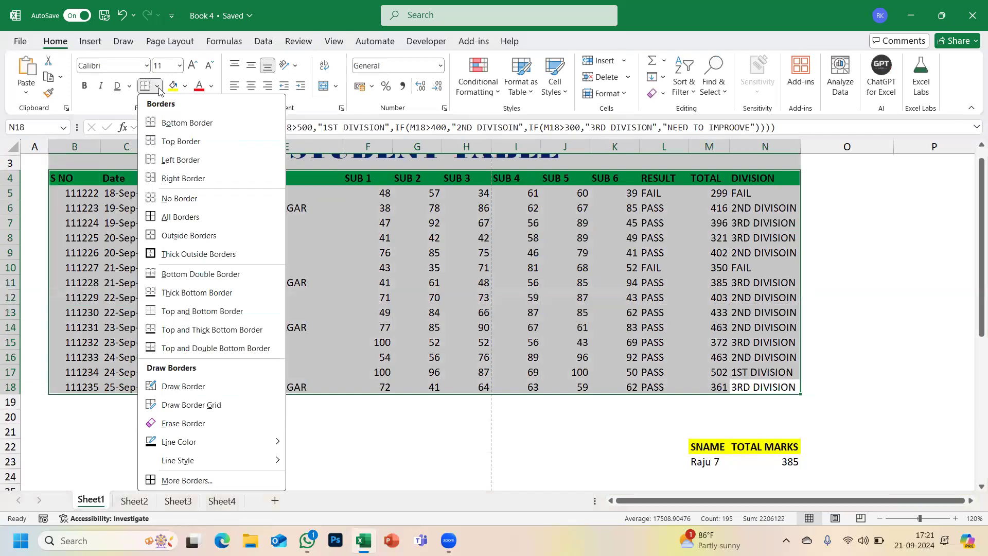
left_click(177, 147)
left_click(147, 253)
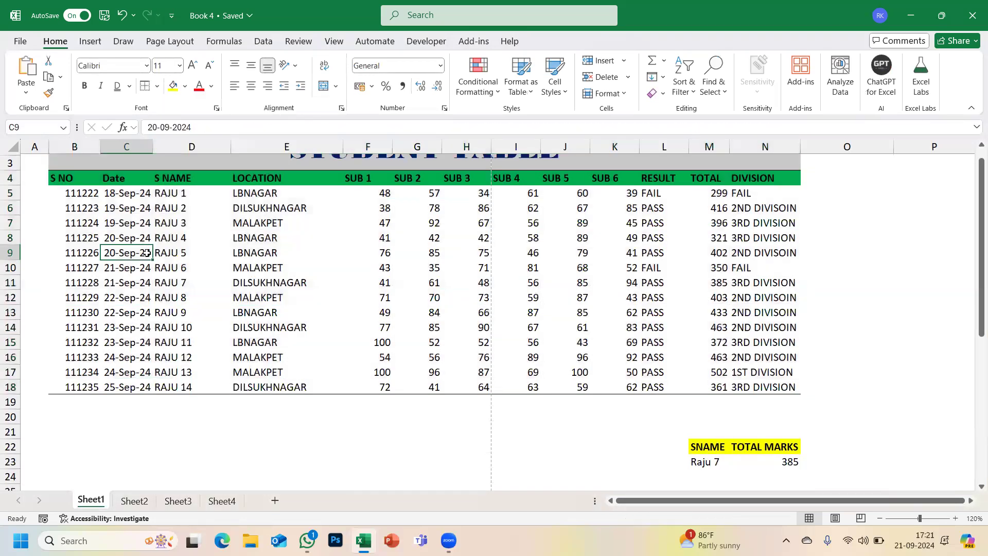
- Reselect B4:N18 and apply All Borders to every cell
left_click(62, 177)
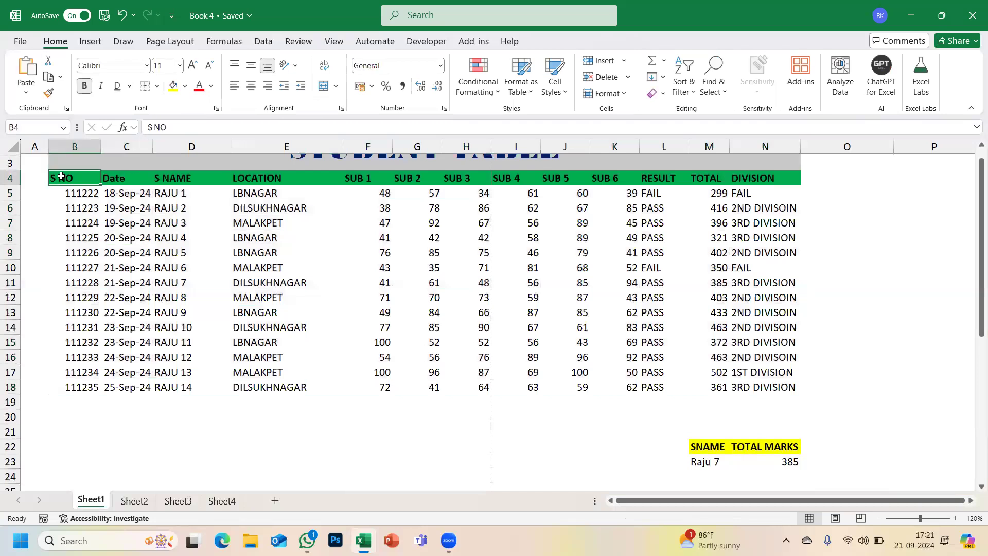
key("ctrl+a")
left_click_drag(61, 176, 797, 391)
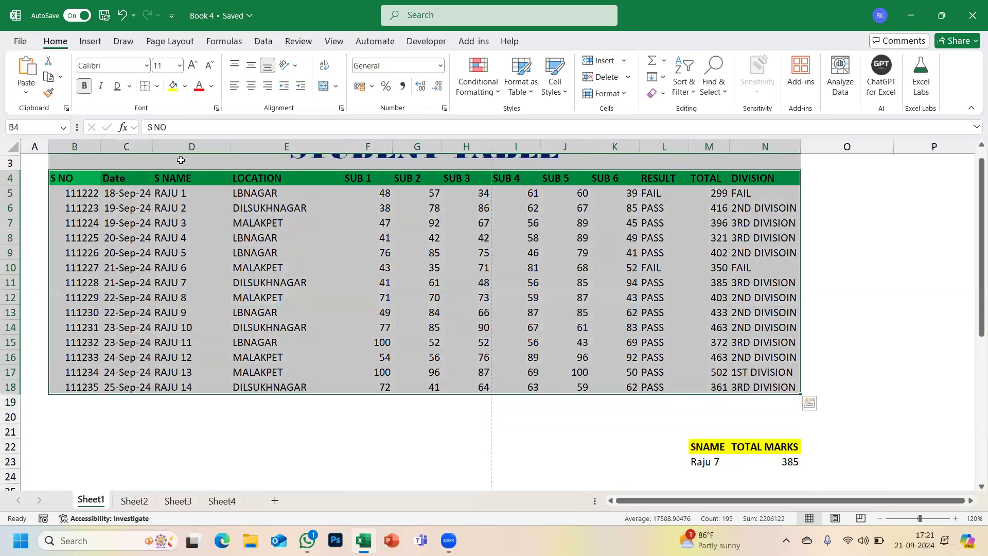
left_click(157, 86)
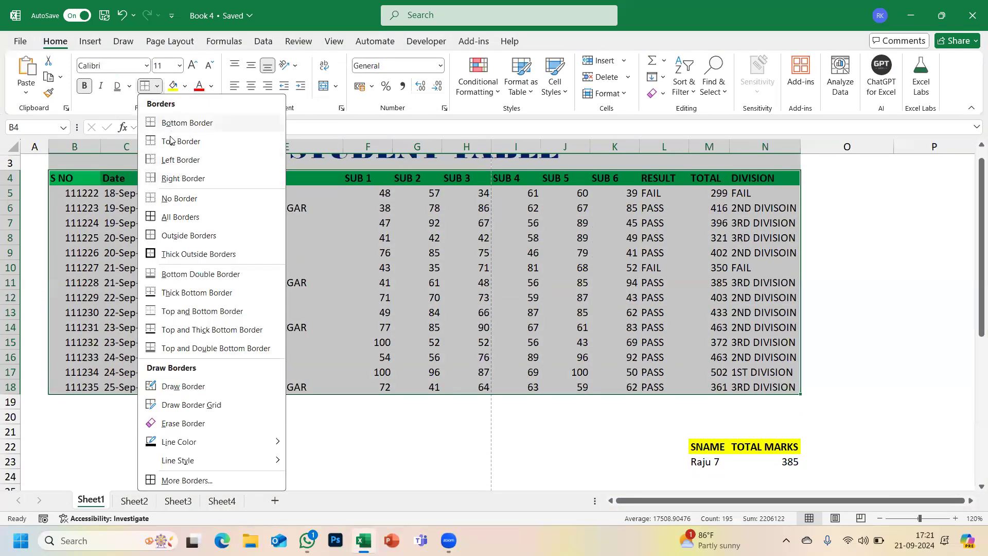
left_click(164, 223)
left_click(370, 293)
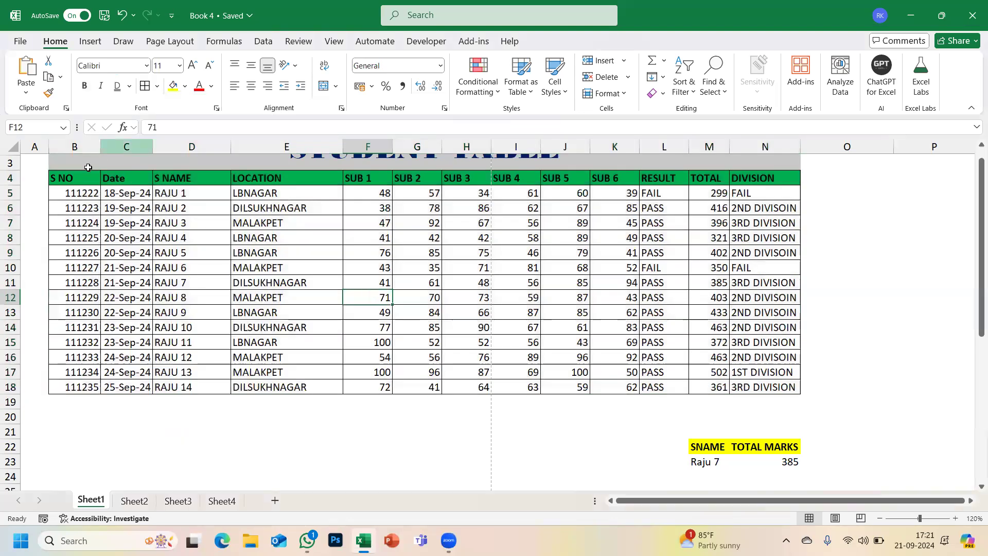
left_click(70, 178)
left_click_drag(156, 212, 777, 387)
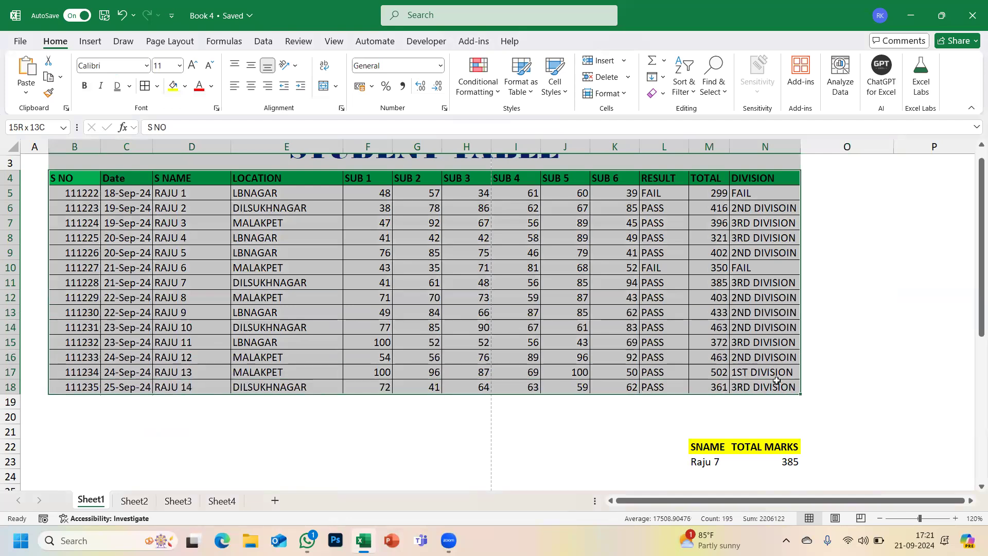
- Choose No Border for the selected table from S NO to row 18
left_click(157, 86)
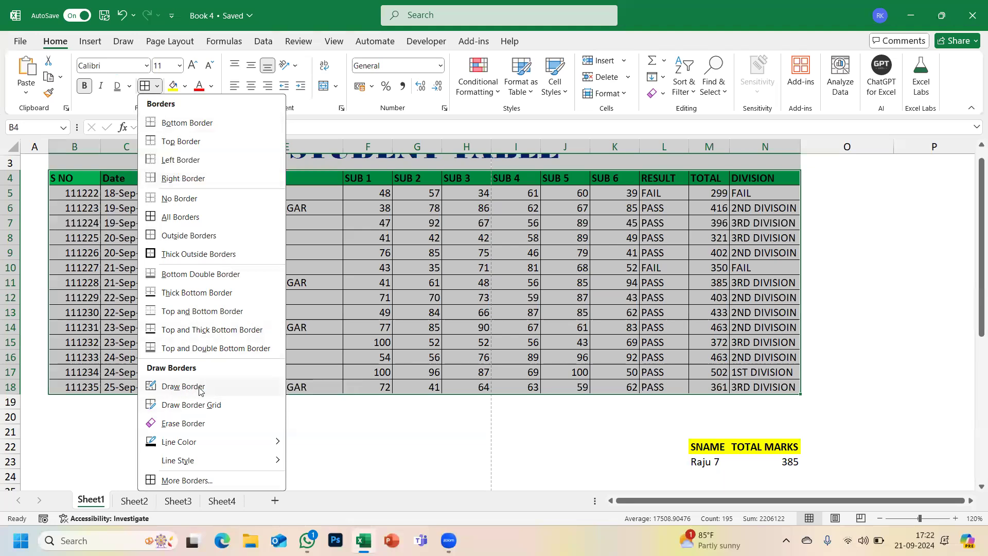
left_click(182, 206)
left_click(323, 268)
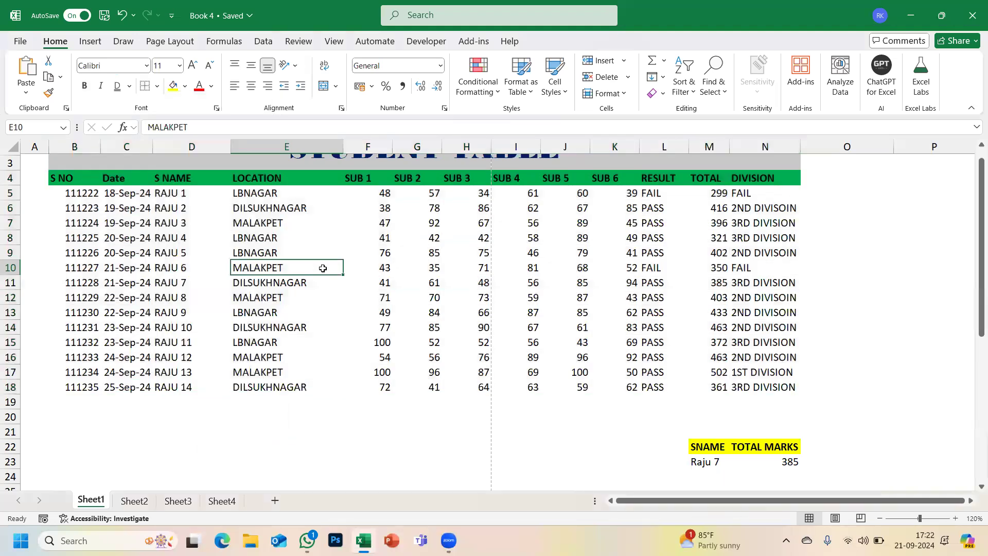
- Use Draw Border to outline the SNAME and TOTAL MARKS cells at M22:N23 and divide them
scroll(323, 268, "down", 3)
scroll(323, 268, "up", 3)
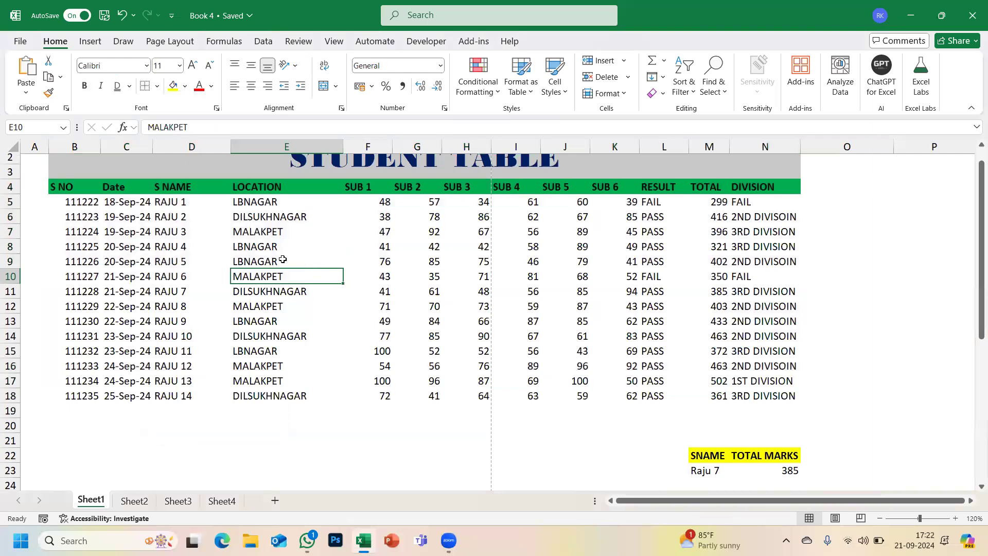
scroll(280, 258, "down", 4)
left_click_drag(705, 293, 773, 308)
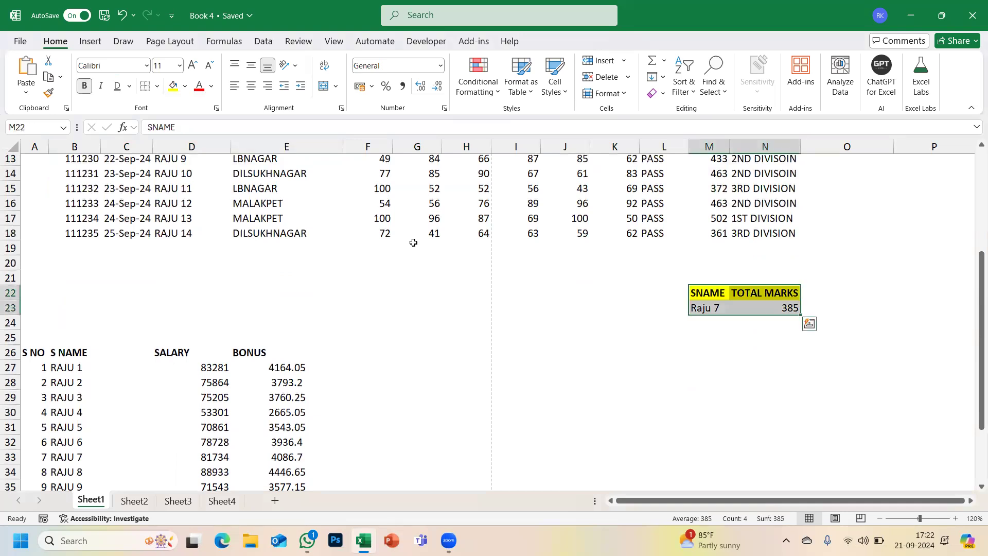
left_click(710, 289)
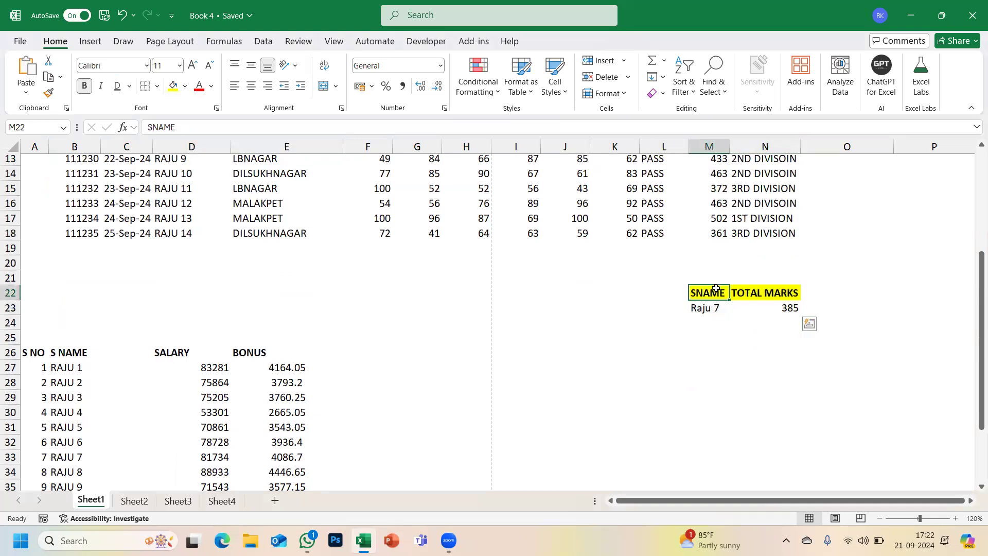
left_click(157, 86)
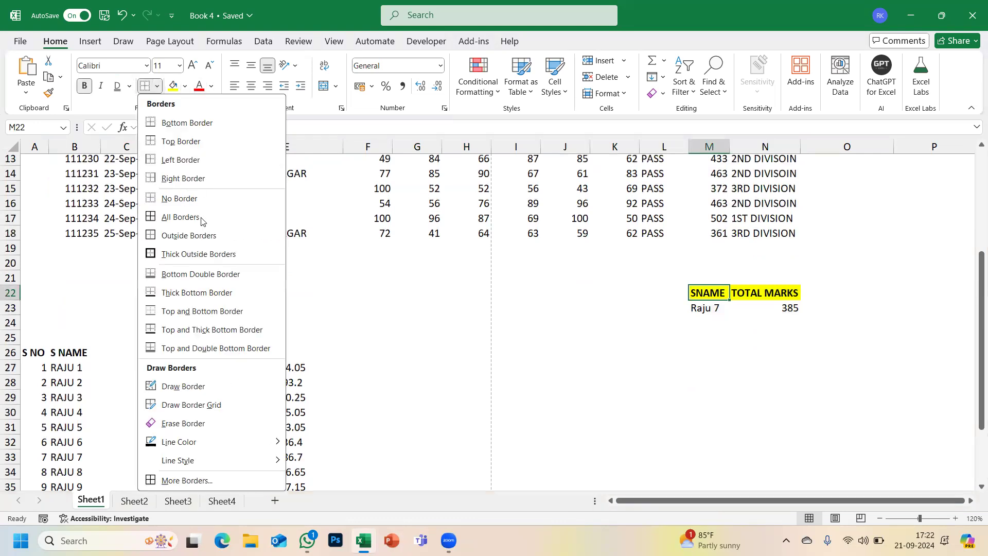
left_click(180, 385)
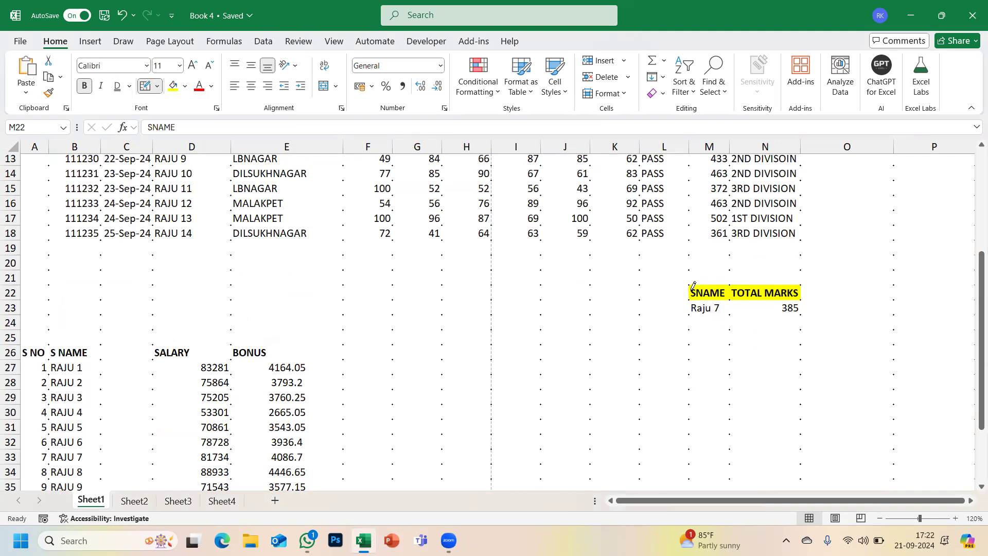
mouse_move(691, 281)
left_mouse_down()
mouse_move(691, 318)
mouse_move(781, 296)
left_mouse_up()
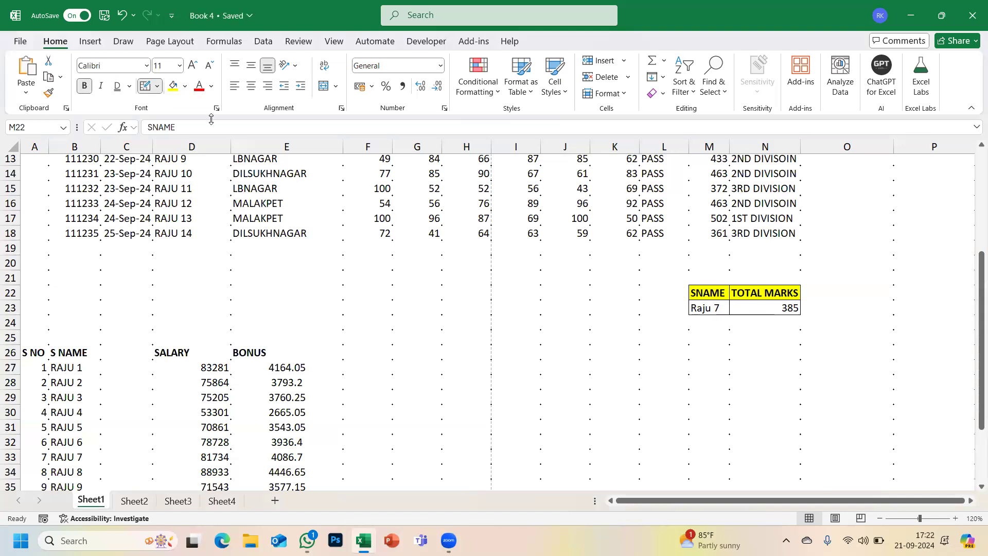
- Set the border line colour to red and the line style to solid
left_click(158, 86)
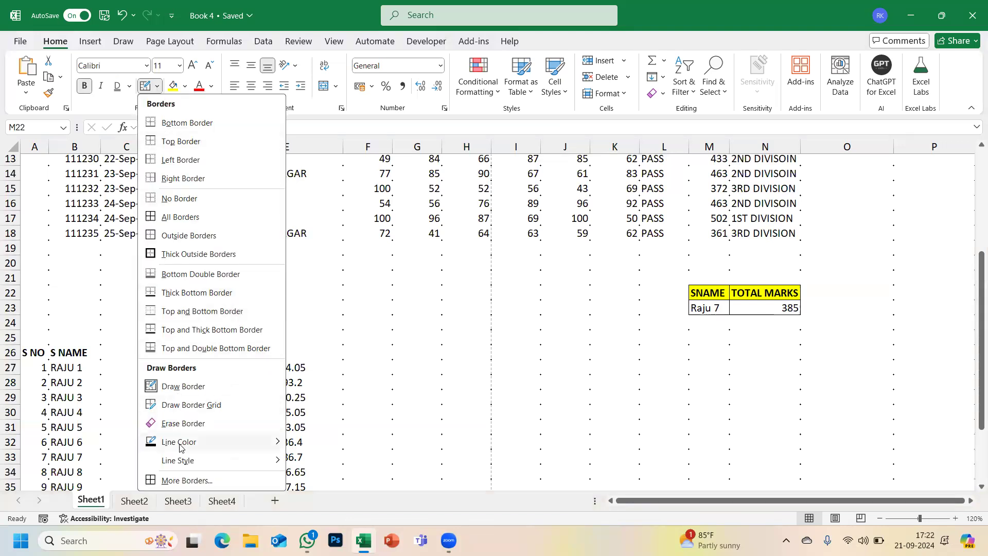
mouse_move(180, 449)
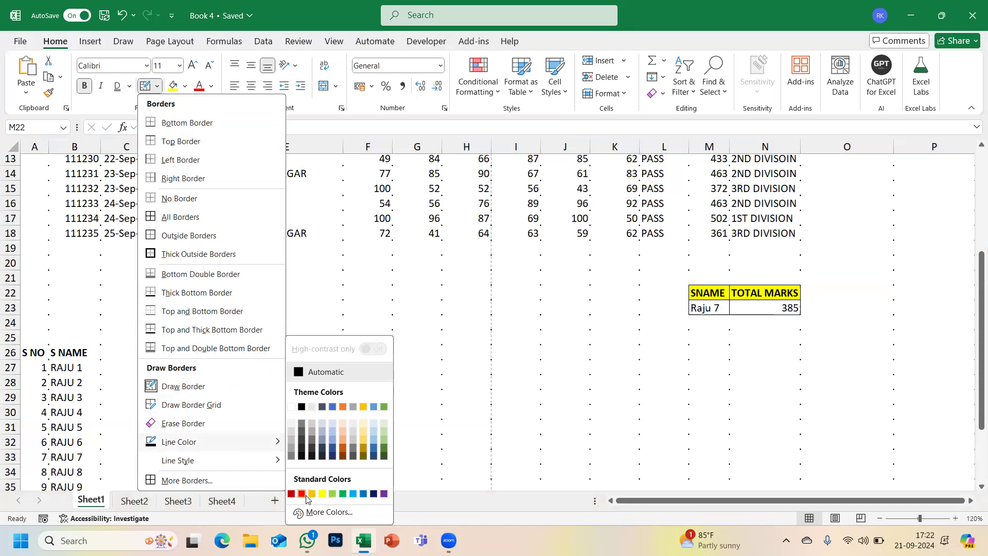
left_click(157, 89)
left_click(157, 88)
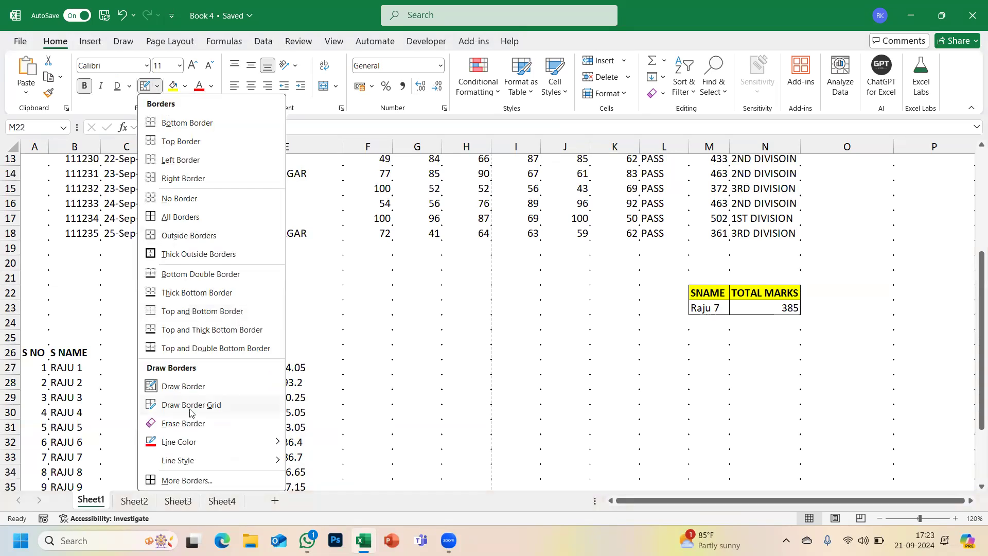
mouse_move(182, 462)
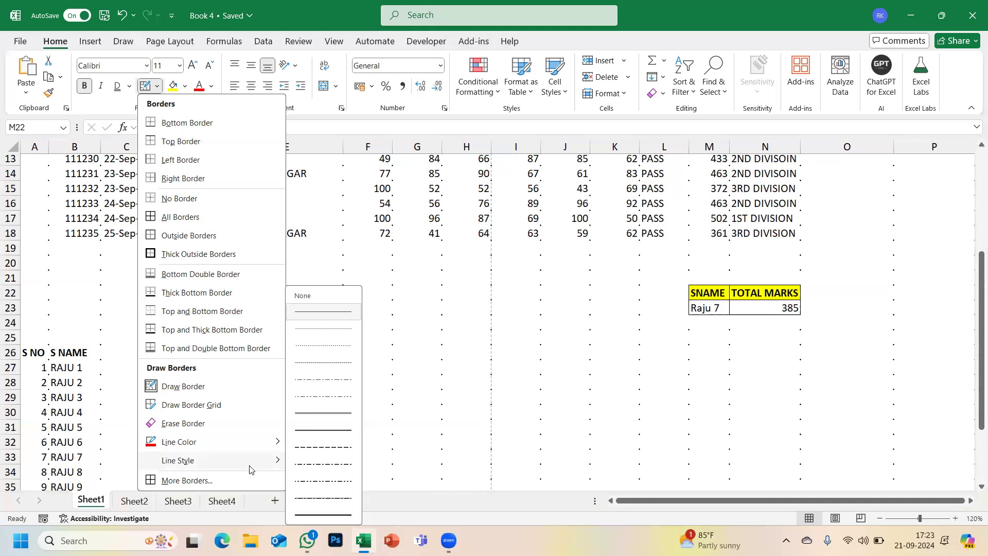
left_click(327, 431)
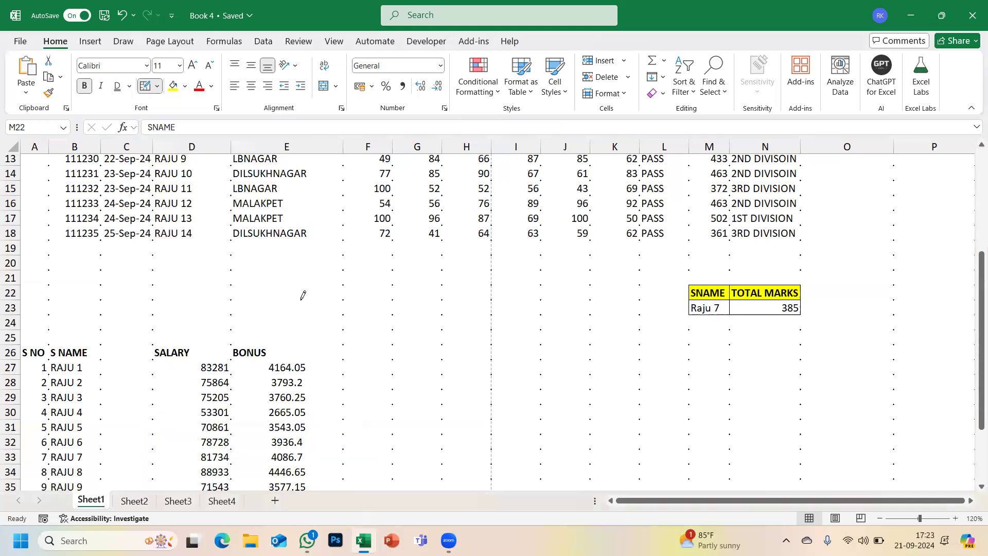
- Draw a red outline around A26:E29, dividers between columns A–E, and a header underline on row 26
mouse_move(31, 344)
left_mouse_down()
mouse_move(308, 371)
mouse_move(305, 388)
left_mouse_up()
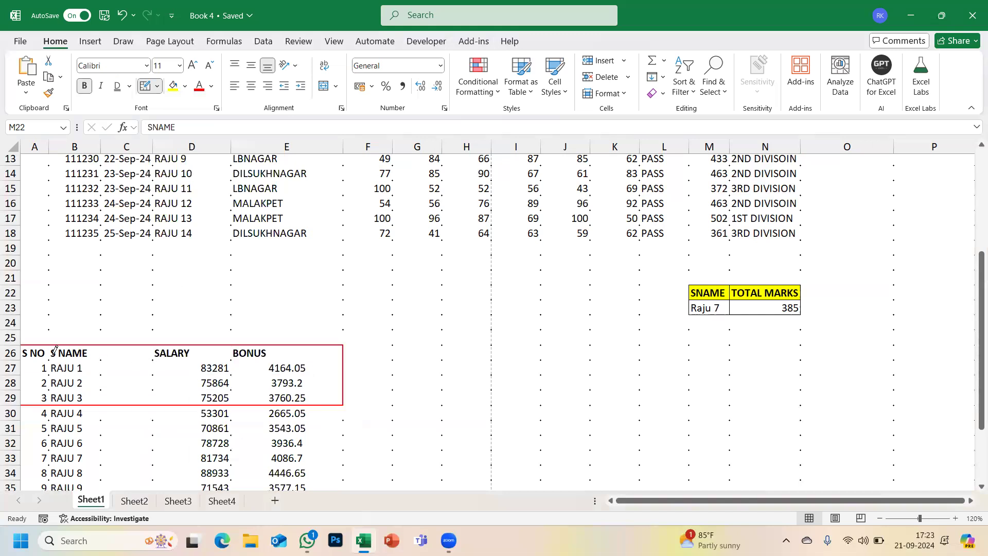
left_click_drag(54, 342, 52, 399)
left_click_drag(102, 346, 102, 400)
left_click_drag(154, 343, 155, 401)
left_click_drag(232, 343, 234, 393)
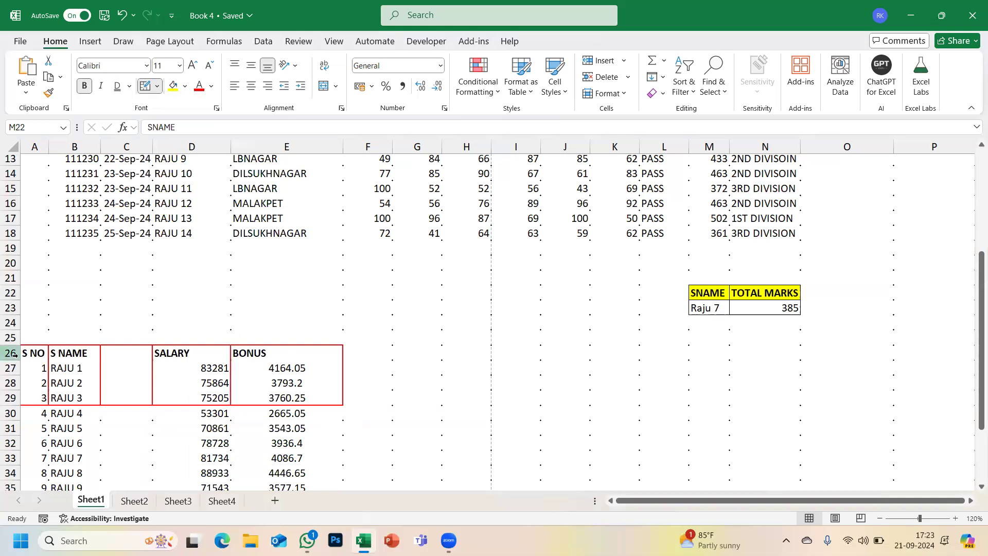
left_click_drag(25, 358, 313, 344)
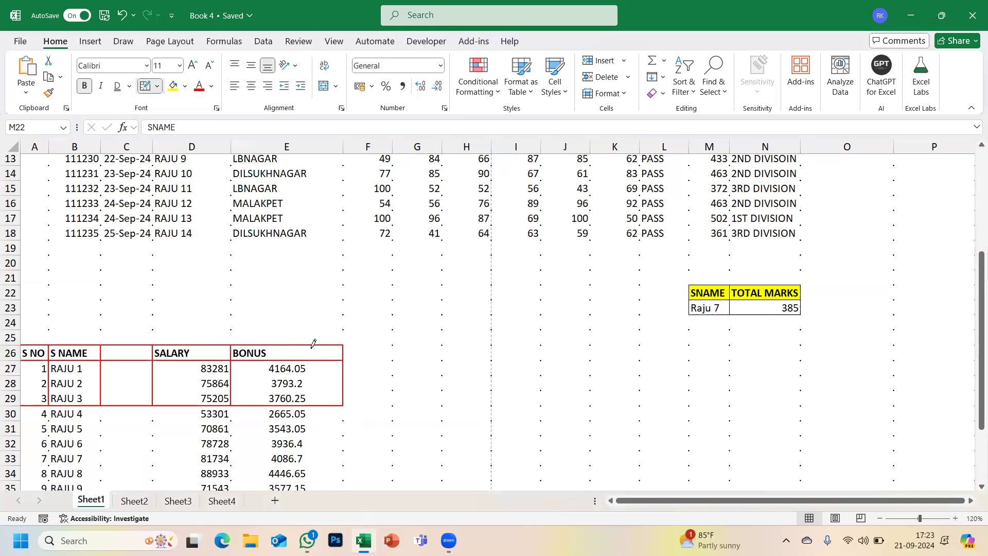
left_click(157, 86)
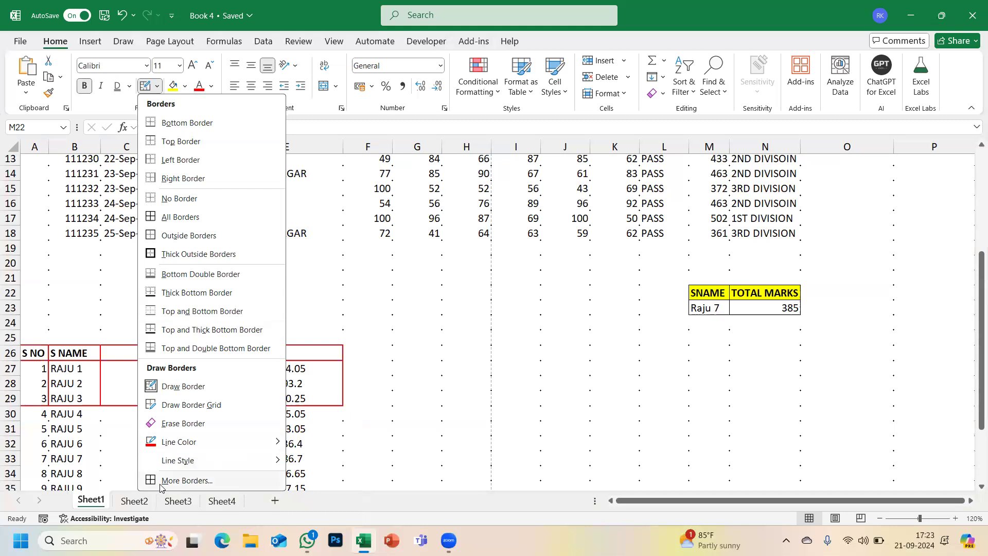
left_click(194, 481)
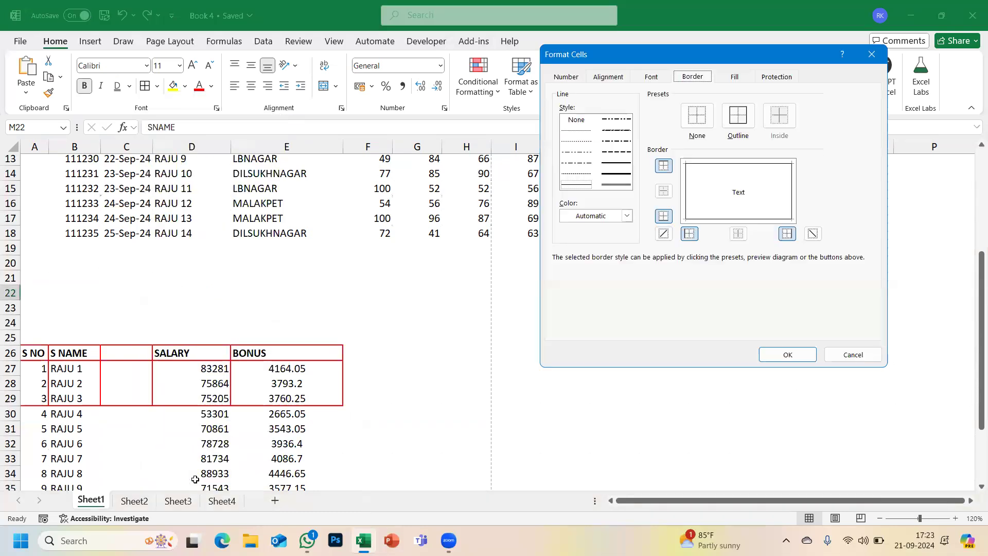
left_click(618, 175)
left_click(792, 353)
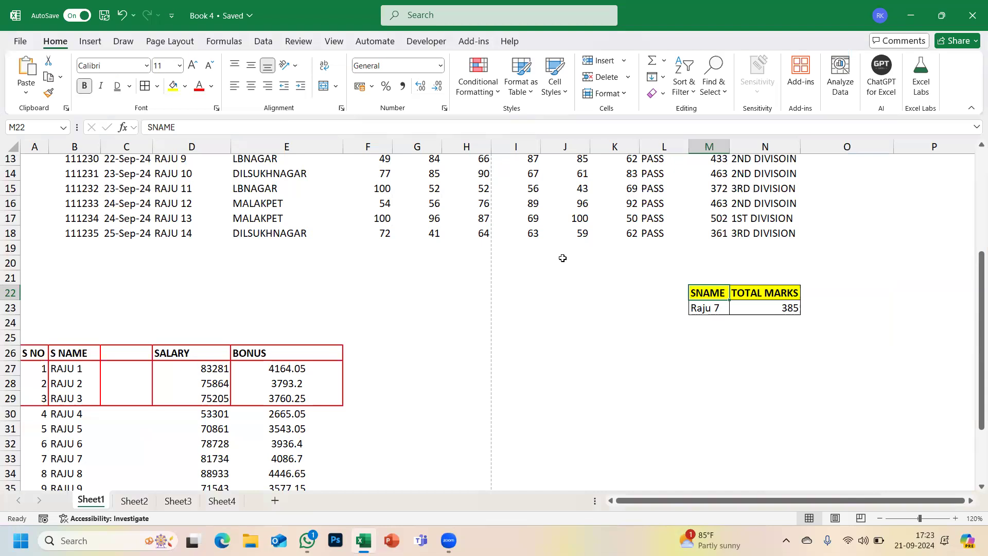
- Apply All Borders to the whole student table B4:N18
scroll(563, 257, "up", 1)
scroll(206, 206, "up", 3)
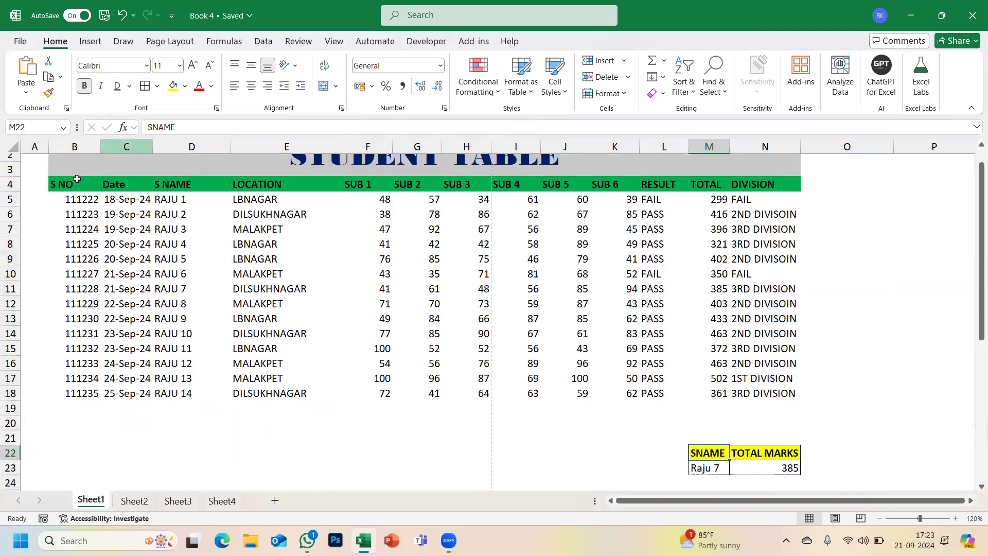
left_click_drag(71, 184, 762, 392)
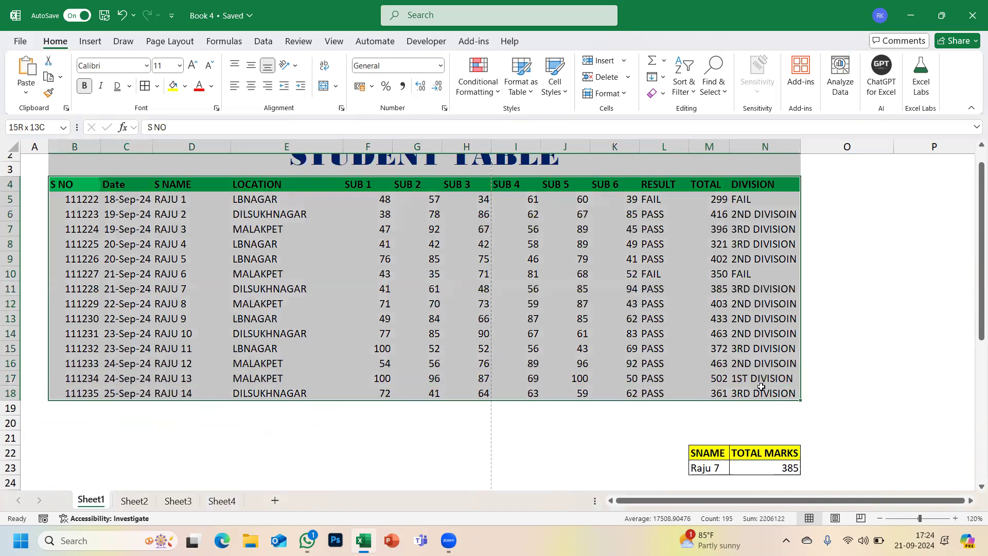
left_click(157, 86)
left_click(156, 219)
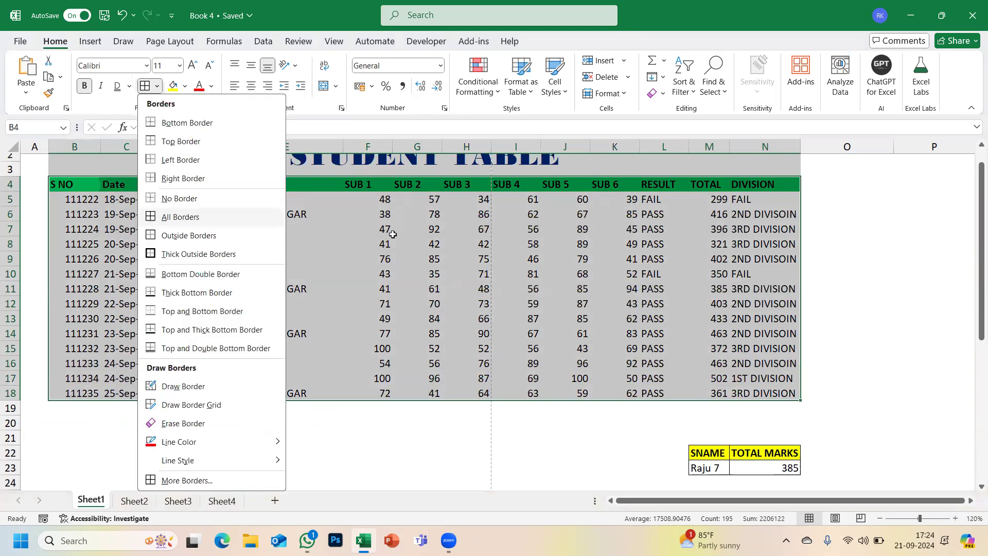
left_click(839, 235)
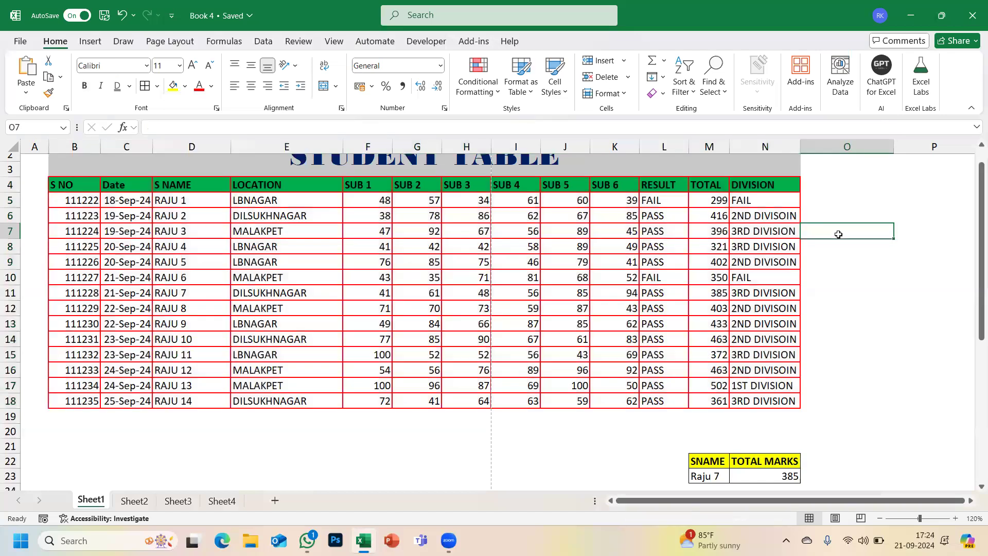
left_click(185, 87)
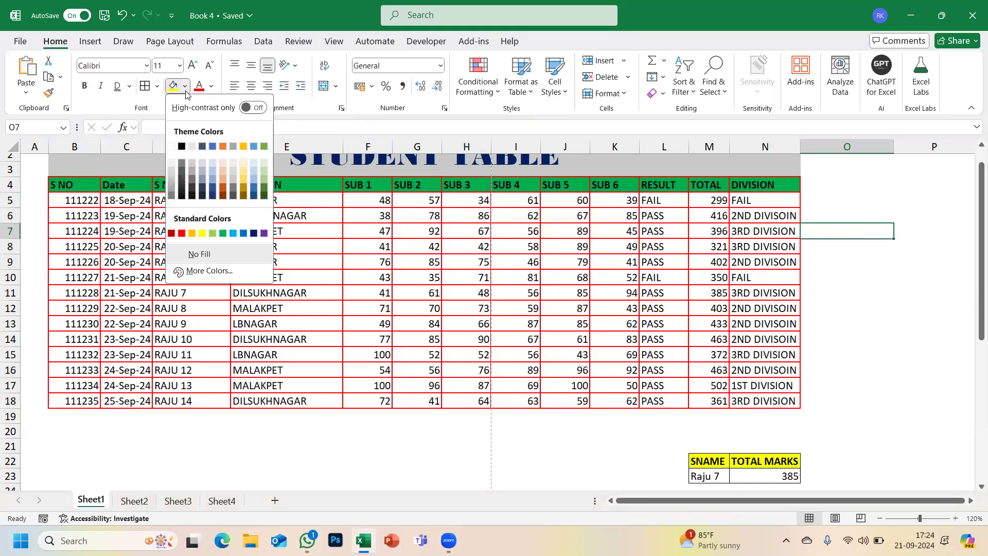
left_click(156, 87)
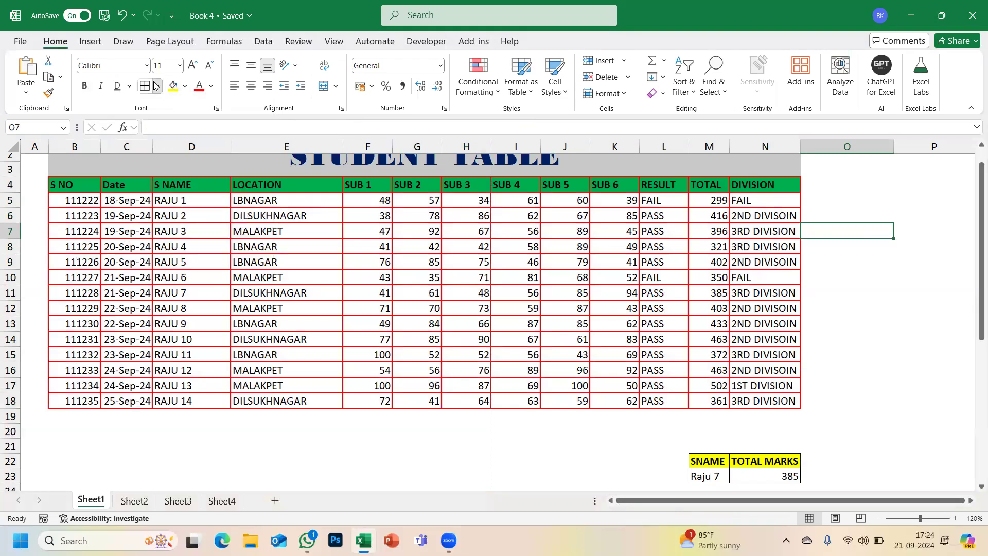
left_click(156, 87)
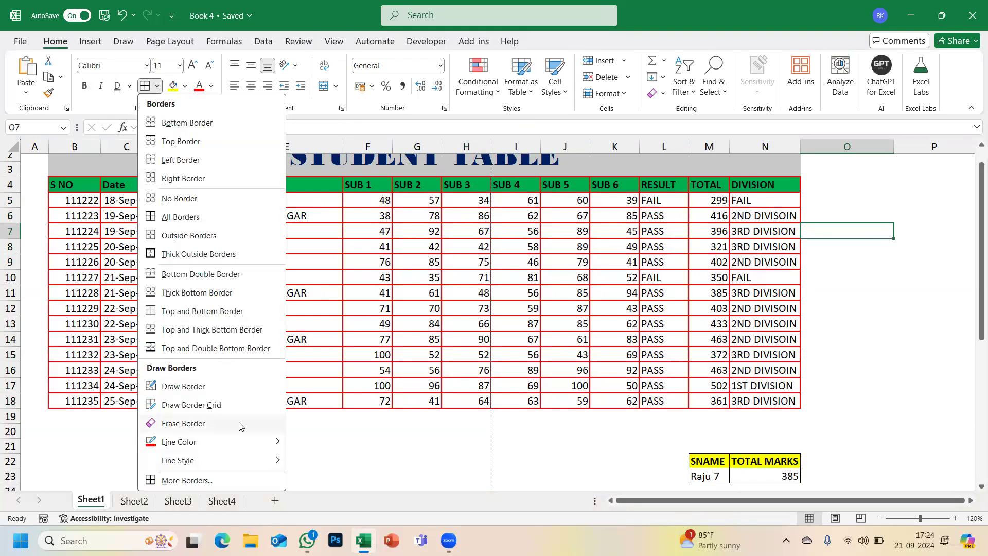
- Use Erase Border to remove inner border lines over columns C to E of the data rows
left_click(183, 424)
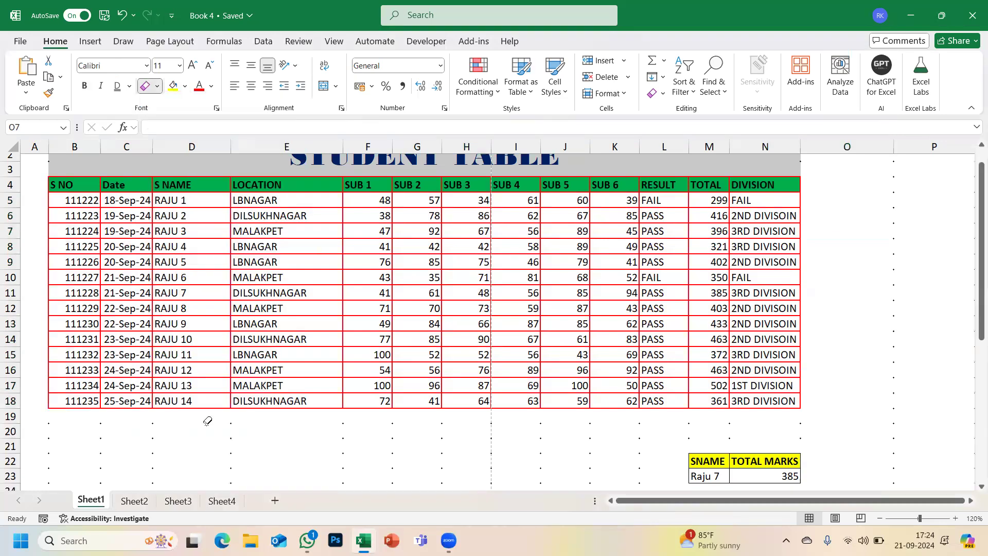
left_click_drag(186, 195, 186, 384)
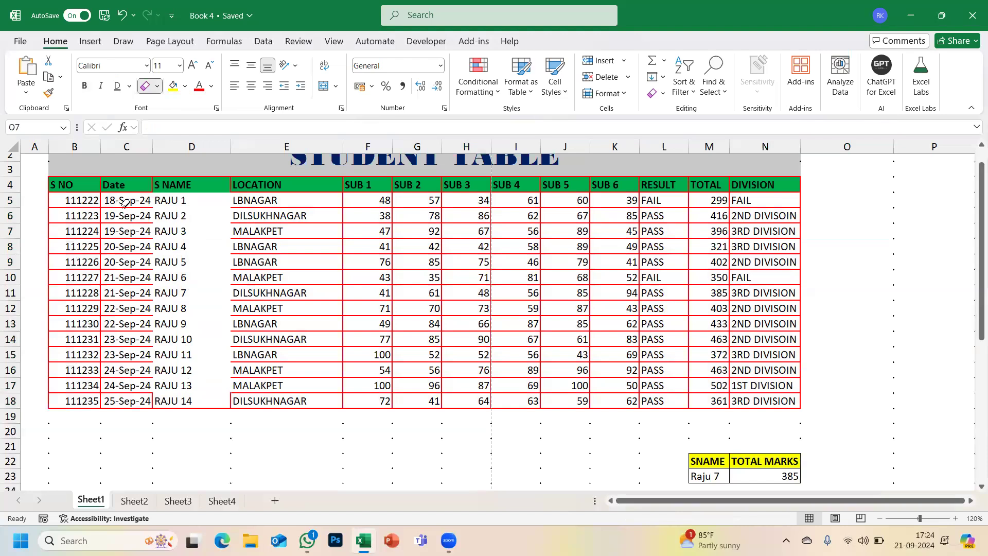
mouse_move(123, 199)
left_mouse_down()
mouse_move(139, 263)
mouse_move(238, 353)
mouse_move(315, 387)
mouse_move(700, 371)
left_mouse_up()
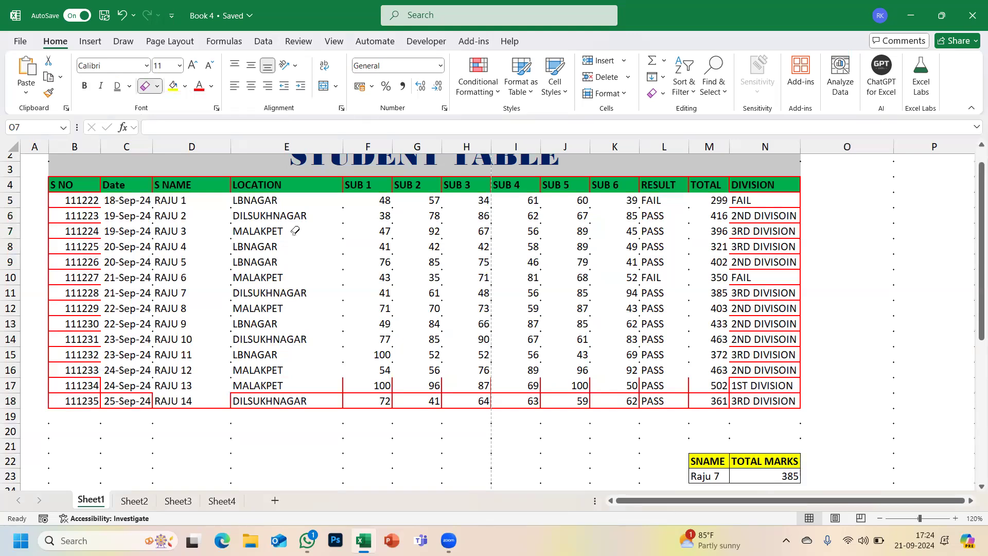
- Redraw the column E edge and restore grid borders across B5:L18 with Draw Border Grid
left_click(157, 89)
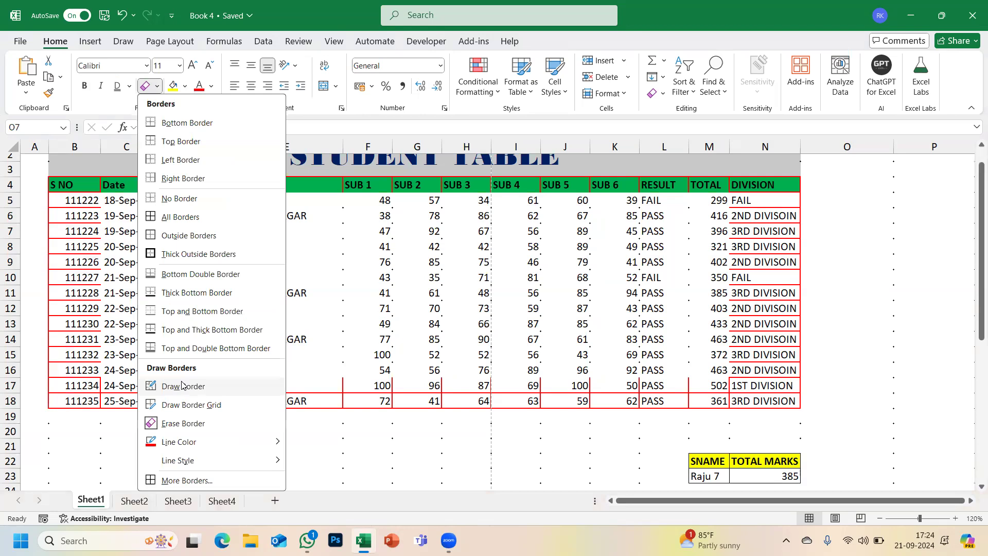
left_click(182, 386)
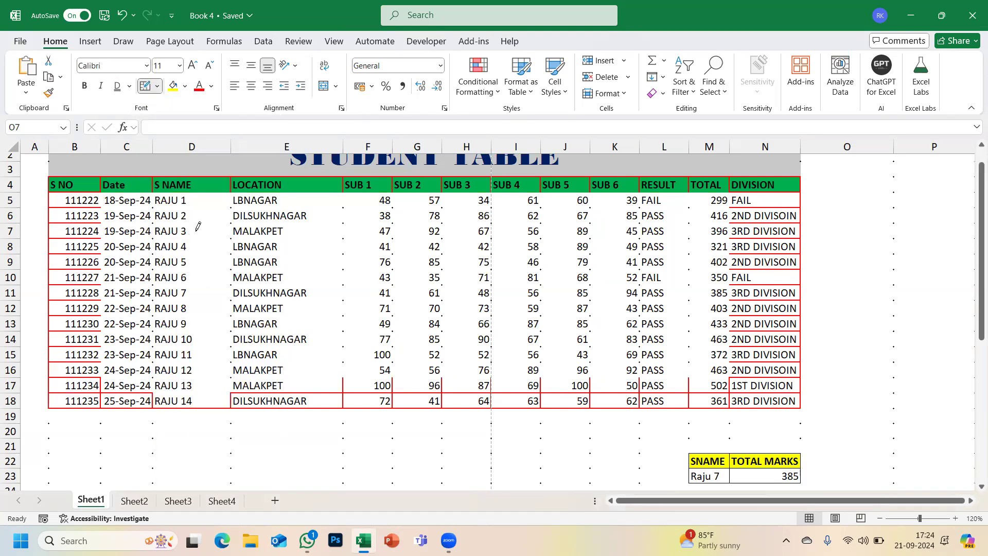
left_click_drag(231, 250, 231, 269)
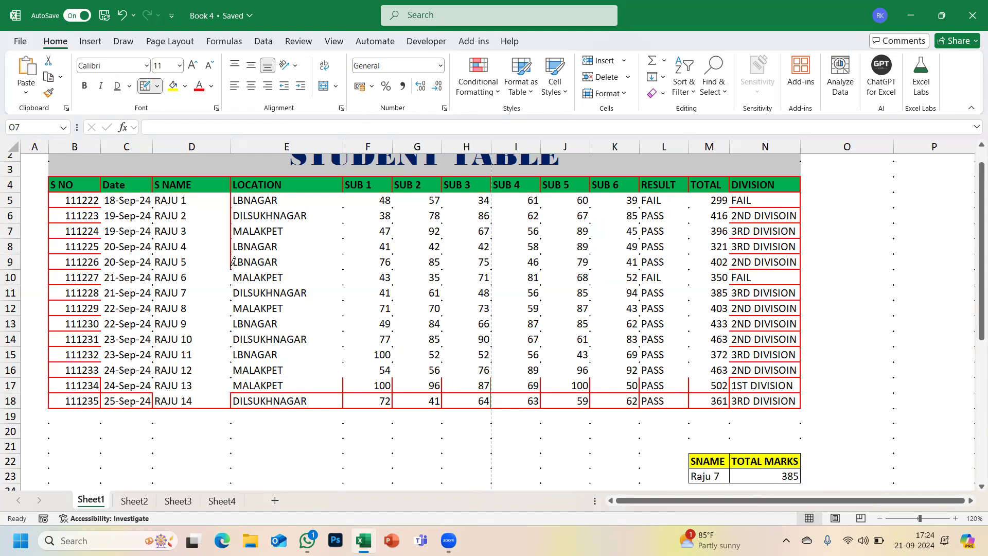
left_click(157, 87)
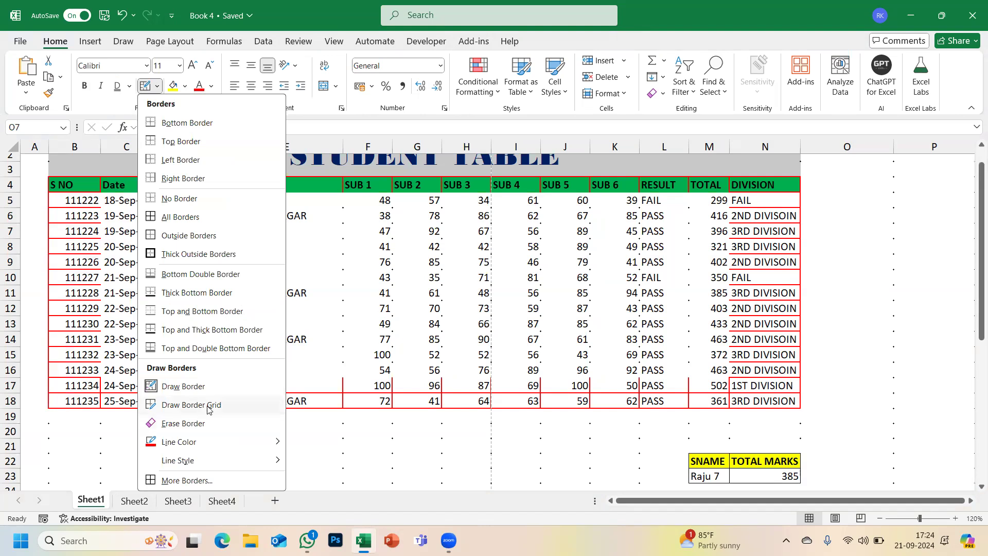
left_click(208, 407)
mouse_move(298, 309)
left_mouse_down()
mouse_move(589, 371)
mouse_move(704, 381)
left_mouse_up()
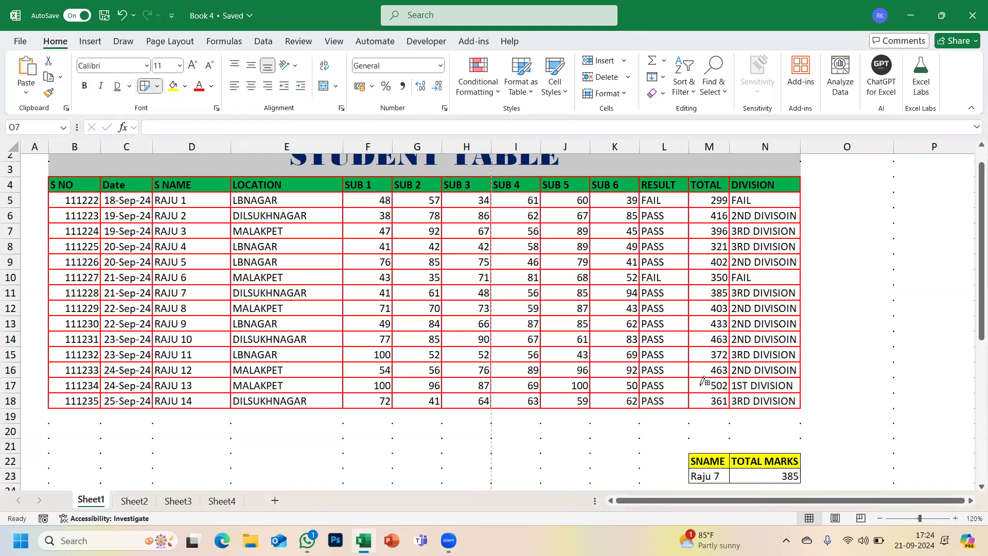
- Switch the border line colour to black and redraw the whole table's borders
left_click(160, 88)
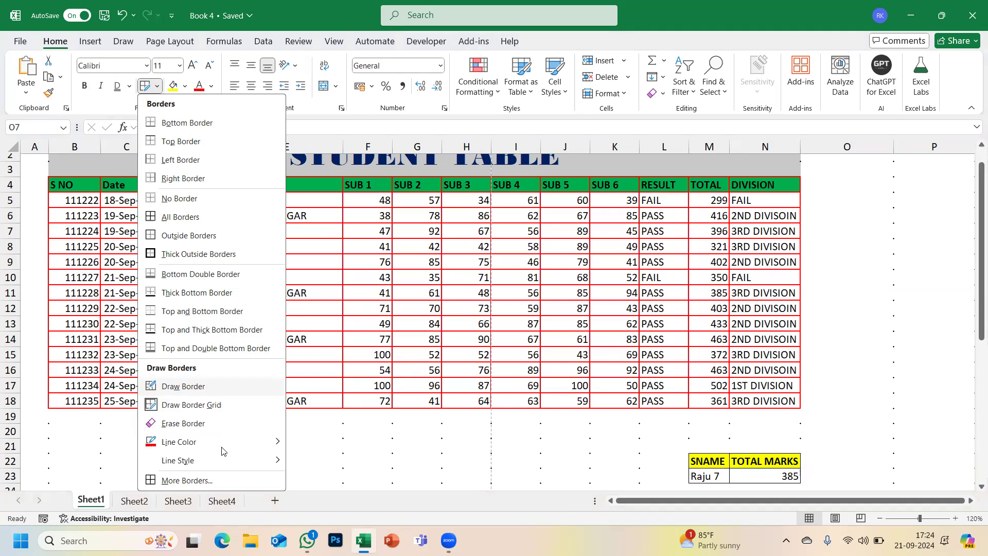
mouse_move(242, 442)
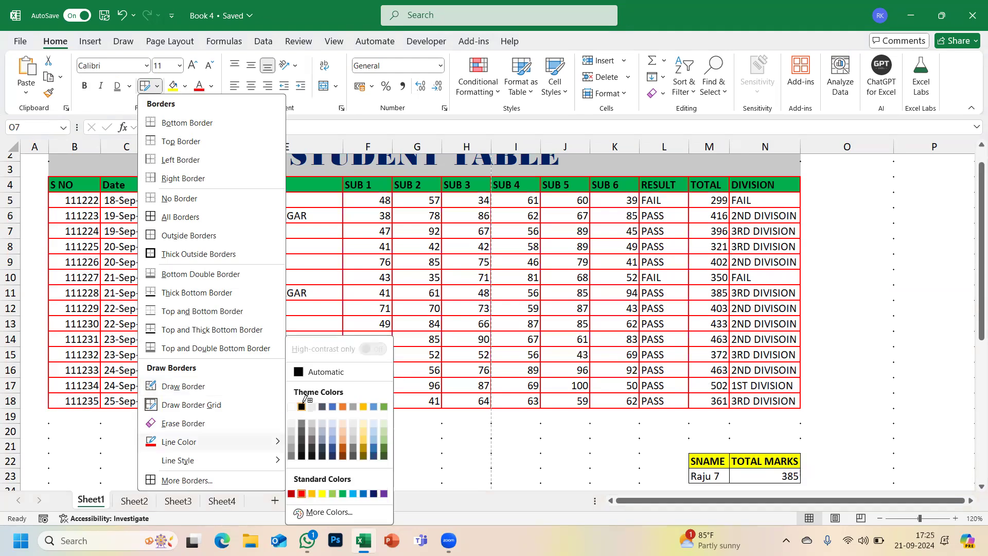
left_click(302, 406)
mouse_move(71, 178)
left_mouse_down()
mouse_move(669, 360)
mouse_move(755, 399)
left_mouse_up()
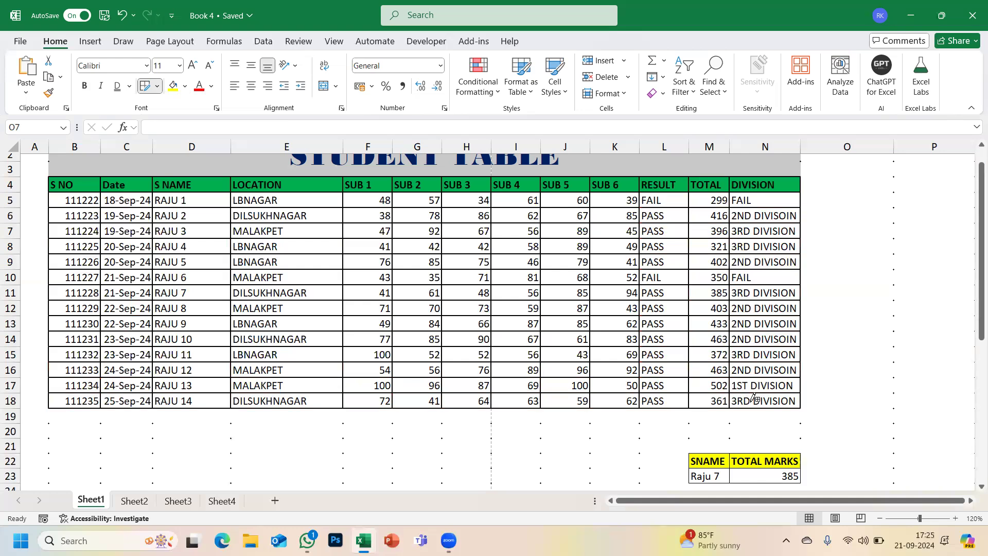
- Choose Erase Border from the Borders list and scroll up to the title
left_click(158, 86)
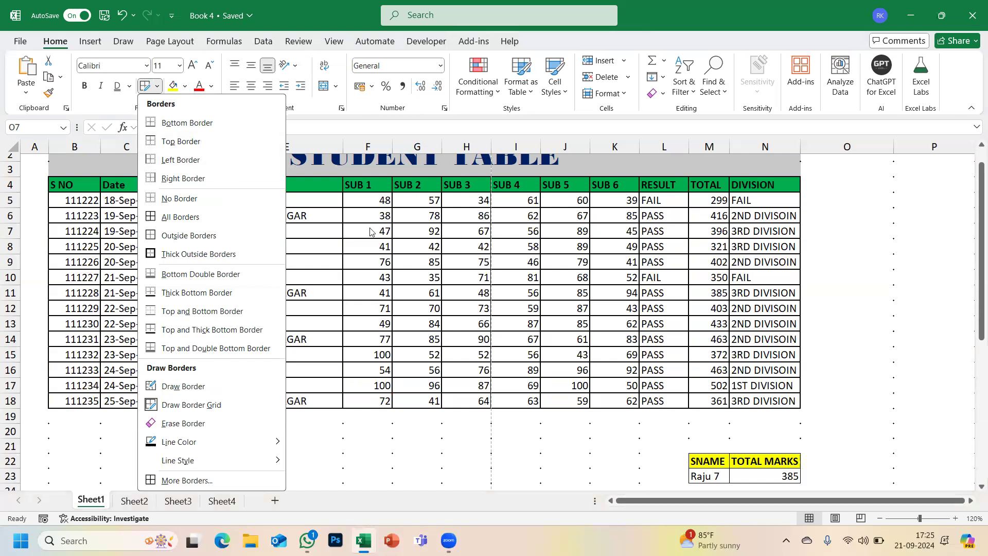
left_click(193, 113)
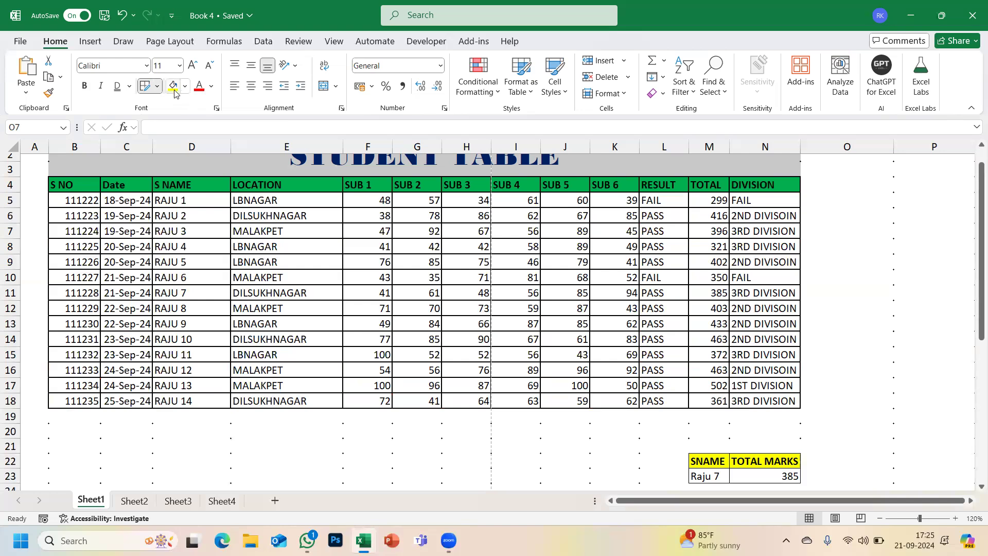
scroll(204, 313, "up", 1)
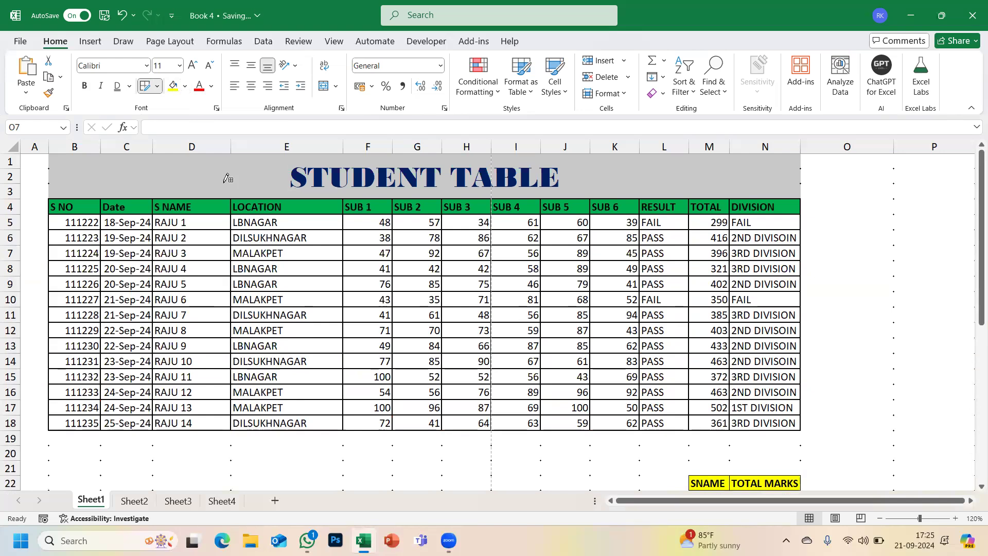
- Give the merged STUDENT TABLE title cell B1 a gold fill, then select the record rows
key("Escape")
left_click(460, 167)
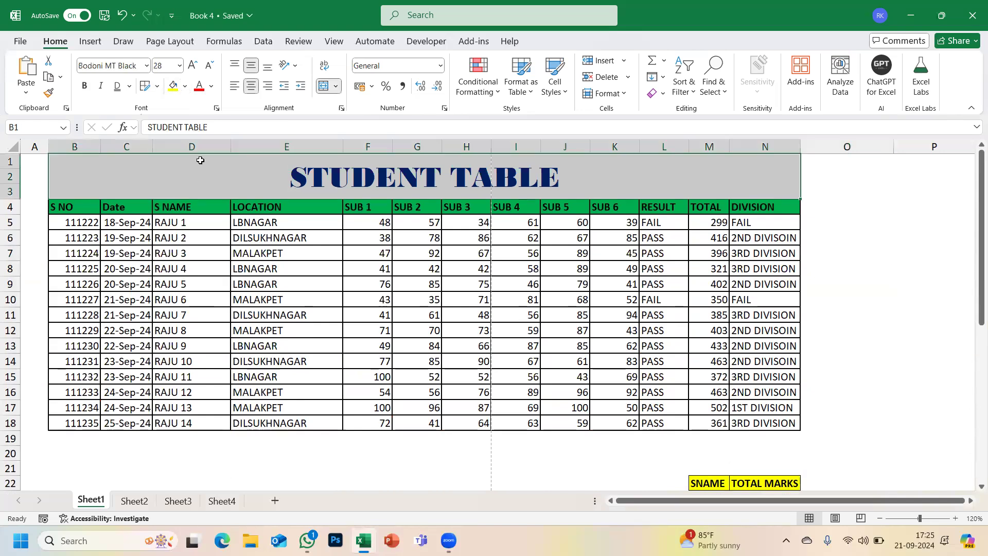
left_click(186, 86)
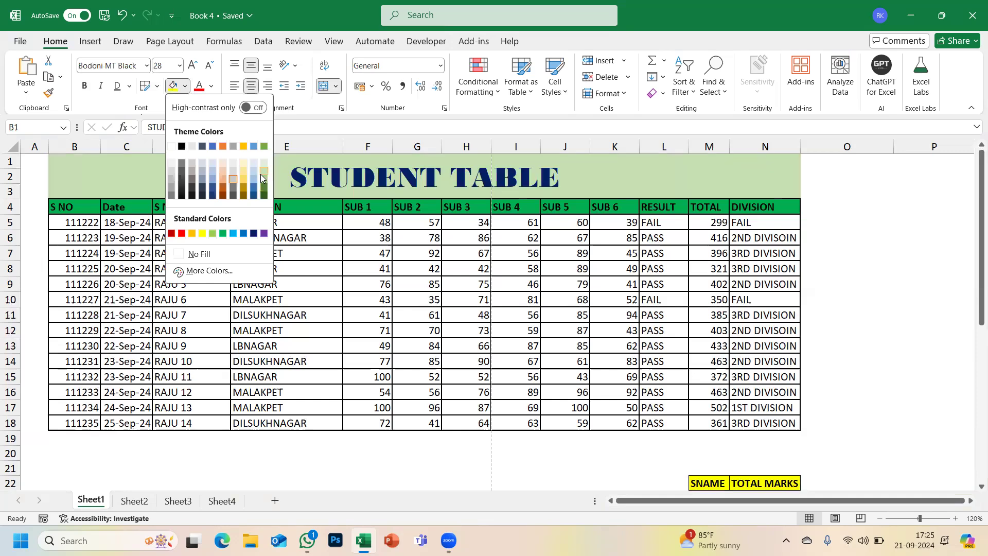
left_click(244, 179)
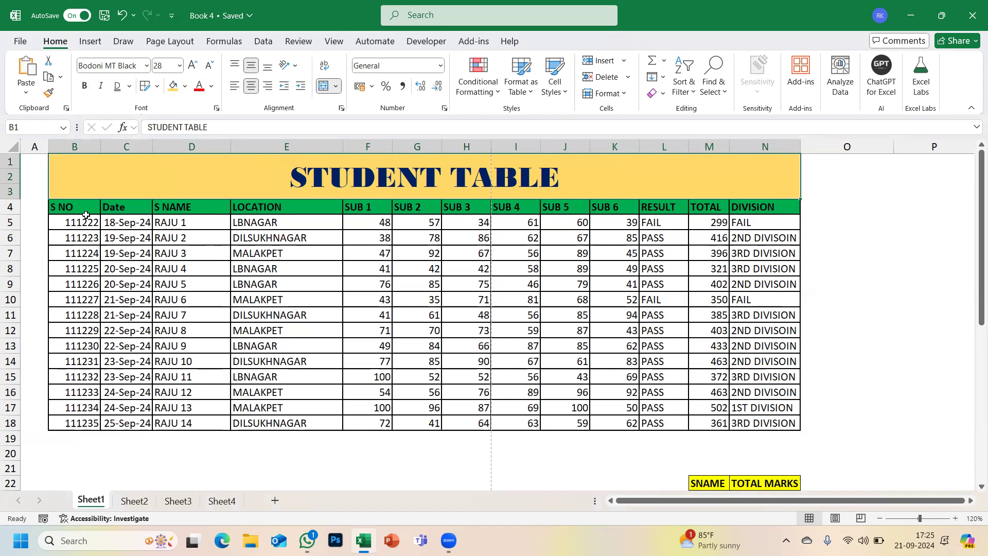
left_click_drag(73, 222, 743, 423)
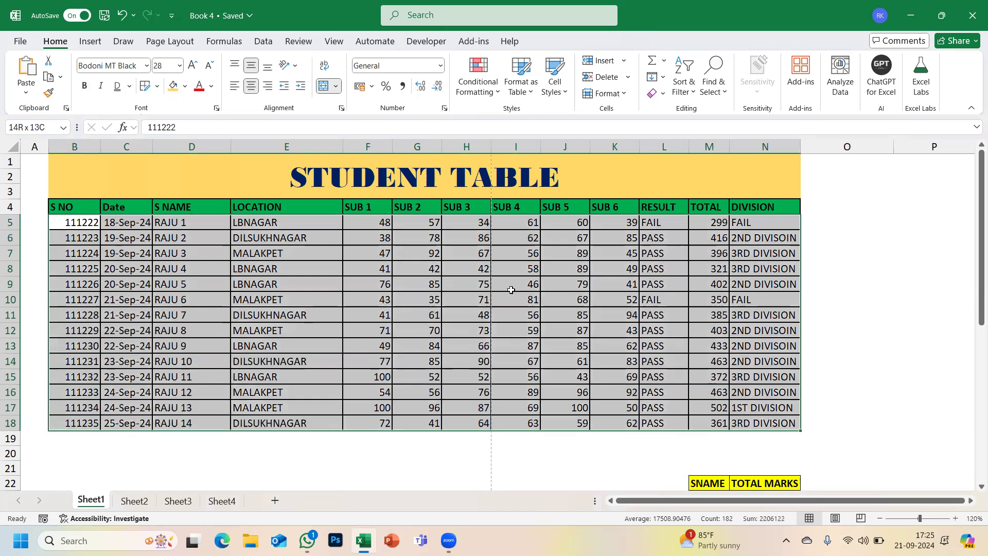
- Set the font colour of student records B5:N18 to light blue
left_click(211, 87)
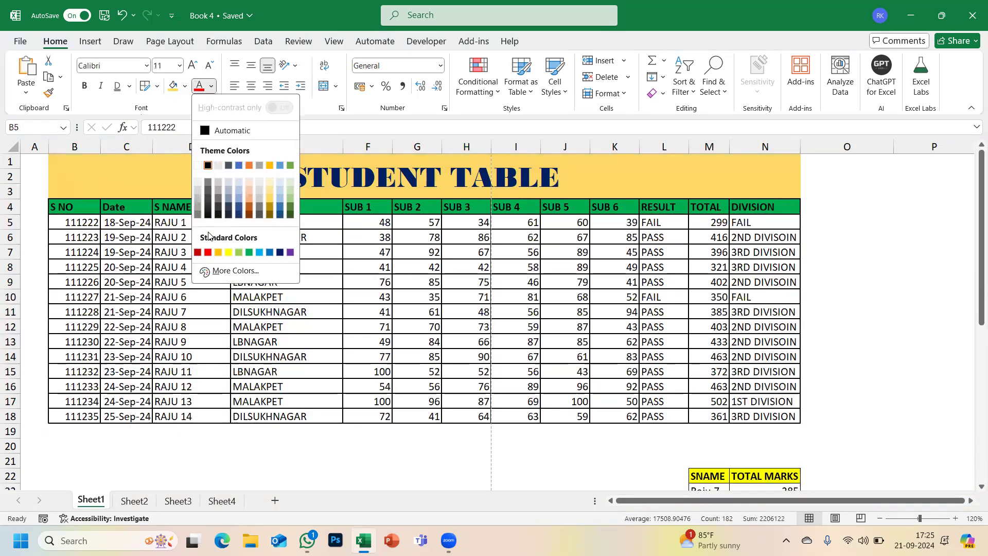
left_click(269, 252)
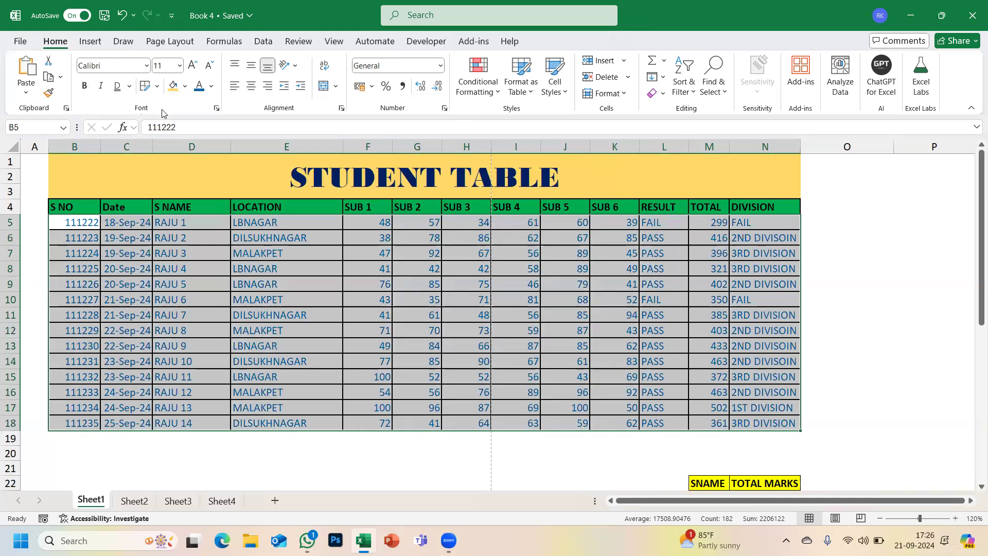
left_click(284, 219)
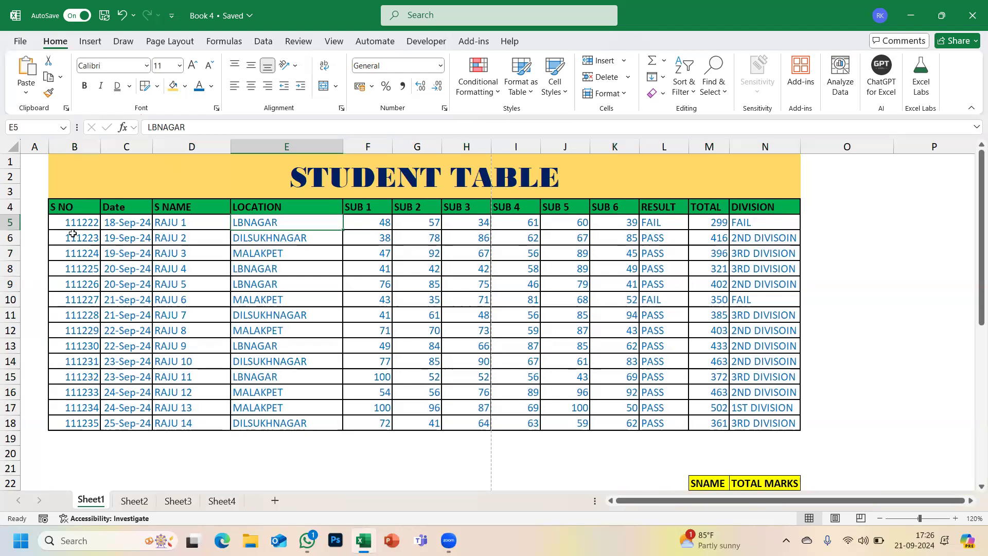
- Select and copy the student table B4:N18
left_click_drag(62, 208, 745, 425)
left_click_drag(746, 425, 749, 429)
key("ctrl+c")
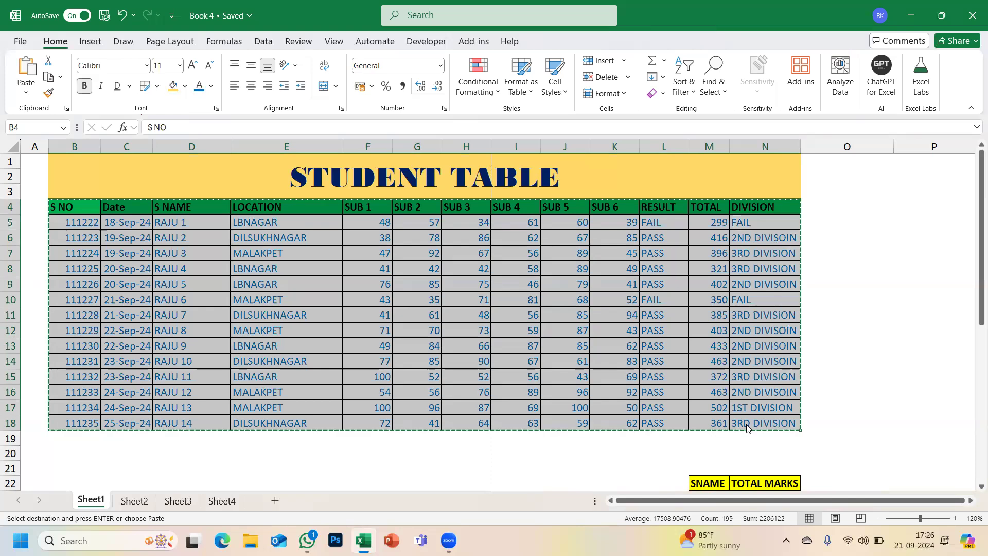
right_click(748, 429)
key("Escape")
- Paste the table into Book2 at A1, then return to Book 4 and cancel the copy
key("ctrl+n")
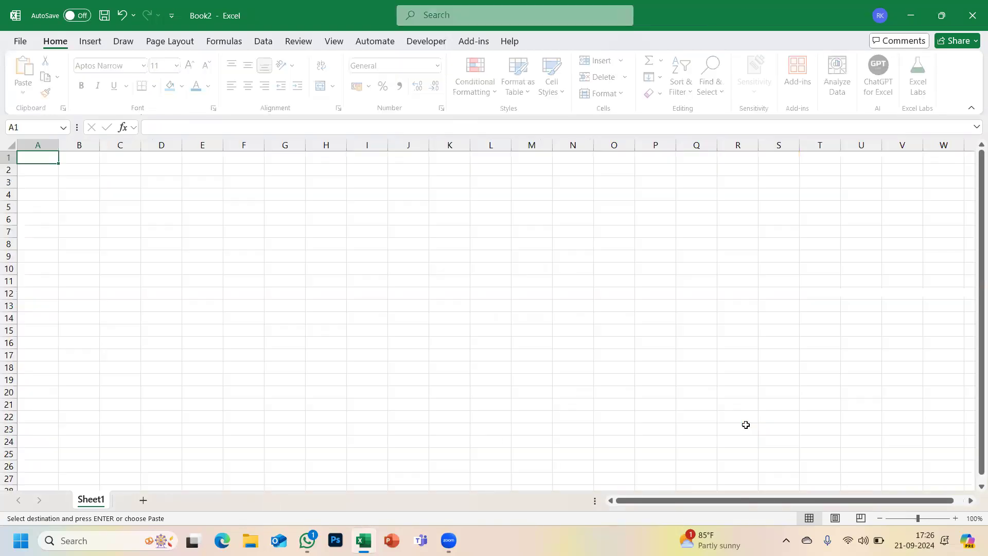
key("ctrl+v")
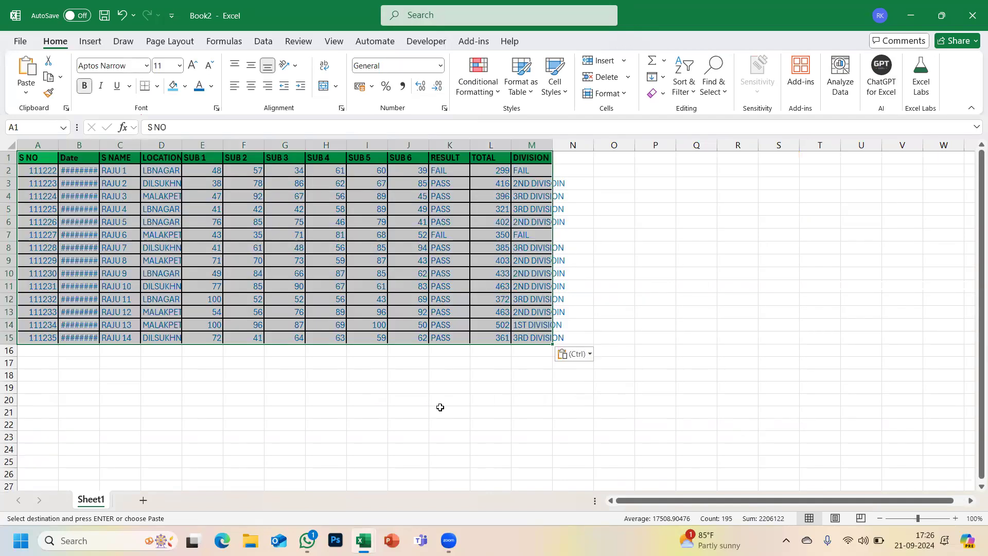
key("alt+Tab")
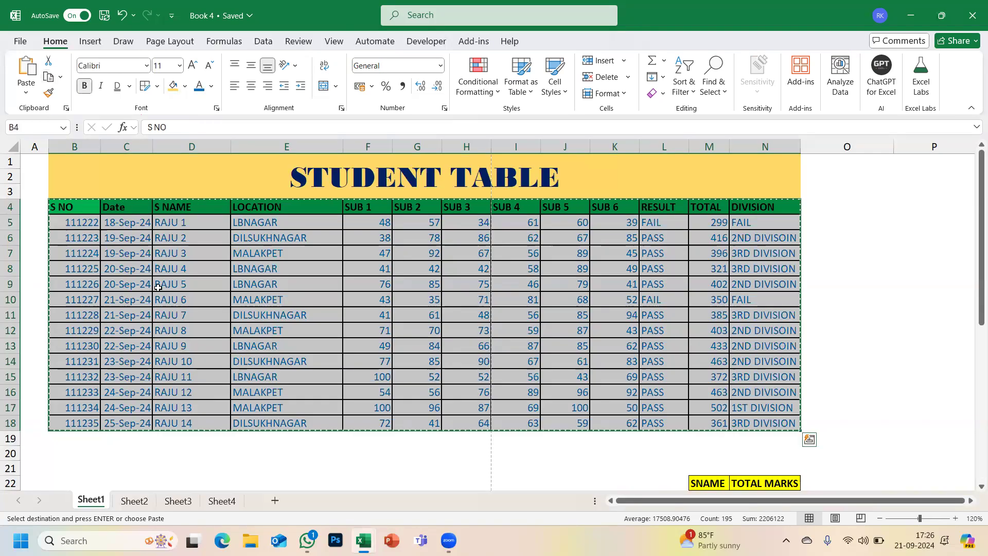
scroll(159, 288, "down", 1)
key("Escape")
scroll(67, 222, "down", 5)
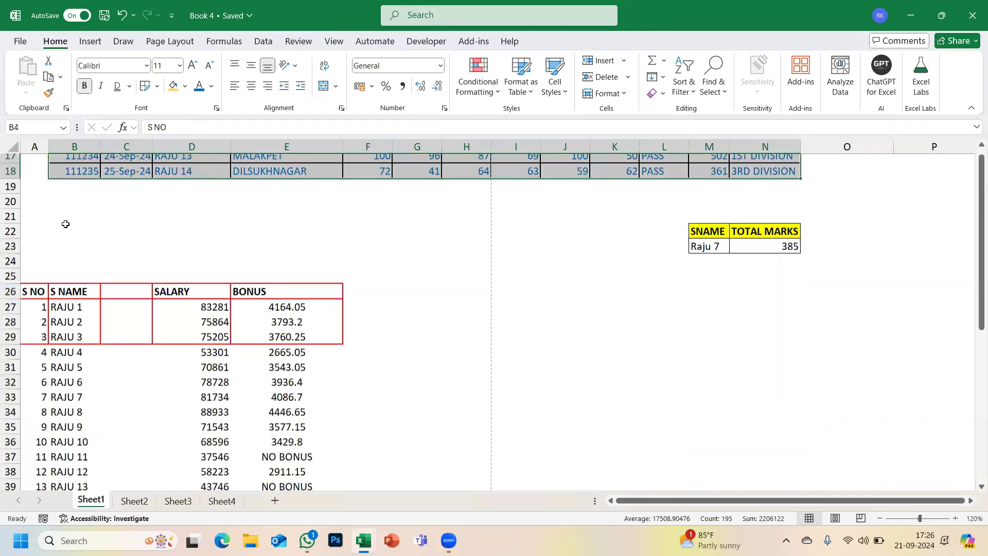
scroll(48, 229, "down", 2)
left_click_drag(34, 197, 317, 437)
key("ctrl+c")
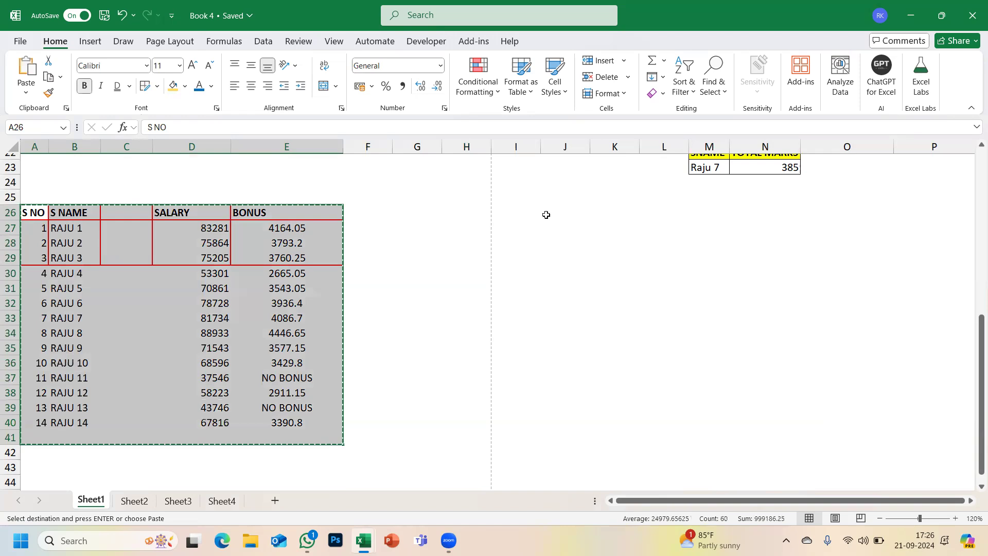
left_click(546, 215)
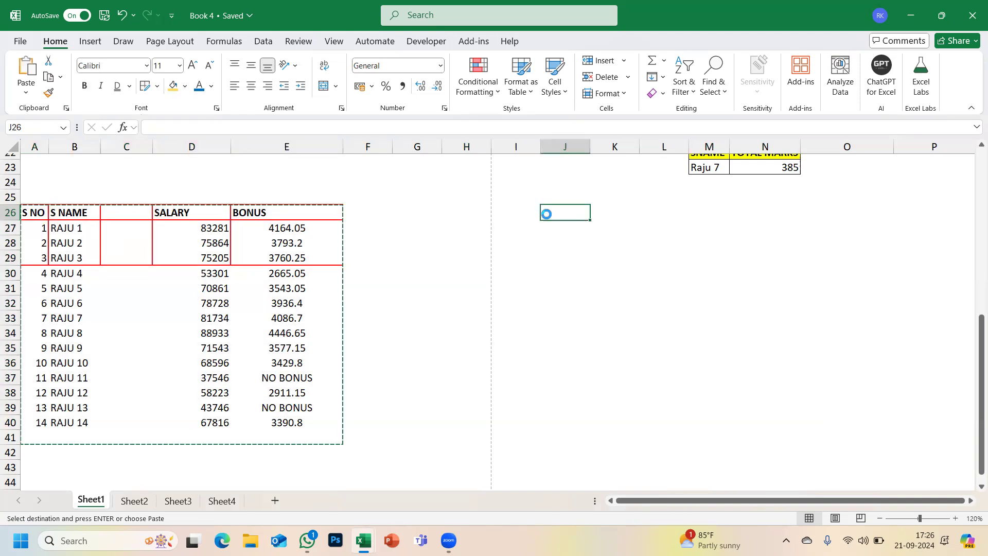
key("ctrl+v")
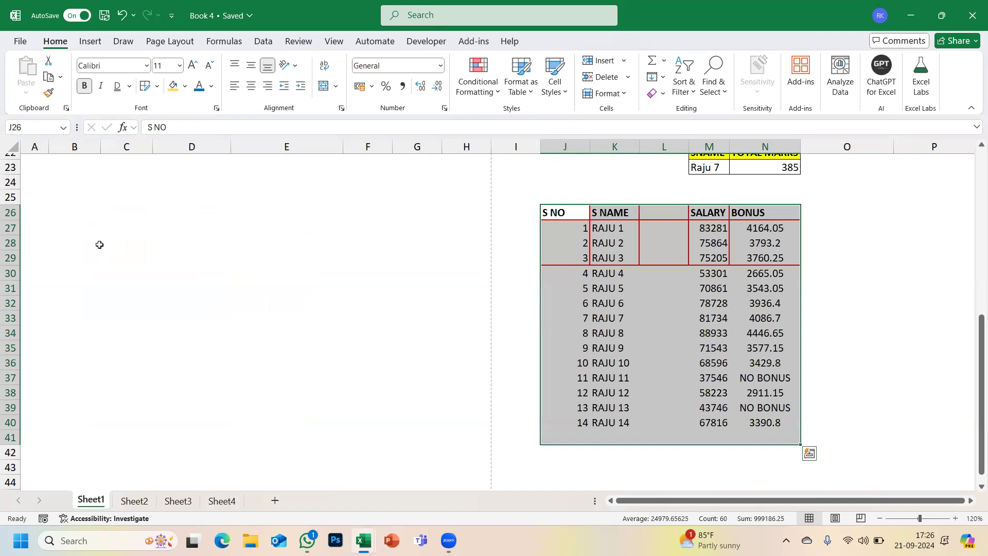
key("Escape")
key("ctrl+z")
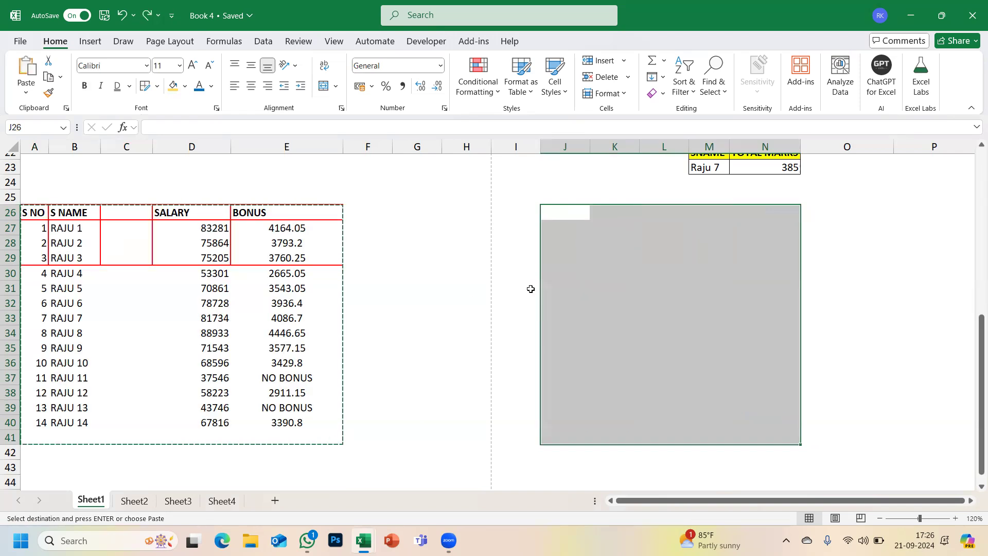
left_click(357, 260)
key("Escape")
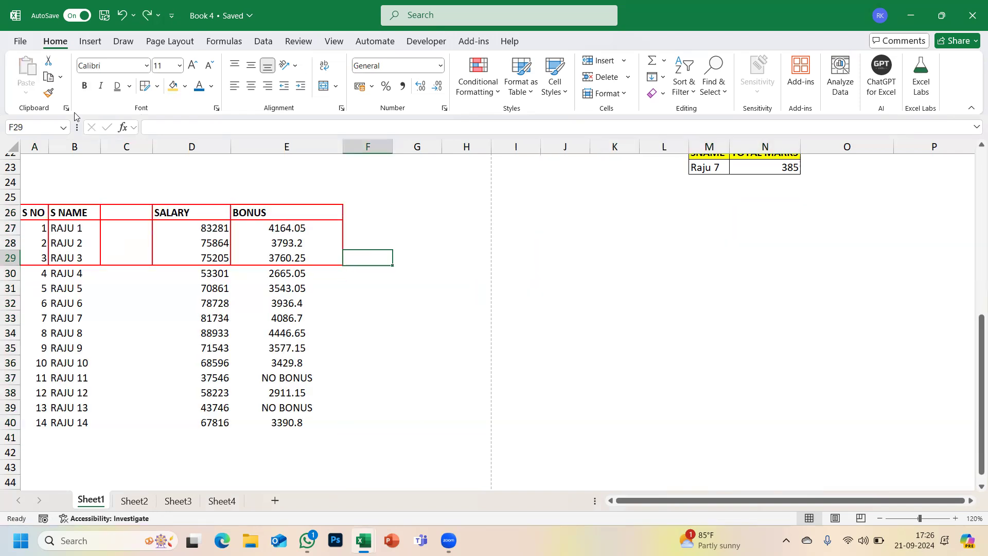
scroll(165, 285, "up", 7)
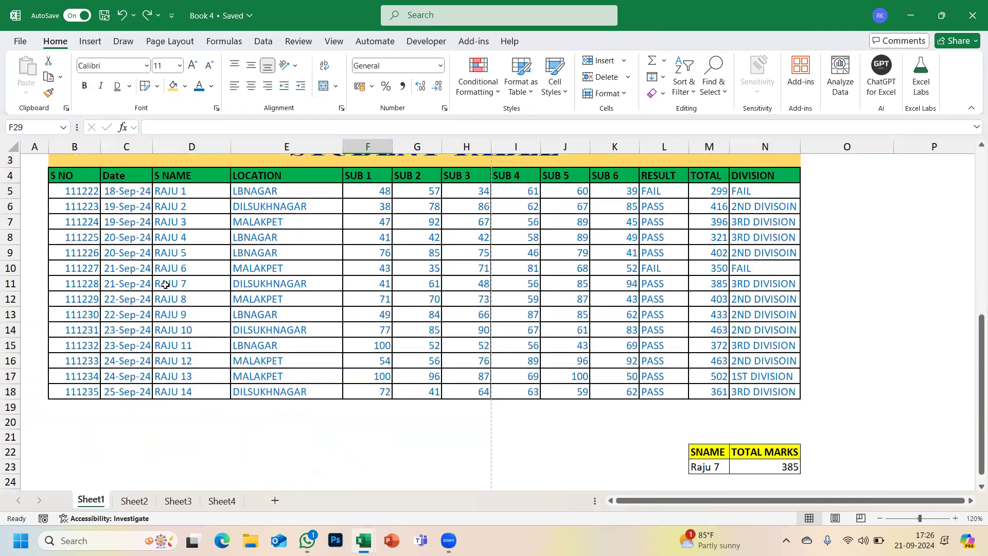
- Select the student table B4:N18 and copy it
left_click(72, 198)
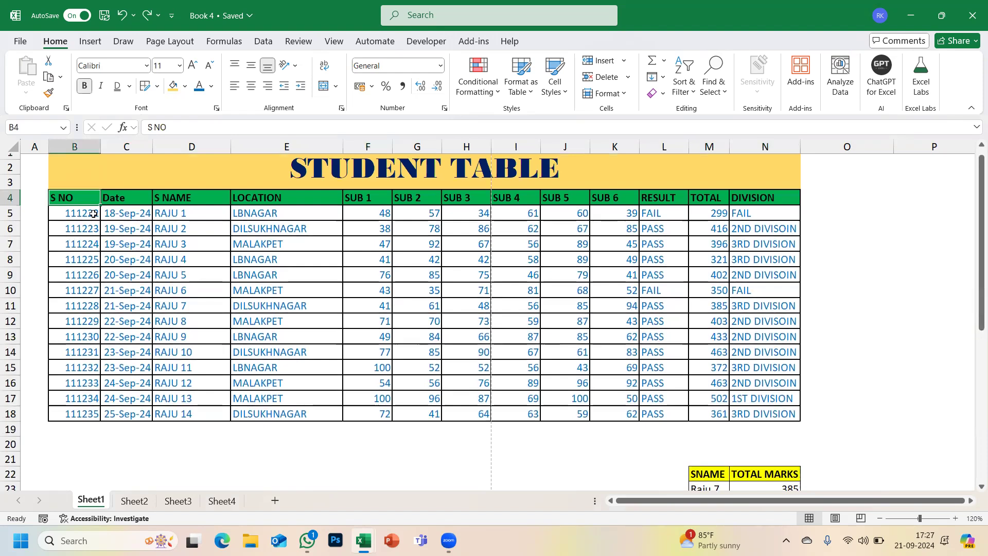
left_click_drag(267, 228, 750, 415)
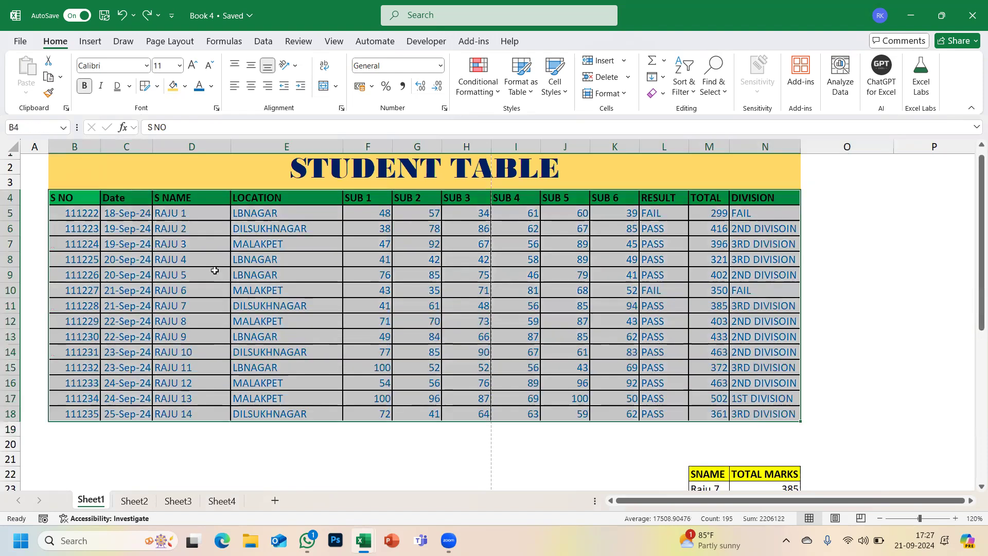
left_click(665, 208)
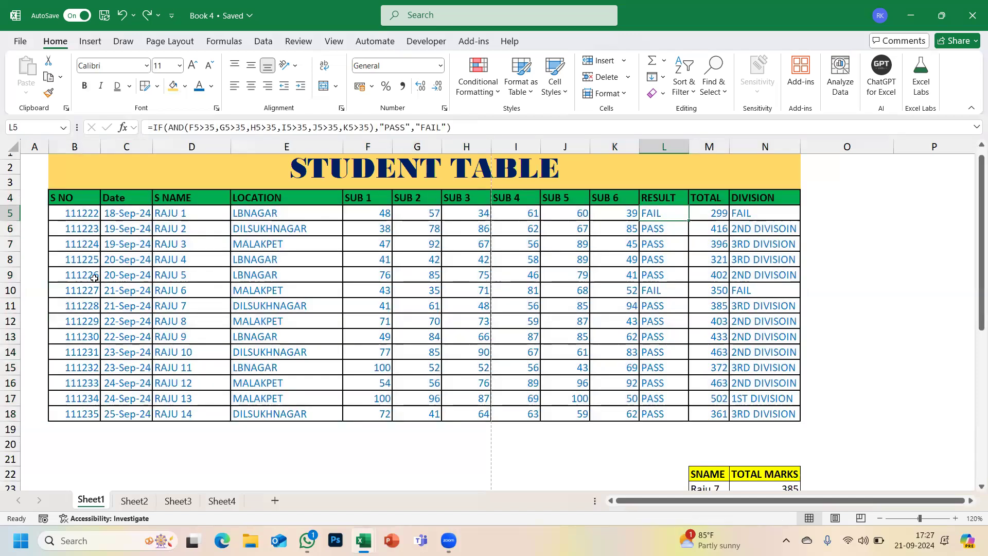
left_click(143, 174)
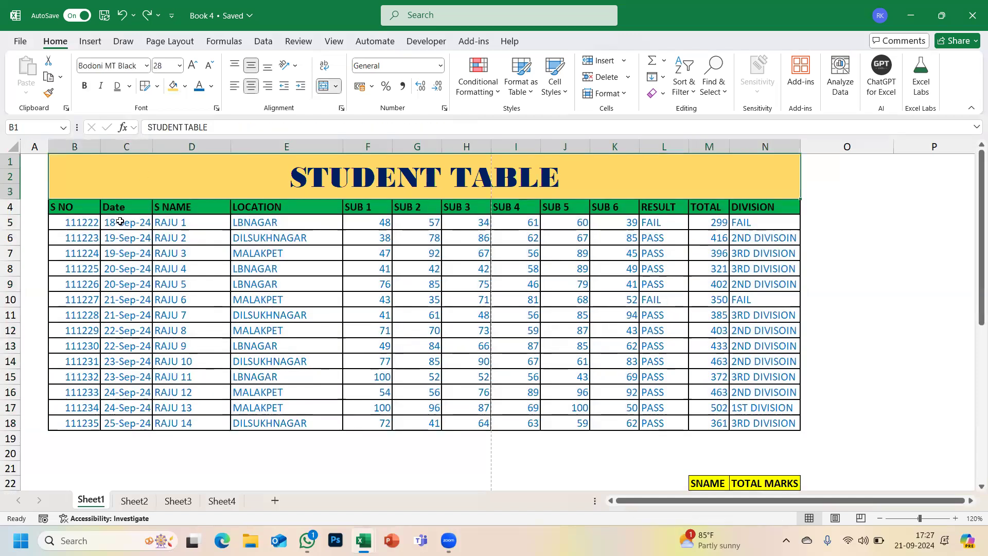
left_click(76, 207)
key("shift+Down")
key("shift+Down")
key("shift+Right")
key("shift+Right")
left_click_drag(655, 384, 747, 422)
key("ctrl+c")
- Insert a new blank Sheet2 in Book2
key("alt+Tab")
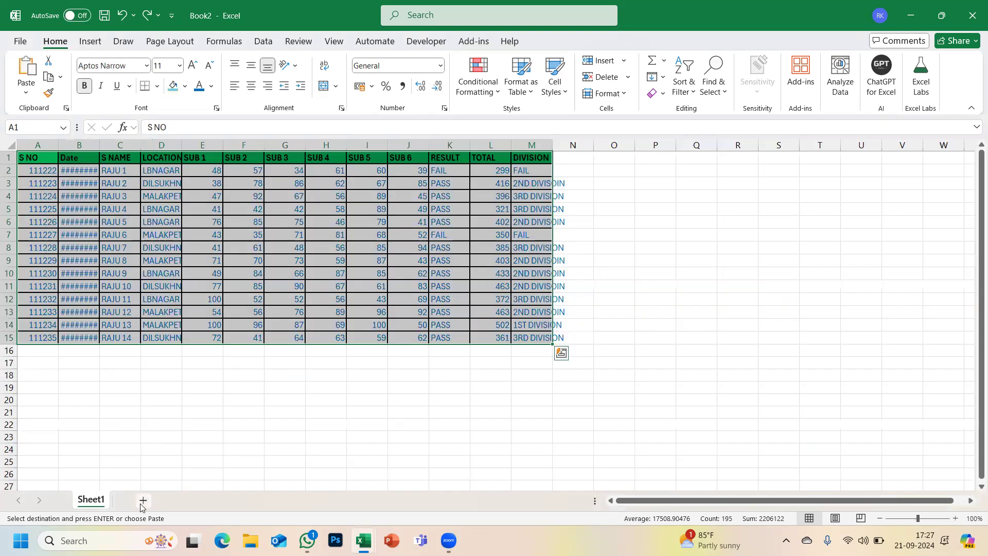
left_click(143, 500)
key("alt+Tab")
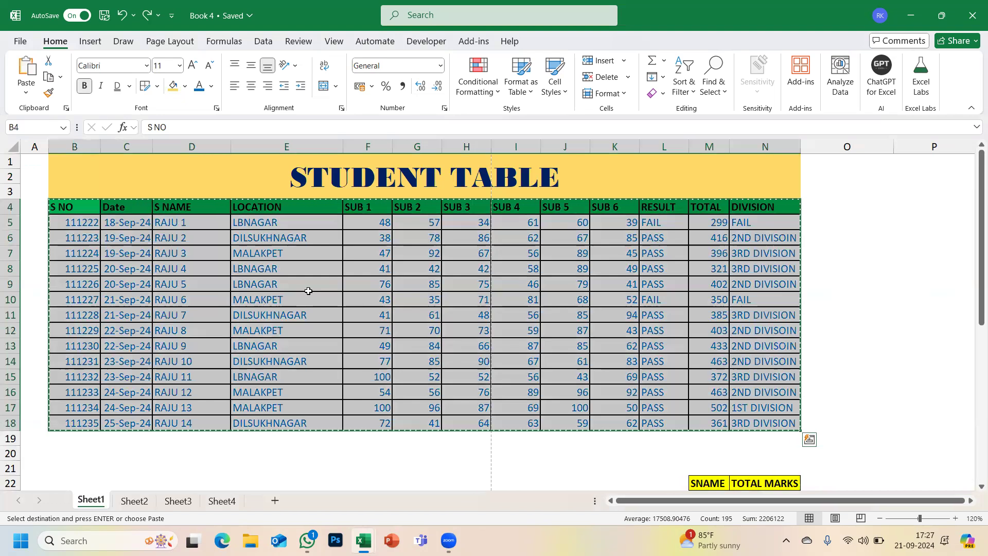
key("alt+Tab")
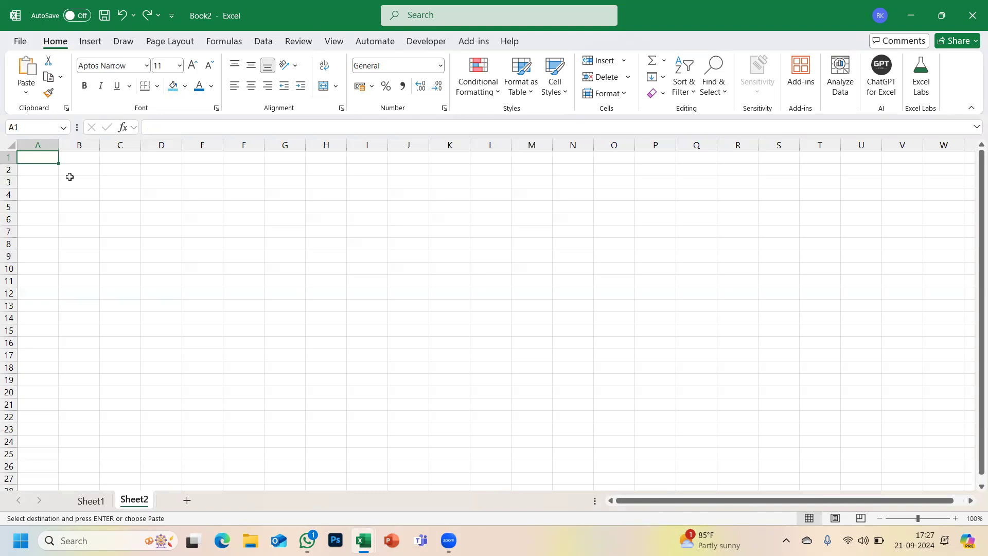
- Paste Special the table at Sheet2!B3 with the Formulas option
left_click(69, 176)
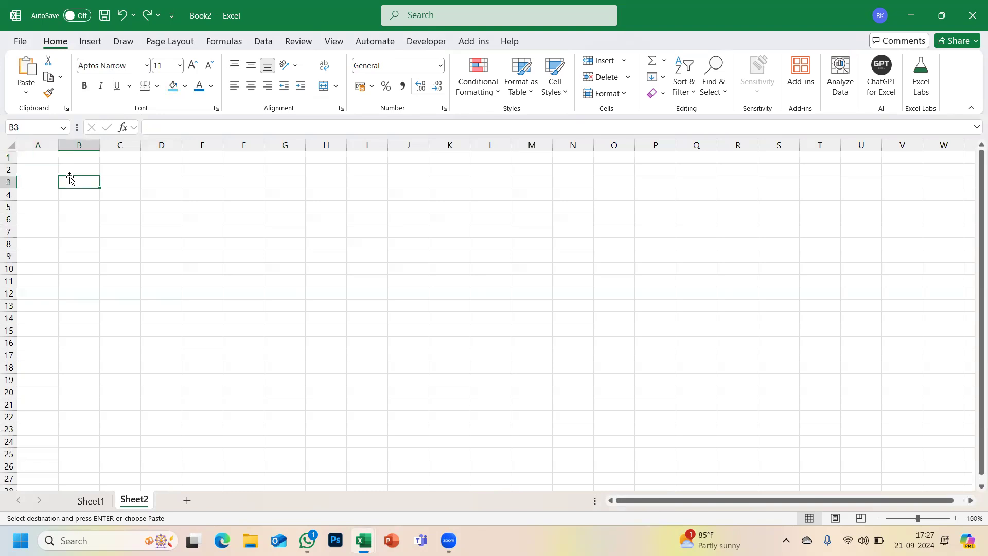
left_click(27, 94)
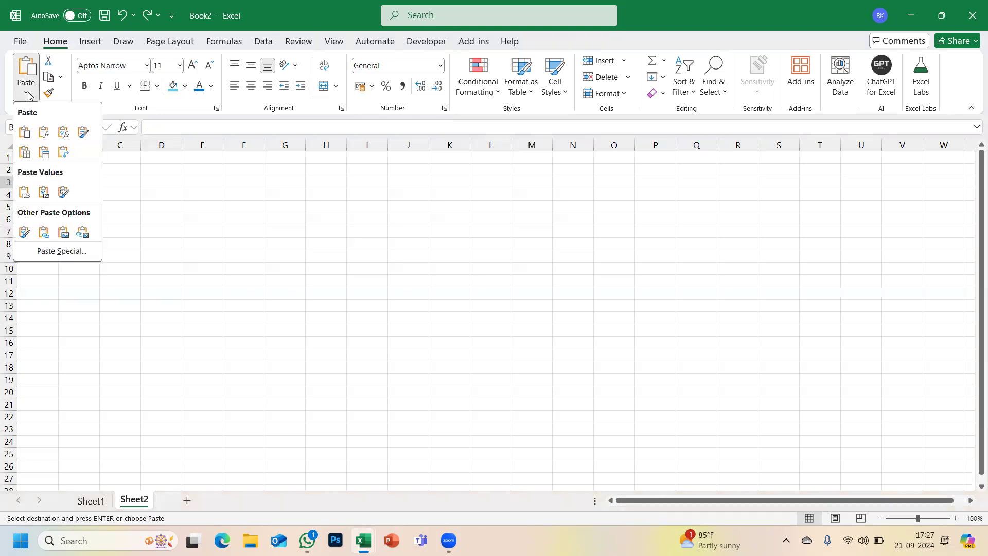
left_click(70, 256)
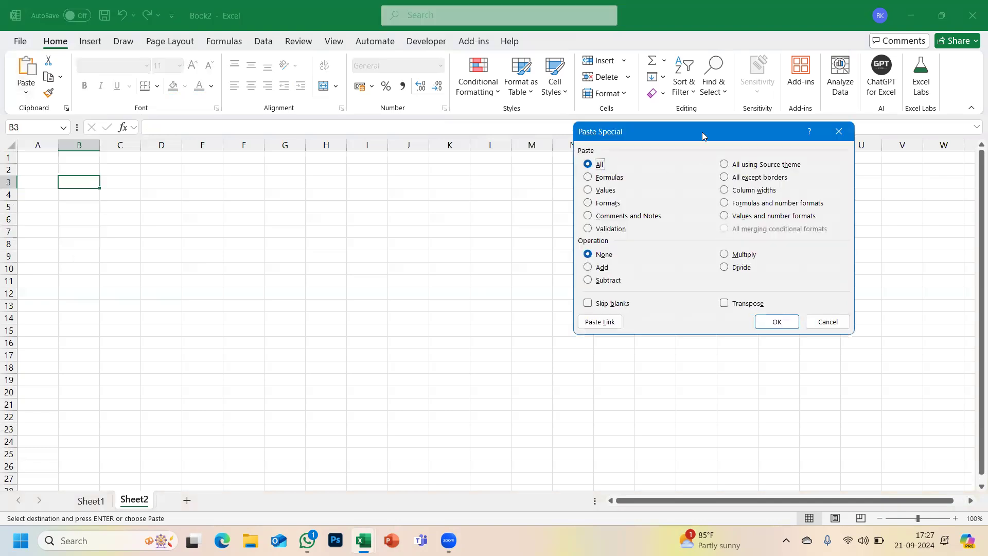
left_click_drag(701, 130, 571, 59)
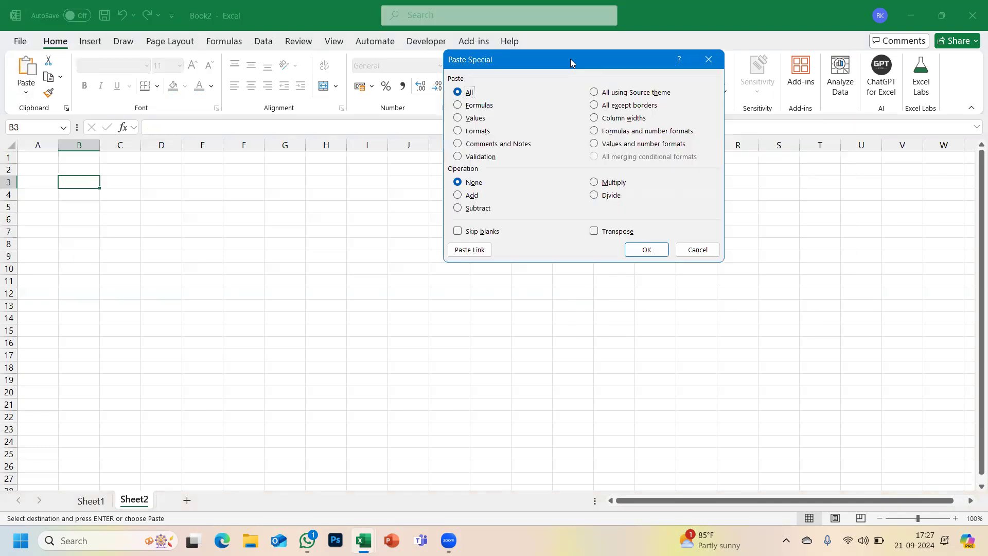
left_click(458, 106)
left_click(647, 250)
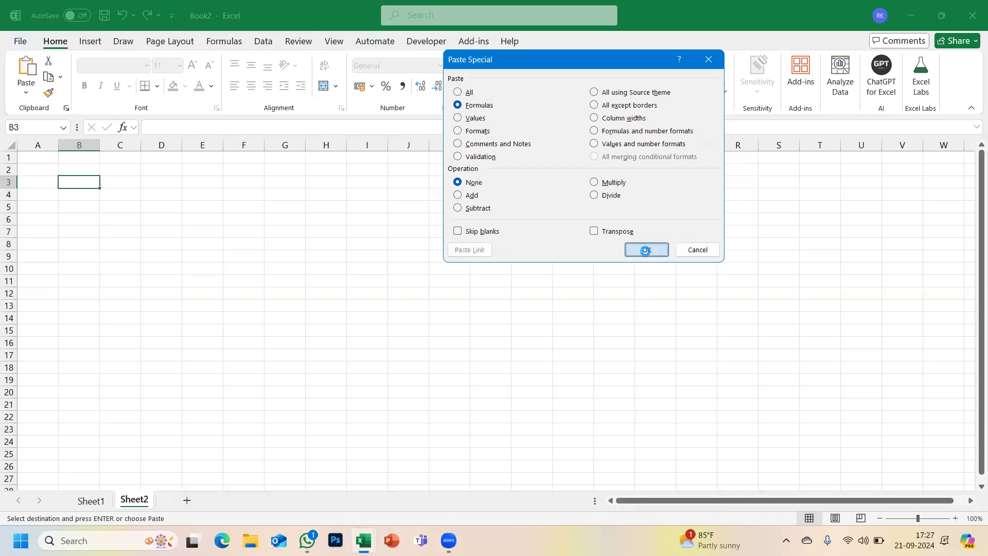
left_click(657, 309)
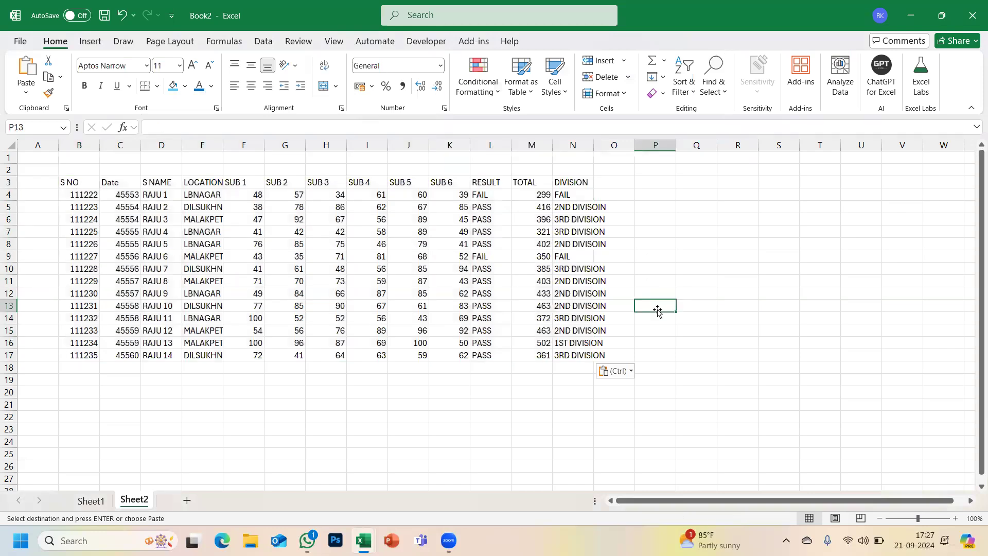
- Compare both workbooks and examine the SUM formula in Book2's TOTAL cell M4 without changing it
key("alt+Tab")
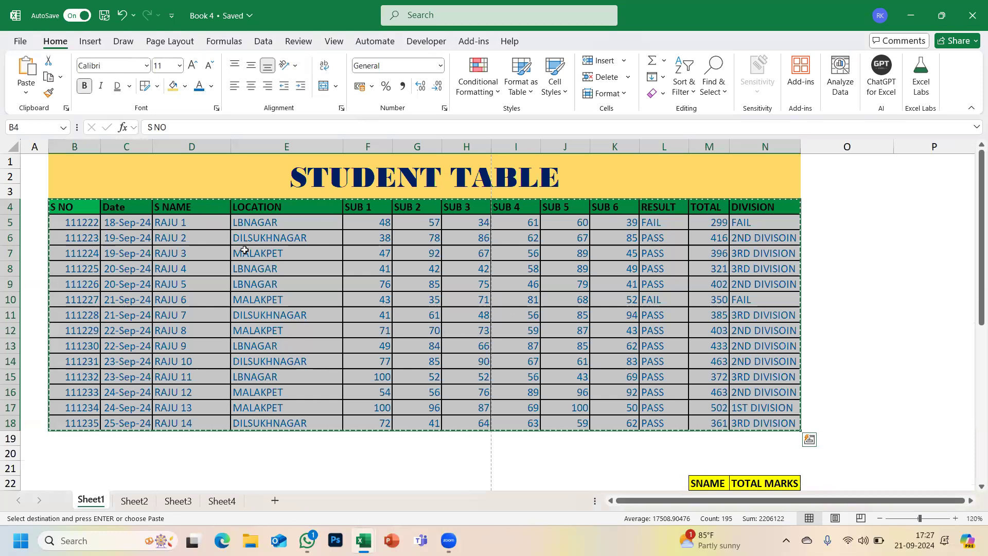
key("alt+Tab")
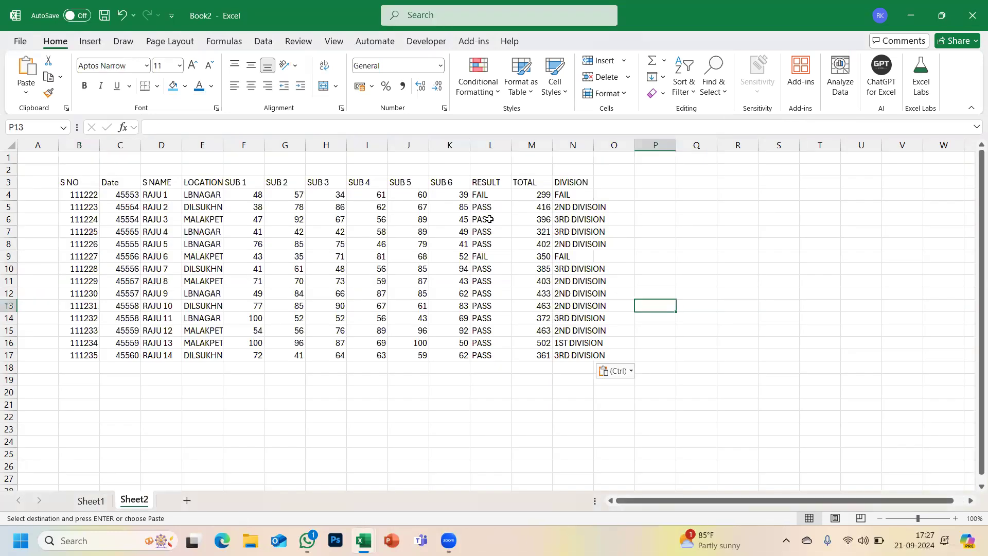
left_click(525, 194)
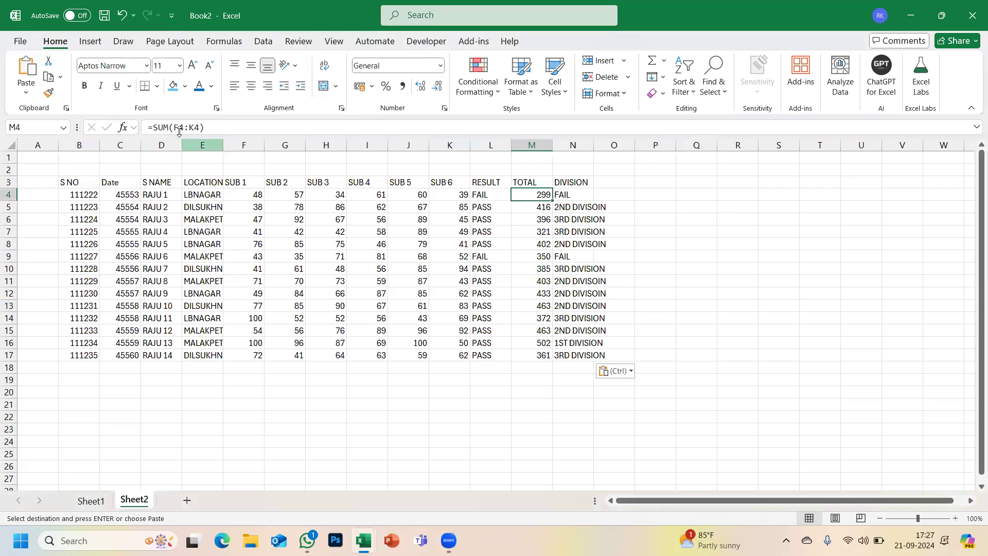
left_click_drag(205, 127, 147, 128)
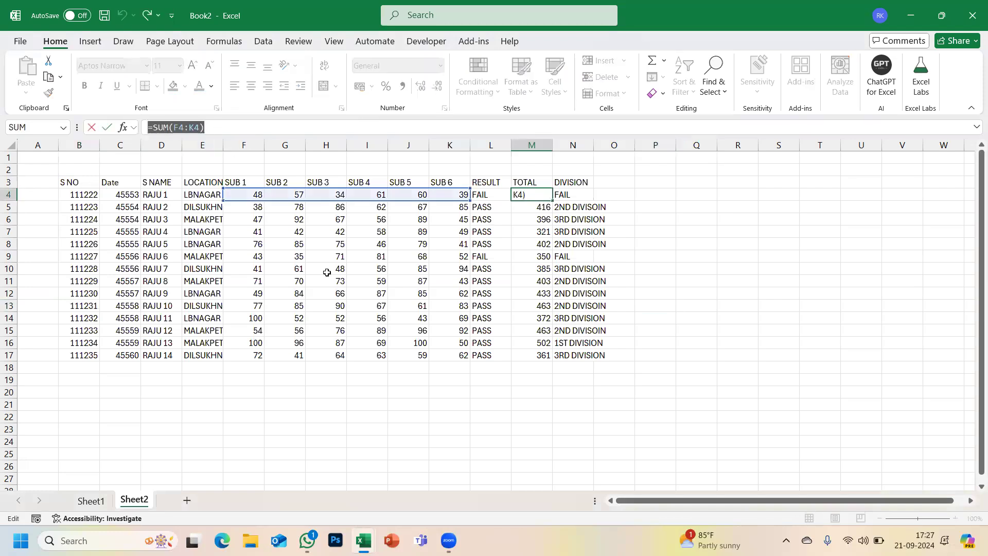
key("Escape")
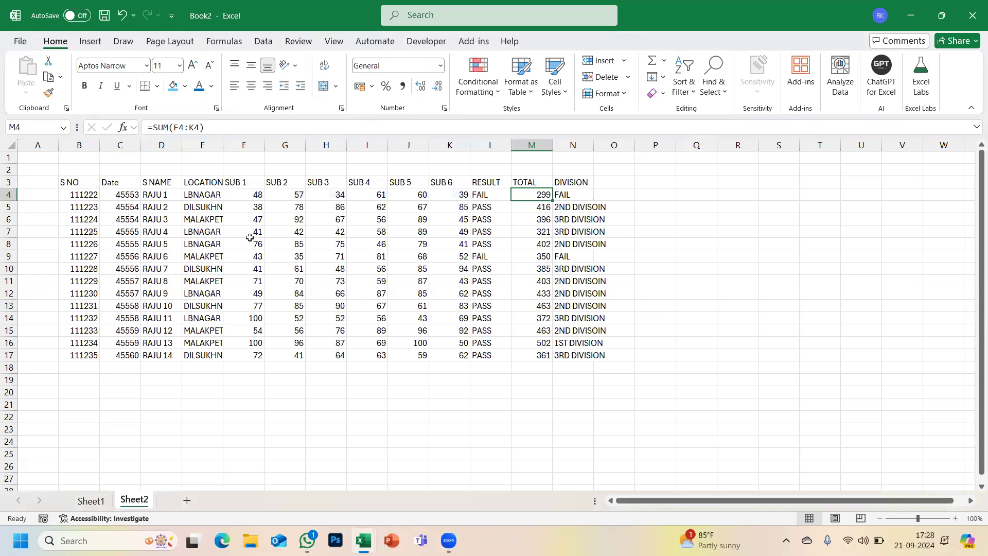
- Choose B23 in Book2 as the destination and copy Book 4's student table again
scroll(258, 292, "down", 1)
scroll(258, 292, "down", 4)
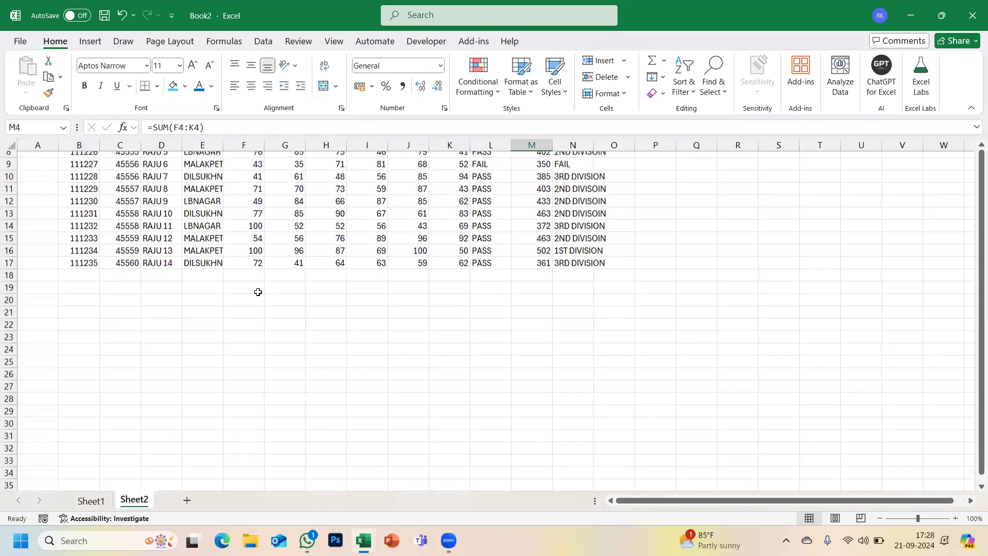
scroll(258, 292, "down", 1)
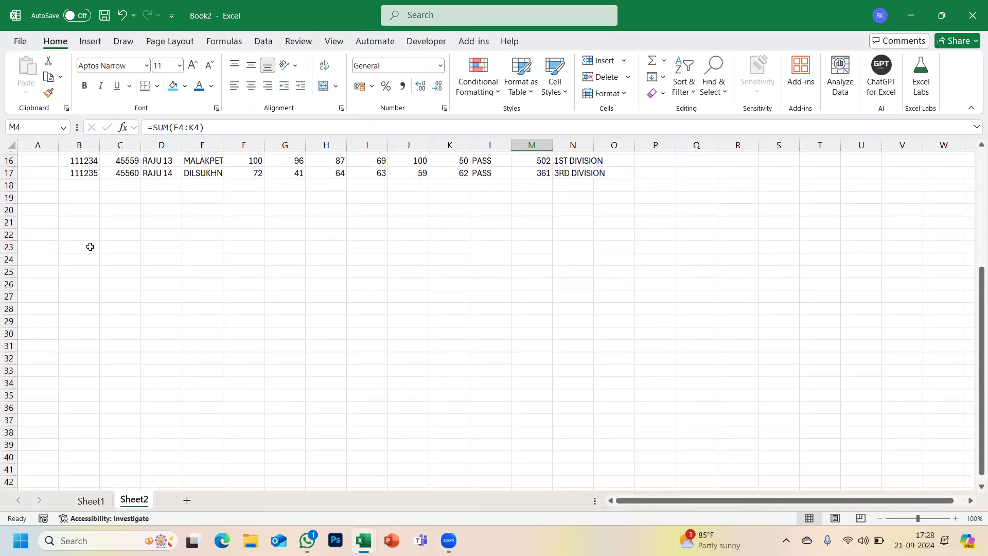
left_click(77, 247)
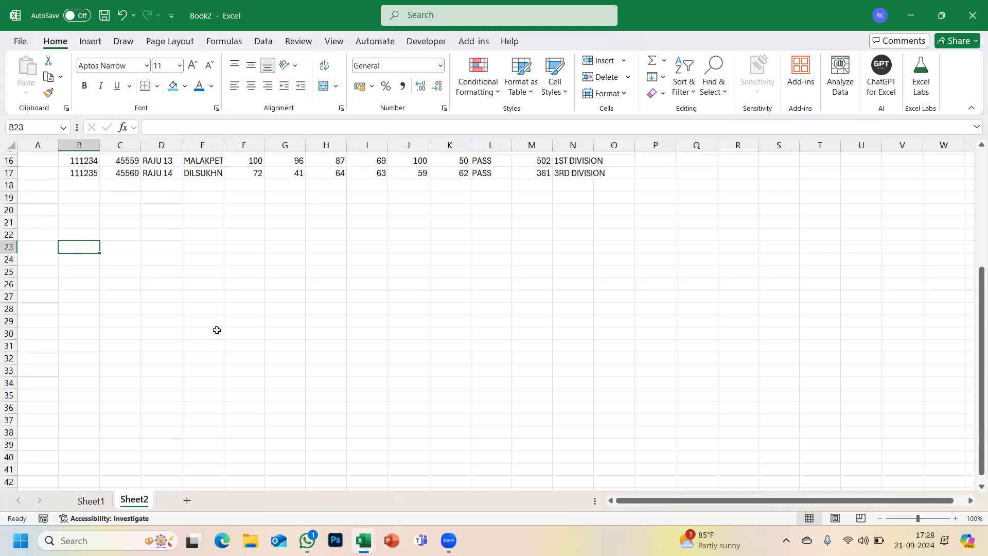
key("alt+Tab")
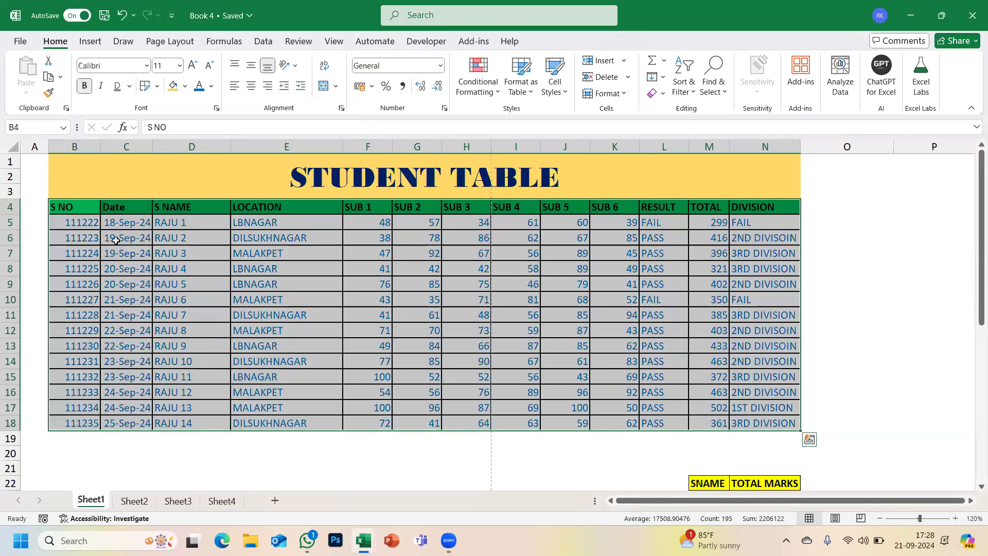
key("ctrl+c")
key("alt+Tab")
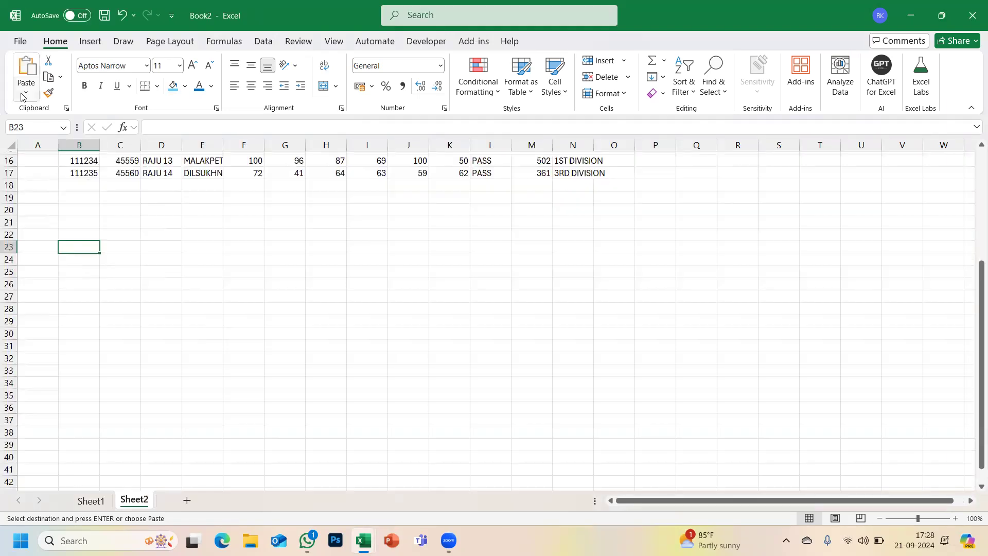
- Paste the copied student table at B23 using Paste Special Values
left_click(26, 92)
left_click(77, 252)
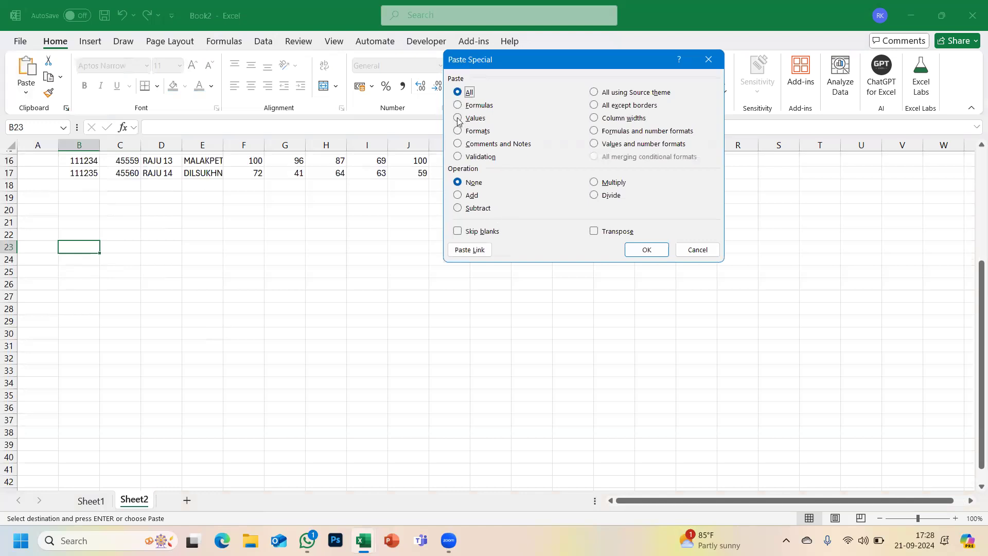
left_click(458, 119)
left_click(650, 249)
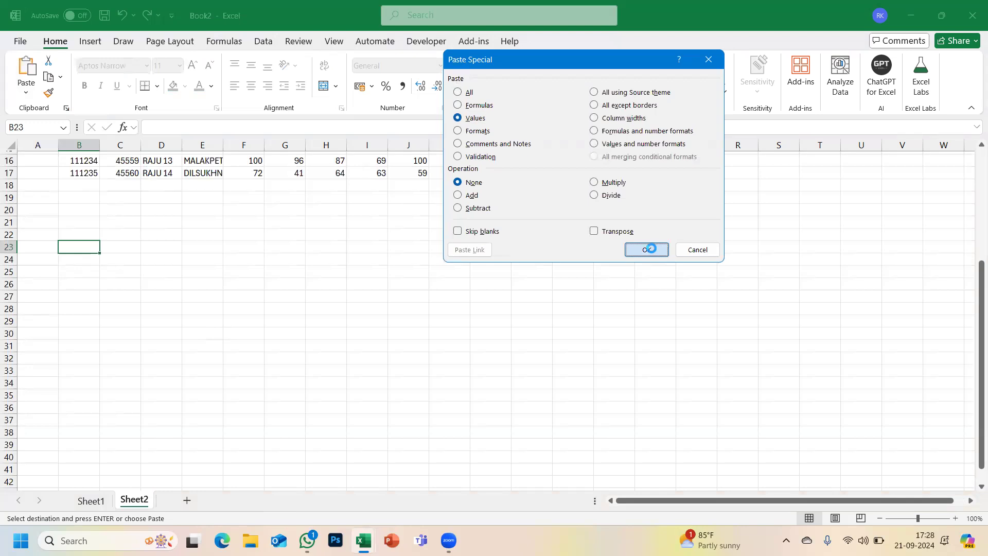
- Scroll back up to compare the value in cell H4 of the original table
scroll(539, 265, "up", 3)
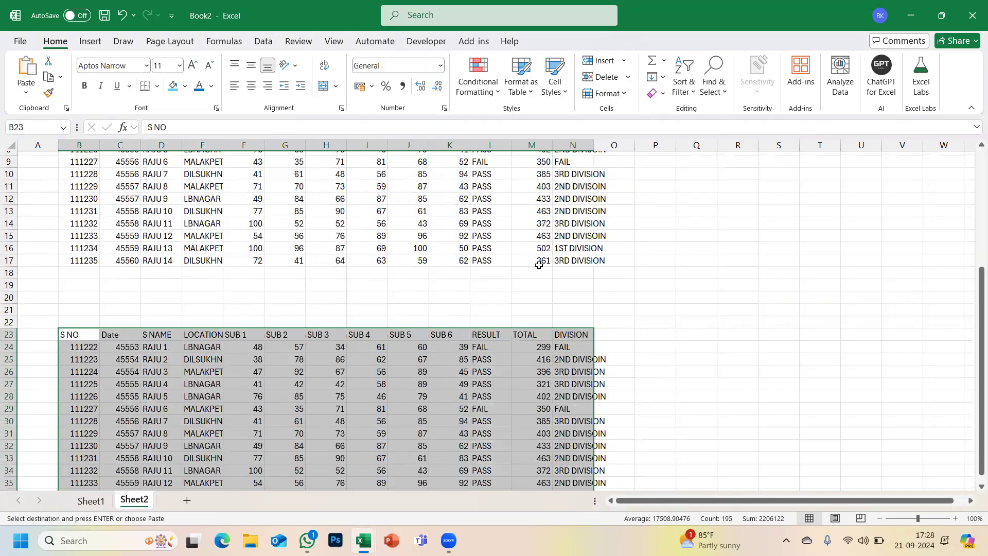
scroll(539, 265, "up", 2)
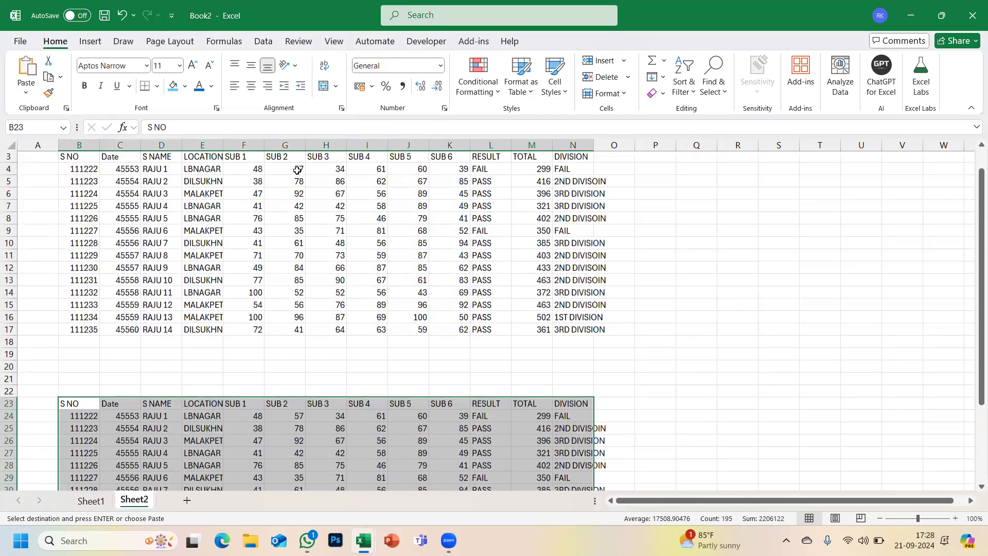
scroll(283, 160, "up", 1)
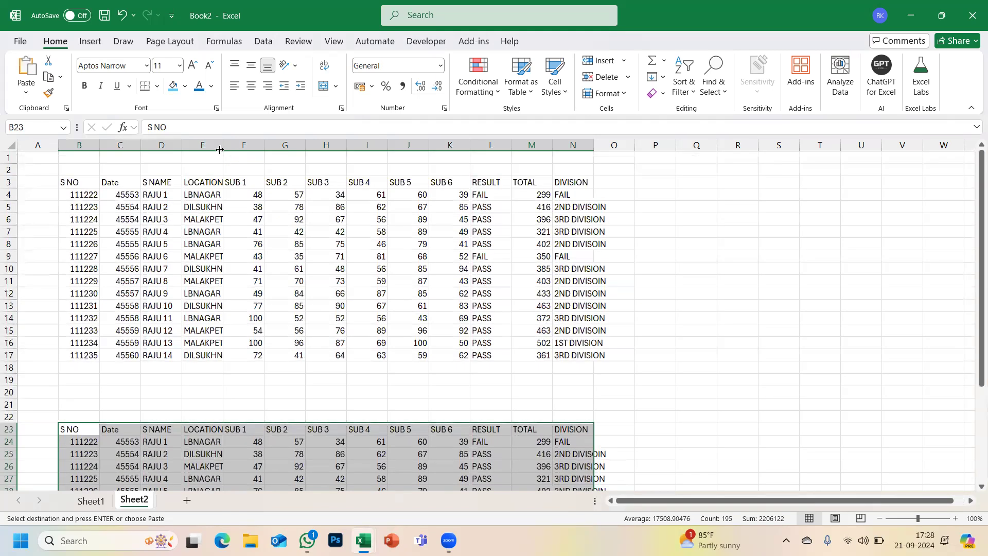
scroll(221, 152, "down", 1)
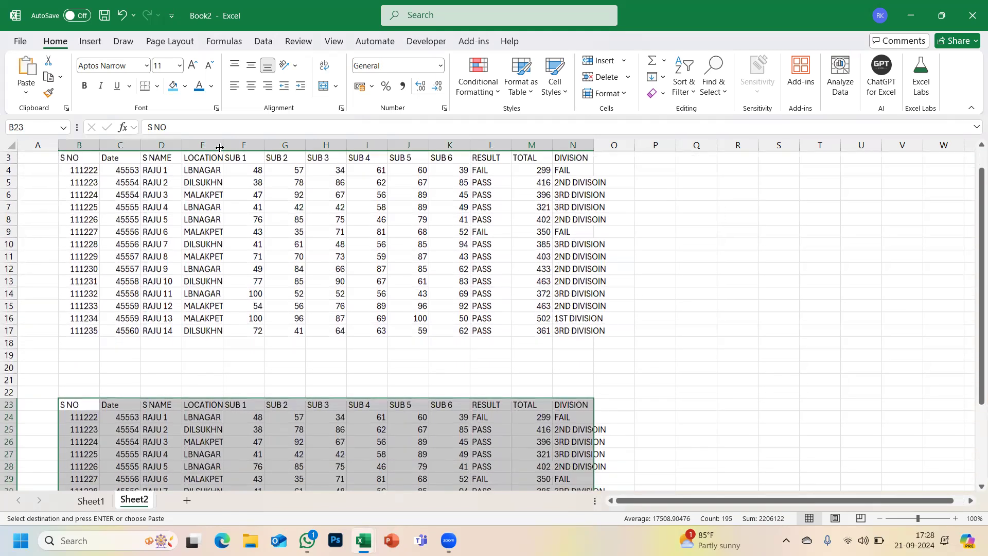
scroll(387, 182, "up", 1)
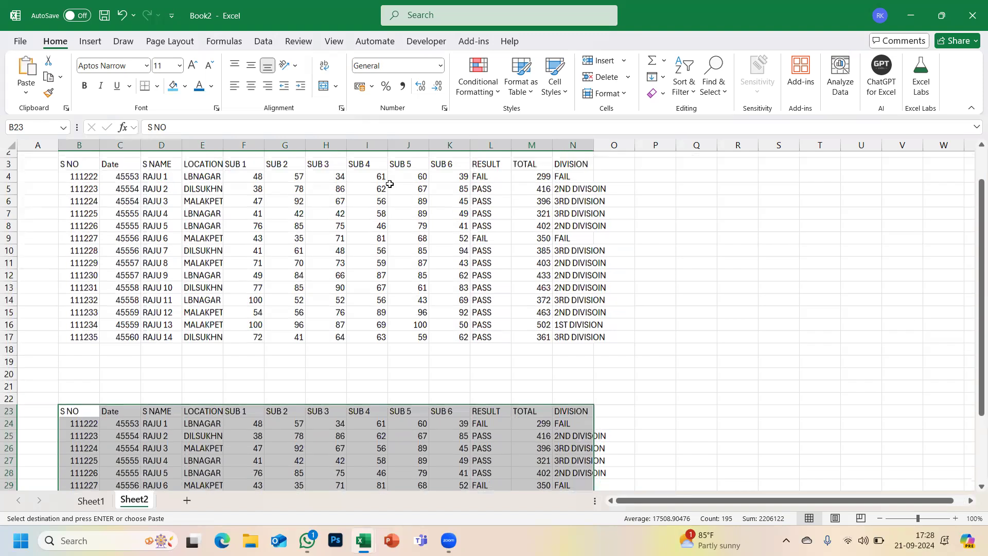
left_click(321, 196)
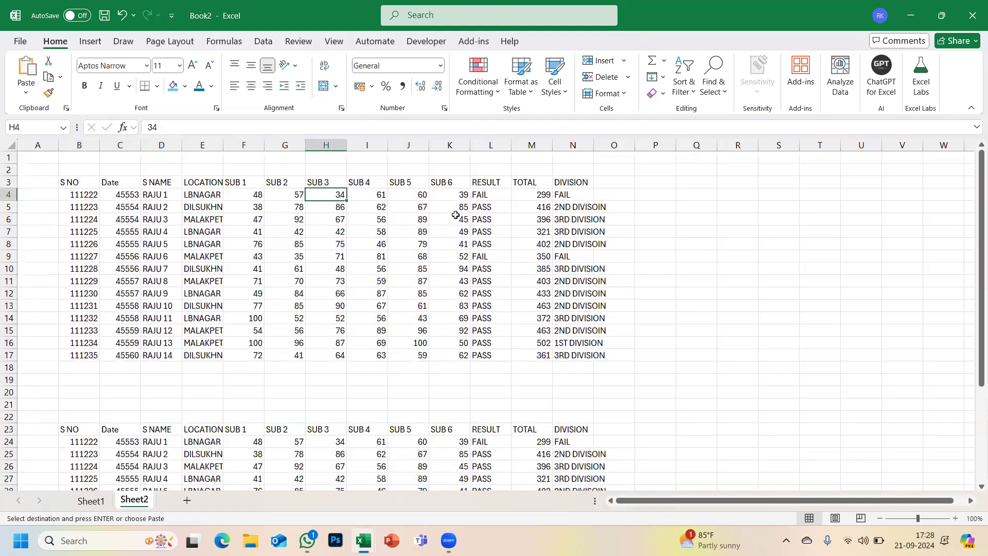
- Confirm M24 holds the plain value 299 with no formula, then select B44
left_click_drag(492, 195, 494, 357)
scroll(492, 346, "down", 3)
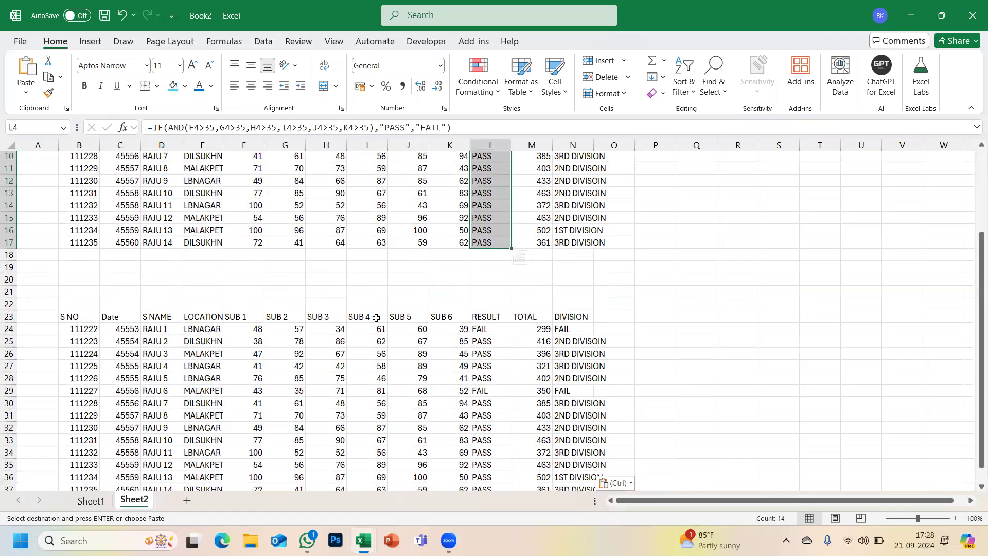
scroll(376, 317, "down", 1)
left_click(525, 283)
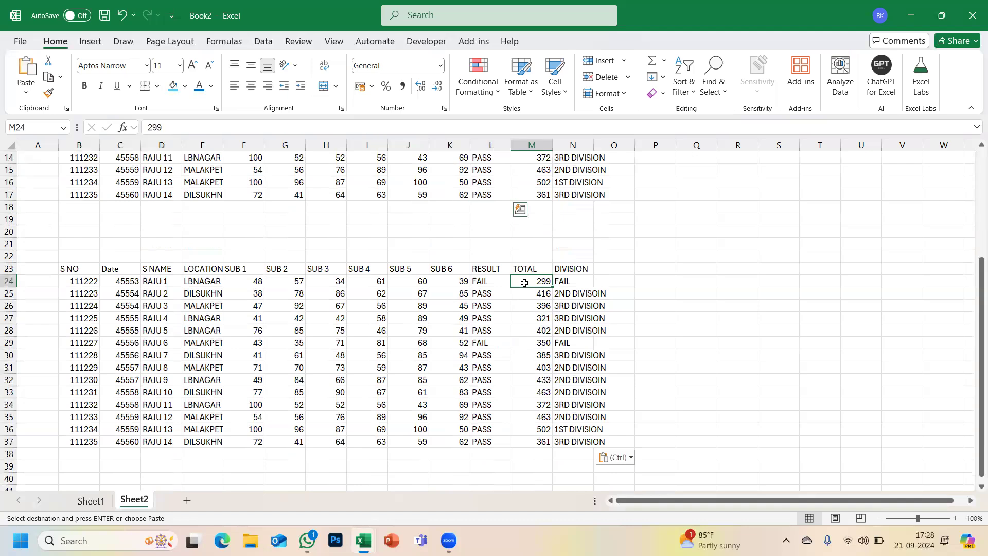
double_click(176, 122)
scroll(390, 229, "down", 2)
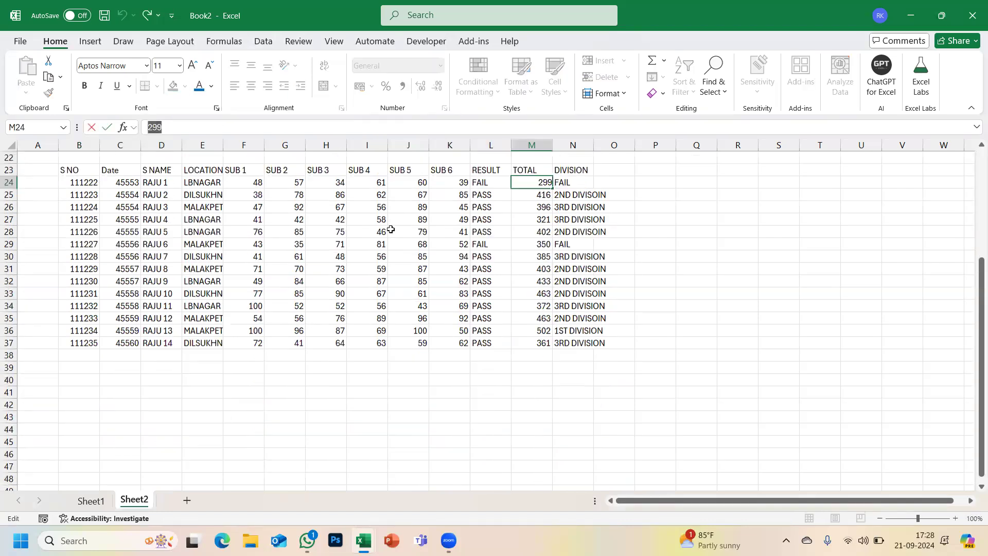
scroll(391, 229, "down", 3)
left_click(92, 323)
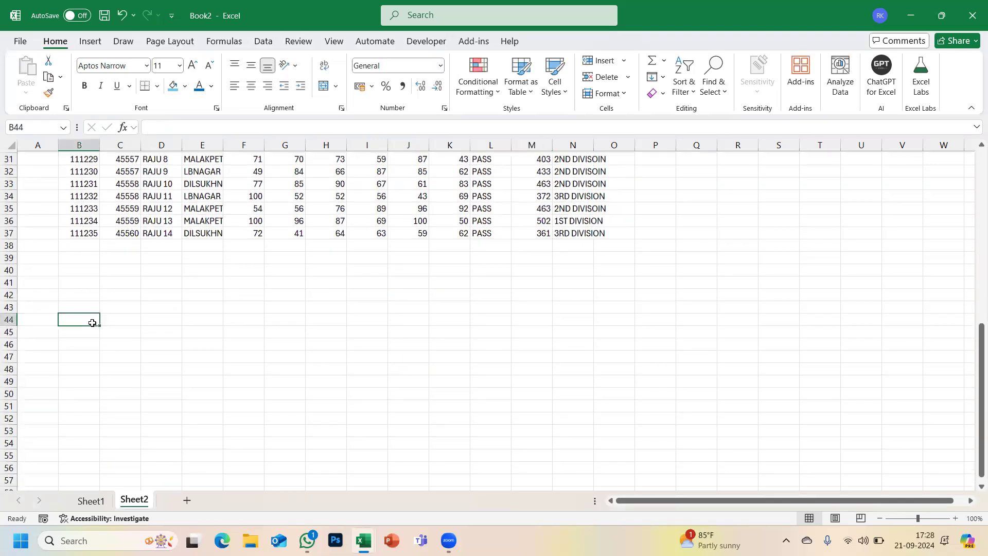
- Recopy Book 4's table and paste only its formats into B44 with Paste Special Formats
key("alt+Tab")
key("ctrl+c")
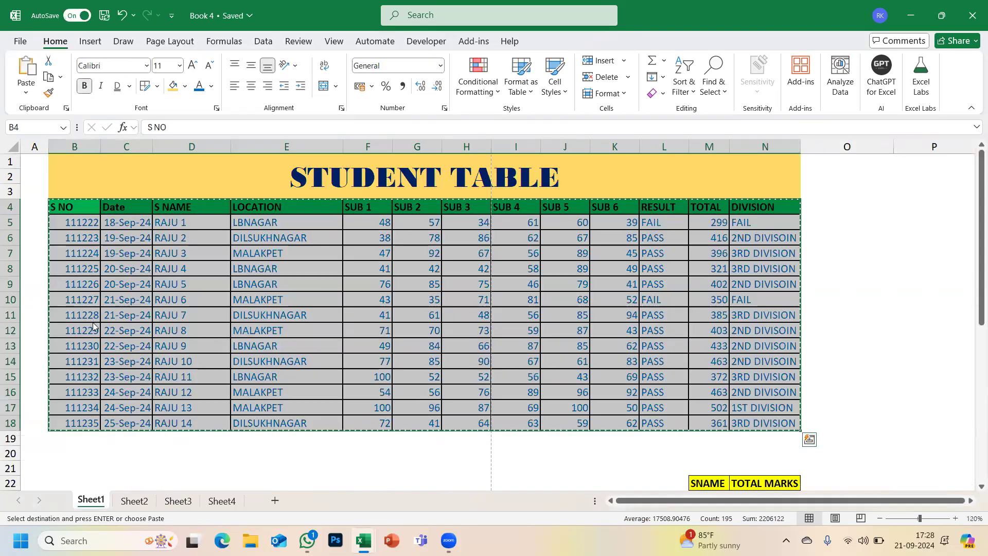
key("alt+Tab")
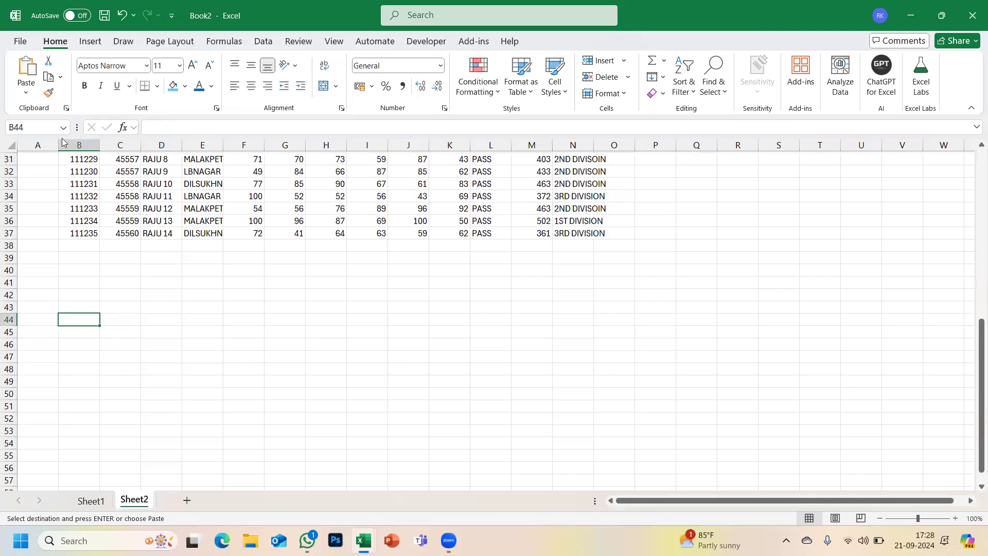
left_click(26, 93)
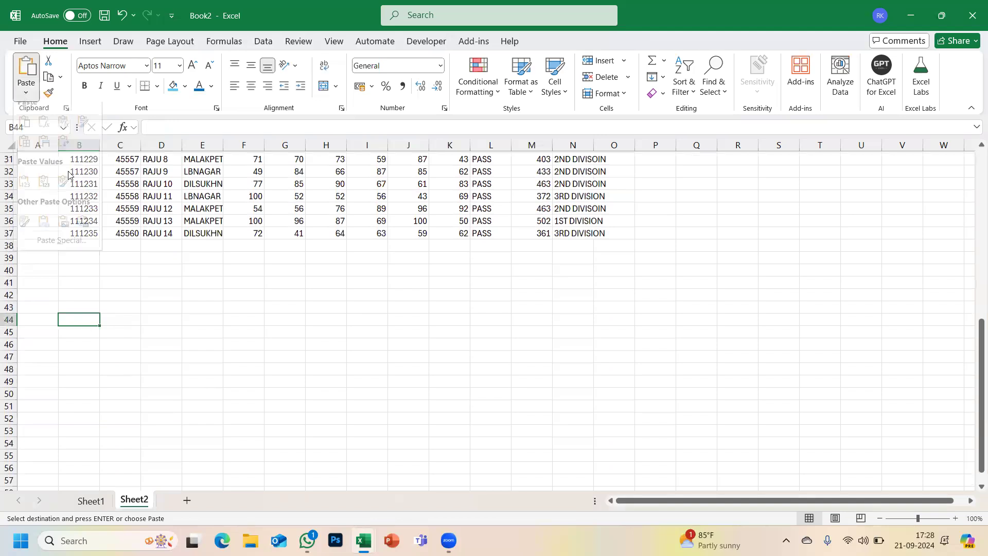
left_click(60, 252)
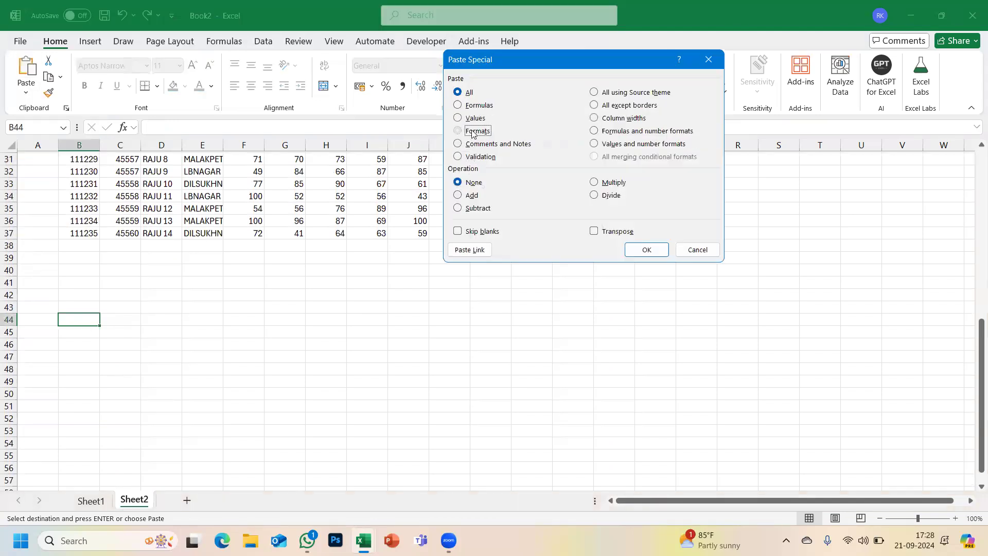
left_click(473, 132)
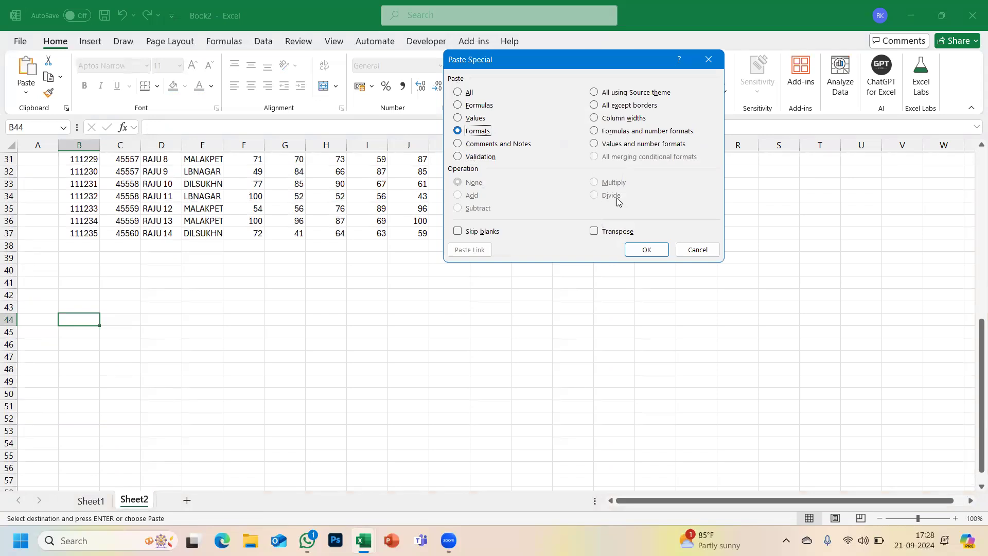
left_click(650, 250)
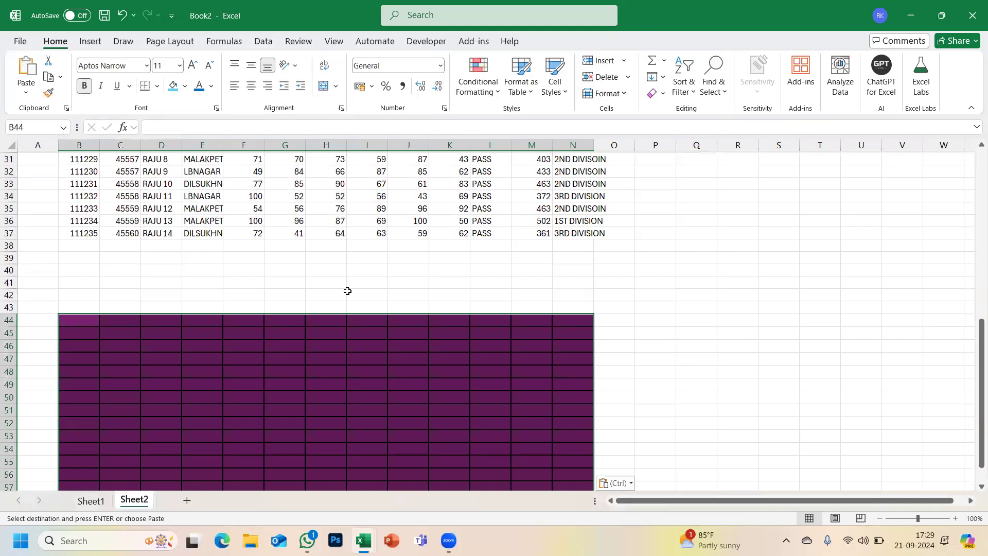
- Deselect the purple bordered block and reselect cell B44
left_click(347, 293)
scroll(347, 293, "down", 2)
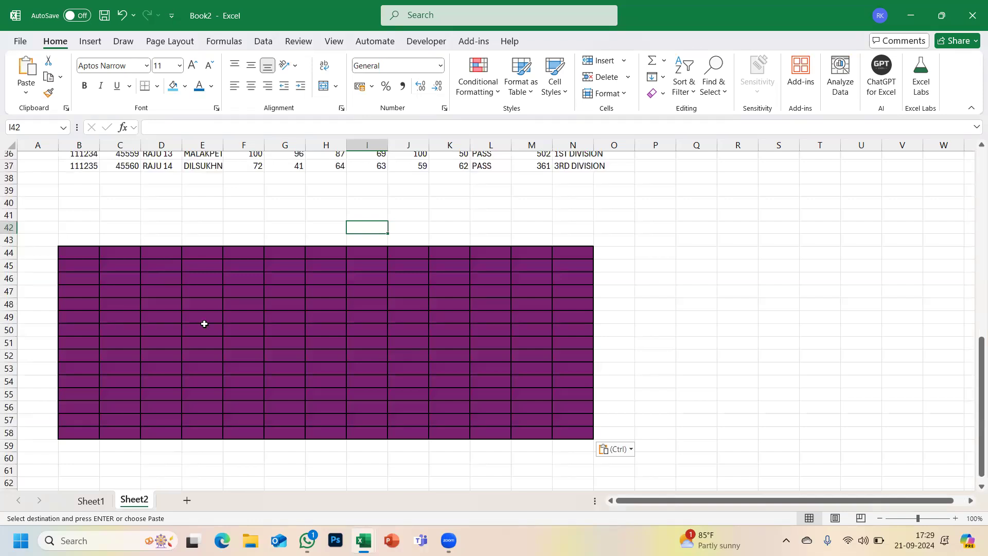
left_click(80, 253)
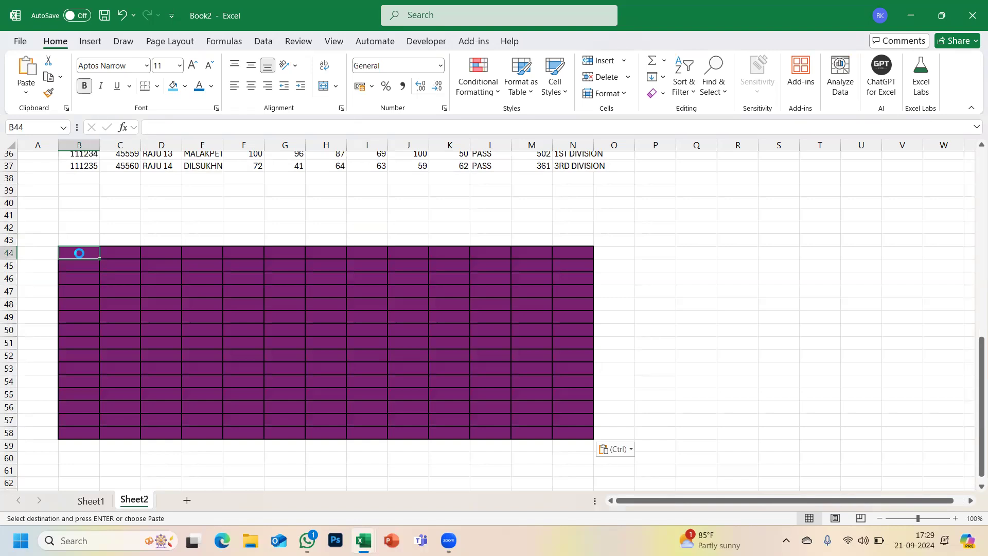
- Undo the formats paste with Ctrl+Z, then preview Comments and Notes in Paste Special and cancel
key("ctrl+z")
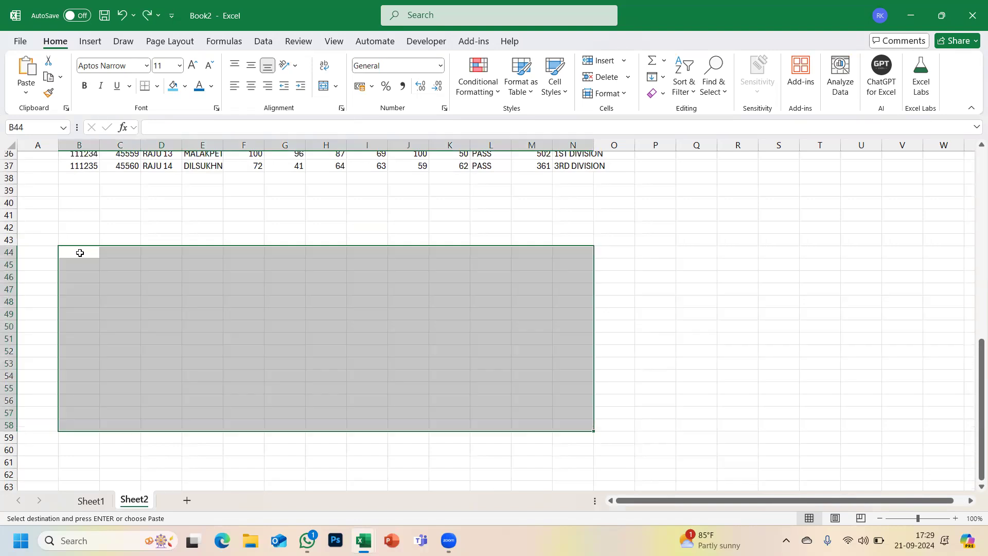
left_click(26, 93)
left_click(61, 252)
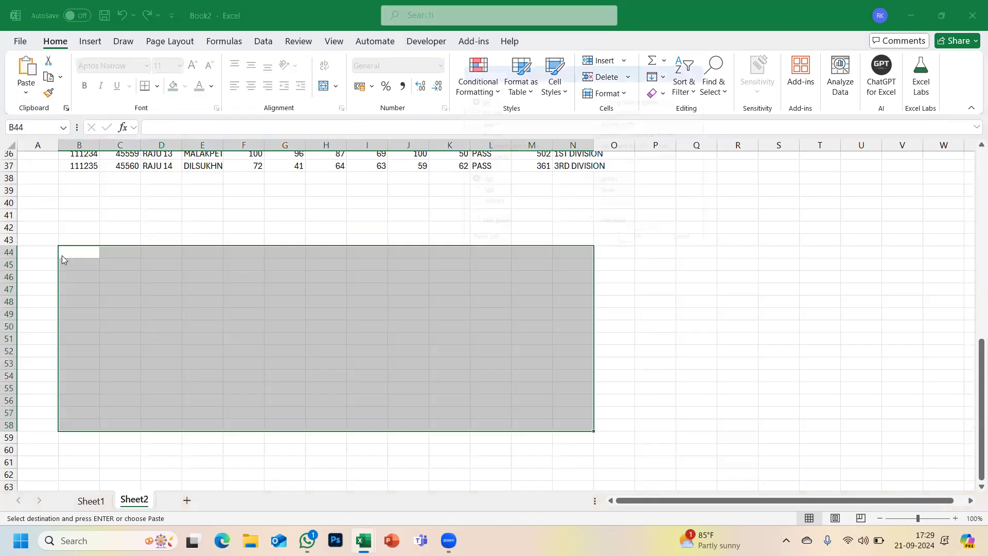
left_click(465, 147)
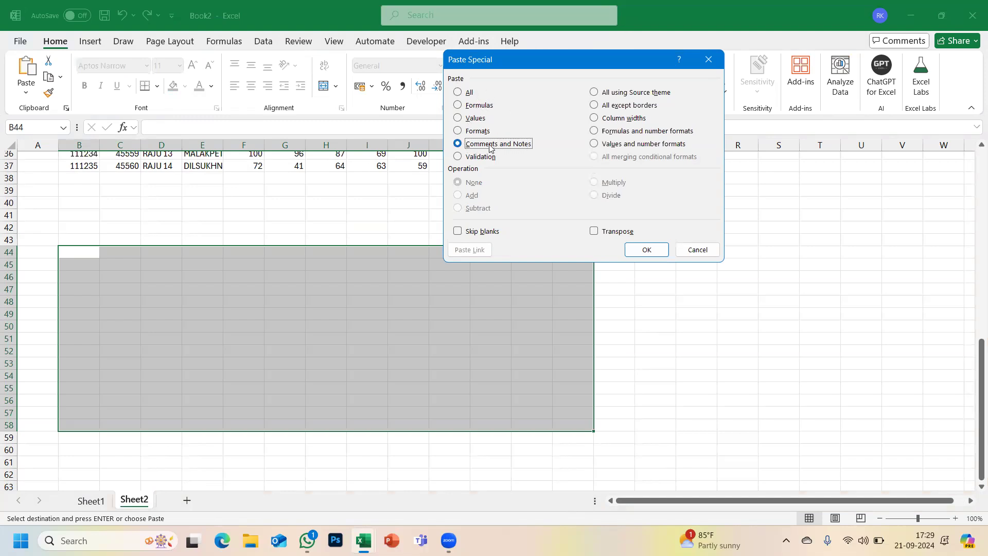
left_click(703, 250)
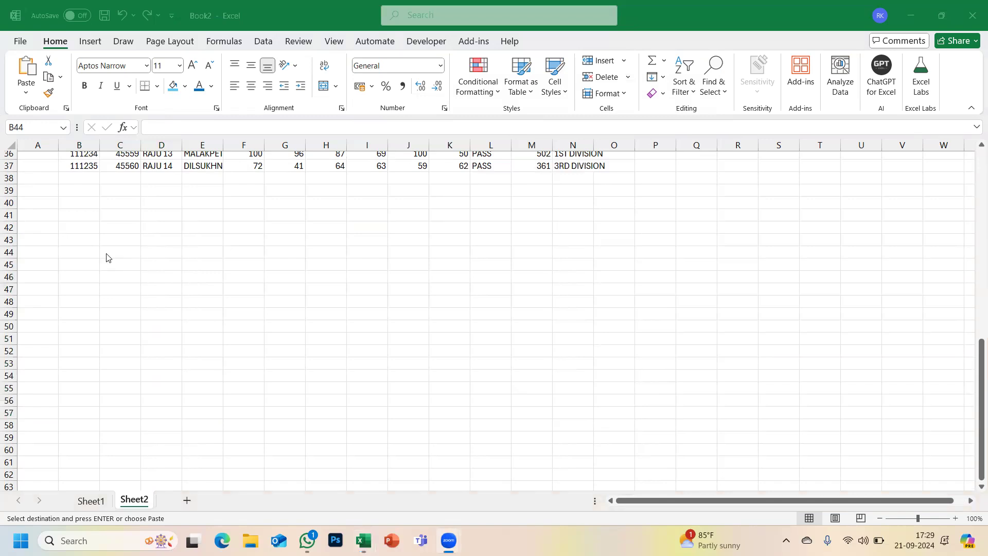
left_click(25, 97)
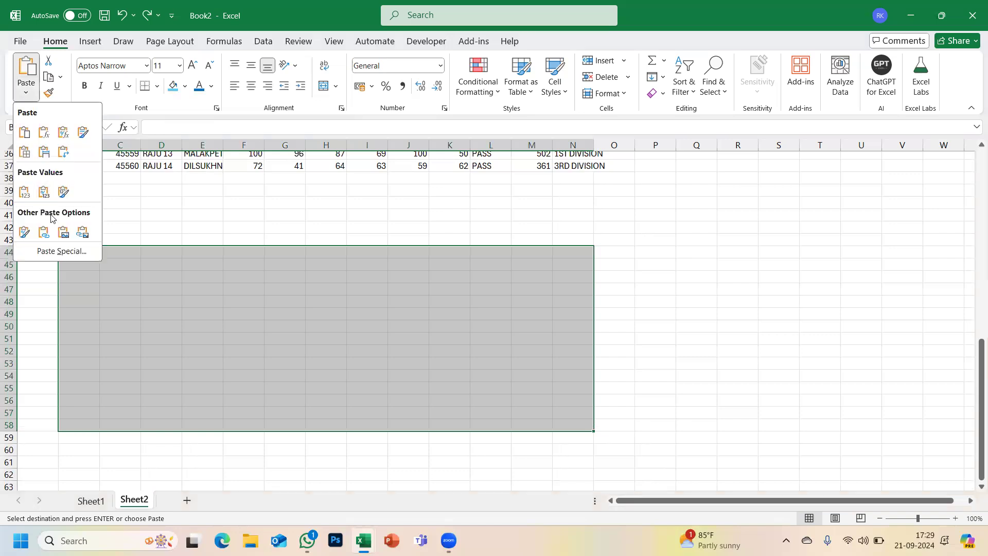
left_click(53, 254)
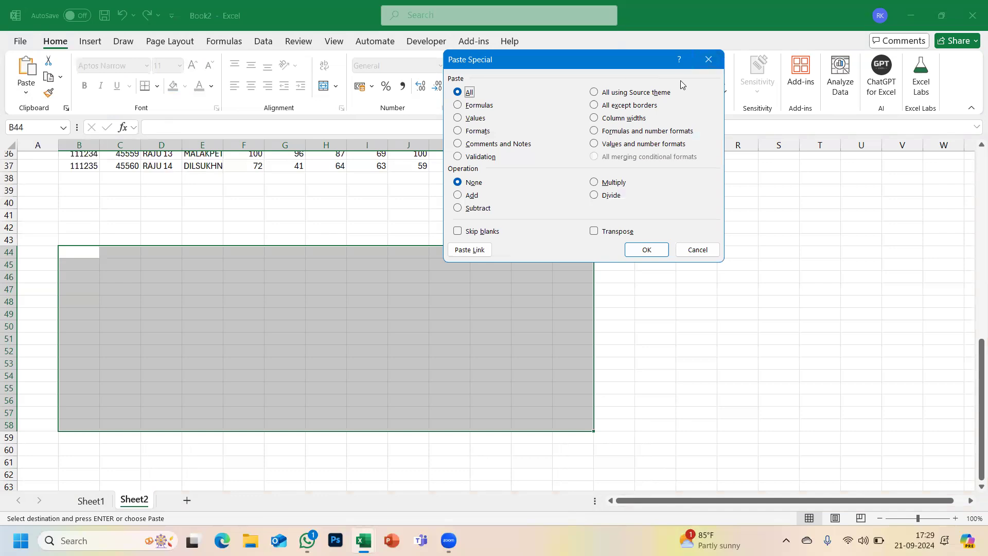
left_click(709, 61)
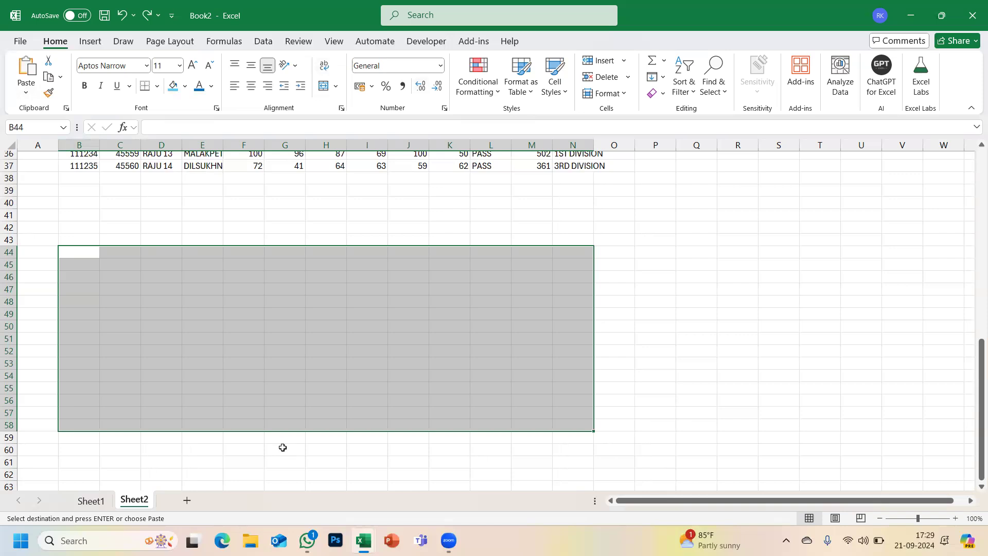
left_click(94, 252)
left_click(93, 248)
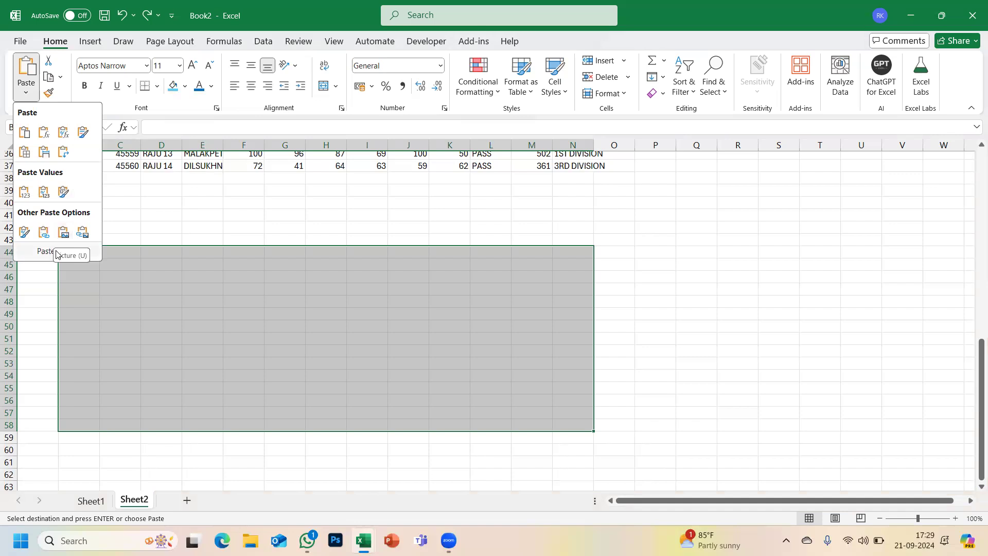
left_click(58, 252)
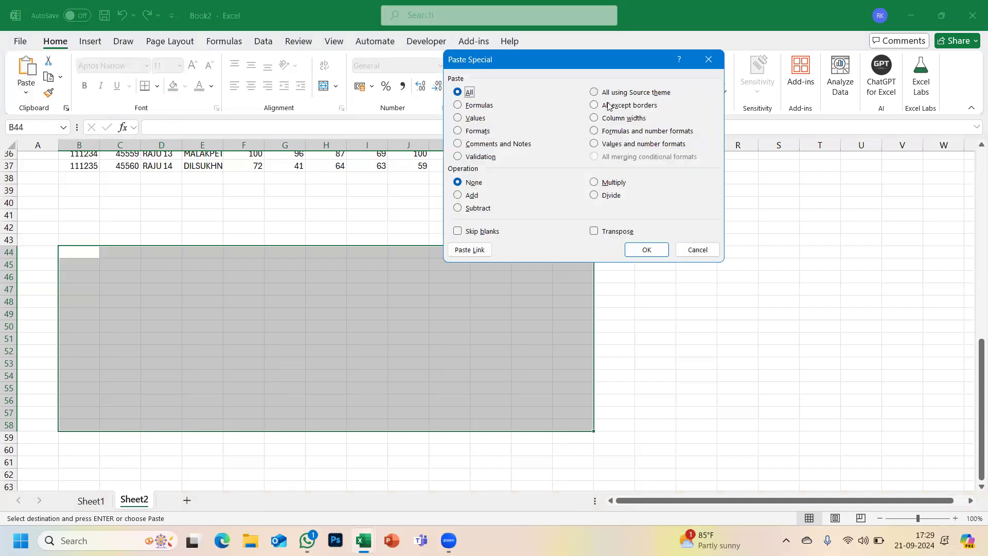
left_click(609, 107)
left_click(607, 118)
left_click(604, 132)
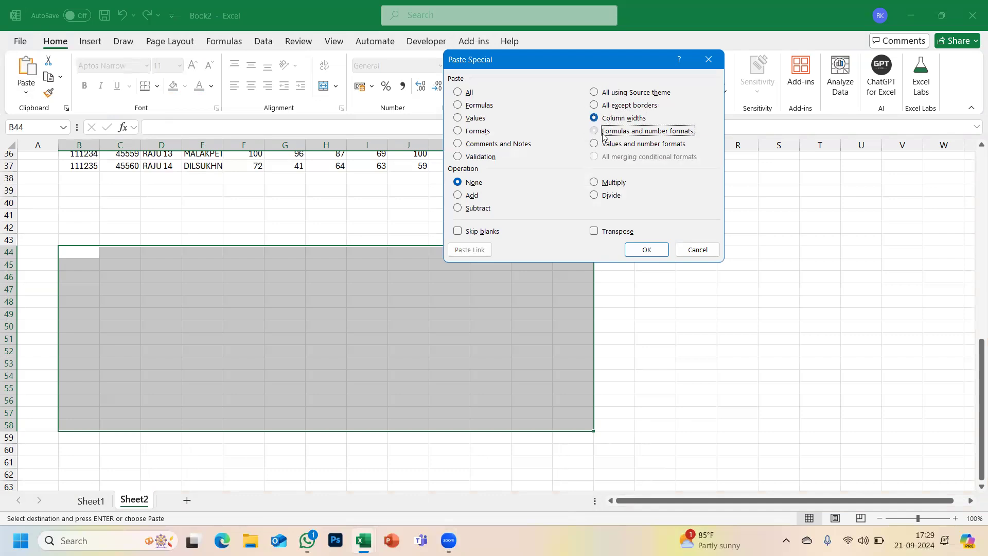
left_click(607, 144)
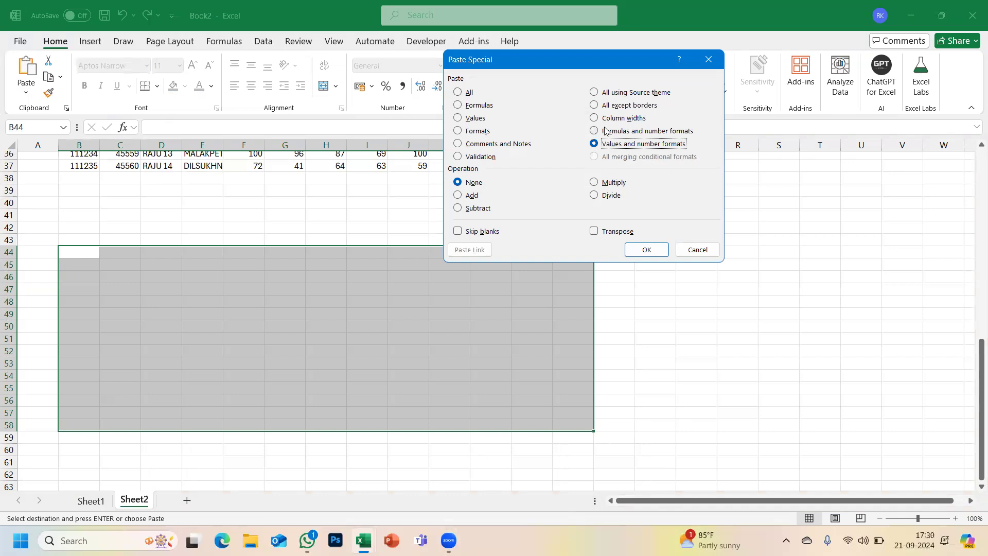
left_click(696, 250)
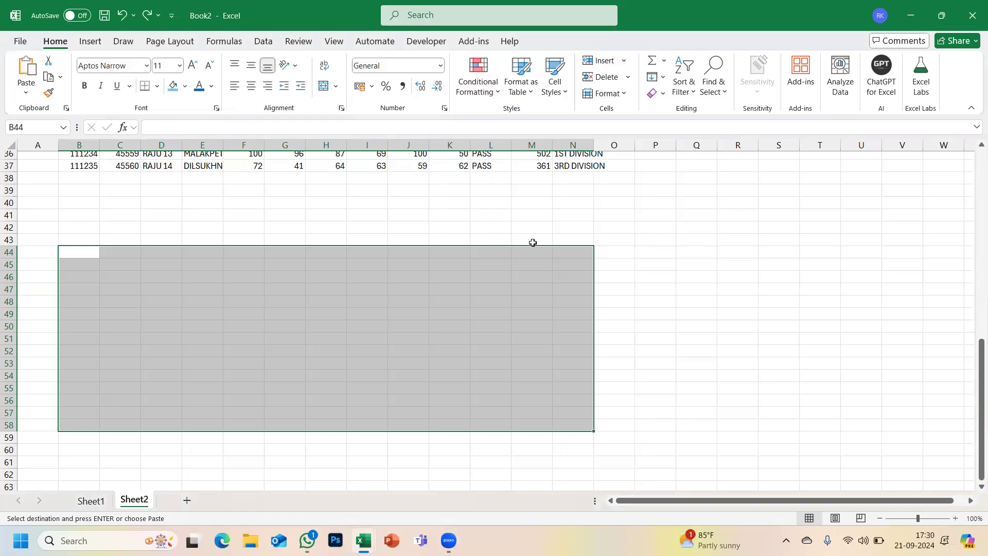
scroll(520, 242, "up", 5)
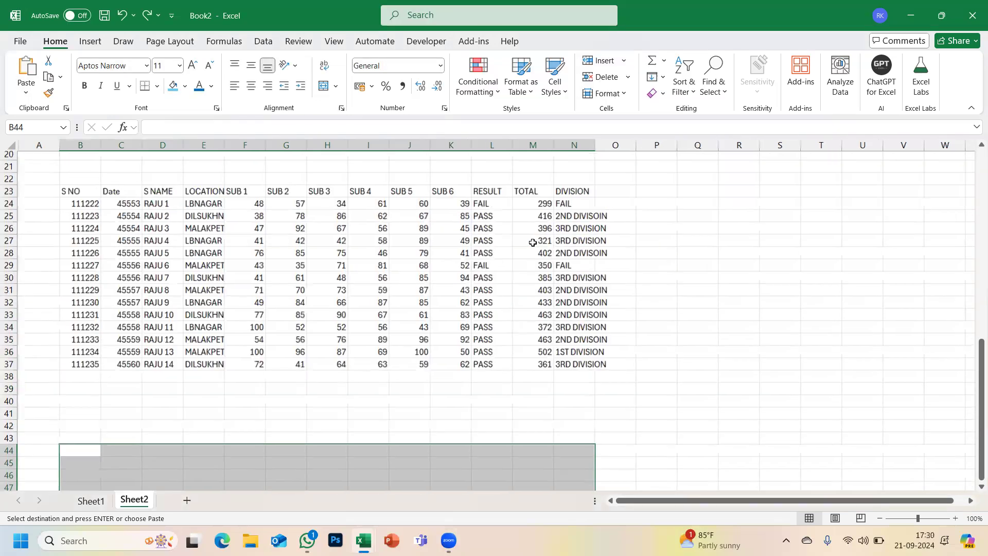
left_click(26, 94)
left_click(54, 252)
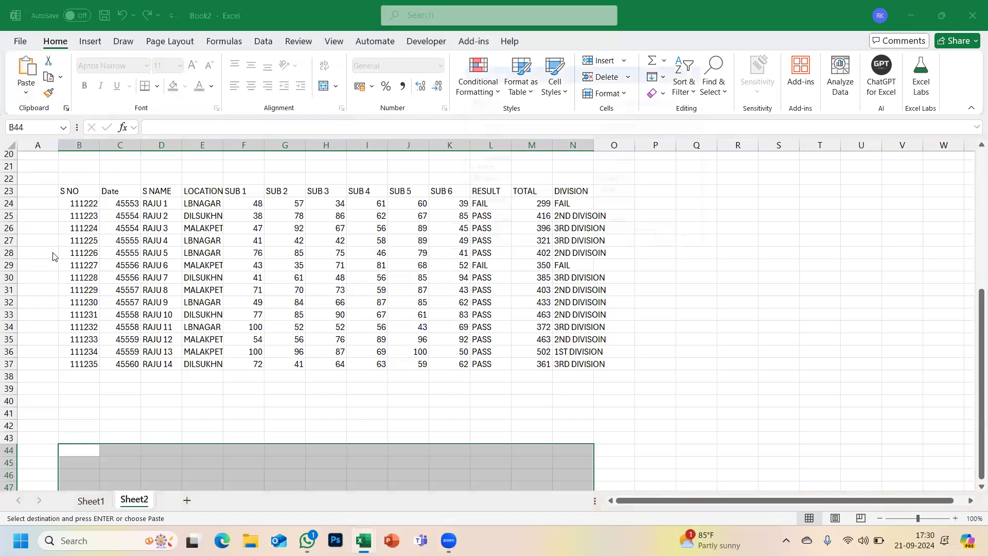
left_click(472, 196)
left_click(473, 208)
left_click(612, 183)
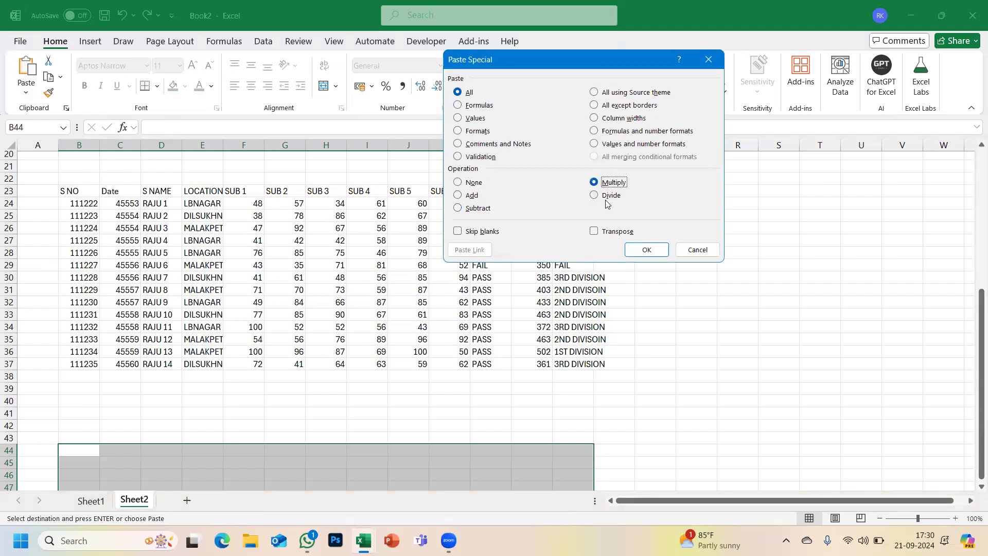
left_click(608, 198)
left_click(689, 253)
left_click(298, 277)
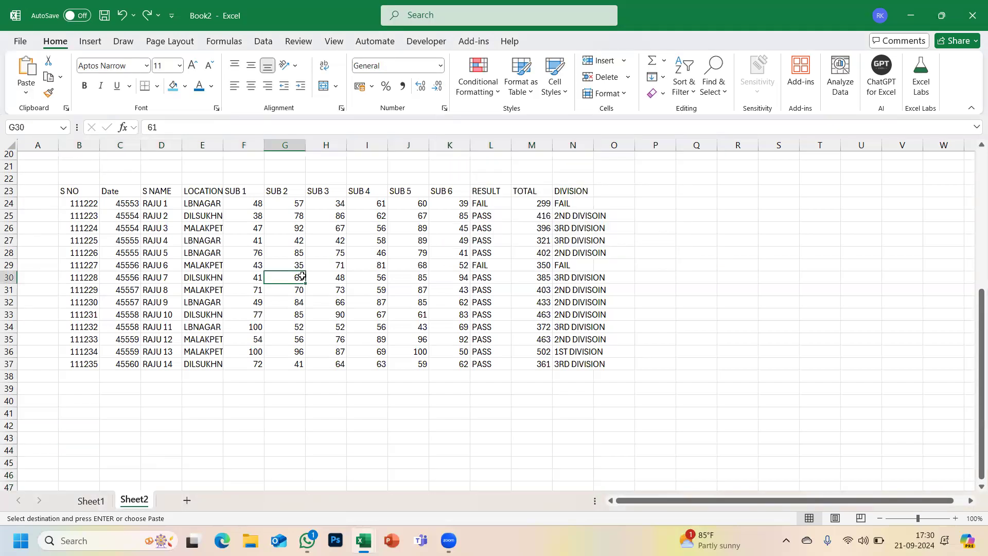
- AutoFit the LOCATION (E) and Date (C) columns and enter 10 in cell R23
double_click(223, 147)
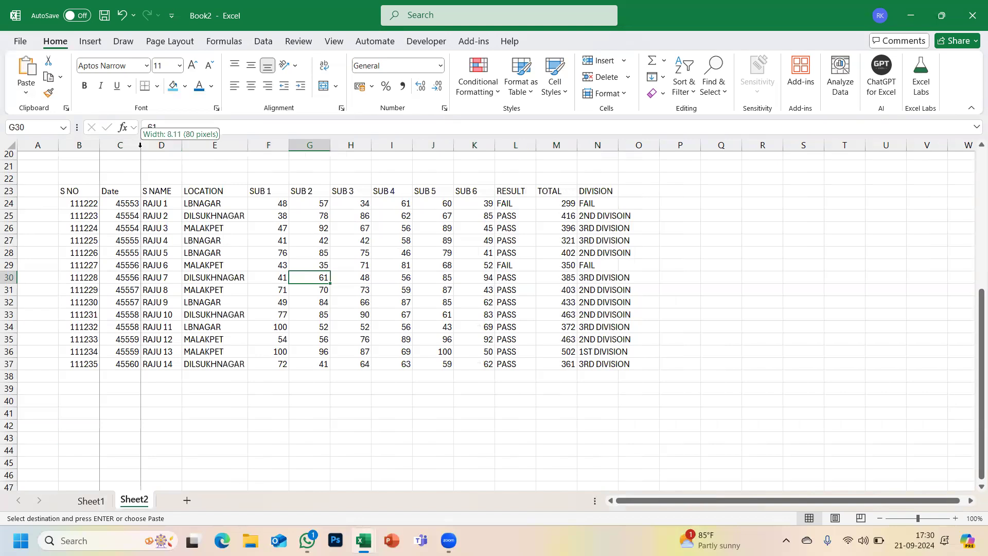
double_click(141, 147)
left_click(717, 202)
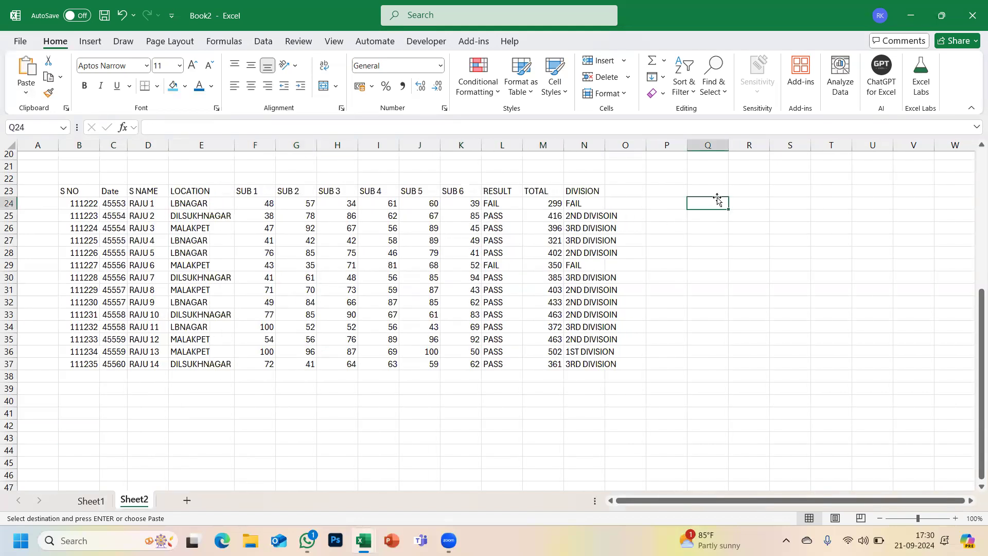
left_click(767, 192)
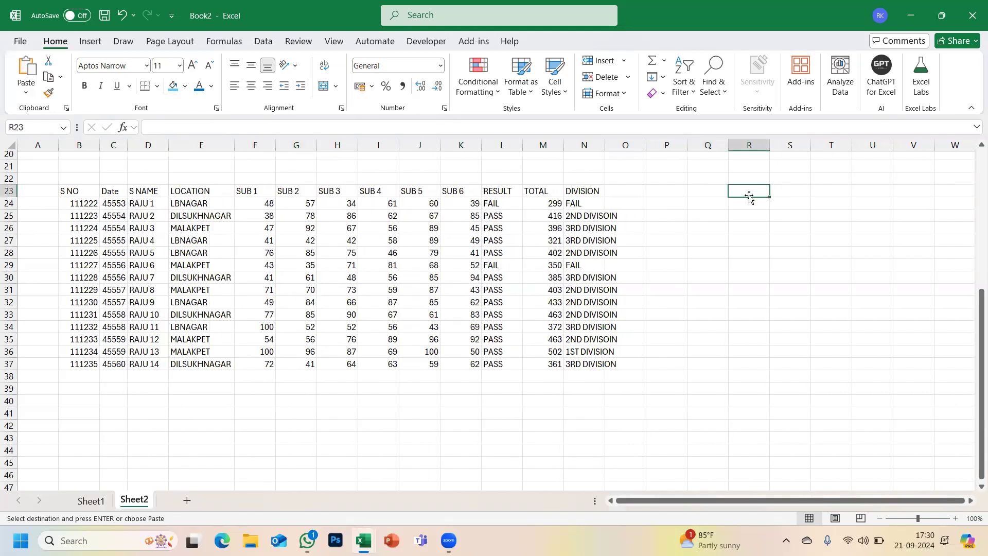
type("10")
key("Return")
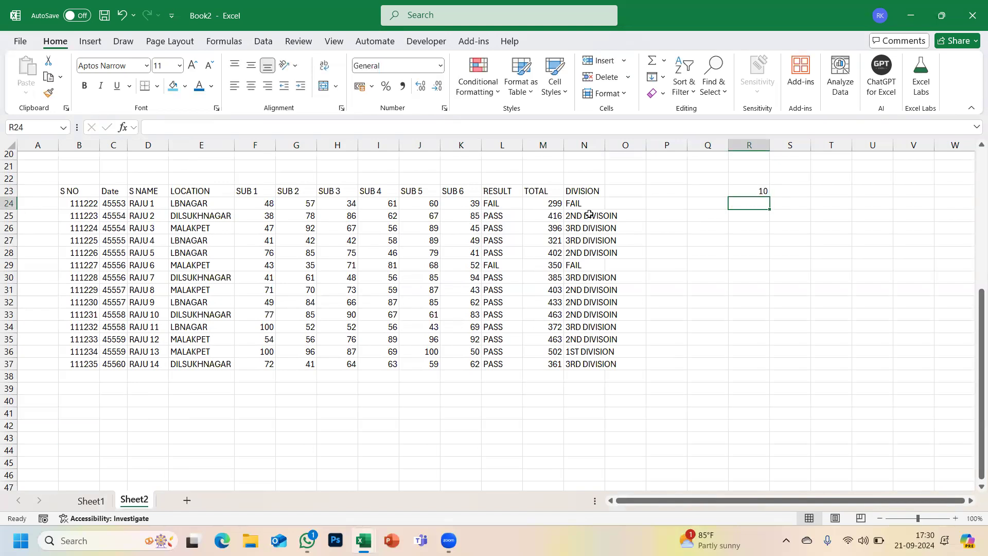
left_click(378, 145)
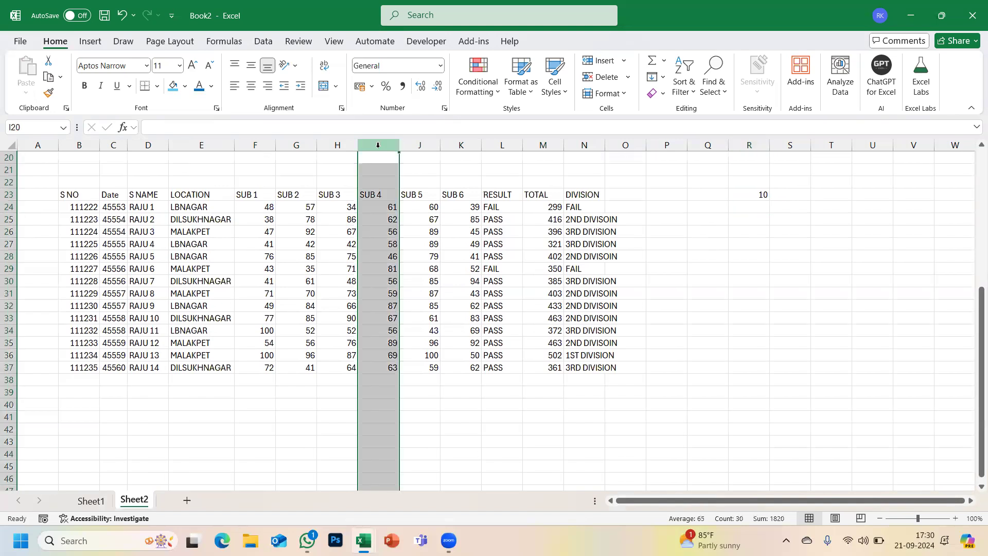
- Insert a blank column before SUB 4 and head it 'SUB 3' in I23
key("ctrl+shift+plus")
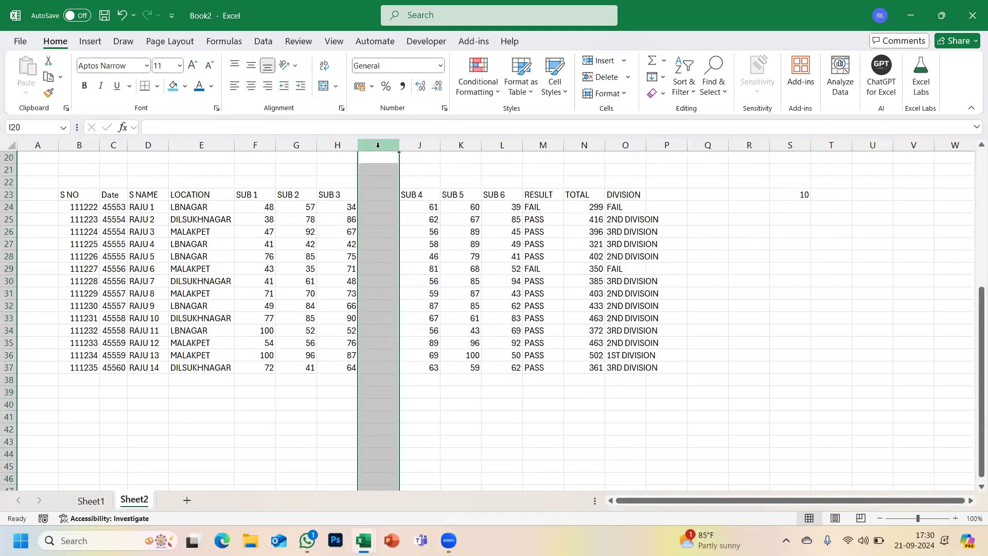
left_click(390, 191)
type("sub")
key("BackSpace")
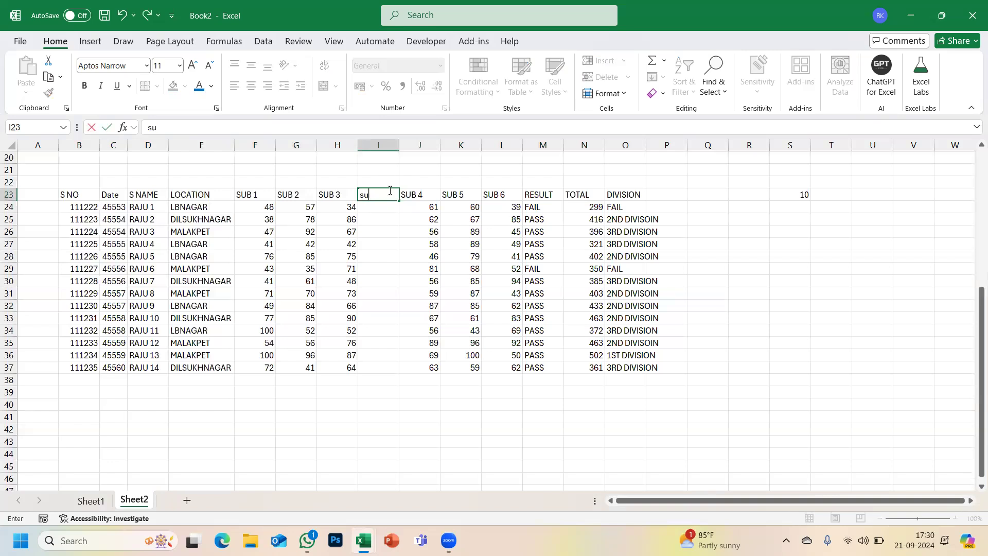
key("Caps_Lock")
type("SUB 3")
key("Return")
- Enter =SUM(H24,$S$23) in I24 and fill it down to row 37
type("=")
key("Left")
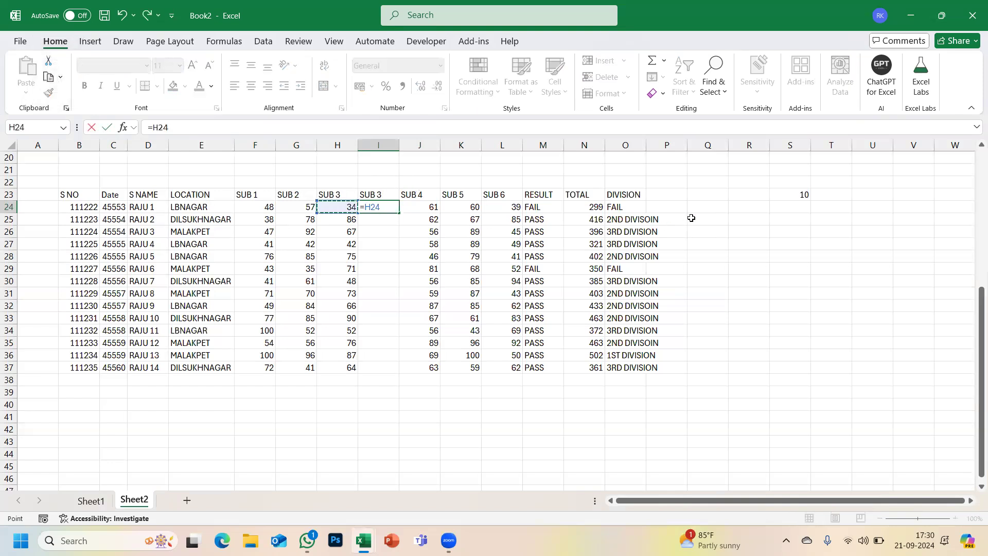
key("BackSpace")
key("BackSpace")
key("BackSpace")
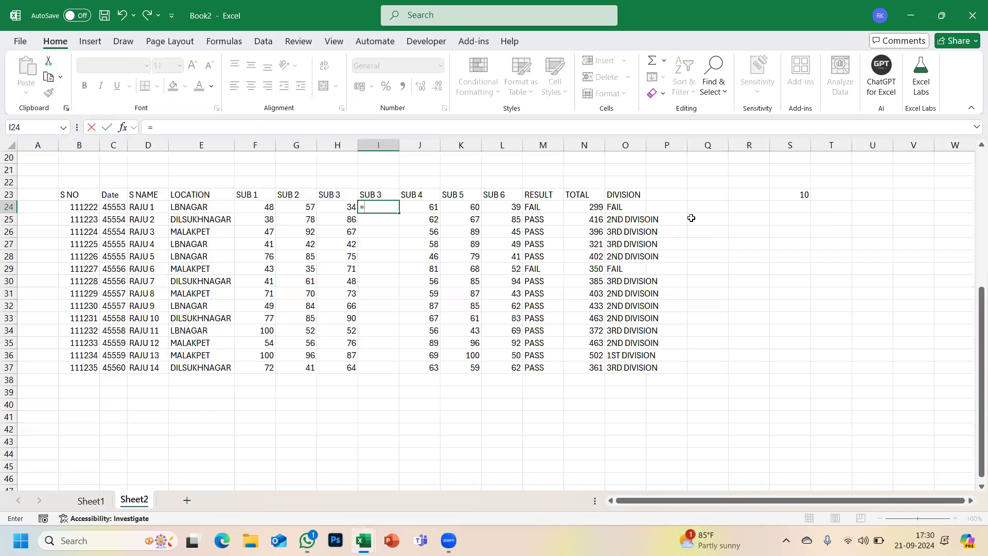
type("SUM(")
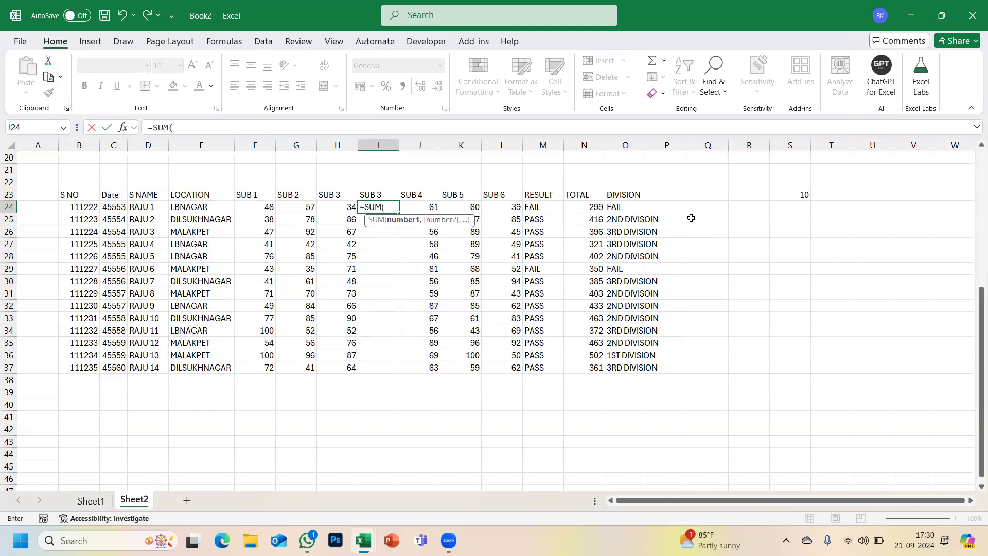
left_click(342, 206)
type(",")
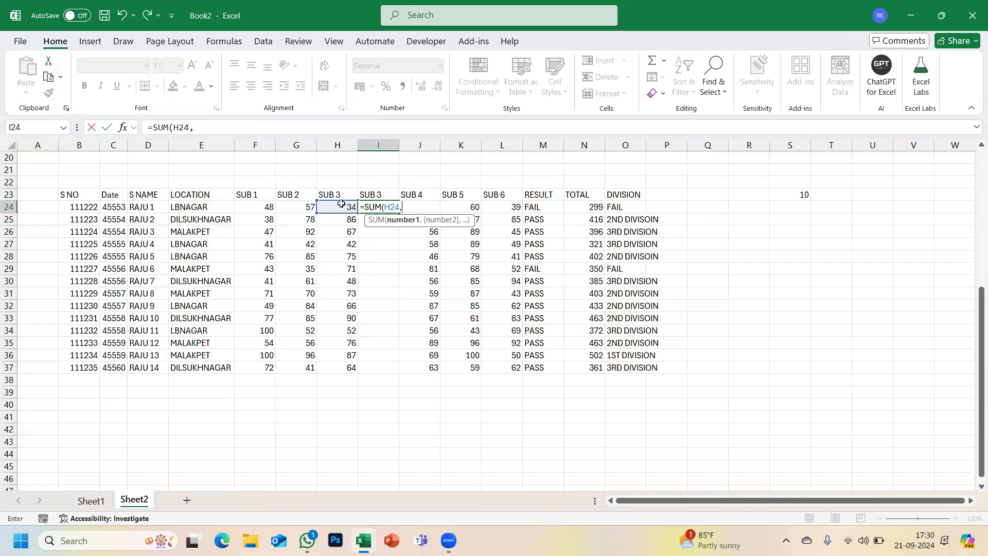
left_click(797, 193)
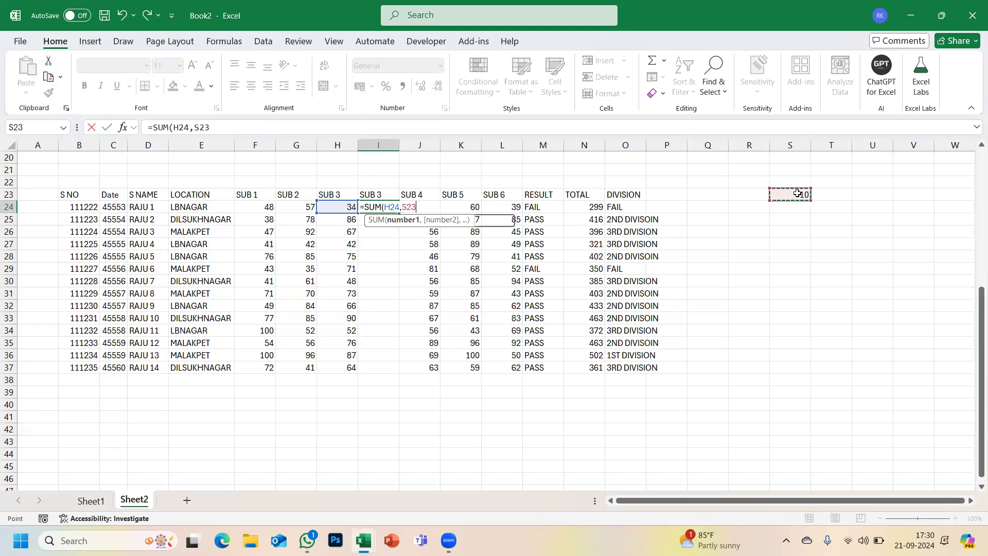
type(")")
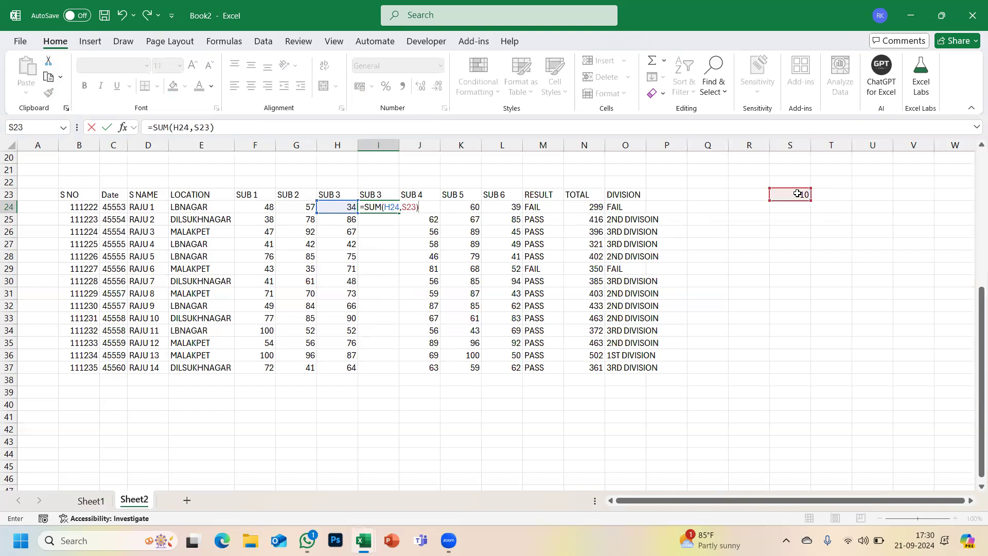
key("F4")
key("Return")
left_click(385, 206)
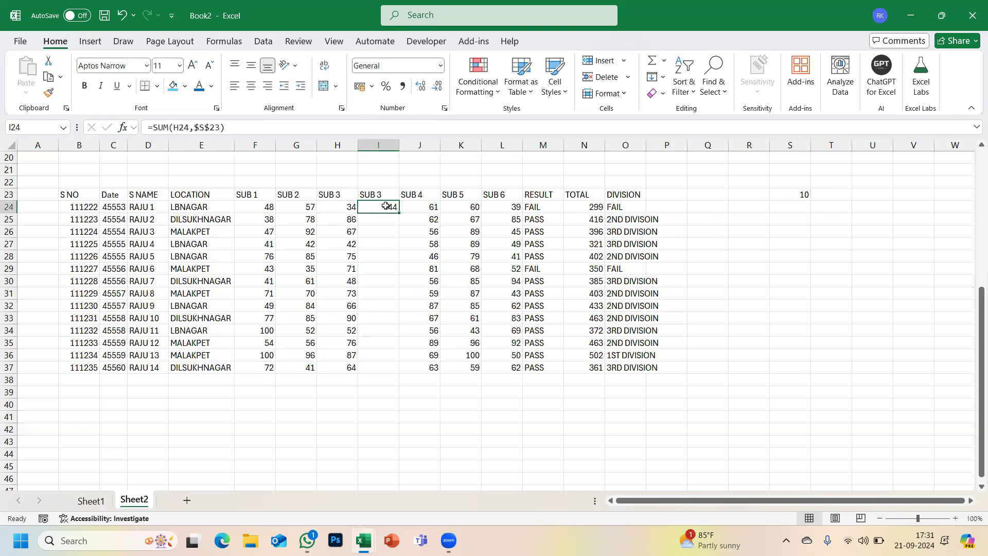
double_click(400, 214)
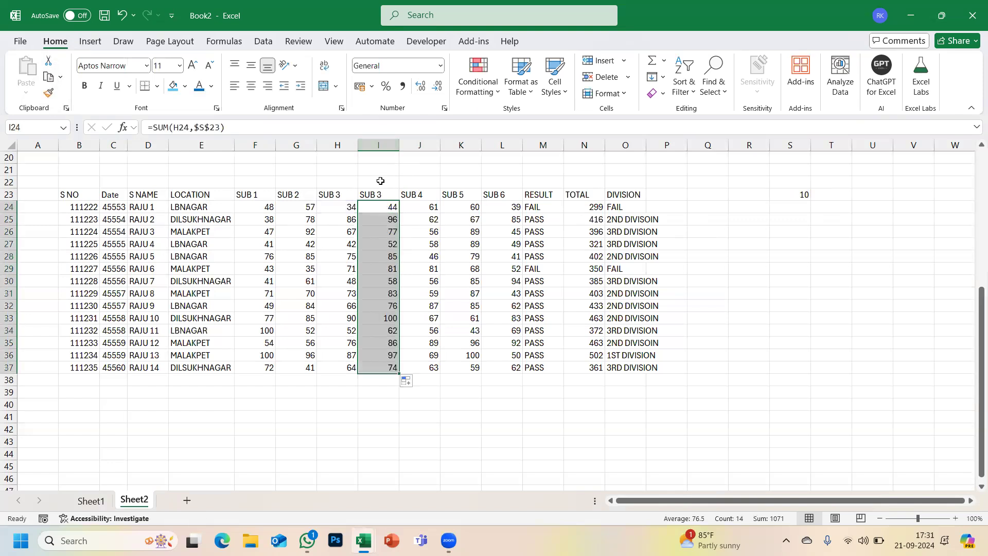
left_click(375, 149)
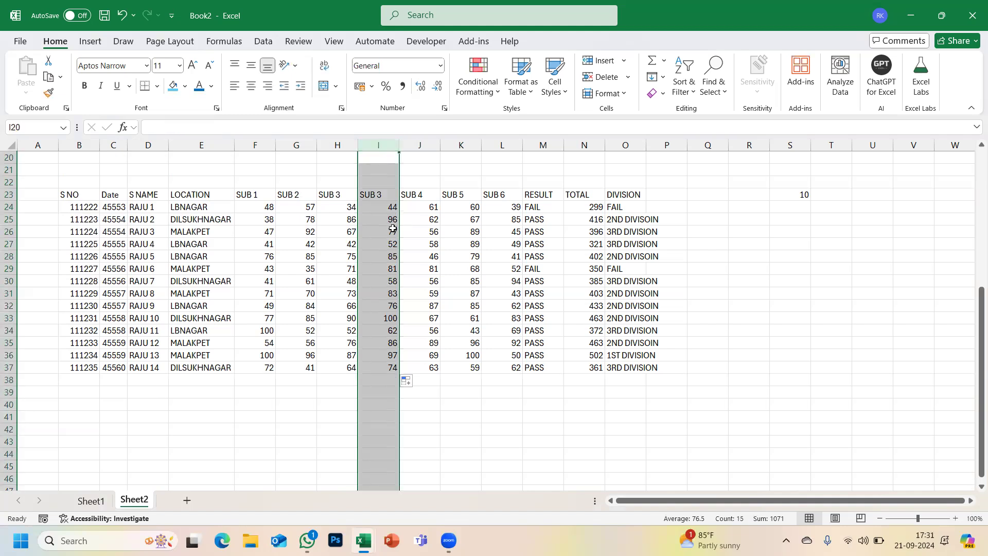
- Delete the duplicate SUB 3 column I and select the original SUB 3 marks
key("ctrl+minus")
left_click(333, 193)
left_click_drag(334, 207, 336, 367)
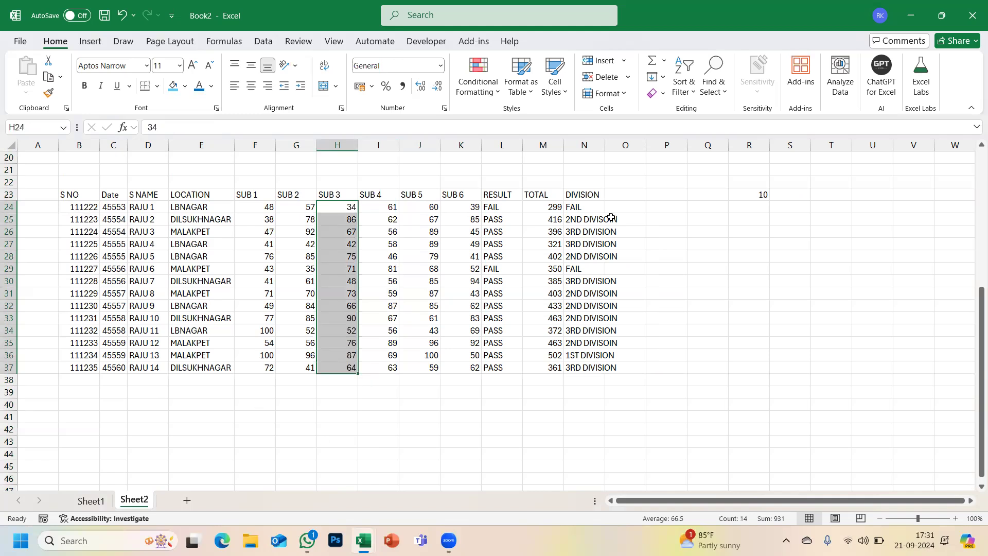
left_click(760, 195)
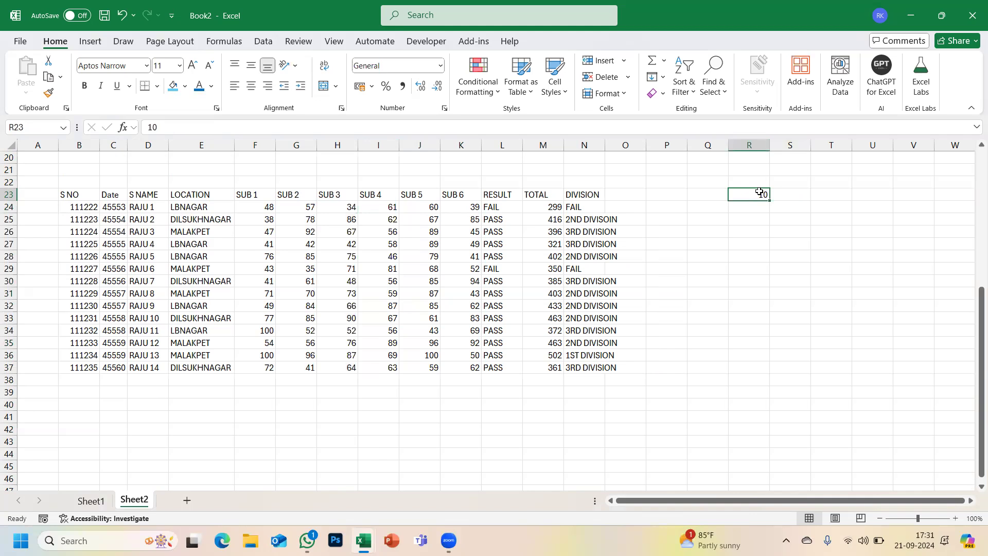
- Correct the SUB 2 mark in G36 to 86
left_click(308, 359)
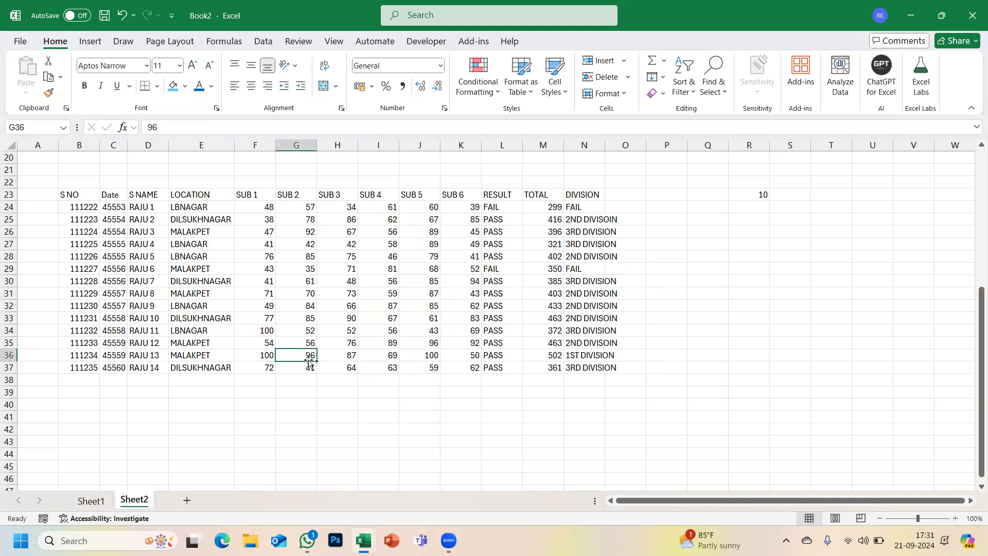
type("86")
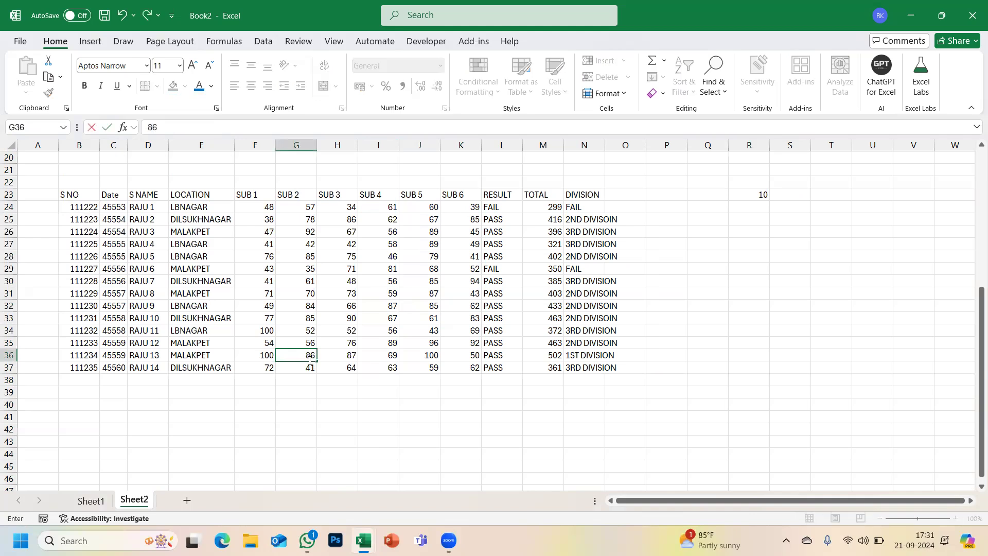
key("Return")
- Copy the 10 in R23 and select the SUB 3 marks H24:H37
left_click(754, 195)
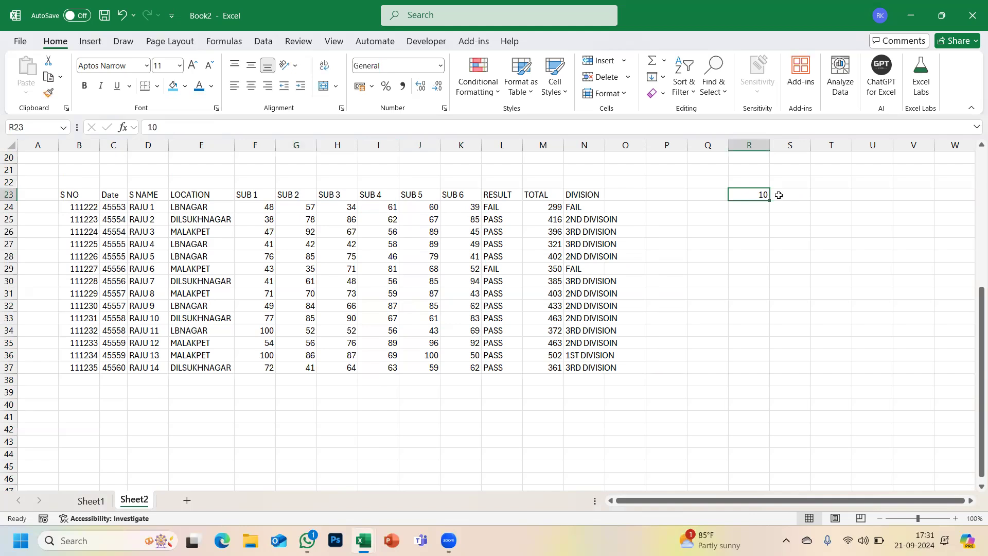
key("ctrl+c")
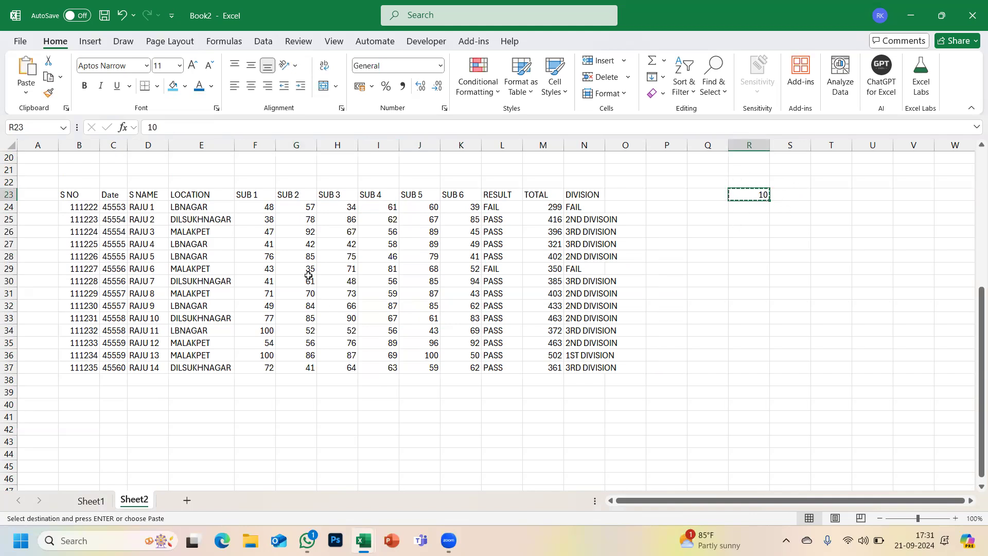
left_click_drag(332, 204, 335, 368)
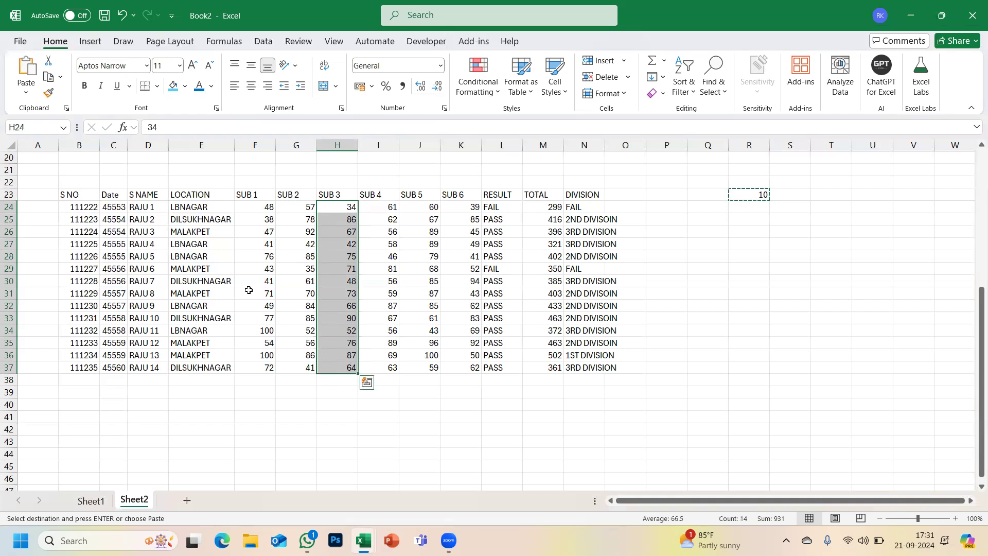
- Add the copied 10 to SUB 3 marks H24:H37 via Paste Special Add, so 34 becomes 44
left_click(25, 93)
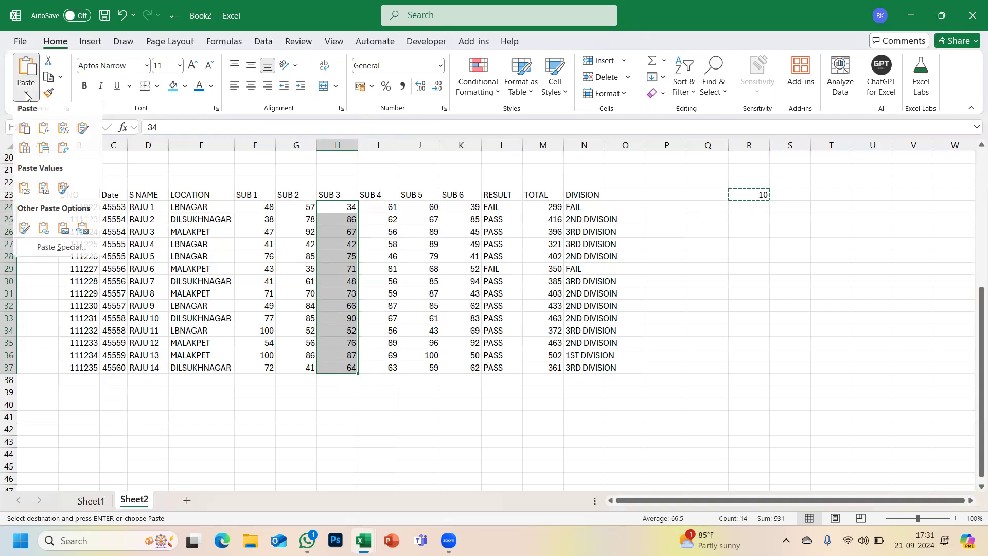
left_click(62, 251)
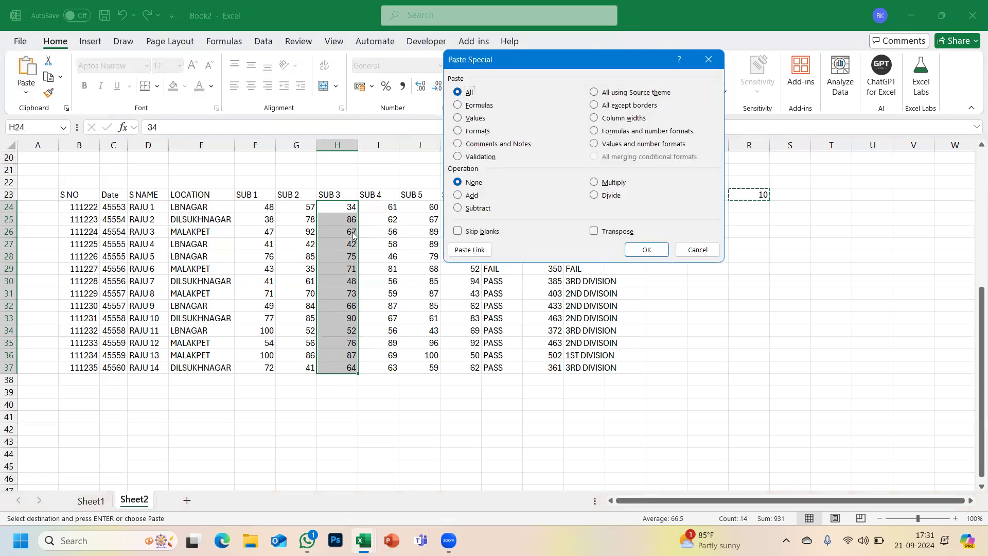
left_click(460, 196)
left_click(637, 251)
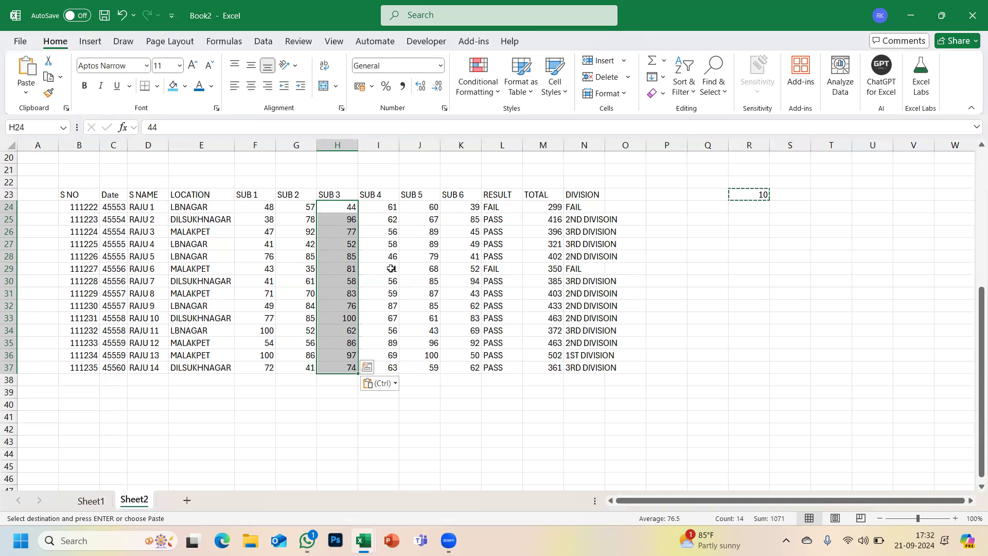
key("Escape")
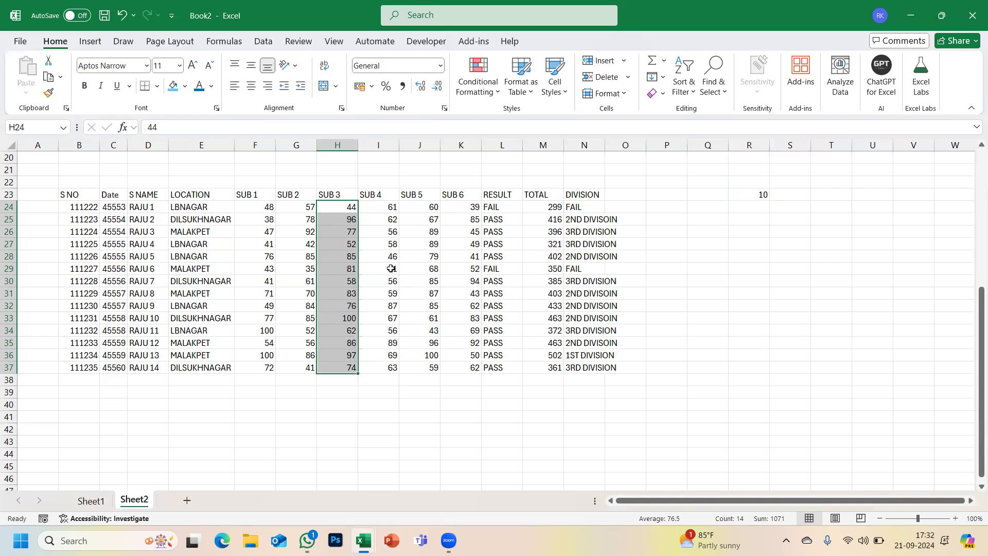
left_click(762, 223)
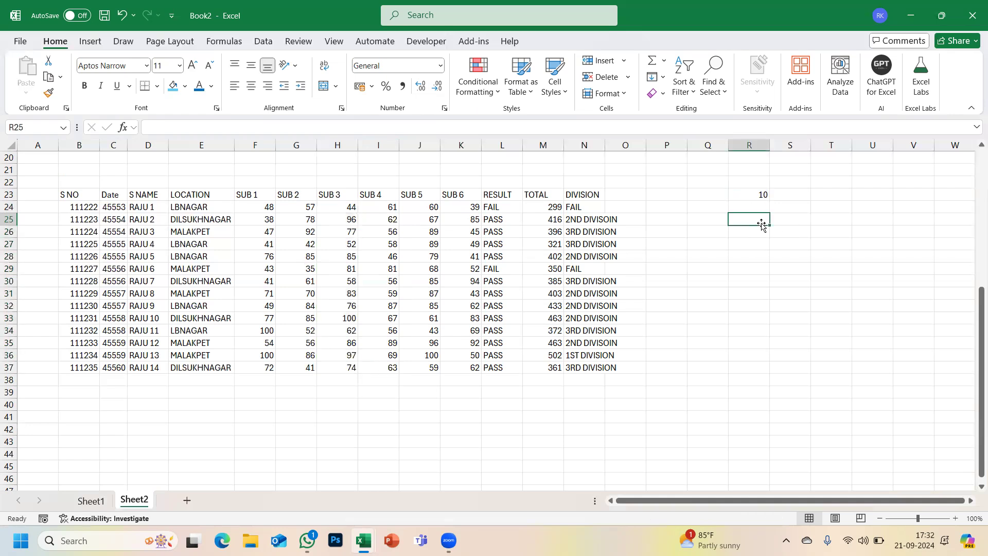
- Enter 15 in R25, copy it, and select the TOTAL values M24:M37
type("15")
key("Return")
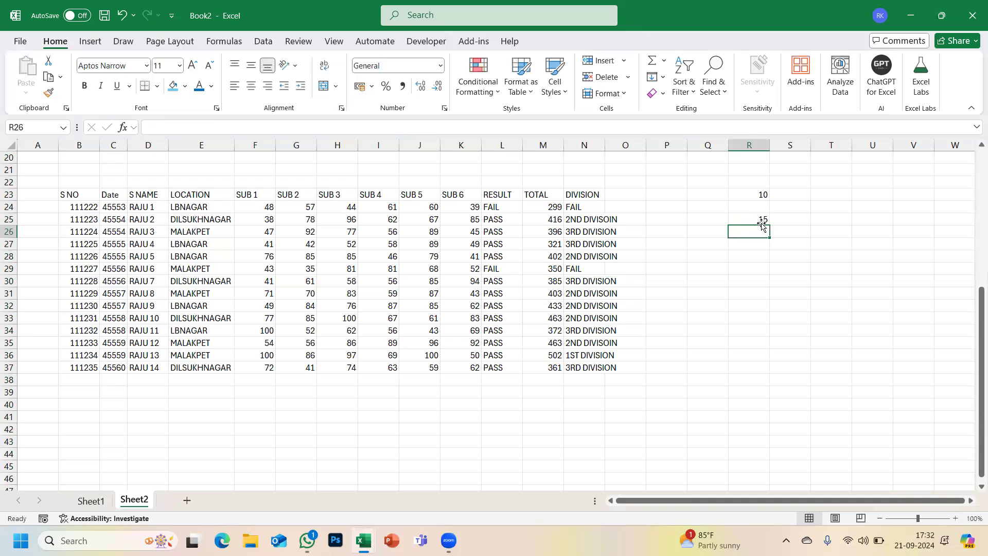
left_click(762, 219)
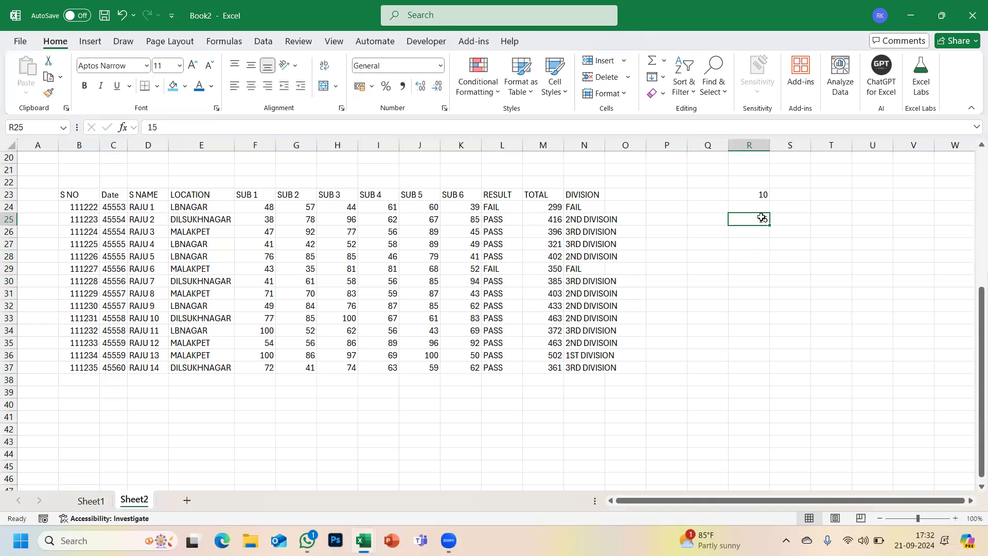
key("ctrl+c")
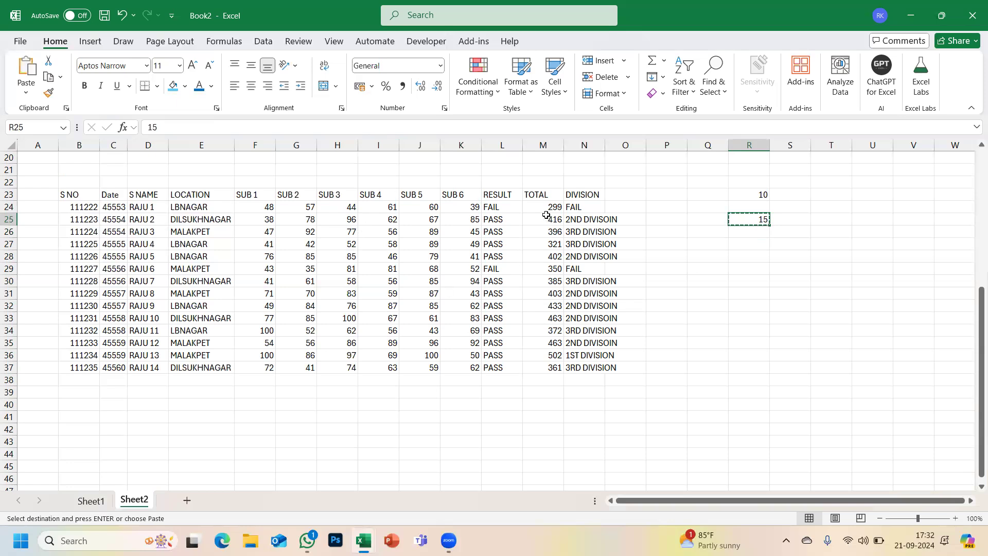
left_click_drag(542, 206, 542, 369)
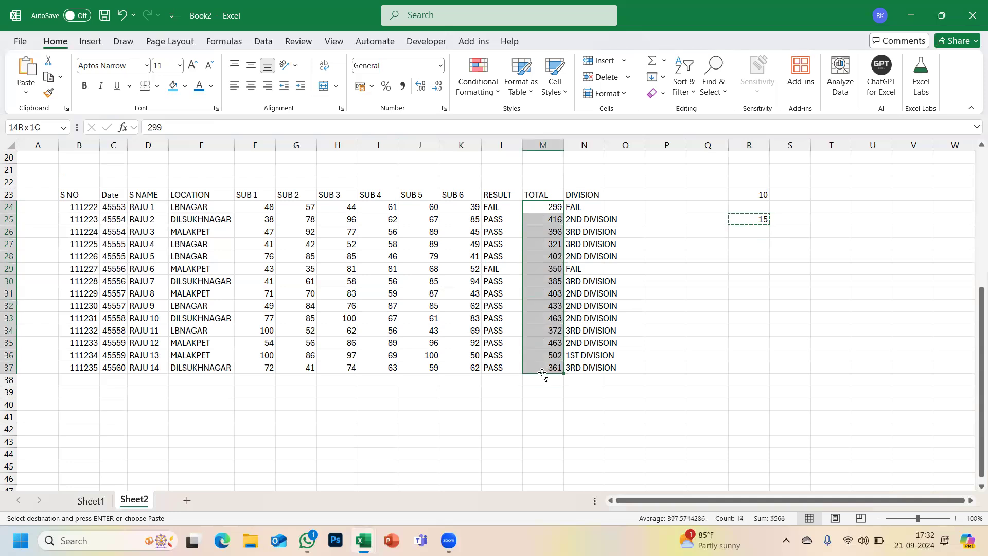
- Subtract 15 from every TOTAL via Paste Special Subtract, turning 299 into 284
left_click(25, 91)
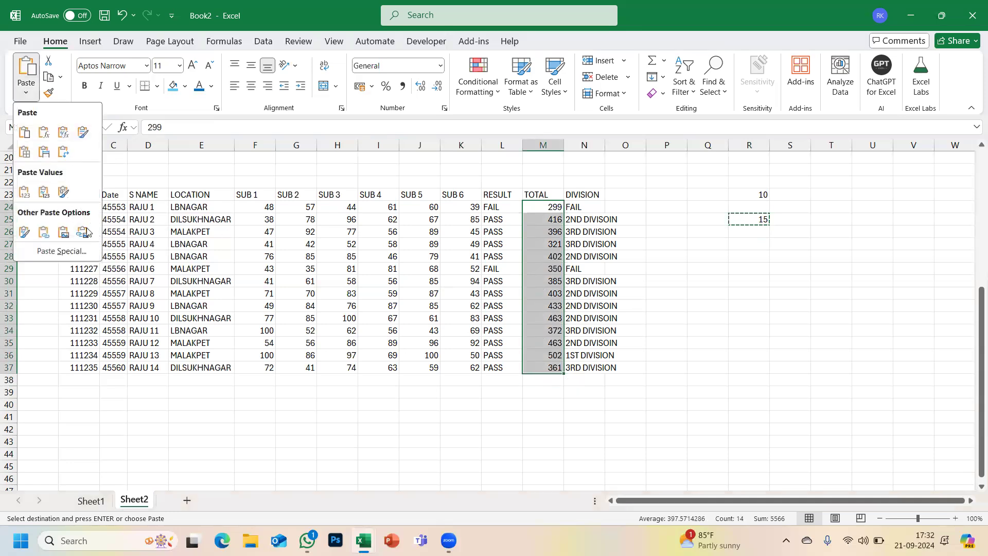
left_click(61, 251)
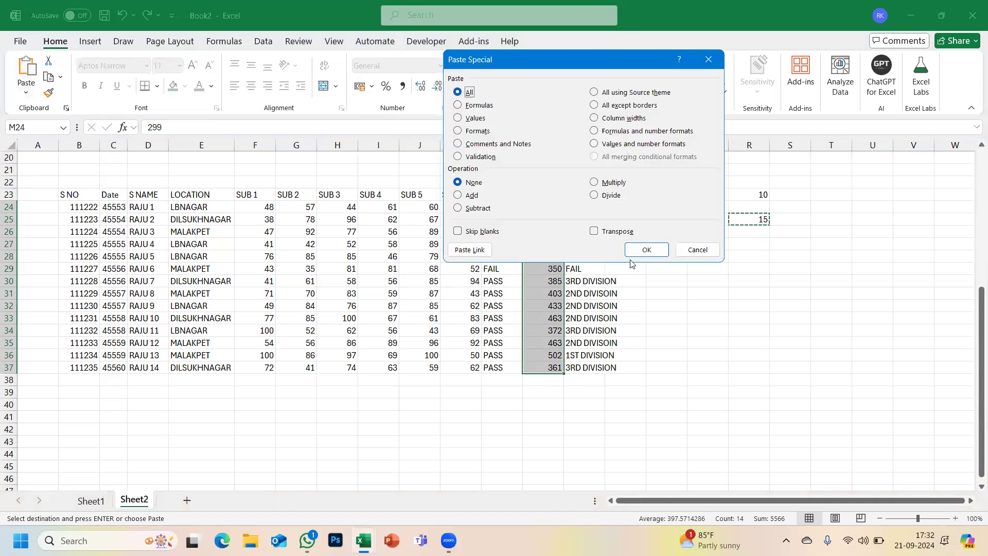
left_click(468, 209)
left_click_drag(586, 61, 245, 114)
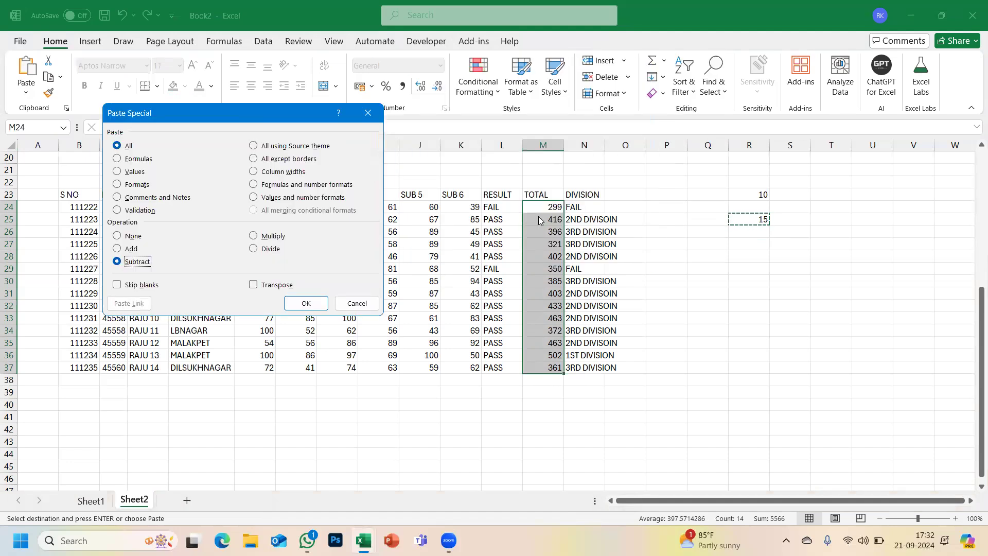
left_click(307, 305)
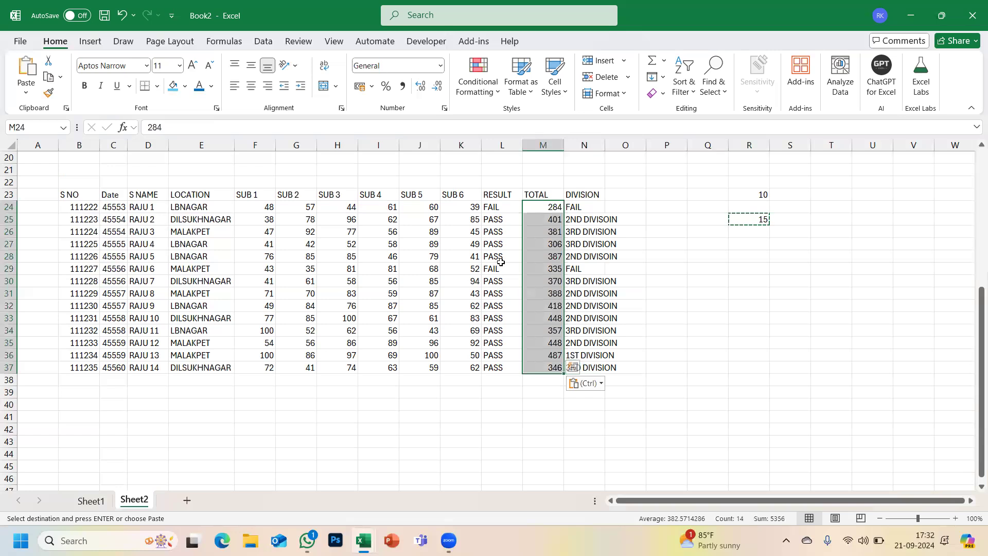
key("Escape")
left_click(739, 285)
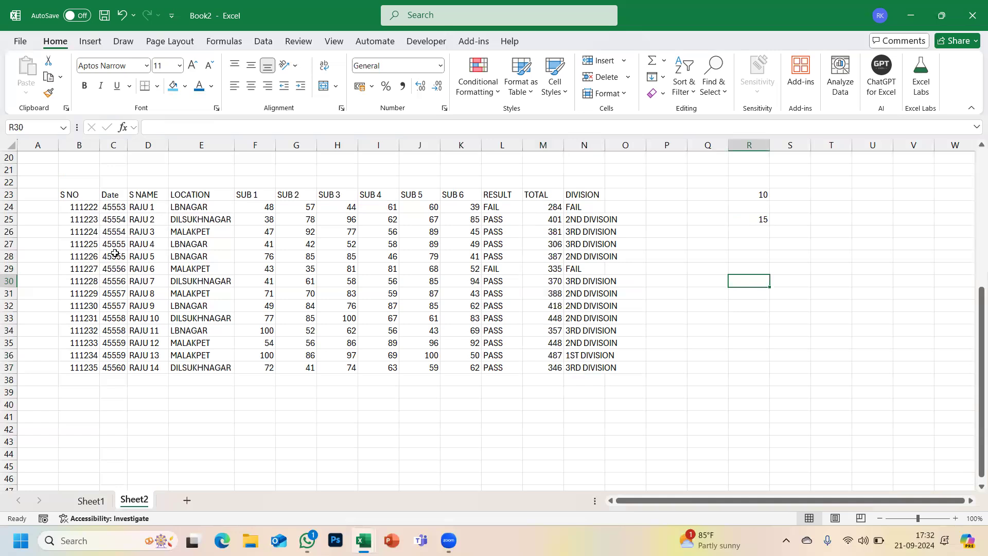
scroll(100, 191, "up", 3)
scroll(99, 191, "up", 3)
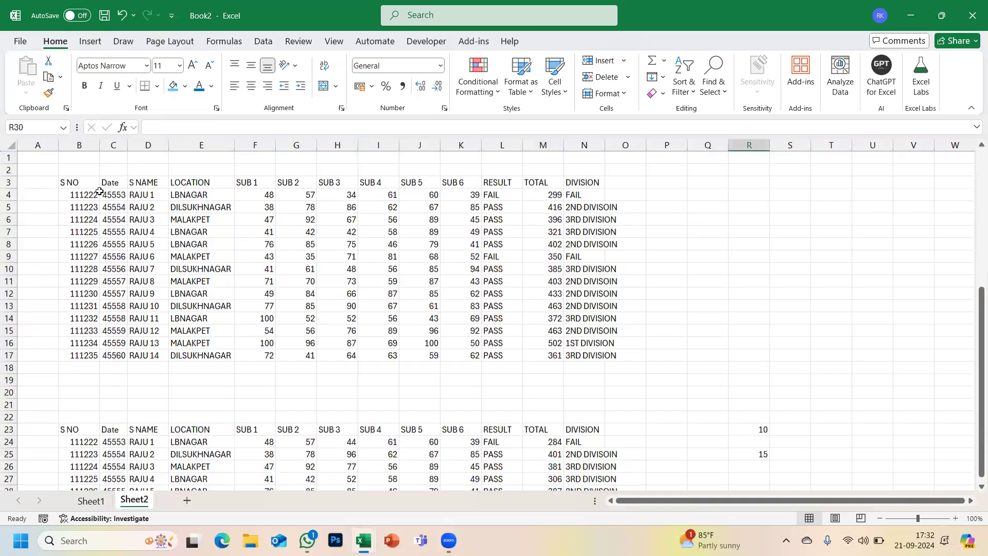
key("alt+Tab")
key("Tab")
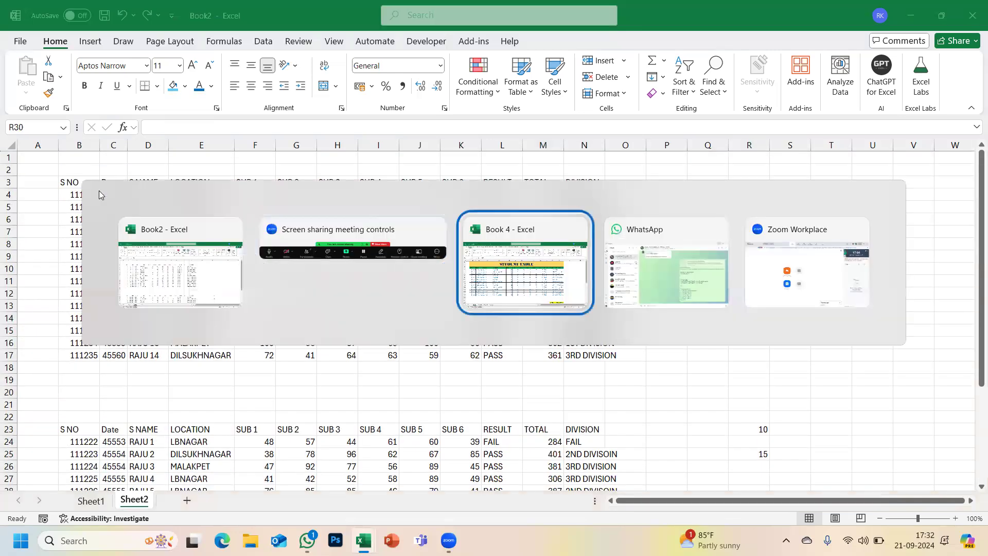
- Copy Book 4's student table B4:N18, then preview Paste Special and cancel
key("ctrl+c")
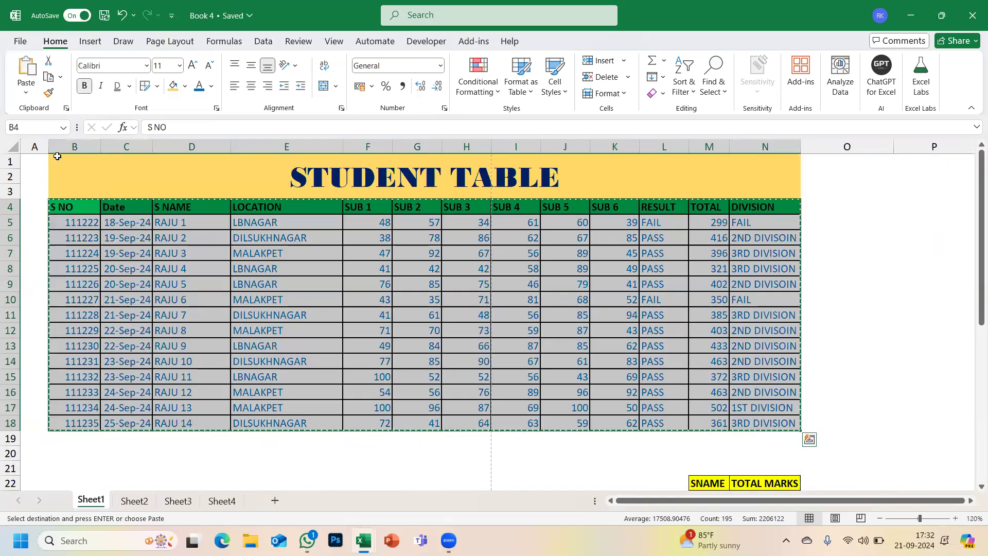
left_click(26, 93)
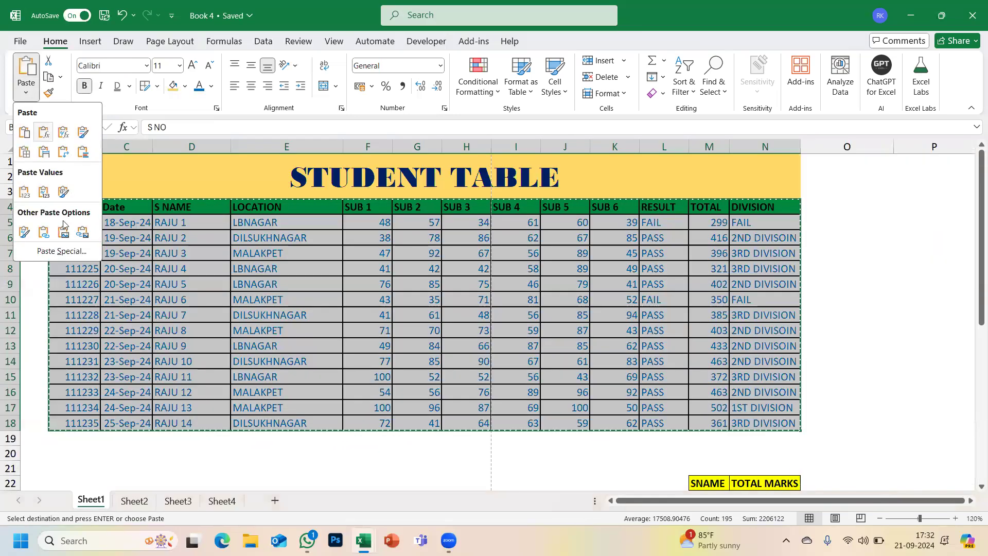
left_click(61, 251)
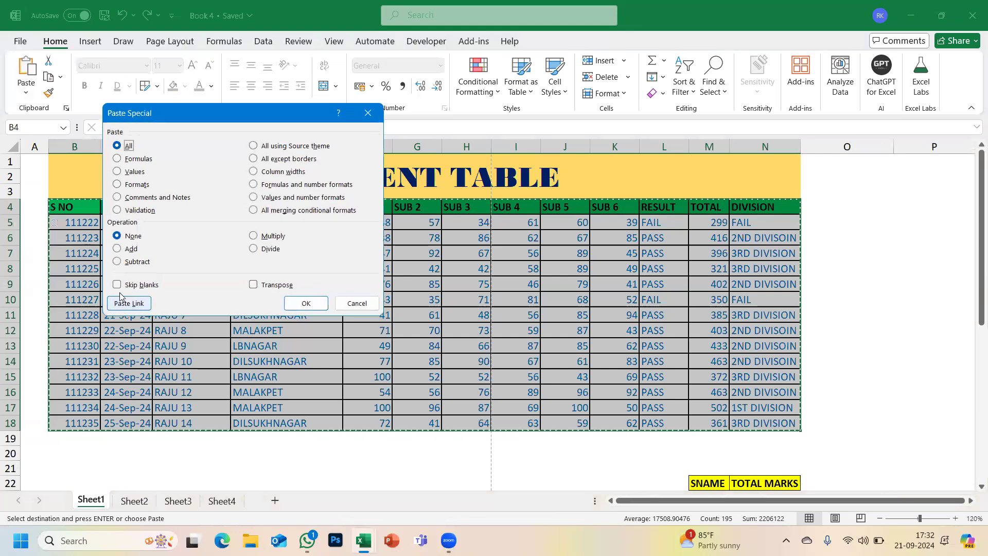
left_click(359, 304)
- Select empty cell B53 and bring up the Paste Special choices
scroll(289, 279, "down", 15)
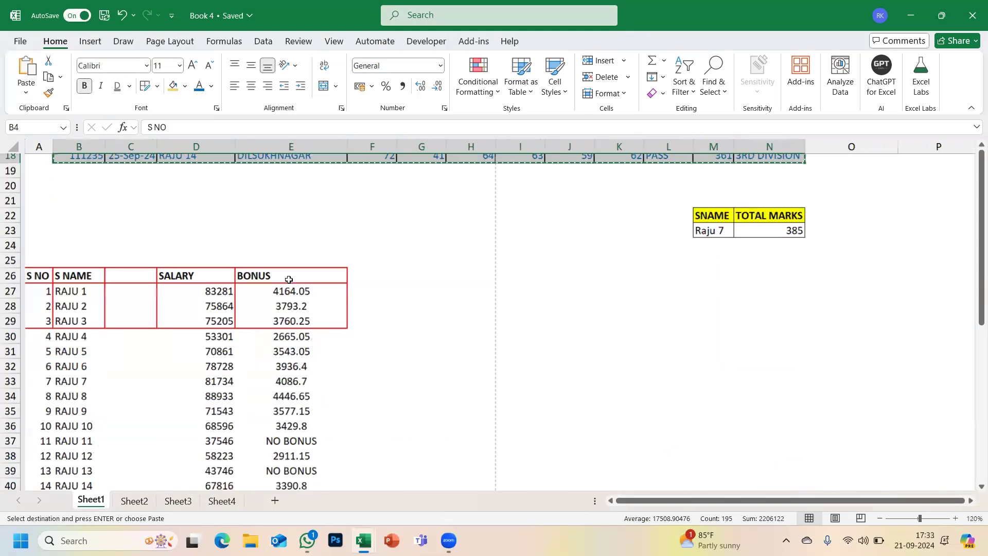
left_click(100, 230)
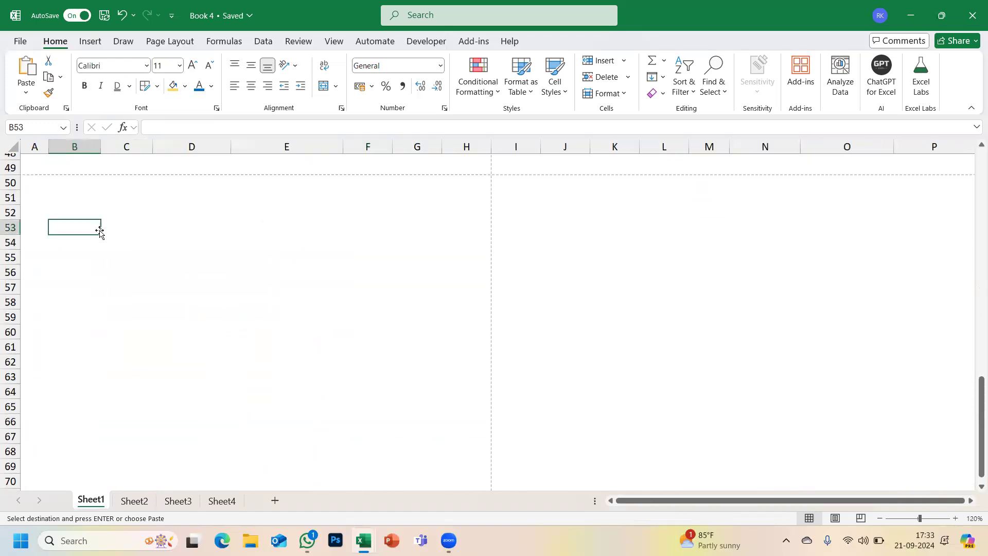
left_click(26, 96)
left_click(59, 250)
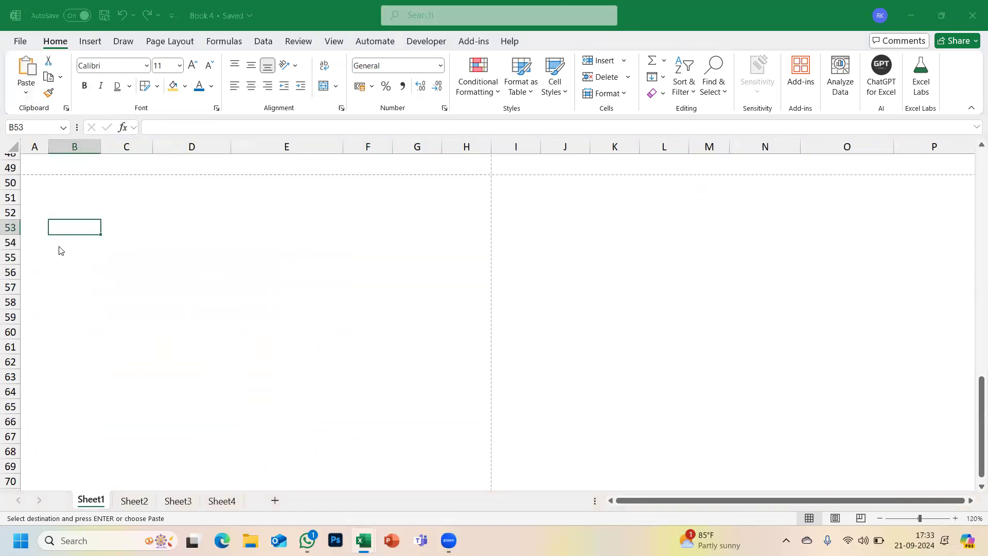
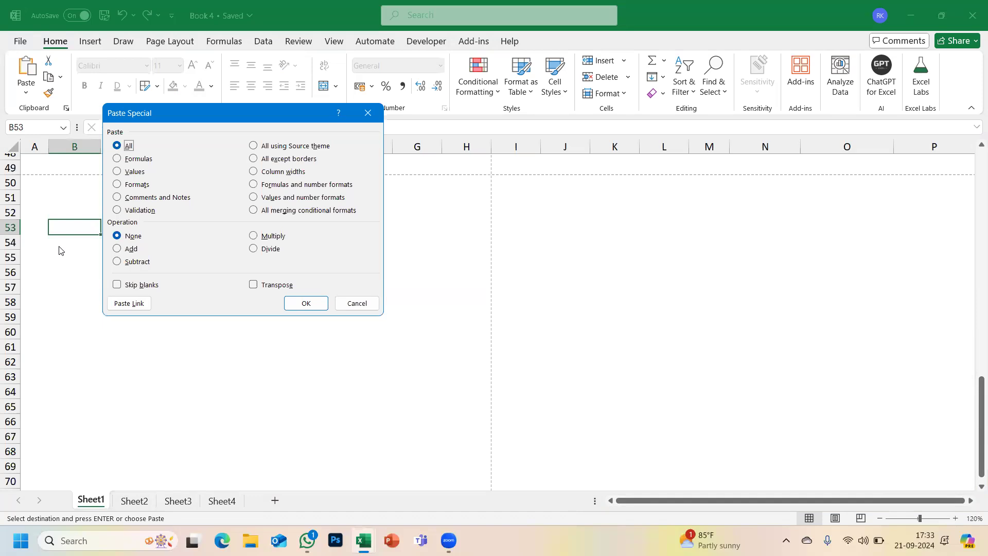
- Paste the student table transposed at B53 and AutoFit all columns so dates show fully
left_click(256, 286)
left_click(302, 304)
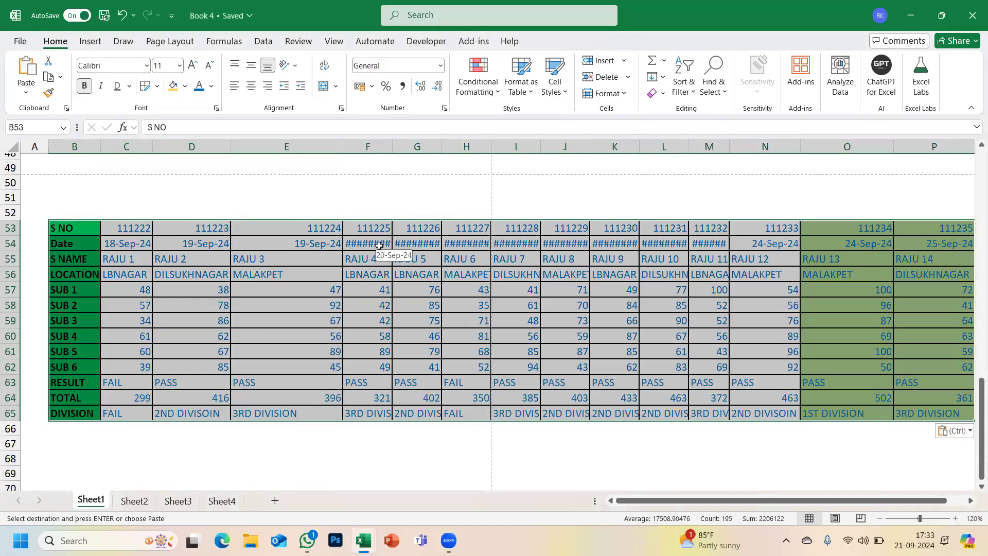
left_click_drag(392, 145, 481, 143)
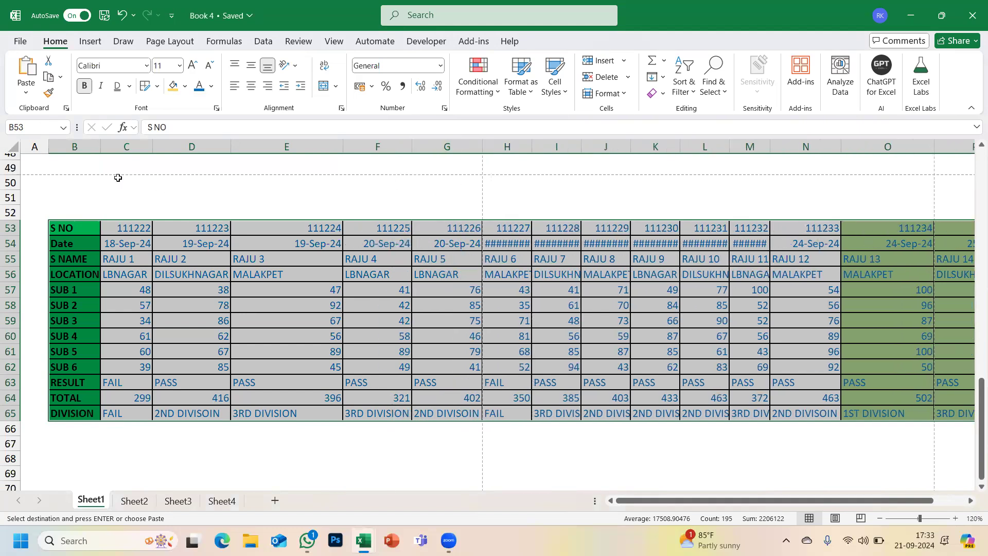
left_click(11, 148)
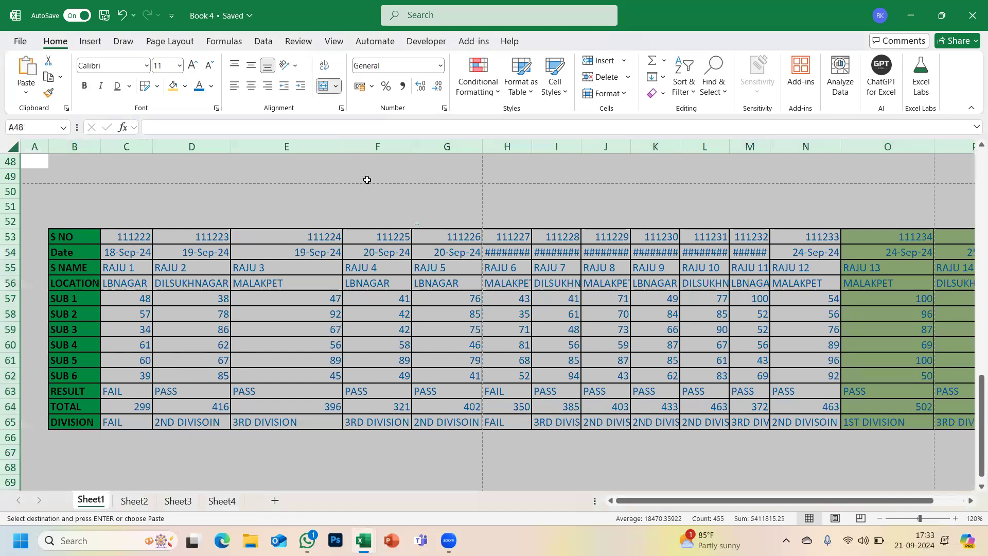
double_click(410, 145)
- Review the transposed copy in rows 53–65 and cancel the pending copy marquee
left_click(453, 335)
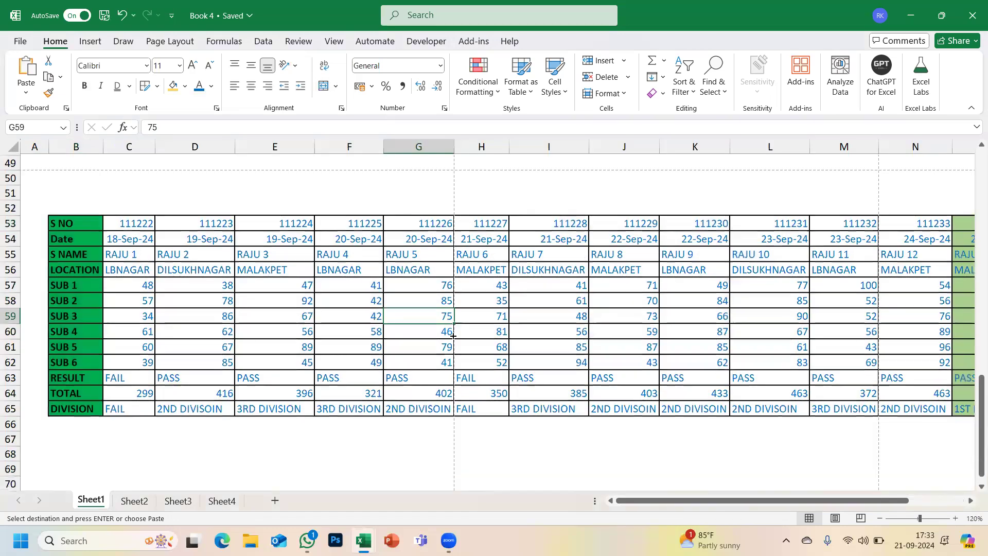
scroll(452, 335, "down", 3)
scroll(453, 335, "up", 10)
scroll(453, 336, "up", 8)
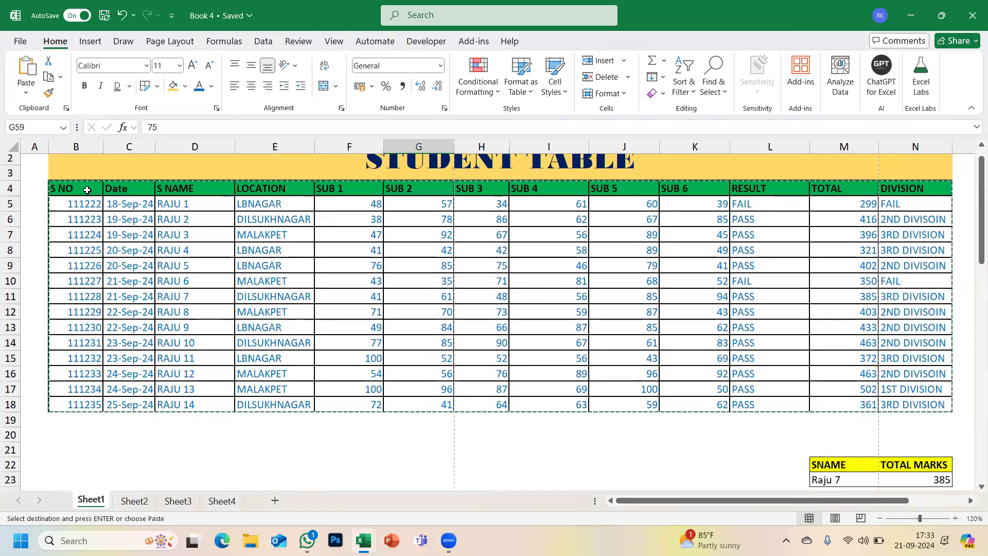
key("Escape")
scroll(89, 206, "down", 15)
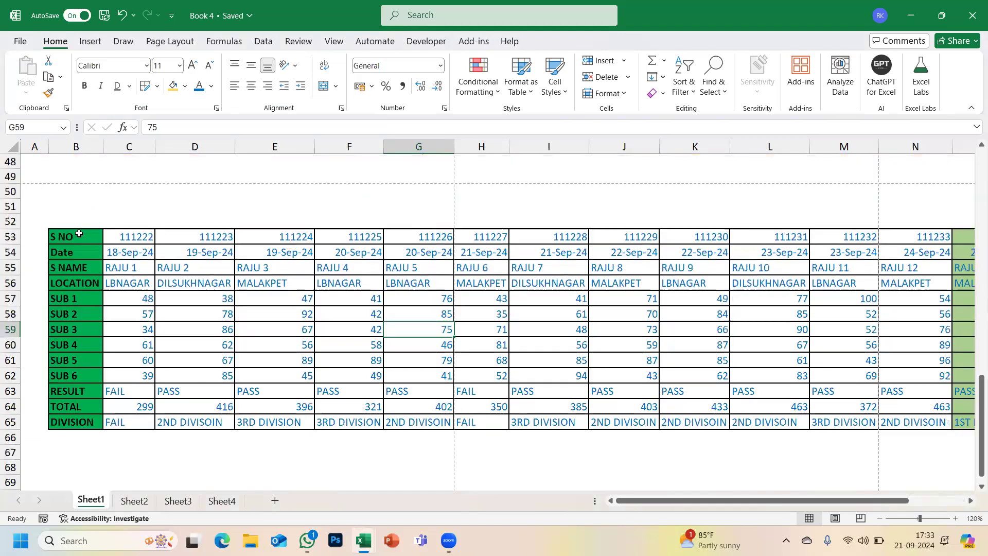
scroll(79, 234, "up", 1)
- Transpose-paste the header labels from B53:B65 across row 49 at C49, then switch to Book2
left_click_drag(79, 234, 79, 425)
key("ctrl+c")
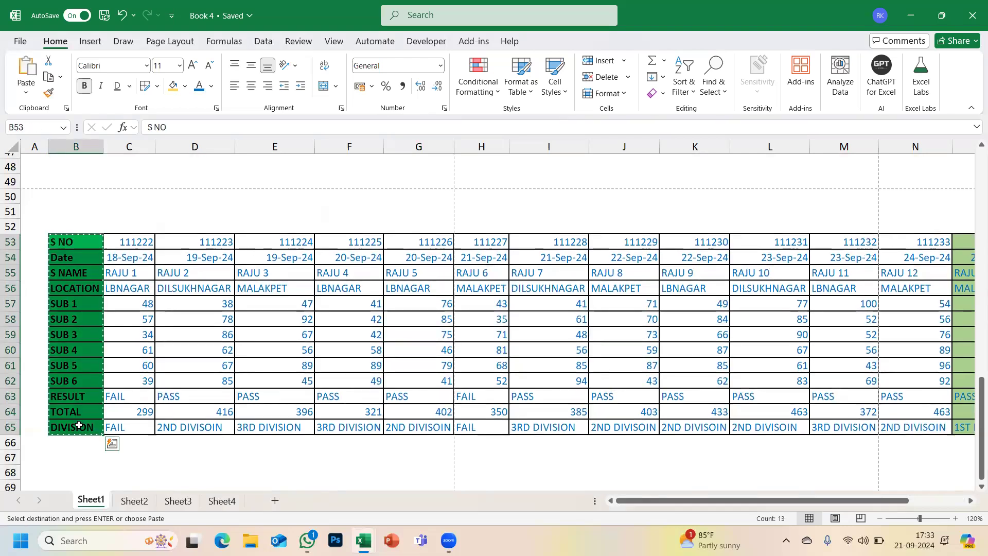
left_click(126, 178)
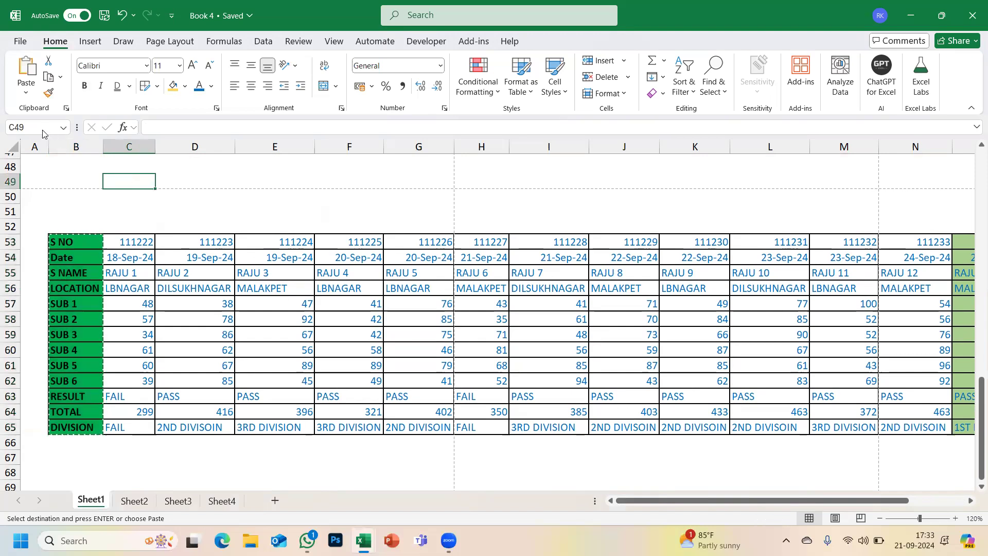
left_click(25, 93)
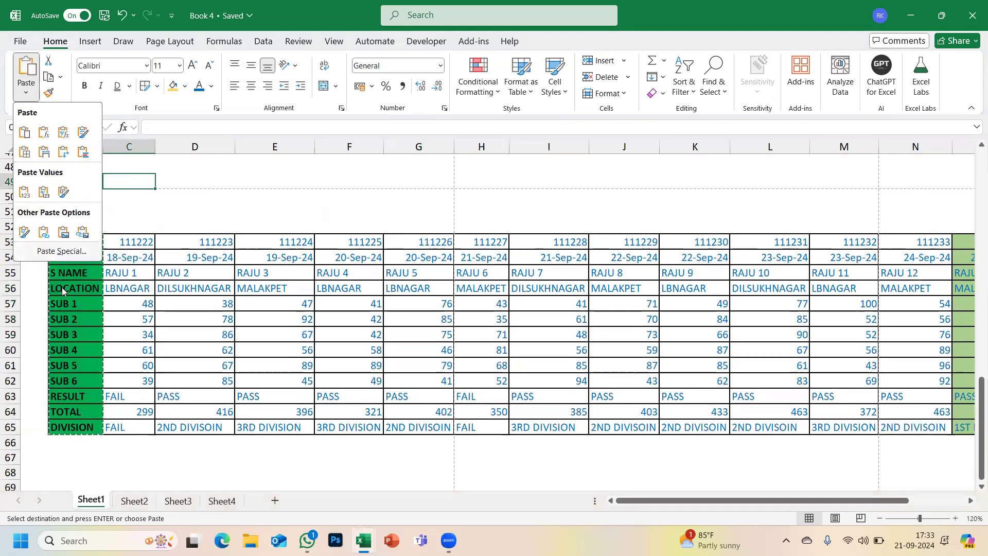
left_click(62, 252)
left_click(285, 284)
left_click(305, 303)
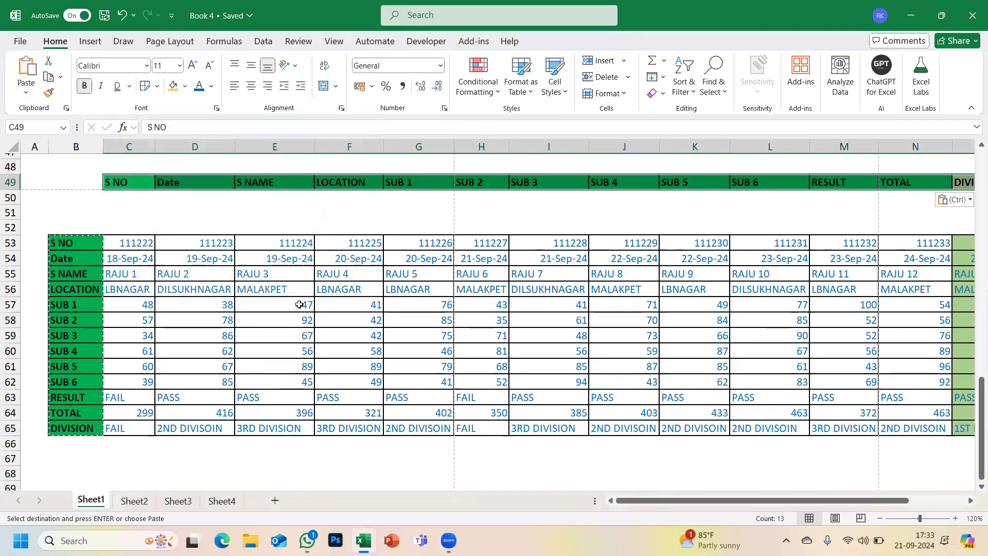
scroll(299, 305, "up", 15)
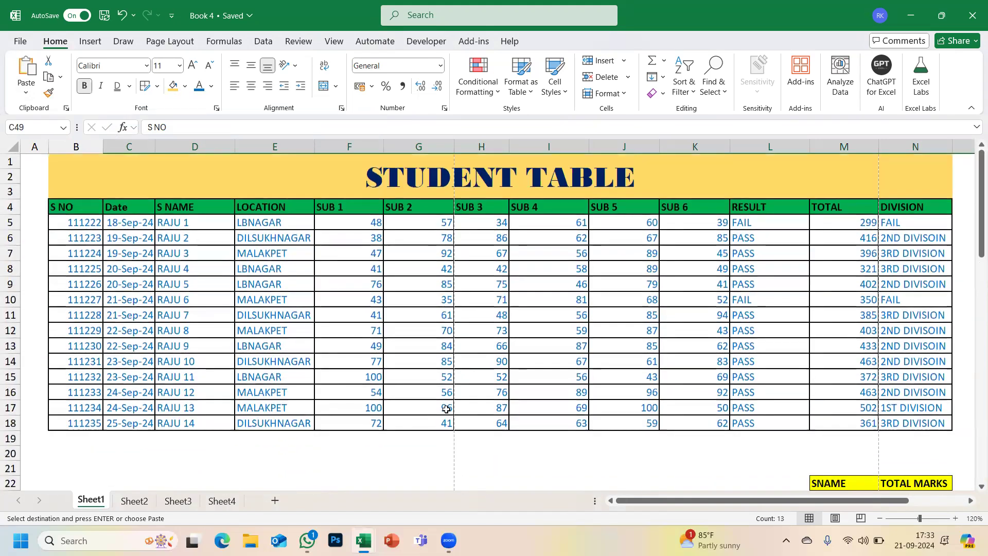
key("alt+Tab")
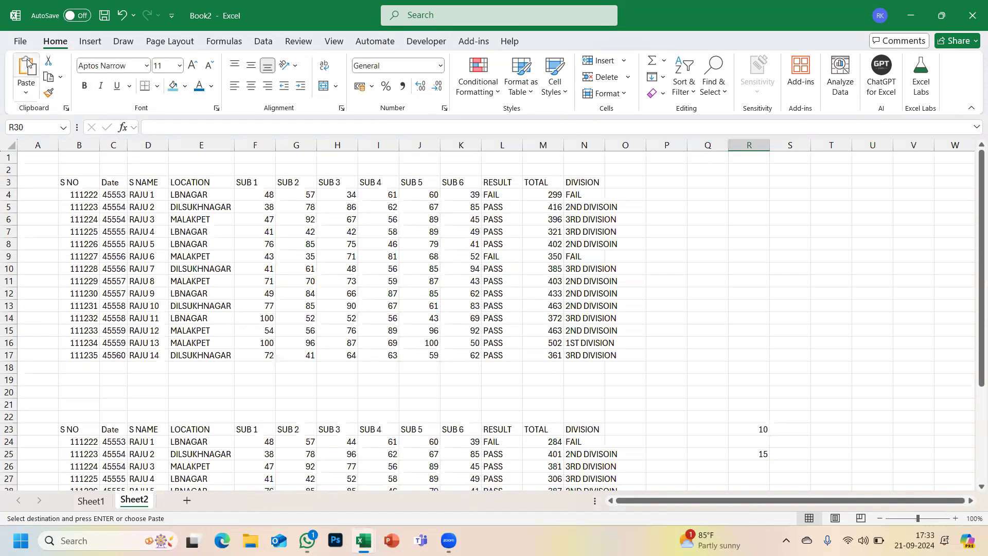
- Make the Sheet2 header row B3:N3 bold
left_click_drag(347, 194, 342, 353)
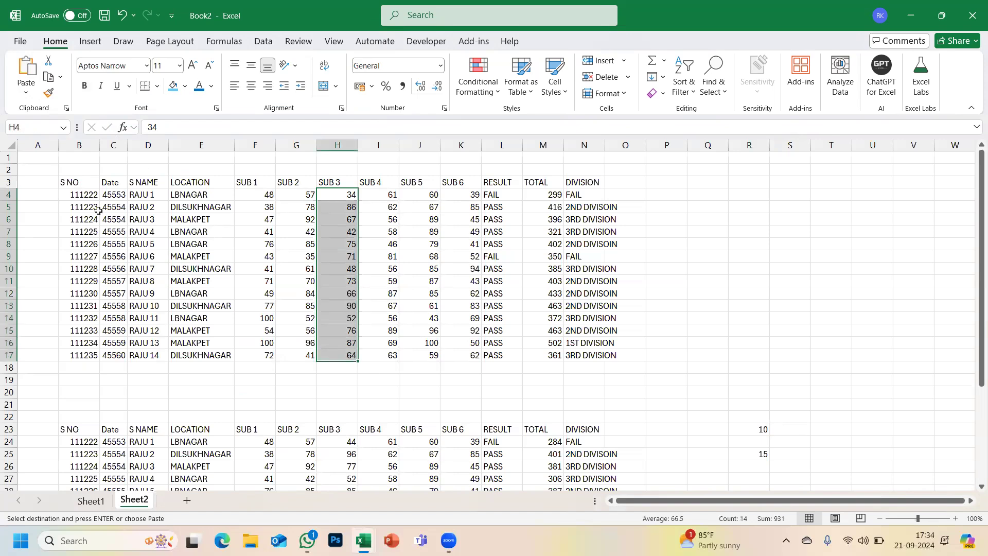
left_click(75, 184)
left_click_drag(328, 192, 574, 183)
key("ctrl+b")
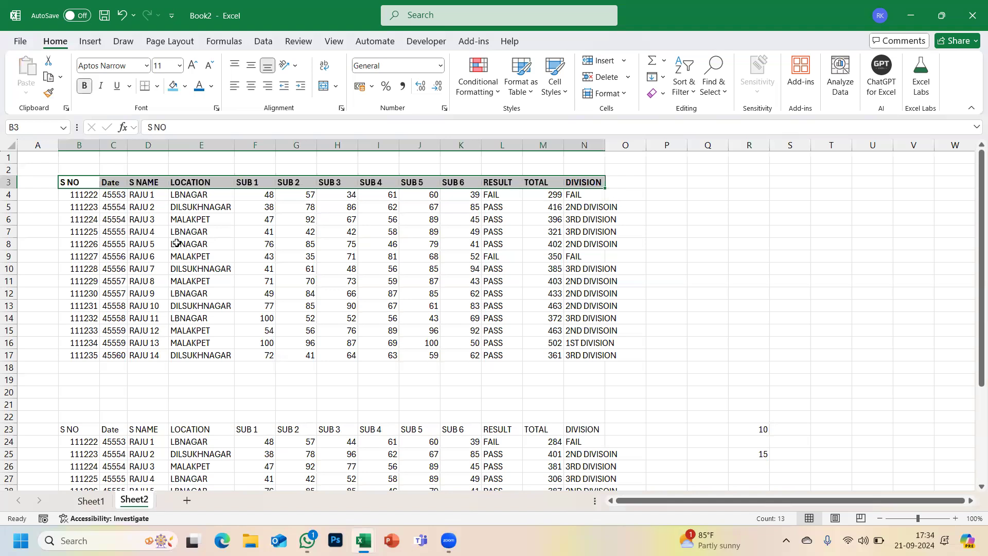
left_click(147, 230)
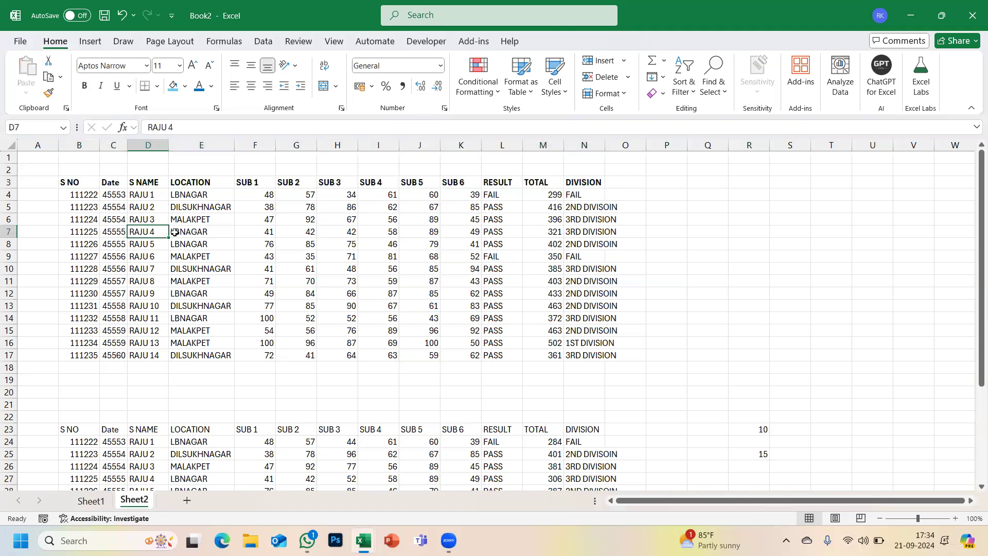
- Check the SUB 3 marks in H6 and H7, then select empty cell R3
left_click(346, 230)
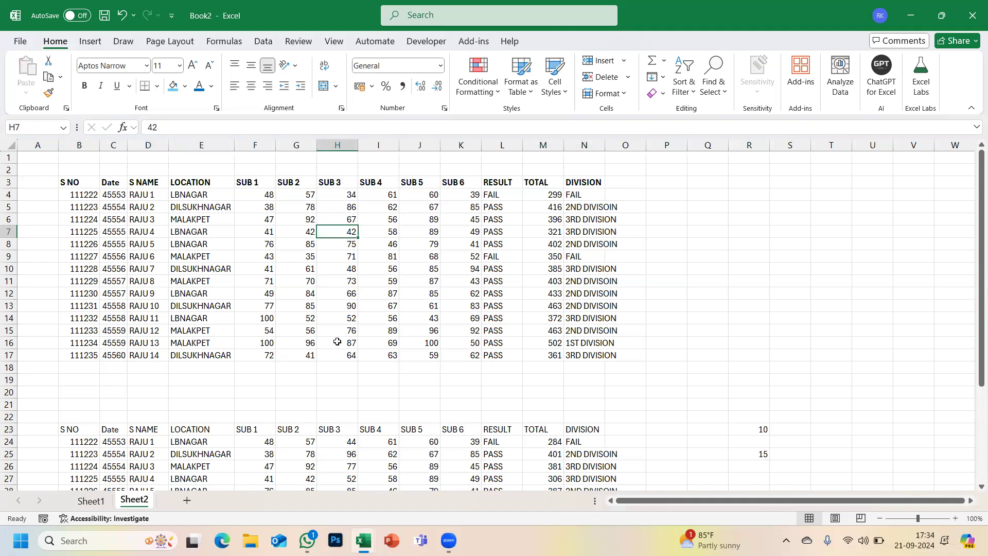
left_click(331, 221)
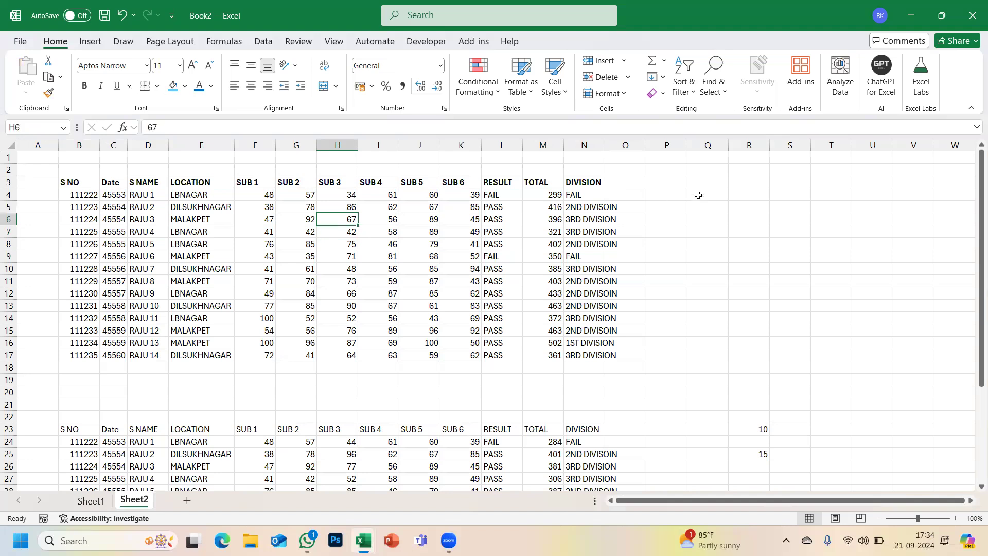
left_click(745, 182)
- Enter a 'SUB 3' heading in R3 followed by marks 78, 99 and 67 down column R
type("SU")
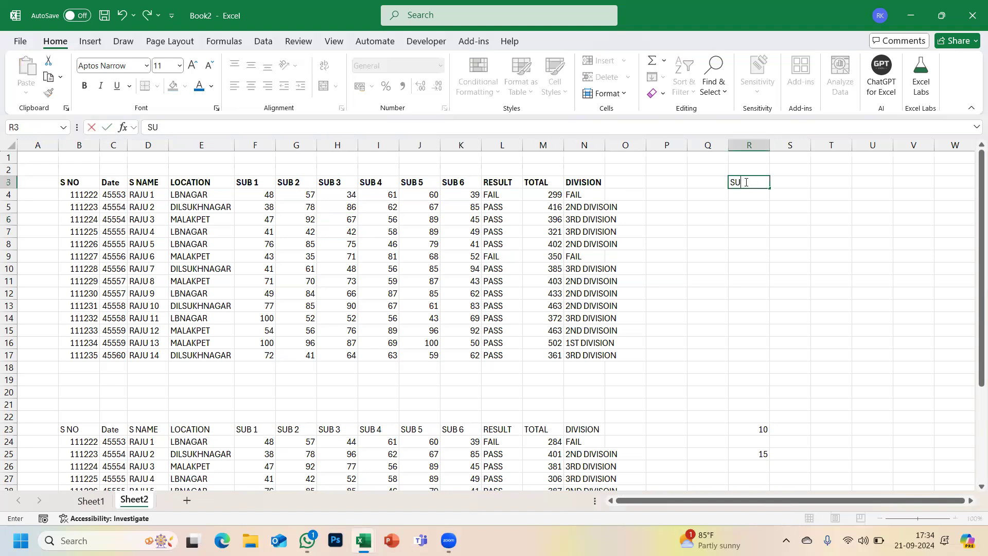
type("B 3")
key("Return")
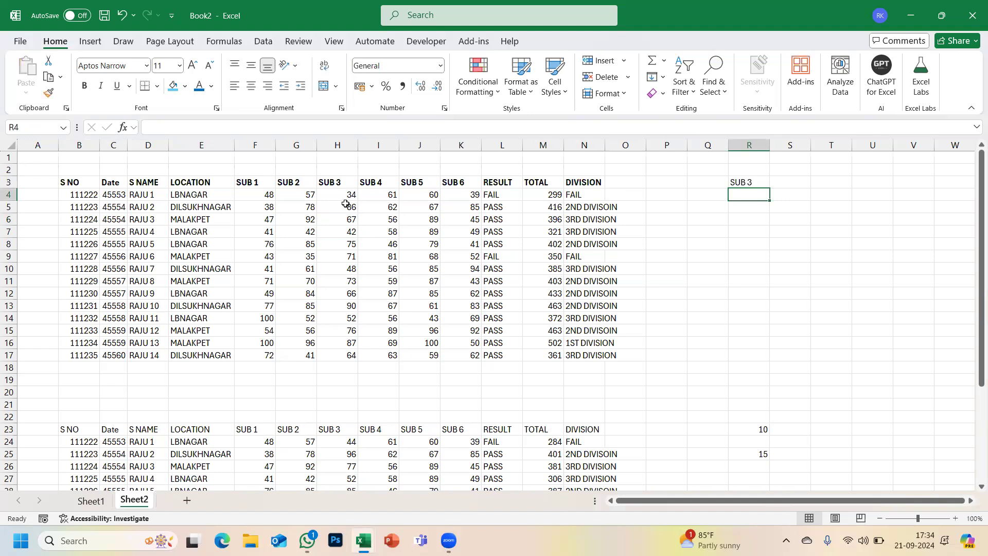
type("78")
key("Return")
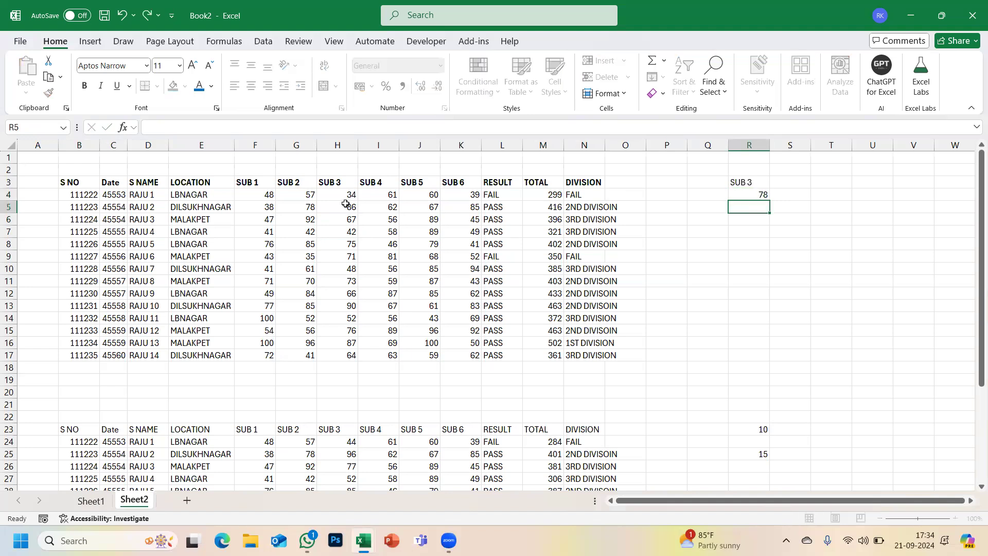
type("99")
key("Return")
key("Return")
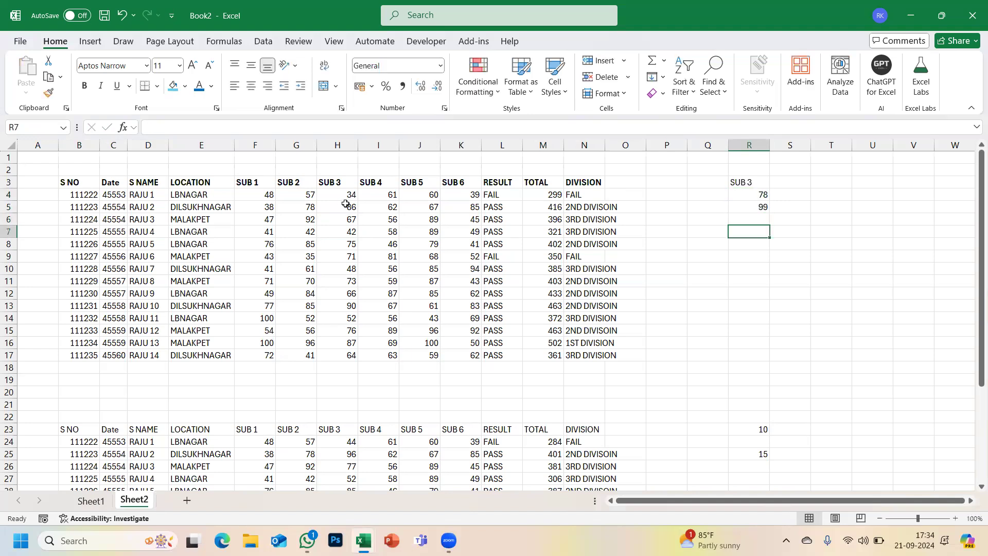
type("67")
key("Return")
key("Return")
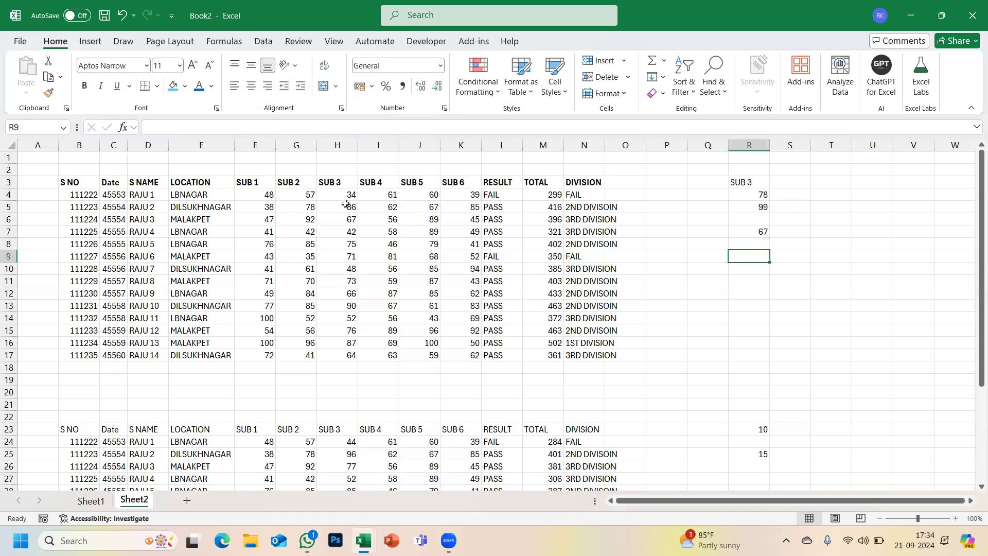
- Add marks 45, 65, 89, 33 and 100 further down column R, leaving some cells blank
type("435")
key("ctrl+Return")
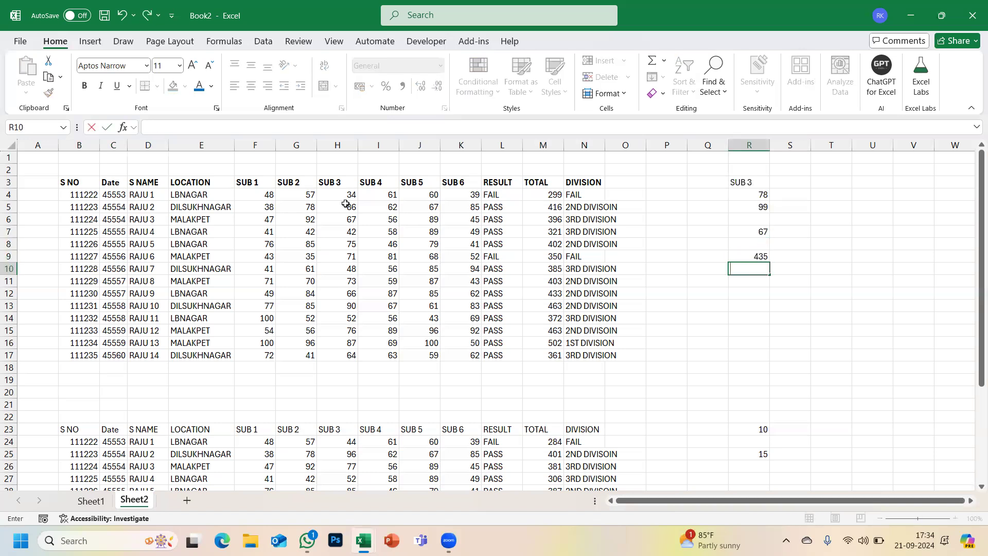
type("45")
key("Return")
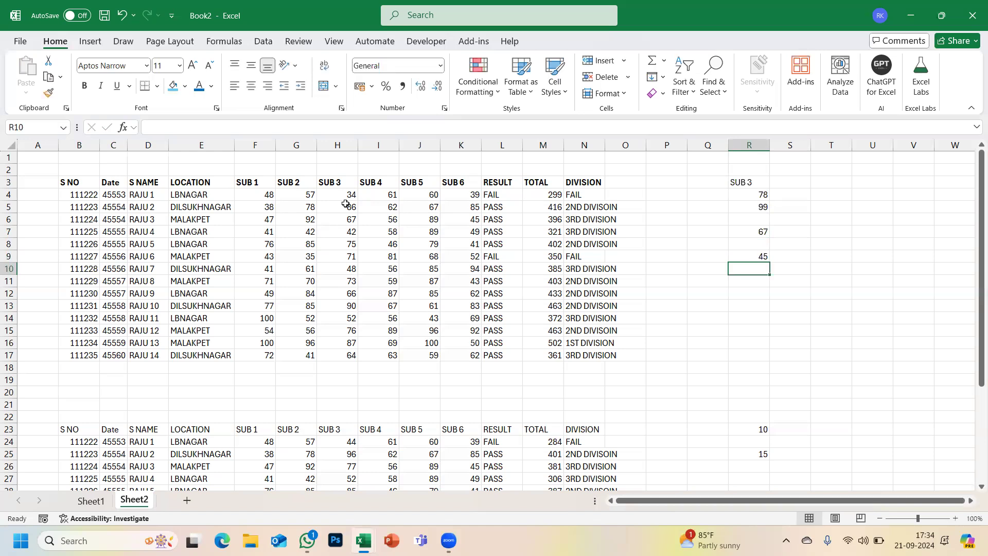
type("65")
key("Return")
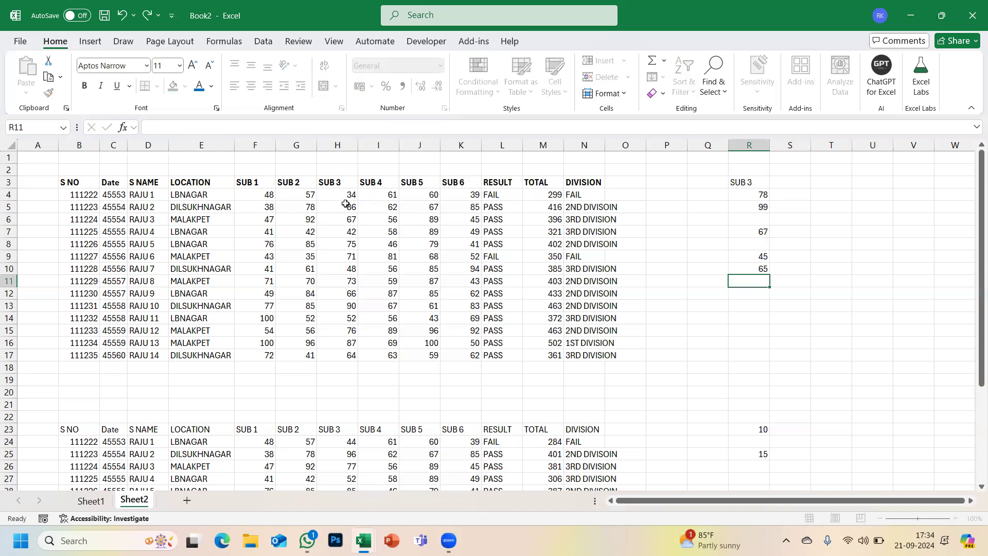
key("Return")
key("Return")
type("89")
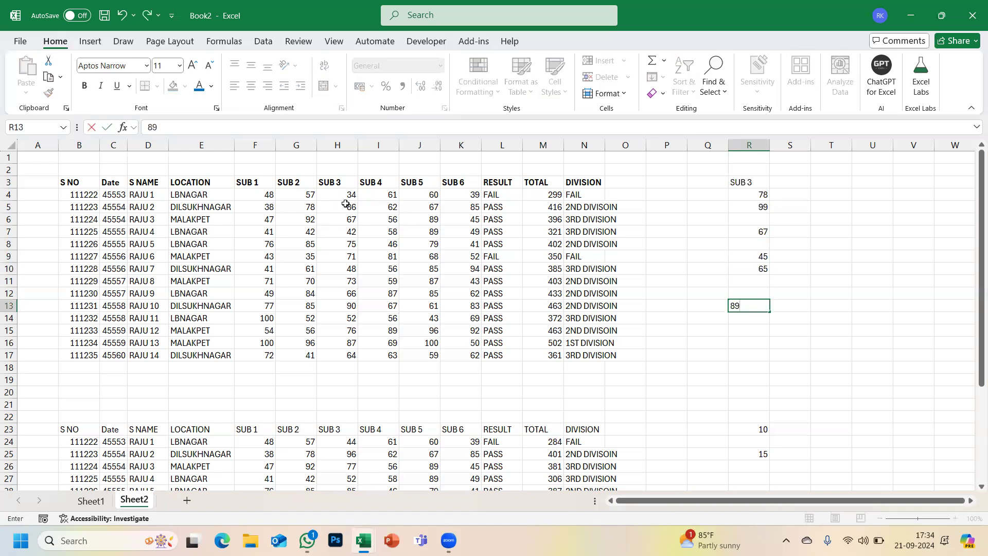
key("Return")
type("33")
key("Return")
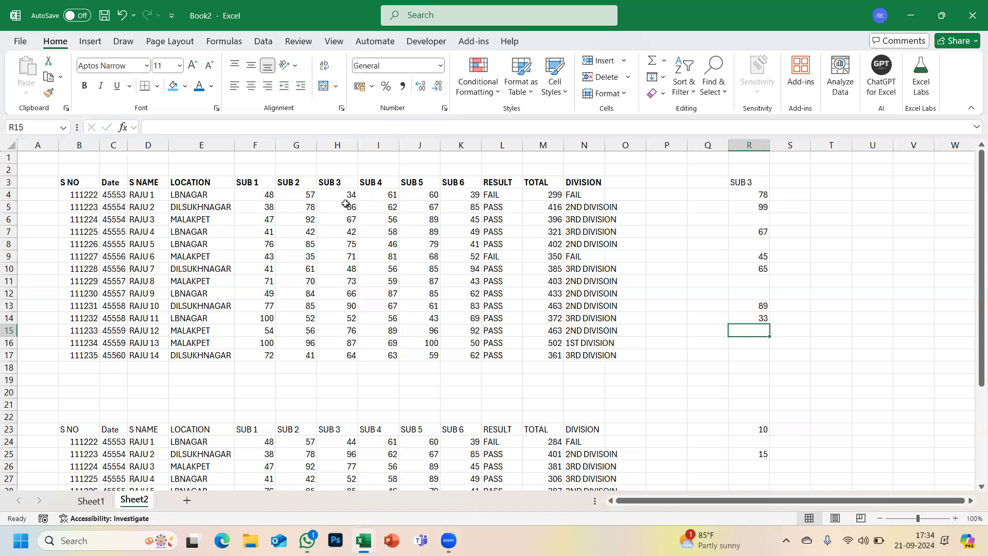
key("Return")
key("Return")
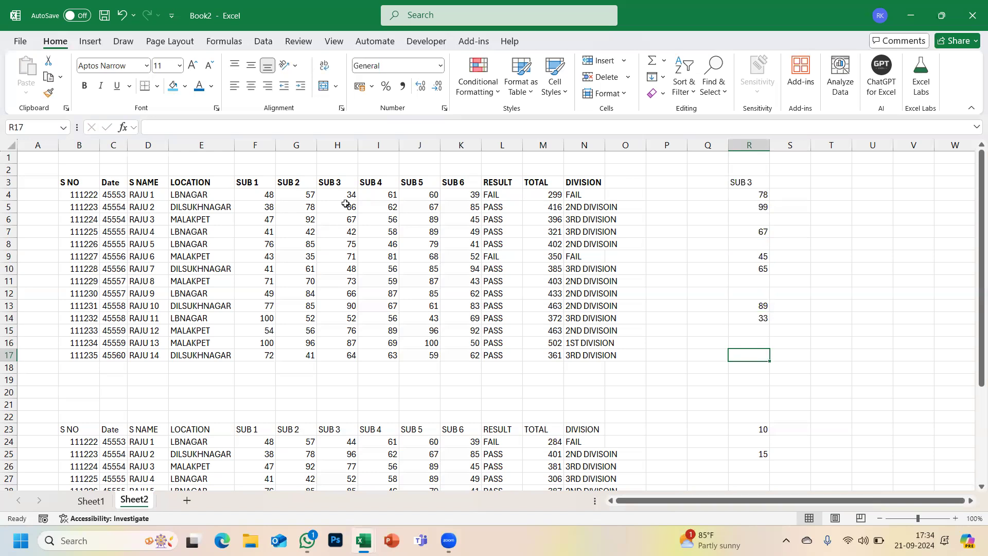
type("100")
key("Return")
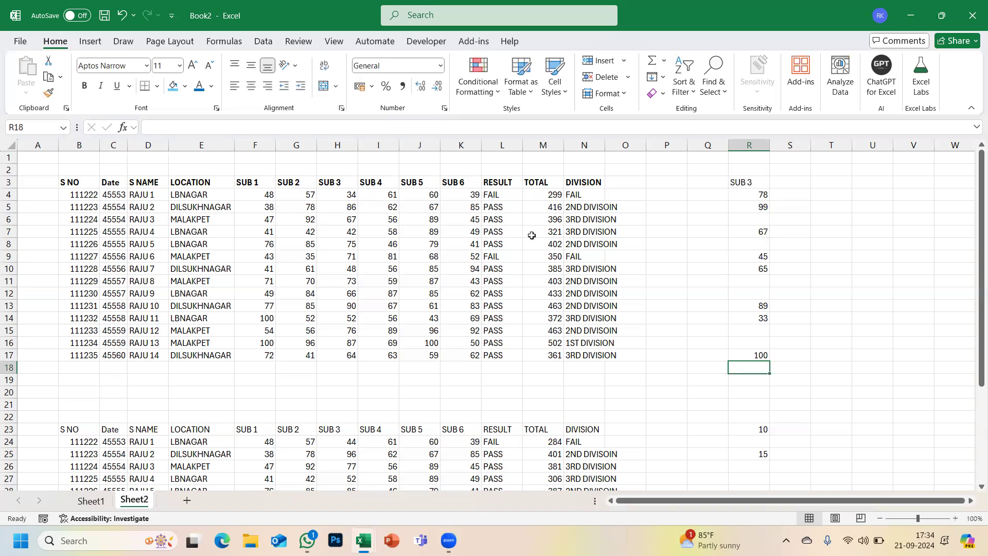
- Make the SUB 3 heading in R3 bold
left_click_drag(344, 195, 327, 355)
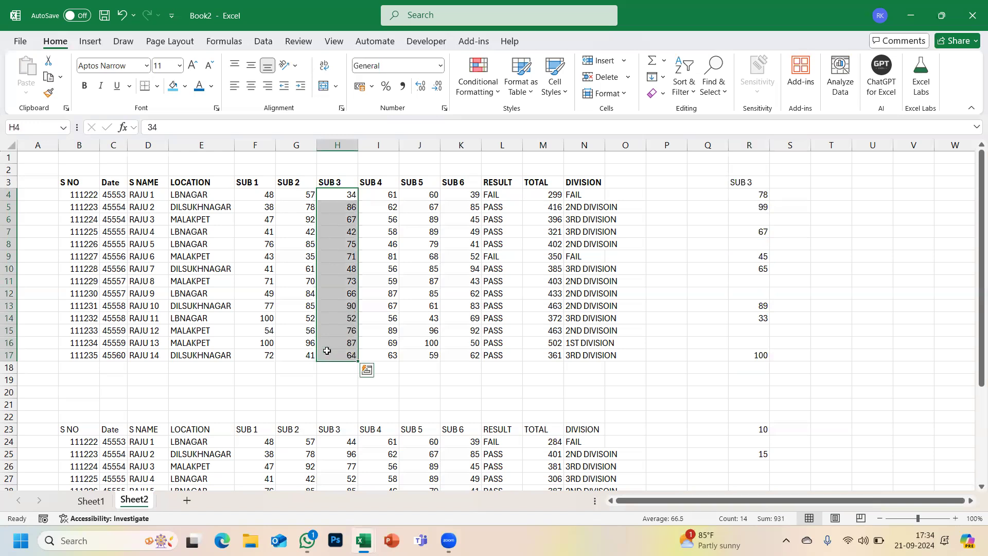
left_click(757, 194)
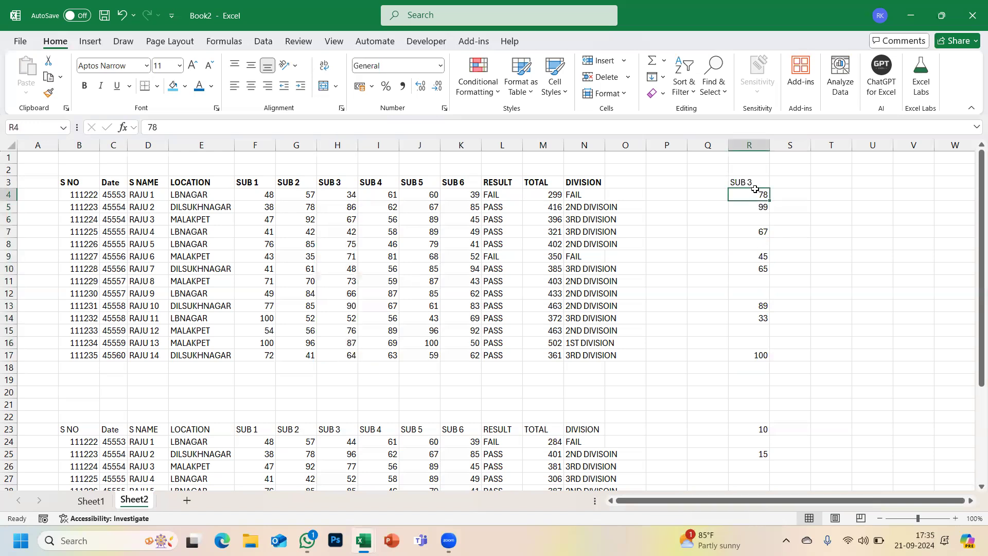
left_click(752, 181)
key("ctrl+b")
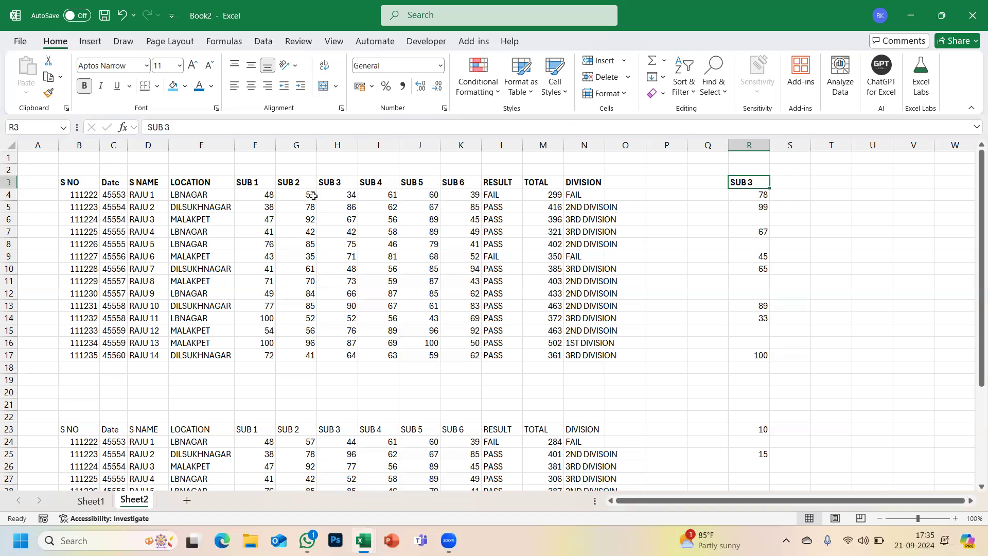
- Select the R4:R17 marks, open Quick Analysis with Ctrl+Q, then dismiss it
left_click_drag(750, 194, 754, 356)
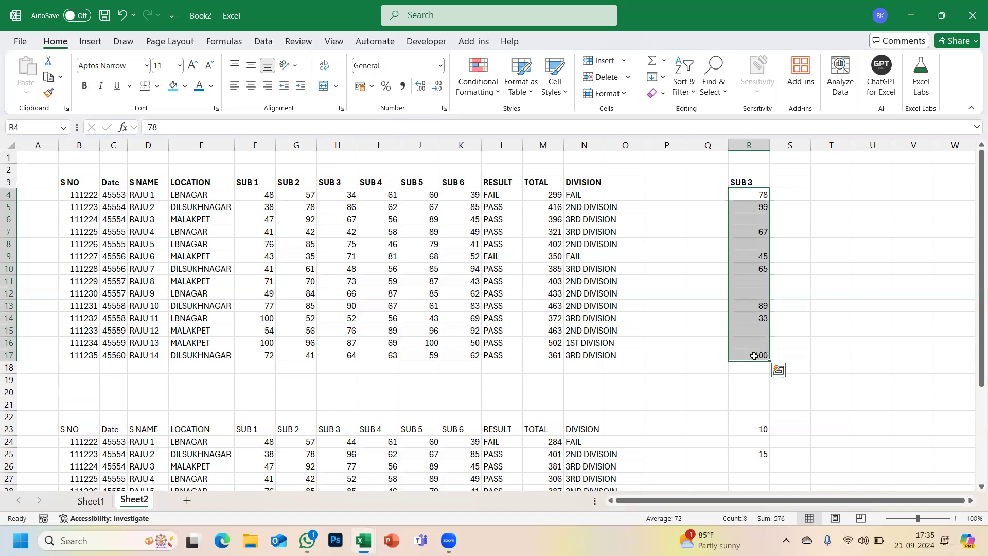
key("ctrl+q")
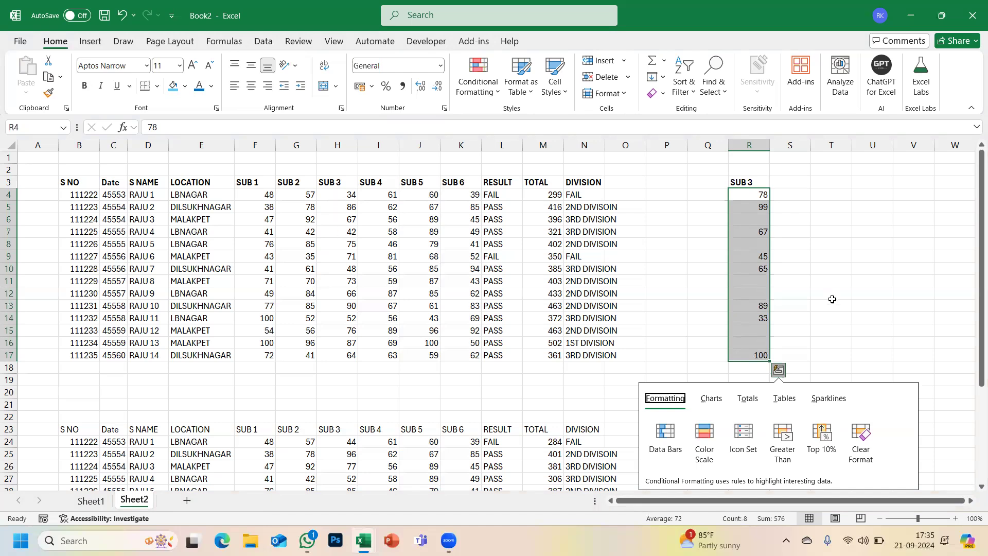
left_click(753, 220)
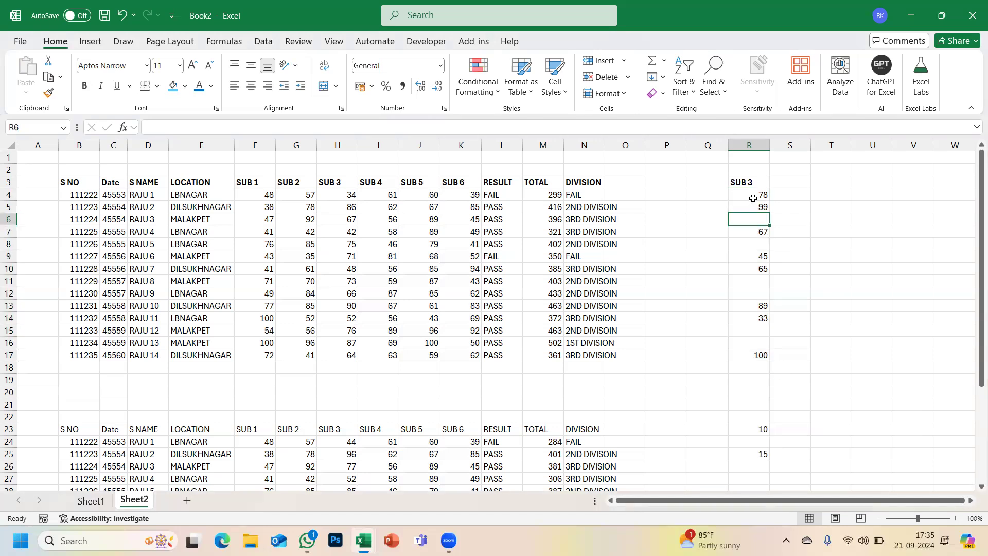
left_click_drag(752, 194, 756, 356)
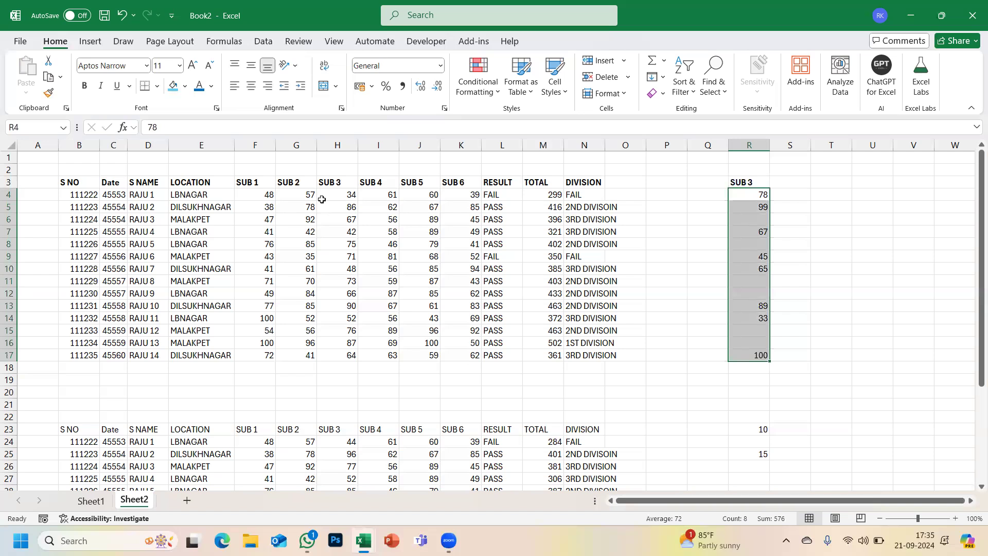
- Copy R4:R17, trial-paste it over H4:H17, then undo to restore column H
key("ctrl+c")
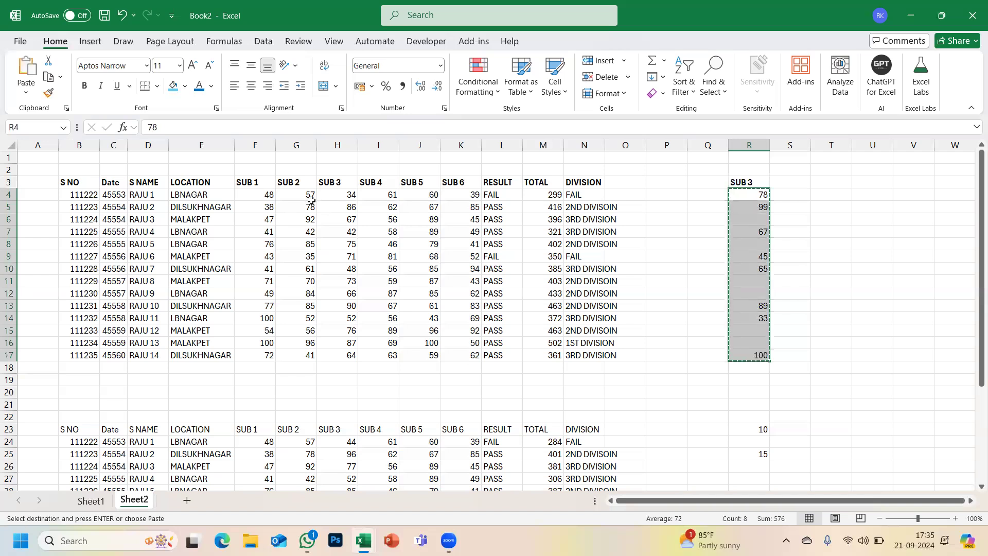
left_click(337, 194)
left_click_drag(338, 307, 336, 355)
key("ctrl+v")
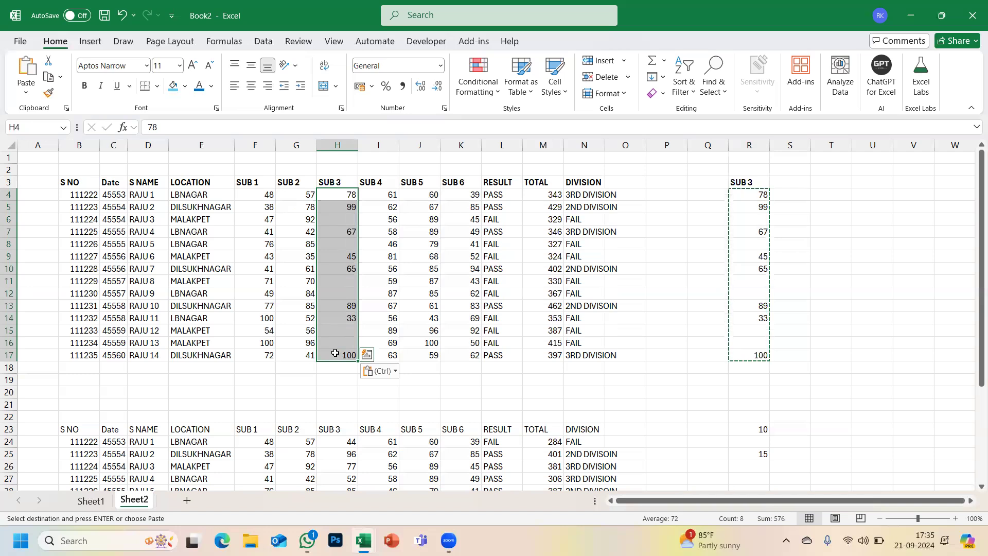
key("ctrl+z")
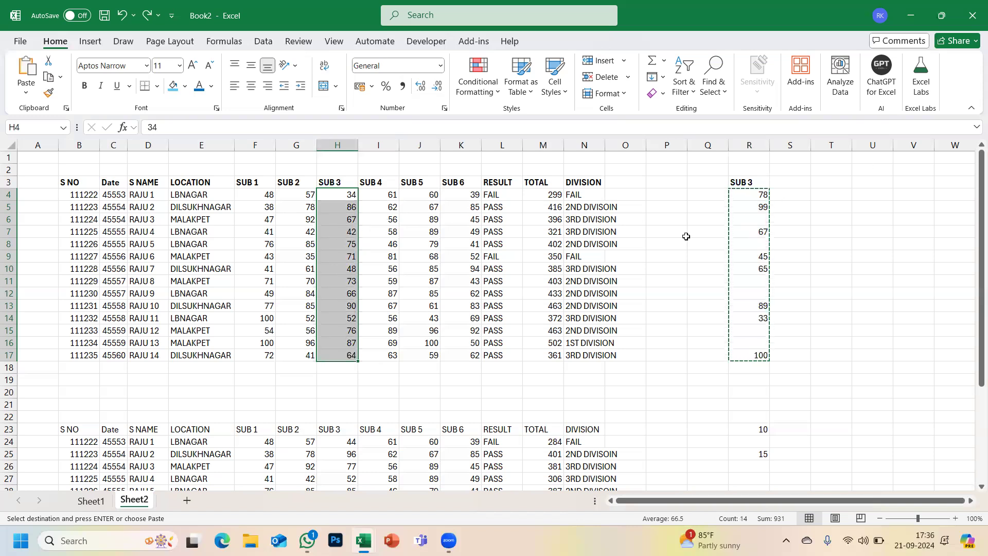
- Paste the column R marks into column H via Paste Special with Skip blanks
left_click(26, 96)
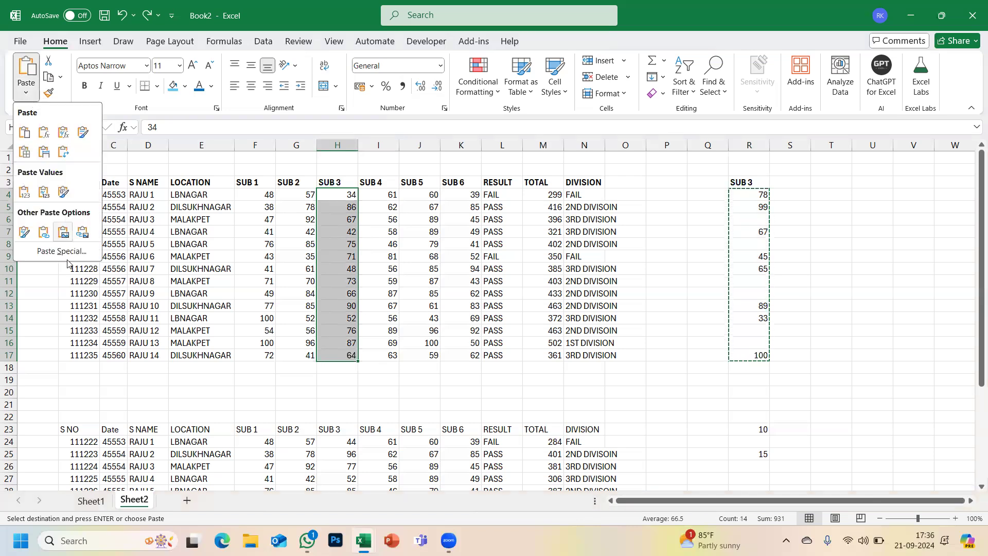
left_click(67, 256)
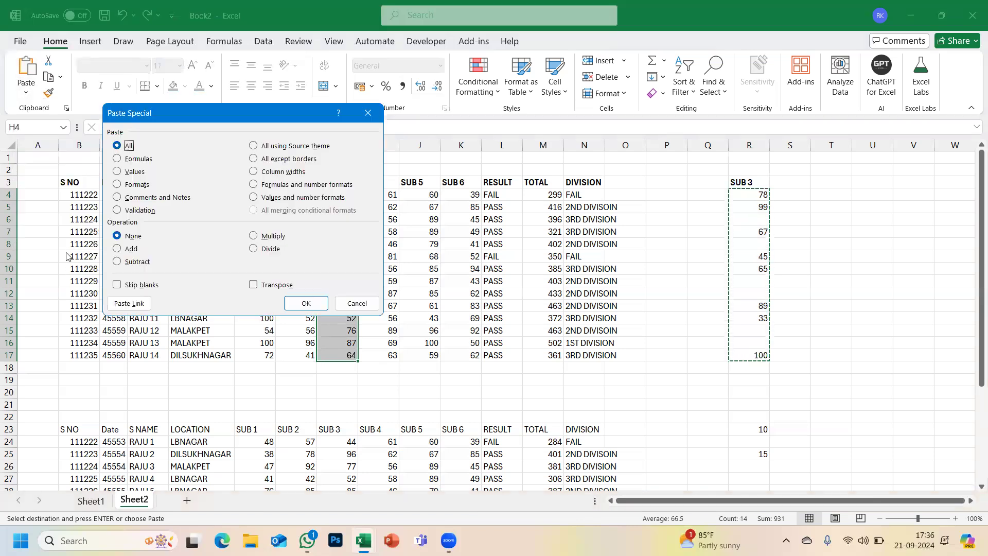
left_click(117, 285)
left_click_drag(251, 112, 165, 89)
left_click(225, 278)
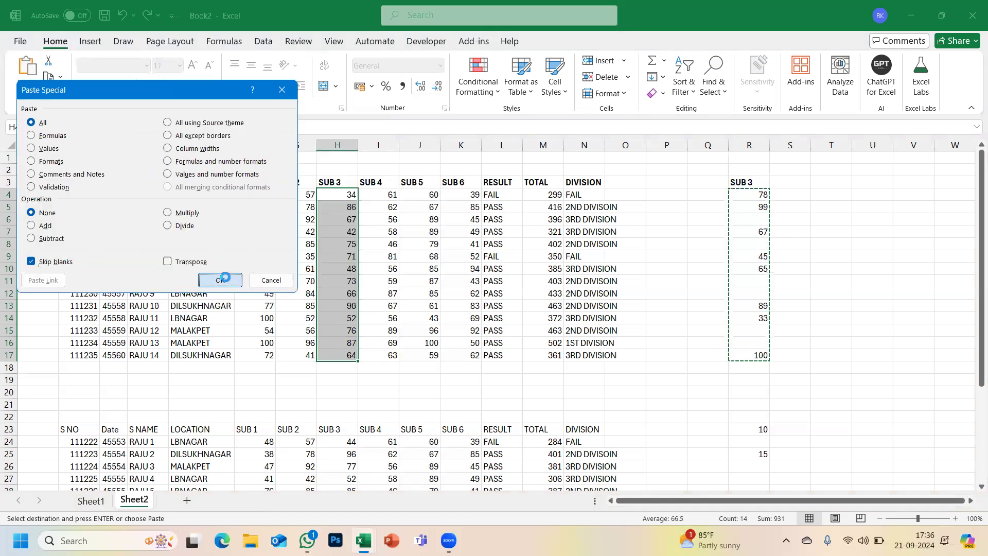
- Compare rows 4–10 against column R's marks, then cancel the copy marquee
left_click_drag(356, 194, 743, 191)
left_click_drag(350, 207, 763, 194)
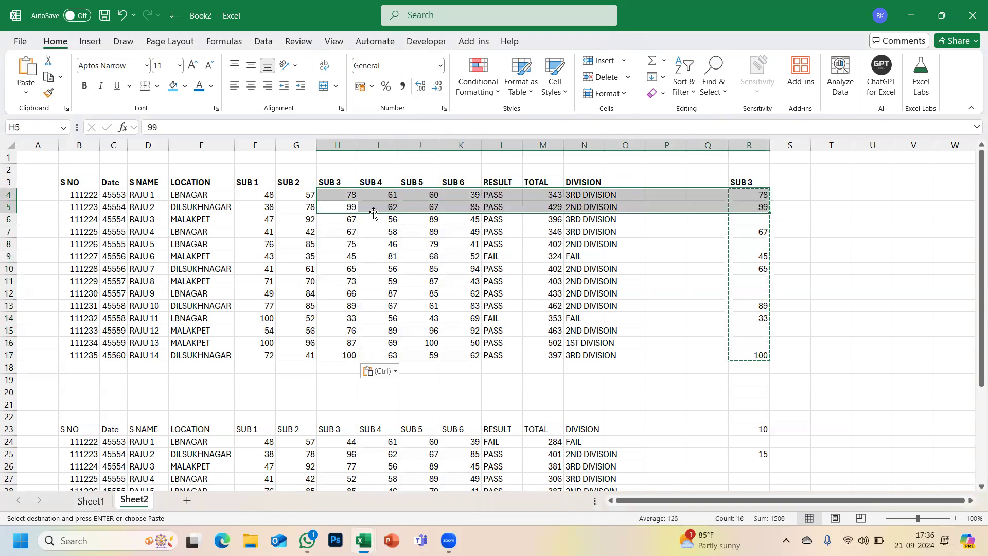
left_click(339, 220)
left_click_drag(339, 236, 759, 228)
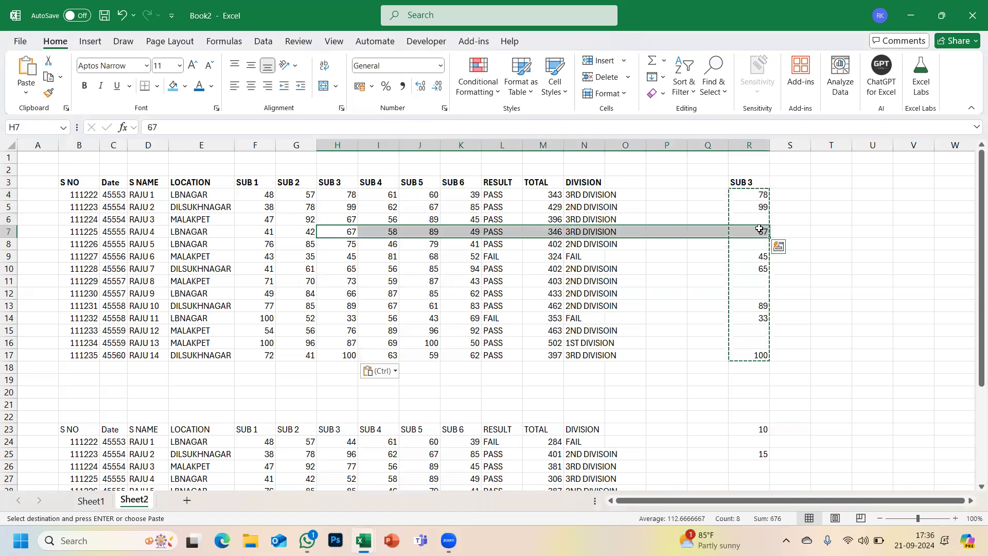
left_click(763, 273)
left_click_drag(681, 257, 305, 258)
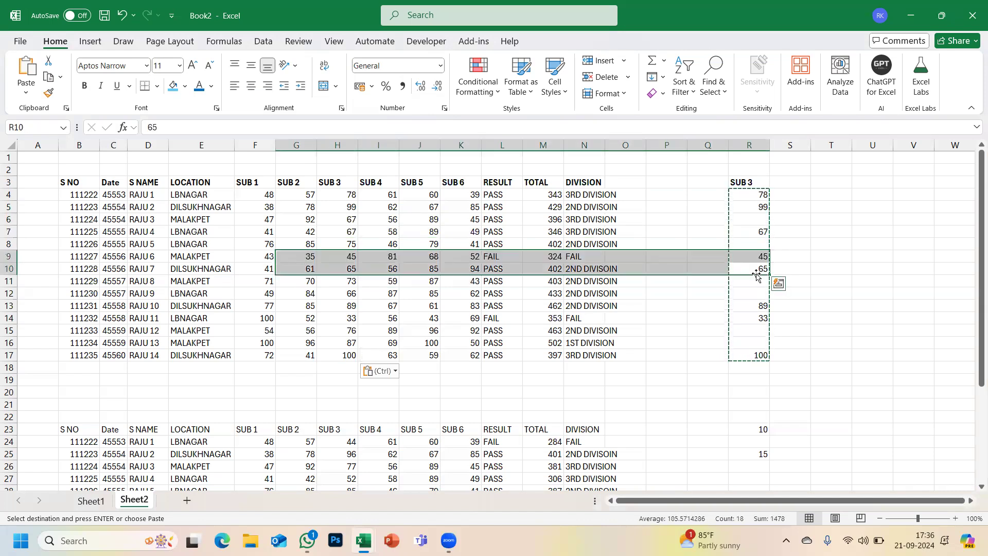
key("Escape")
left_click(795, 251)
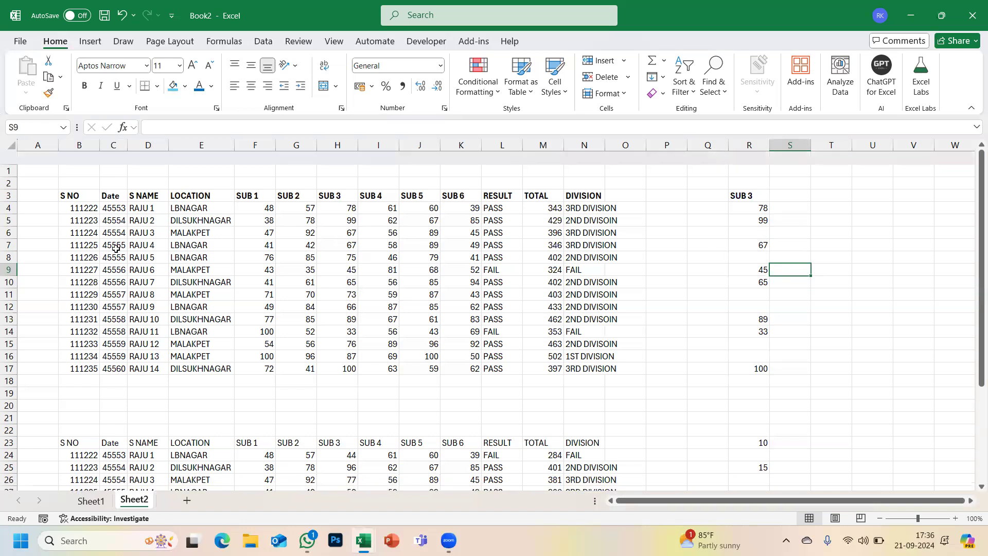
left_click_drag(66, 182, 599, 355)
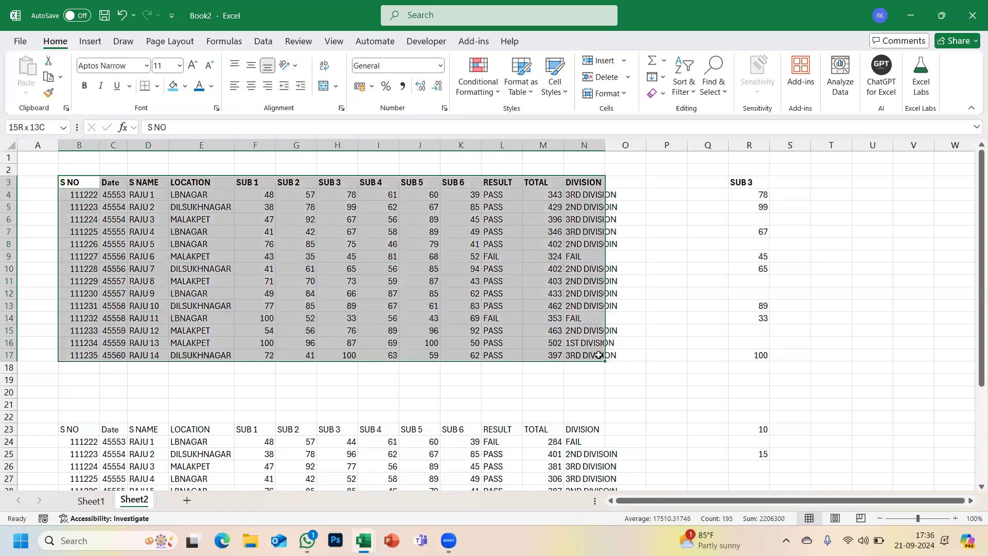
key("ctrl+c")
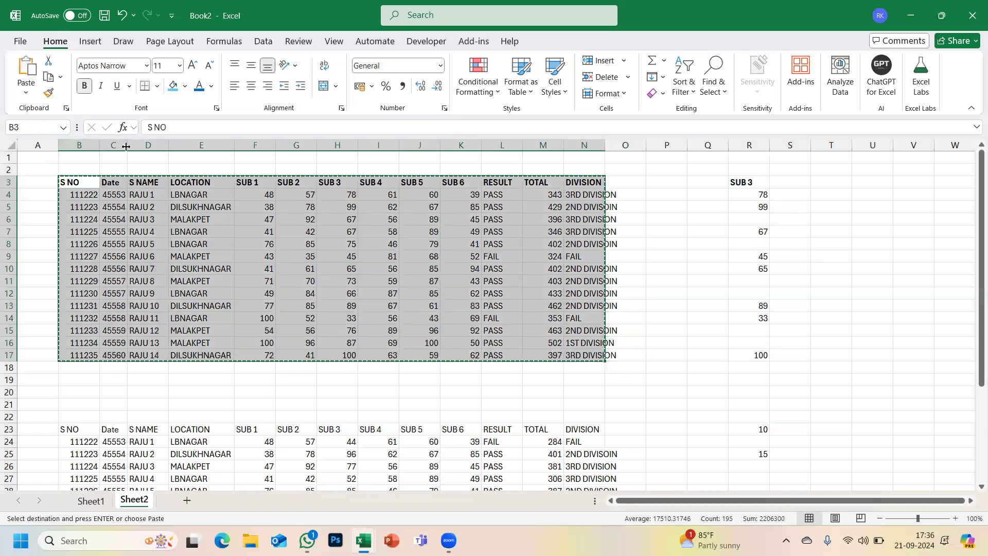
left_click(26, 92)
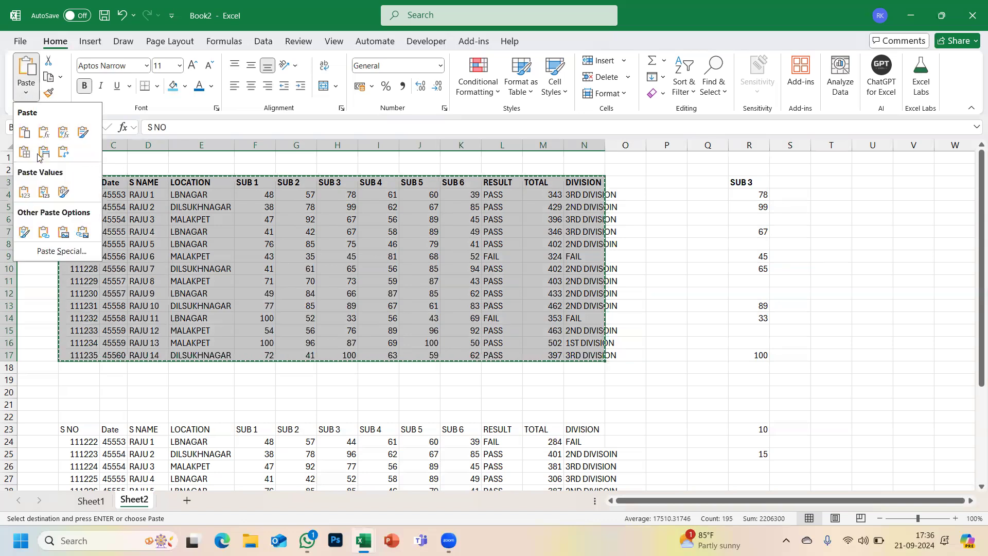
left_click(58, 250)
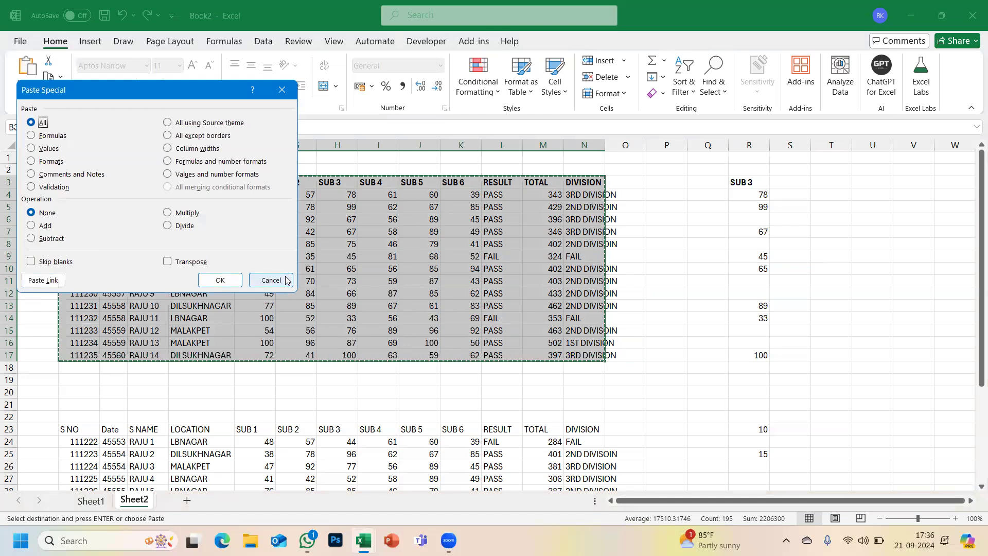
left_click(272, 286)
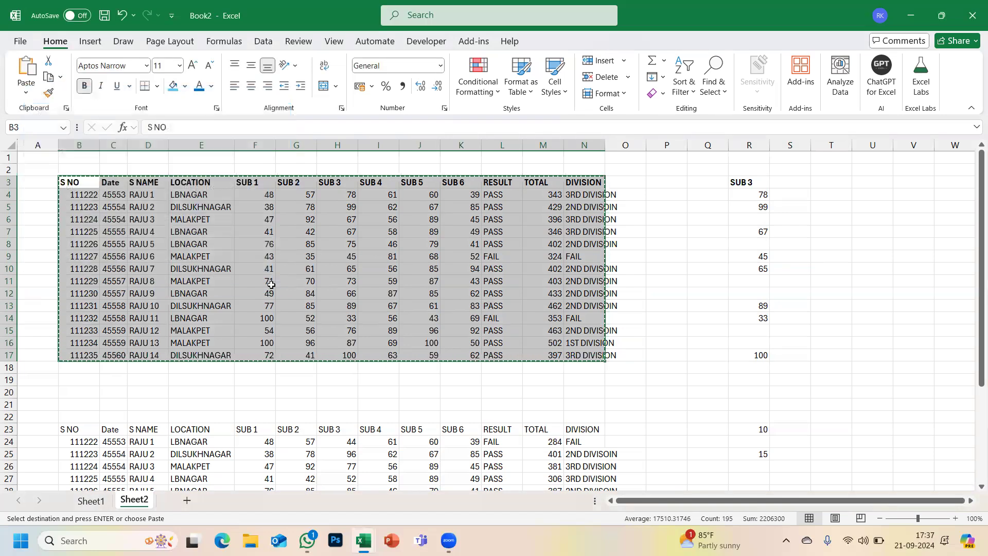
key("Escape")
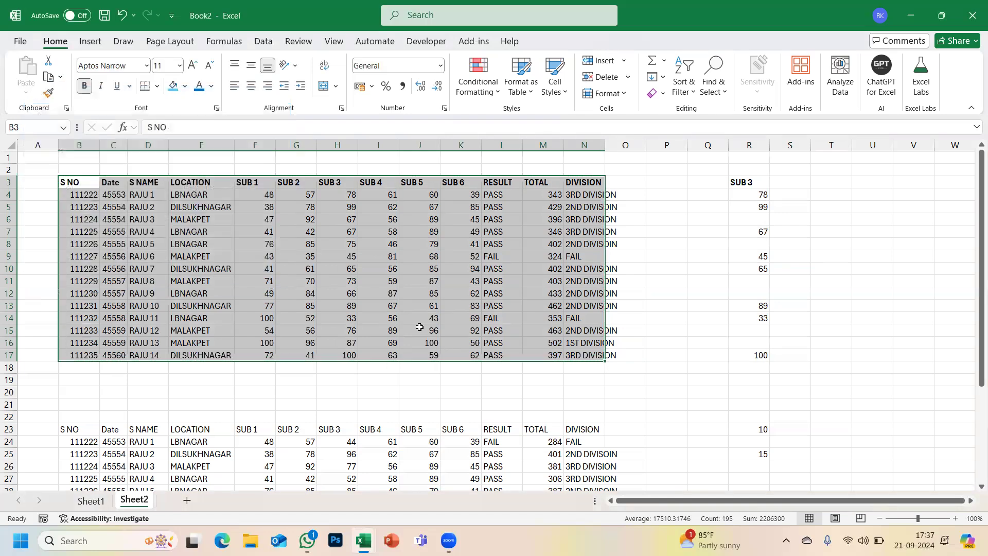
left_click(973, 15)
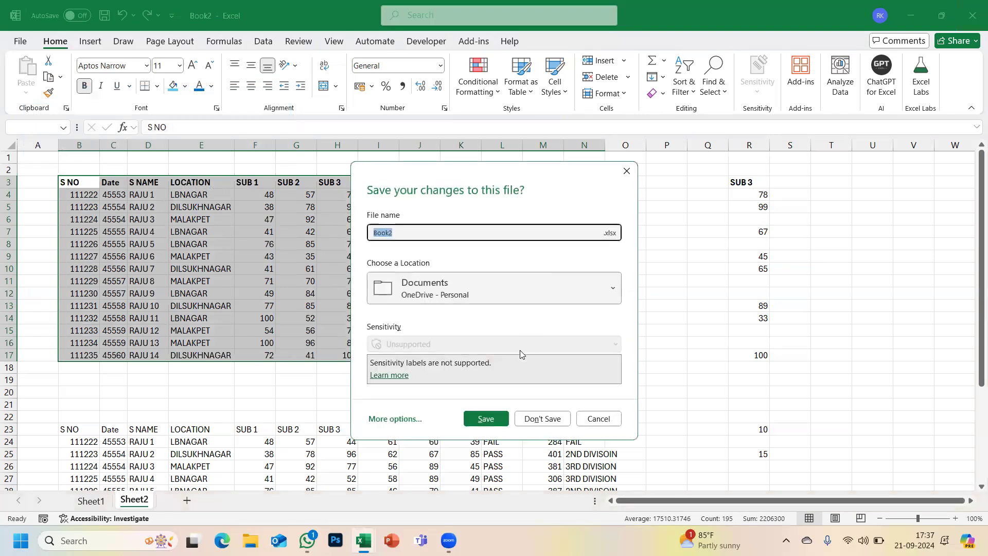
- Close Book2 without saving and return to Book 4
left_click(527, 418)
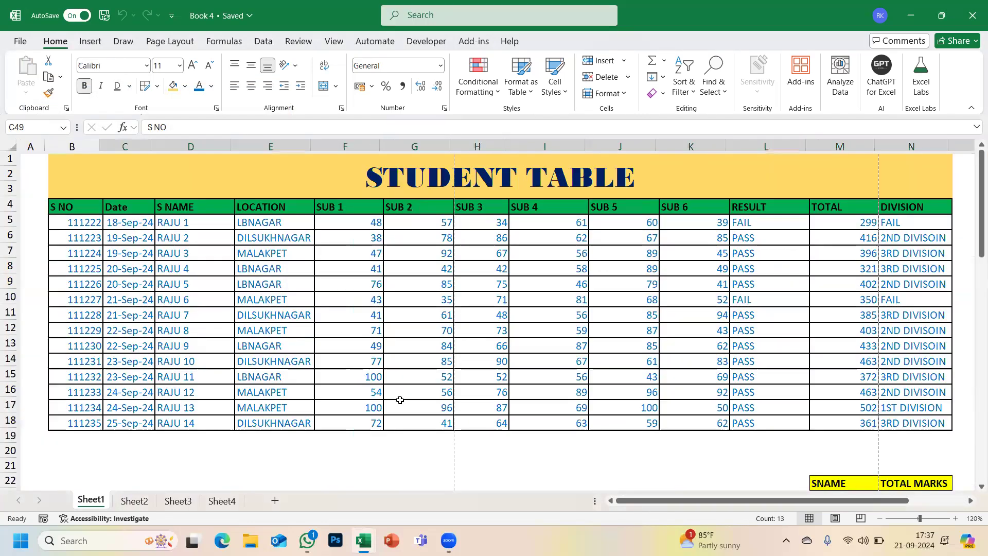
key("ctrl+w")
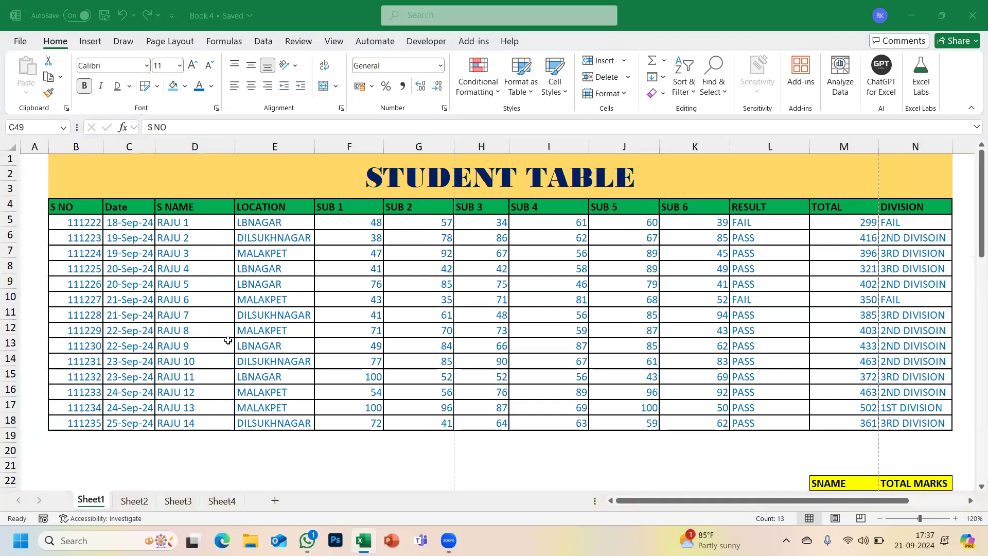
key("ctrl+w")
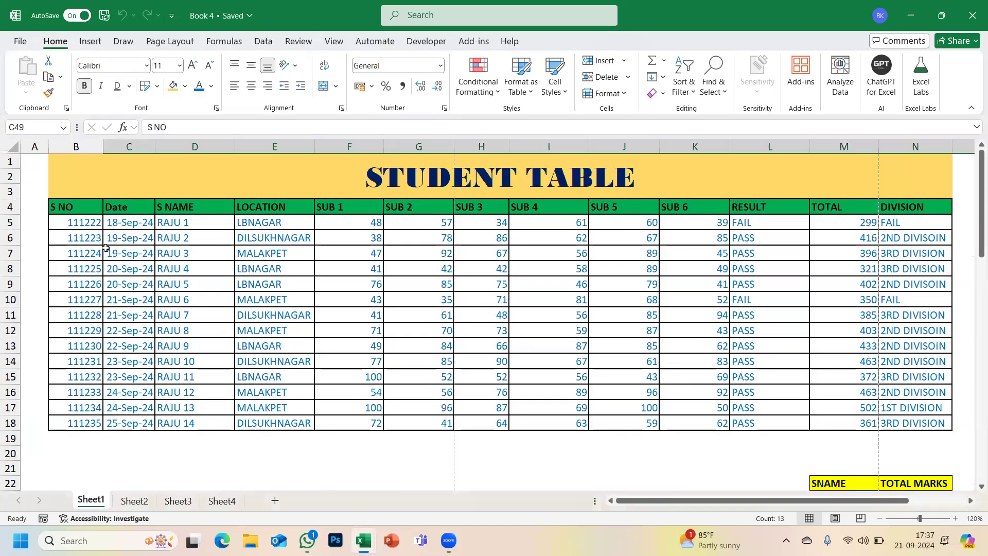
- Copy Book 4's student table B4:N18 and switch to the blank Book3
left_click_drag(499, 287, 898, 416)
key("ctrl+c")
key("alt+Tab")
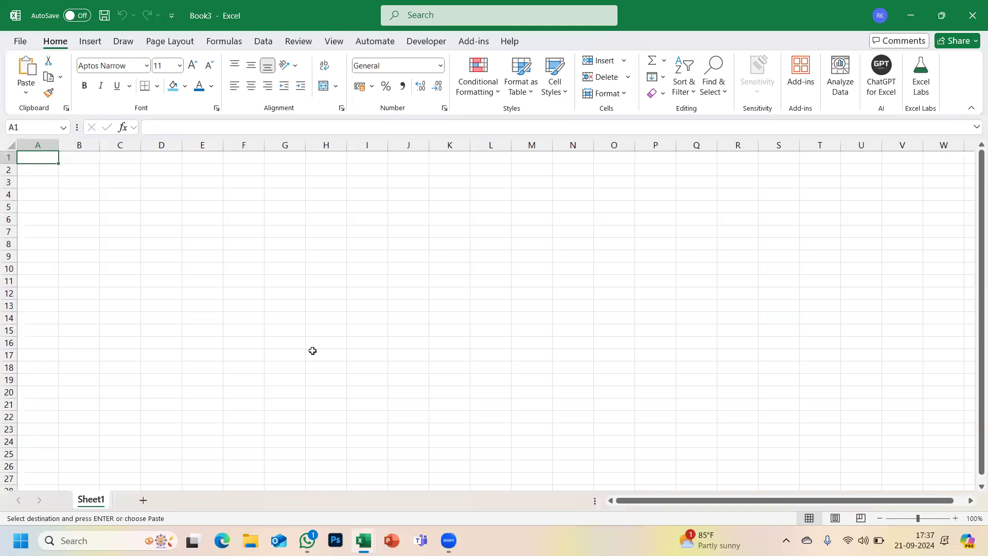
- Paste the student table into Book3 at C4 as links to Book 4 using Paste Link
left_click(112, 196)
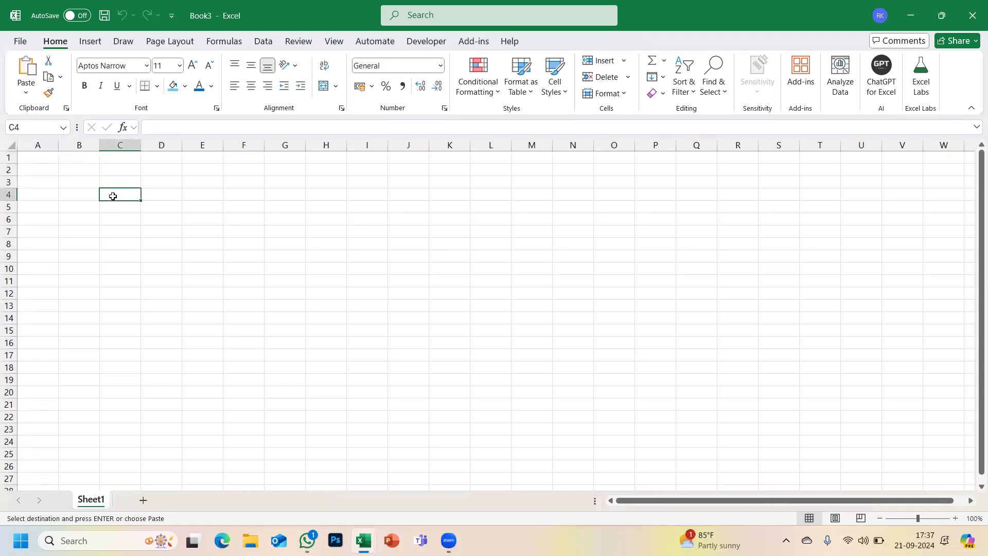
left_click(28, 92)
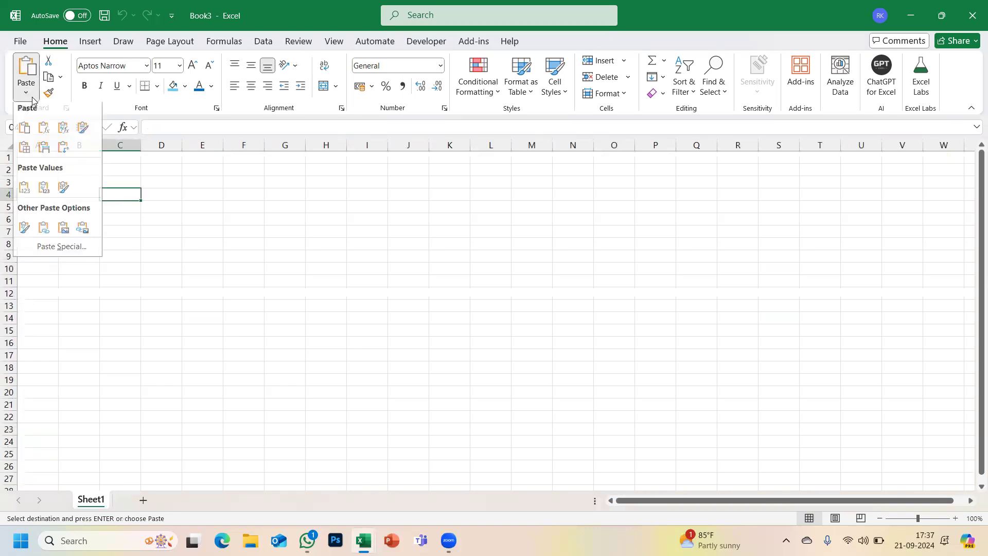
left_click(48, 256)
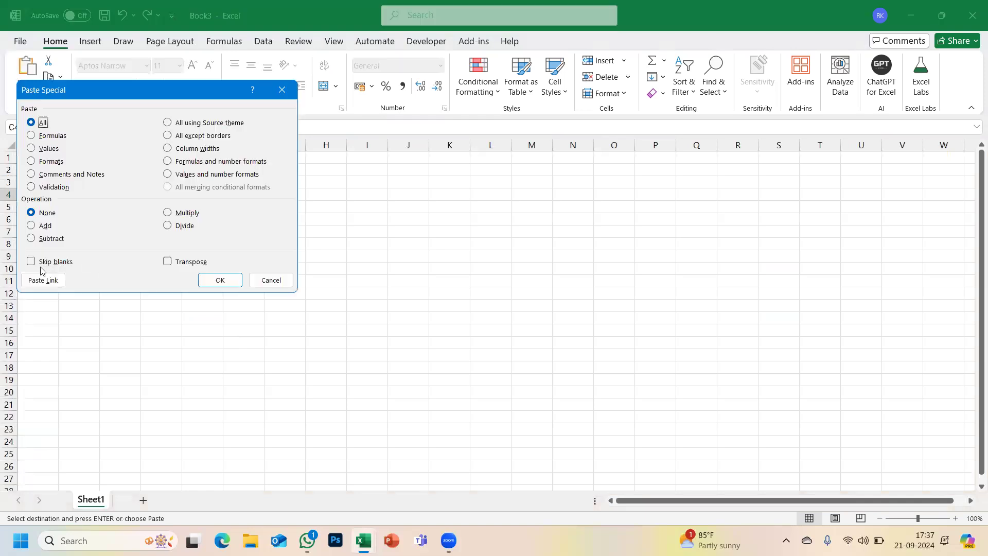
left_click(41, 280)
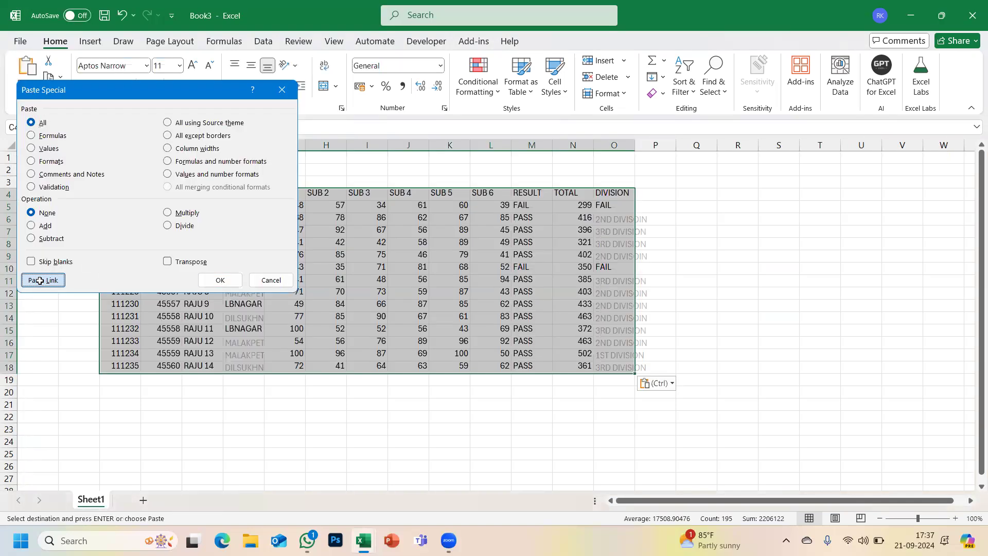
left_click(145, 280)
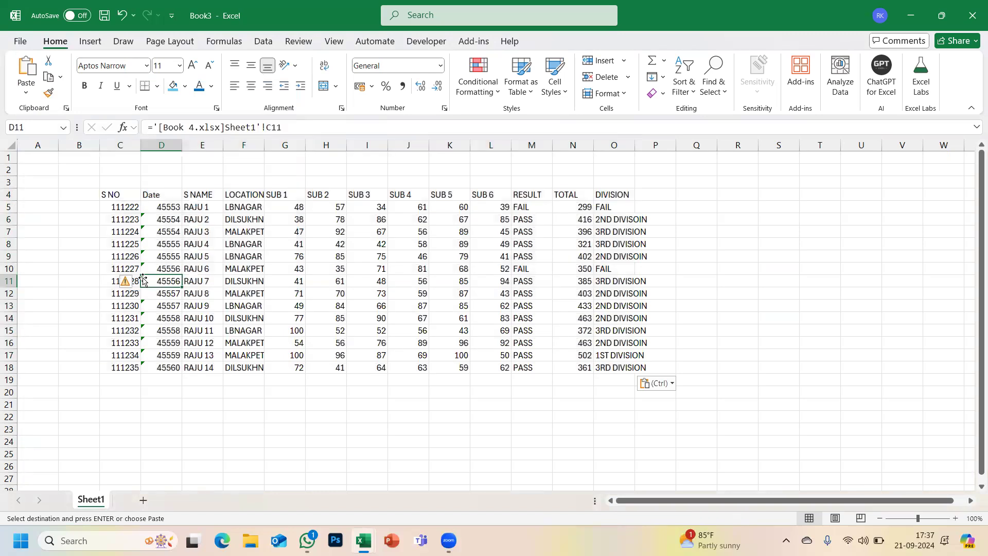
- Compare Book3's linked data with Book 4, ending in Book 4 with the copy marquee cleared
key("alt+Tab")
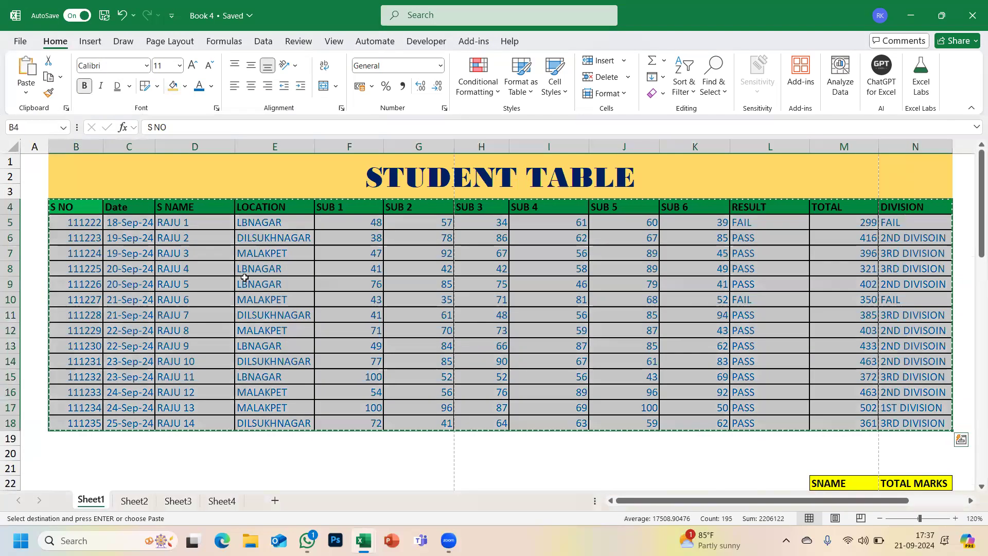
key("alt")
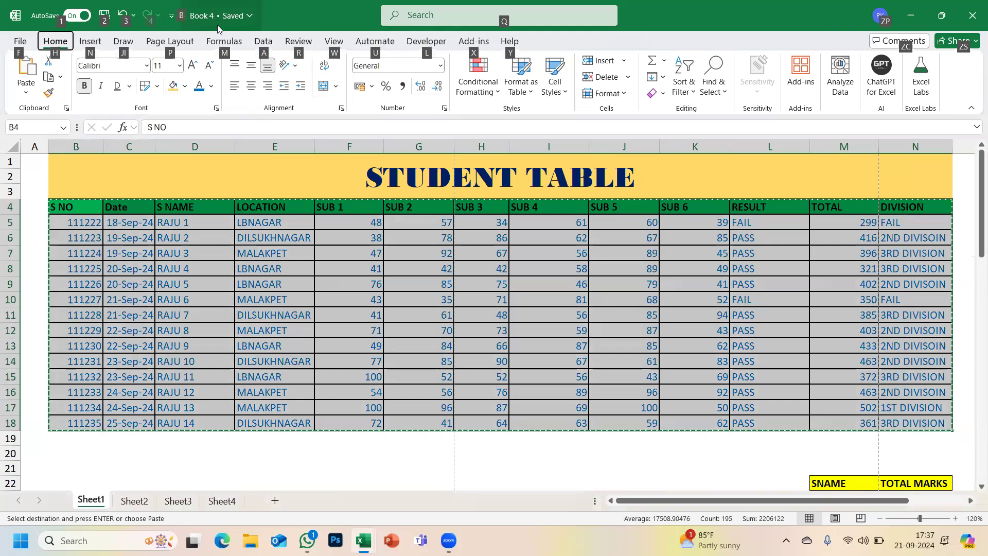
key("alt+Tab")
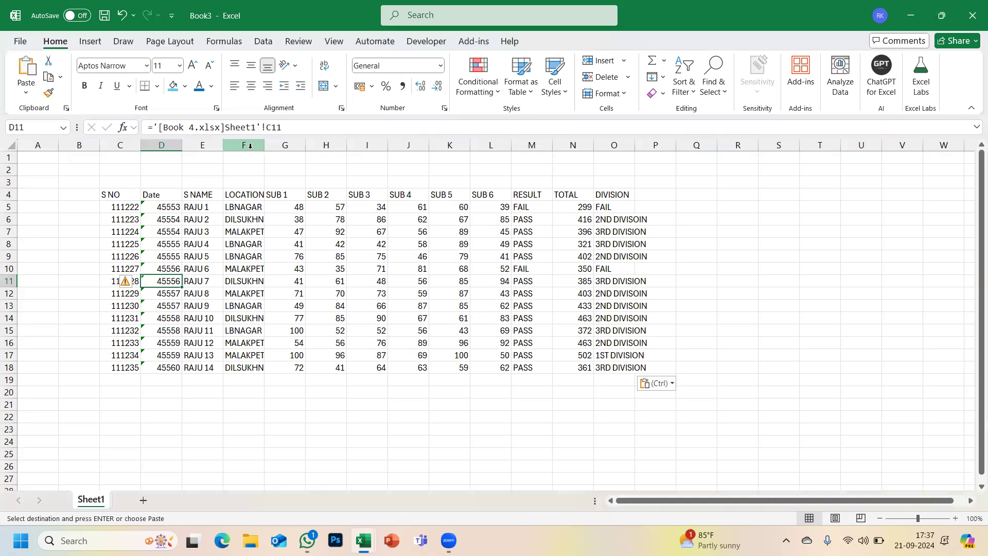
key("alt+Tab")
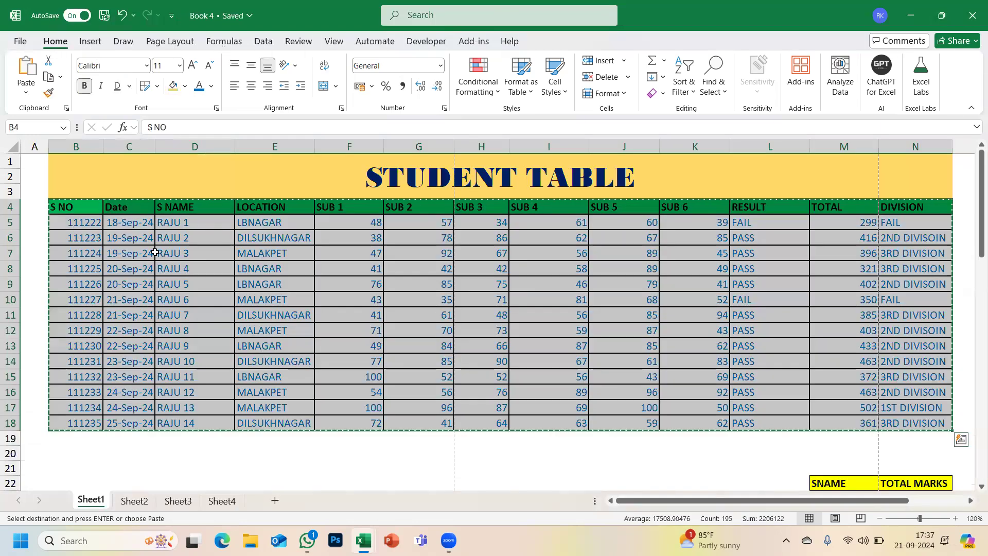
key("Escape")
- Delete the student names in D5:D9 and confirm Book3's linked cells show 0
left_click_drag(169, 225, 175, 291)
key("Delete")
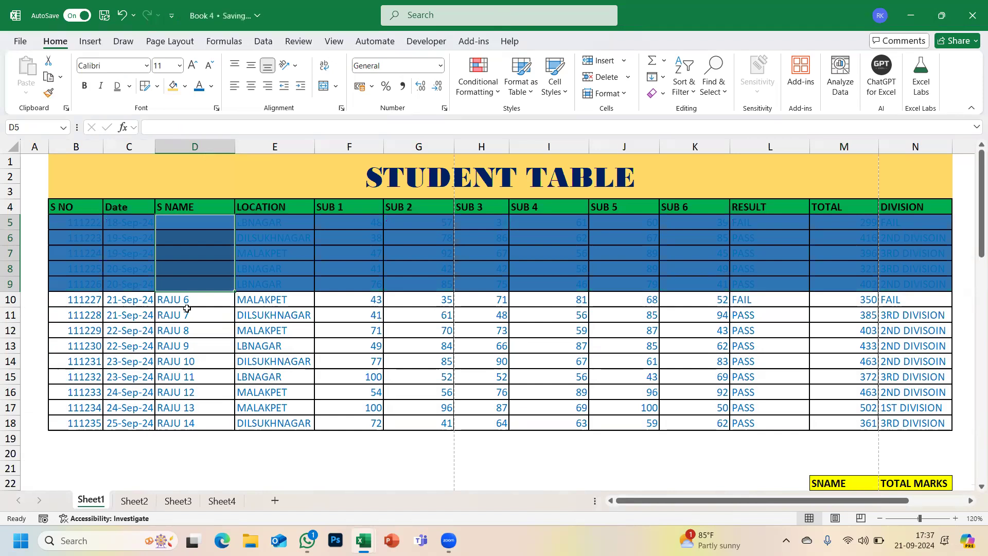
key("alt+Tab")
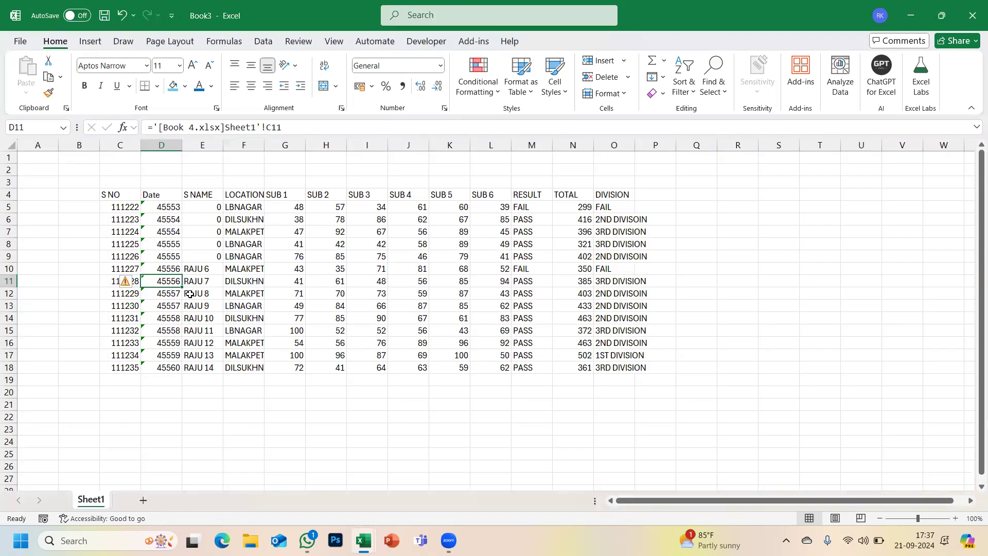
left_click_drag(210, 208, 205, 256)
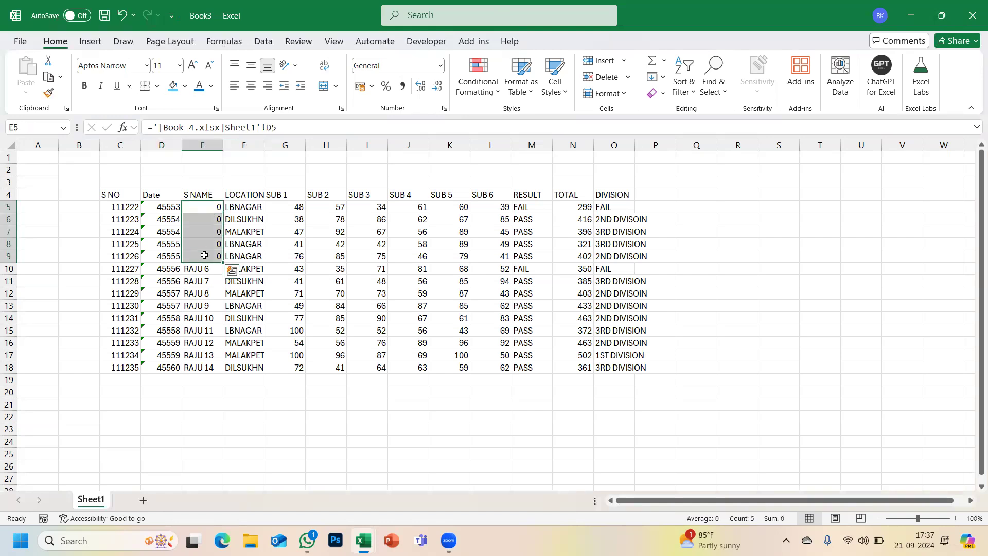
key("alt+Tab")
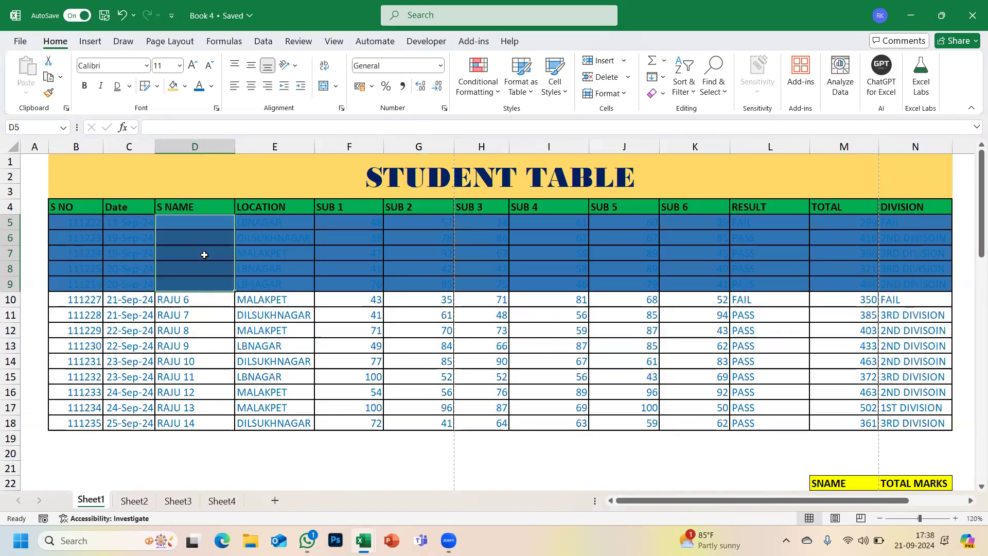
- Undo the deletion to restore RAJU 1–5 in D5:D9
key("ctrl+z")
left_click(294, 304)
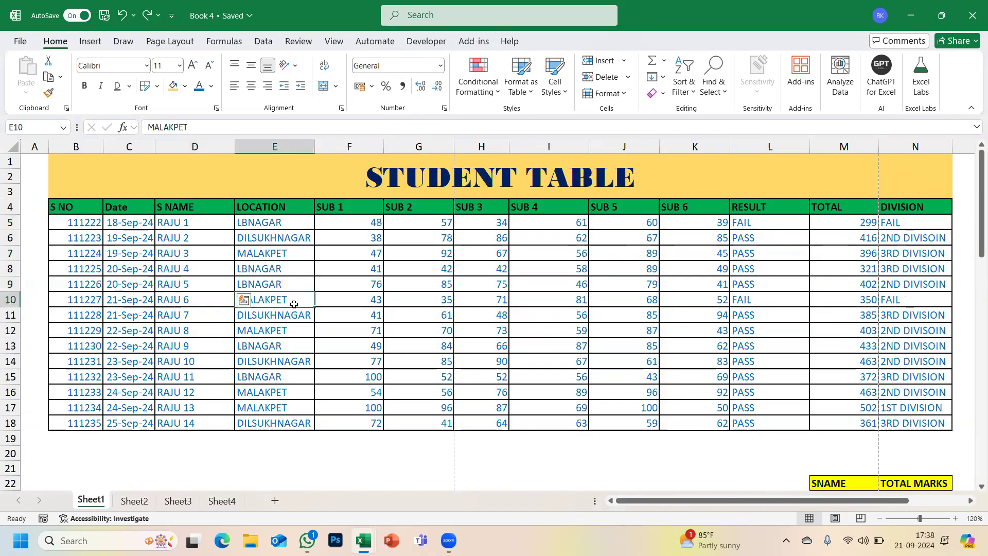
key("alt")
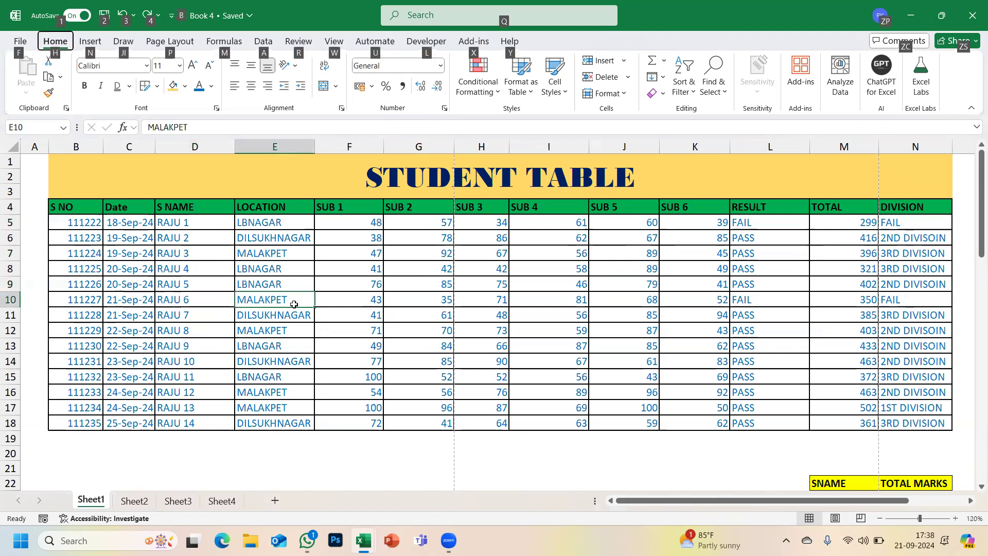
key("Escape")
scroll(99, 279, "down", 5)
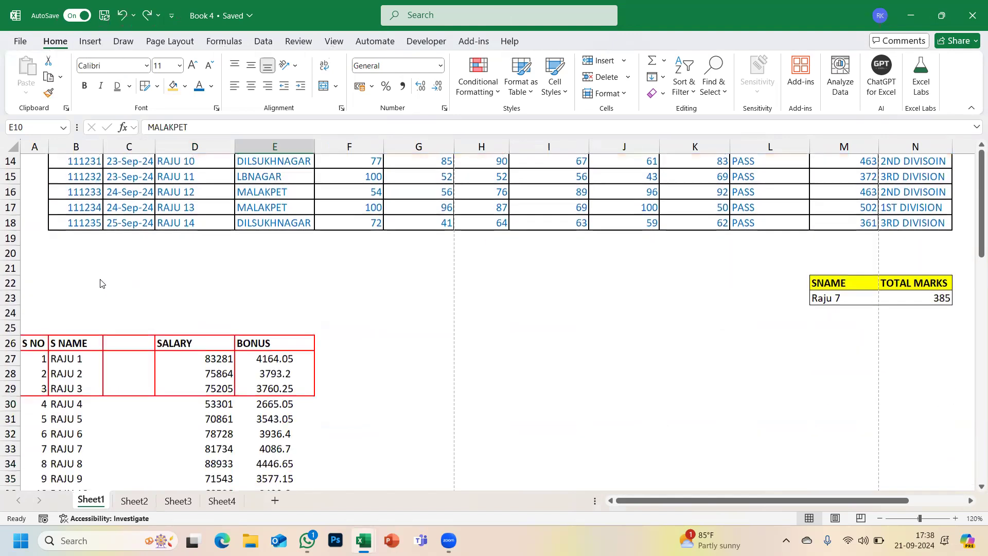
scroll(99, 278, "down", 3)
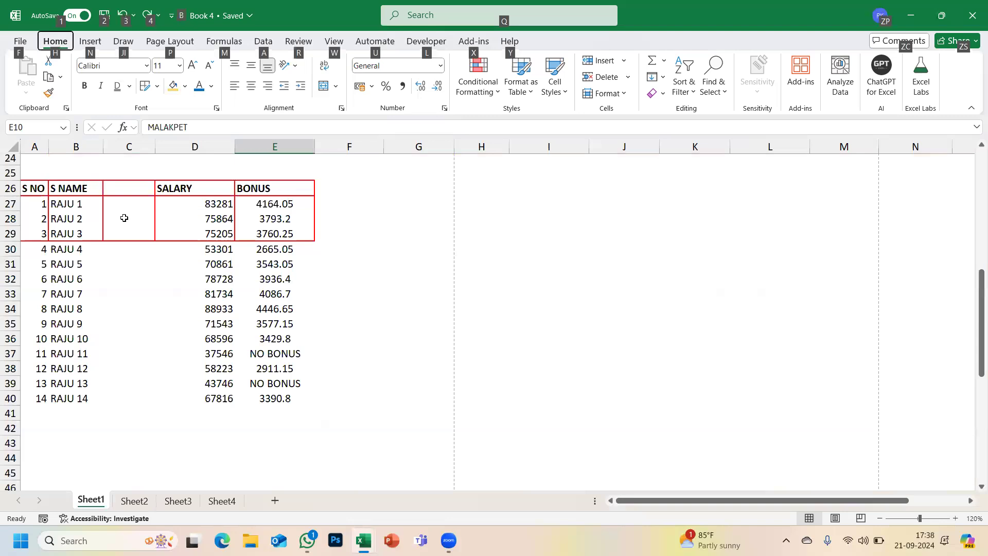
scroll(124, 218, "down", 4)
key("alt")
scroll(124, 218, "down", 3)
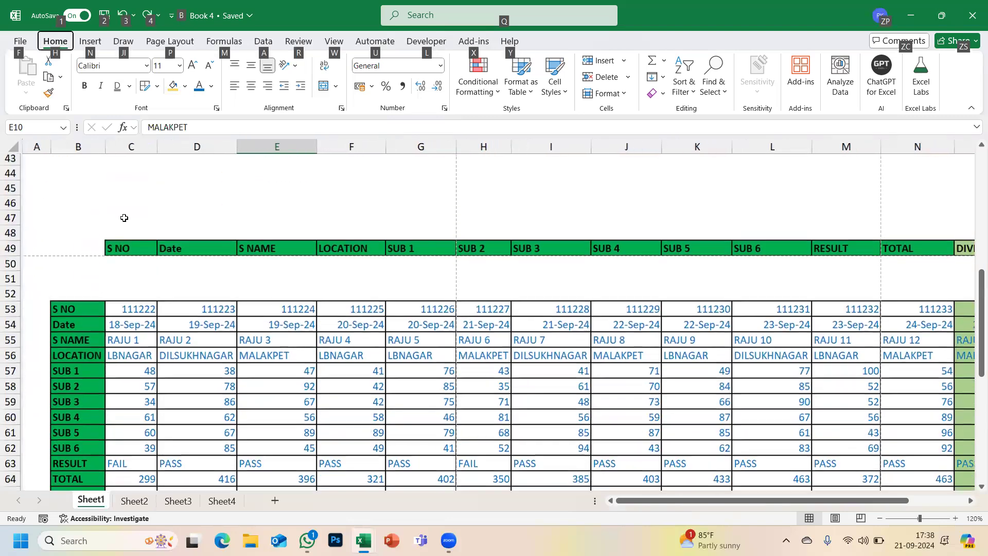
scroll(126, 210, "up", 15)
- Copy the student table B4:N18 again and switch to Book3
left_click_drag(77, 206, 902, 419)
key("ctrl+c")
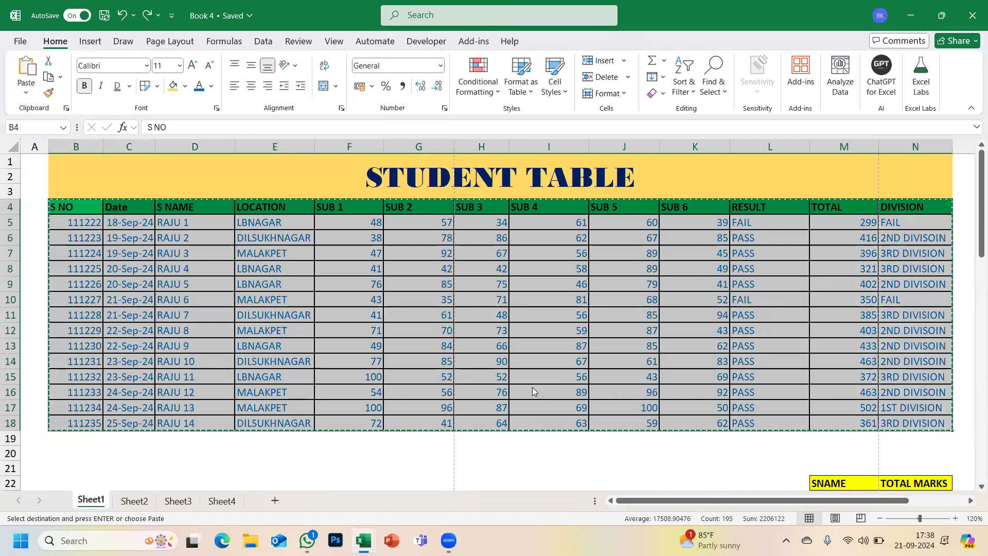
key("alt+Tab")
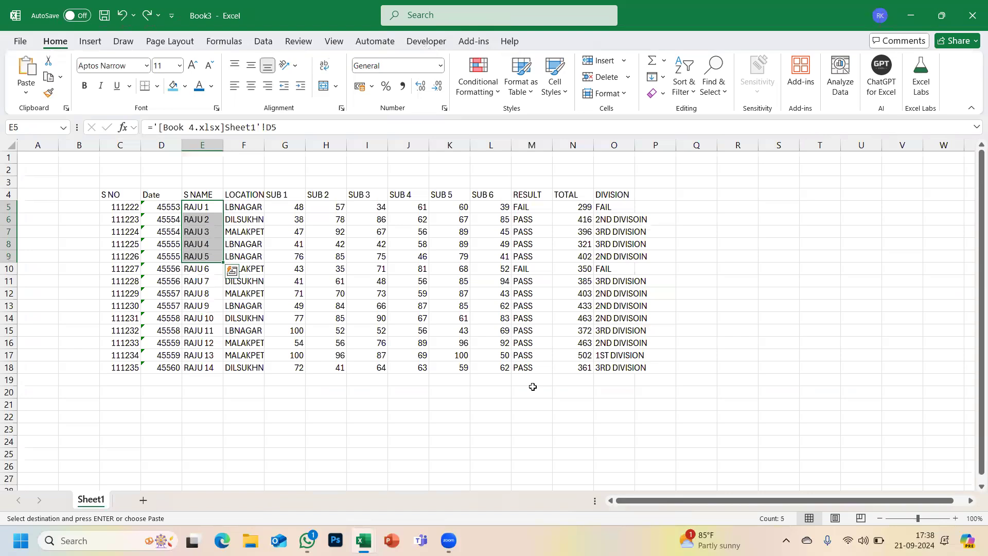
- Paste the student table into Book3 at D24 as linked cells, then return to Book 4
scroll(533, 386, "down", 6)
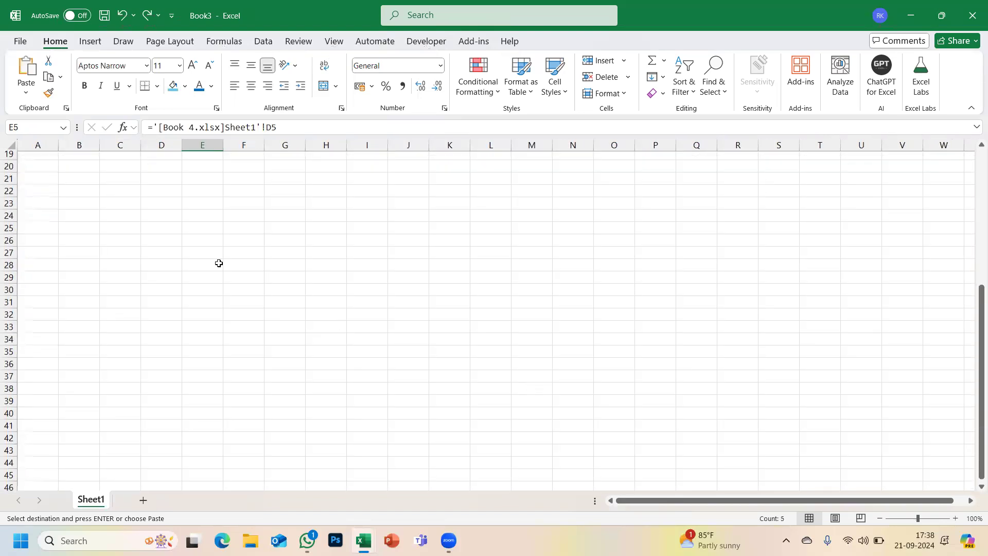
left_click(160, 213)
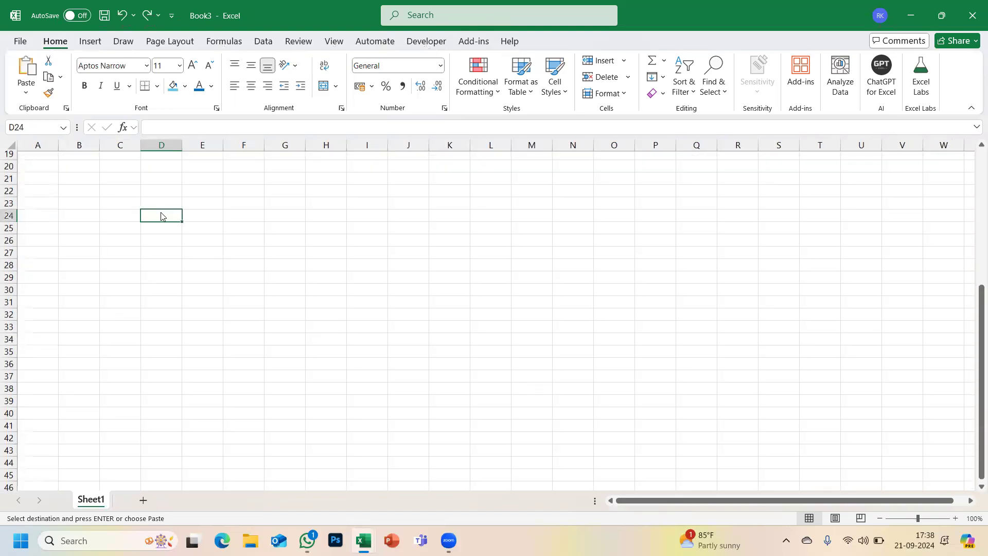
key("alt+Tab")
key("alt+Tab")
key("alt")
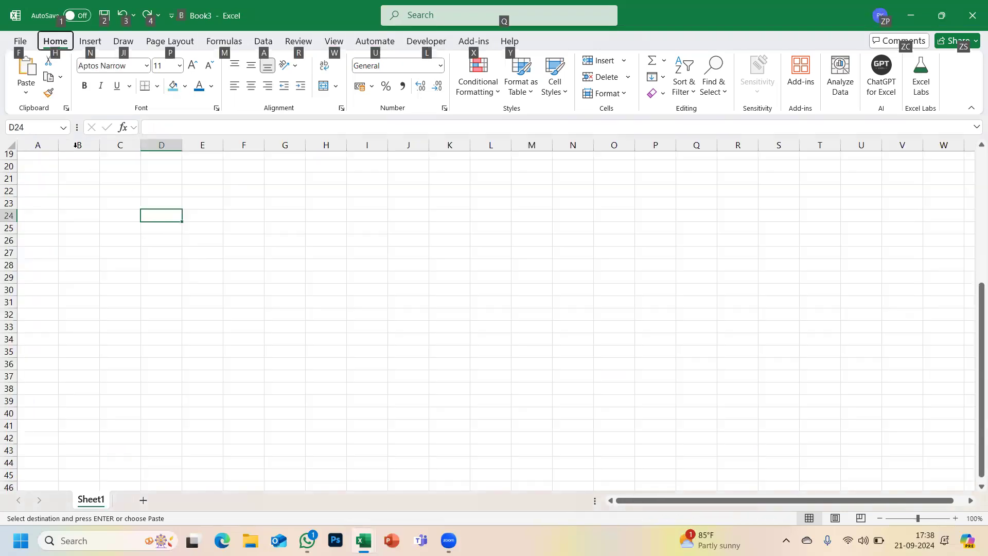
left_click(25, 94)
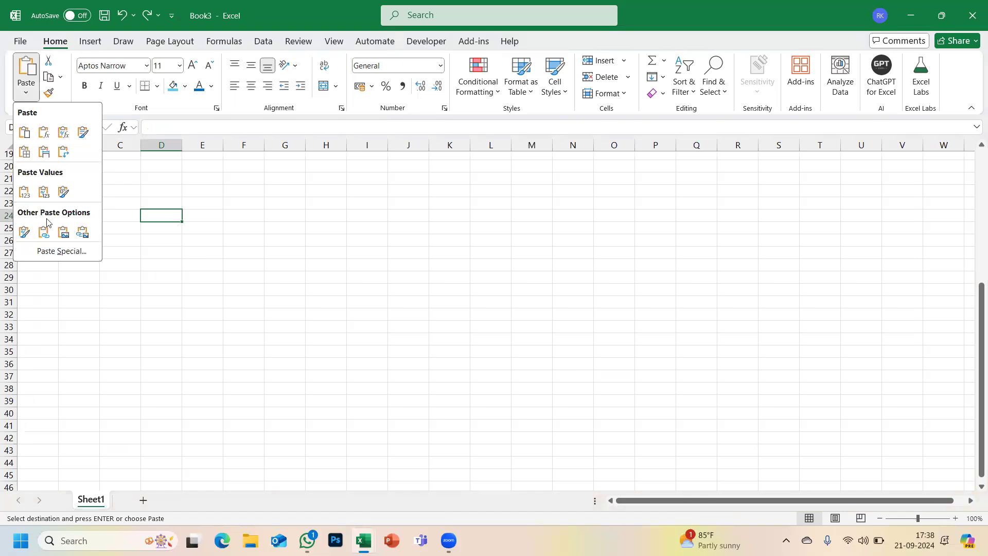
left_click(58, 252)
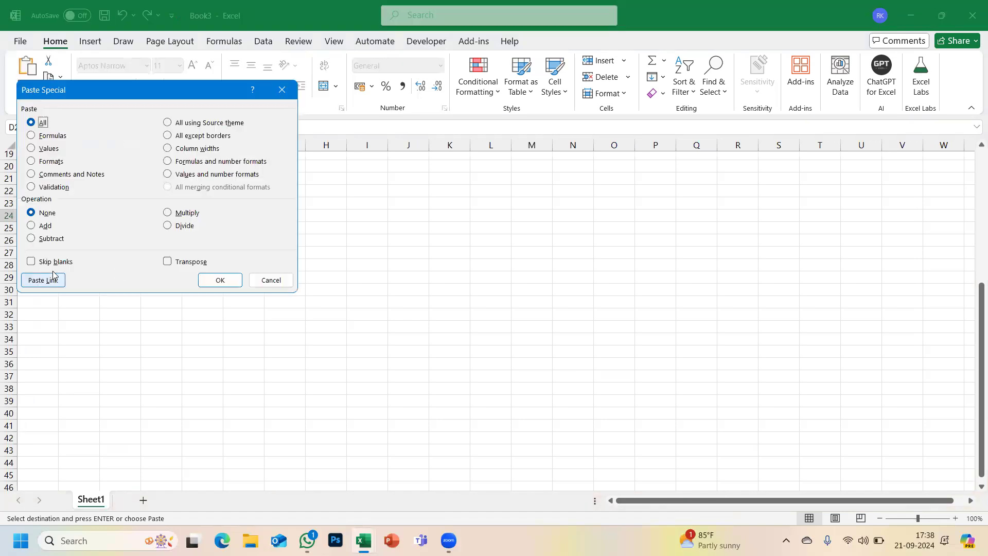
left_click(44, 280)
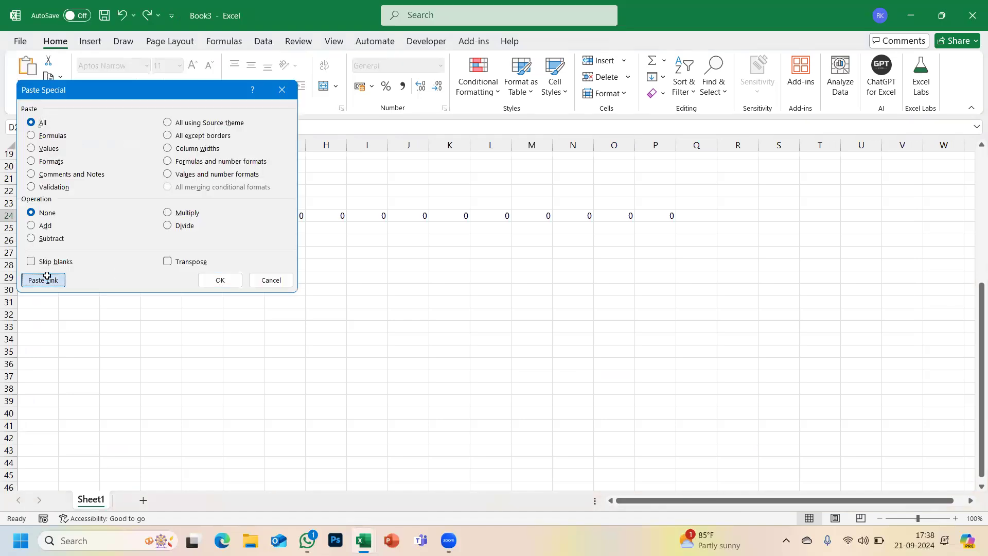
key("alt+Tab")
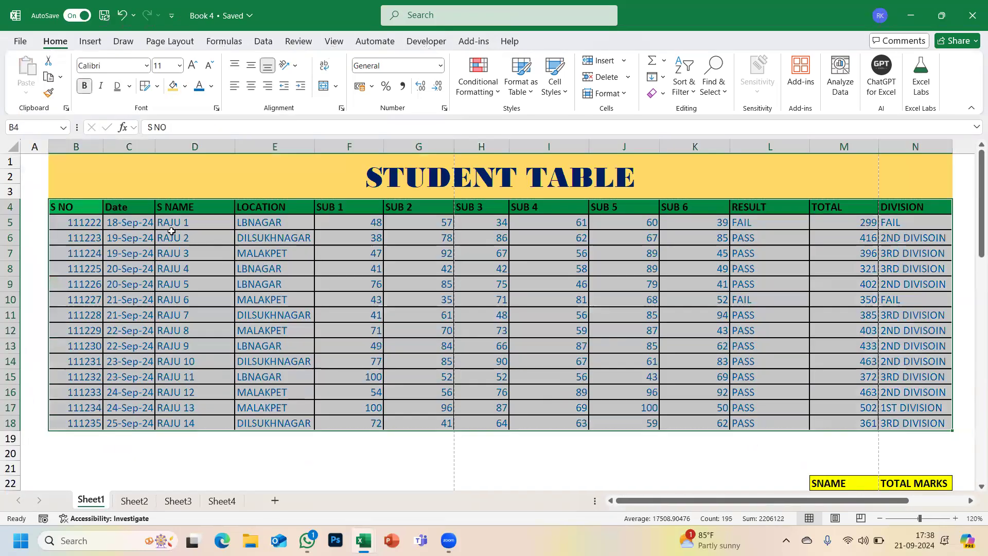
- Clear the S NO values 111222–111235 and check that Book3's linked S NO cells show 0
left_click_drag(65, 223, 76, 428)
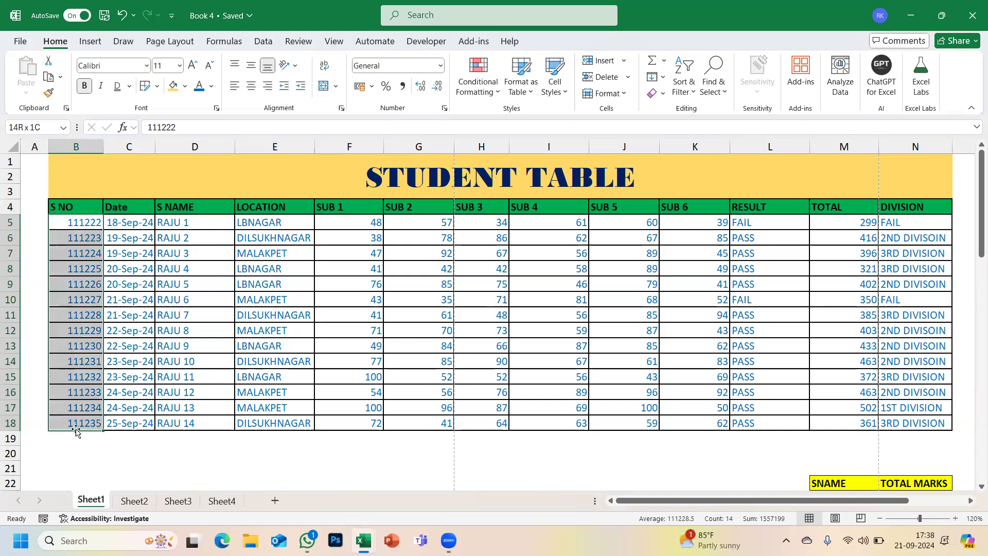
key("Delete")
key("alt+Tab")
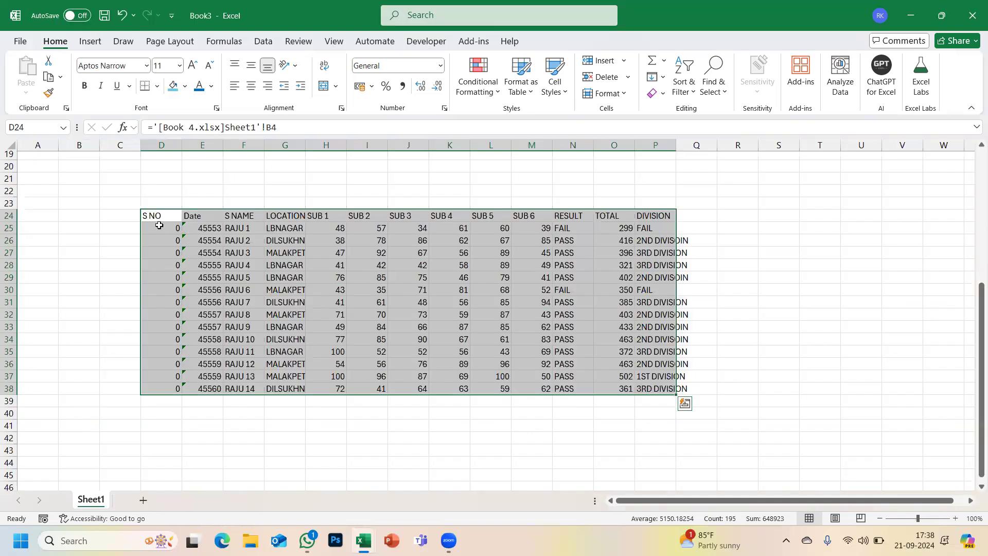
left_click(159, 227)
left_click(160, 390, "shift")
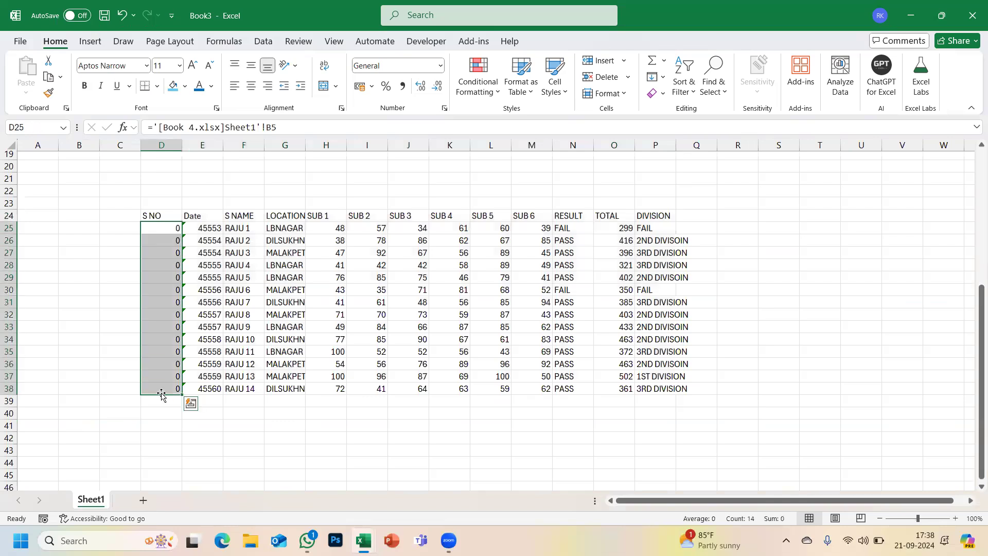
- Undo the deletion to restore the S NO numbers, then copy the student table B4:N18
key("alt")
key("alt+Tab")
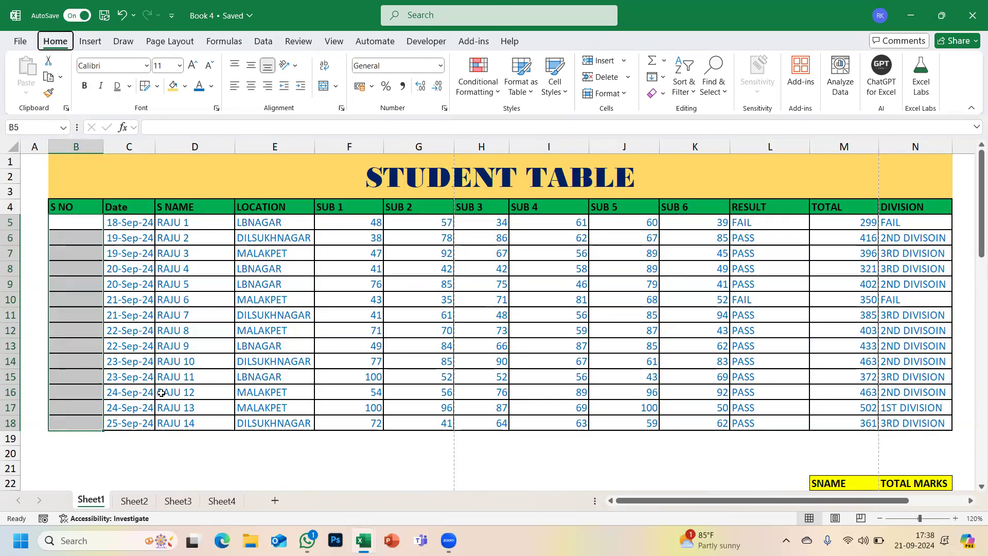
left_click(144, 419)
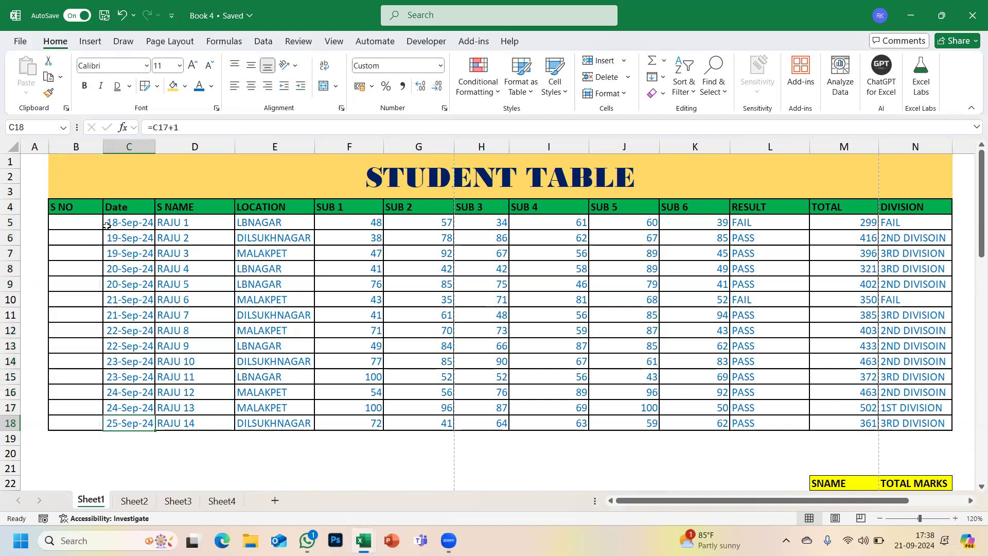
key("ctrl+z")
left_click(86, 207)
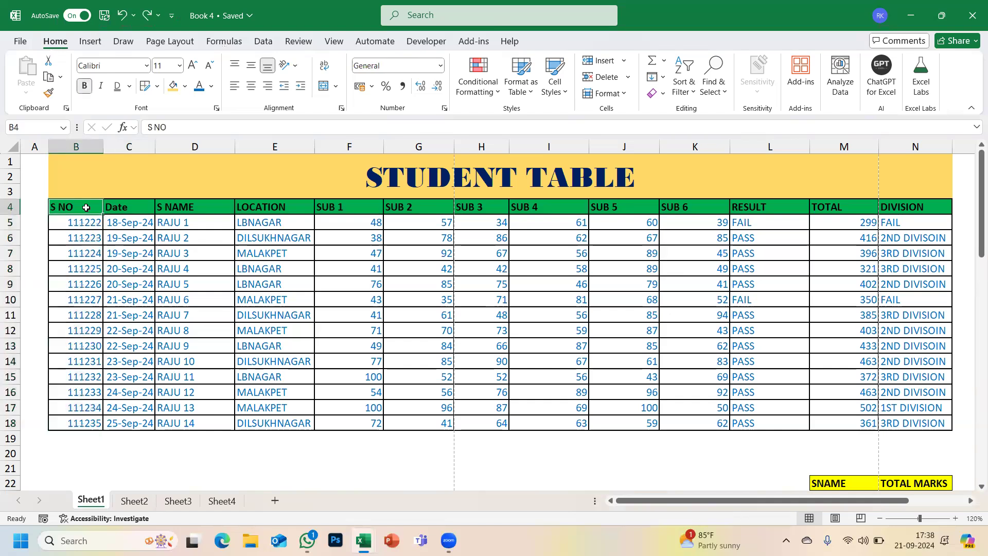
left_click_drag(86, 208, 723, 416)
key("ctrl+c")
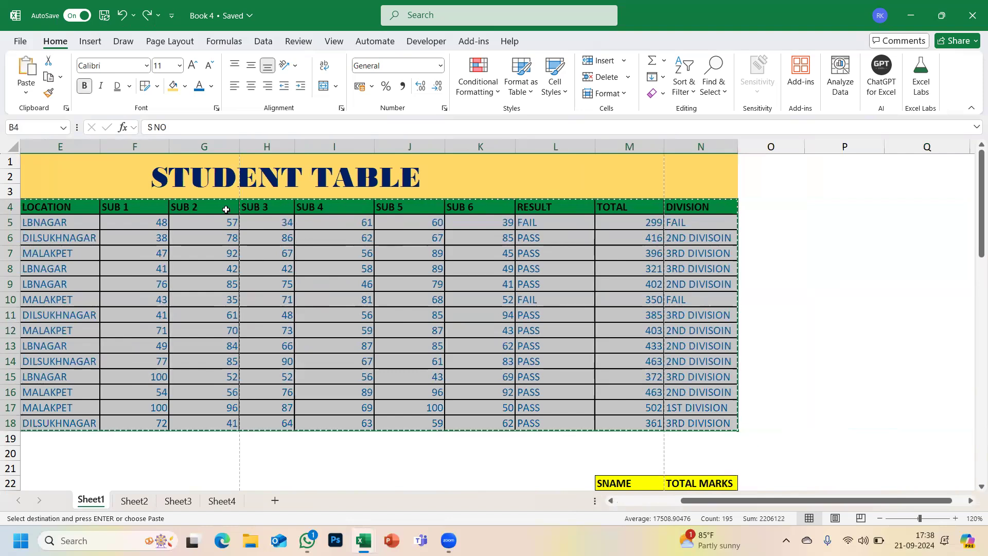
left_click(26, 88)
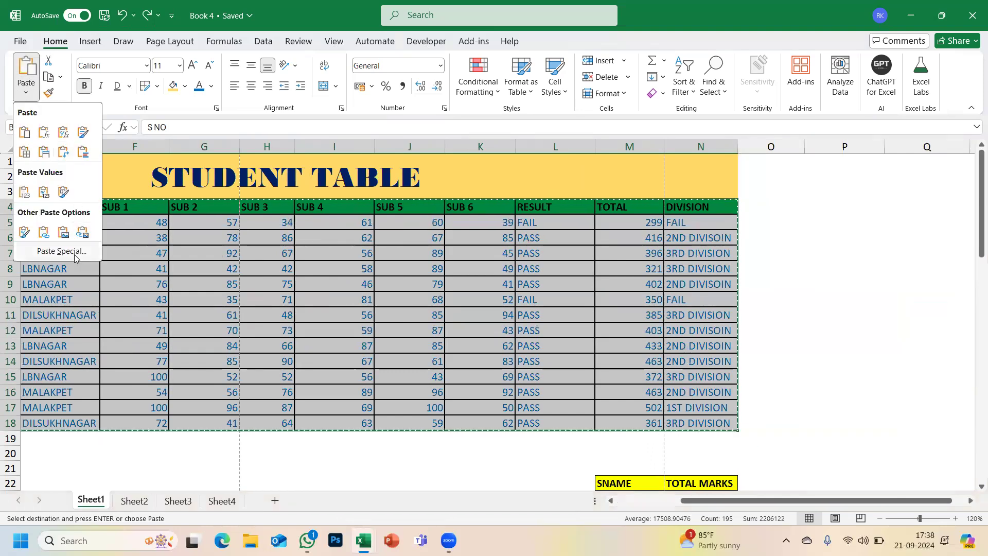
left_click(60, 251)
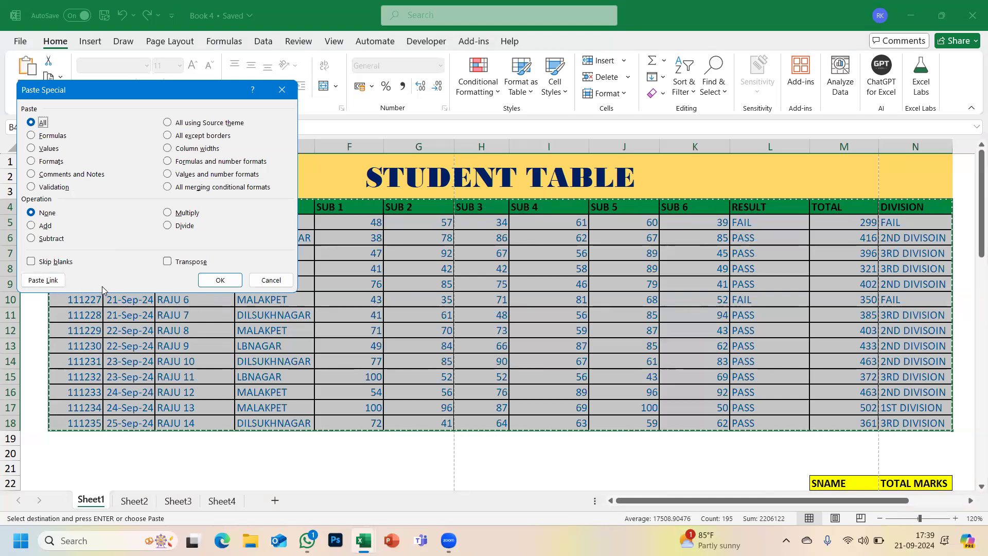
left_click(261, 281)
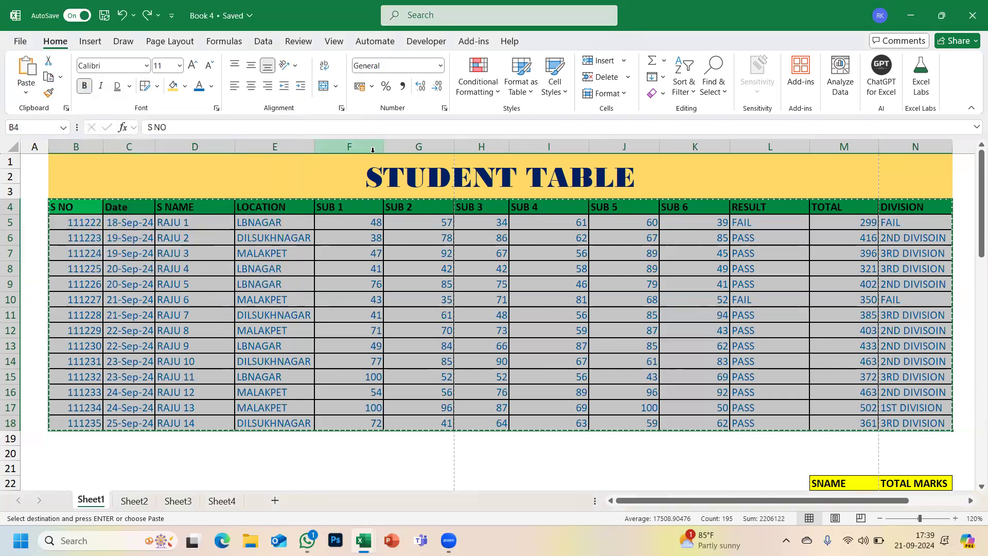
key("Escape")
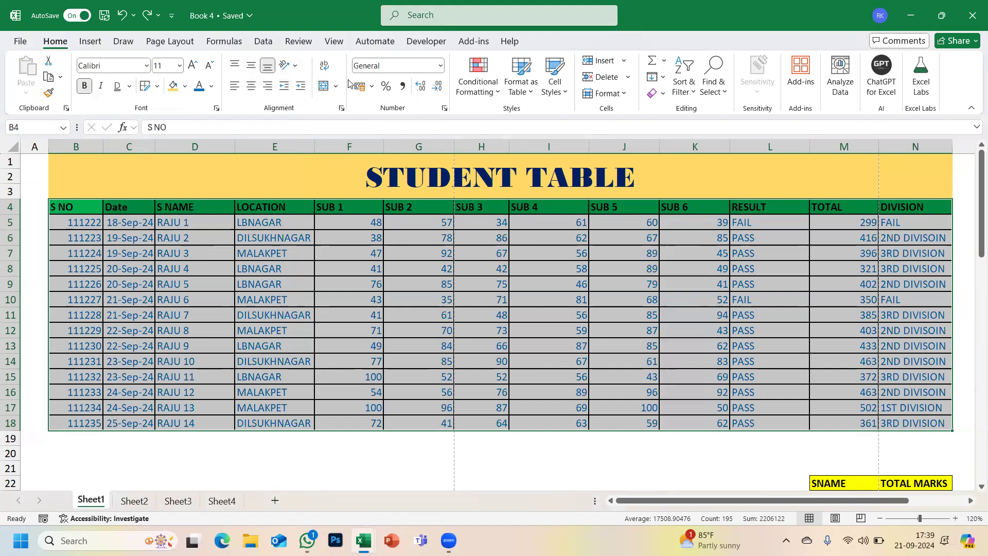
left_click(495, 99)
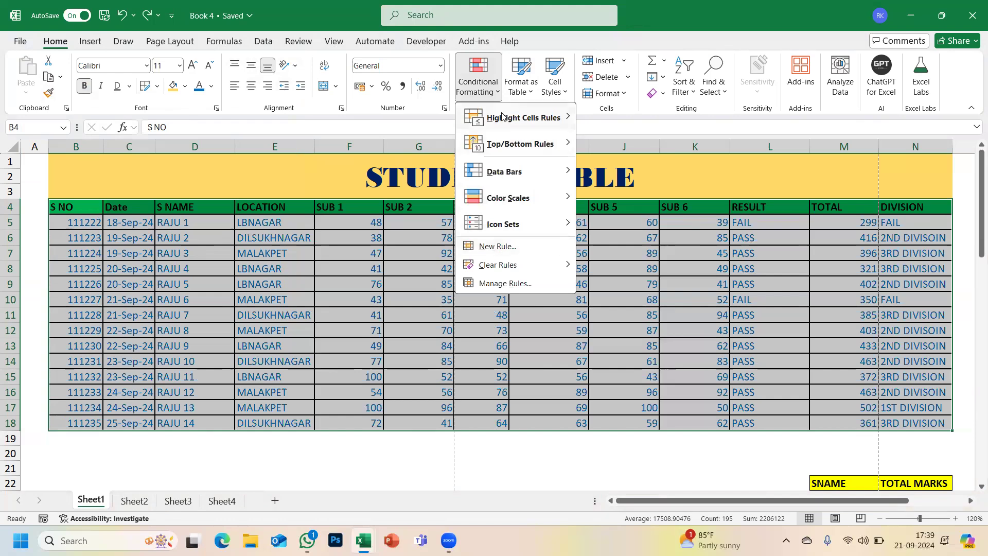
mouse_move(502, 116)
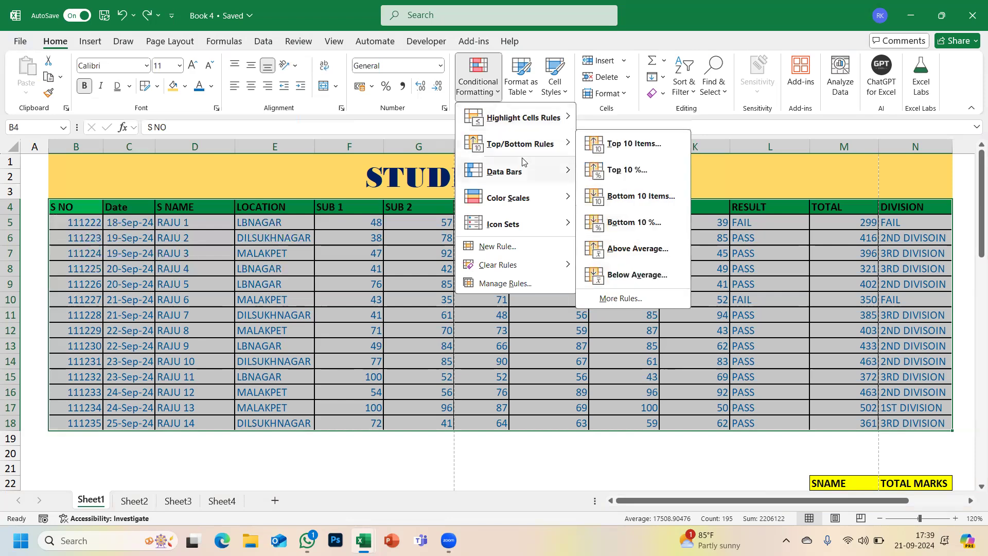
left_click(521, 92)
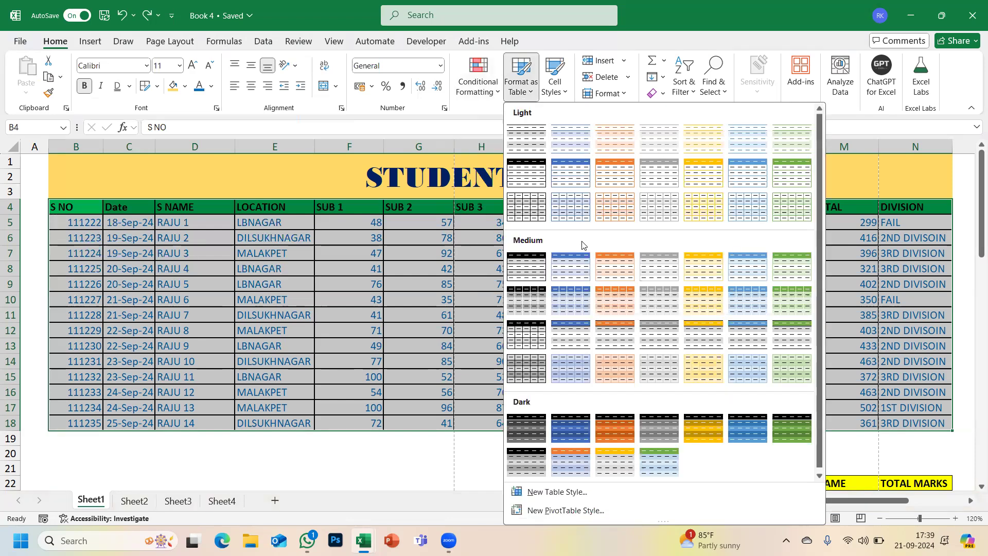
left_click(314, 298)
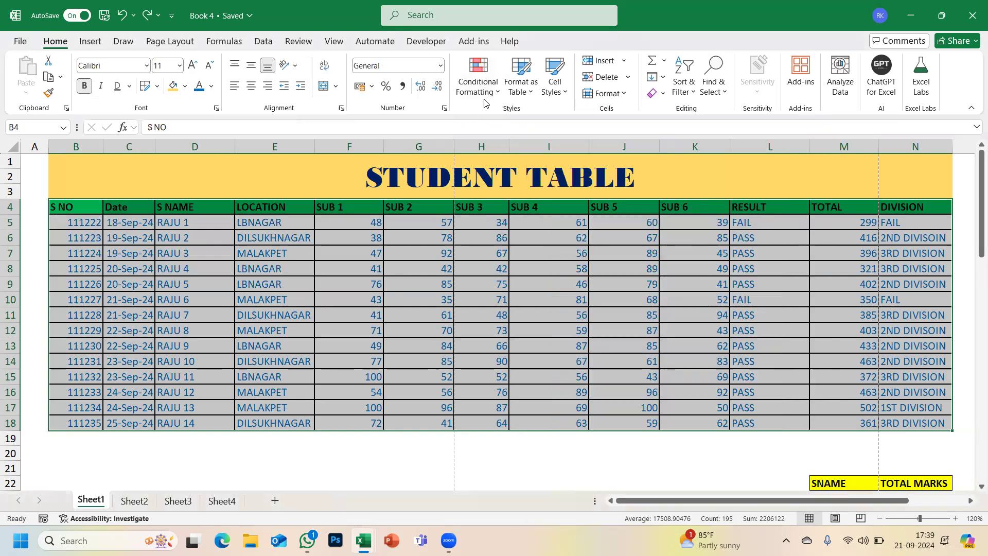
left_click(522, 87)
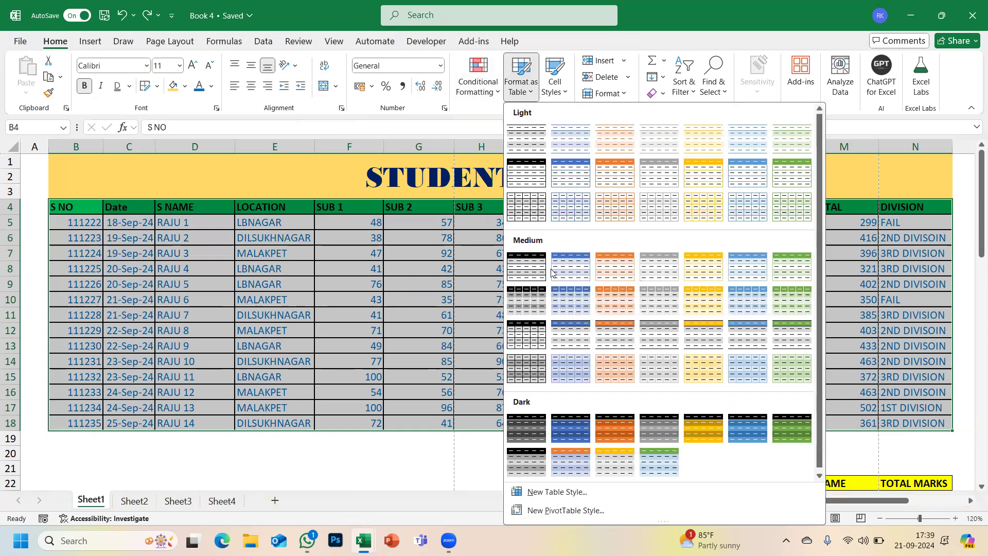
left_click(372, 372)
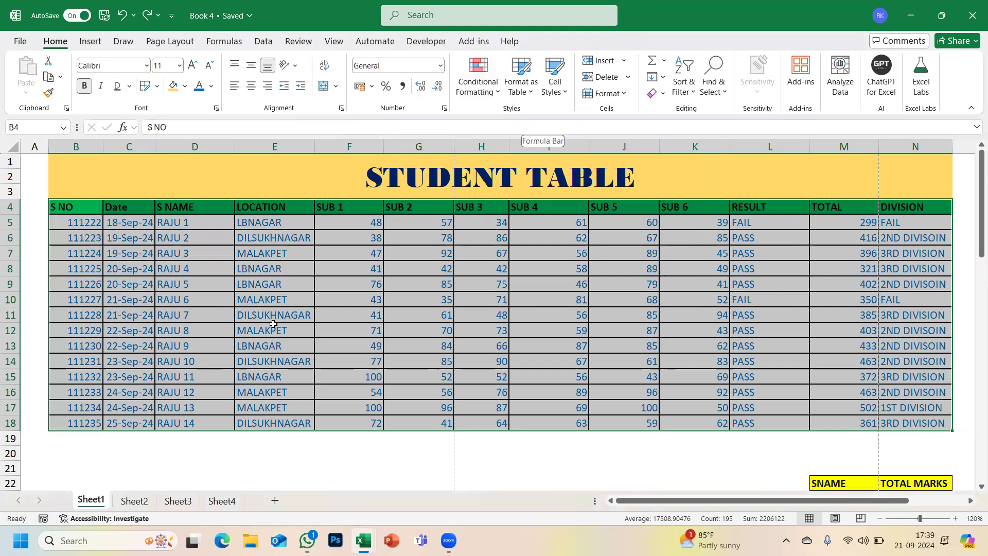
scroll(297, 298, "down", 2)
scroll(274, 324, "up", 2)
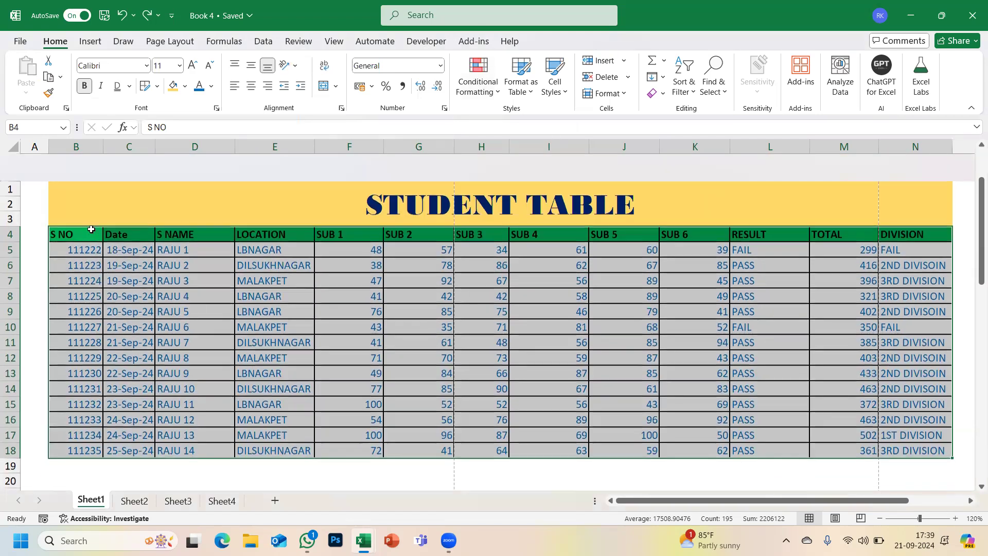
- Paste the copied B4:N18 table as values only into Book3's Sheet2 at B4
key("ctrl+c")
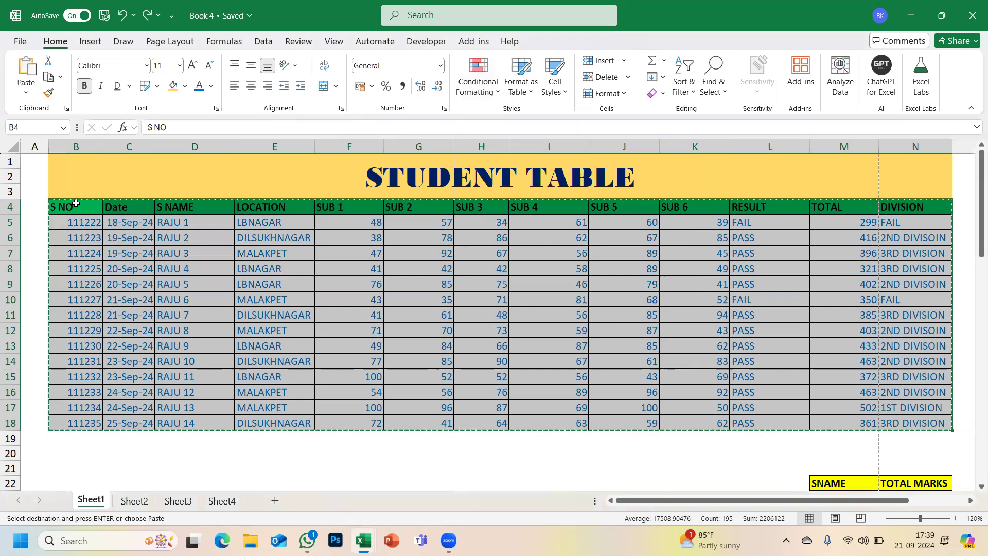
key("alt+Tab")
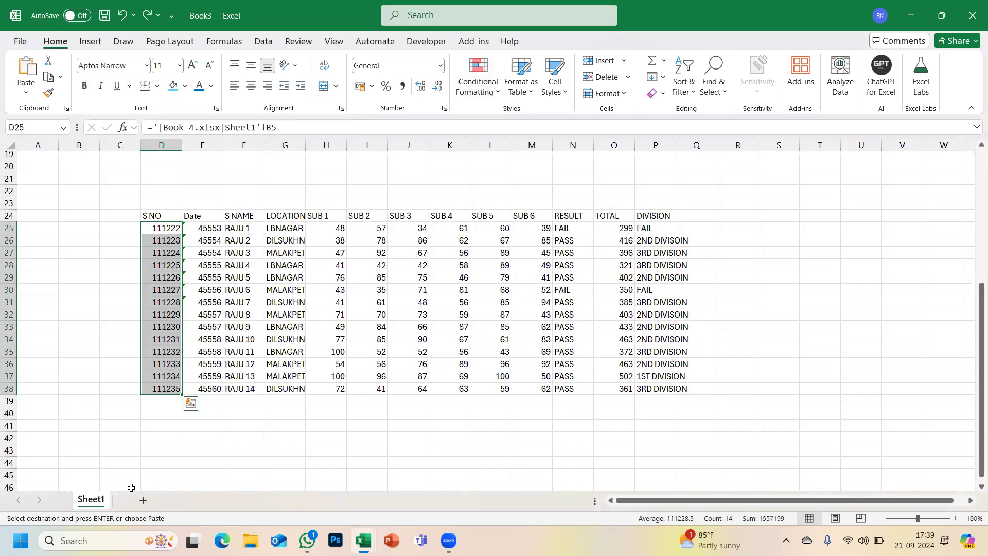
left_click(137, 500)
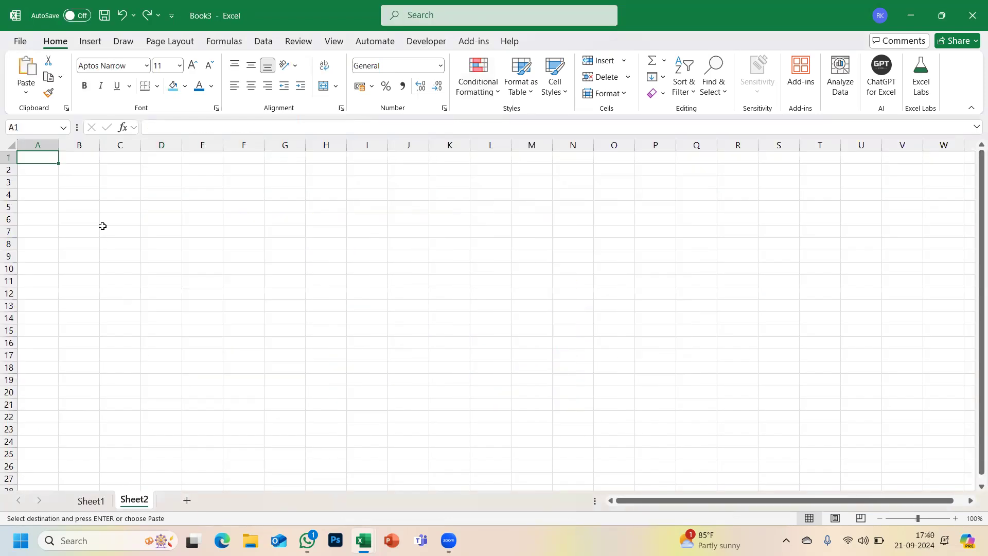
left_click(81, 194)
left_click(29, 98)
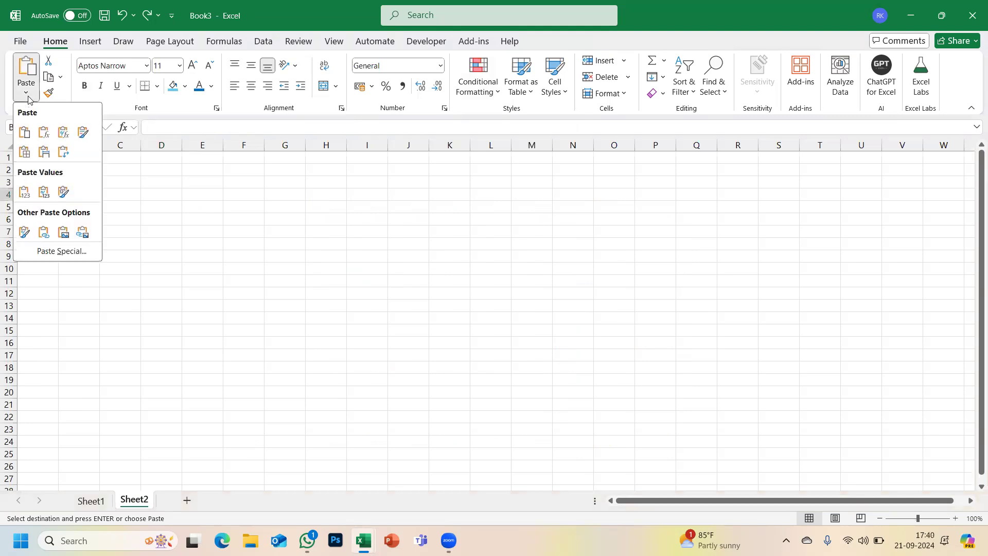
left_click(57, 252)
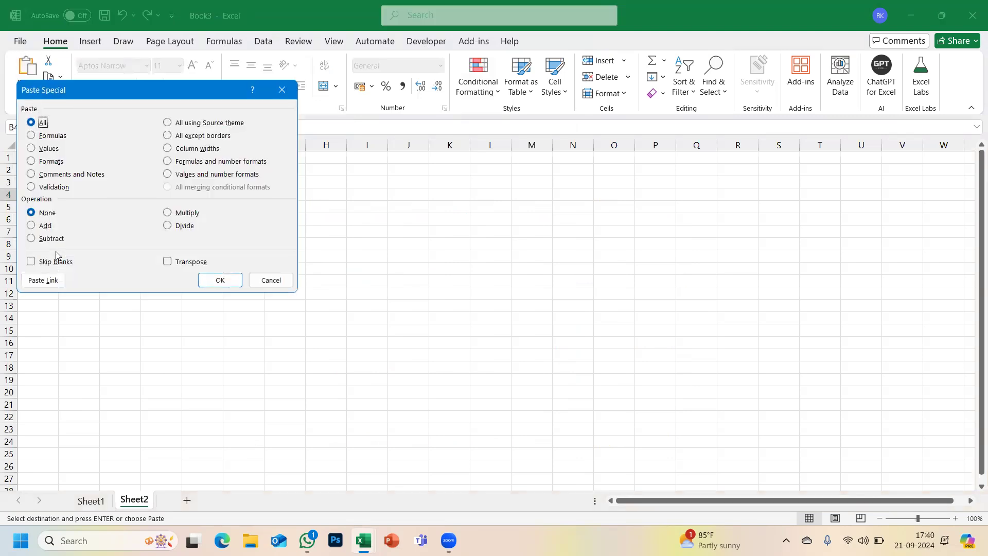
left_click(41, 149)
left_click(220, 281)
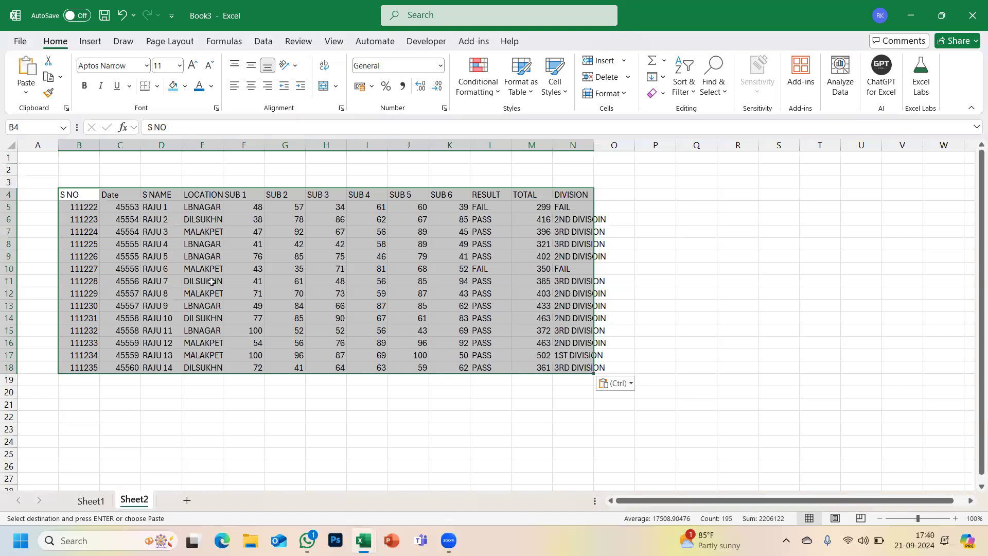
left_click(26, 87)
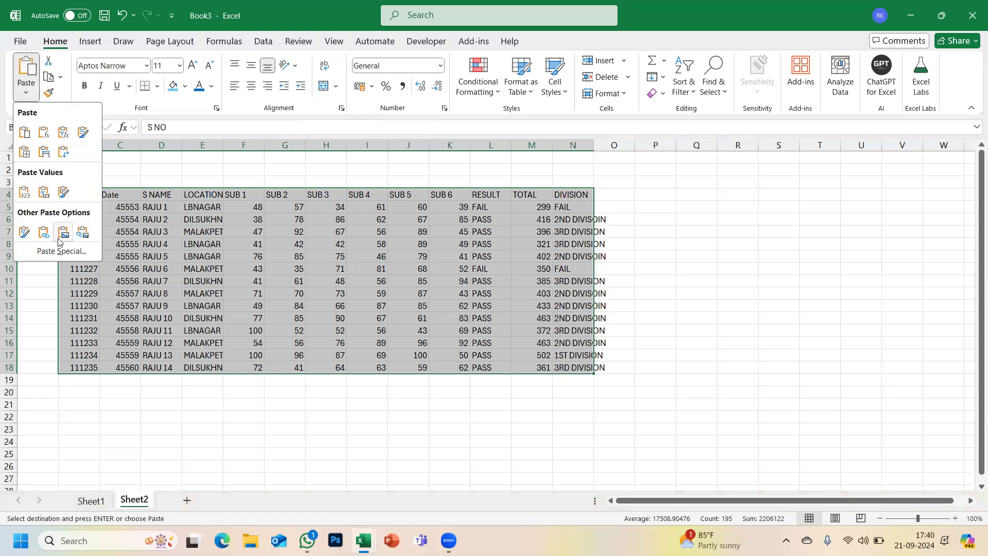
left_click(60, 251)
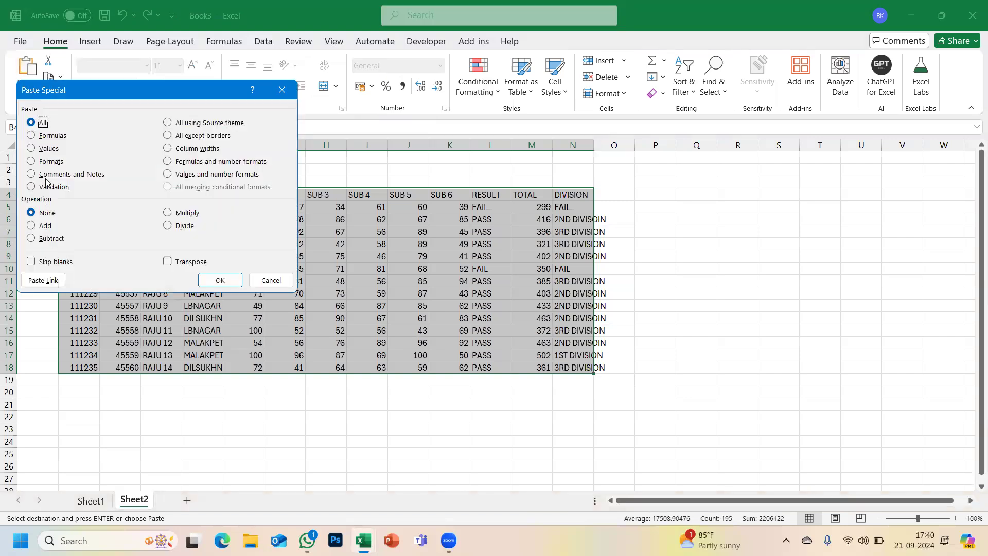
left_click(35, 161)
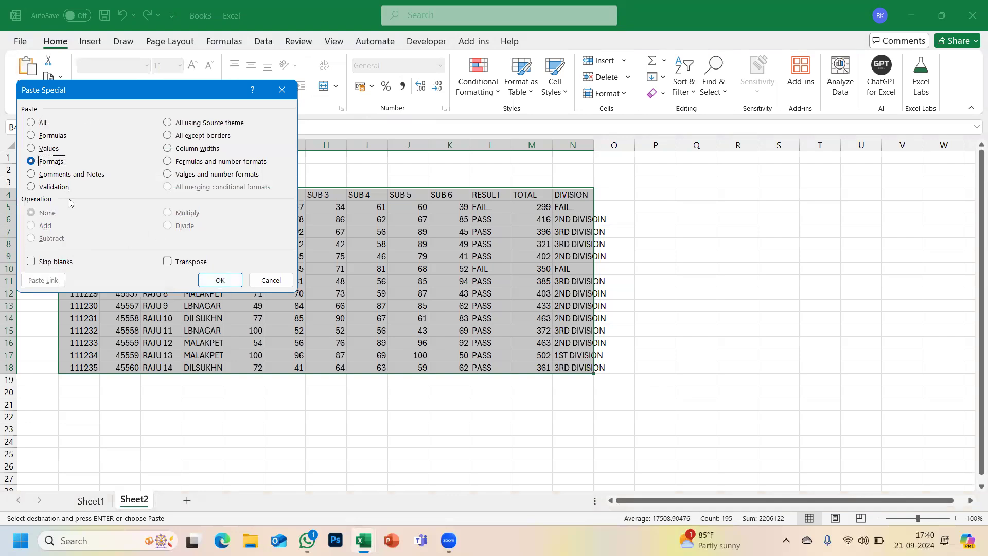
left_click(270, 280)
left_click(12, 145)
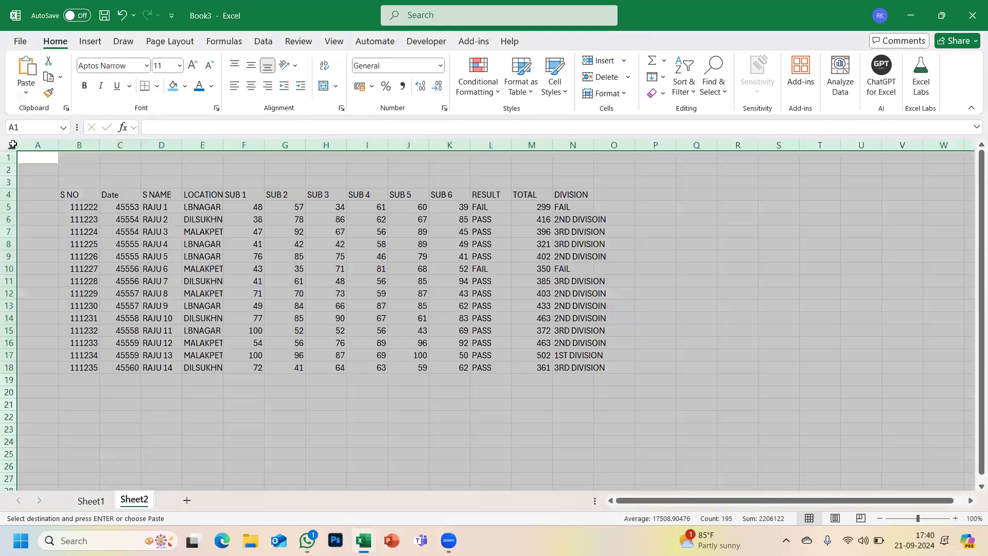
double_click(56, 146)
left_click(303, 236)
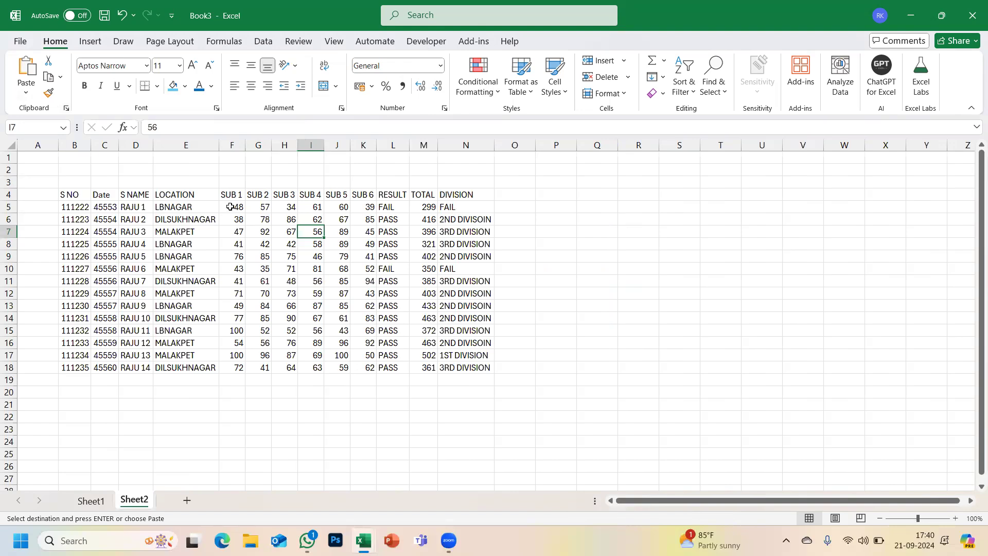
left_click_drag(230, 209, 237, 367)
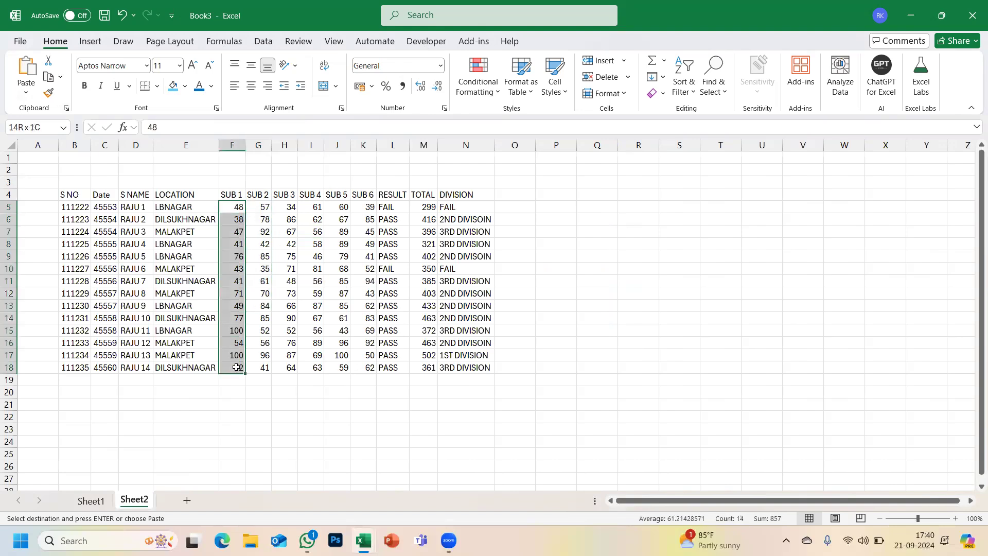
left_click(11, 145)
left_click_drag(90, 145, 100, 145)
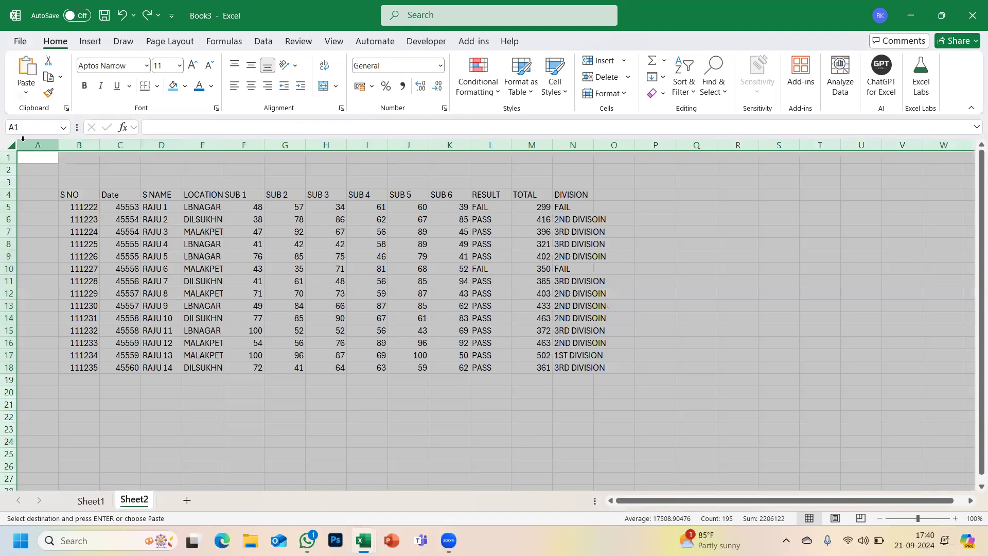
- Enter the heading 'TOTAL SUB 1 MARKS' in S5 and widen columns S and E
left_click(754, 209)
left_click(771, 205)
type("TOTAL")
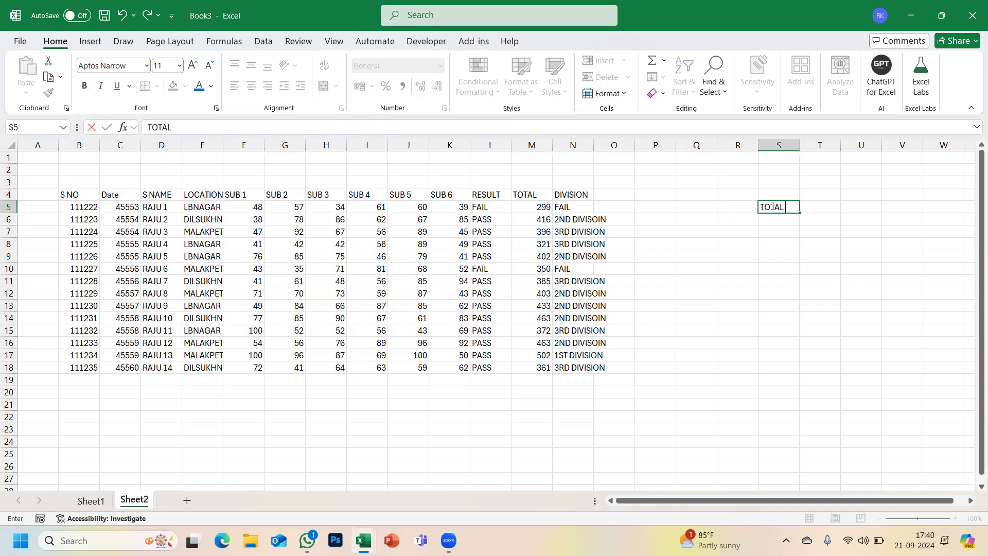
type(" SUB 1 MARKS")
key("Return")
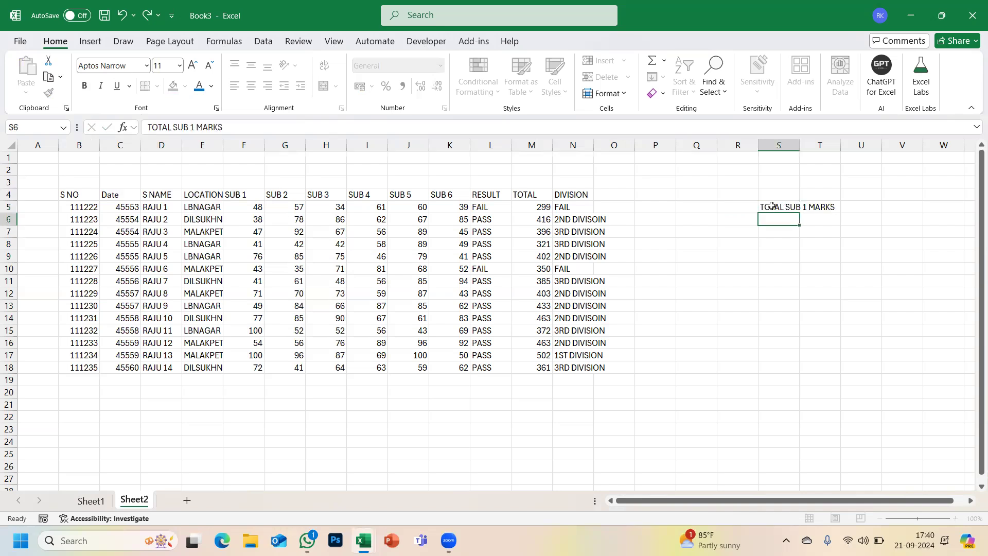
left_click_drag(798, 149, 850, 149)
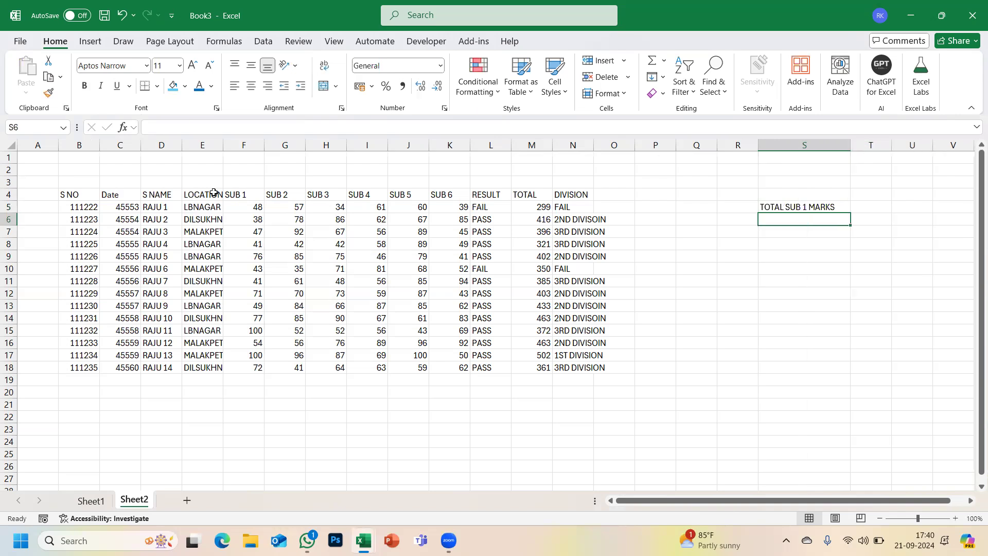
left_click_drag(227, 148, 236, 149)
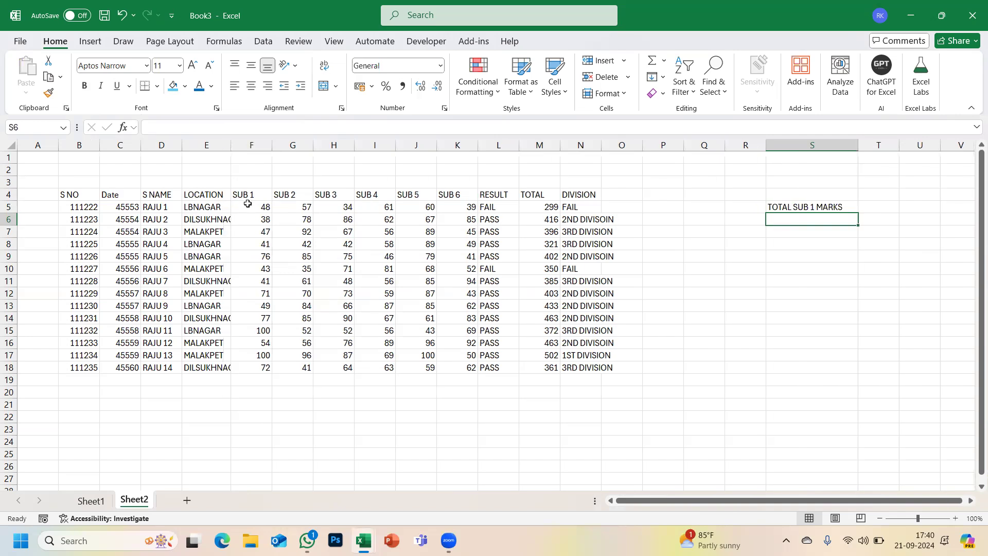
- Label F3 'DAY 1' and G3 'DAY 2', and autofit column E to DILSUKHNAGAR
left_click_drag(247, 205, 252, 367)
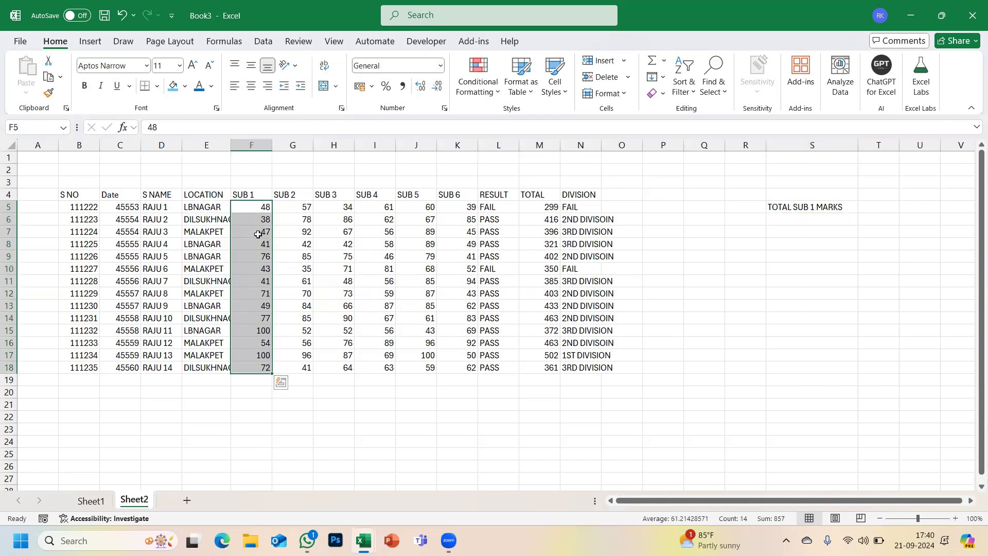
left_click(245, 183)
type("DAY")
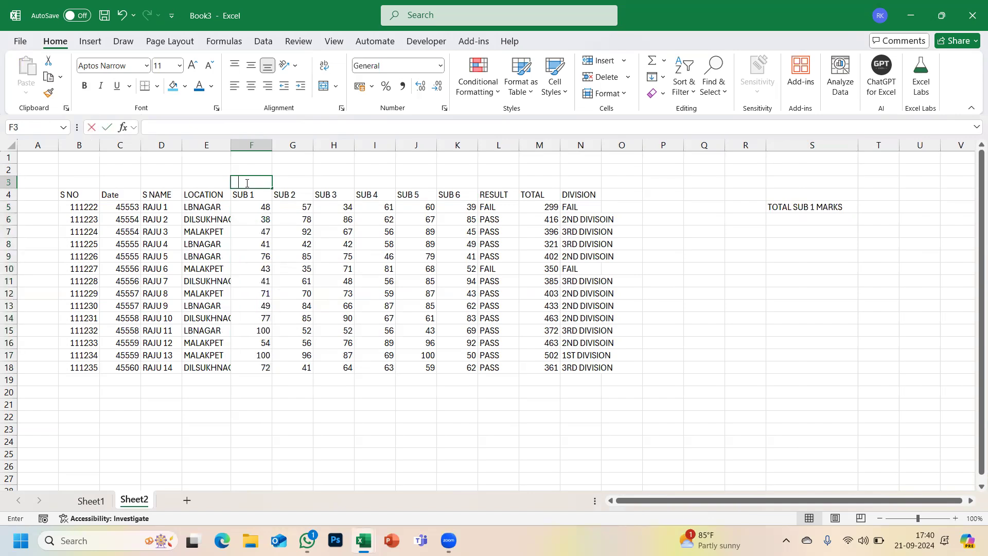
type(" 1")
key("Tab")
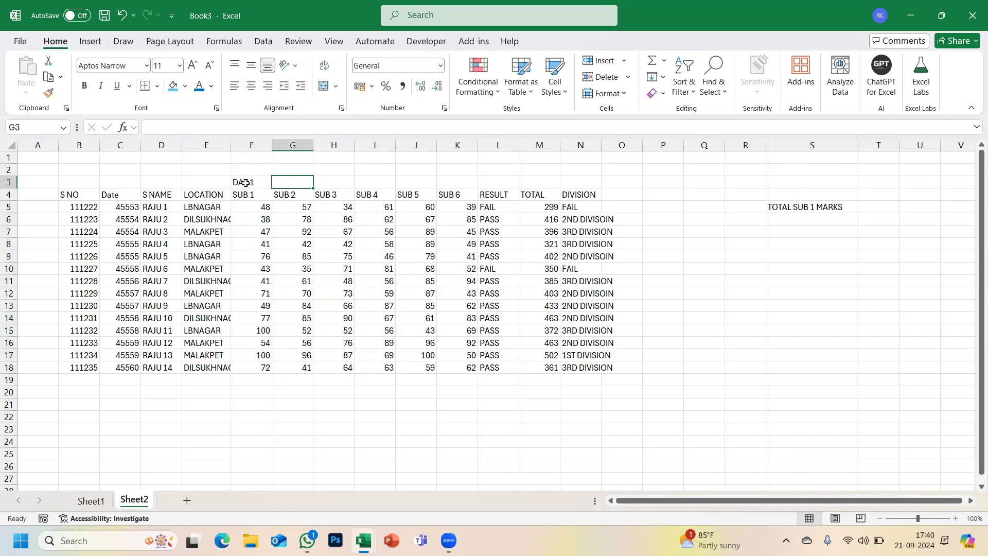
type("DAY 2")
key("Return")
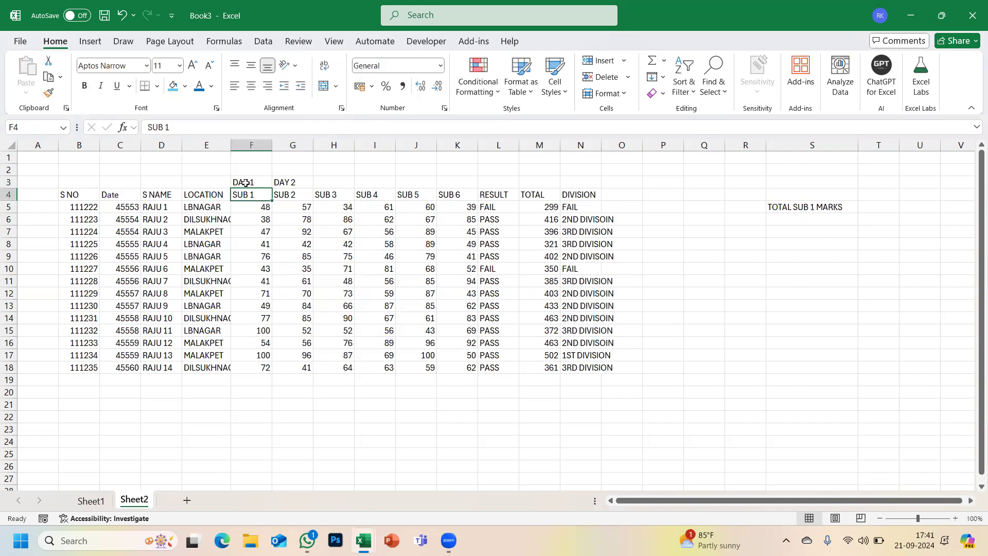
left_click_drag(255, 207, 254, 234)
left_click_drag(253, 278, 249, 370)
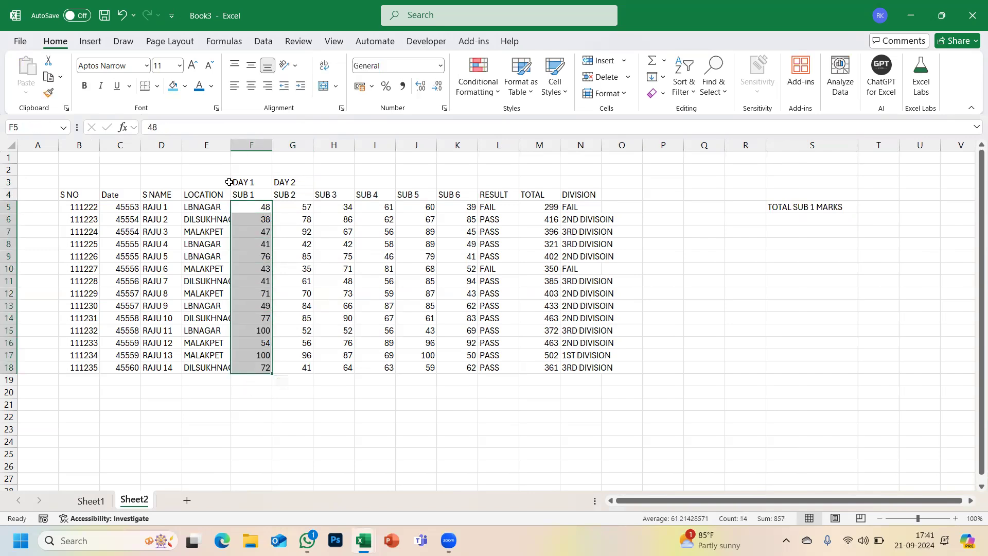
double_click(231, 146)
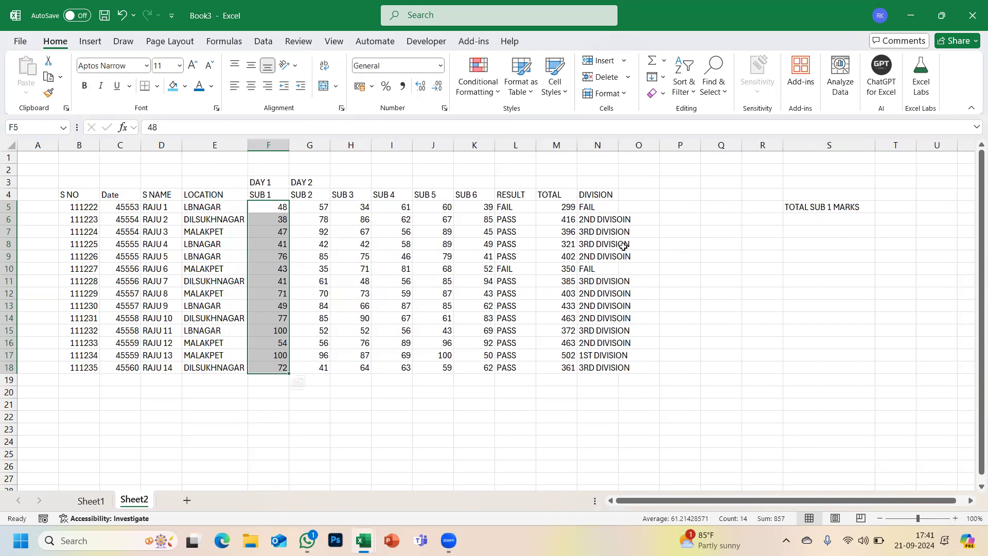
left_click(817, 221)
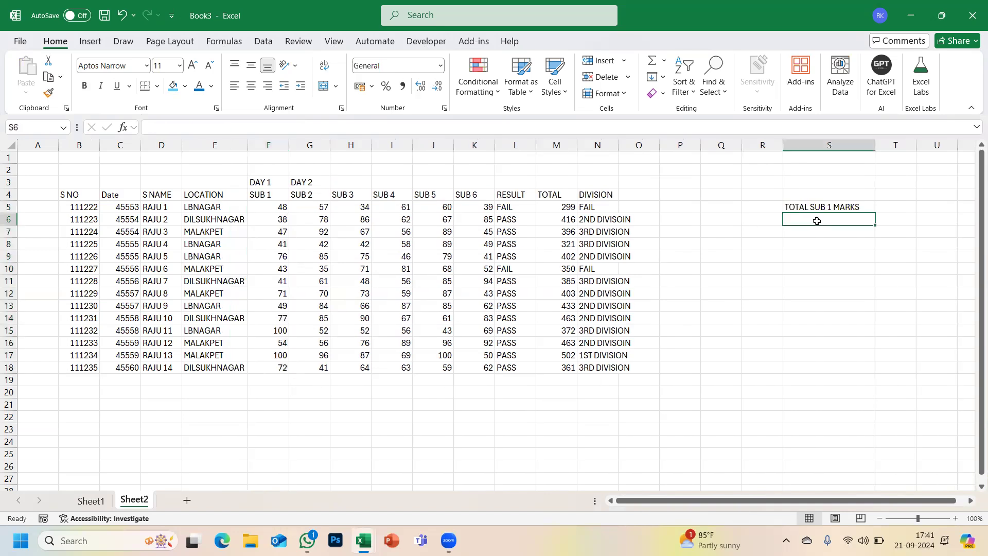
- Enter =SUM(F5:F18) in S6, giving a SUB 1 total of 857
type("=SUM")
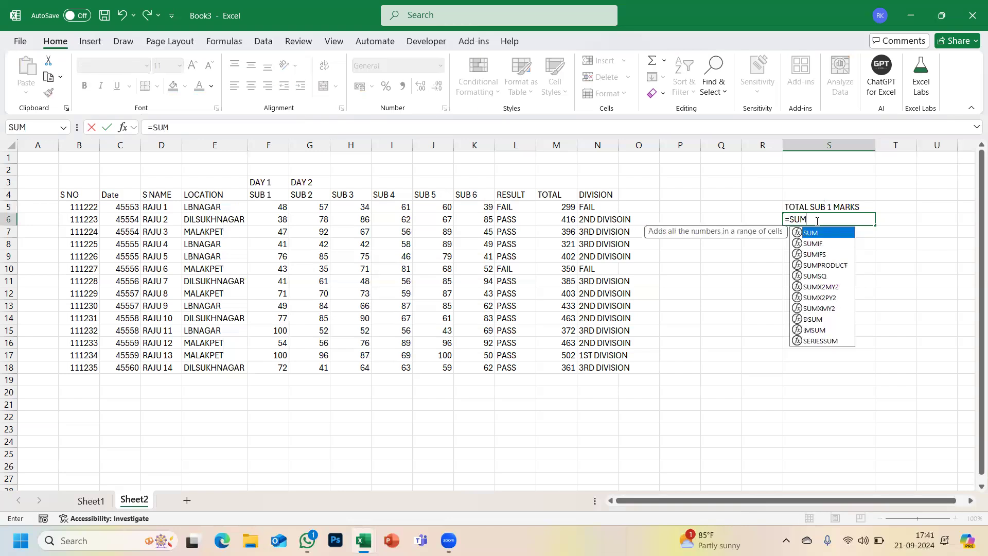
type("(")
left_click_drag(274, 208, 268, 369)
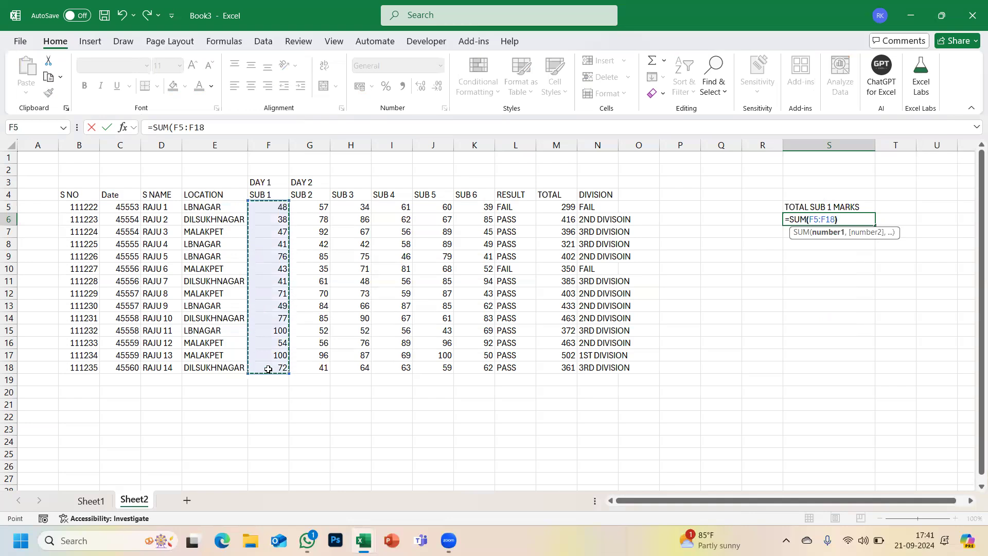
key("Return")
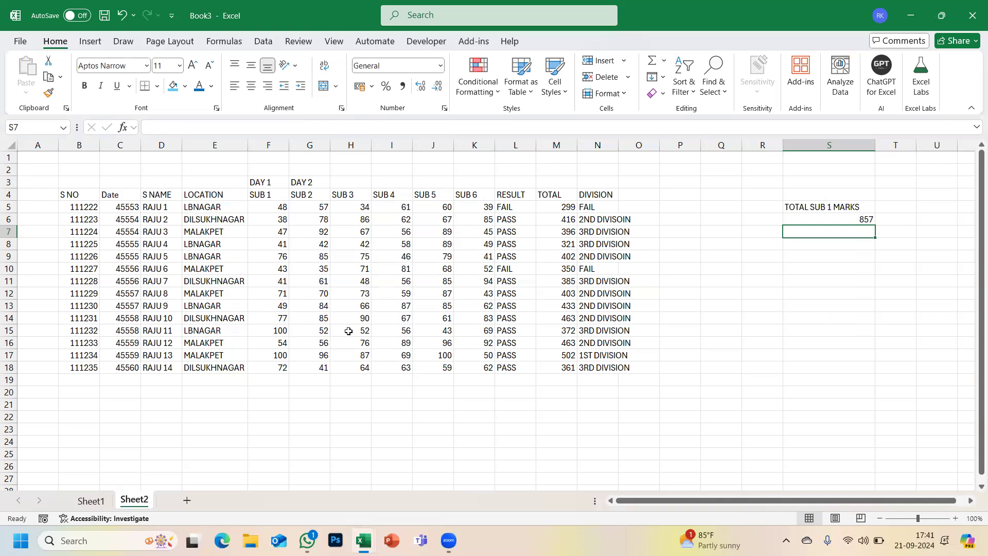
left_click(89, 380)
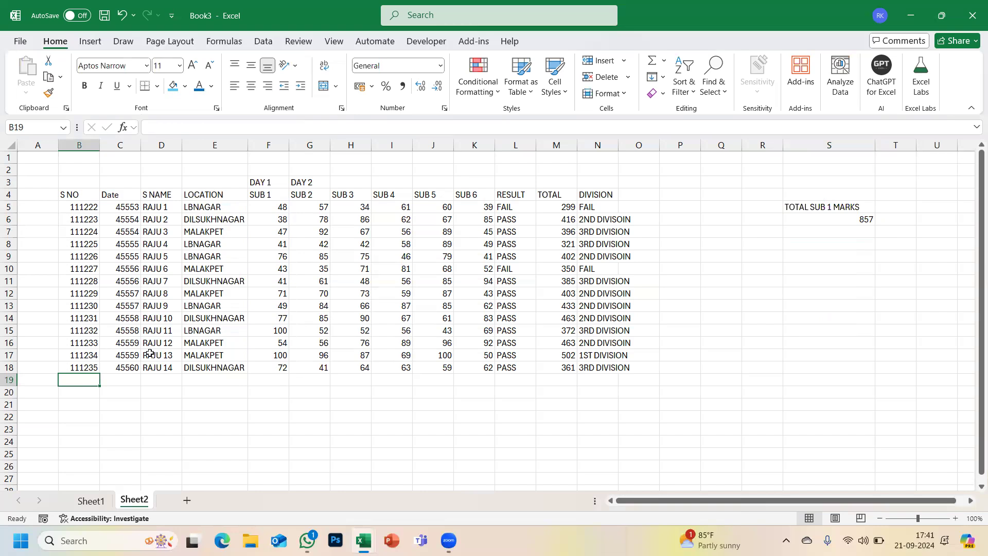
- Copy S NO 111235 and date 45560 down into rows 19 and 20
key("ctrl+d")
key("Return")
key("ctrl+d")
key("Return")
key("Up")
key("Right")
key("Up")
key("ctrl+d")
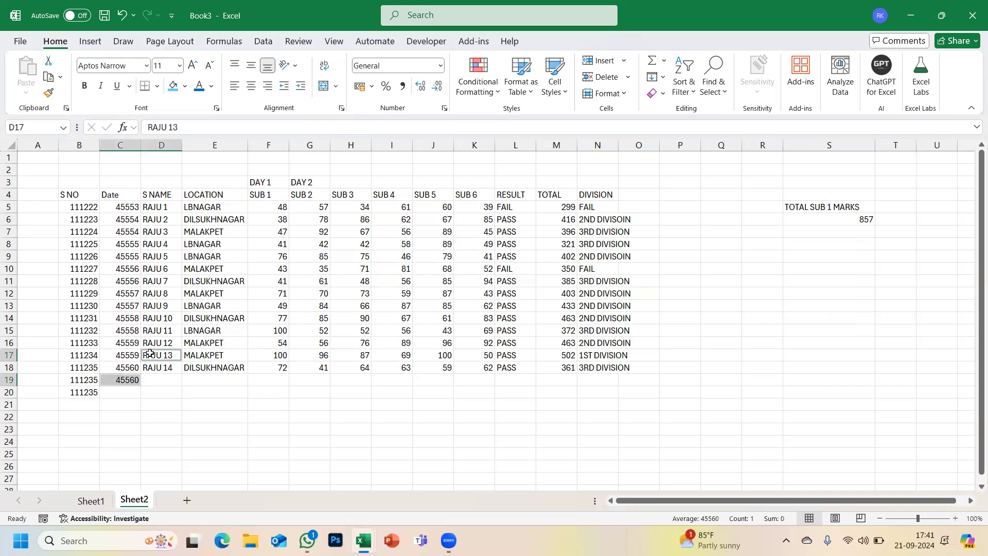
key("Up")
key("Right")
key("Down")
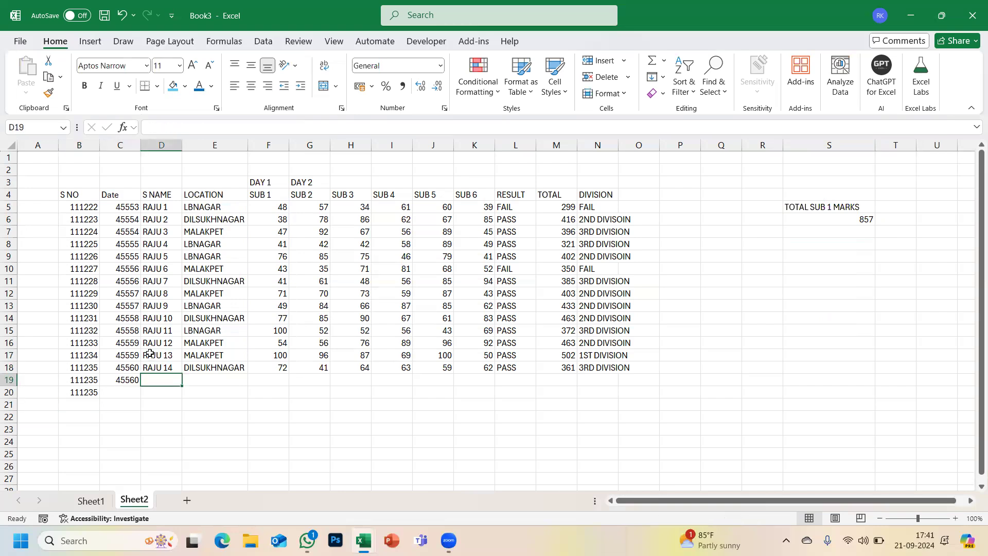
key("Left")
key("Down")
key("ctrl+d")
key("Right")
key("Up")
- Copy DILSUKHNAGAR and row 18's six subject marks into rows 19 and 20
left_click_drag(154, 354, 179, 400)
left_click(207, 383)
key("ctrl+d")
key("Down")
key("ctrl+d")
key("Right")
key("Up")
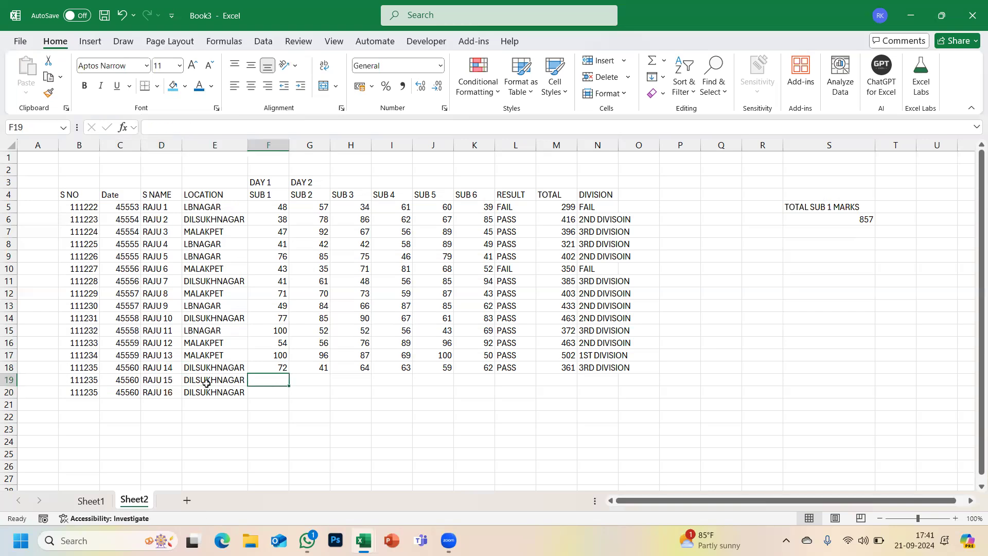
key("Right")
key("Right")
key("Left")
key("Left")
key("shift+Right")
key("shift+Right")
key("shift+Right")
key("shift+Right")
key("shift+Right")
key("shift+Right")
key("shift+Right")
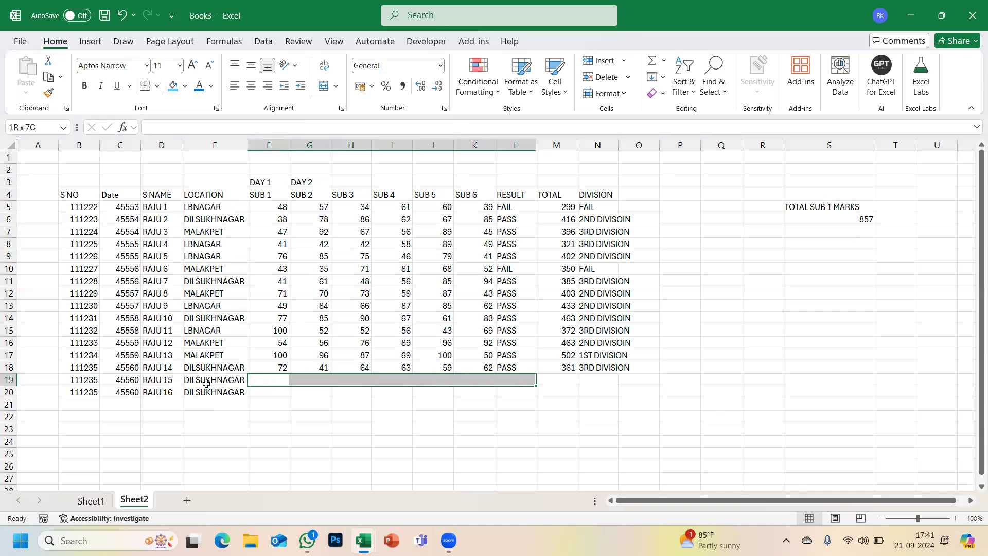
key("shift+Left")
key("shift+Left")
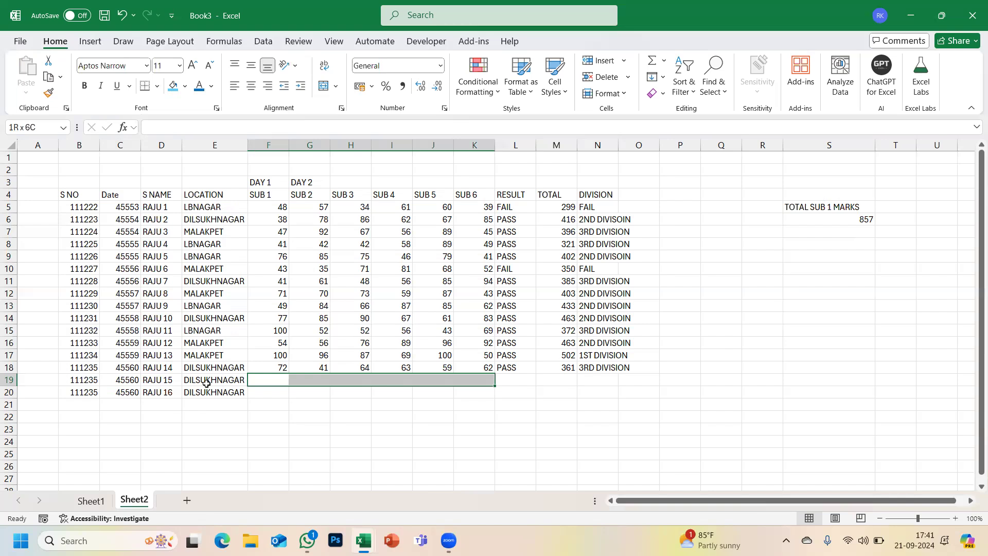
key("ctrl+d")
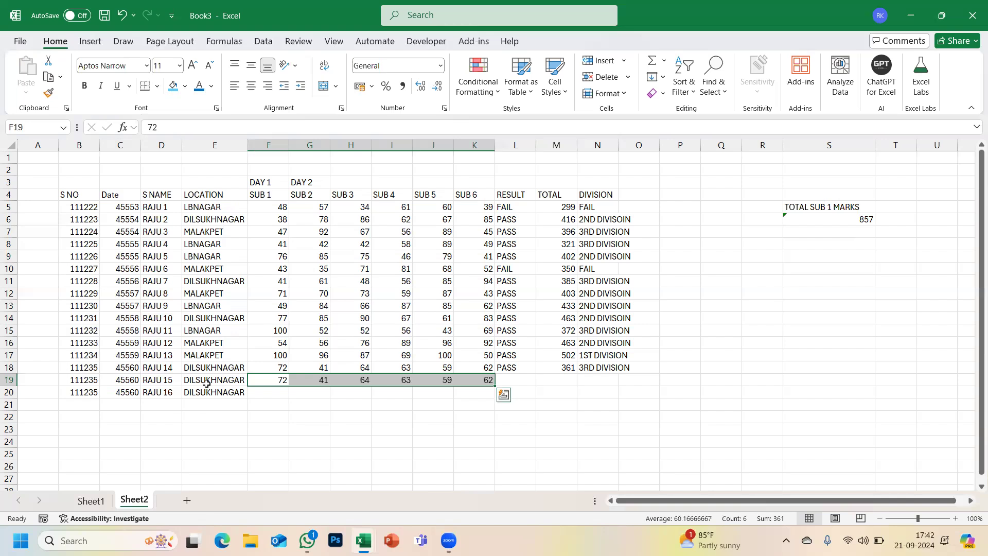
key("Down")
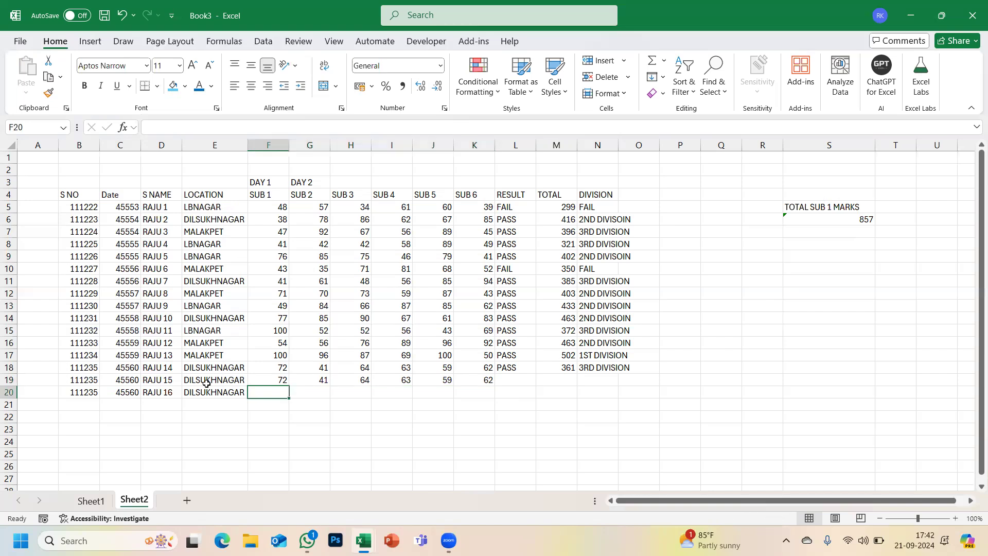
key("shift+Right")
key("shift+Right")
key("shift+Right")
key("shift+Right")
key("shift+Right")
key("ctrl+d")
key("Right")
key("Right")
key("Up")
key("Right")
key("Right")
key("Right")
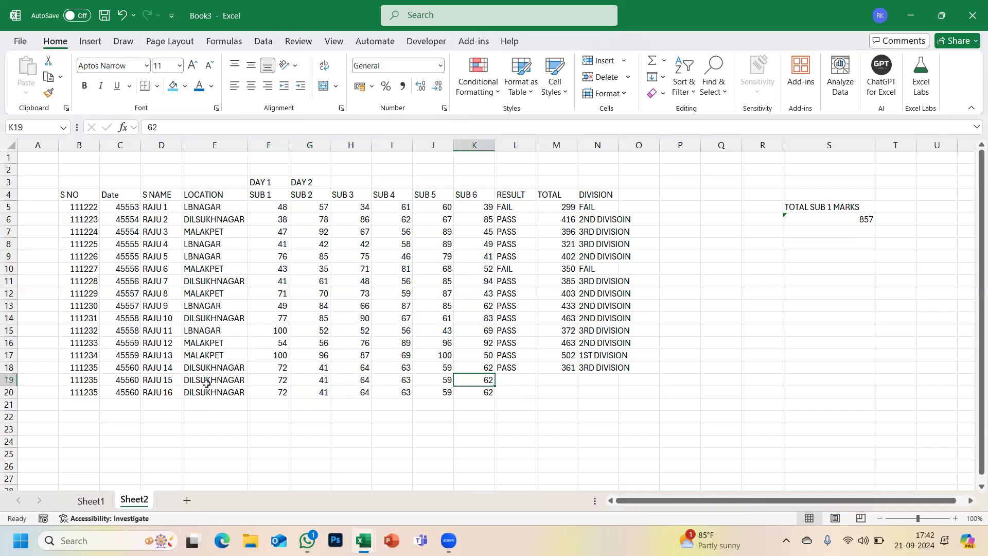
- Fill PASS, 361 and the division down to rows 19–20, giving 4th and 5th DIVISION
left_click(513, 366)
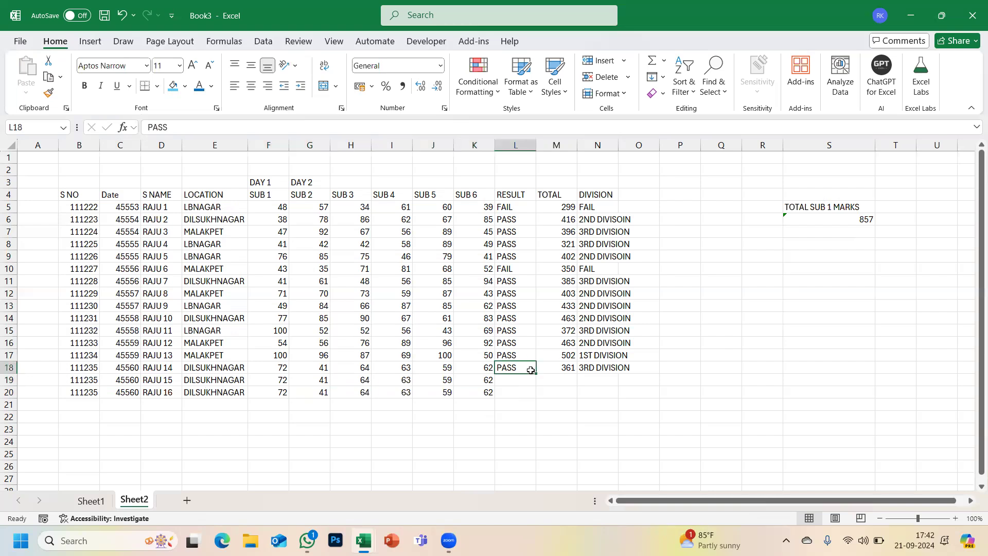
left_click_drag(539, 375, 575, 397)
left_click(567, 366)
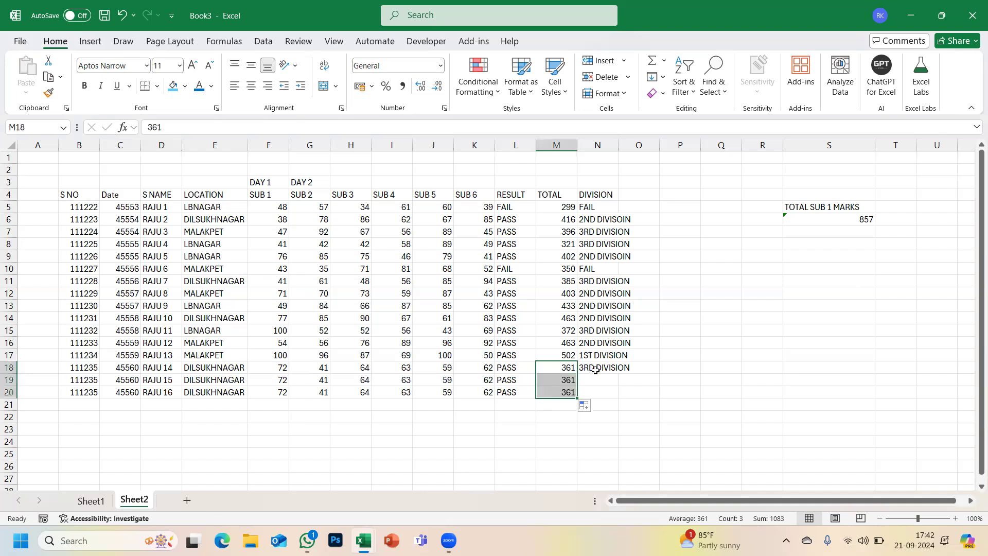
left_click(597, 371)
left_click_drag(618, 374, 619, 396)
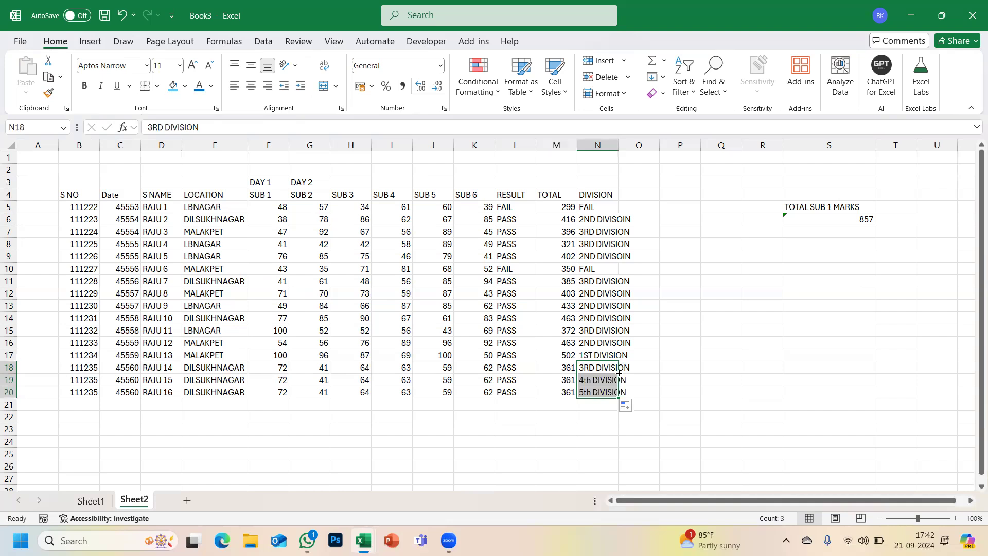
left_click(835, 222)
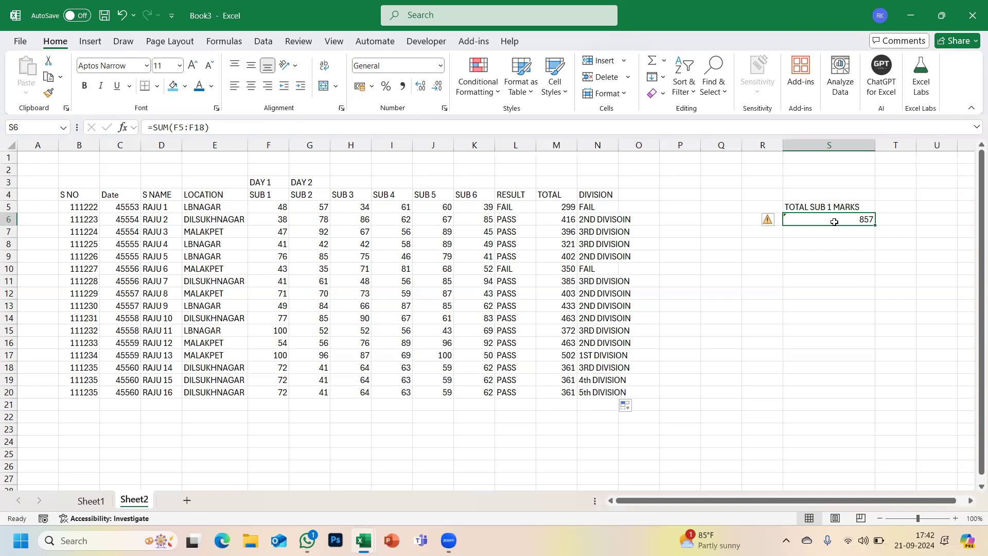
left_click_drag(67, 195, 595, 196)
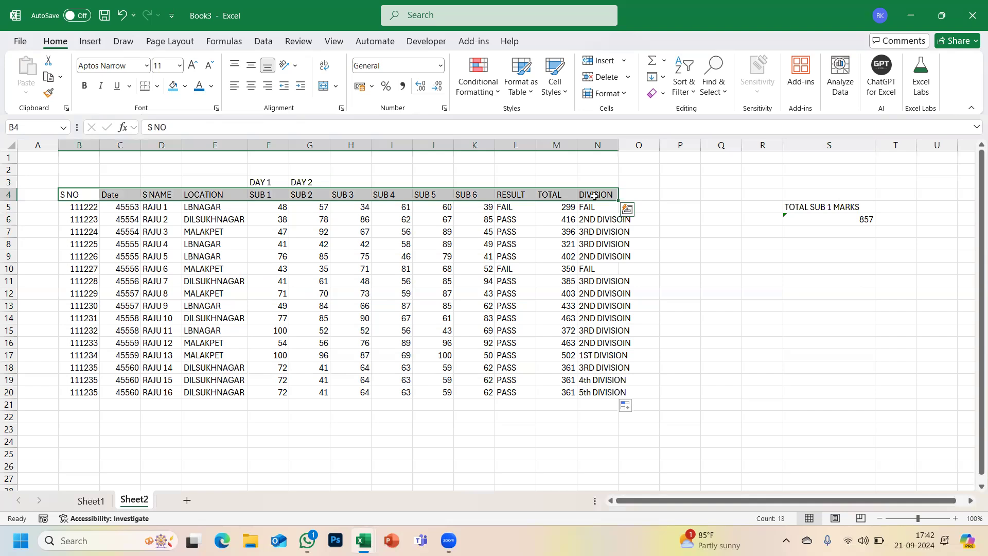
- Make the header row bold and delete the old SUB 1 total from S6
key("ctrl+b")
left_click(822, 221)
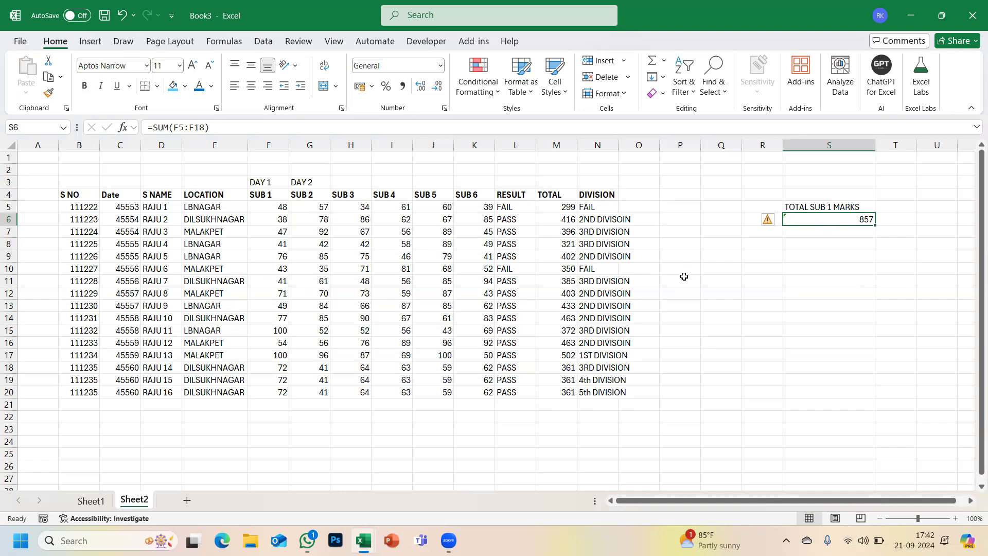
left_click(79, 195)
left_click_drag(282, 238, 622, 404)
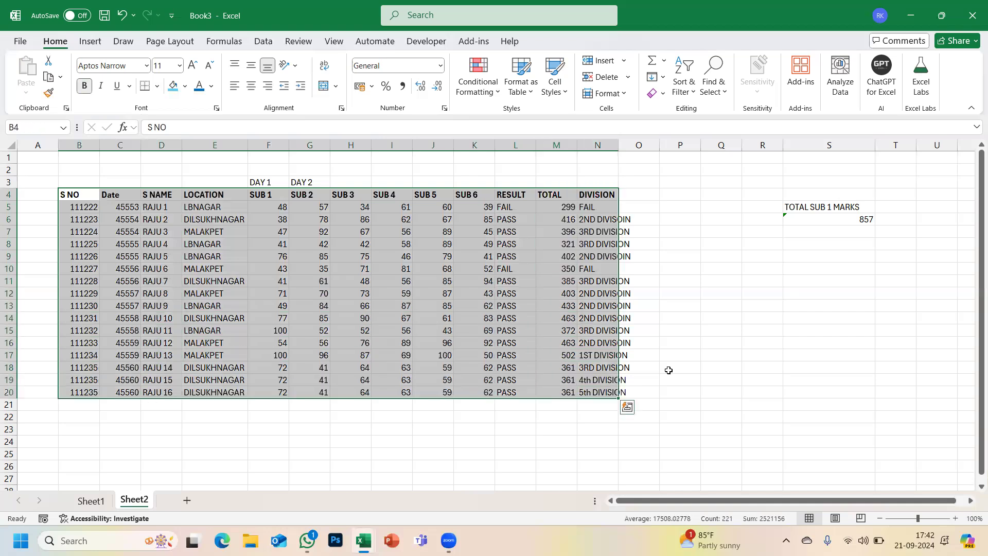
left_click(826, 222)
key("Delete")
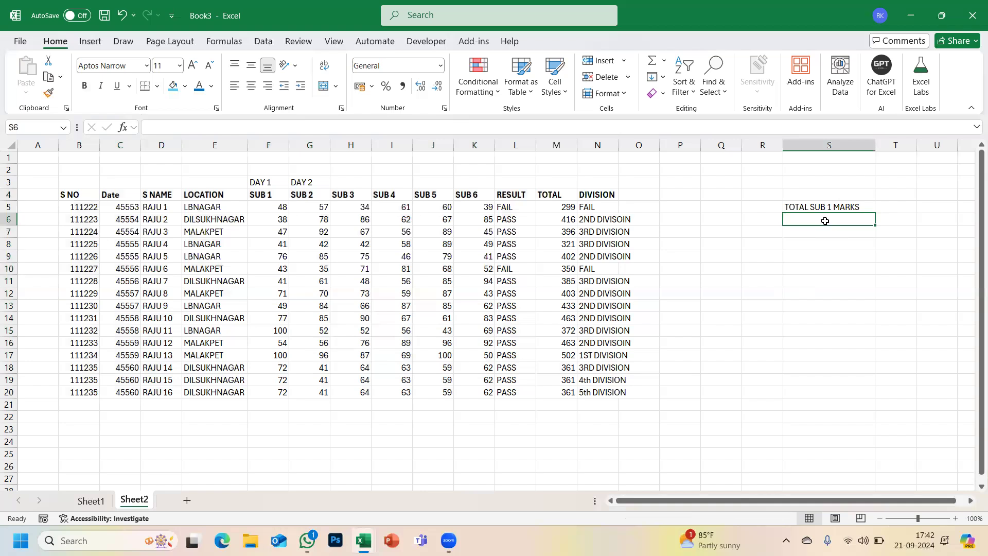
- Format B4:N20 as a styled table and widen the DIVISION column N
left_click_drag(78, 194, 602, 394)
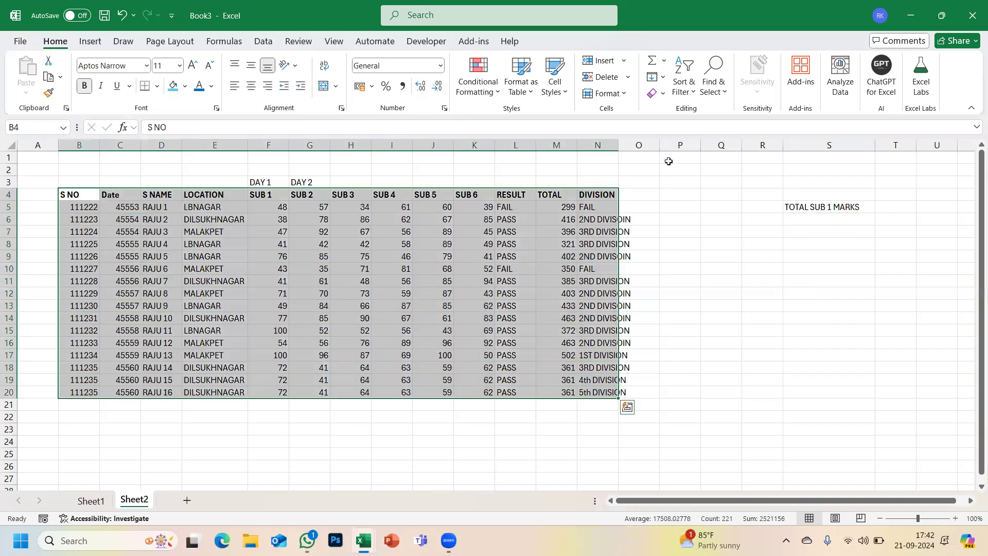
left_click(526, 96)
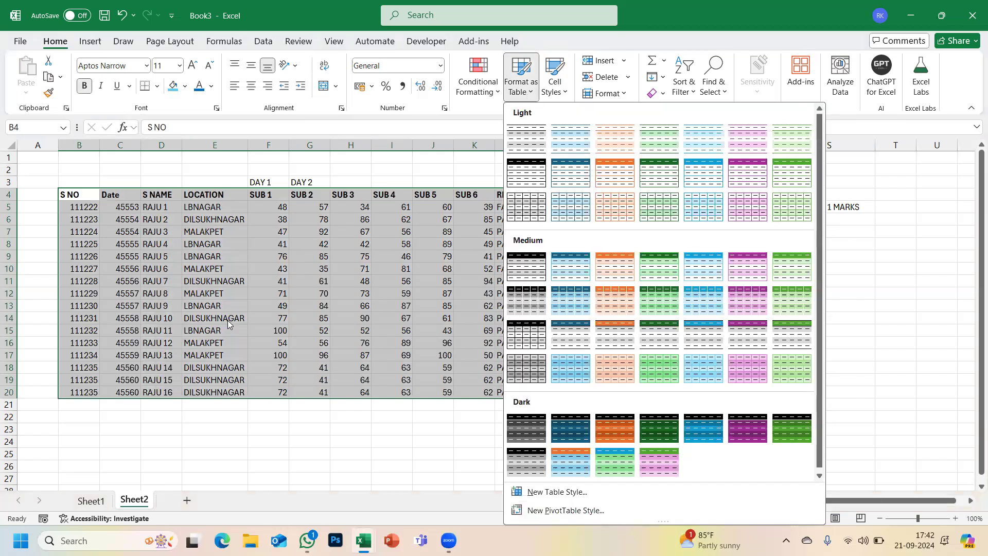
left_click(523, 179)
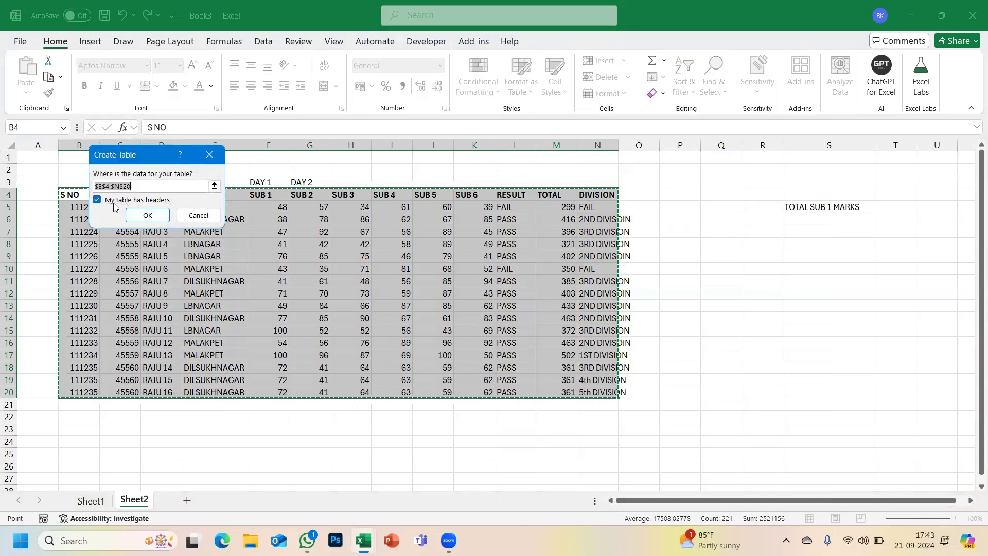
left_click(152, 218)
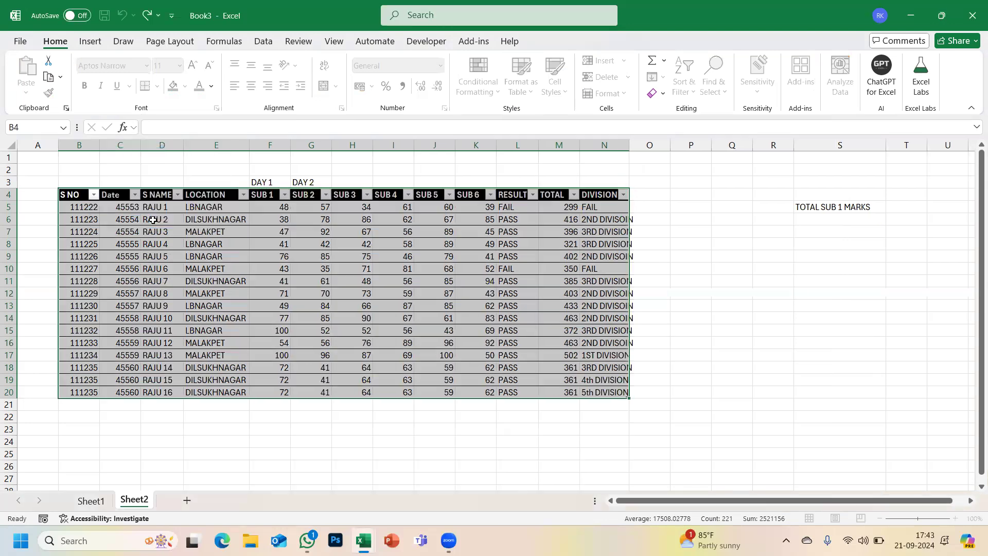
left_click(353, 269)
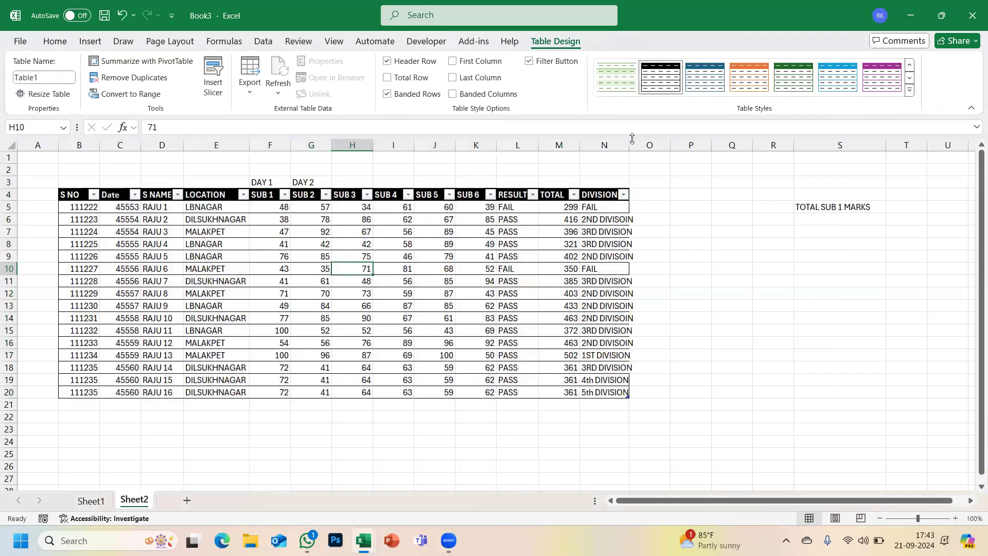
left_click_drag(630, 140, 666, 149)
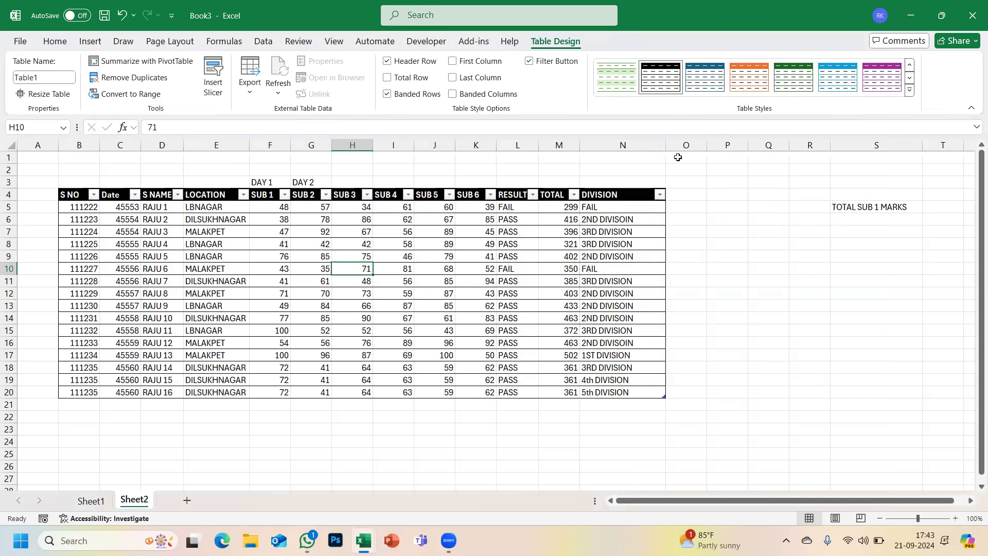
- Enter =SUM(Table1[SUB 1]) in S6 to total the table's SUB 1 column, giving 1001
left_click(852, 221)
type("=SUM")
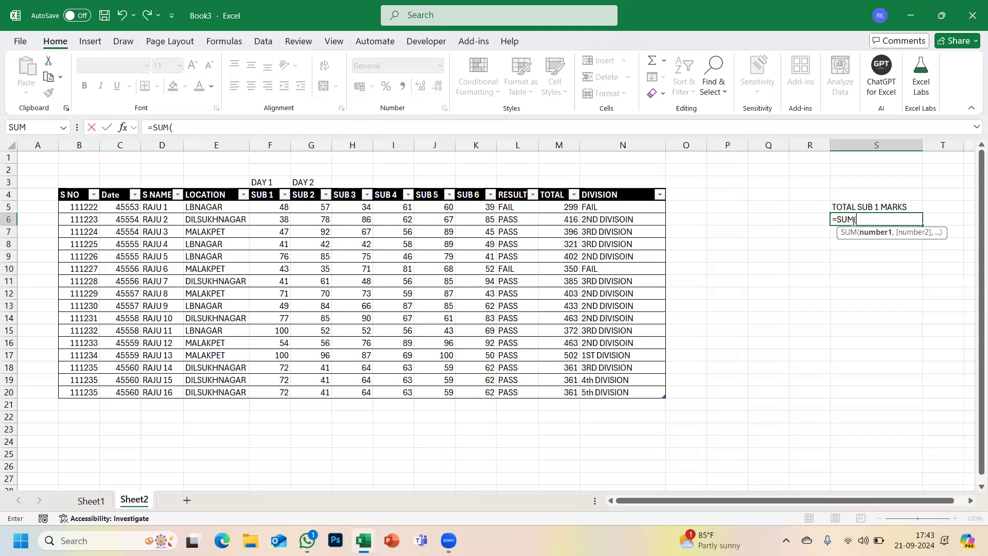
type("(")
left_click_drag(267, 207, 276, 387)
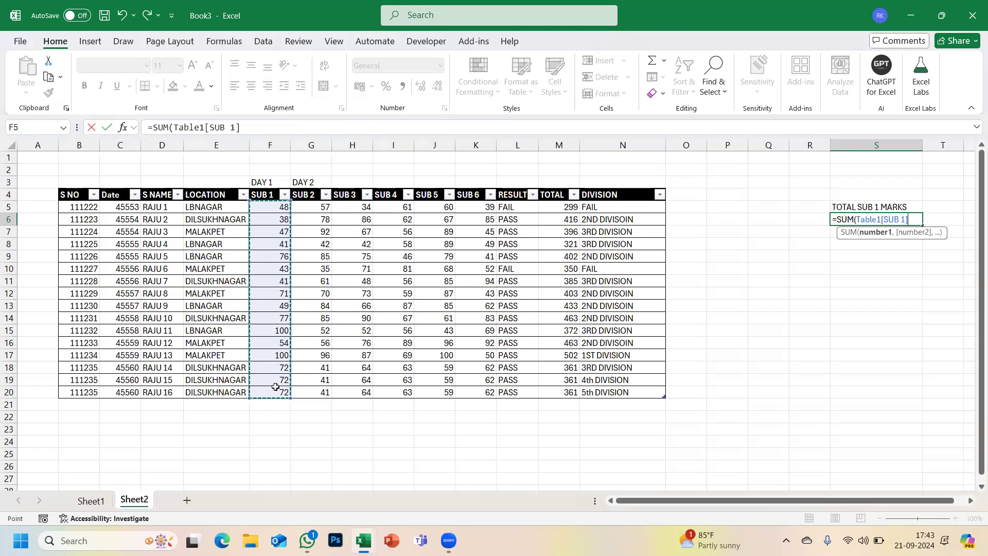
type(")")
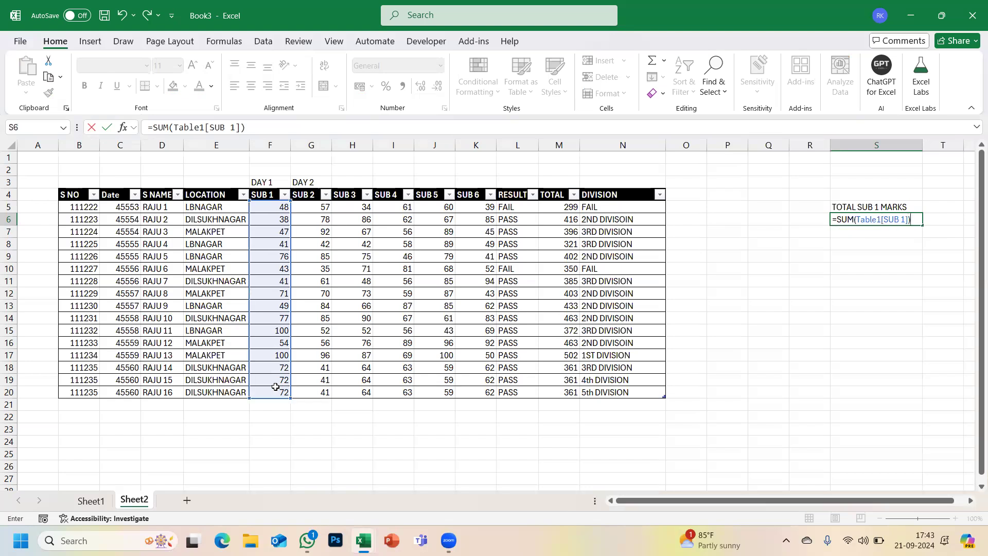
key("Return")
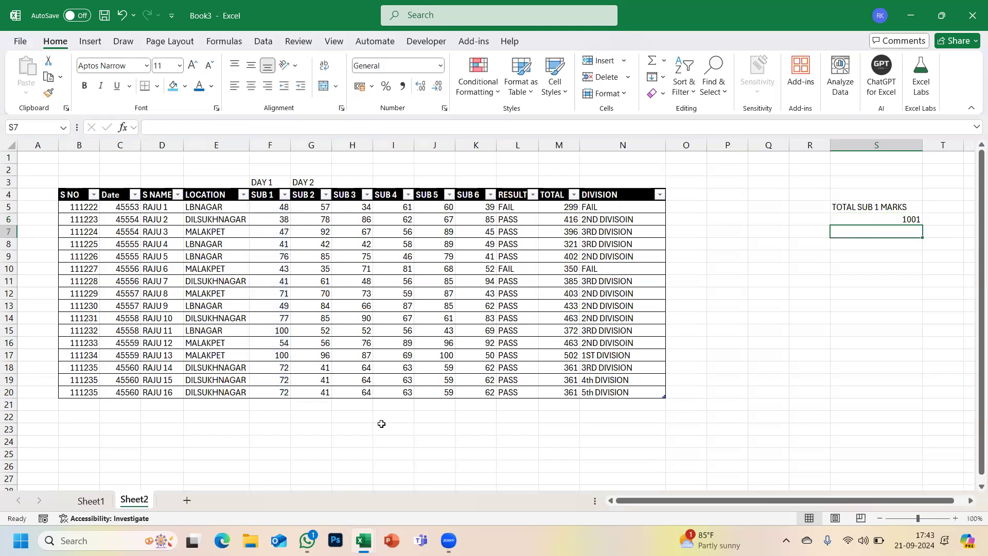
- Fill rows 21 and 22 with the last student's S NO, data and marks, raising the total to 1145
left_click(67, 406)
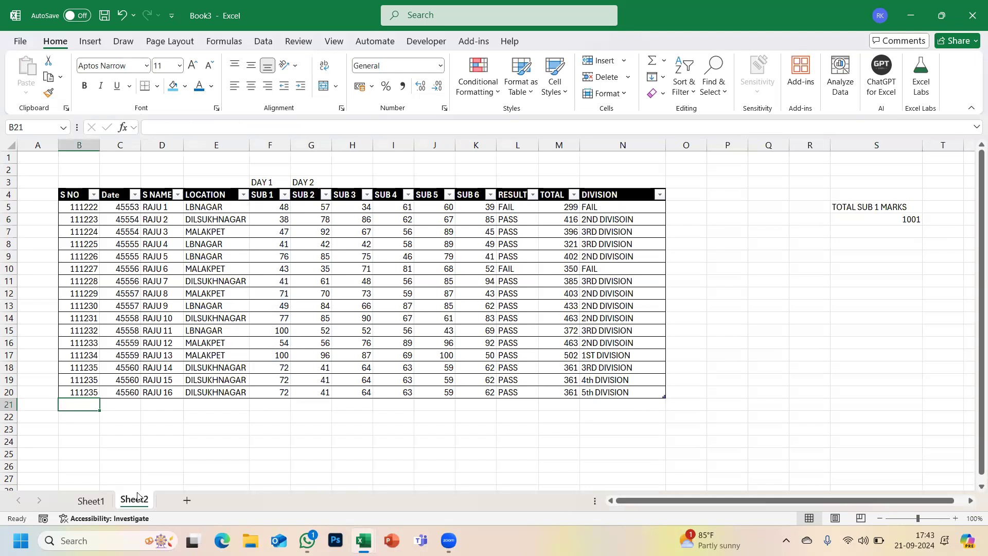
key("ctrl+d")
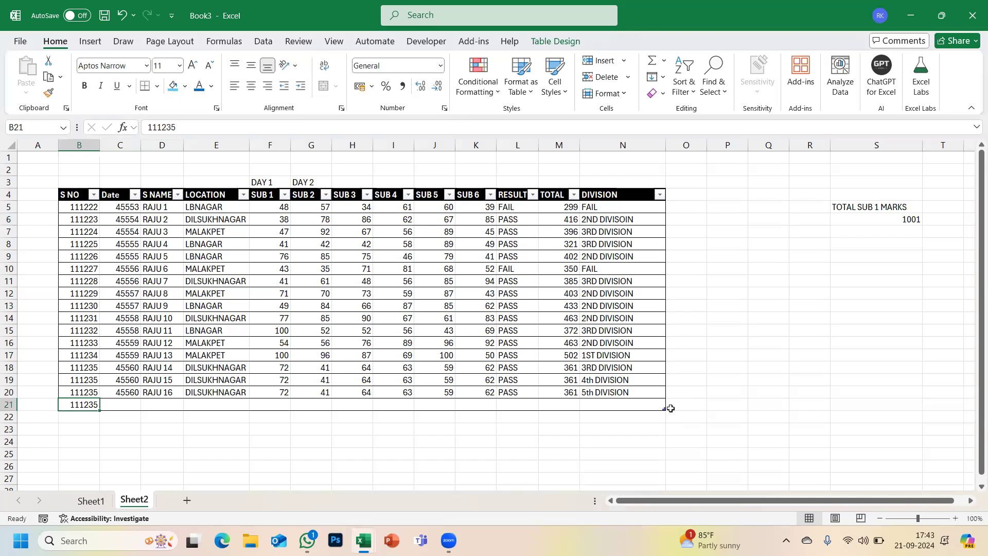
key("Down")
key("ctrl+d")
key("Up")
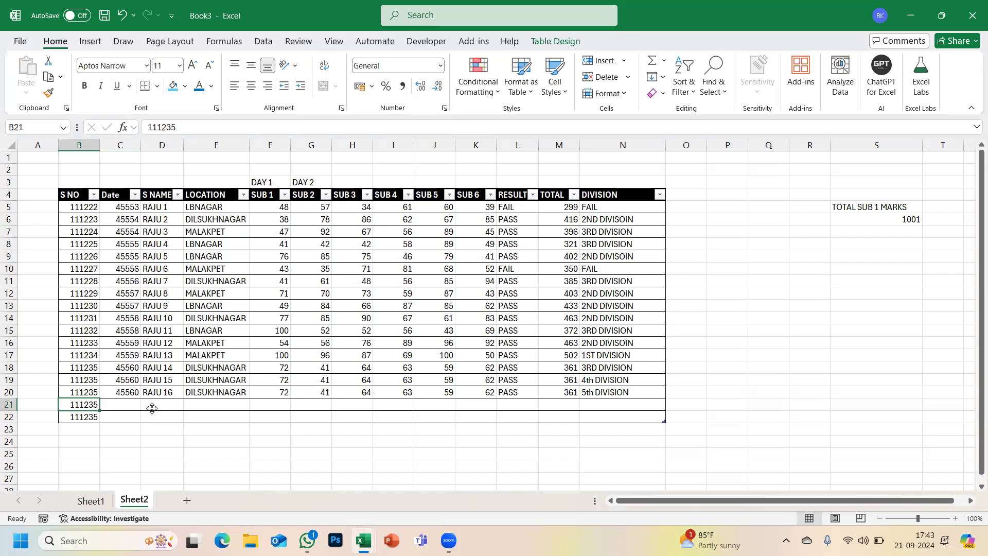
left_click_drag(116, 404, 483, 400)
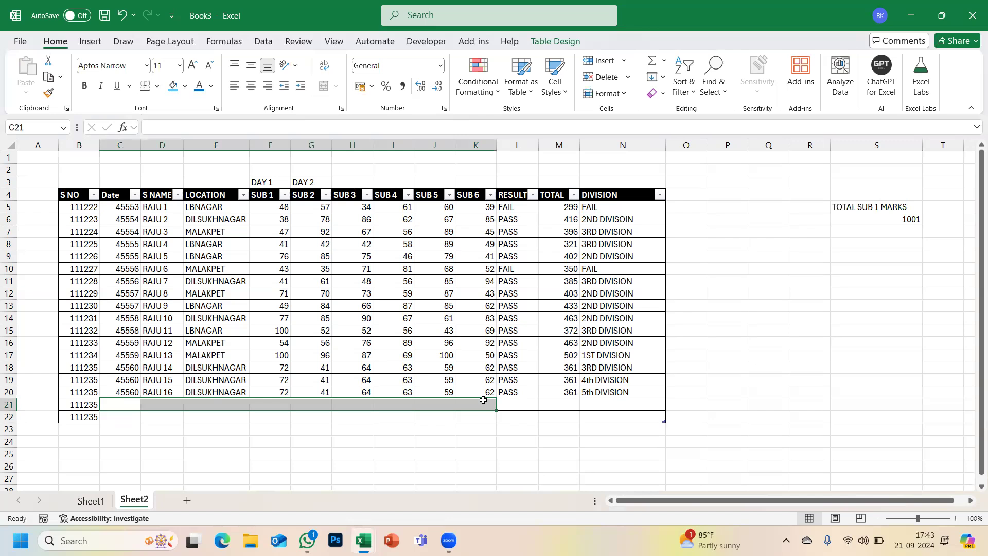
key("ctrl+d")
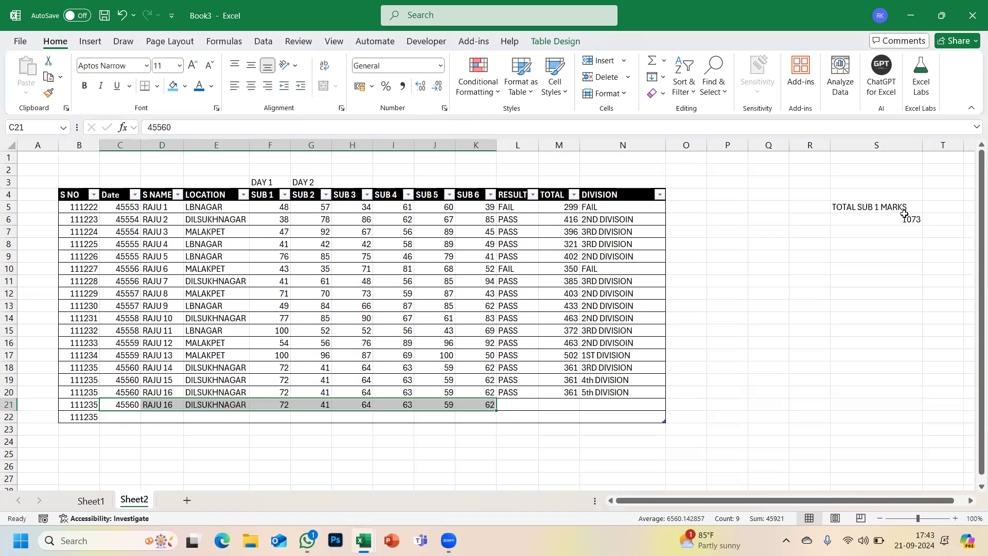
left_click_drag(112, 416, 477, 416)
key("ctrl+d")
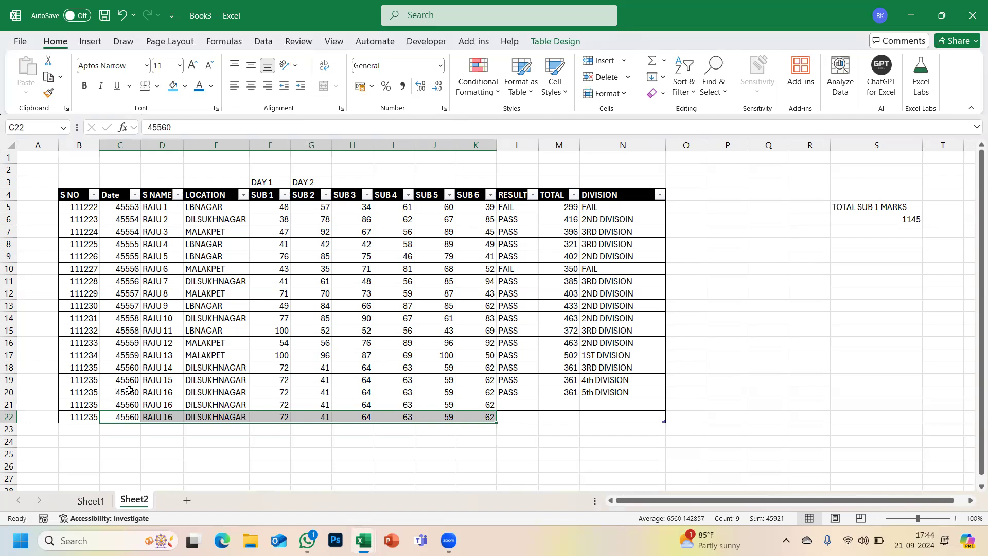
left_click(855, 221)
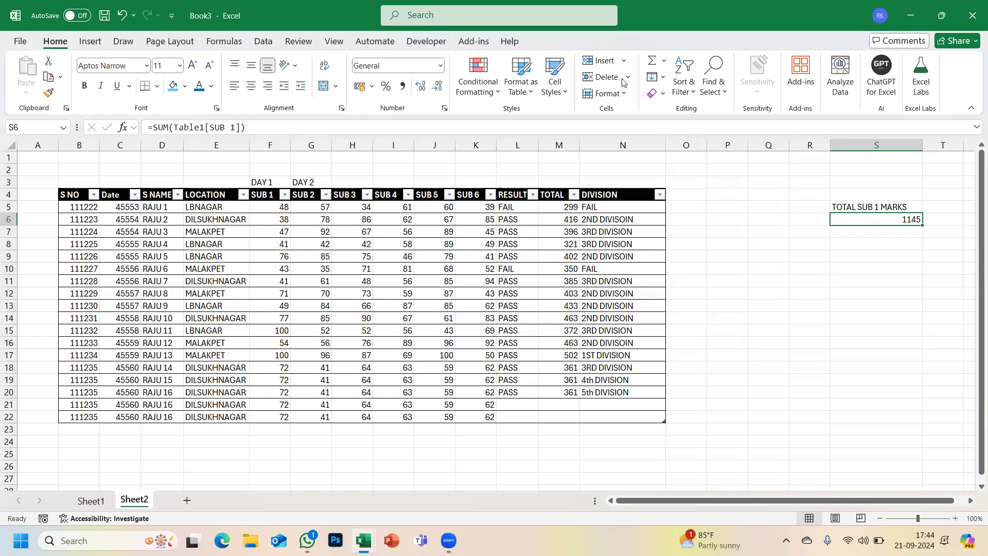
- Browse the table styles, then show Table1's Table Design options from inside the table
left_click(526, 100)
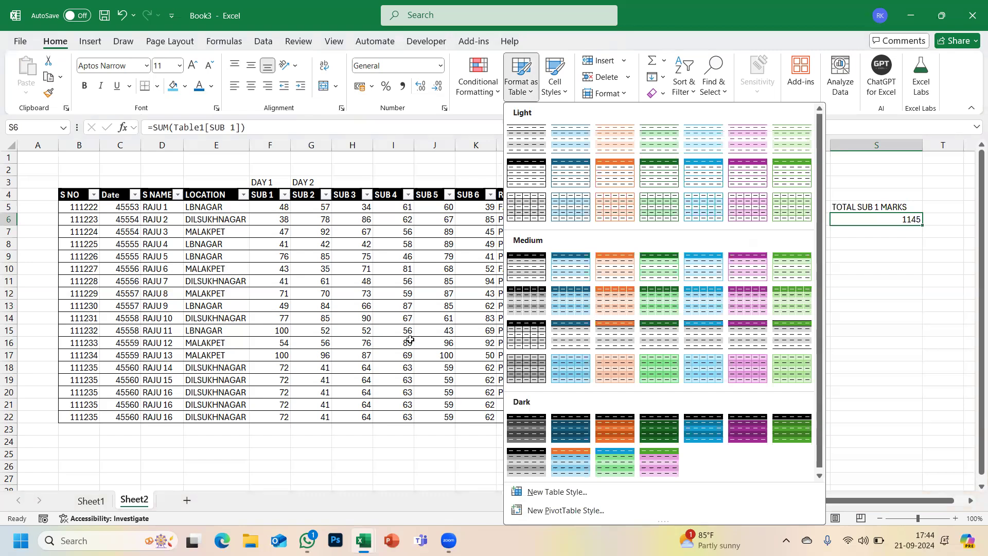
key("Escape")
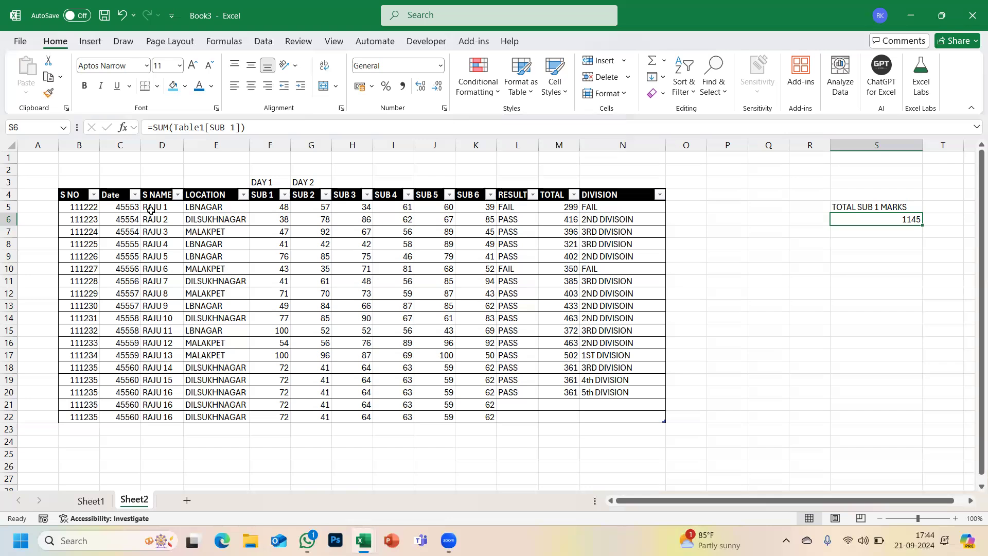
left_click(525, 103)
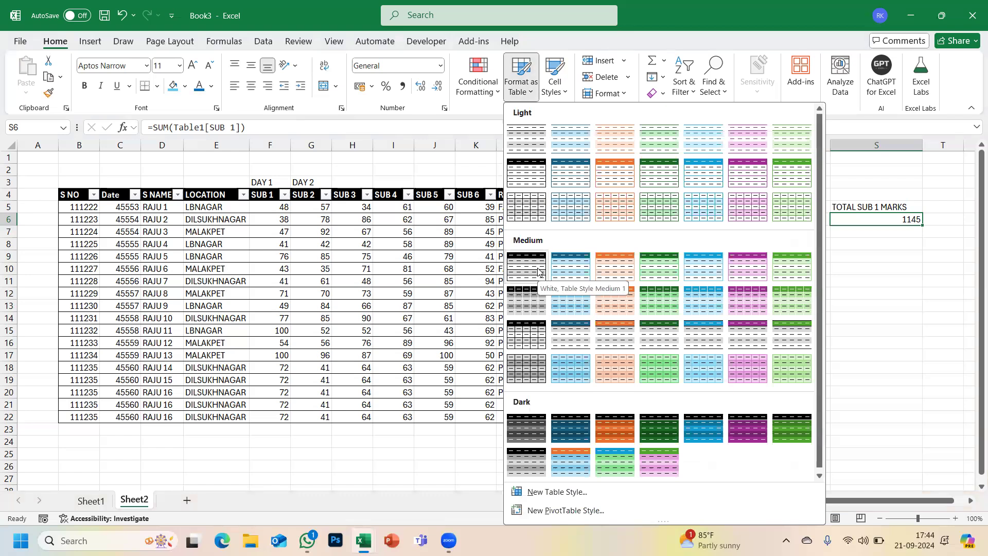
left_click(573, 371)
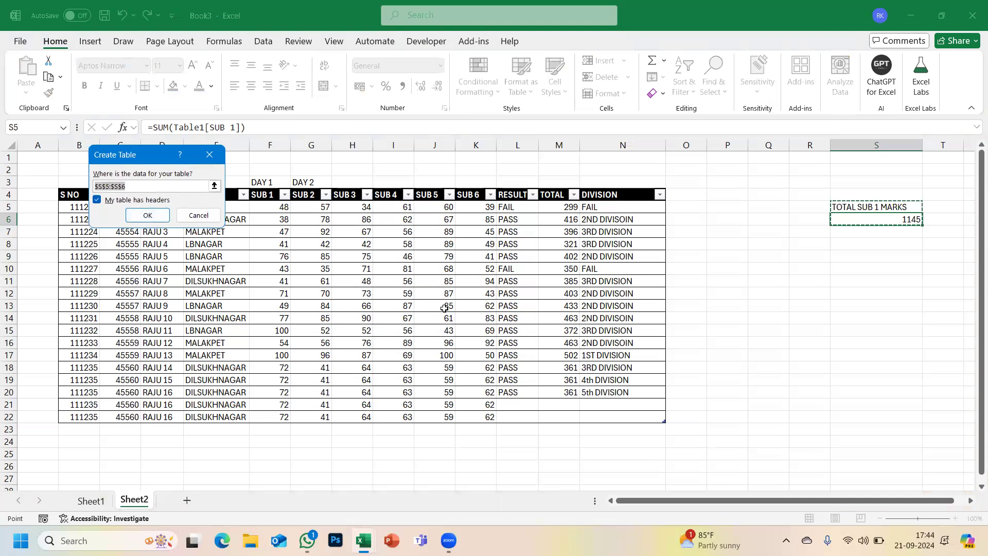
key("Escape")
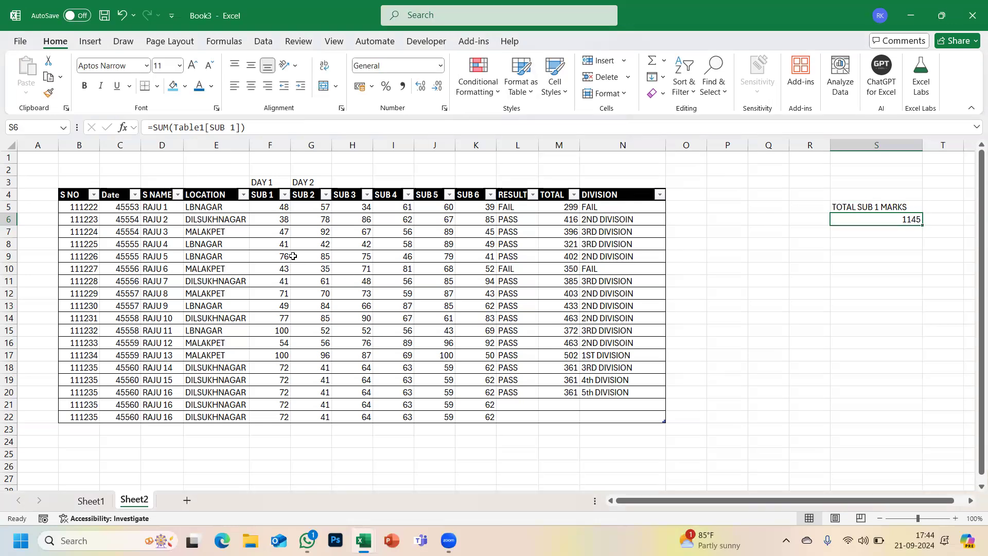
left_click(293, 256)
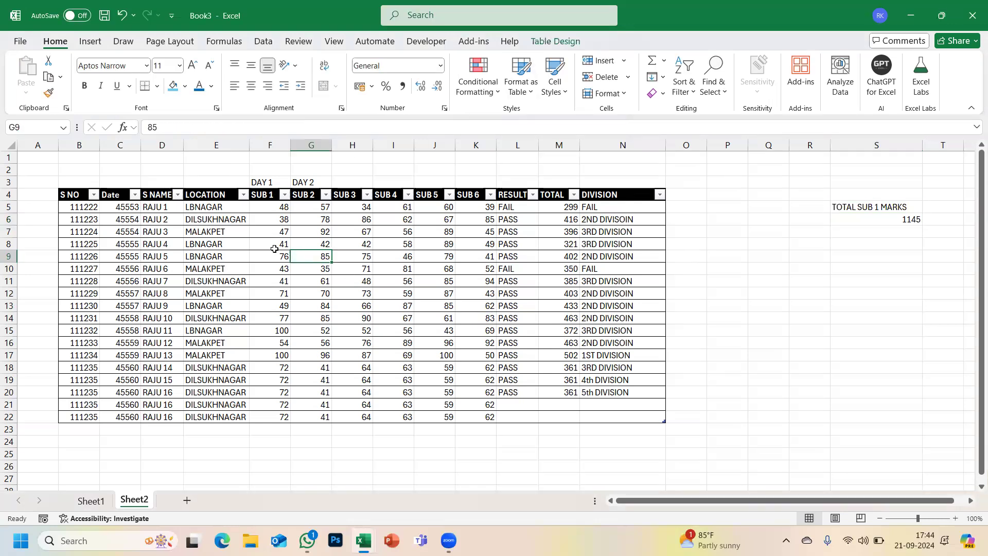
left_click(547, 47)
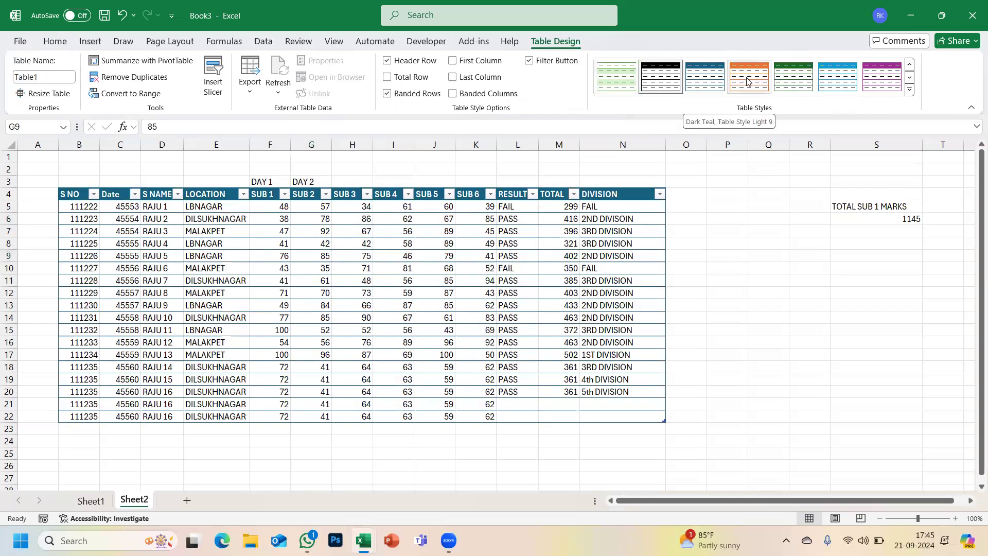
left_click(910, 82)
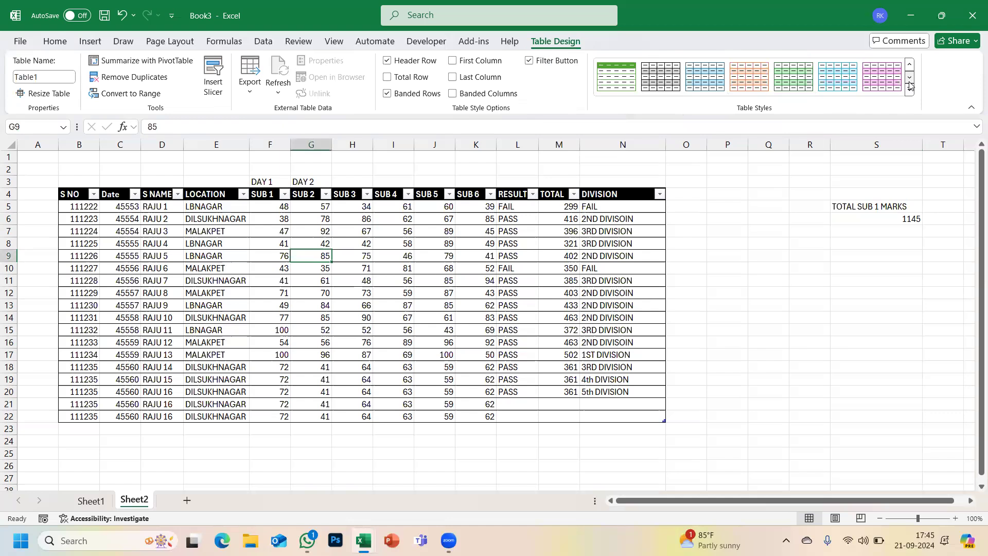
left_click(910, 86)
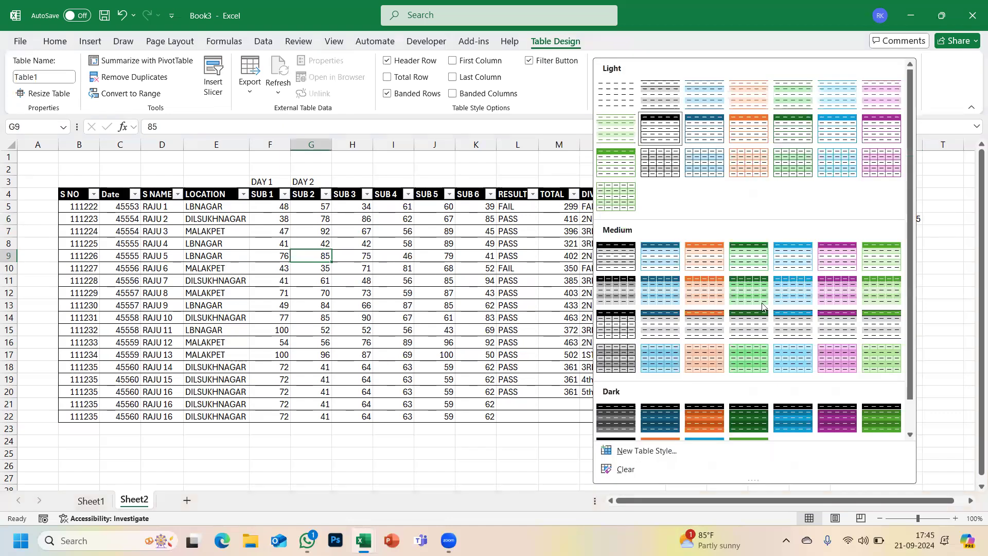
left_click(614, 260)
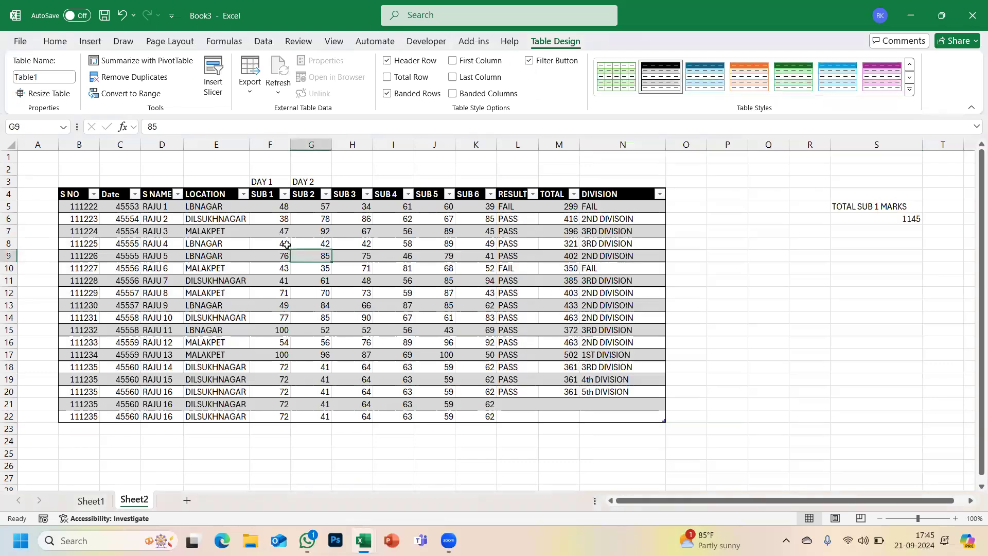
left_click(400, 97)
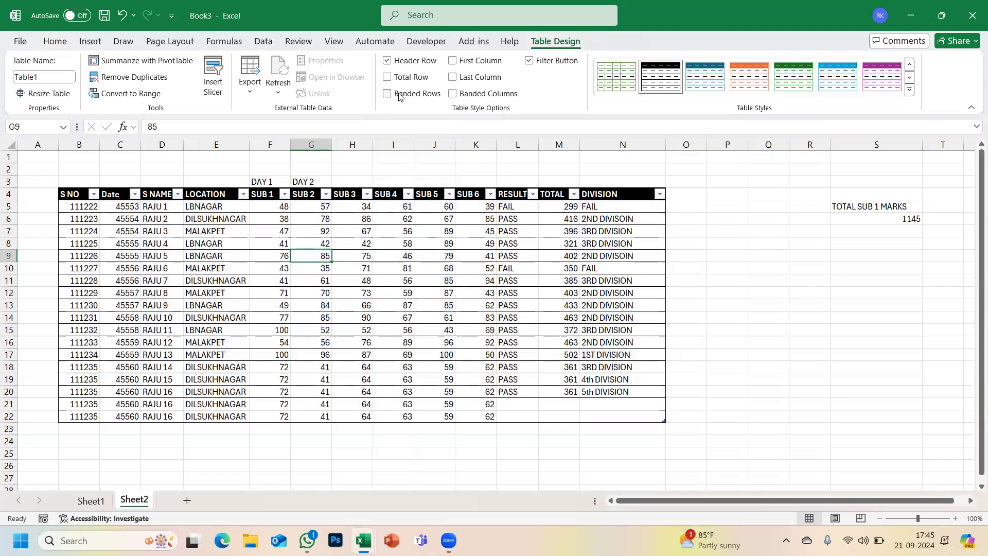
left_click(388, 95)
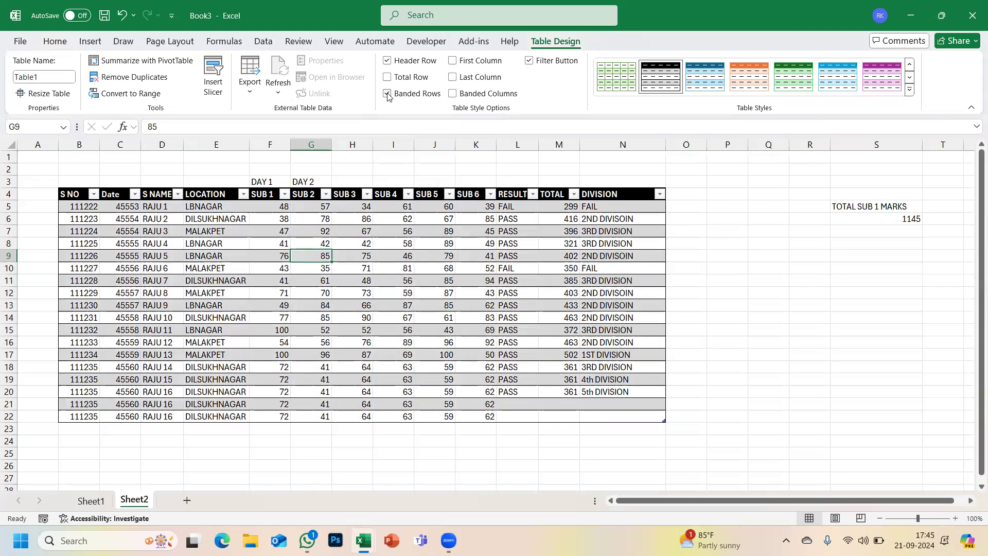
left_click(724, 209)
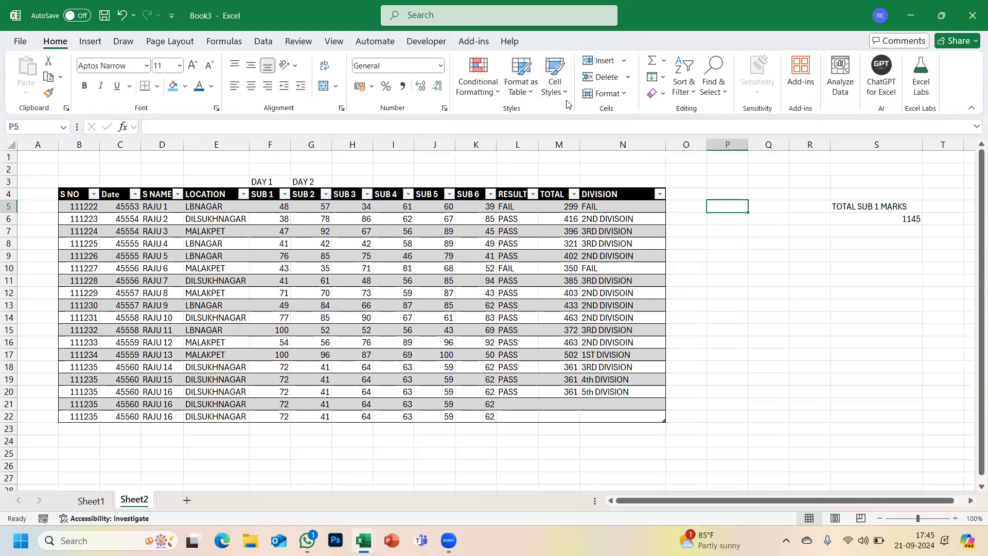
left_click(555, 85)
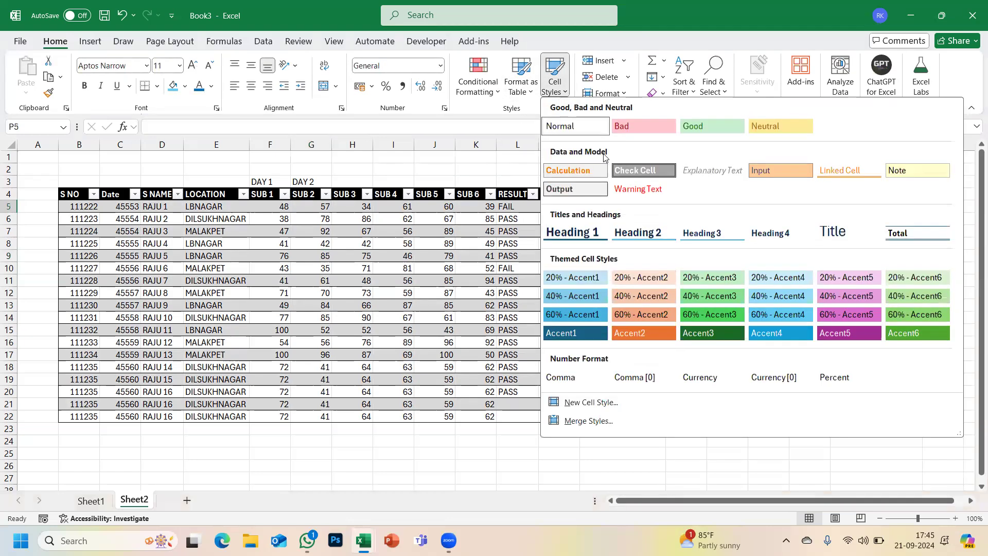
left_click(354, 279)
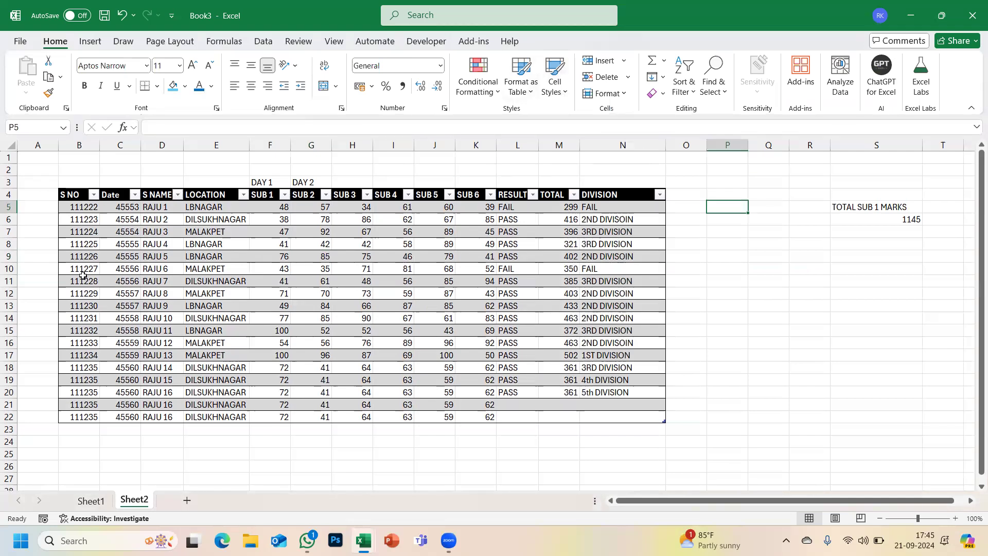
left_click(267, 183)
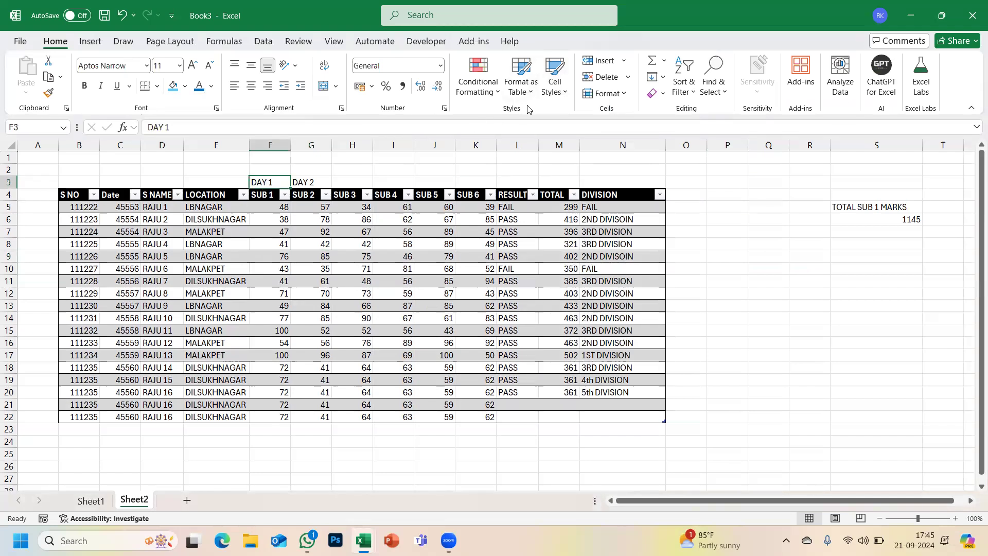
left_click(555, 80)
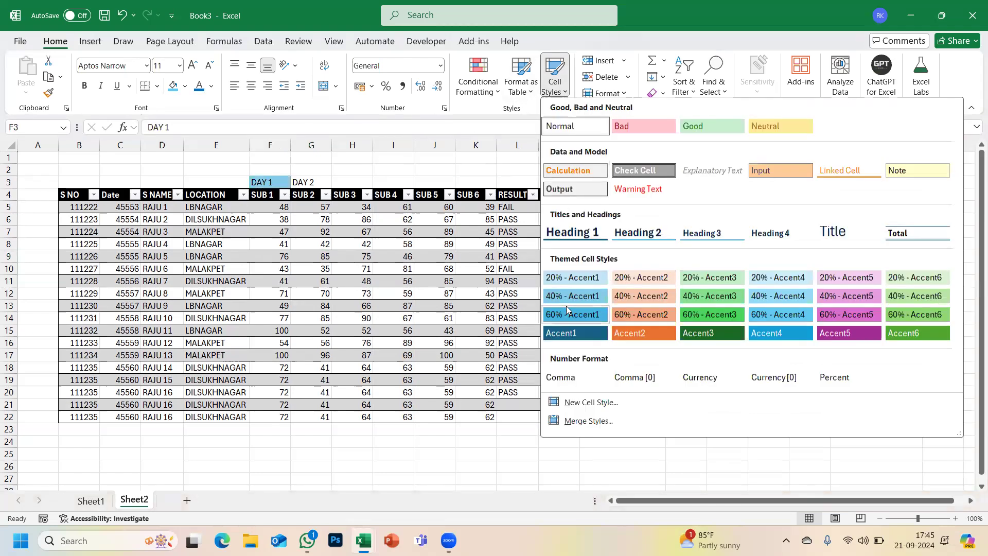
left_click(555, 80)
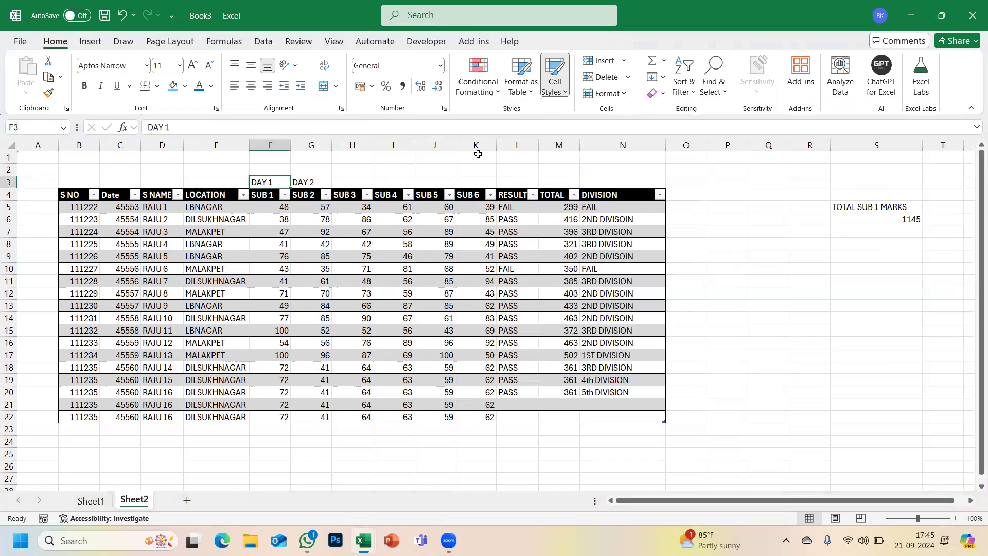
left_click(624, 61)
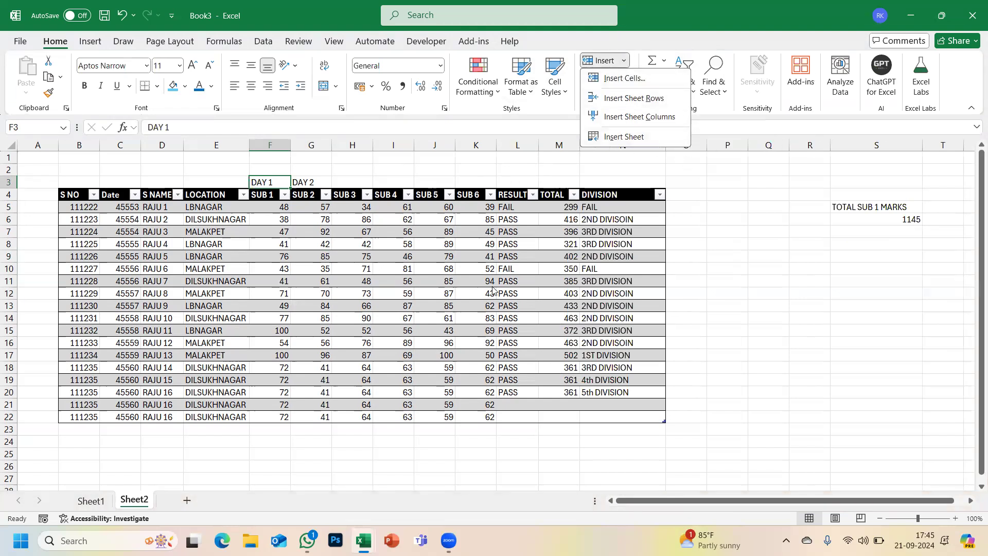
left_click(455, 303)
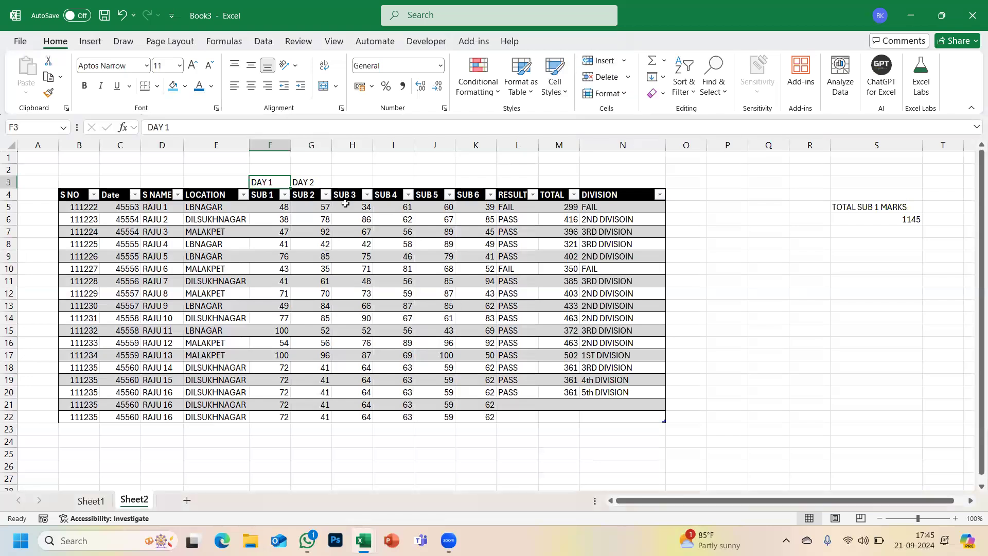
left_click(356, 145)
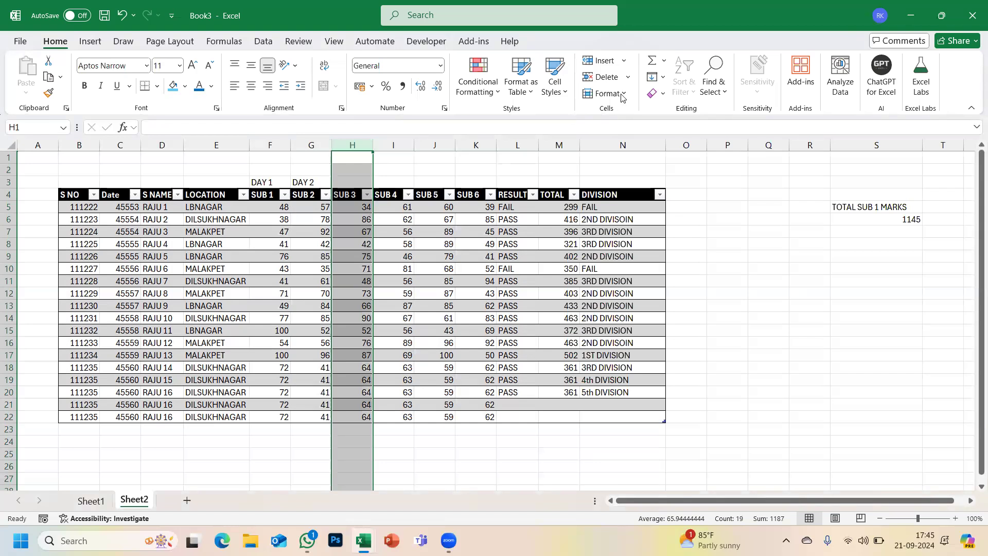
- Insert an empty SUB 22 column before SUB 3, extending Table1 to B4:O22
left_click(626, 62)
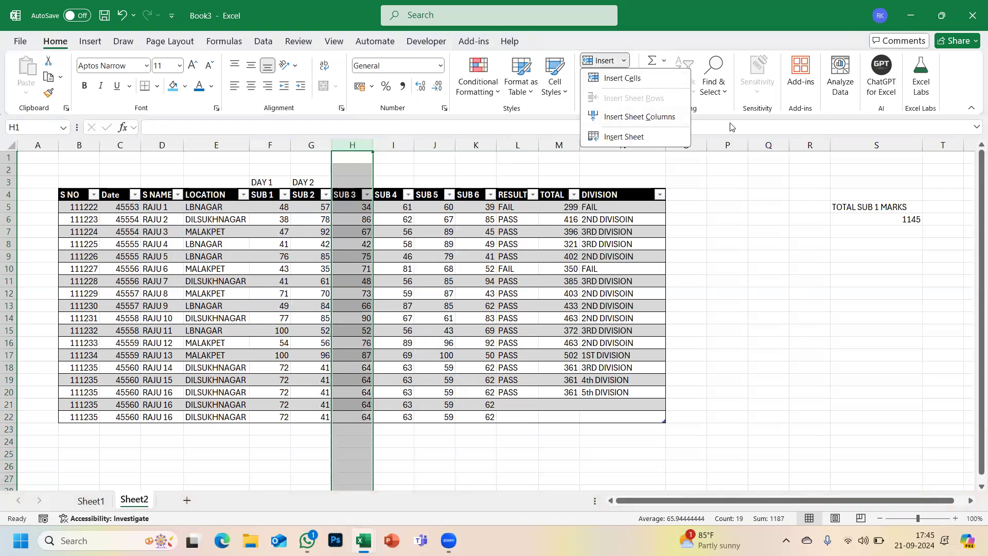
left_click(642, 124)
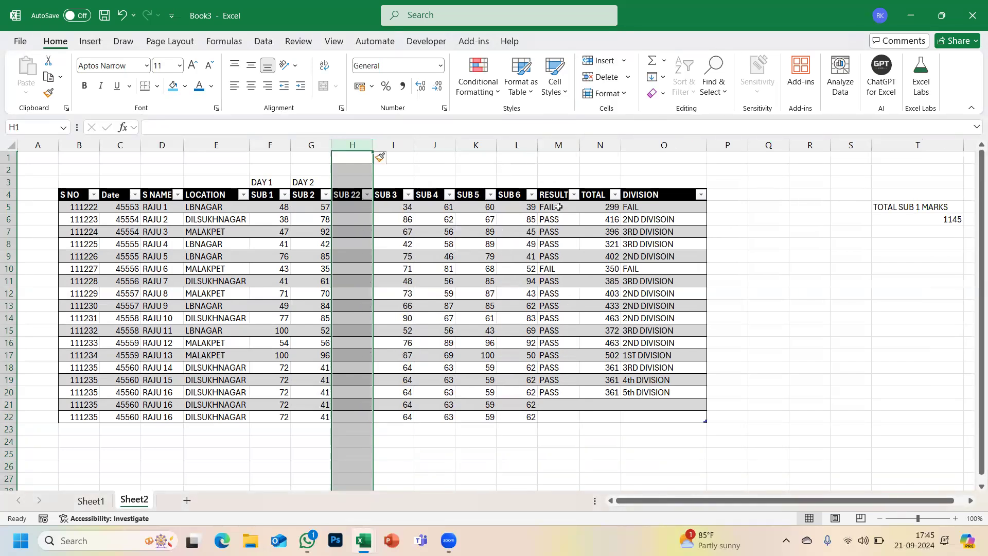
left_click(561, 205)
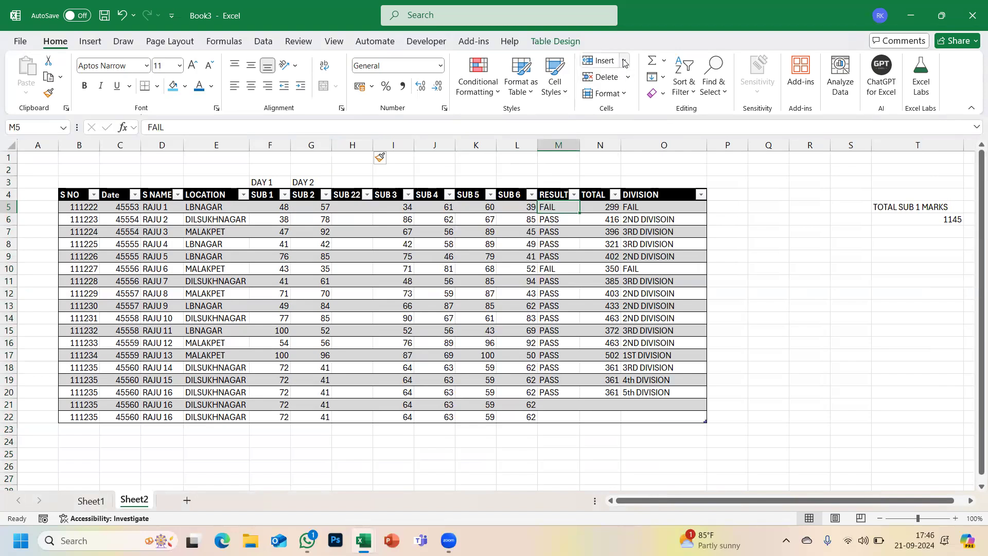
- Insert a blank table row above the first student's data (undo, redo), then go to Sheet1
left_click(605, 61)
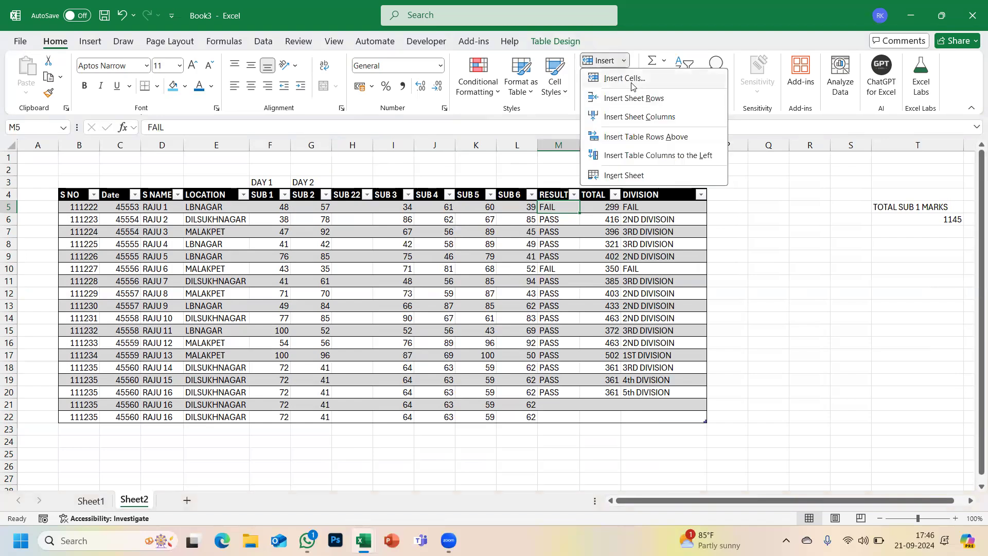
left_click(633, 84)
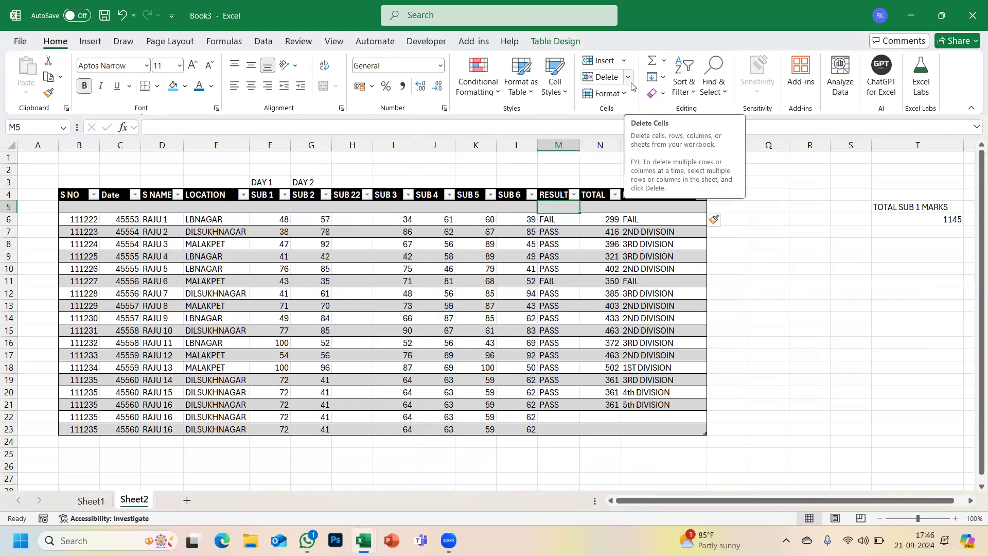
key("ctrl+z")
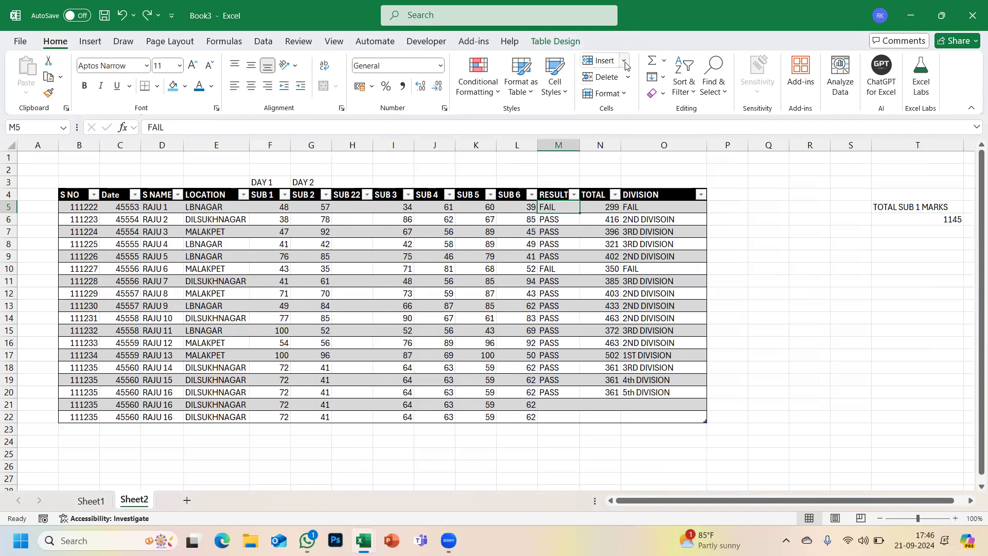
left_click(624, 62)
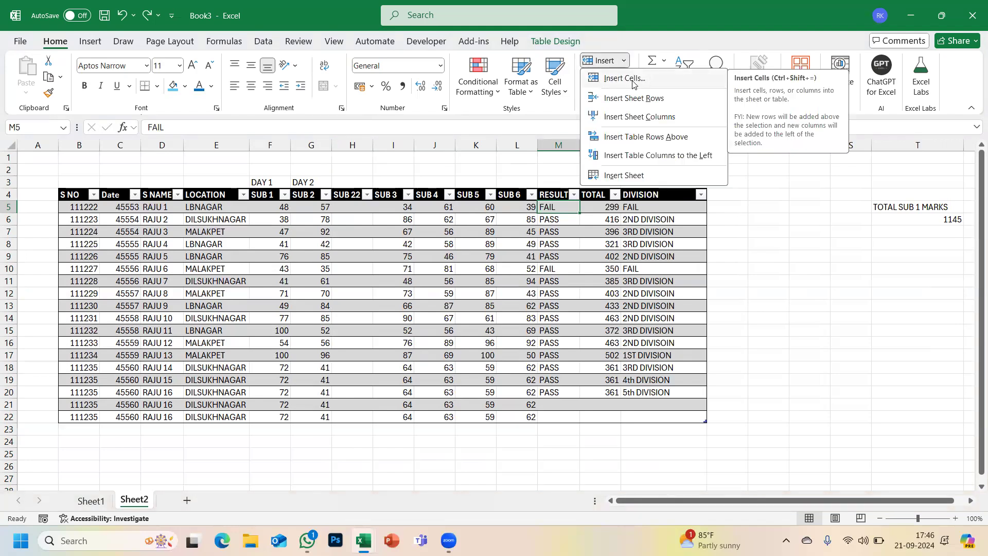
left_click(633, 80)
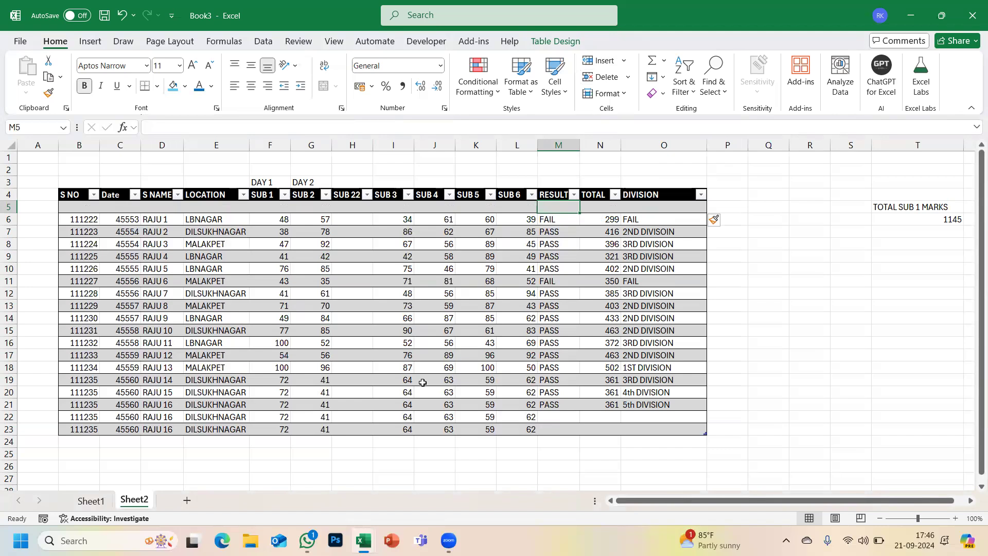
left_click(95, 502)
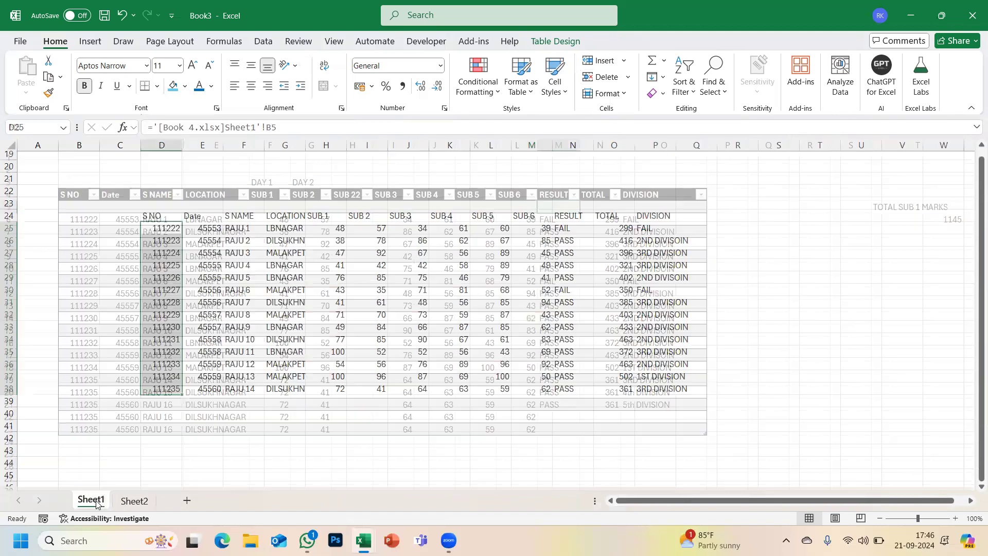
- Insert a blank cell at M25, shifting 39, FAIL, 299 right, then return to Sheet2
left_click(544, 232)
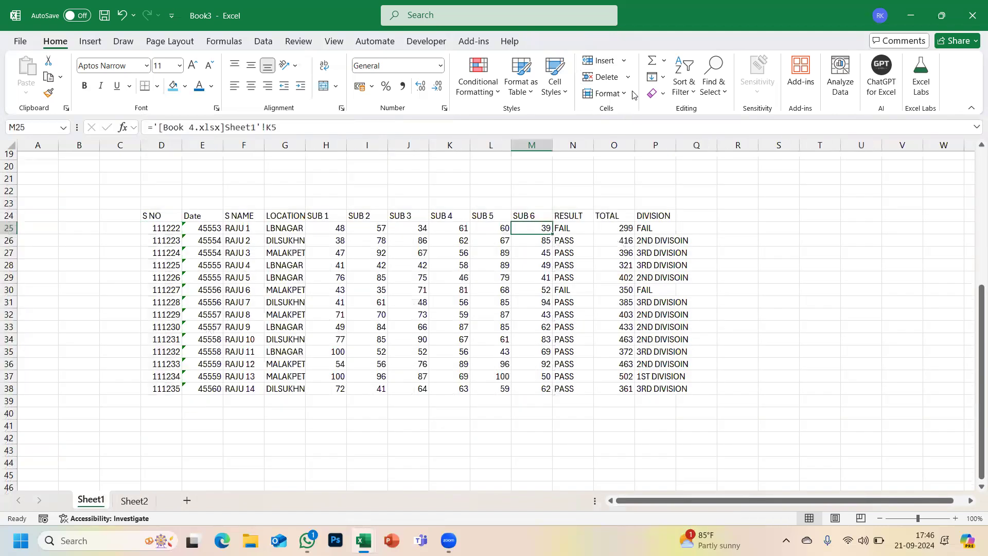
left_click(625, 61)
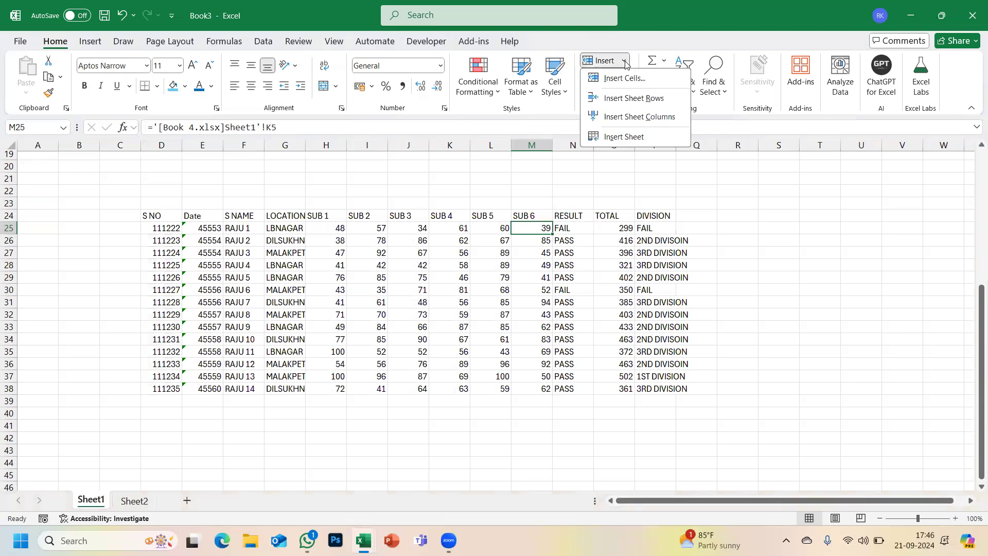
left_click(625, 79)
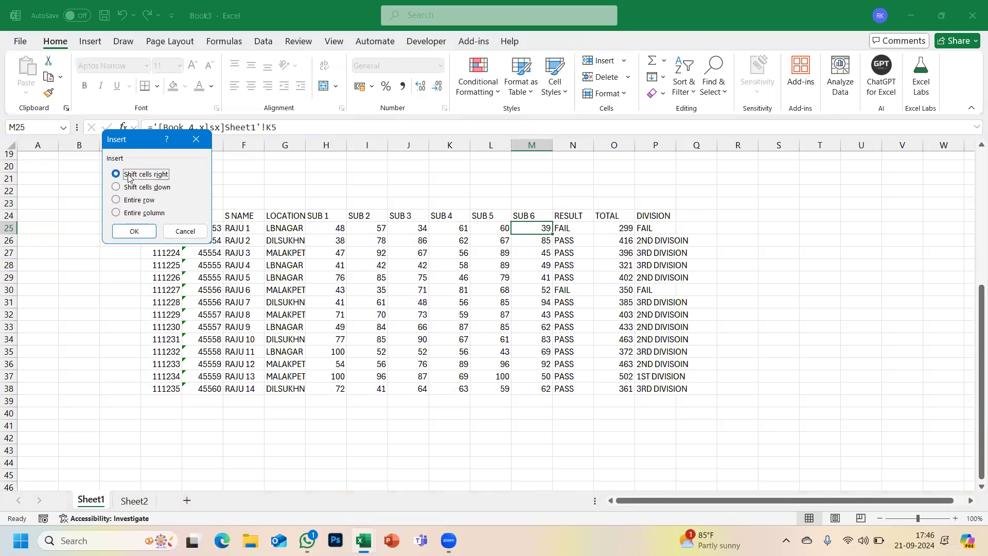
left_click(134, 232)
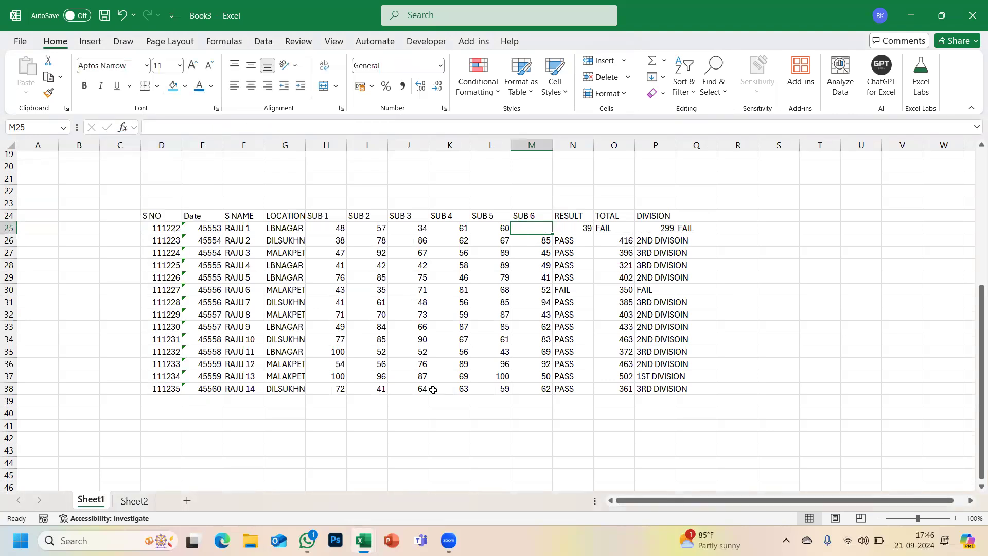
left_click(134, 501)
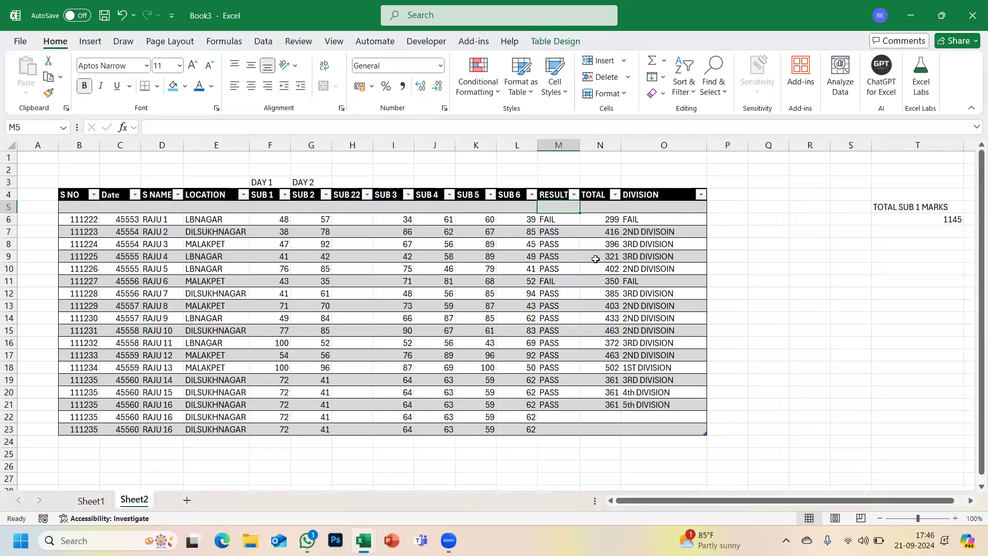
- Delete the blank row 5 on Sheet2 of Book3
key("ctrl+Page_Up")
key("alt+Tab")
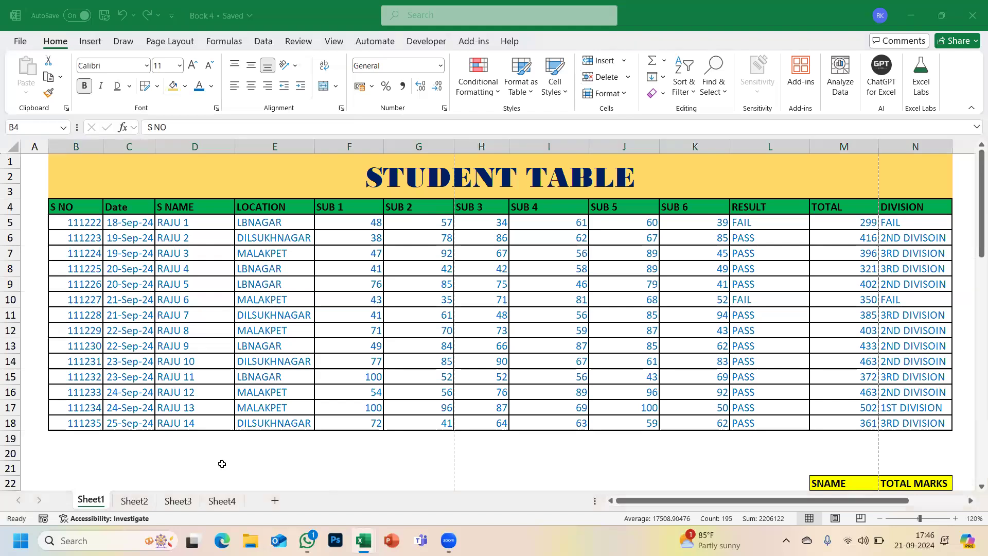
key("alt+Tab")
left_click(135, 501)
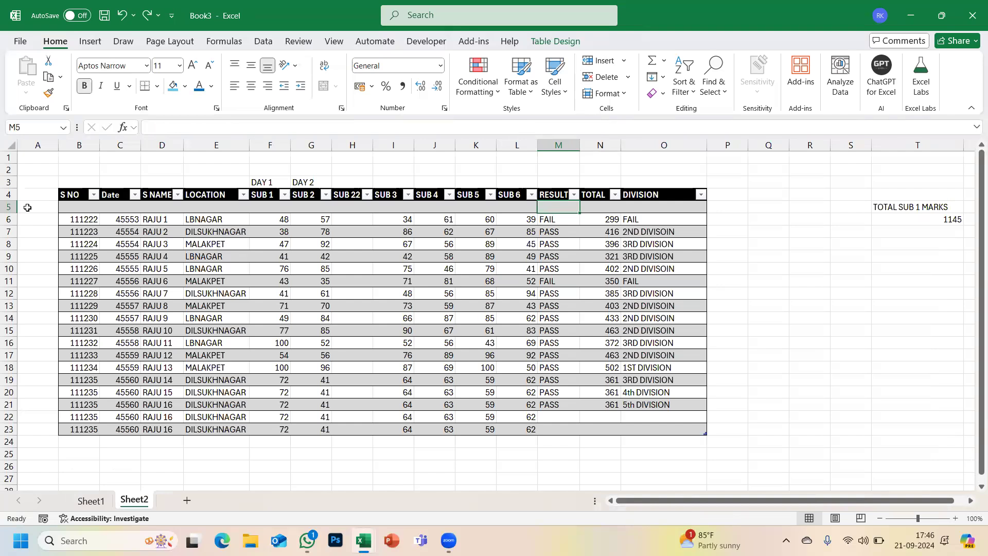
left_click(11, 208)
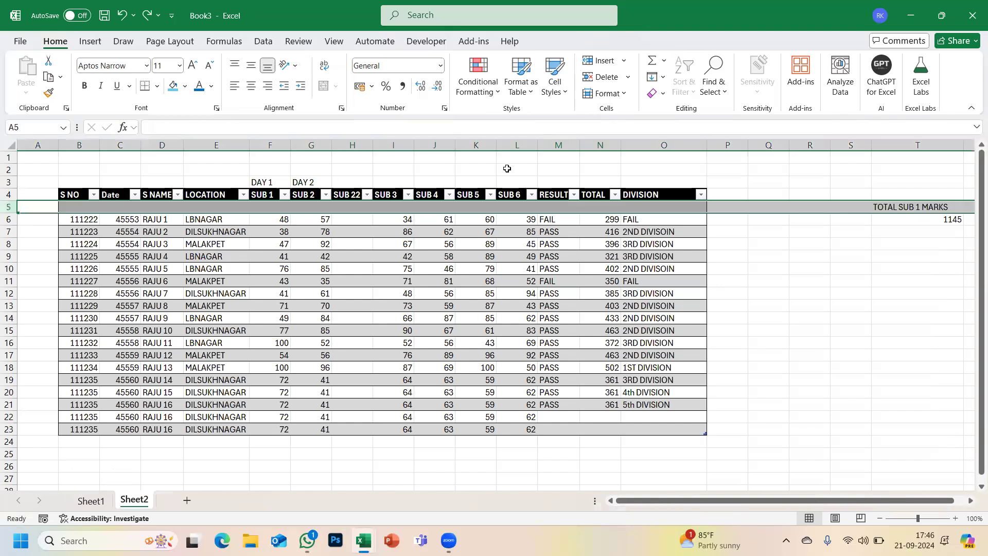
left_click(629, 78)
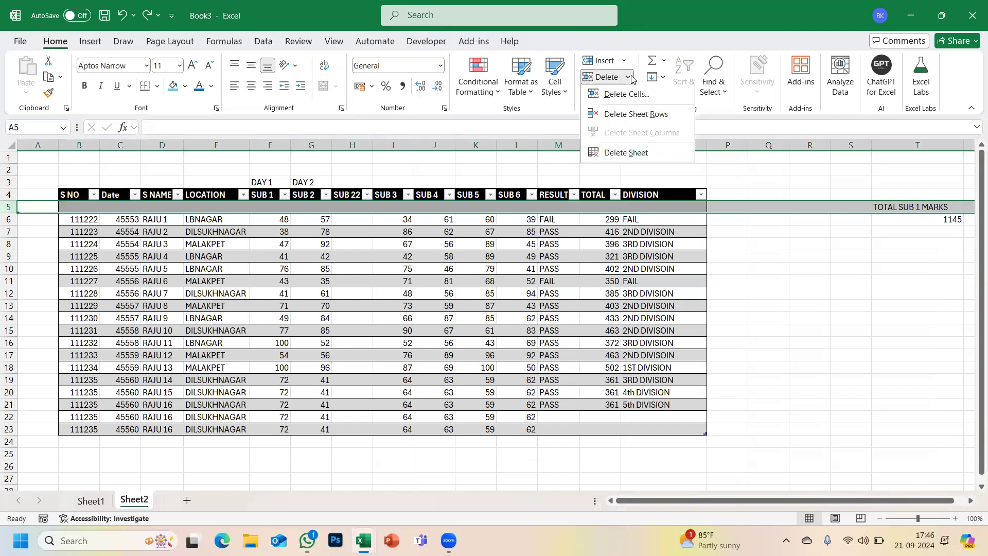
left_click(636, 113)
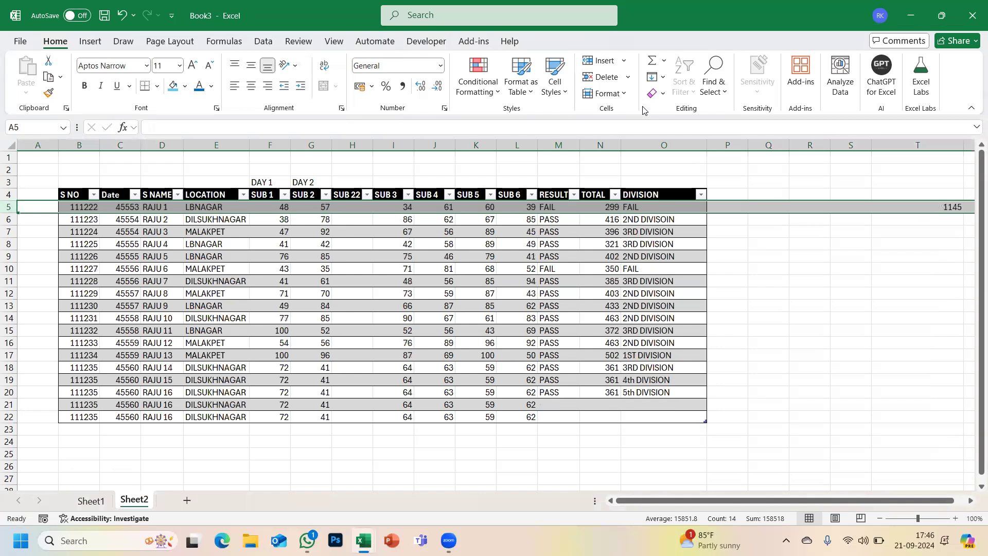
- Add a new blank Sheet3 after Sheet2, then return to Sheet1
left_click(629, 62)
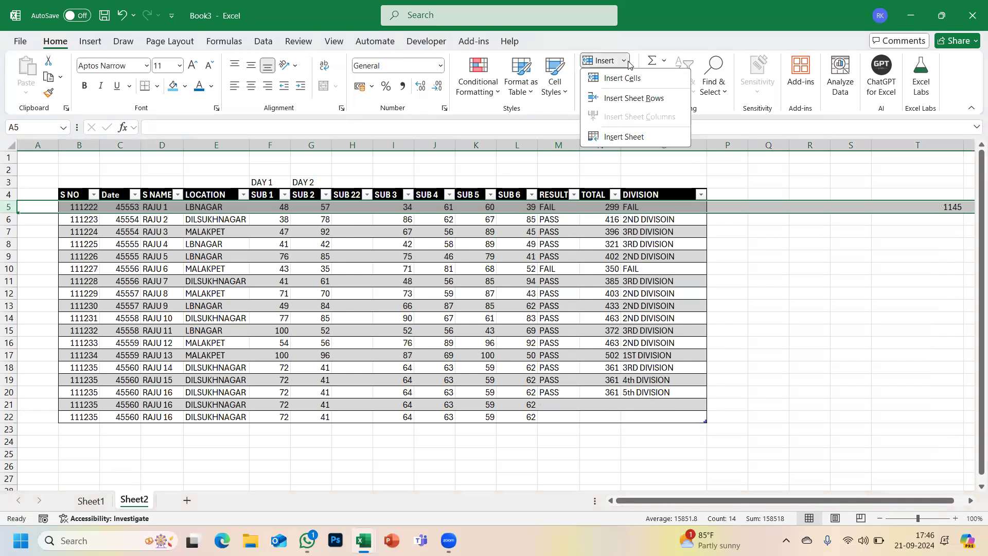
left_click(638, 172)
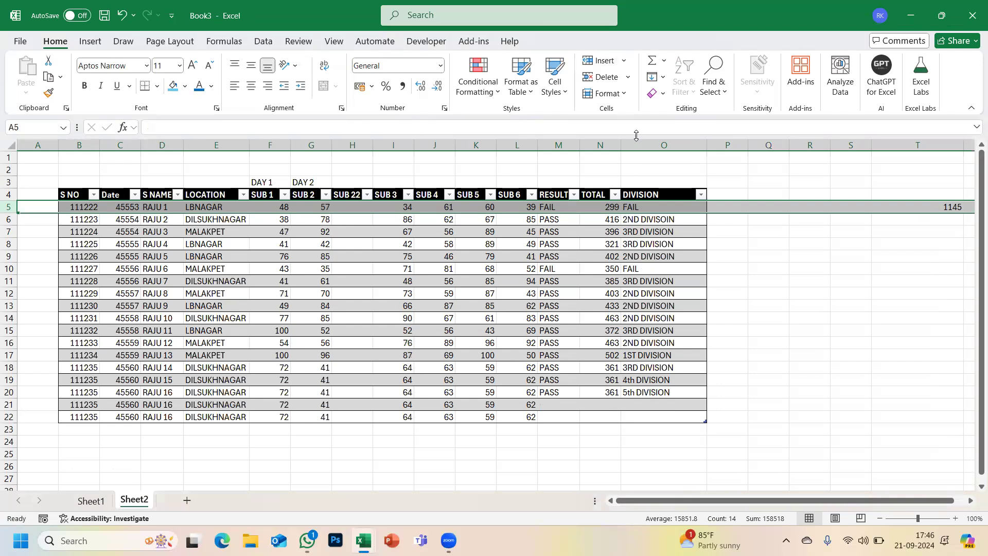
left_click(627, 65)
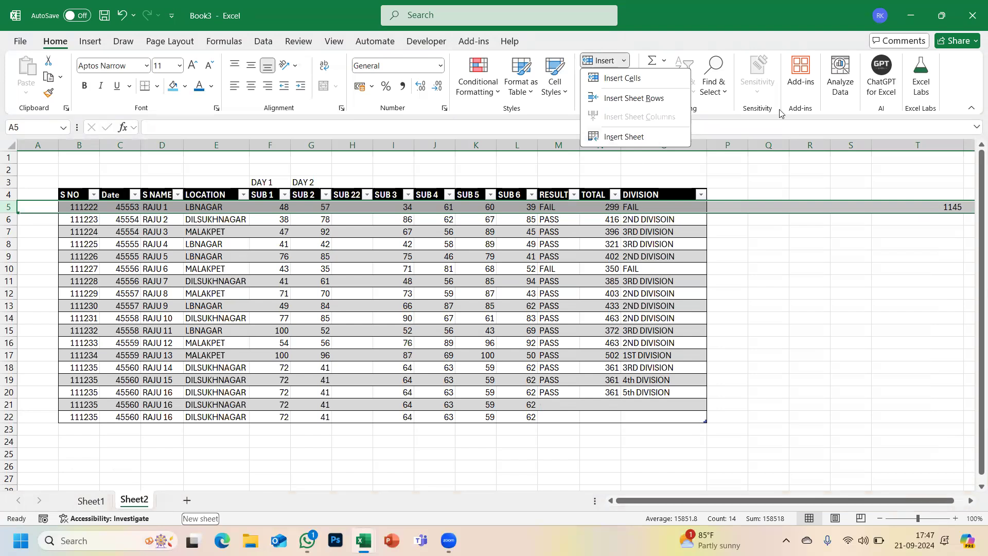
left_click(186, 500)
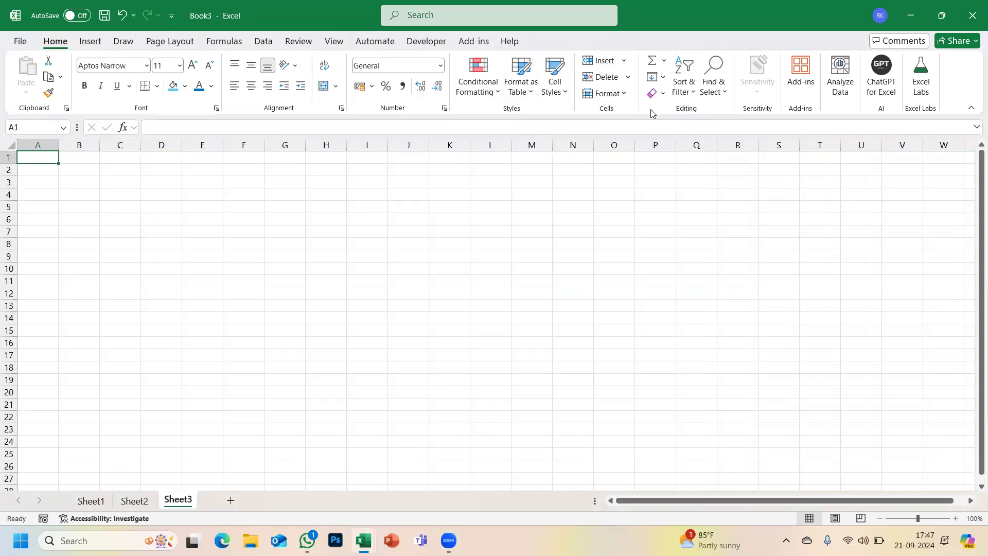
left_click(610, 93)
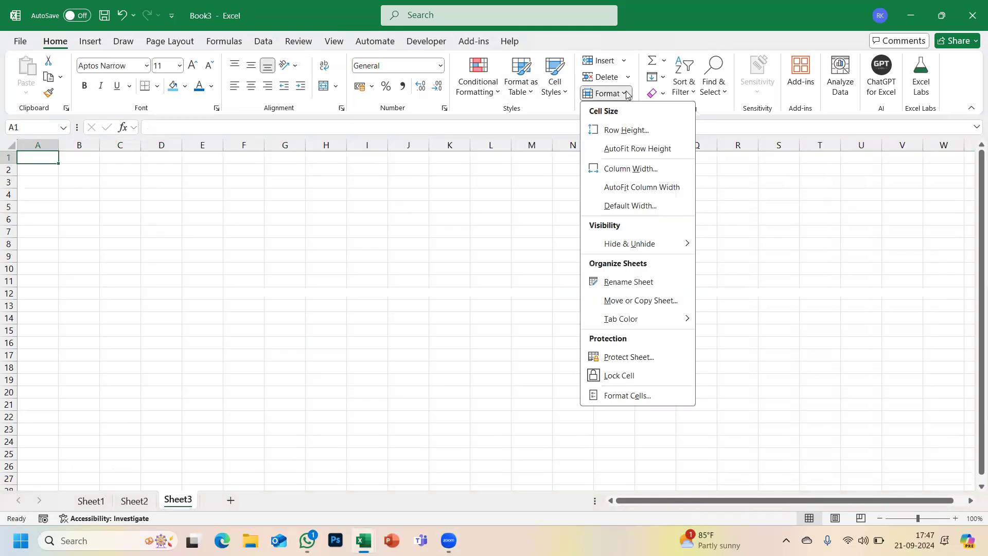
left_click(90, 504)
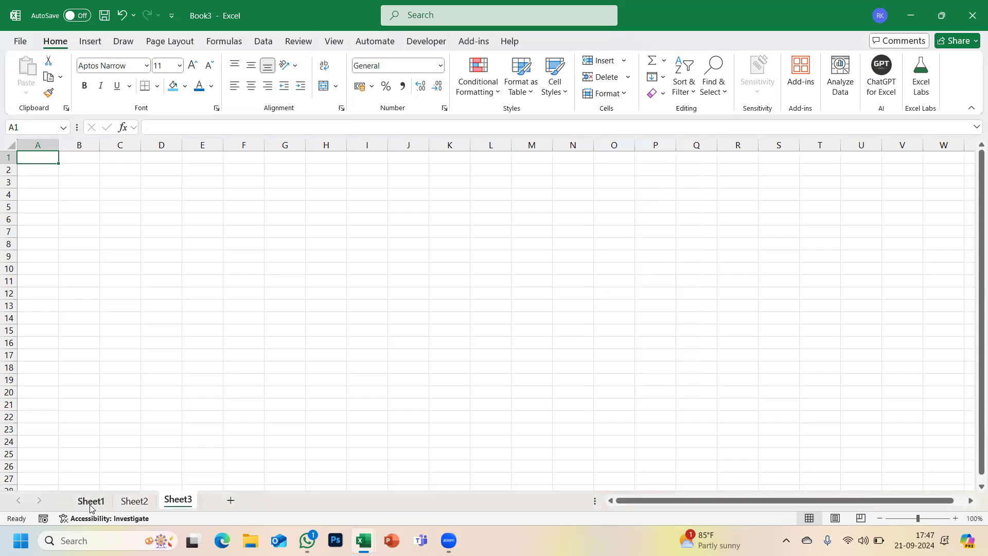
left_click(90, 504)
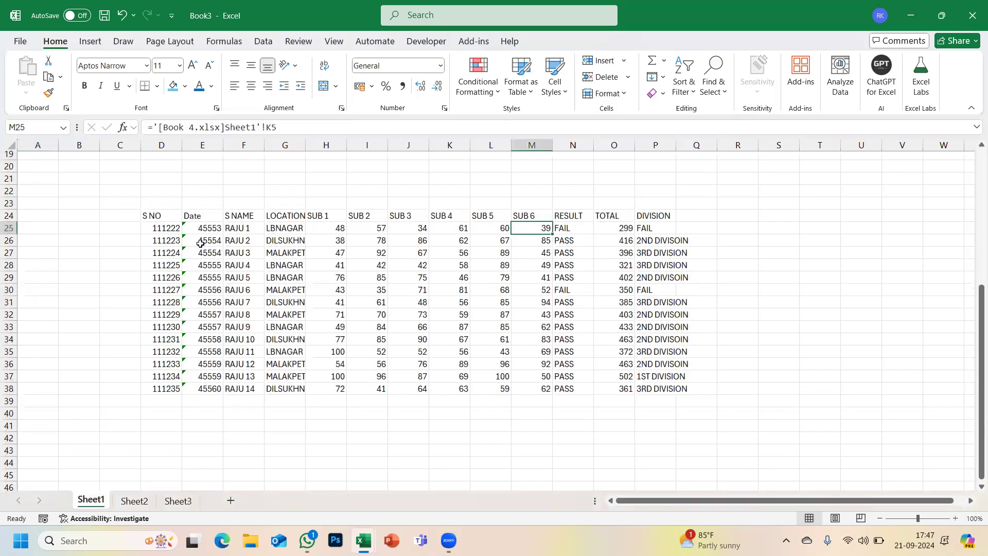
- Format dates E25:E38 as Long Date, showing 18 September 2024 to 25 September 2024
left_click_drag(202, 229, 191, 391)
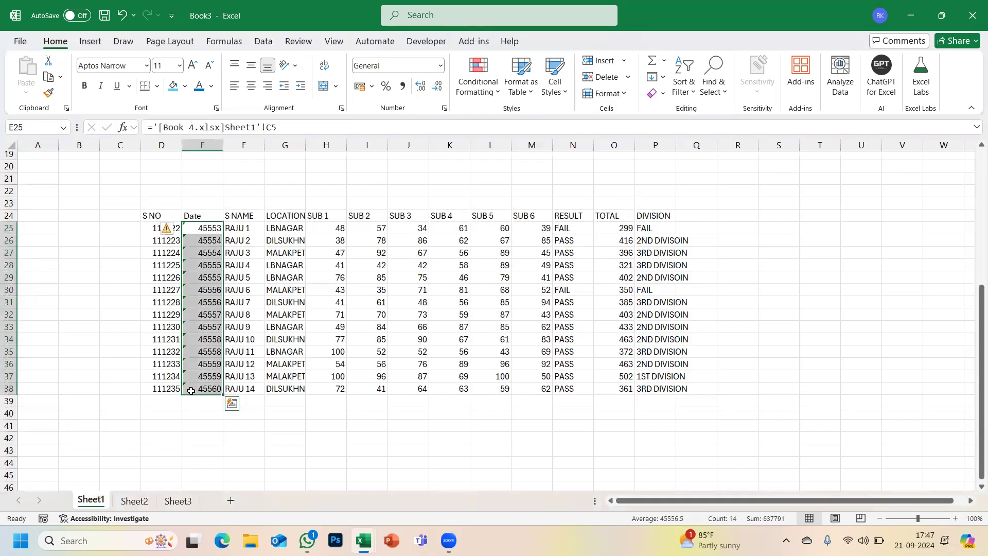
left_click(441, 66)
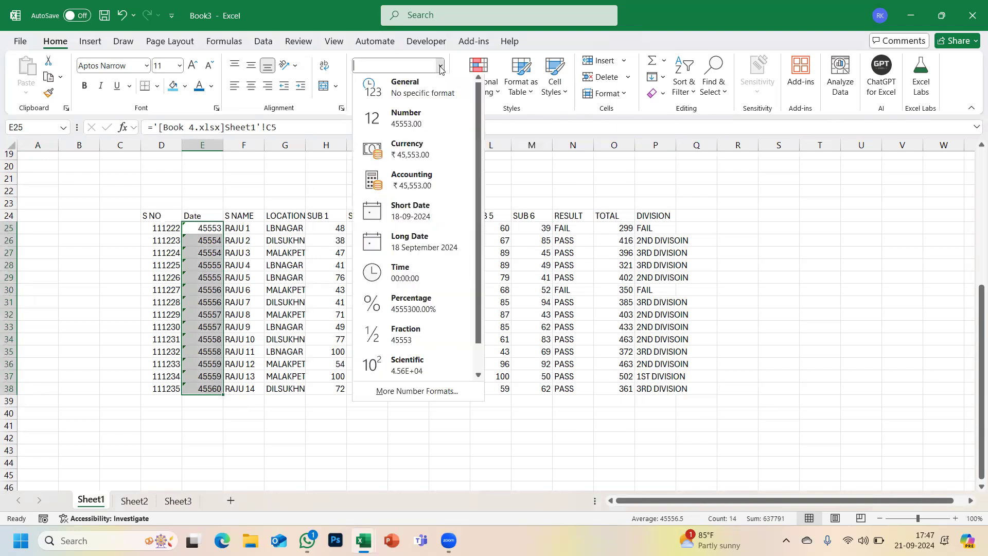
left_click(402, 257)
left_click(364, 265)
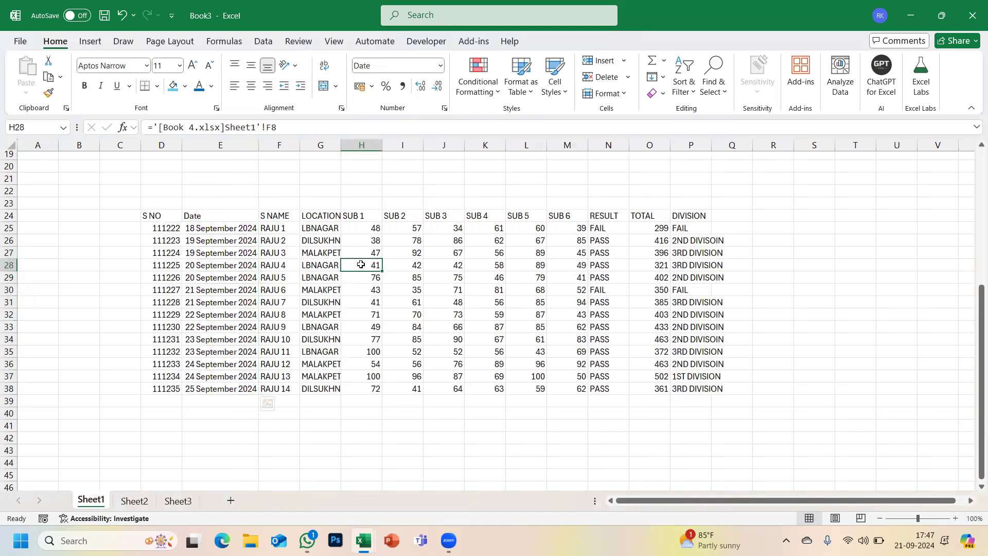
left_click_drag(160, 215, 700, 392)
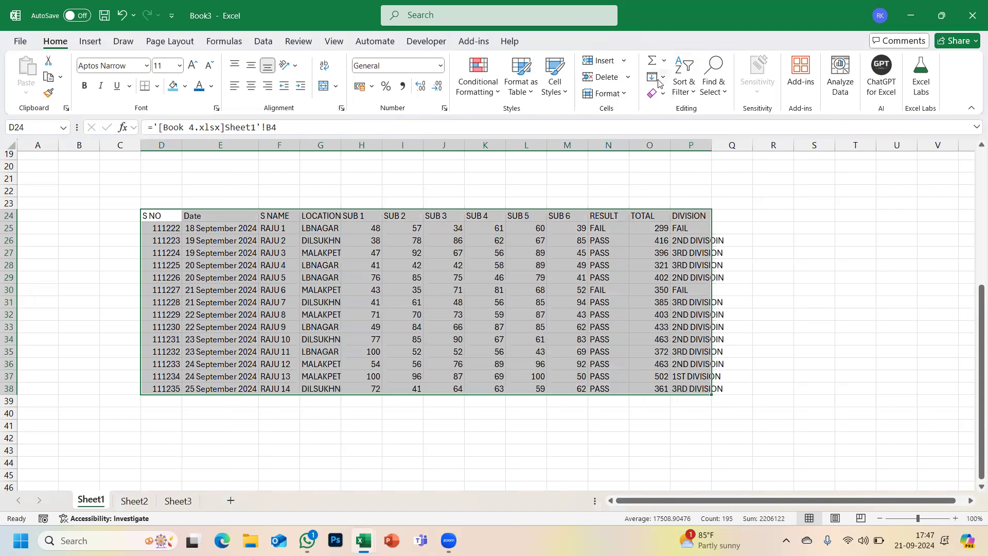
left_click(624, 94)
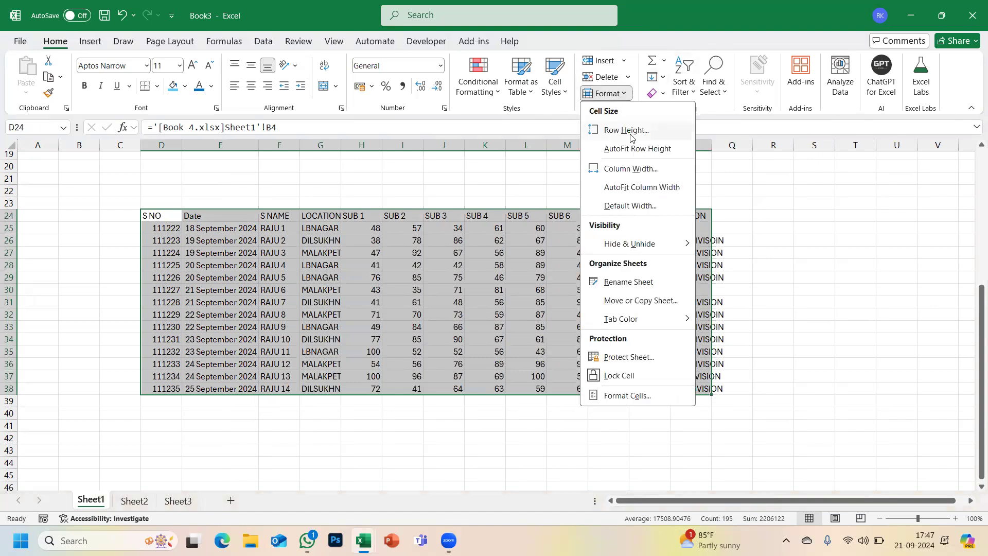
left_click(346, 329)
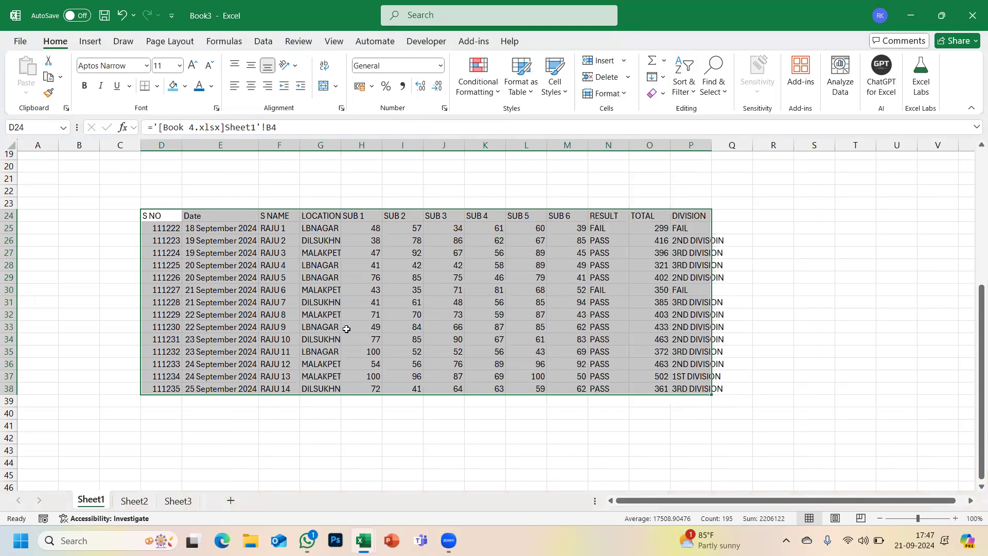
left_click(185, 314)
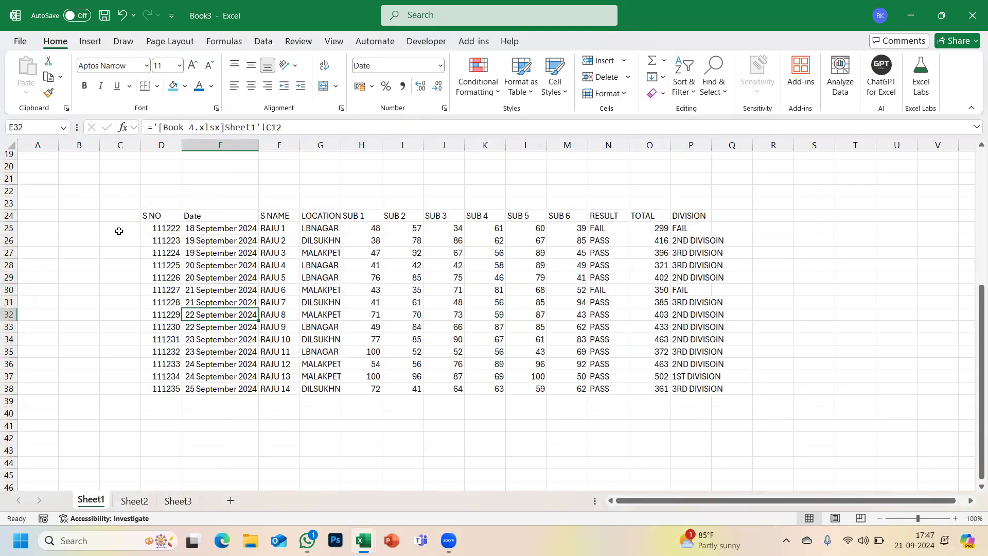
mouse_move(11, 234)
left_mouse_down()
mouse_move(8, 251)
mouse_move(5, 227)
left_mouse_up()
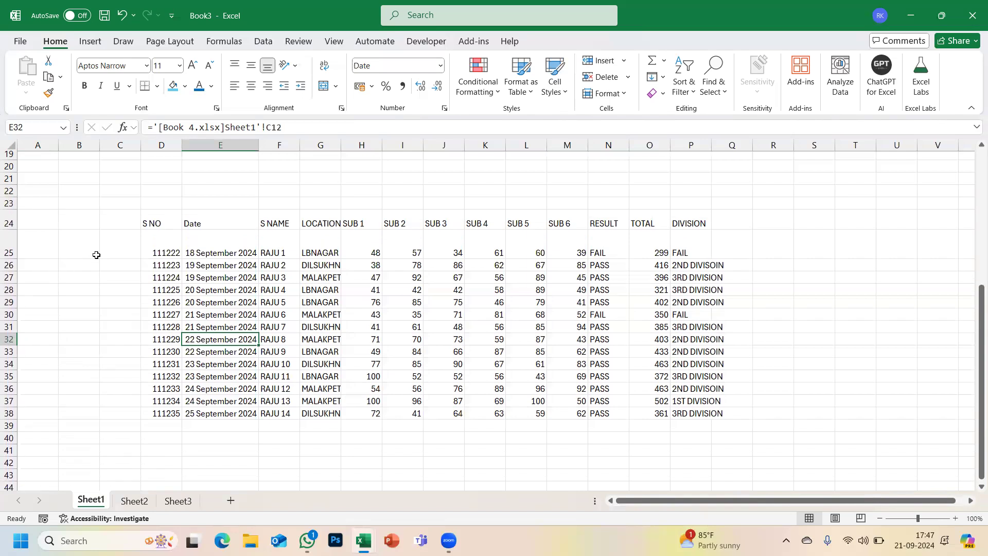
key("ctrl+z")
key("ctrl+z")
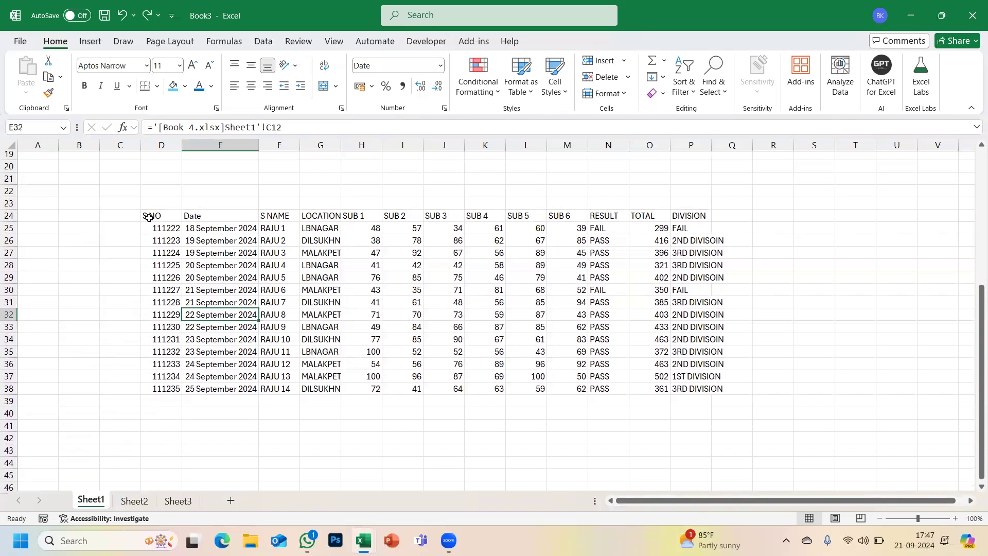
left_click_drag(146, 217, 161, 389)
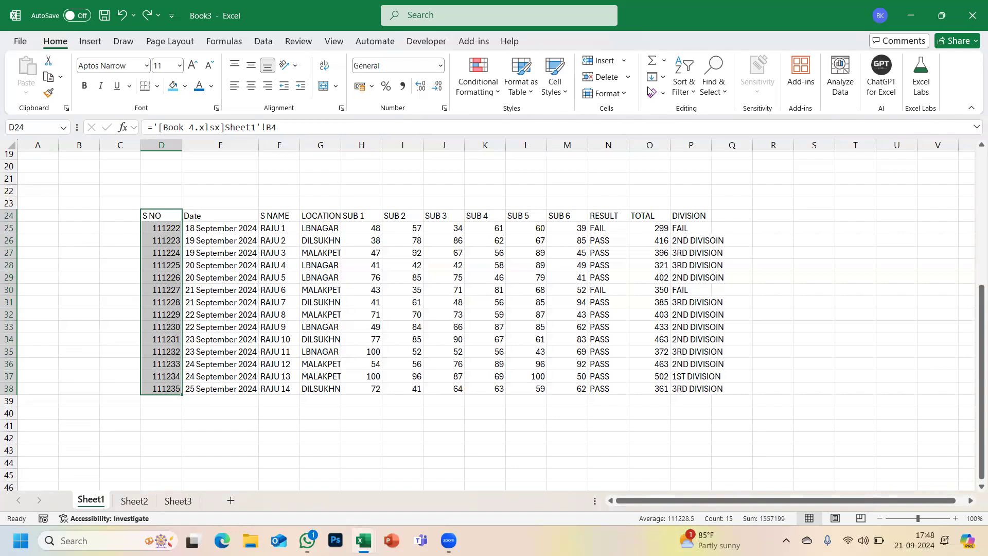
- Set the row height of rows 24–38 in the lower student table to 25
left_click(620, 93)
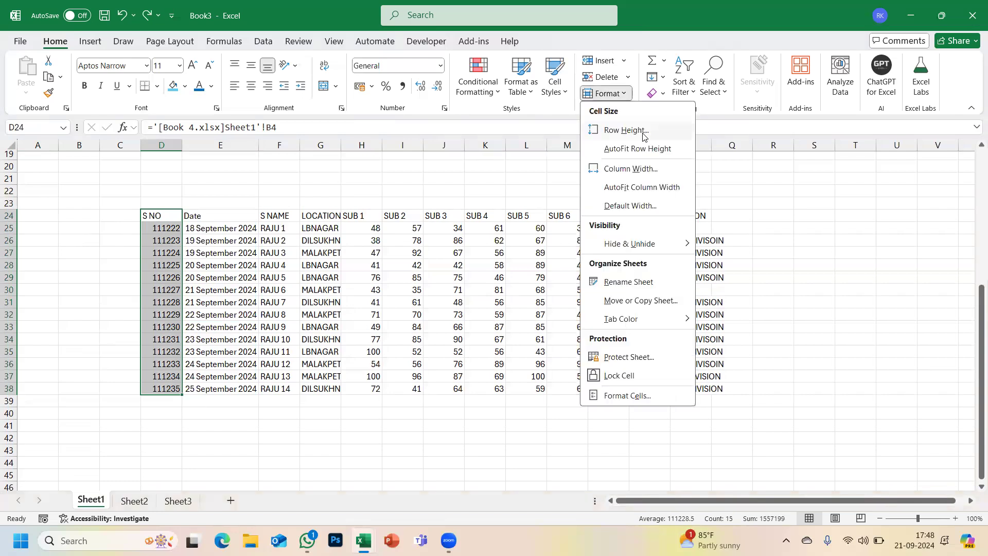
left_click(626, 130)
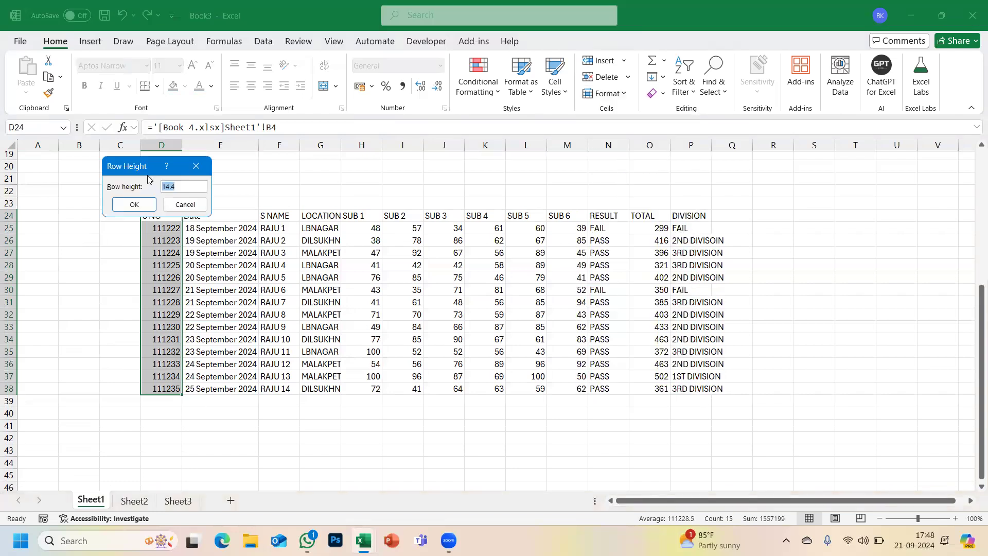
left_click_drag(142, 171, 730, 188)
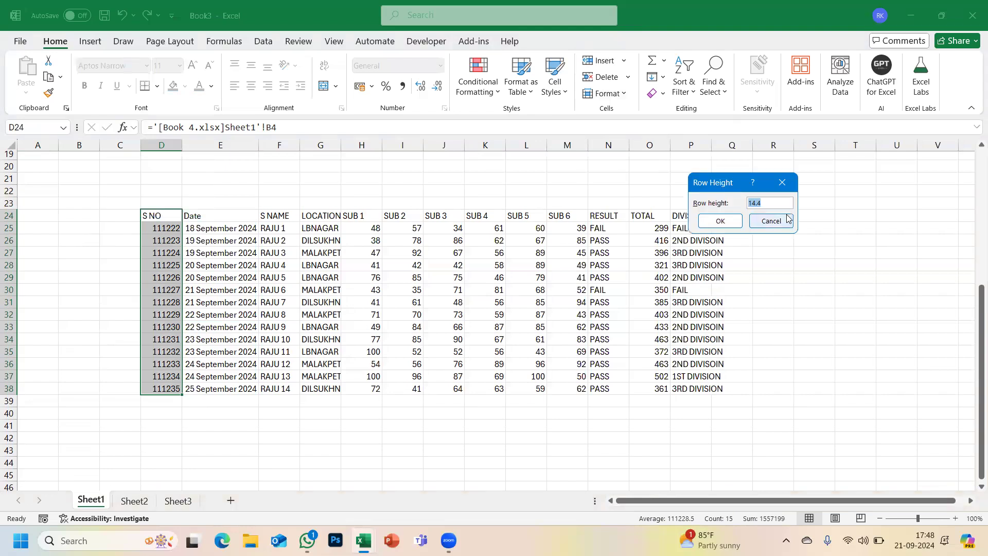
type("2")
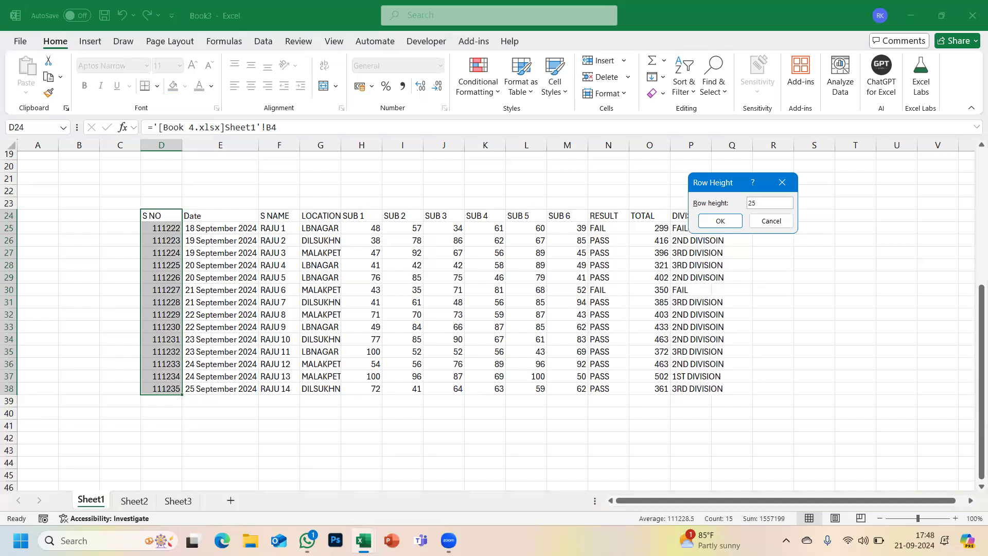
type("5")
key("Return")
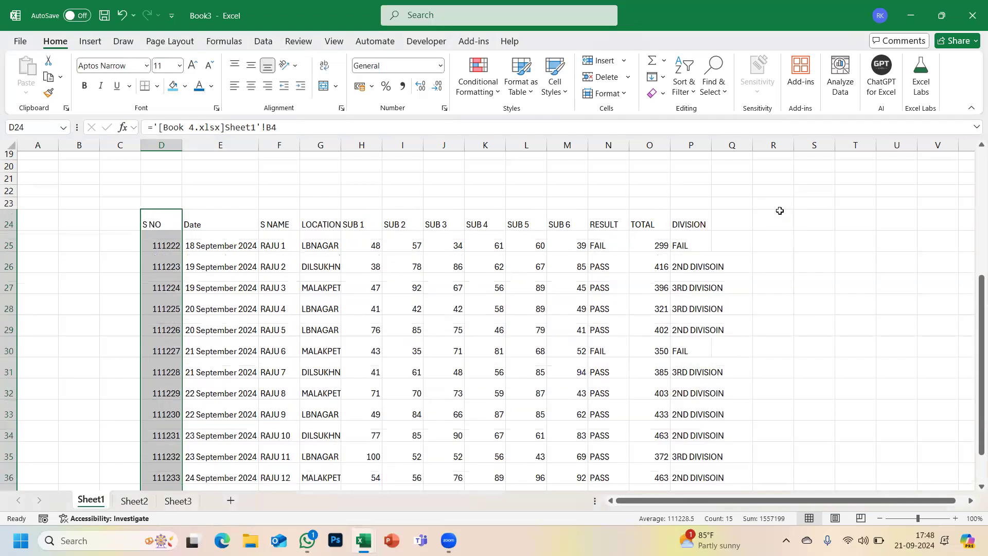
scroll(236, 248, "up", 5)
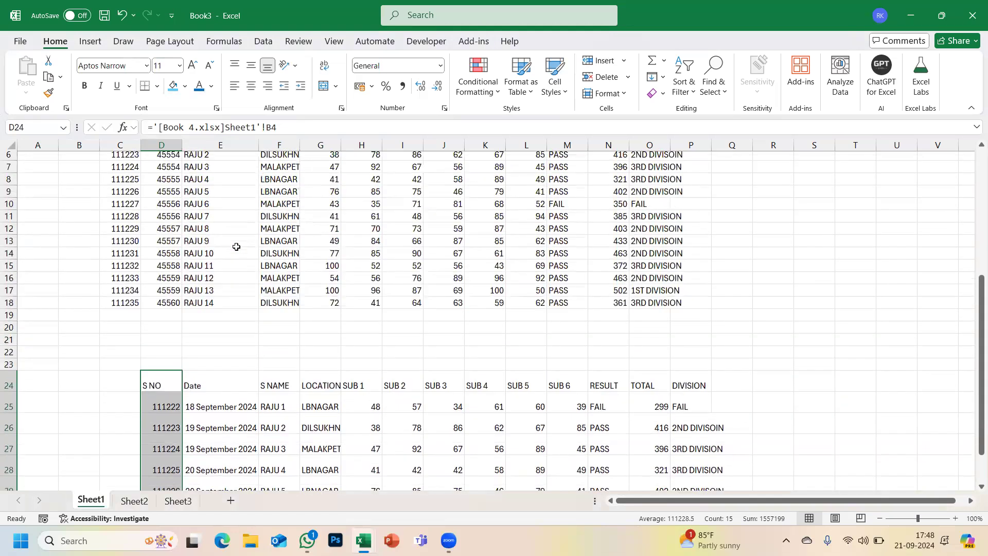
scroll(237, 247, "down", 5)
scroll(237, 247, "down", 5)
scroll(236, 247, "up", 2)
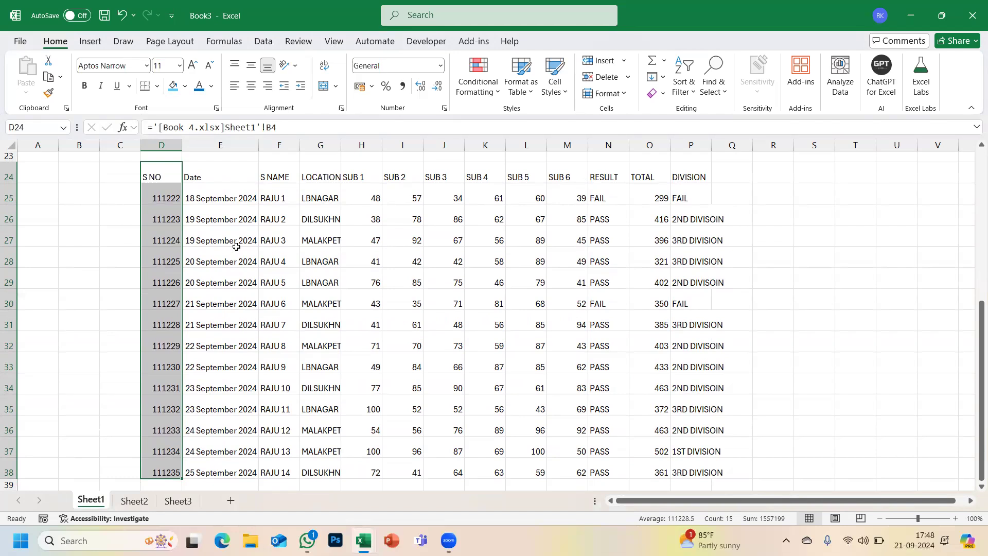
left_click(857, 199)
scroll(228, 260, "up", 6)
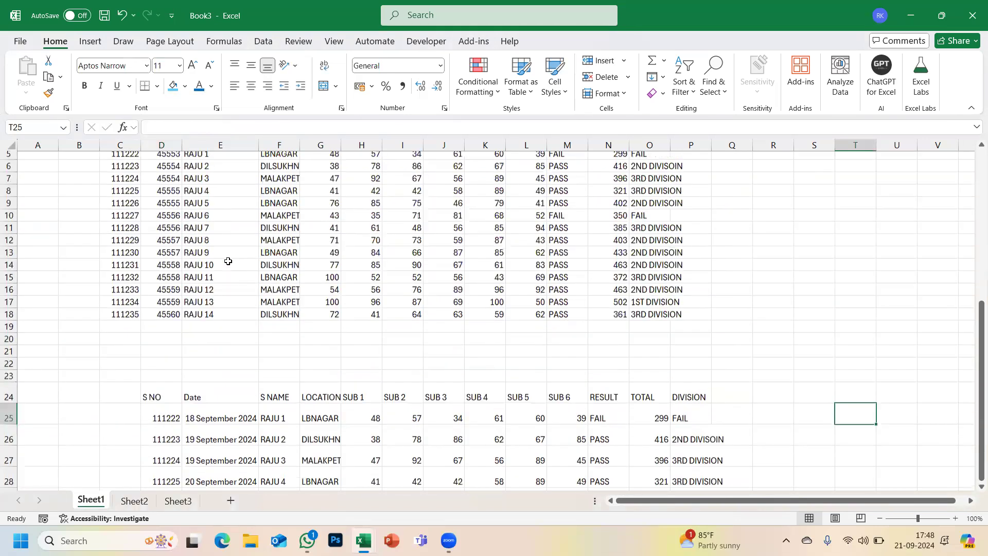
left_click(802, 204)
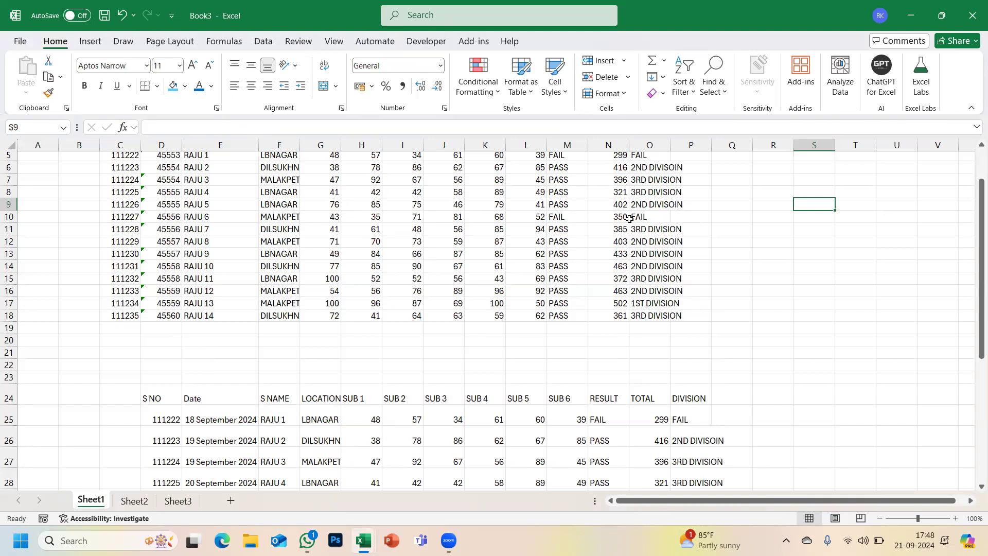
- AutoFit the row heights of the lower table's rows 24–38 to their contents
scroll(629, 218, "down", 5)
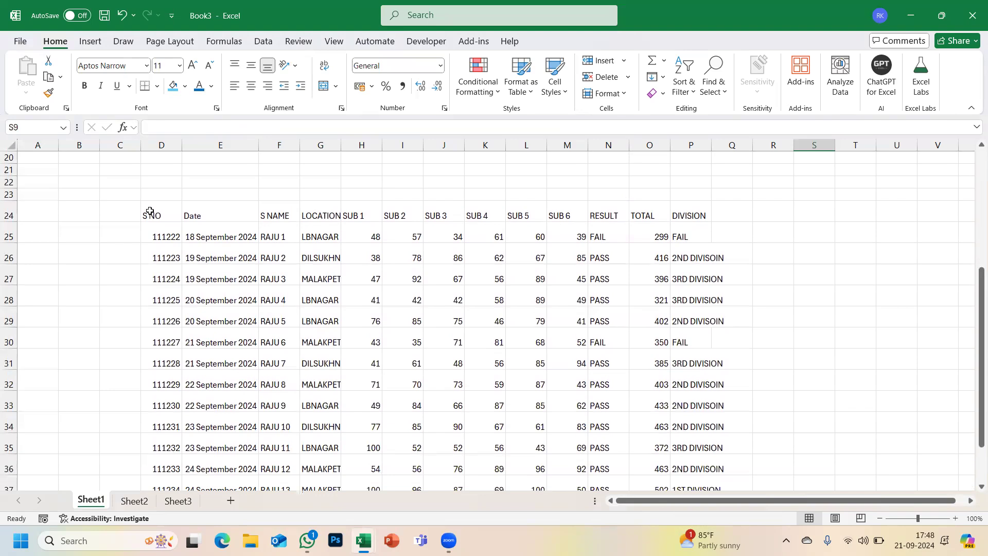
scroll(150, 212, "down", 1)
left_click_drag(152, 189, 151, 312)
scroll(151, 311, "up", 3)
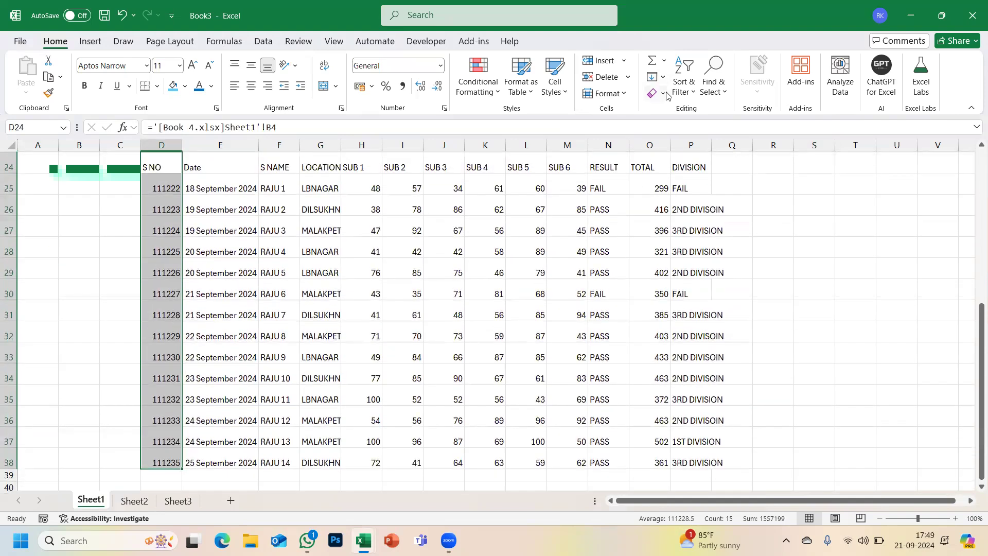
left_click(627, 92)
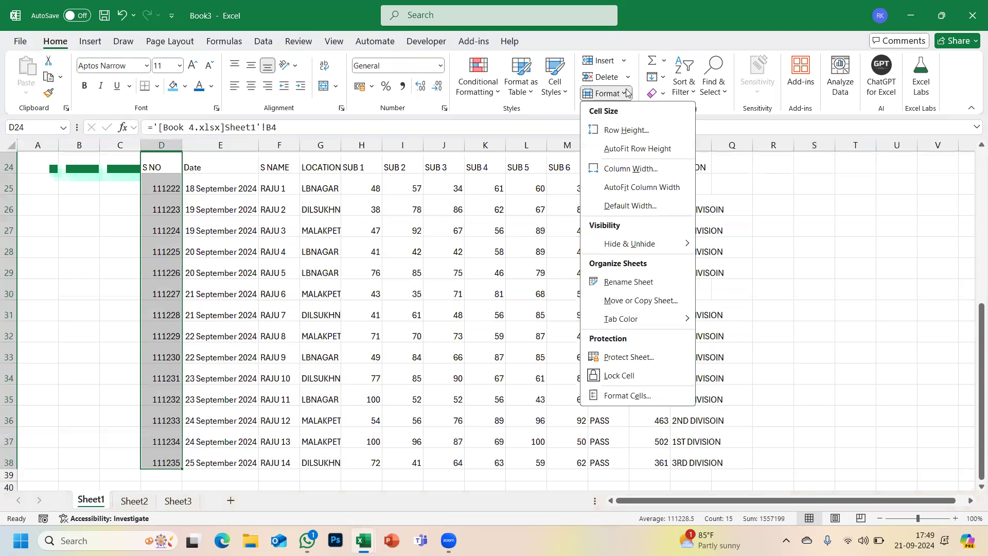
left_click(637, 148)
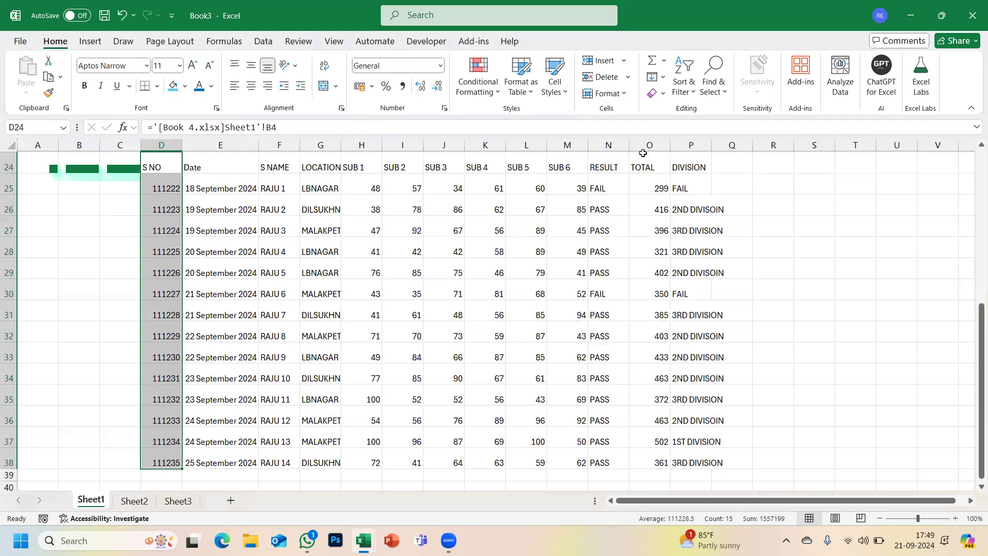
- Reselect the whole sheet and parts of the second table, then reopen the Format options
scroll(336, 232, "up", 1)
scroll(336, 232, "up", 2)
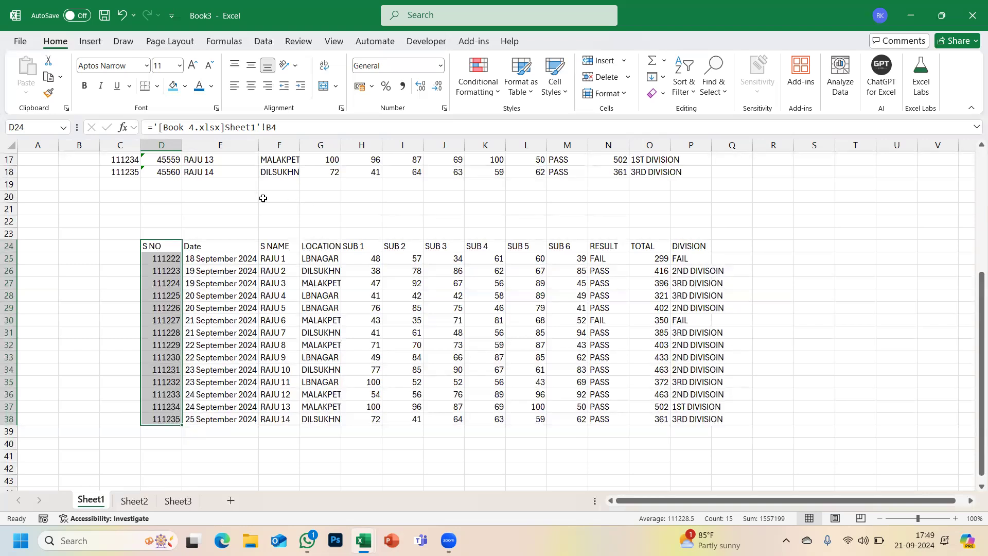
left_click(170, 245)
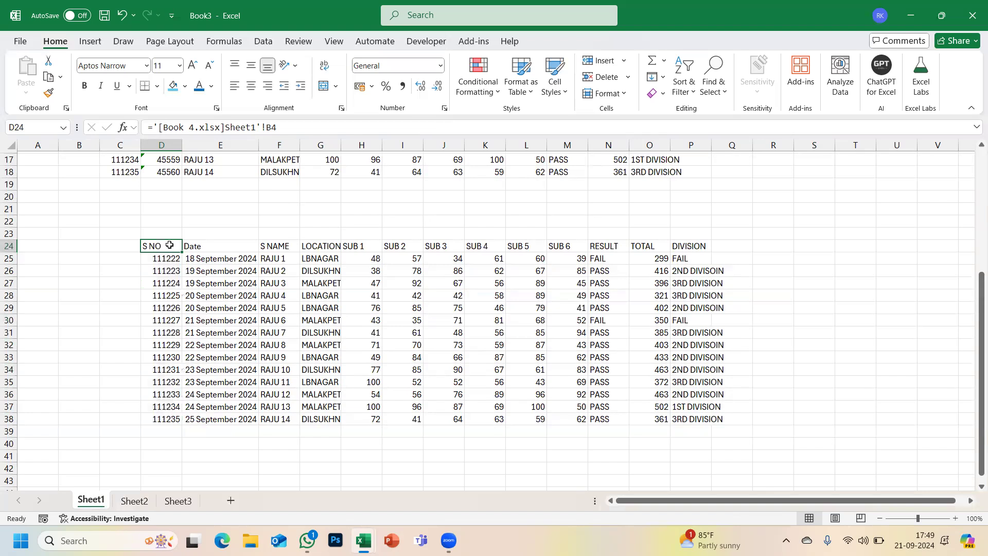
left_click(12, 148)
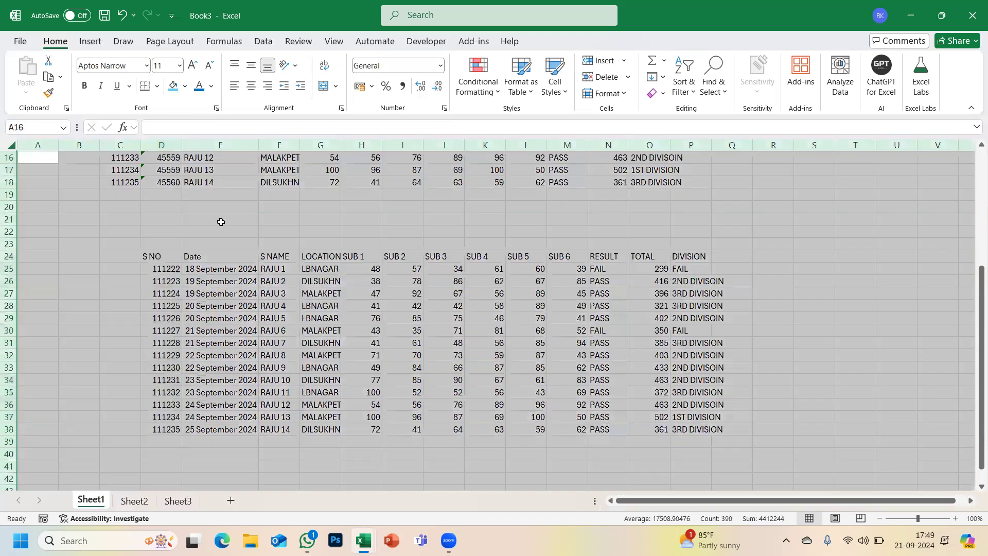
left_click_drag(150, 256, 646, 431)
left_click(11, 146)
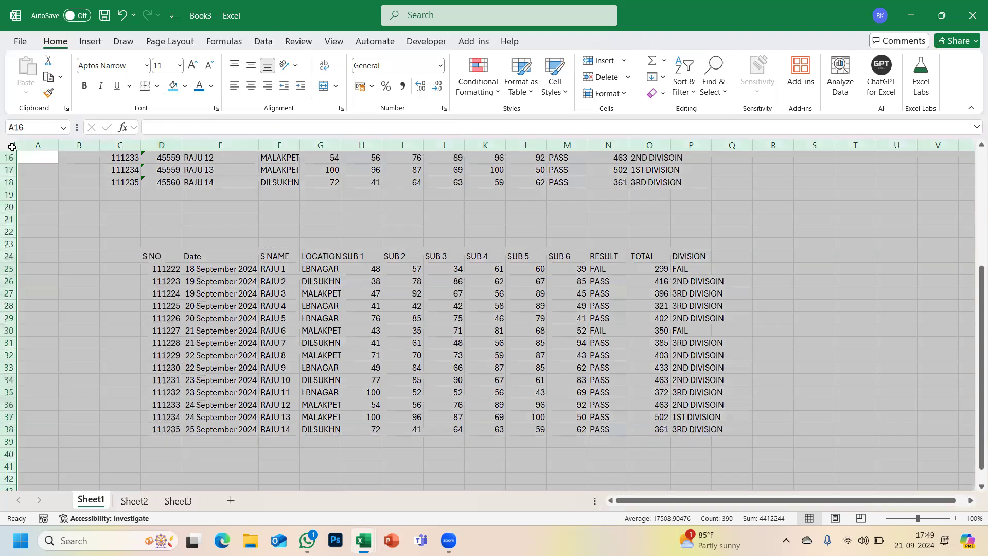
left_click_drag(153, 264, 158, 431)
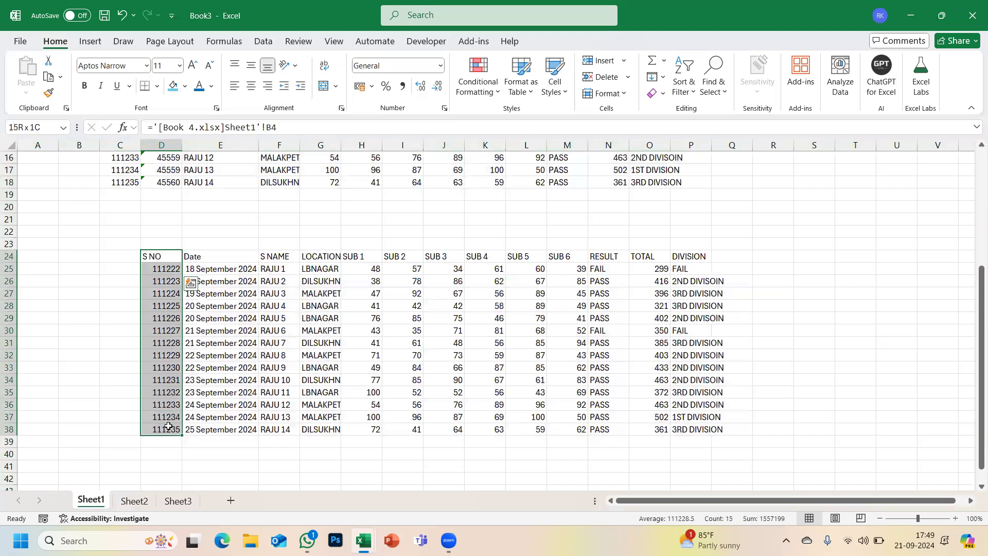
left_click(605, 94)
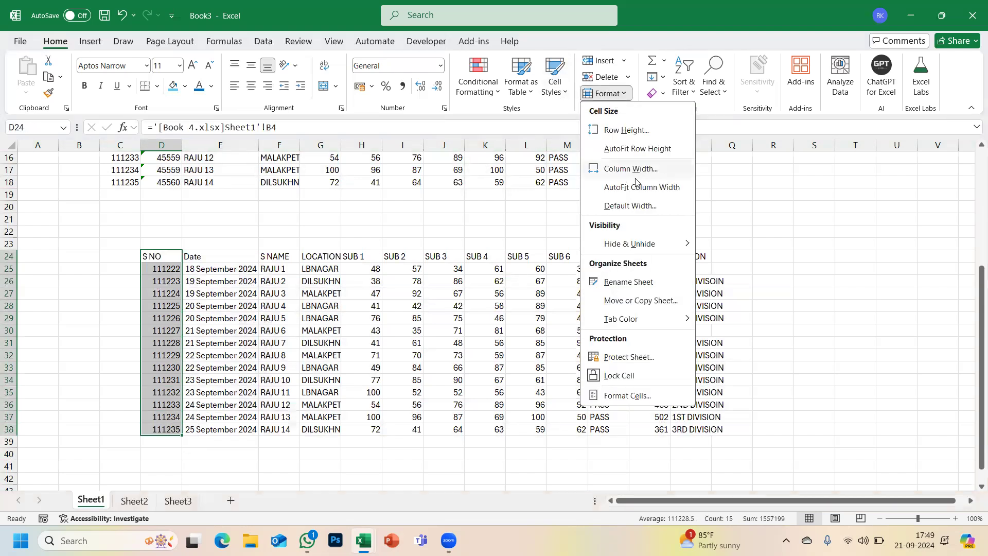
scroll(373, 308, "up", 5)
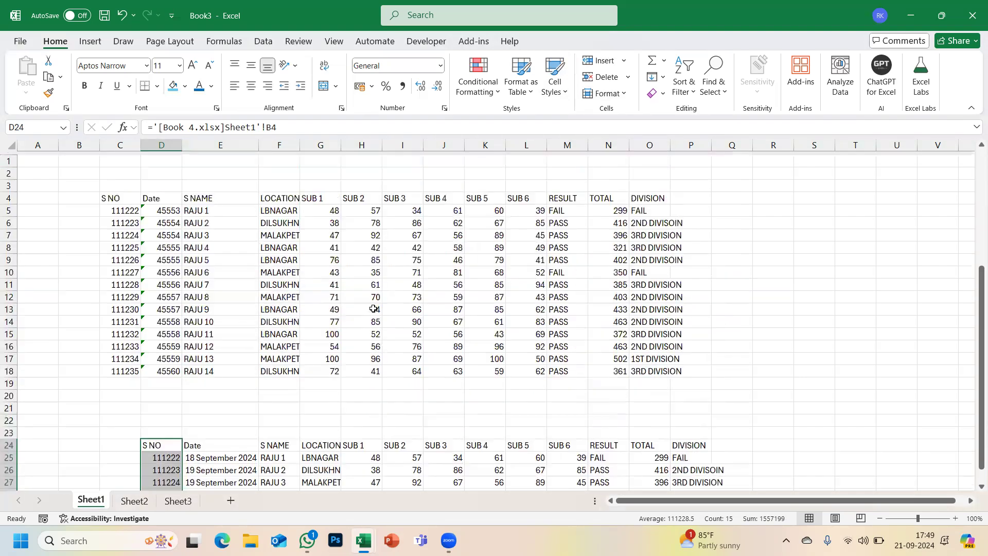
- Select the Date, LOCATION and DIVISION columns together, leaving TOTAL out
left_click(195, 204)
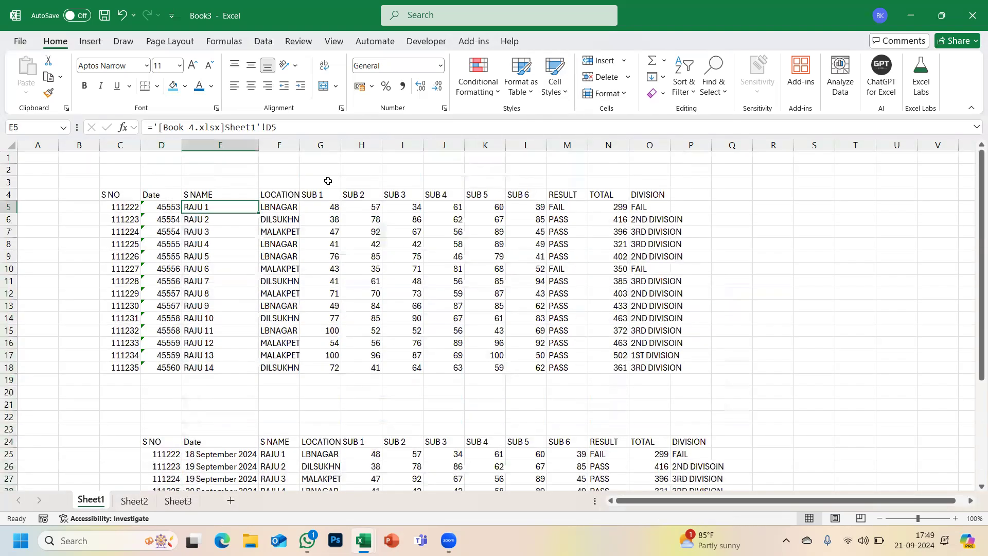
left_click(161, 146)
left_click_drag(180, 148, 180, 151)
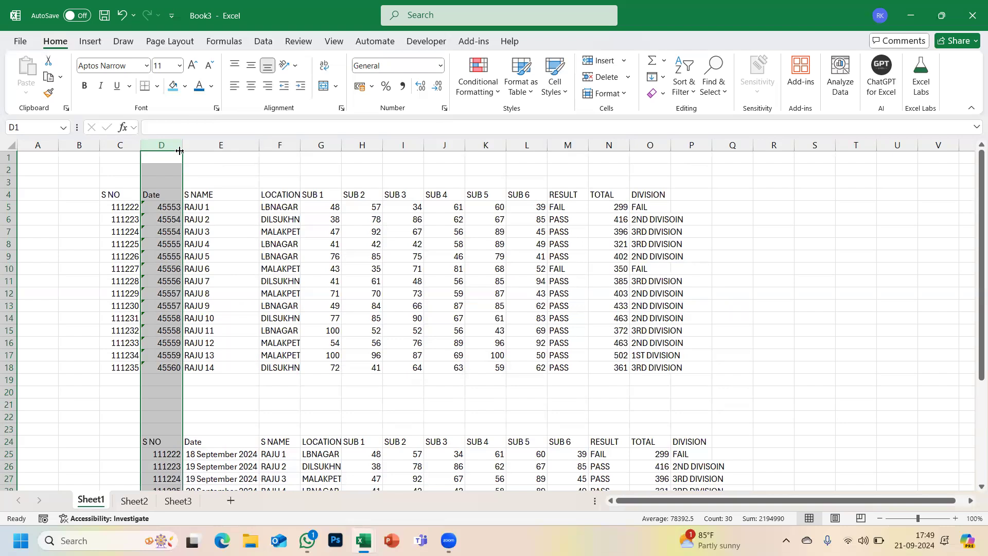
left_click(173, 157)
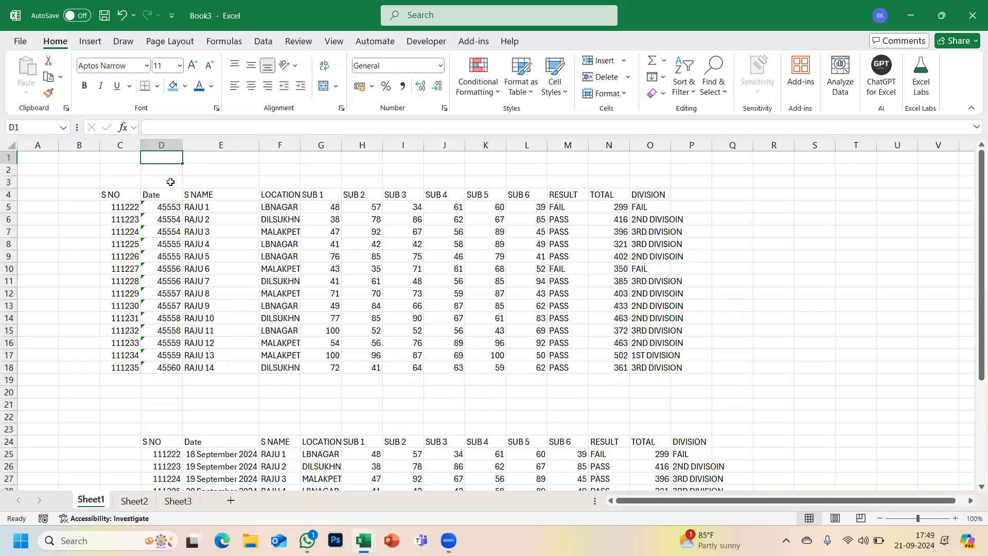
left_click(162, 144)
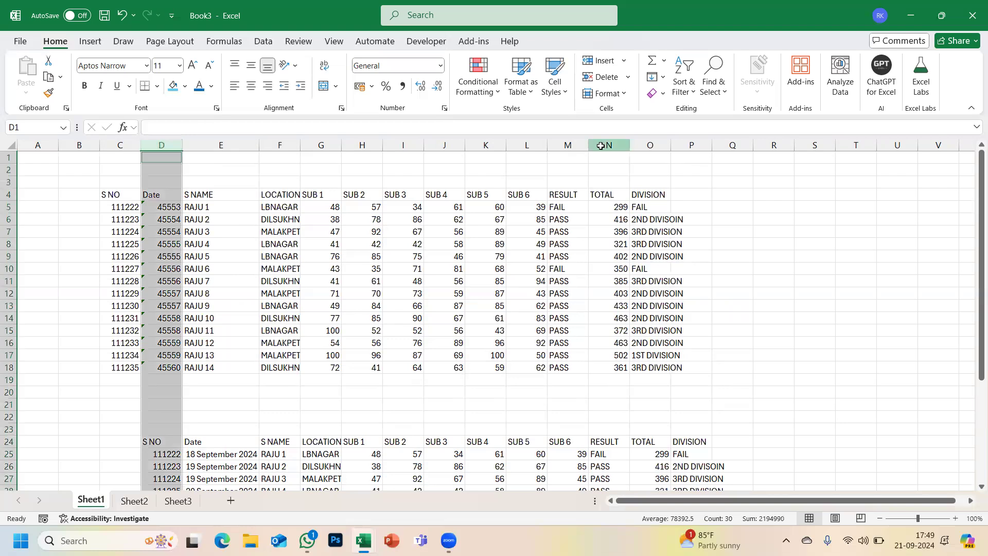
left_click(601, 146, "ctrl")
left_click(281, 145, "ctrl")
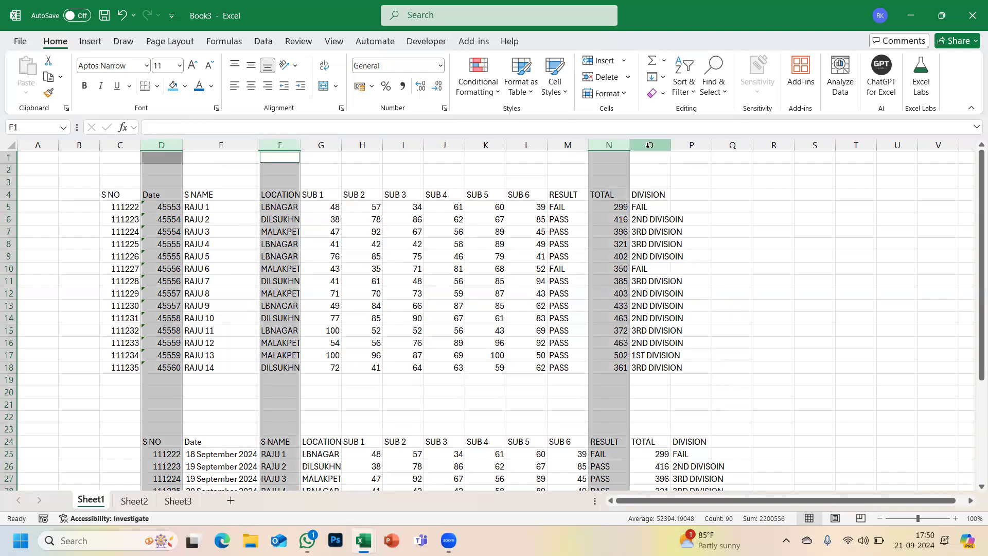
left_click(650, 146, "ctrl")
left_click(616, 139, "ctrl")
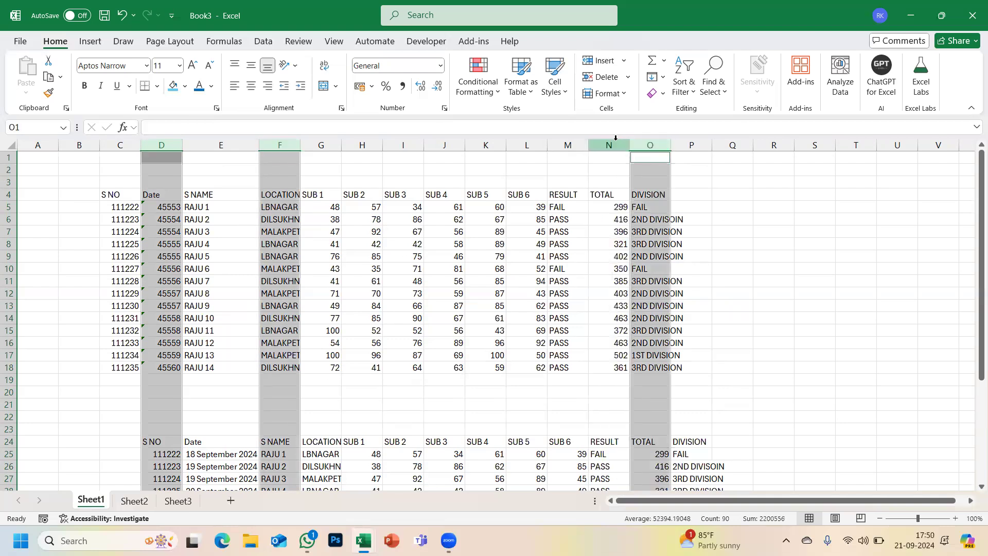
- Set the Date, LOCATION and DIVISION column width to 30
left_click(620, 93)
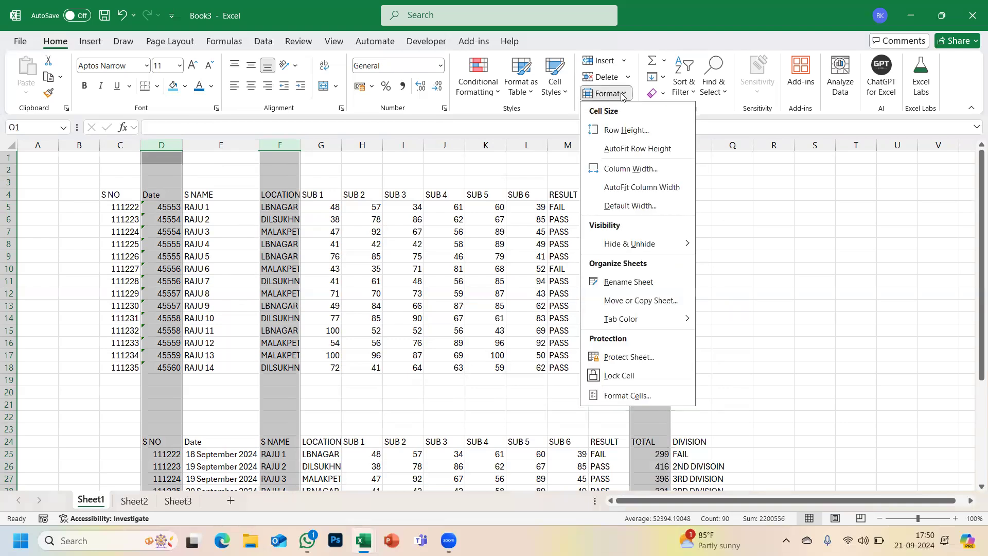
left_click(608, 170)
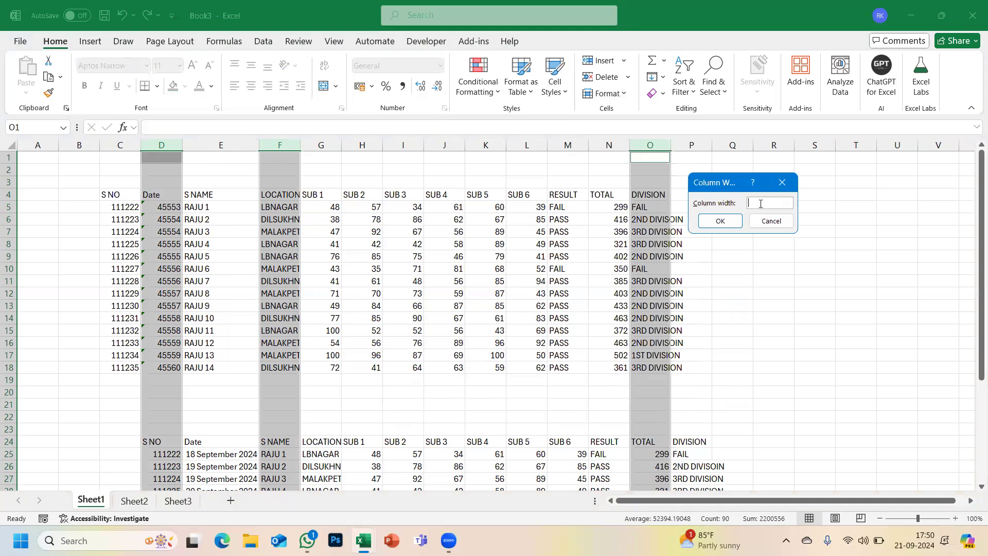
key("Return")
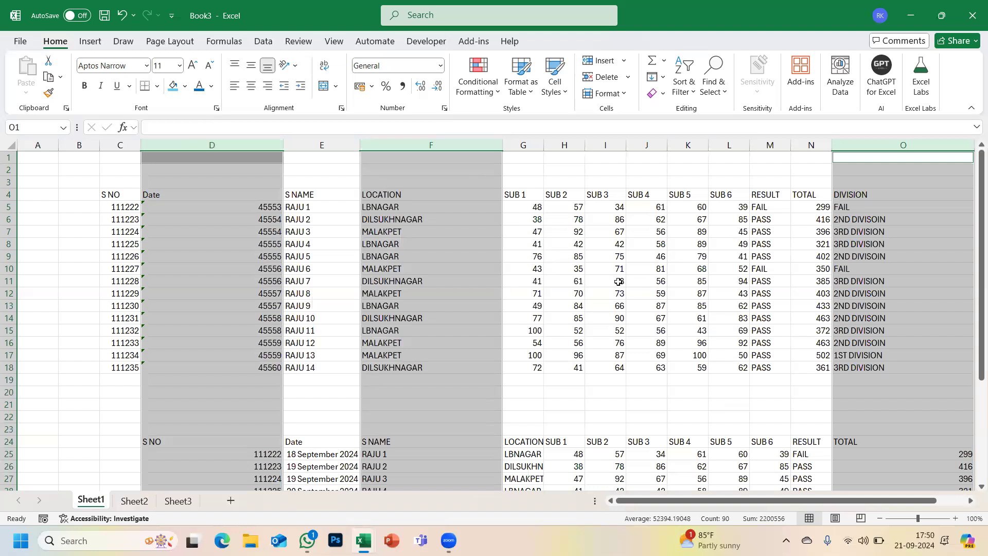
- AutoFit the Date, LOCATION and DIVISION columns to their contents
left_click(628, 97)
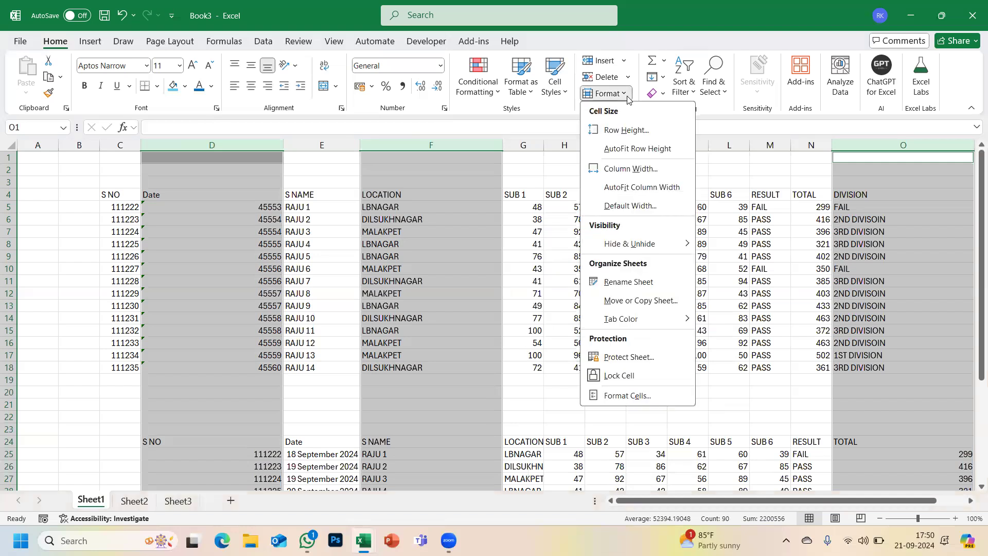
left_click(638, 188)
left_click(517, 266)
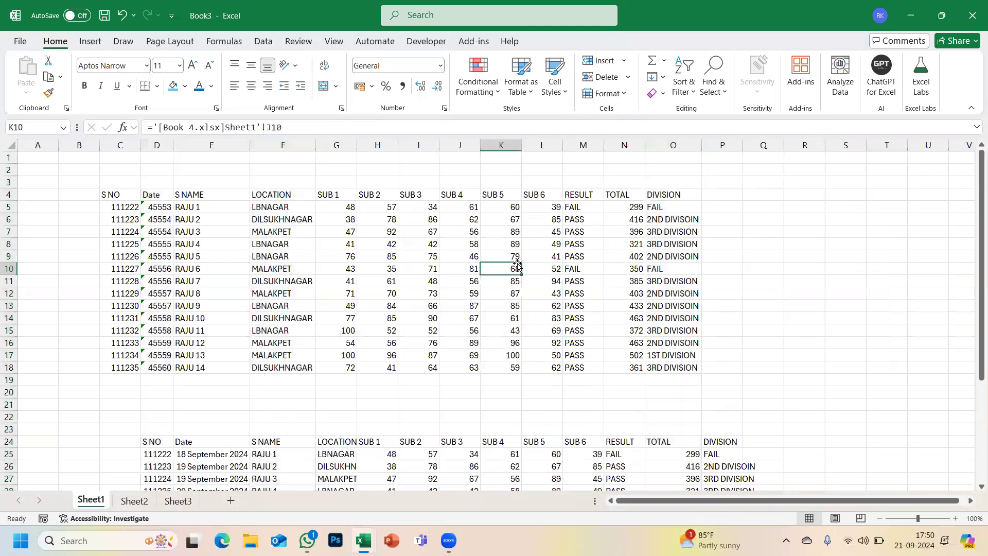
scroll(258, 291, "up", 2)
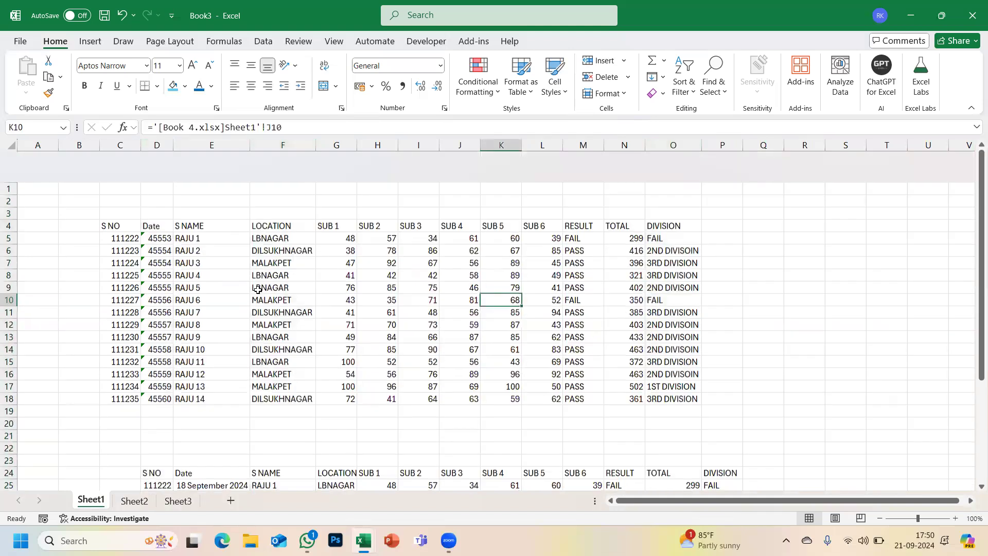
- Select the first marks table and close the Standard Width dialog unchanged
left_click_drag(213, 199, 468, 408)
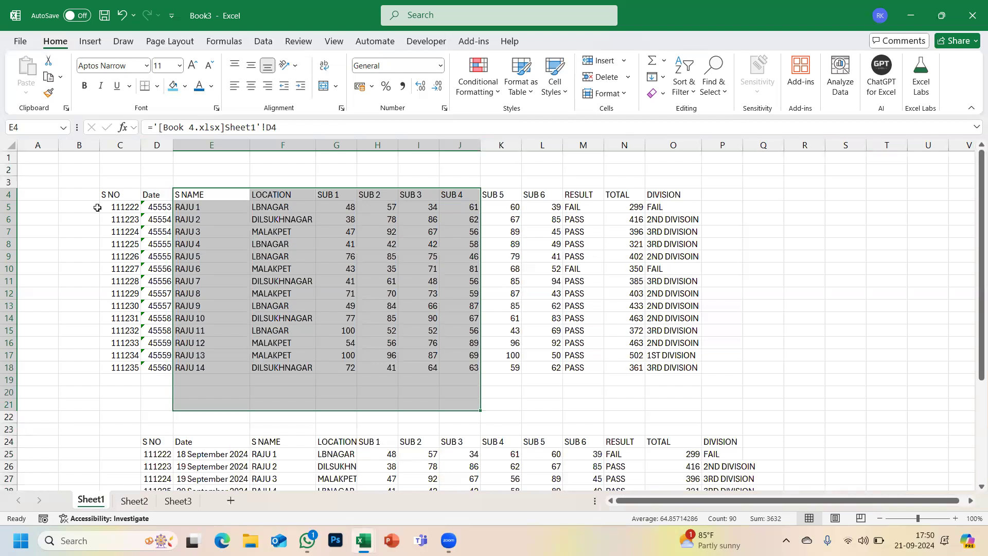
left_click_drag(106, 194, 698, 368)
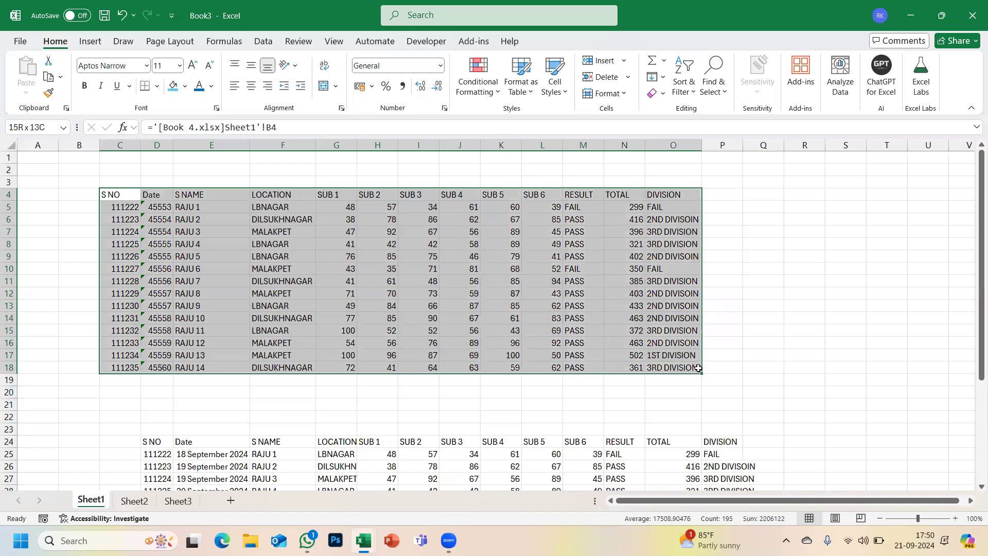
left_click(623, 94)
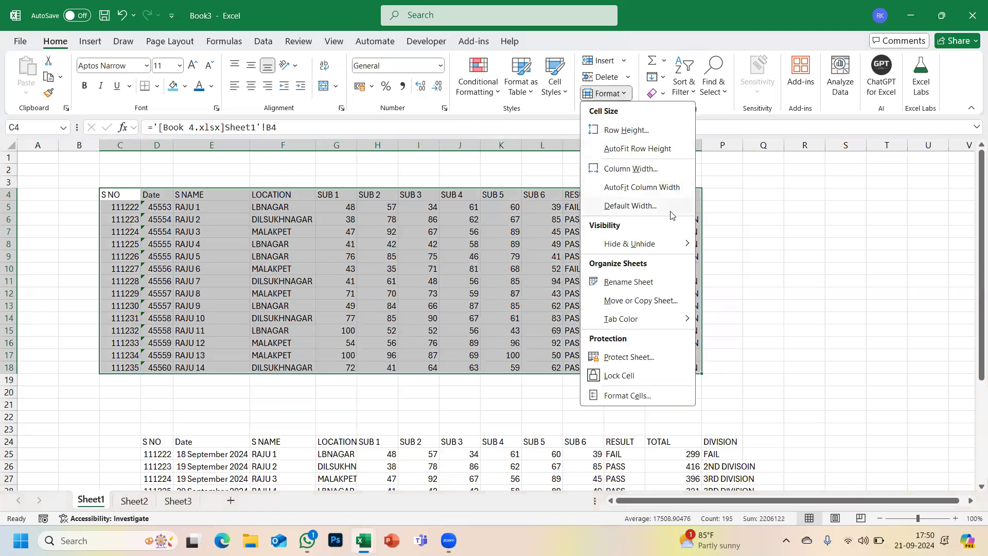
left_click(650, 206)
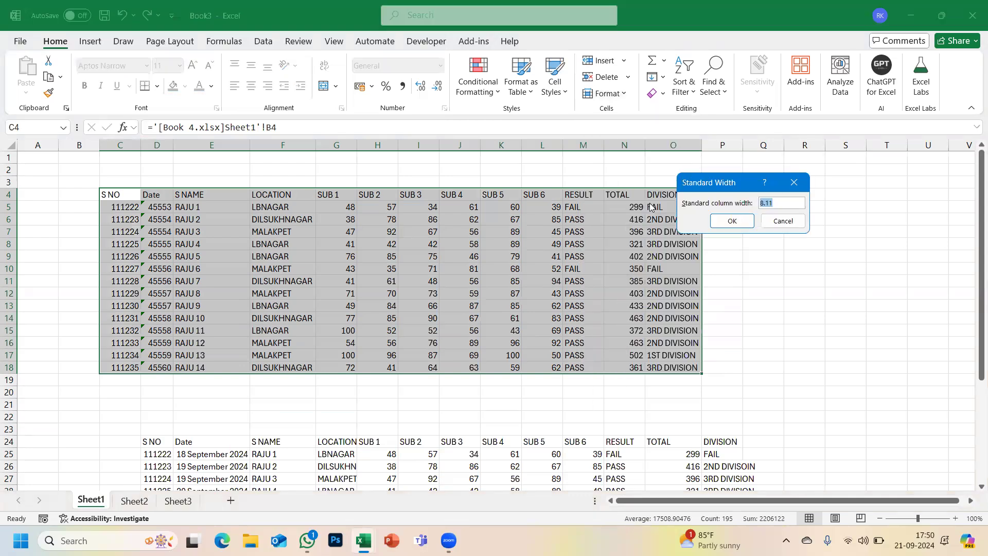
left_click(795, 183)
left_click(798, 205)
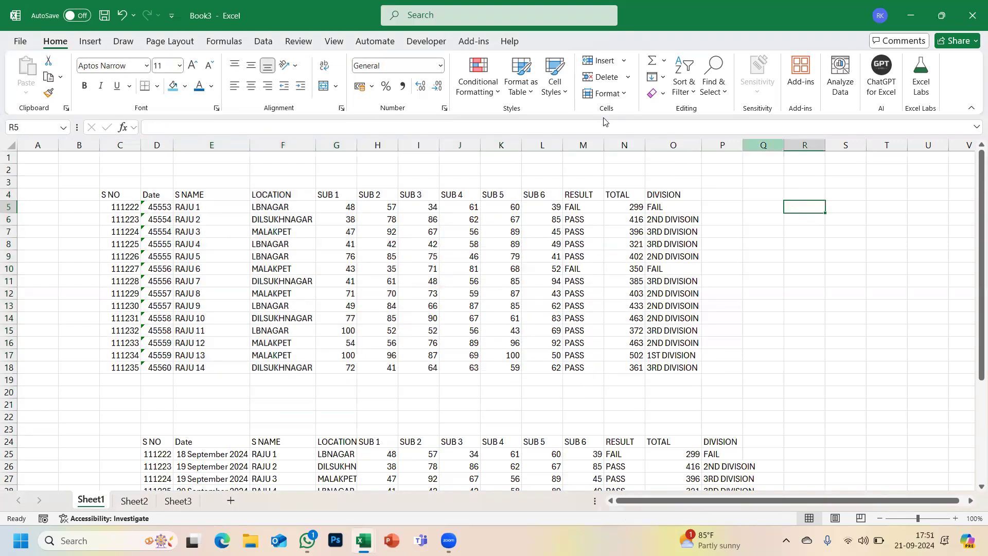
- Dismiss Standard Width again and select the whole table C4:O18 from S NO to DIVISION
left_click(607, 95)
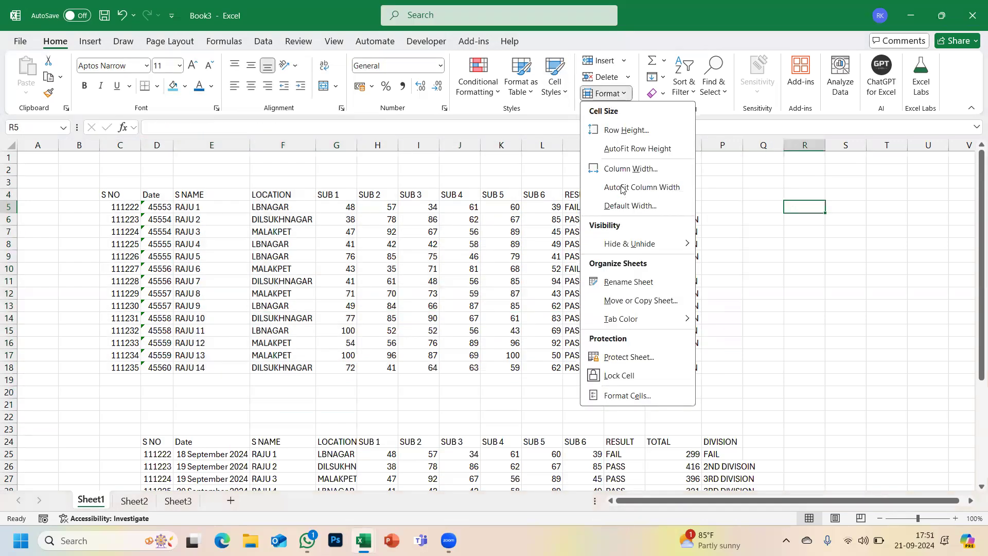
left_click(621, 207)
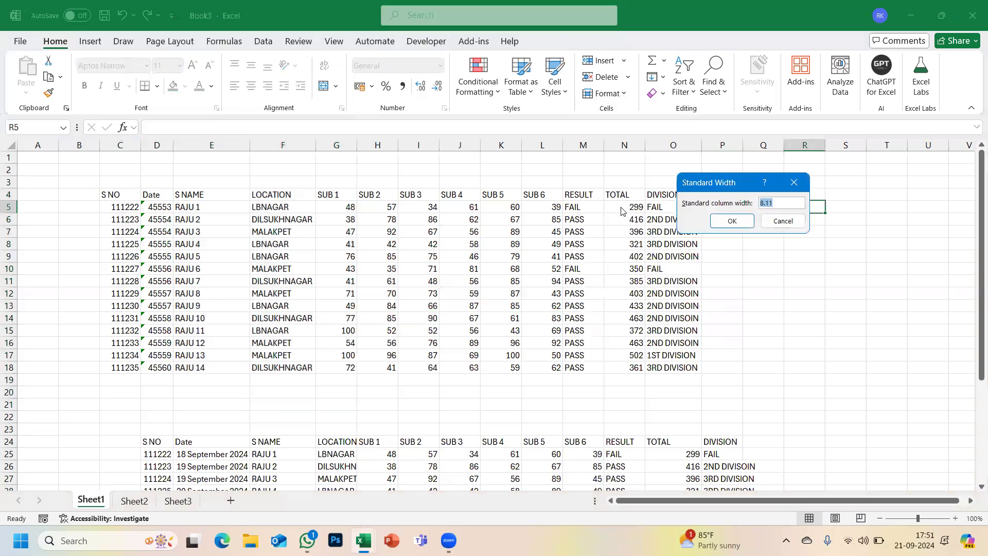
left_click(796, 182)
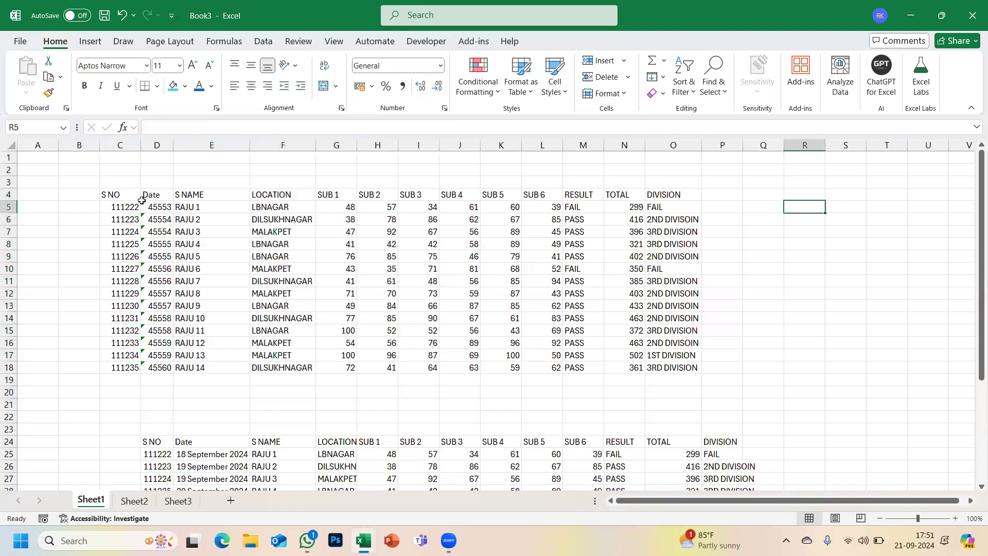
left_click_drag(119, 193, 686, 366)
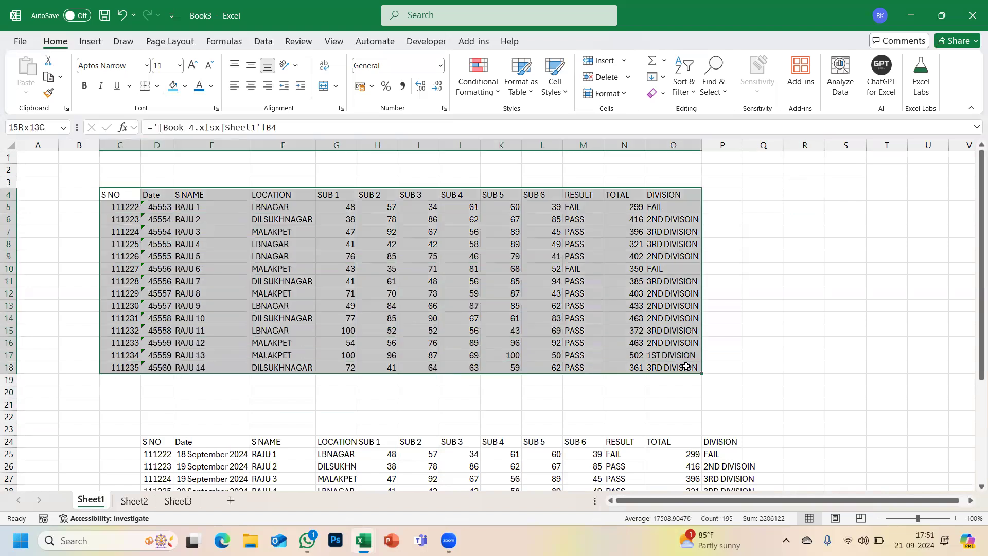
left_click(632, 98)
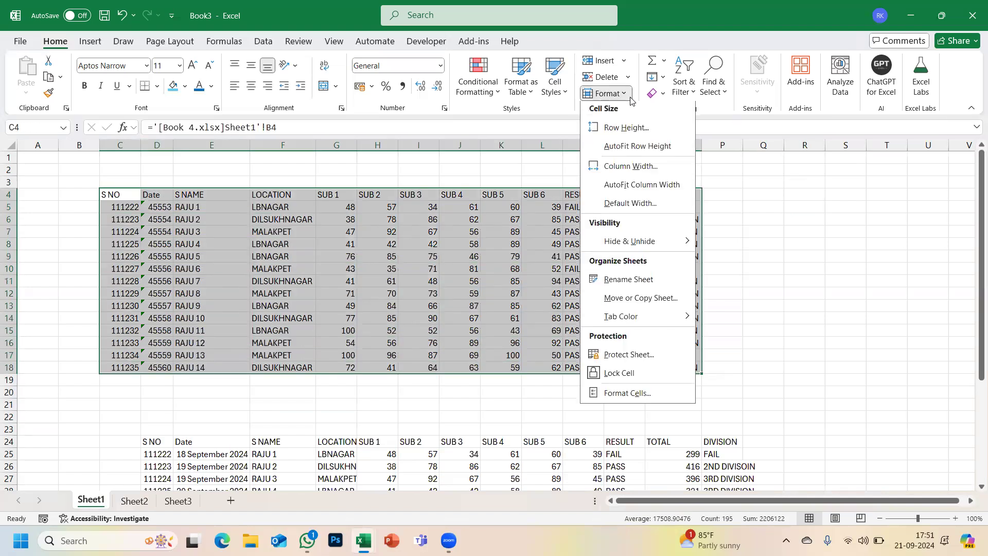
- Set all marks table columns to width 8, closing the Hide & Unhide menu unused
left_click(623, 174)
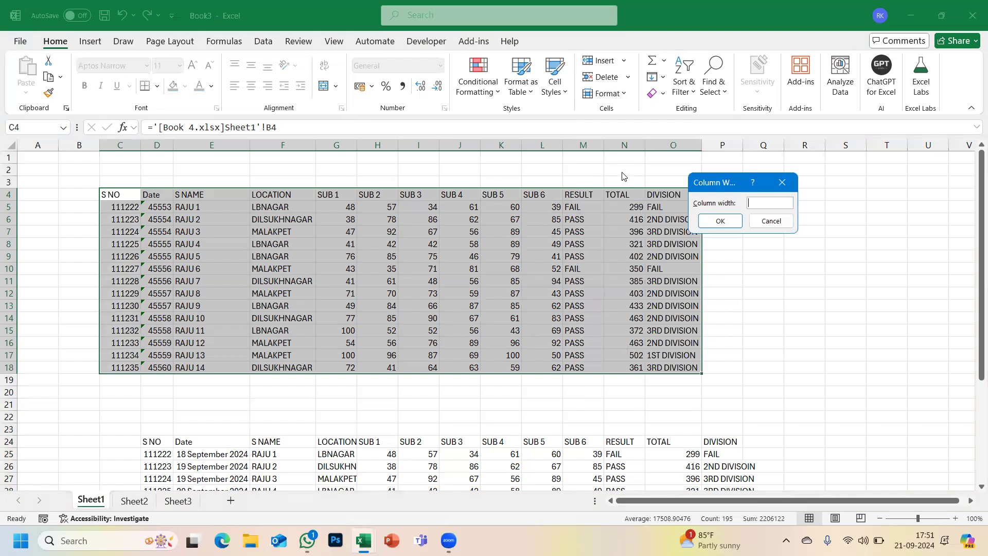
type("8.11")
key("Return")
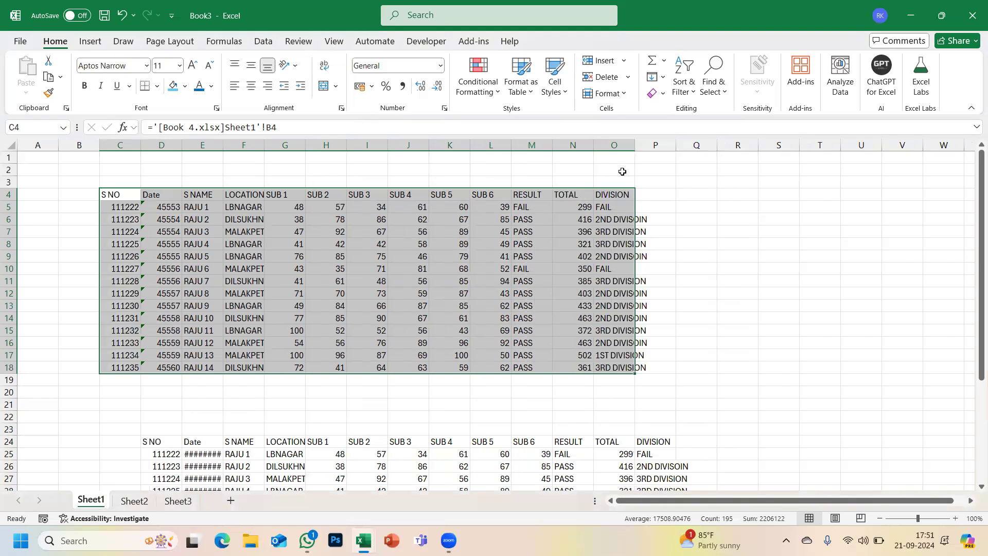
left_click(627, 94)
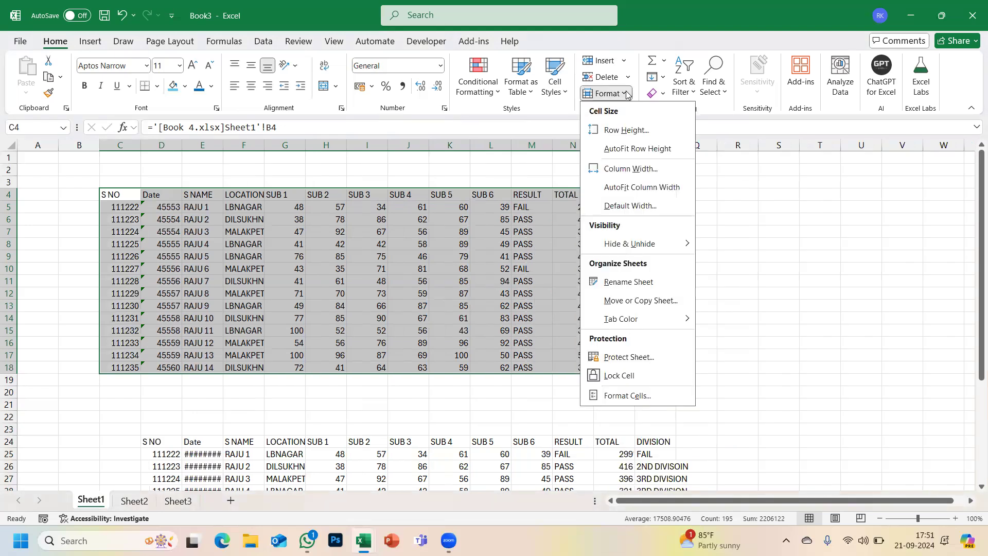
mouse_move(614, 252)
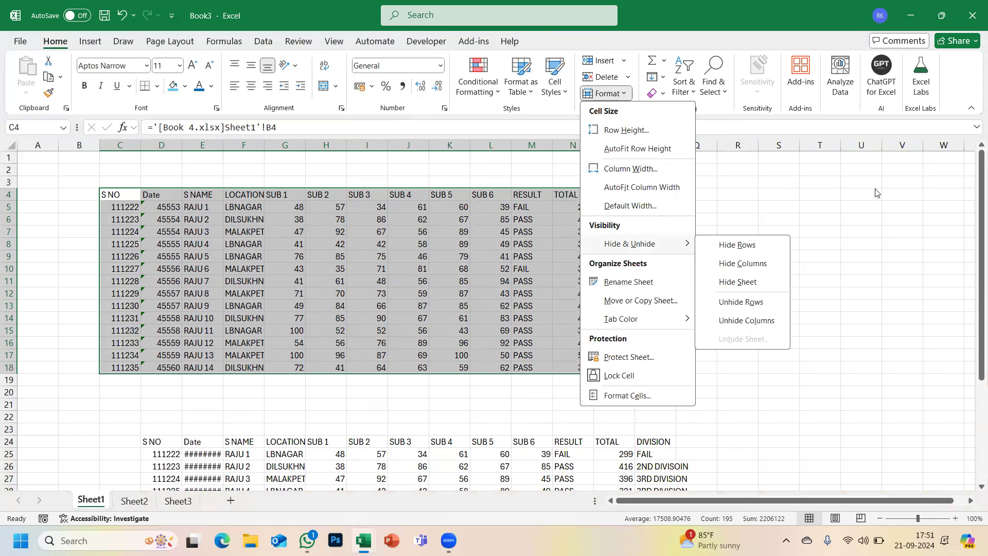
left_click(869, 197)
left_click(611, 297)
scroll(611, 300, "up", 2)
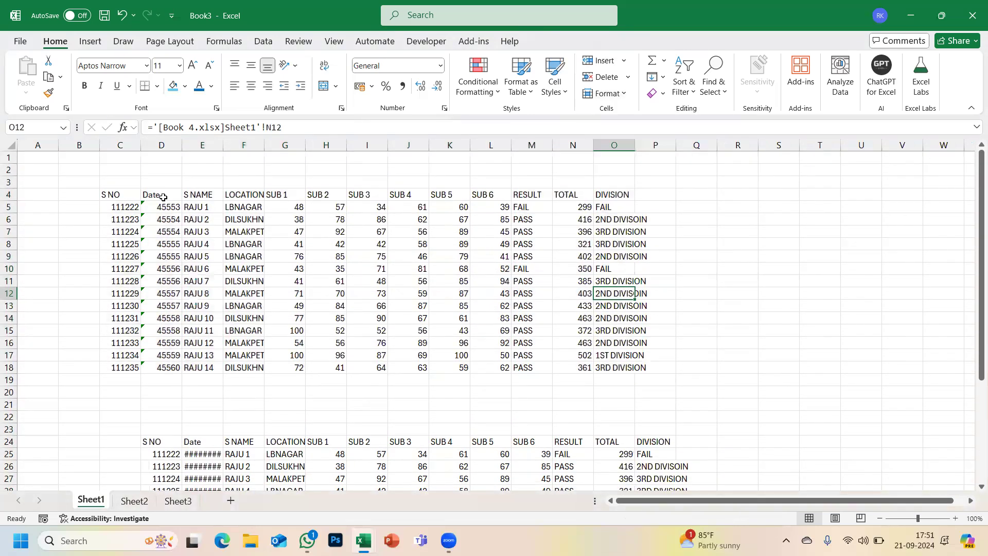
- Format the dates D5:D18 as Long Date
left_click_drag(160, 208, 165, 368)
left_click(441, 66)
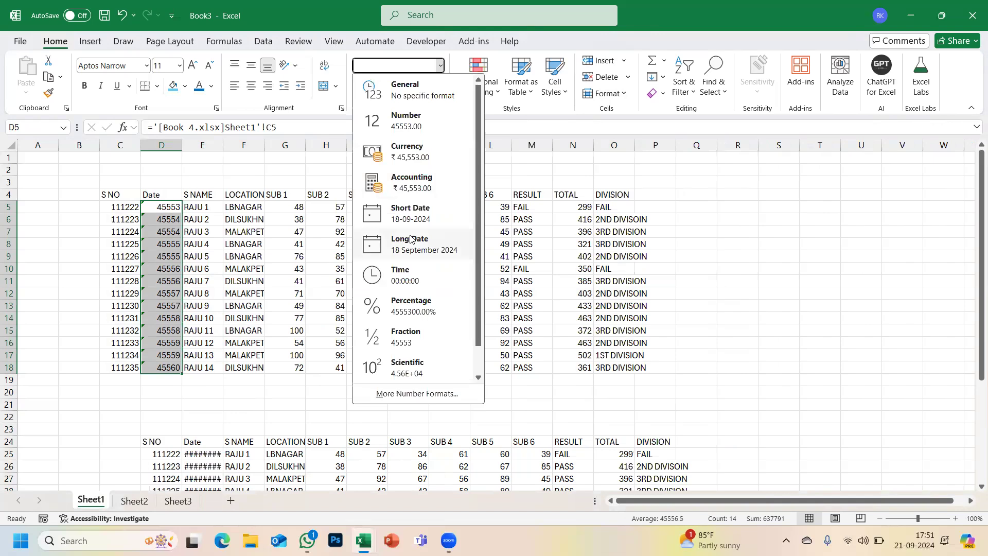
left_click(411, 238)
- AutoFit the Date and LOCATION columns so full dates and DILSUKHNAGAR show
left_click_drag(180, 142, 180, 142)
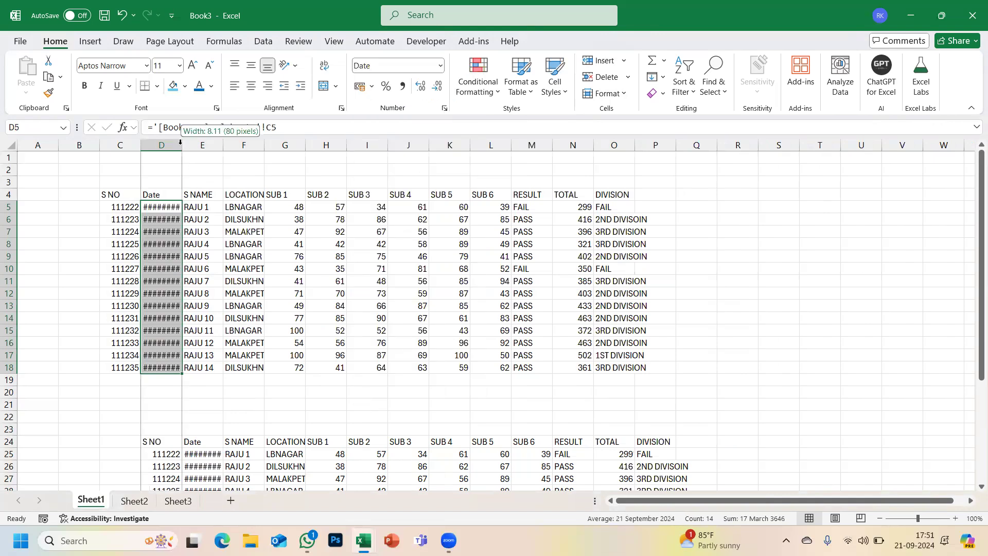
double_click(181, 143)
double_click(296, 150)
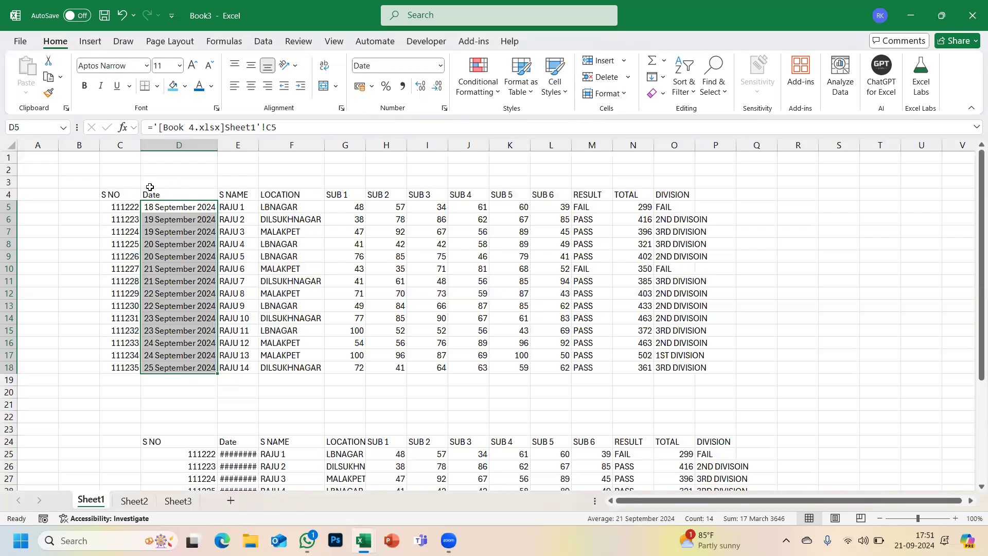
left_click_drag(123, 195, 668, 195)
- Bold the header row C4:O4 and clear the duplicate table from row 23 down
key("ctrl+b")
scroll(669, 196, "down", 4)
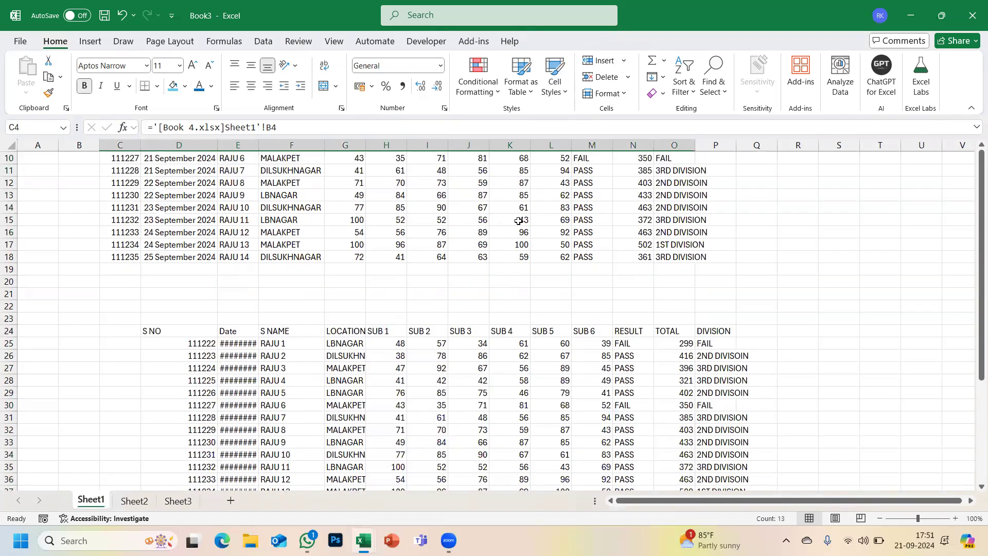
left_click_drag(121, 288, 837, 492)
key("Delete")
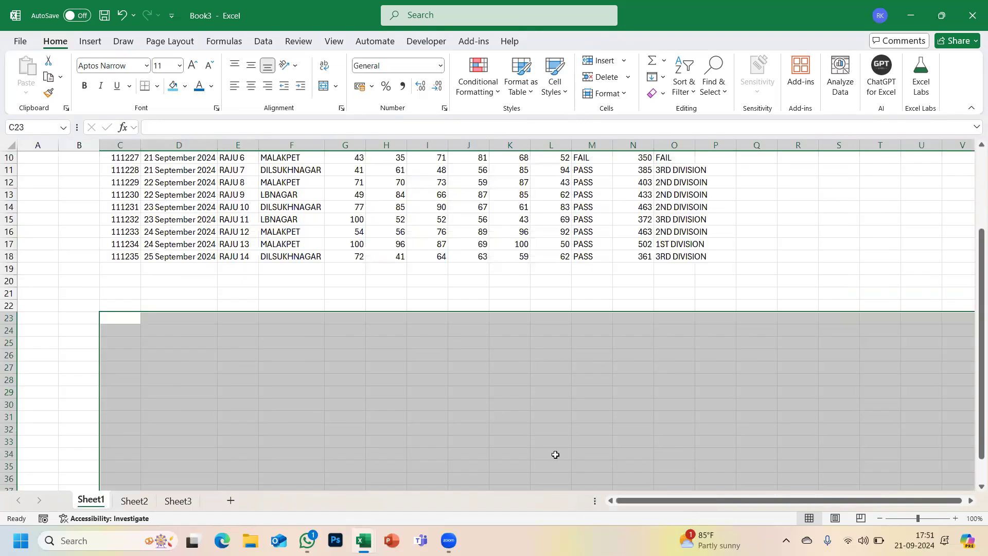
- Move the marks table C4:O18 so it starts at cell A1
scroll(441, 221, "up", 3)
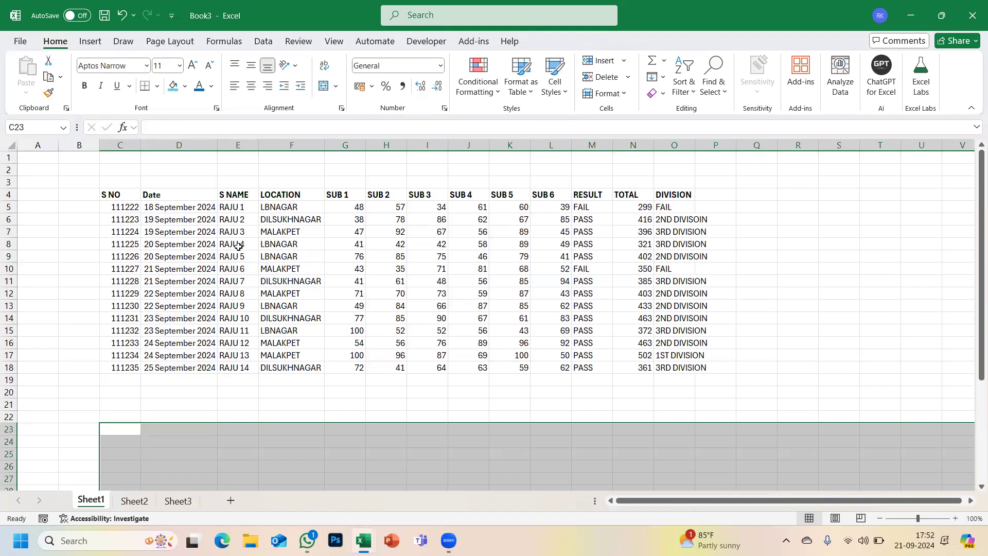
left_click(239, 246)
left_click_drag(109, 195, 680, 367)
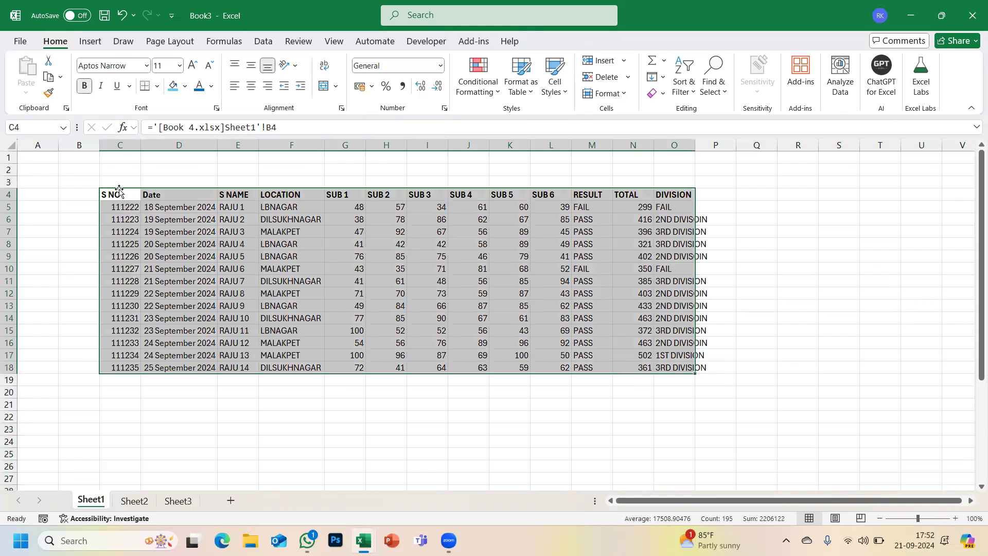
left_click_drag(118, 192, 36, 154)
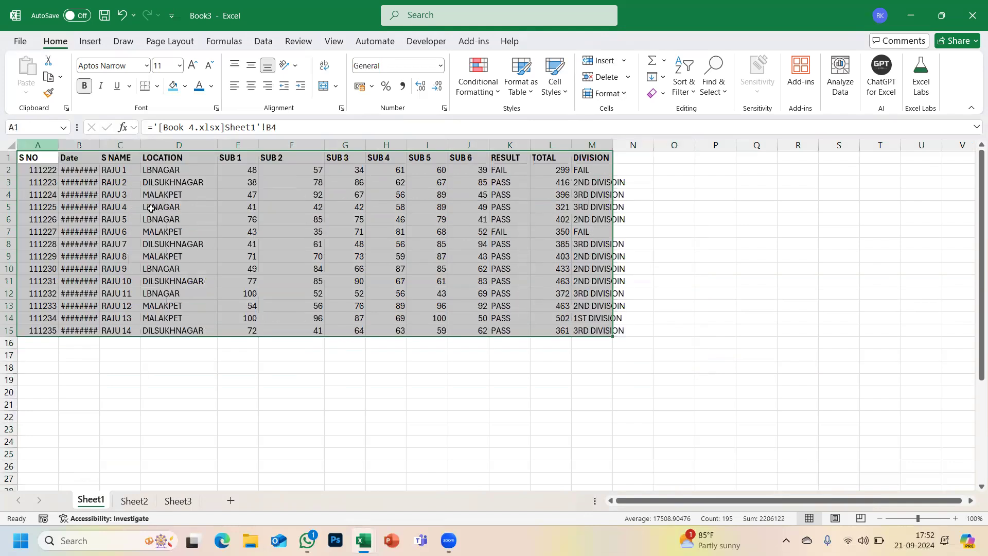
- AutoFit the Date column, then hide columns D–K from LOCATION to RESULT
double_click(99, 145)
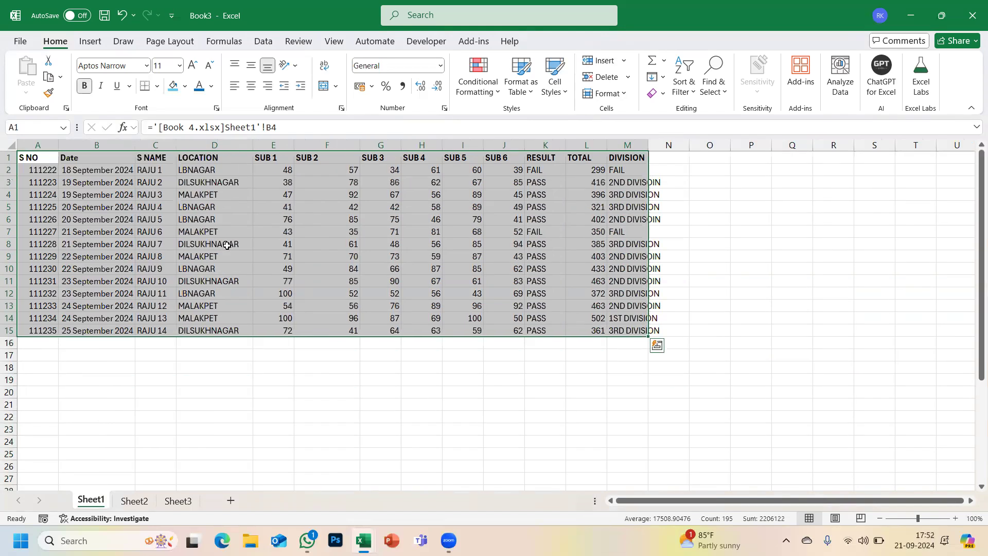
left_click(227, 245)
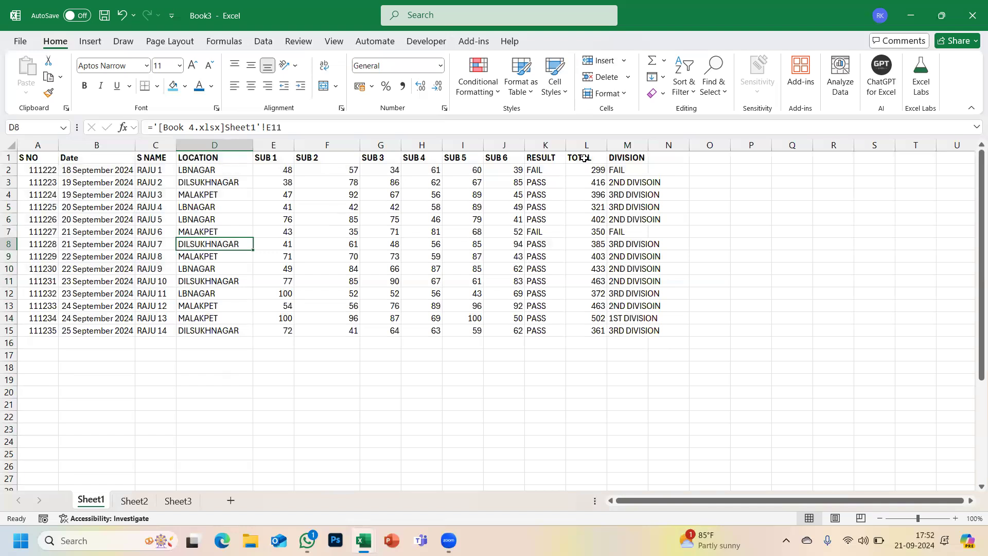
left_click(195, 145)
left_click_drag(387, 160, 540, 160)
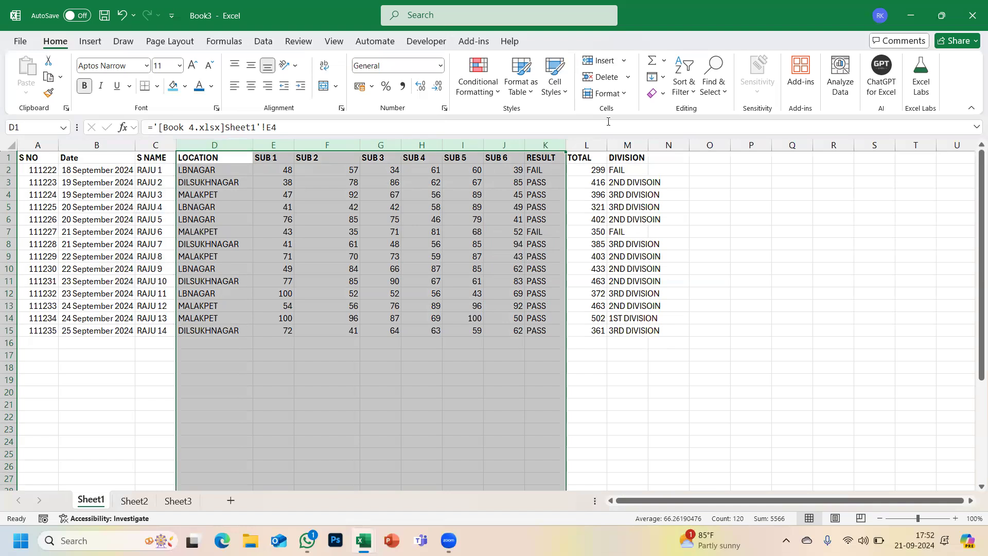
left_click(624, 94)
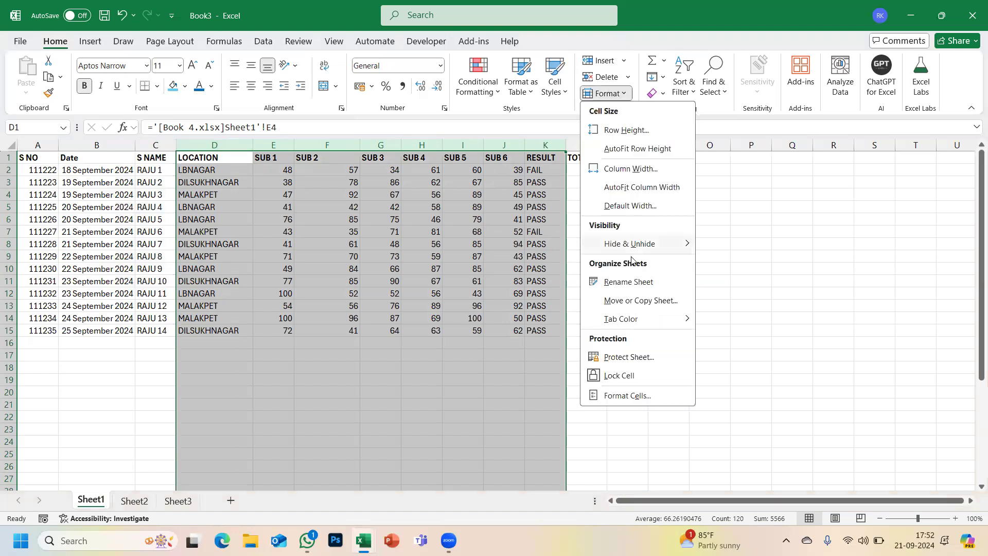
mouse_move(633, 244)
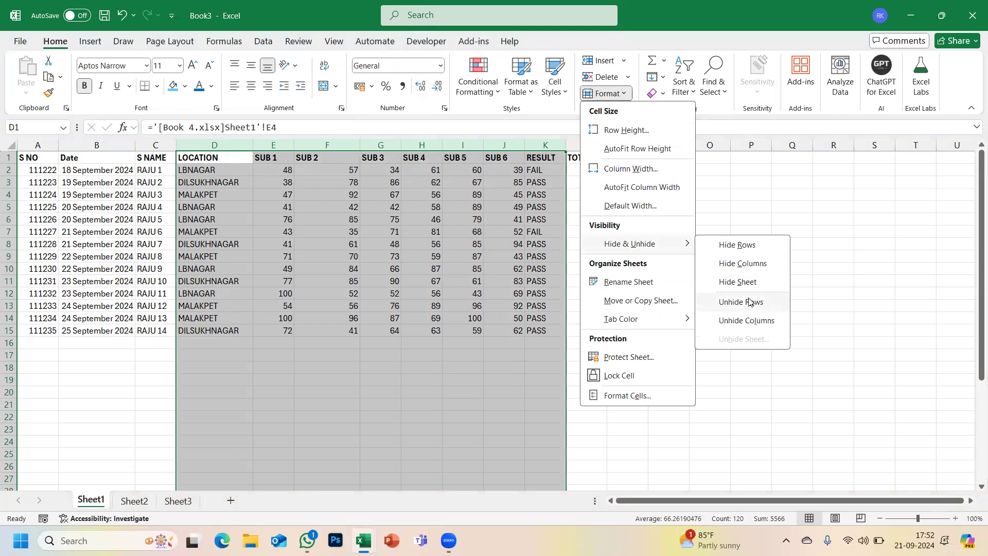
left_click(741, 265)
left_click(294, 316)
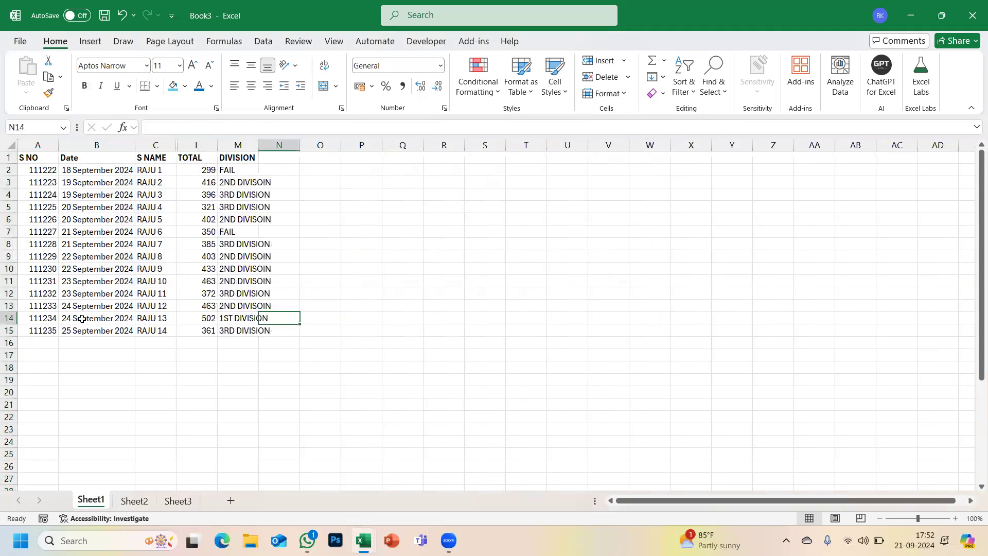
- Select C1:L1 around the hidden columns and unhide columns D–K
left_click_drag(38, 143, 107, 158)
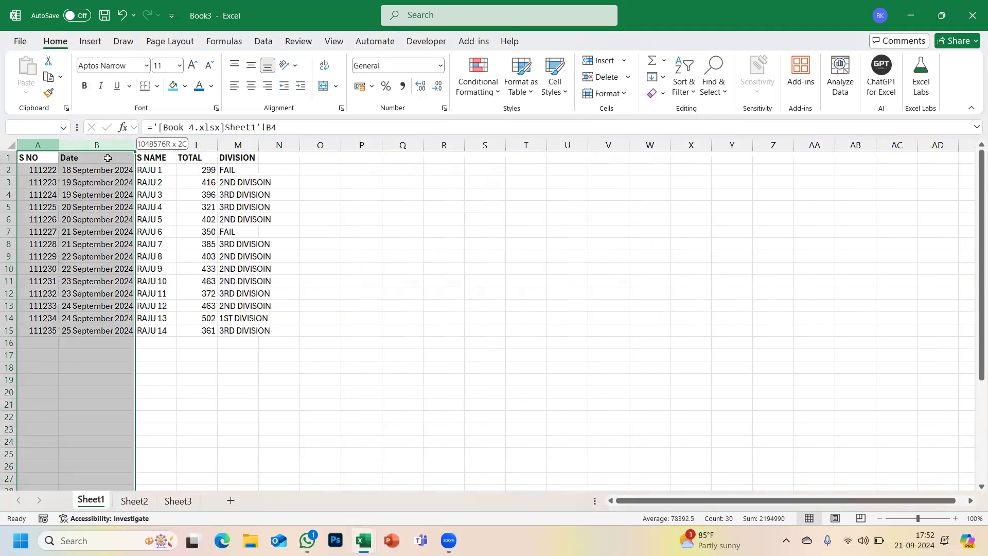
left_click(162, 194)
left_click(291, 229)
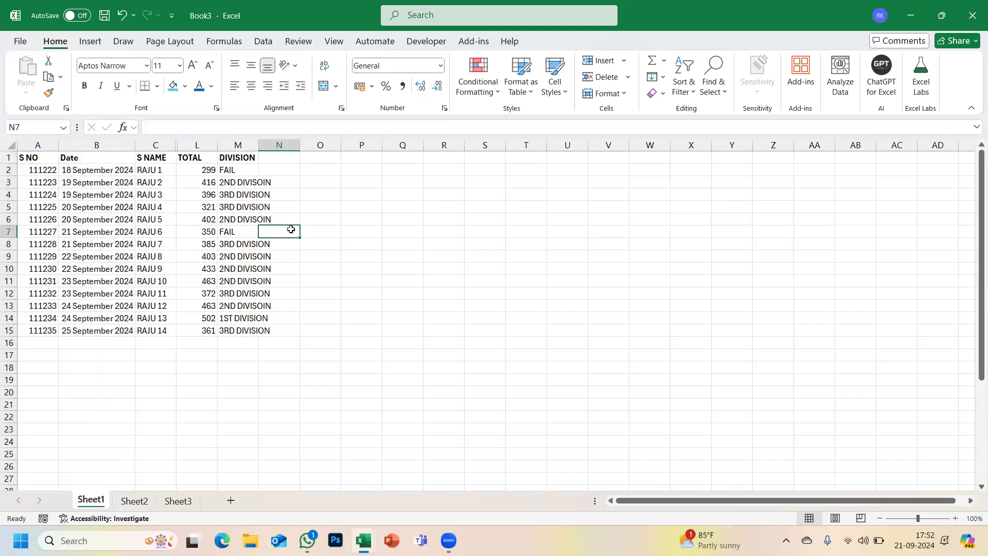
left_click(154, 156)
left_click(192, 156, "shift")
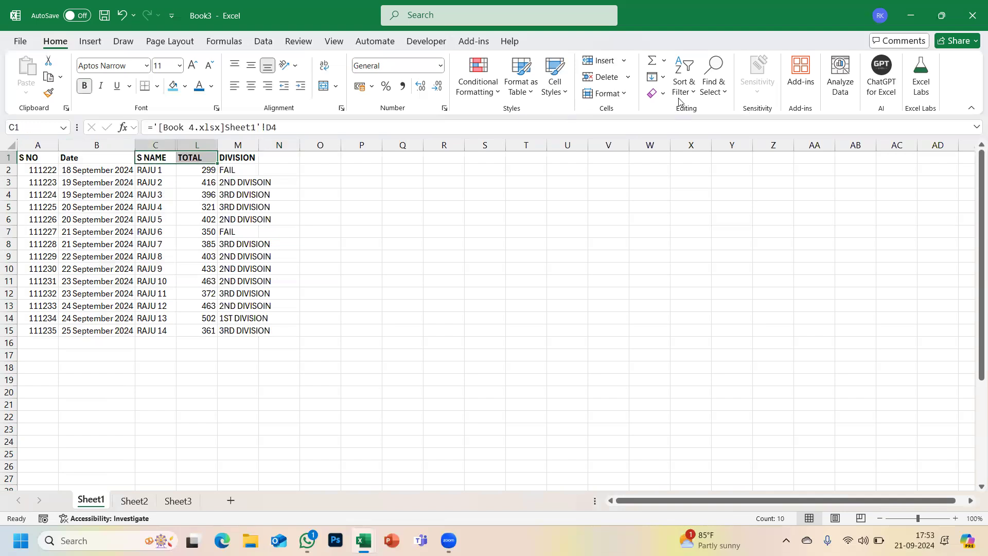
left_click(623, 98)
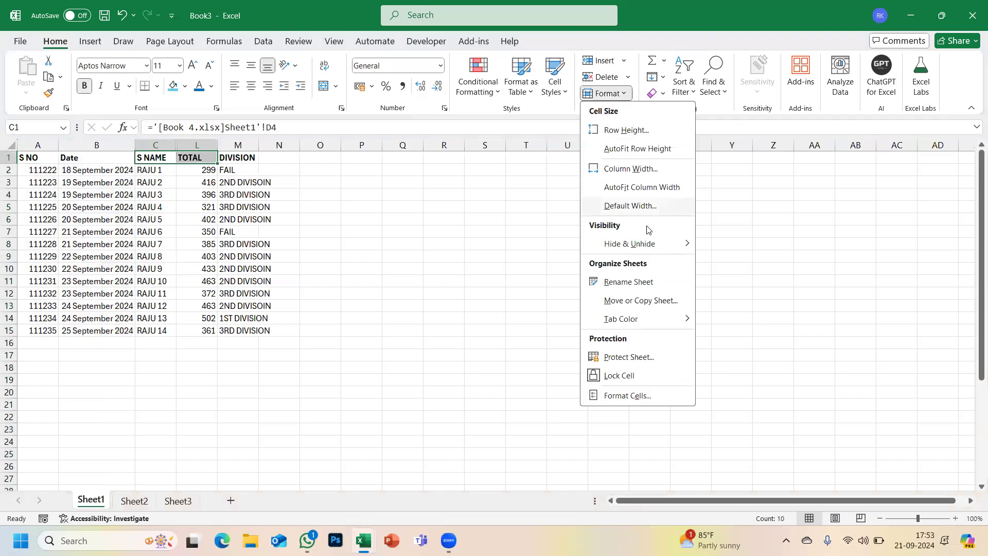
mouse_move(646, 244)
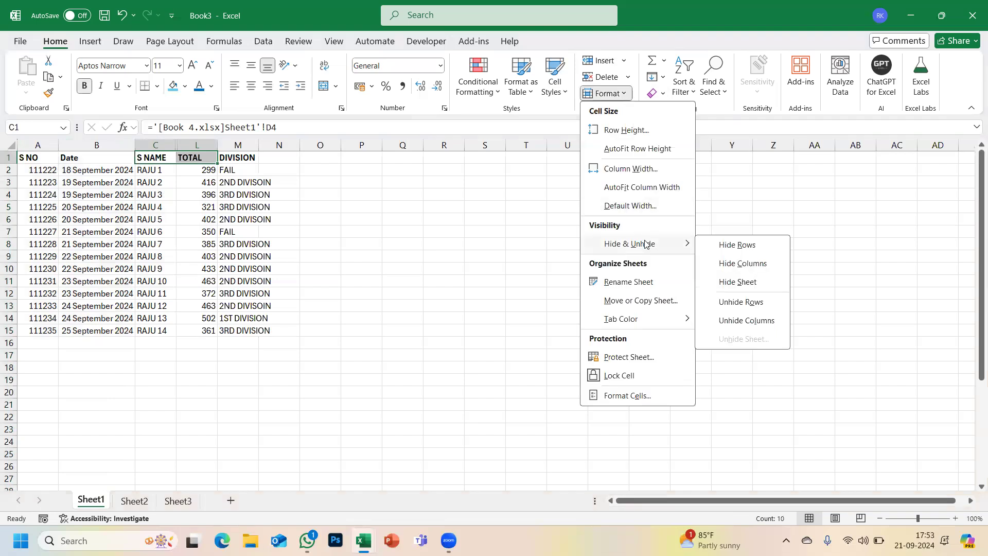
left_click(738, 323)
left_click(575, 309)
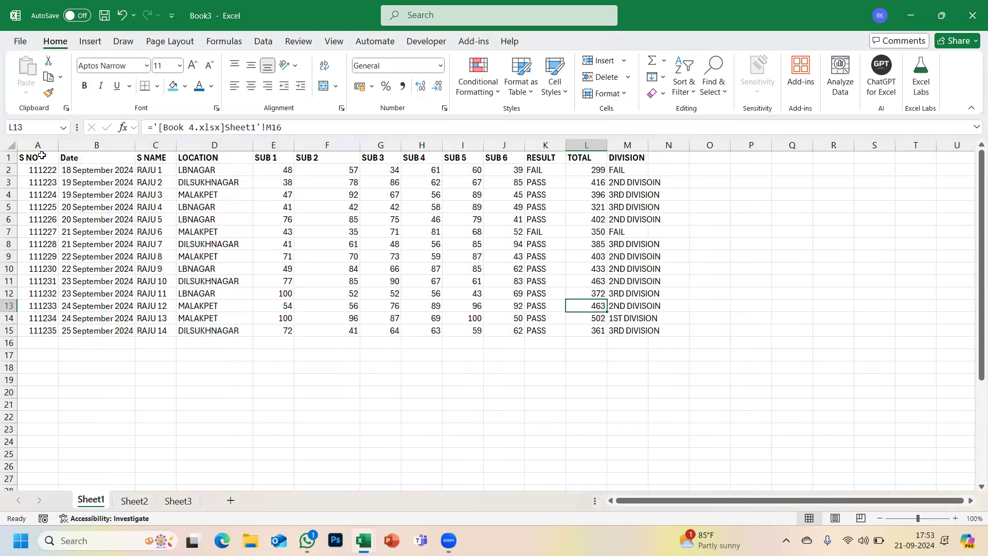
- Undo and then redo the unhide so columns D–K remain visible
left_click(180, 155)
key("ctrl+z")
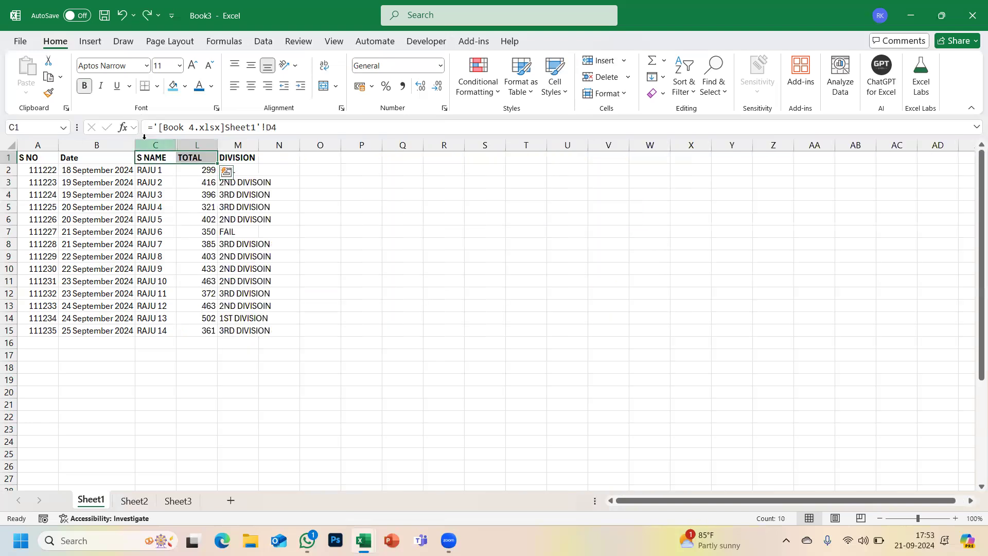
mouse_move(147, 142)
left_mouse_down()
mouse_move(242, 145)
mouse_move(201, 145)
left_mouse_up()
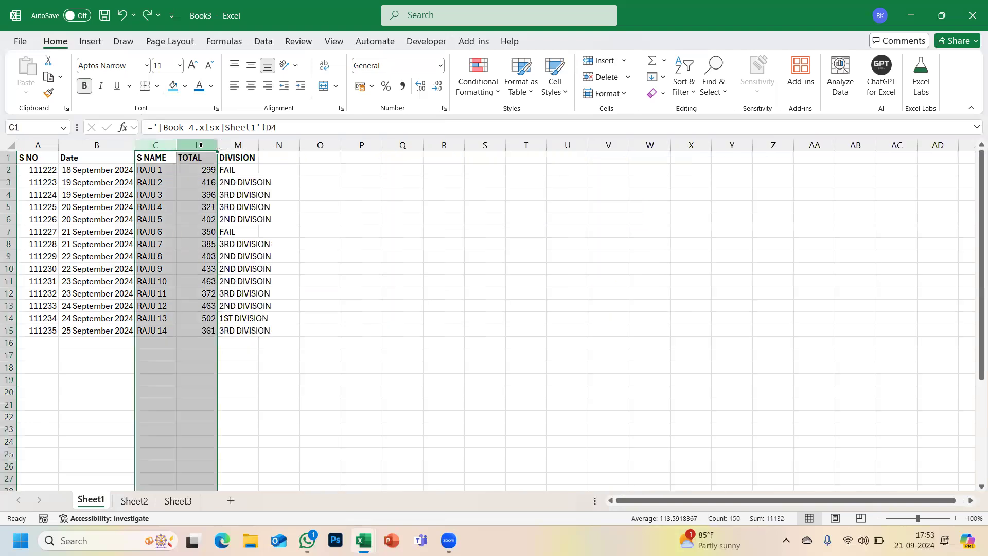
key("ctrl+y")
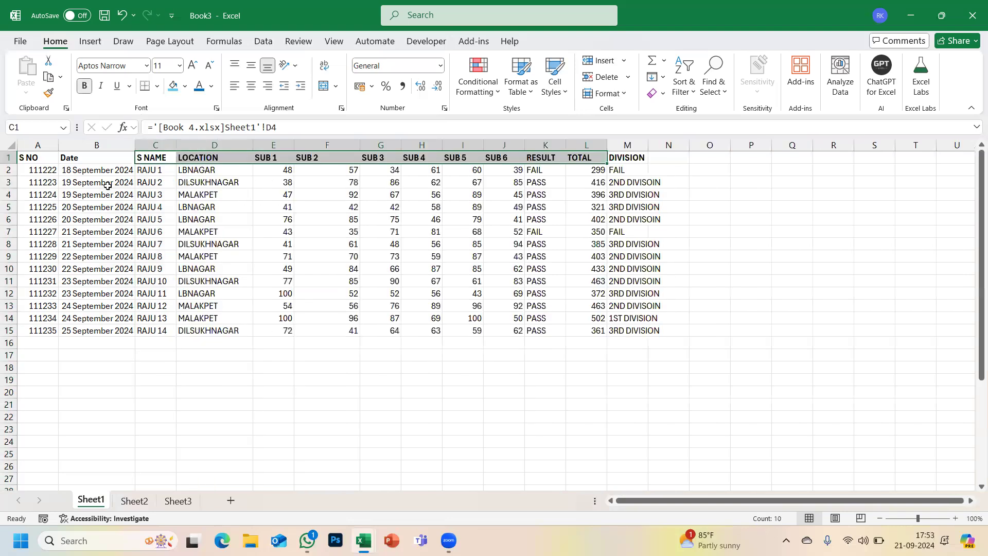
- Hide column A containing the S NO serial numbers
left_click(30, 146)
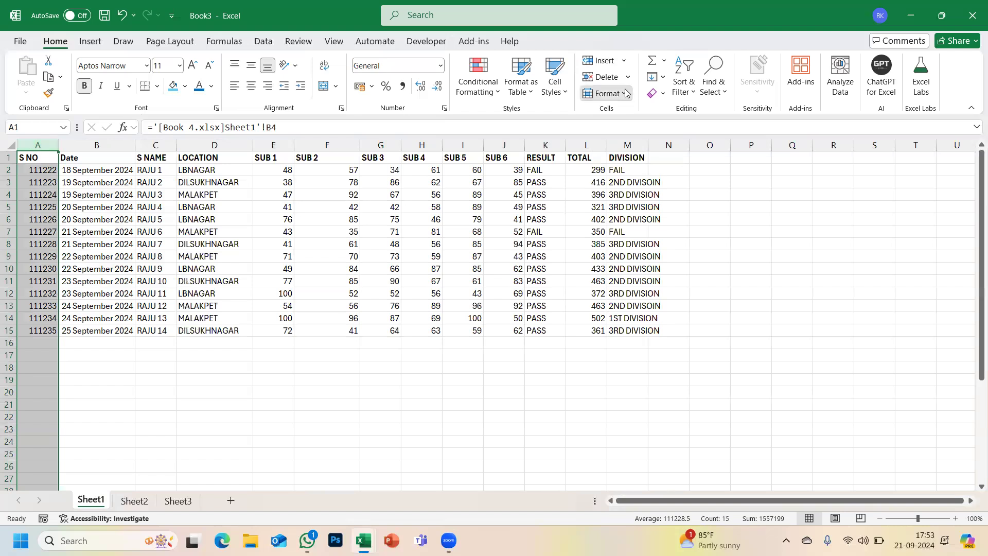
left_click(605, 93)
mouse_move(651, 248)
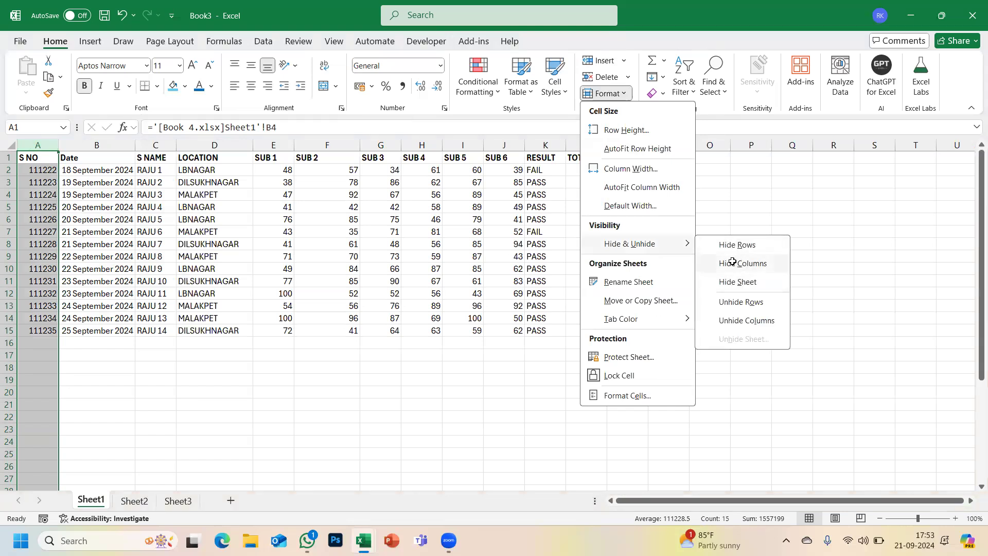
left_click(734, 263)
left_click(106, 195)
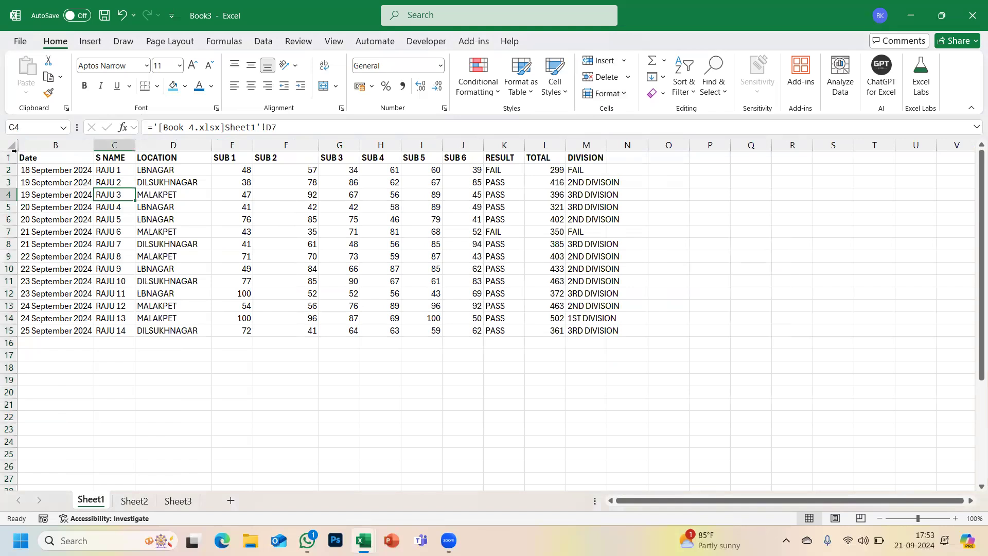
- Go to the hidden cell A1 by entering A1 in the Name Box
left_click_drag(31, 146, 72, 146)
left_click(133, 222)
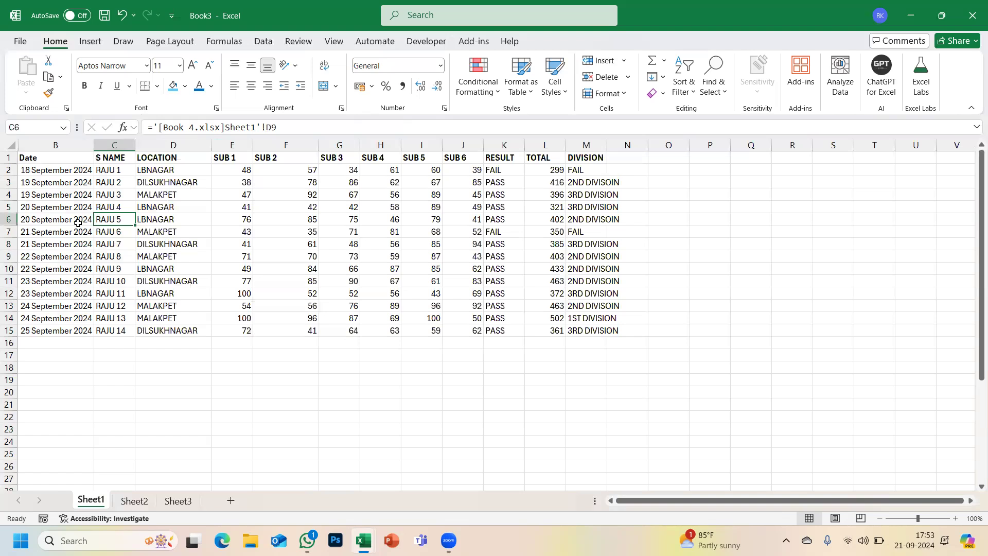
left_click(31, 129)
type("A1")
key("Return")
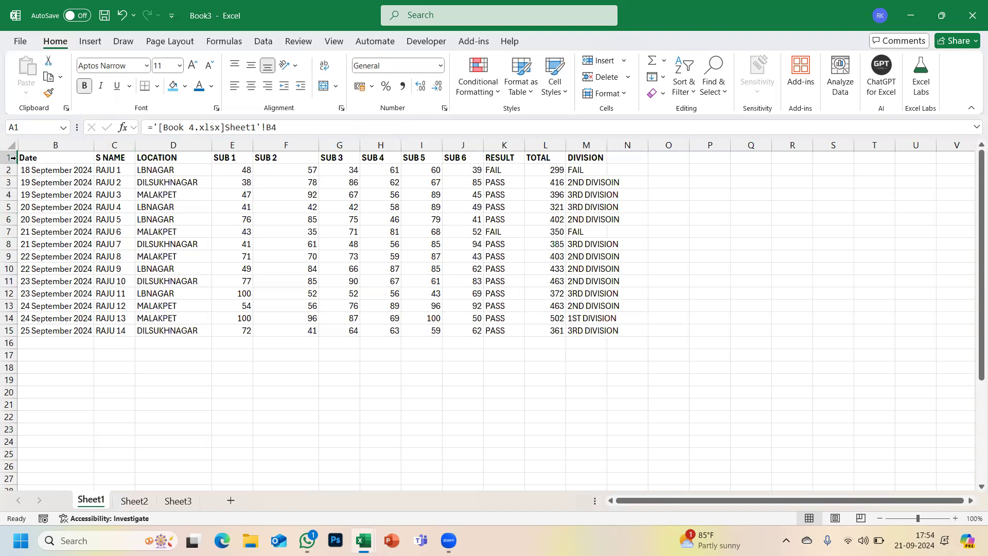
left_click(236, 247)
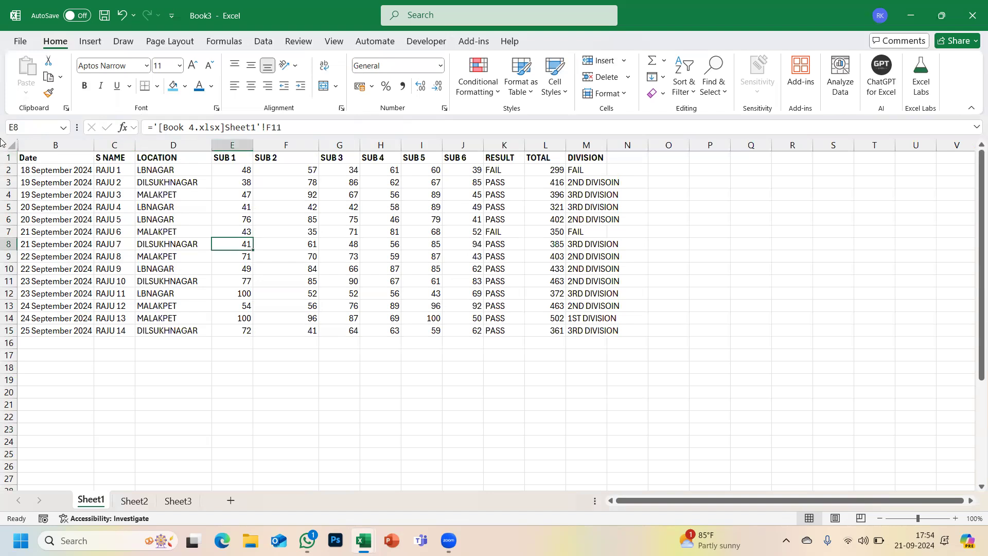
left_click(37, 127)
type("A1")
key("Return")
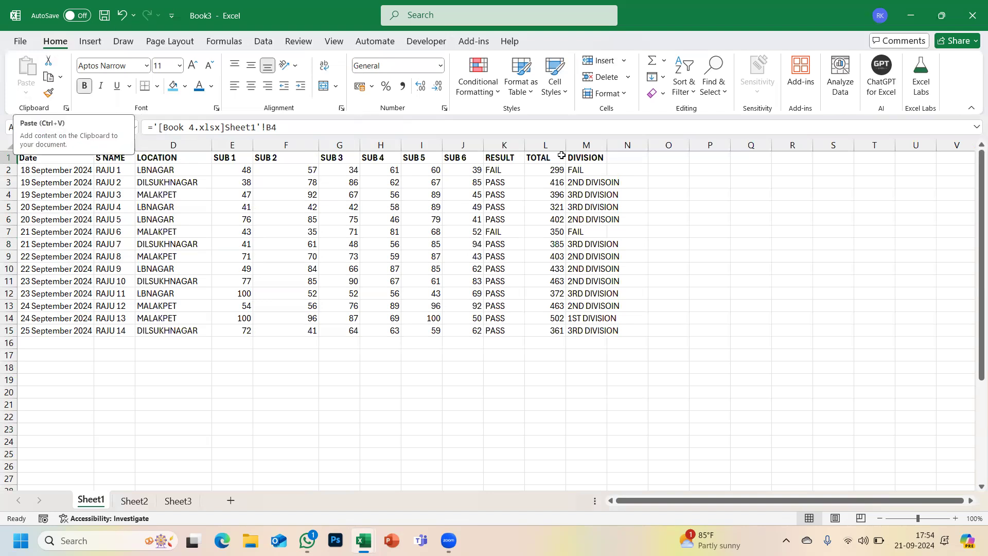
- Unhide column A to restore the S NO numbers 111222–111235
left_click(627, 100)
mouse_move(646, 246)
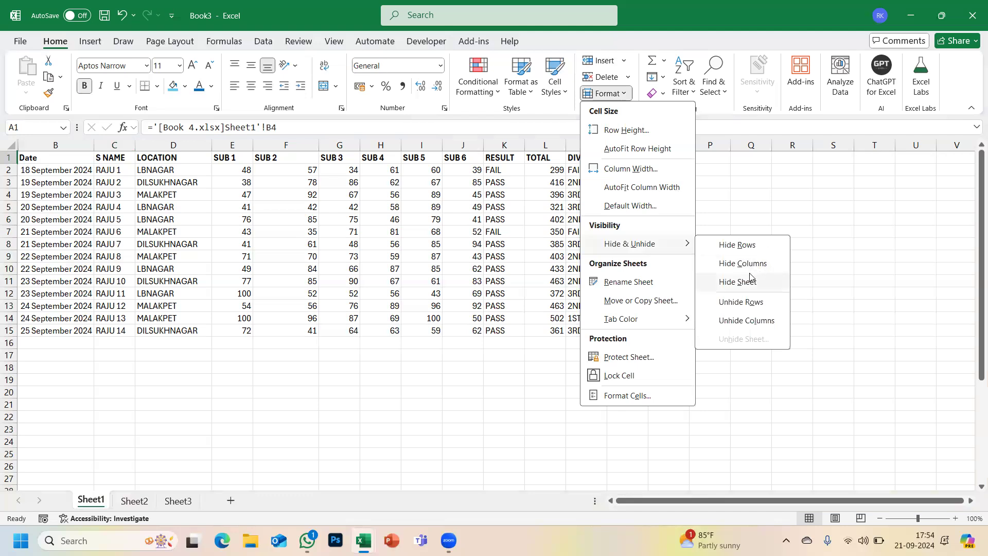
left_click(742, 321)
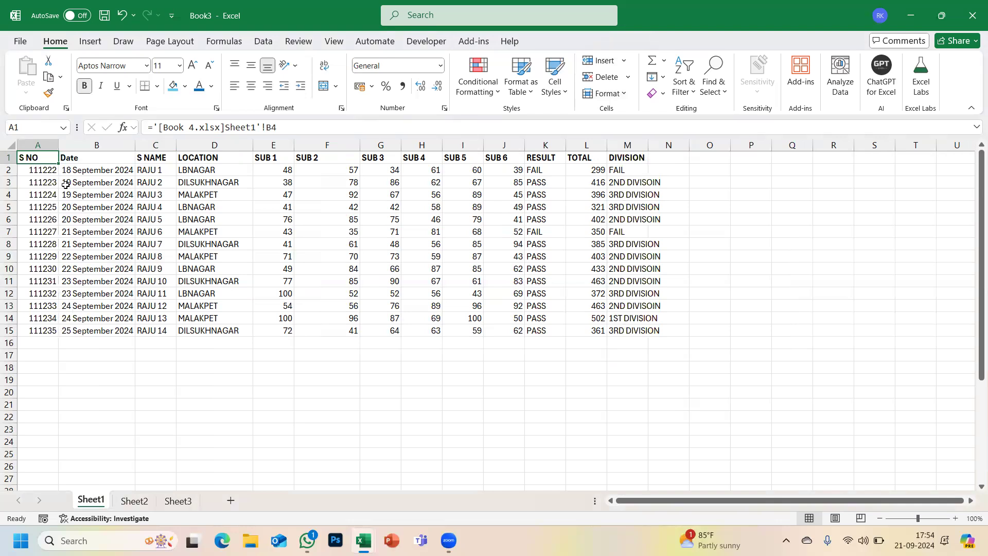
left_click_drag(11, 195, 10, 277)
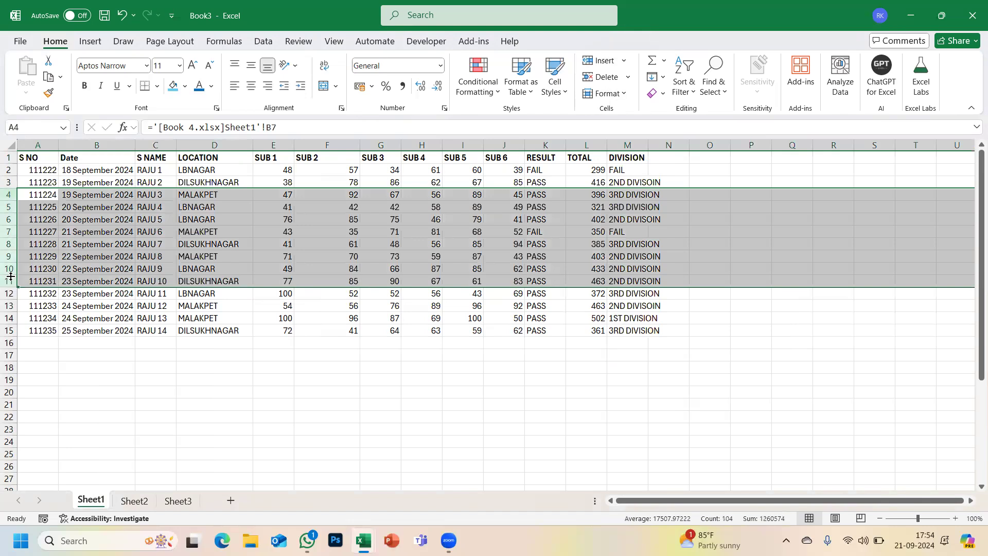
left_click(614, 94)
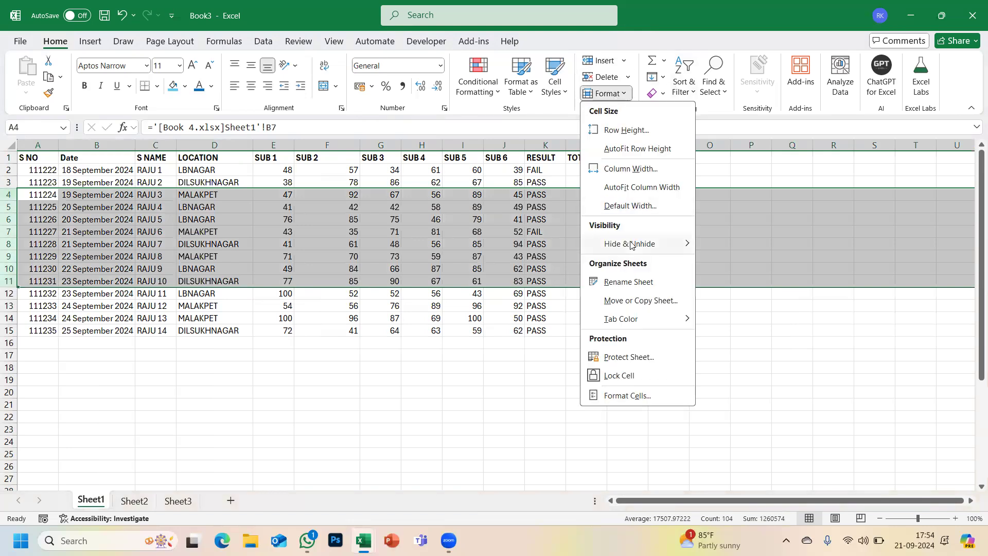
mouse_move(631, 243)
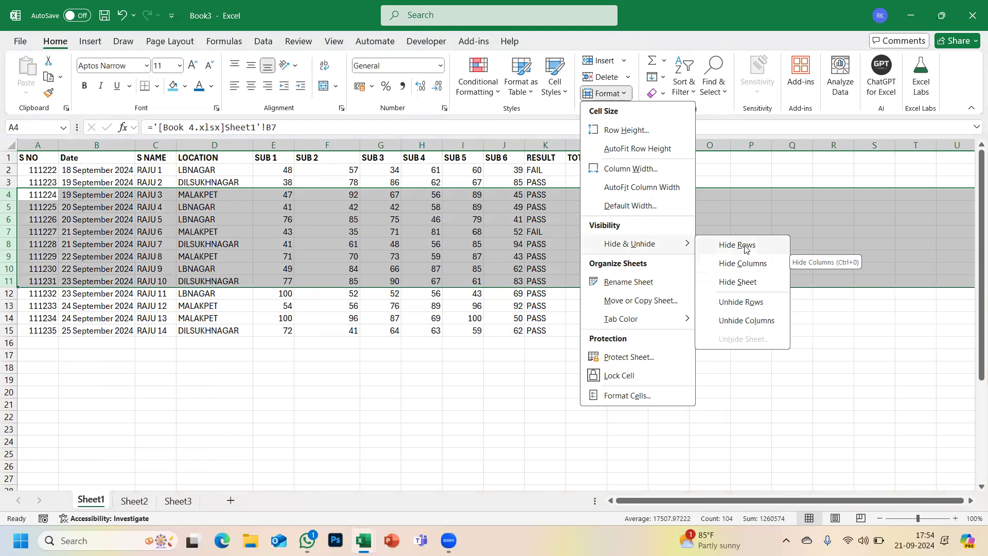
left_click(745, 246)
left_click(102, 222)
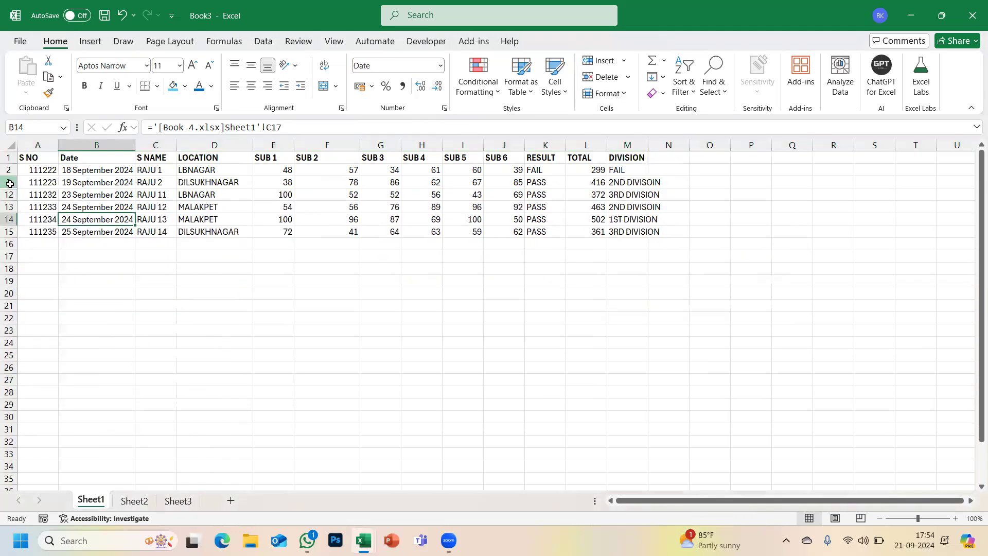
left_click_drag(10, 183, 10, 196)
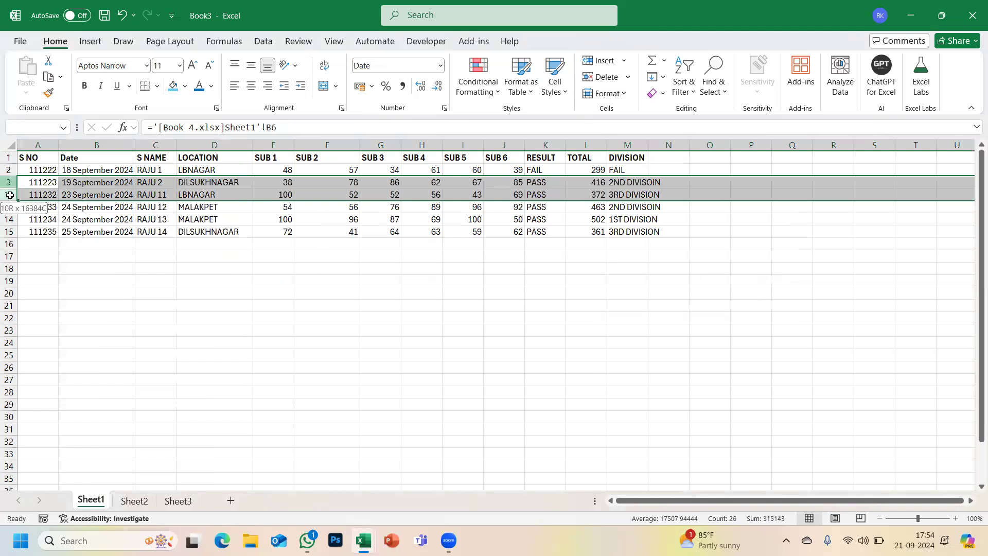
left_click(625, 94)
mouse_move(653, 242)
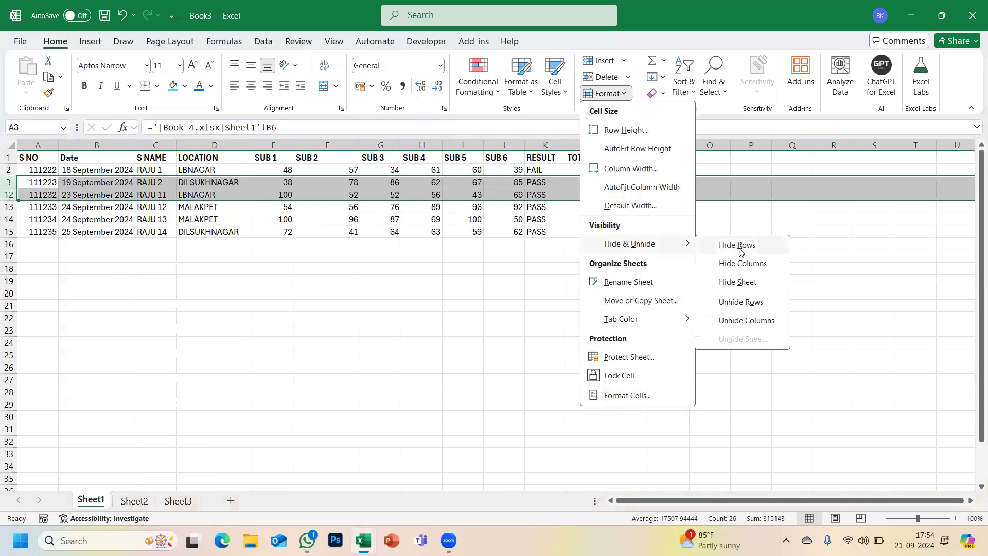
left_click(741, 303)
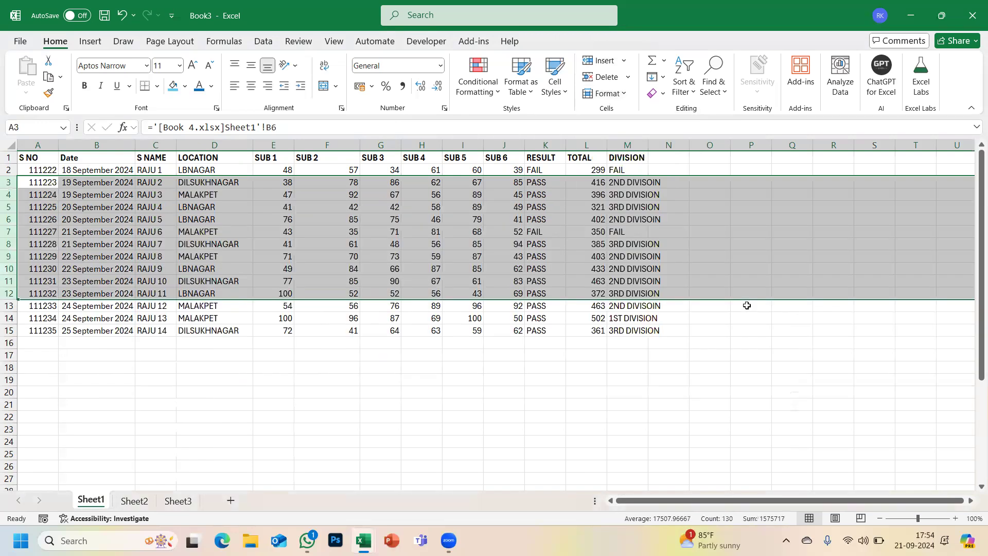
left_click(29, 155)
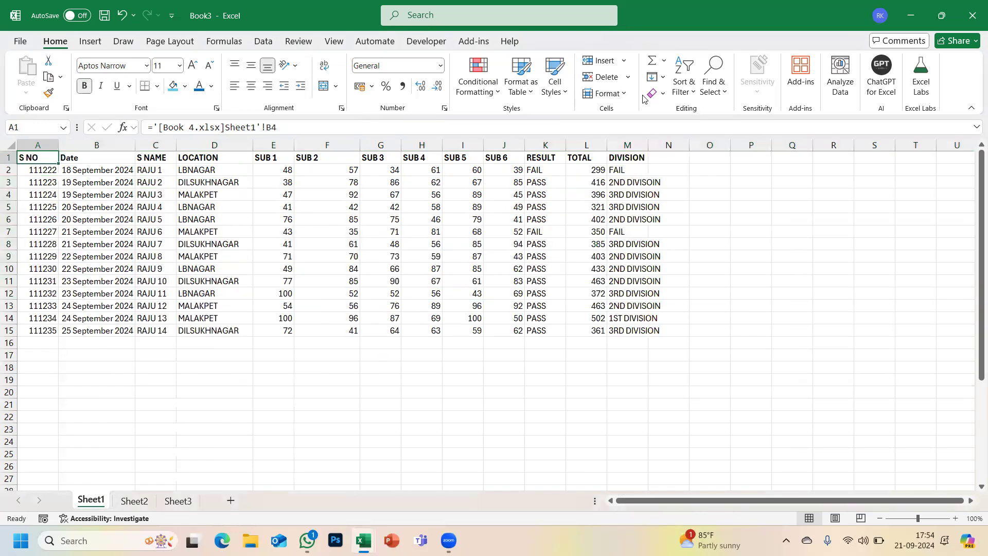
- Hide the header row 1 using Format > Hide & Unhide > Hide Rows
left_click(624, 94)
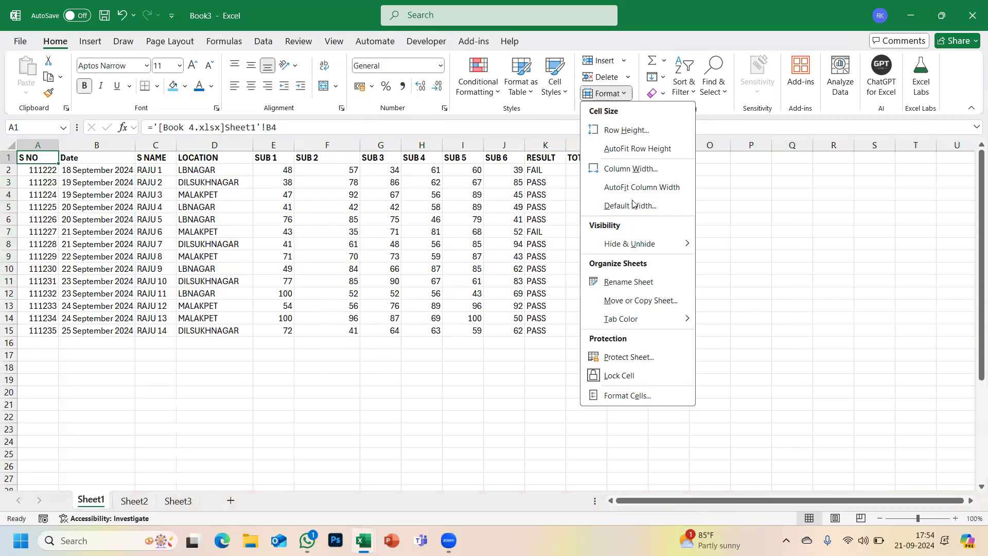
mouse_move(628, 244)
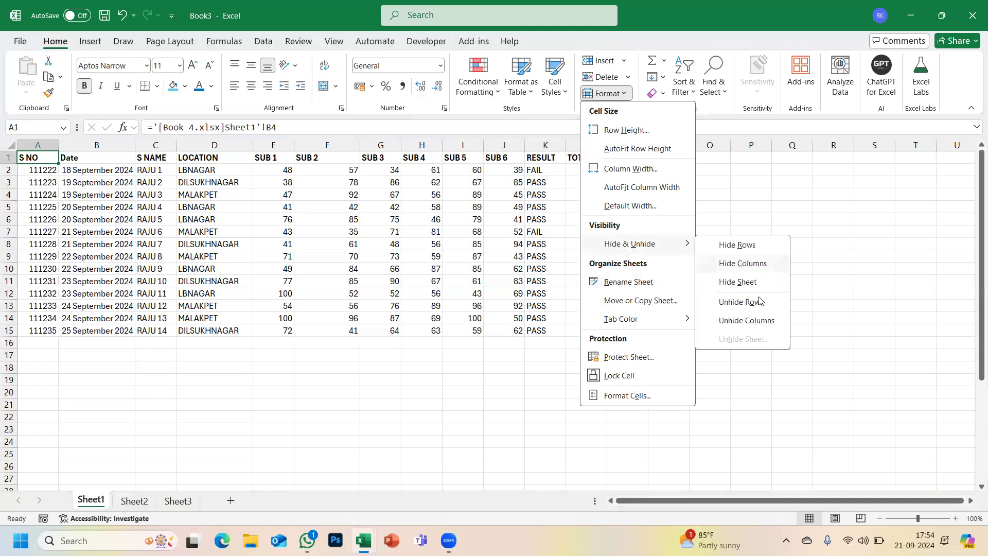
left_click(745, 246)
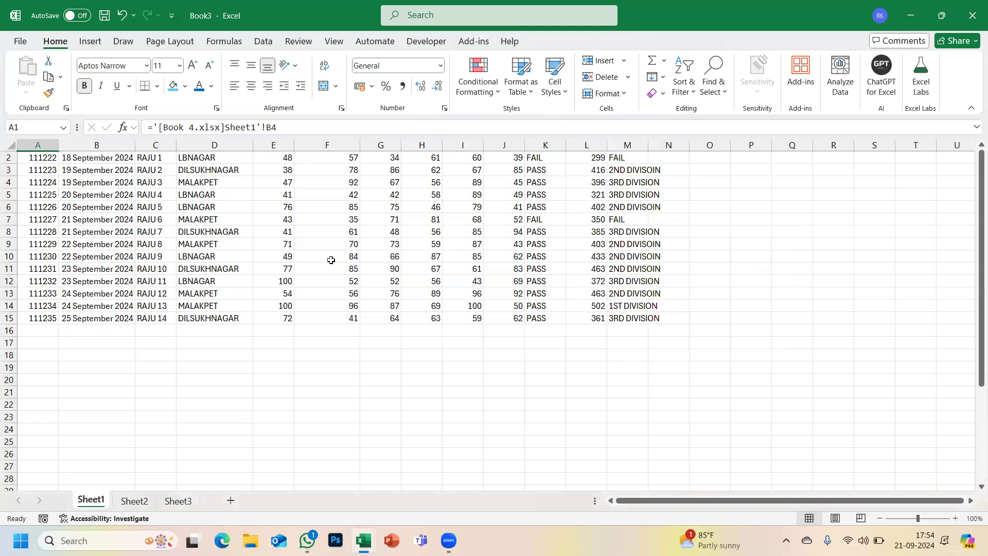
left_click(331, 260)
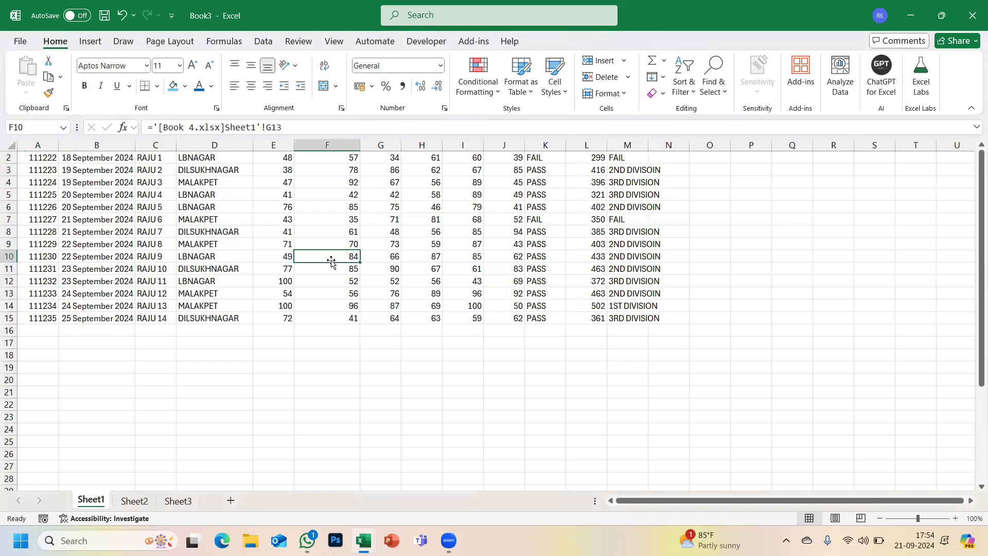
- Jump to A1 through the Name Box, unhide row 1, and reopen the Format options
left_click(35, 123)
type("A1")
key("Return")
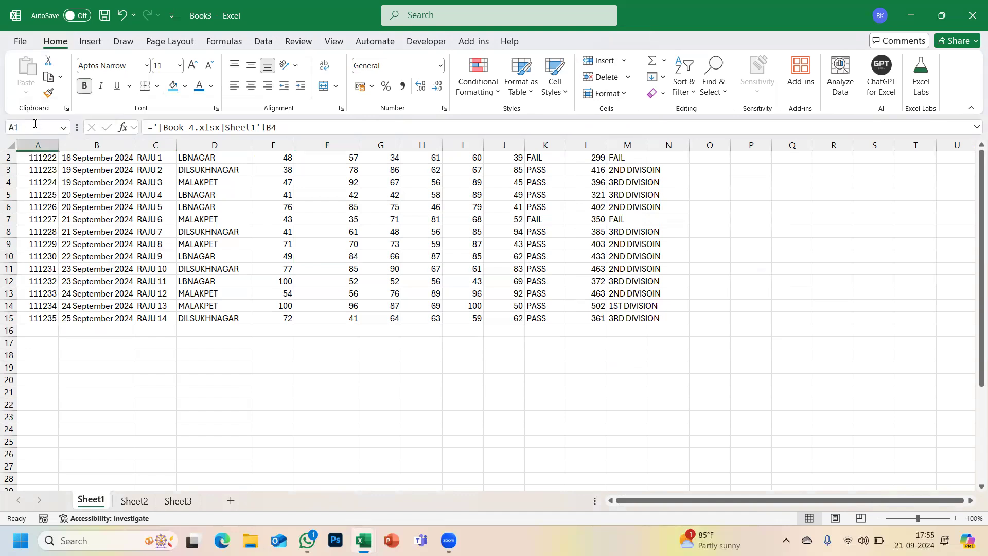
left_click(606, 93)
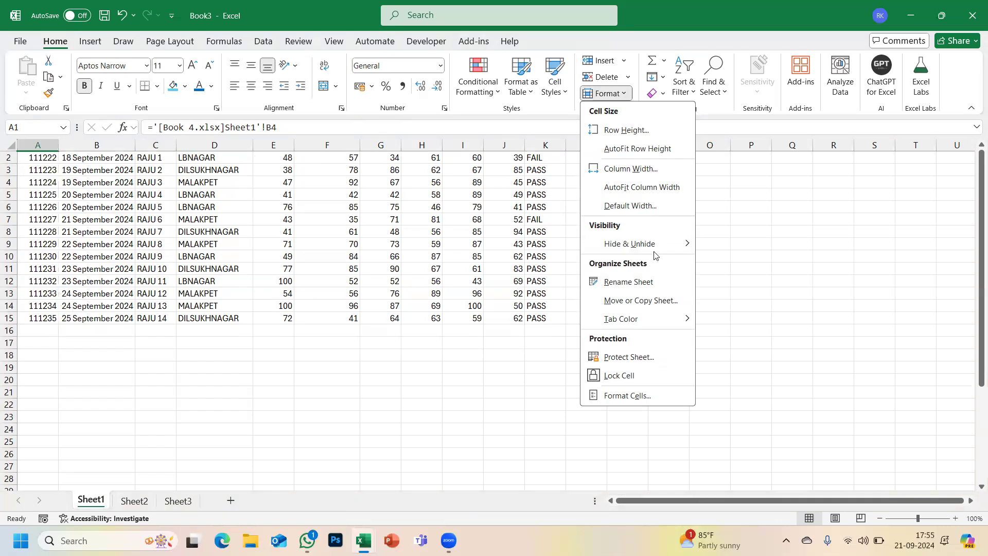
mouse_move(652, 247)
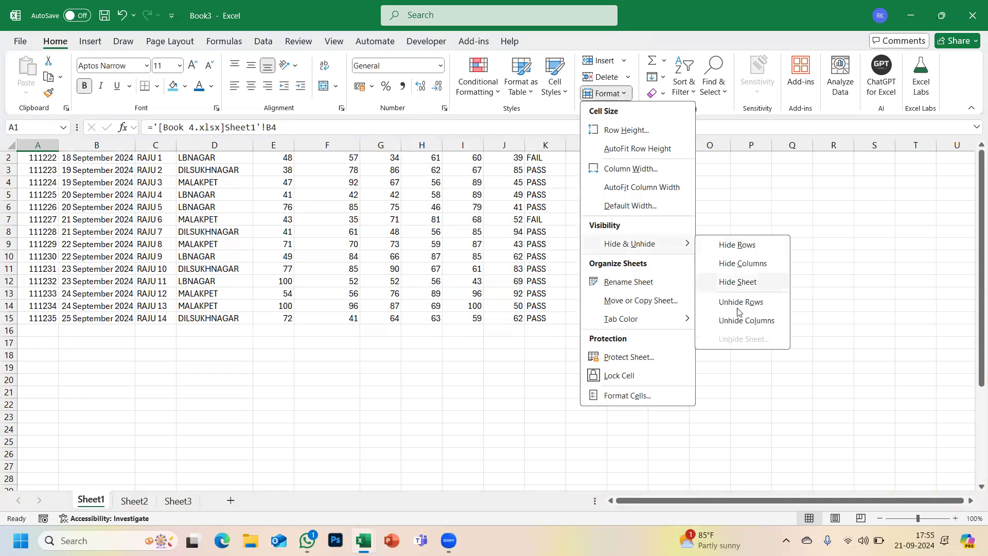
left_click(747, 319)
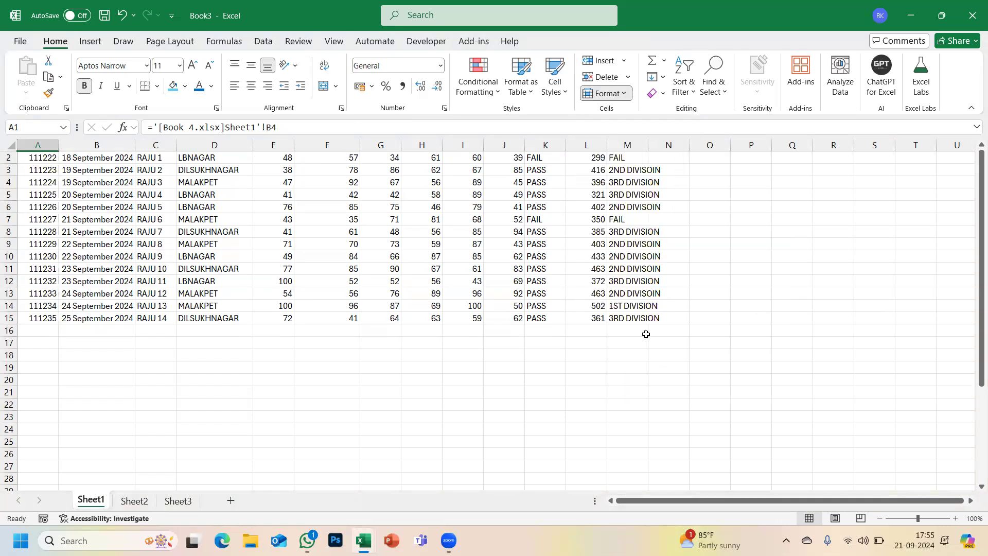
left_click(331, 317)
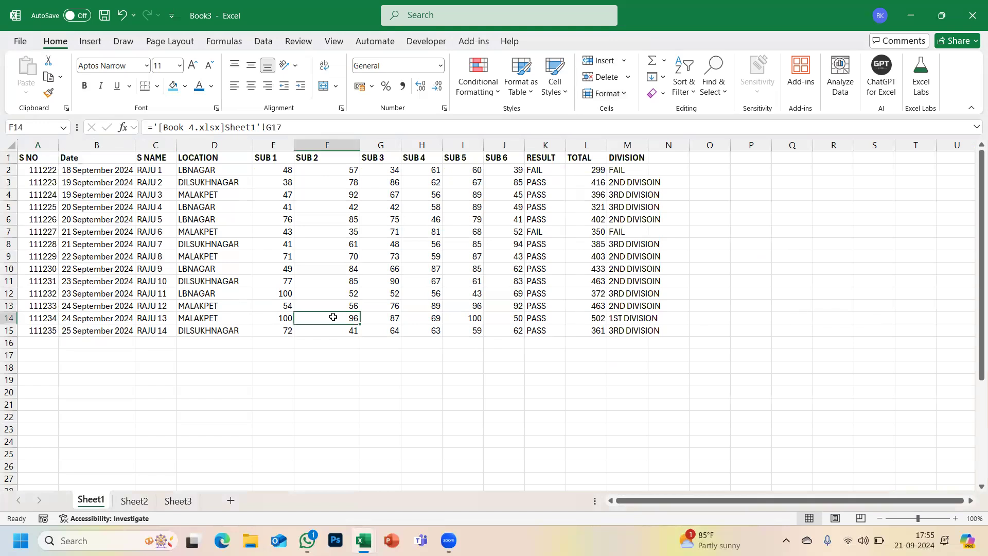
left_click(630, 94)
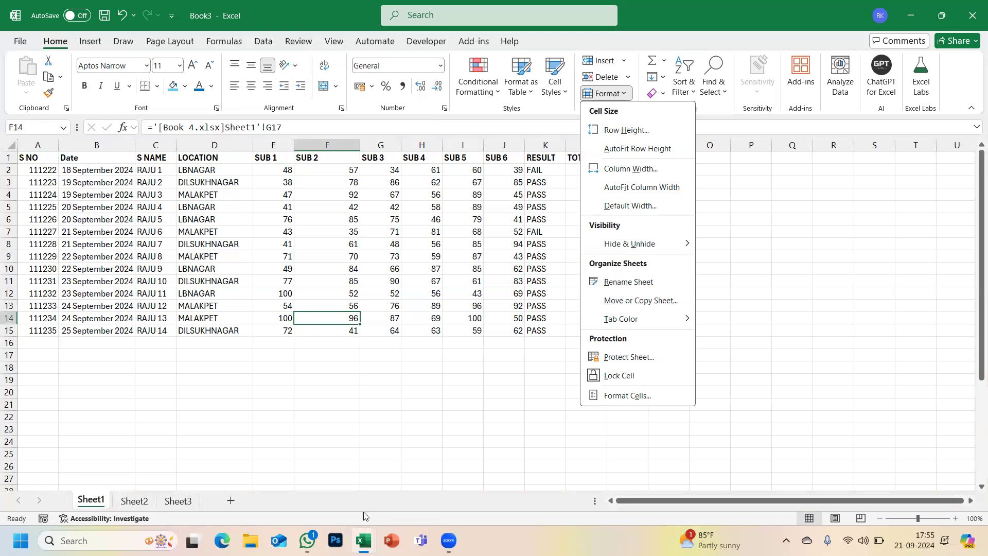
- Rename Sheet1 to STUDENT DATA, then switch to Sheet2 and open its tab menu
left_click(627, 282)
type("STDYEN")
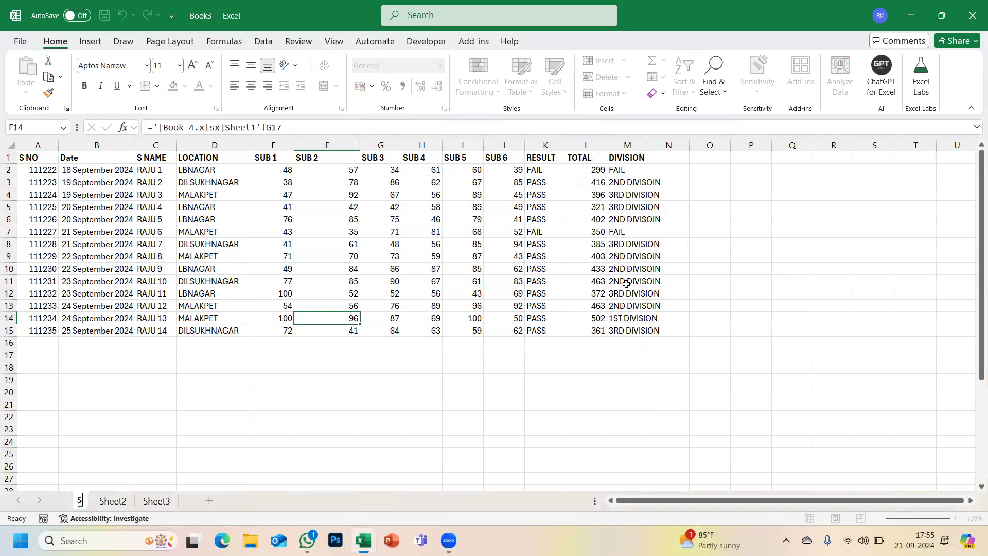
key("BackSpace")
key("BackSpace")
key("BackSpace")
key("BackSpace")
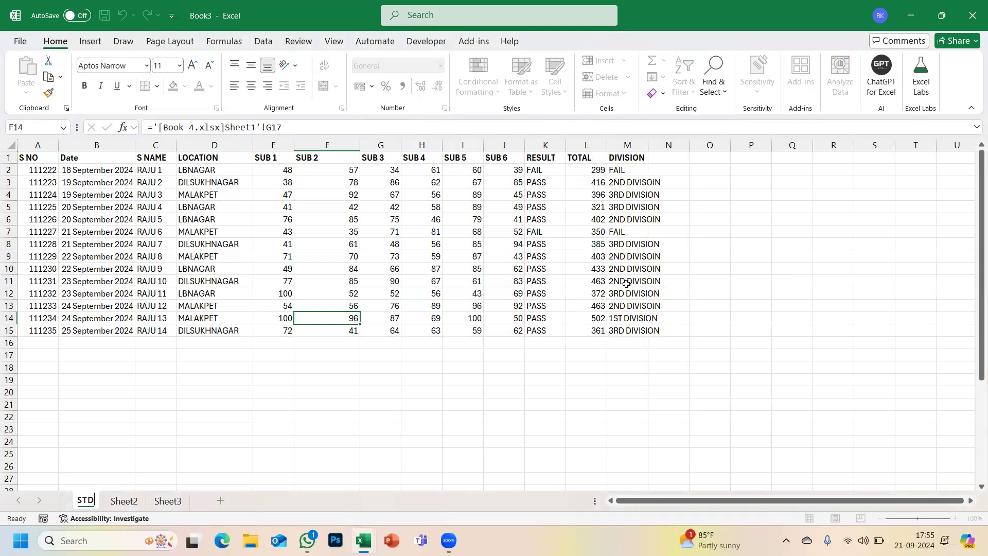
type("UDNET")
key("BackSpace")
key("BackSpace")
key("BackSpace")
type("ENT DATA")
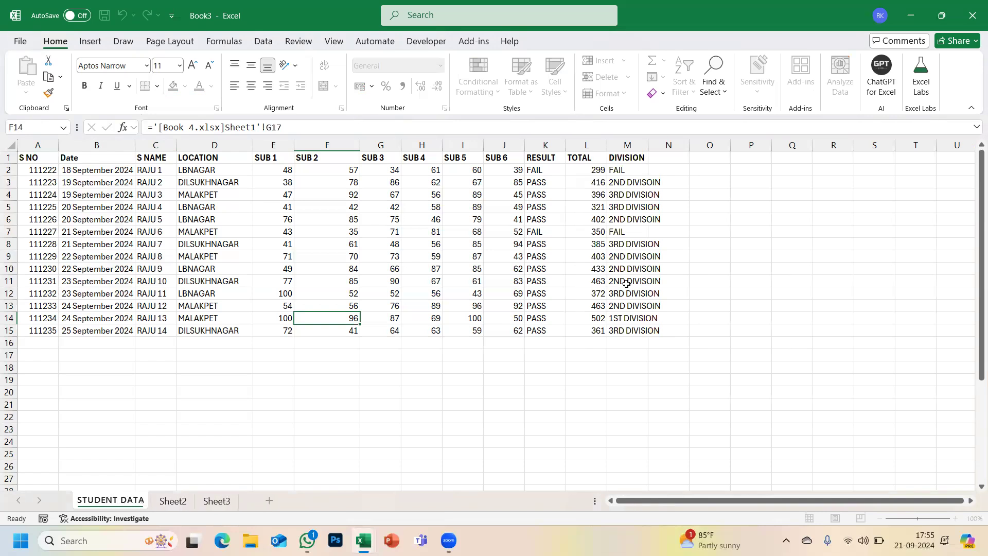
key("Return")
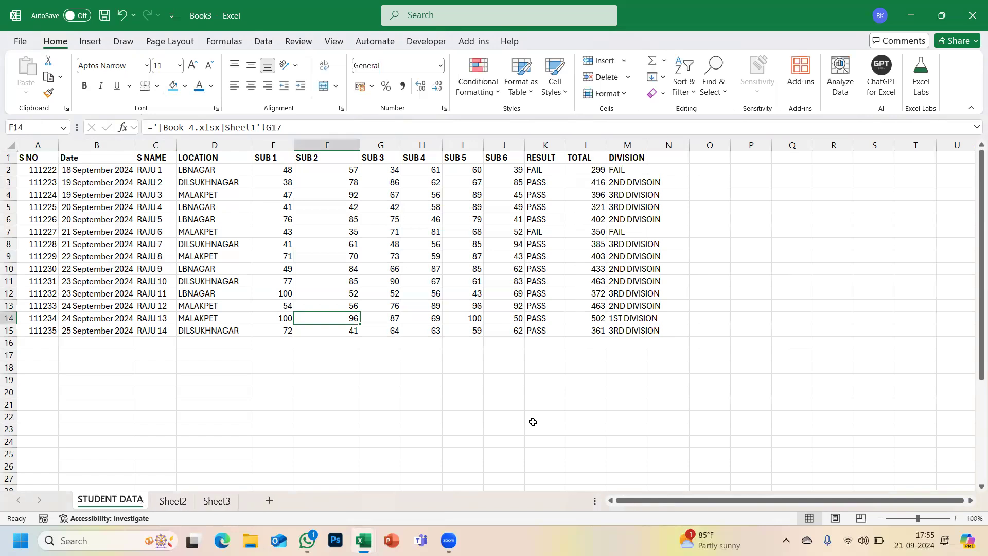
left_click(175, 501)
right_click(179, 502)
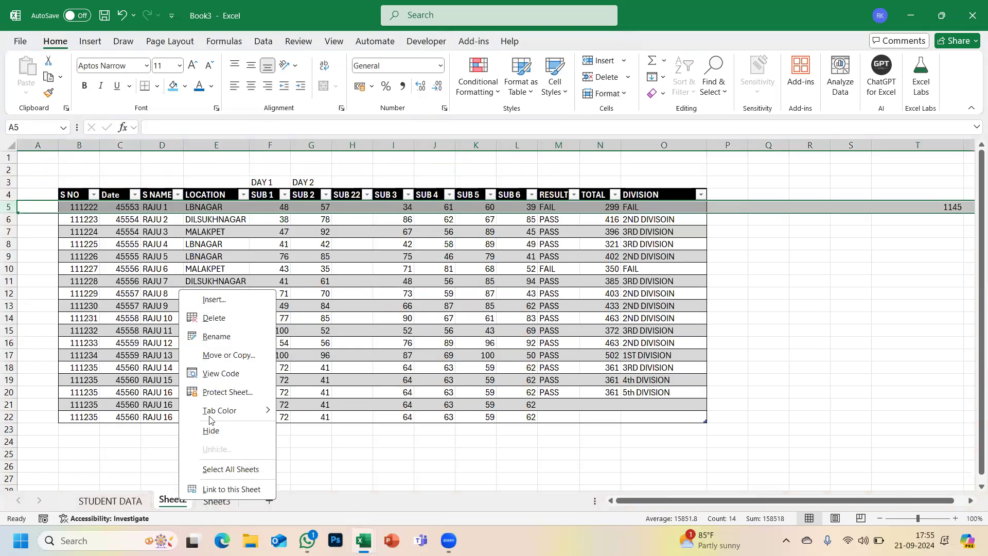
- Go back to the STUDENT DATA sheet and open Format > Move or Copy Sheet
left_click(110, 501)
left_click(112, 501)
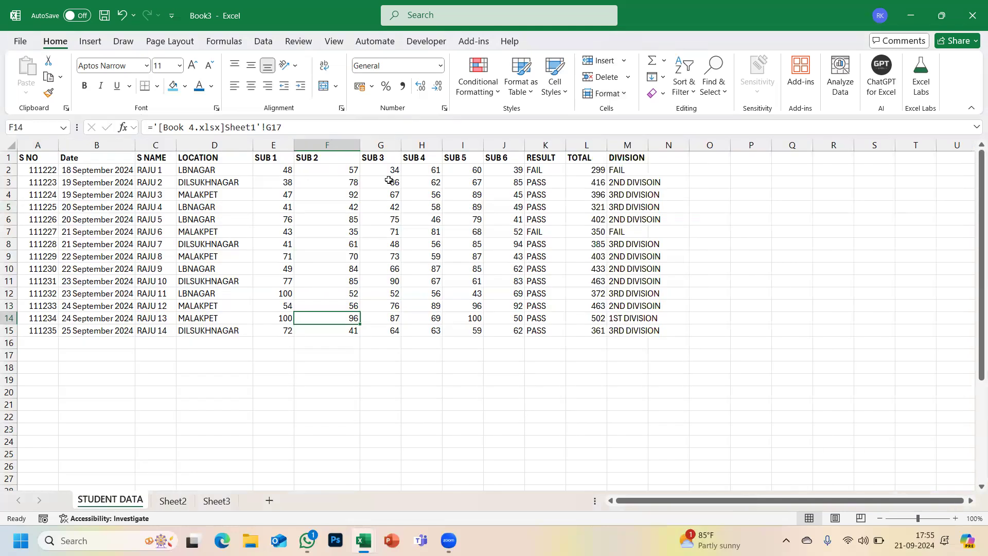
left_click(631, 97)
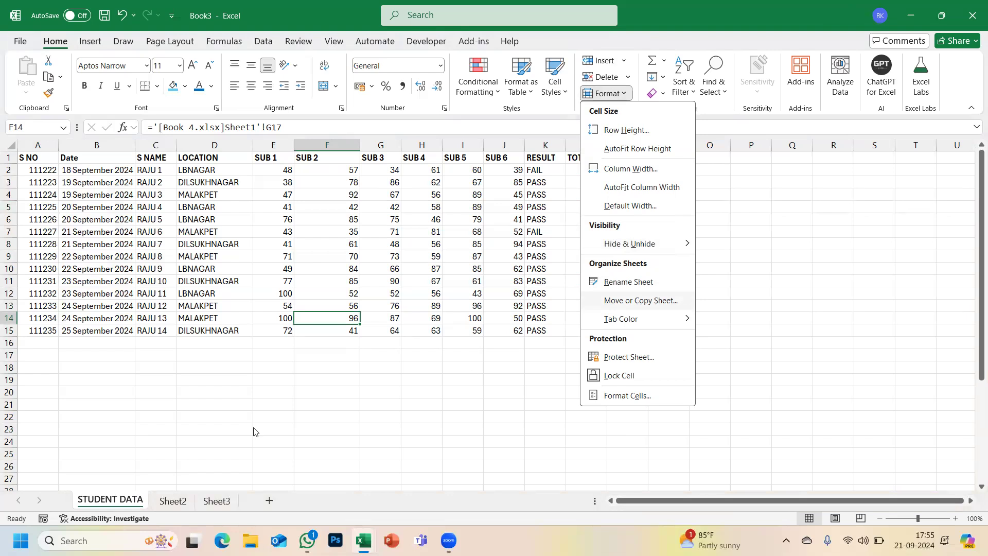
left_click(119, 436)
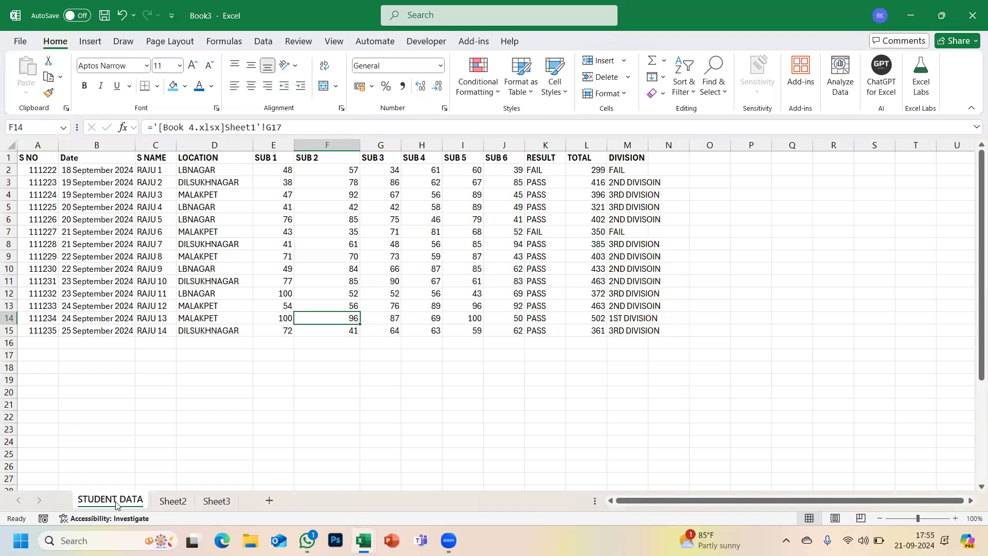
left_click(623, 94)
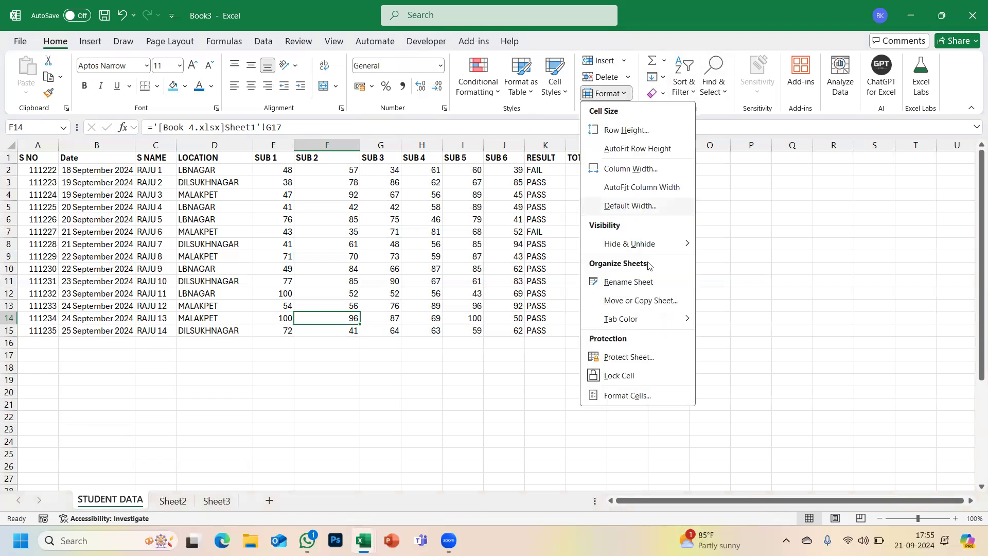
left_click(636, 299)
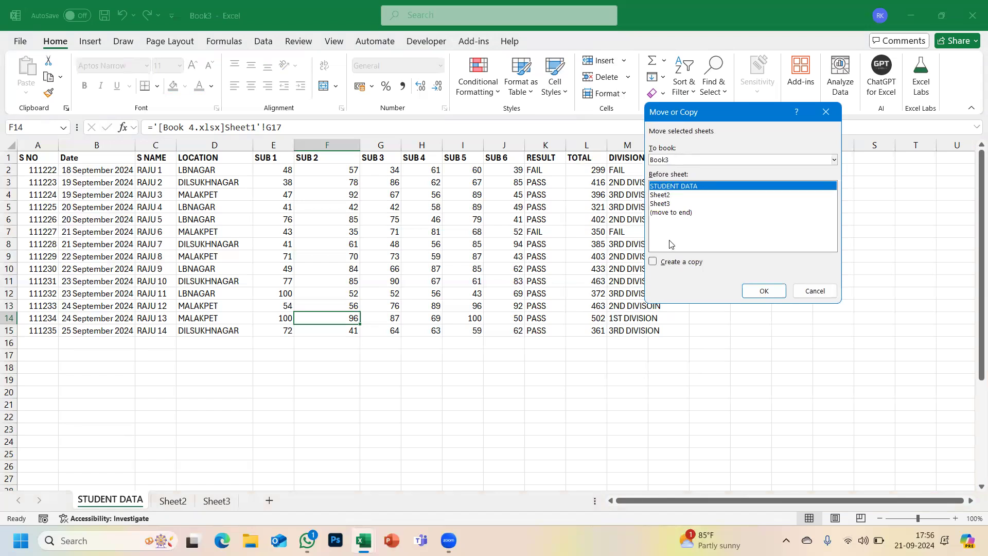
- Copy STUDENT DATA within Book3 as STUDENT DATA (2), then switch between the two tabs
left_click(653, 262)
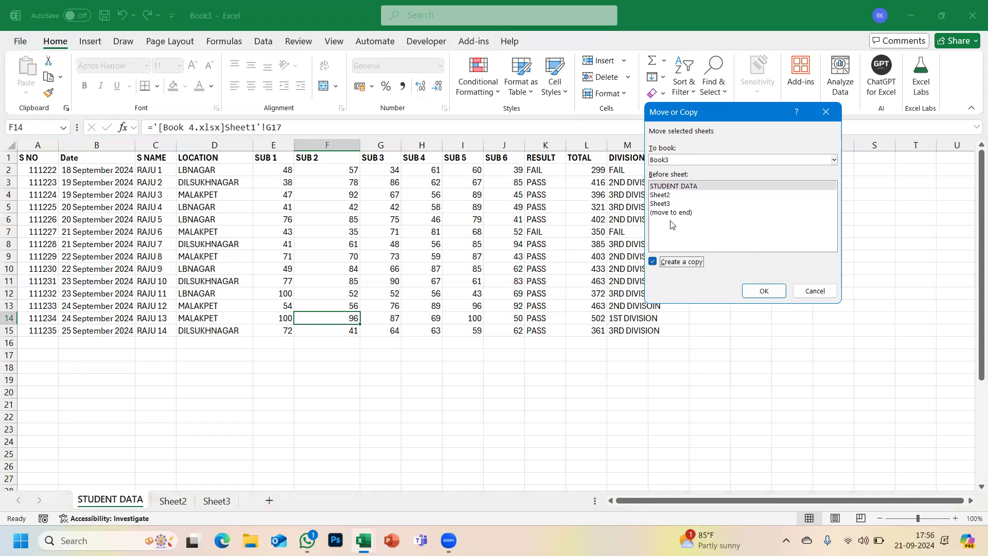
left_click(766, 290)
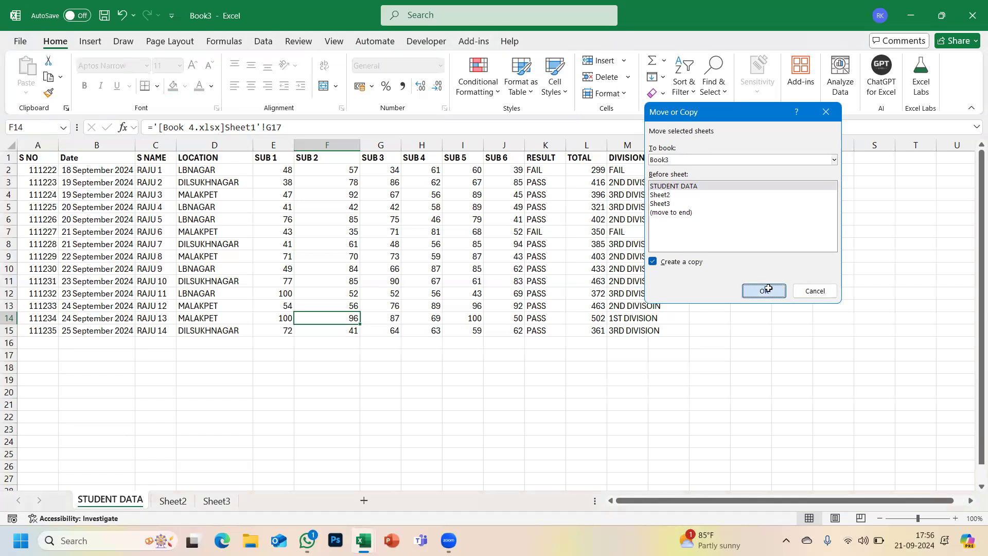
left_click(195, 502)
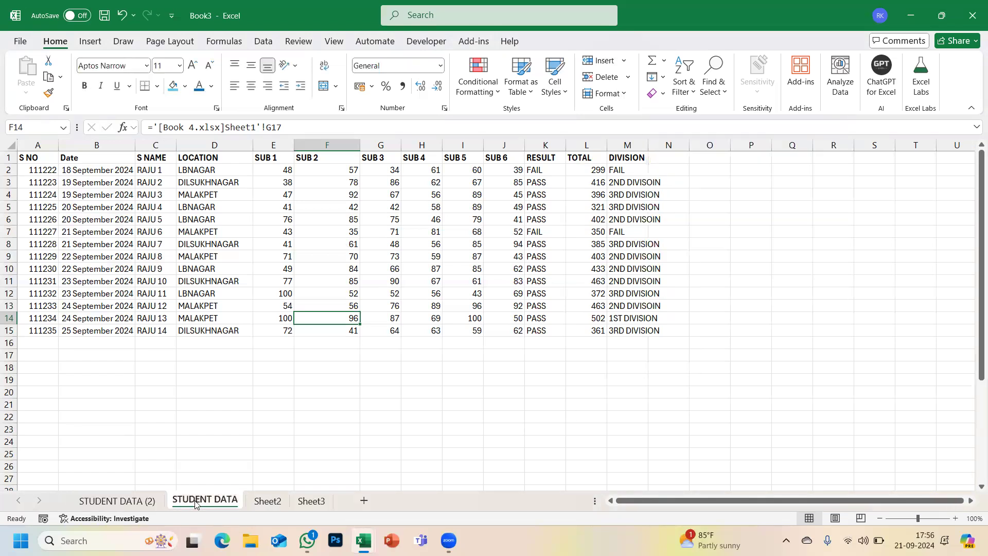
left_click(141, 504)
left_click(201, 504)
left_click(148, 502)
left_click(189, 498)
- Copy the STUDENT DATA sheet into a new workbook, Book4, then Alt+Tab back to Book3
left_click(625, 94)
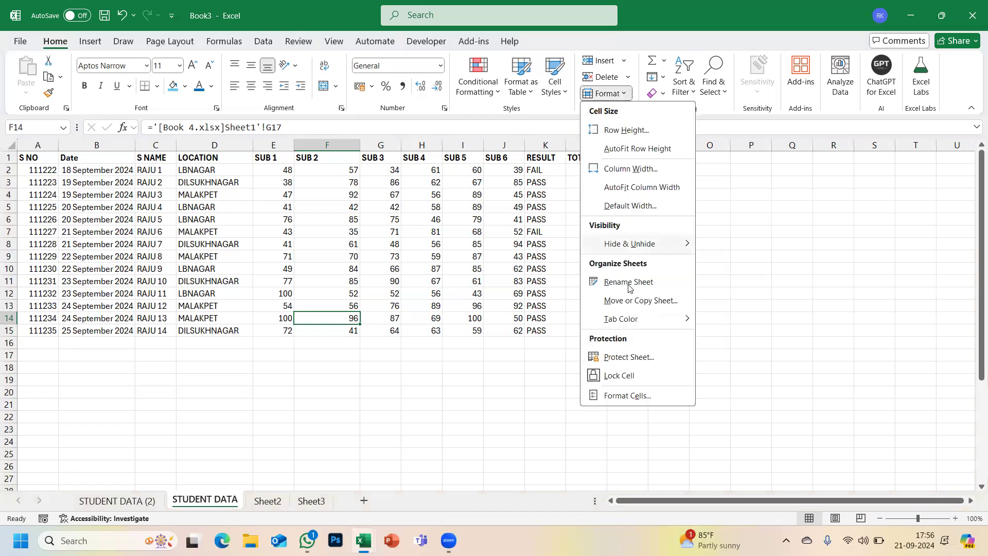
left_click(629, 300)
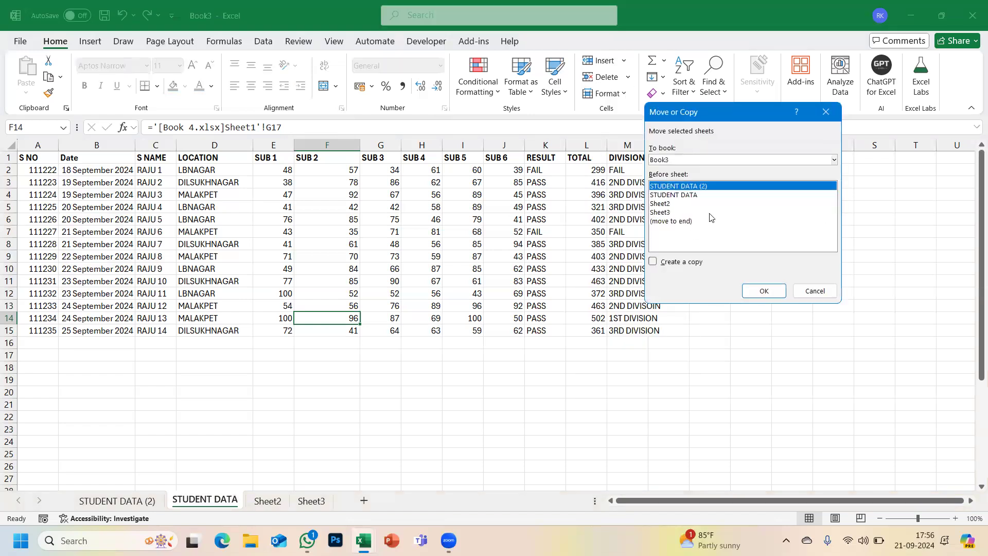
left_click(681, 196)
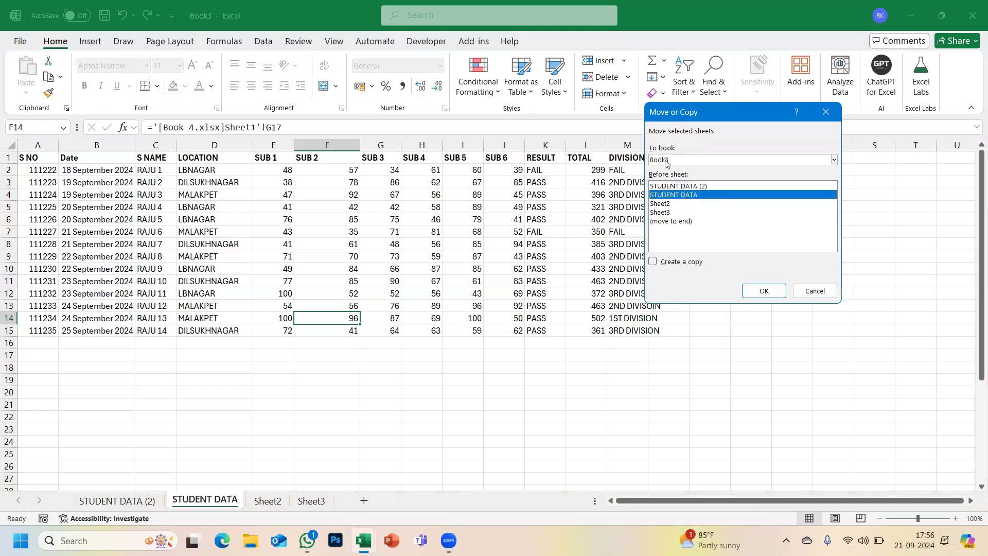
left_click(834, 161)
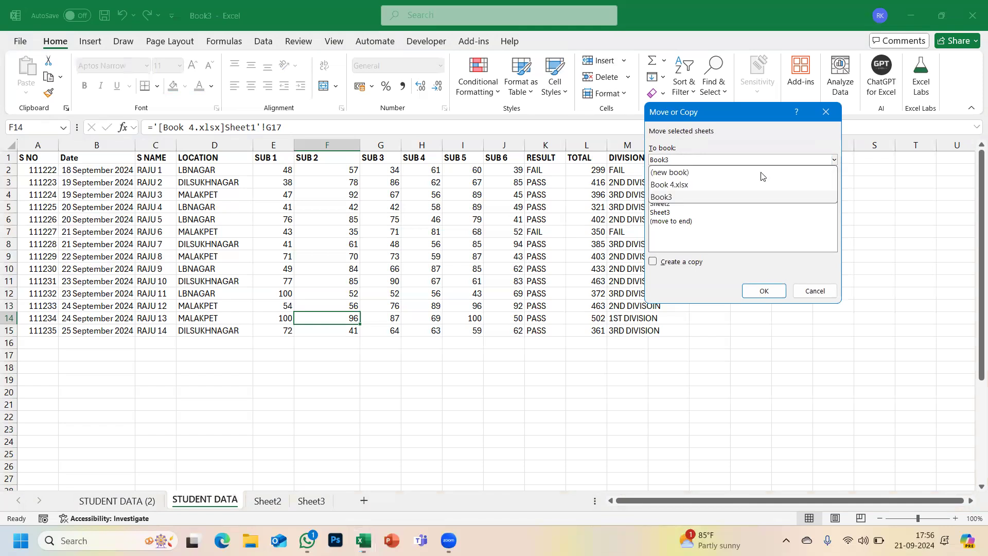
left_click(676, 173)
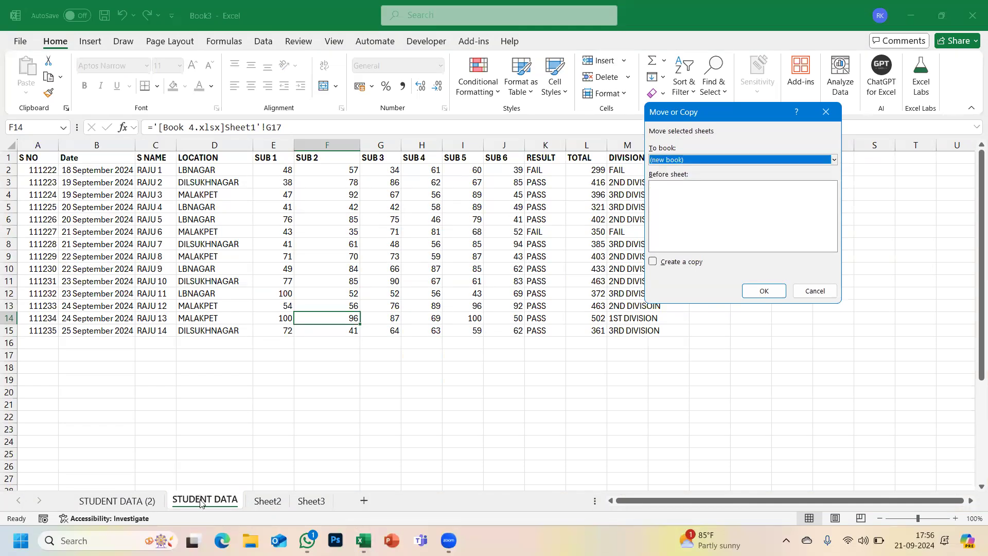
left_click(652, 261)
left_click(759, 291)
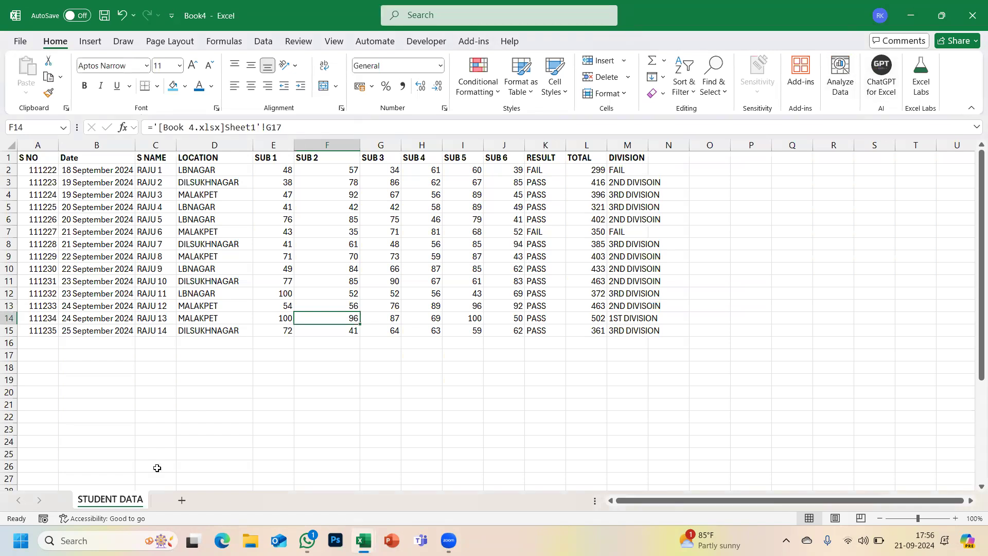
key("alt+Tab")
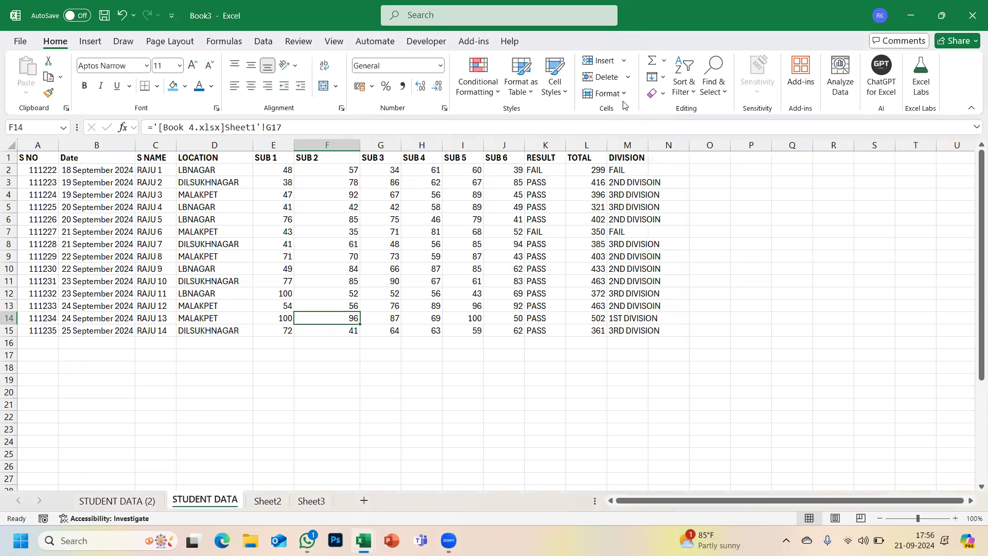
- Set the STUDENT DATA sheet's tab colour to Red
left_click(625, 96)
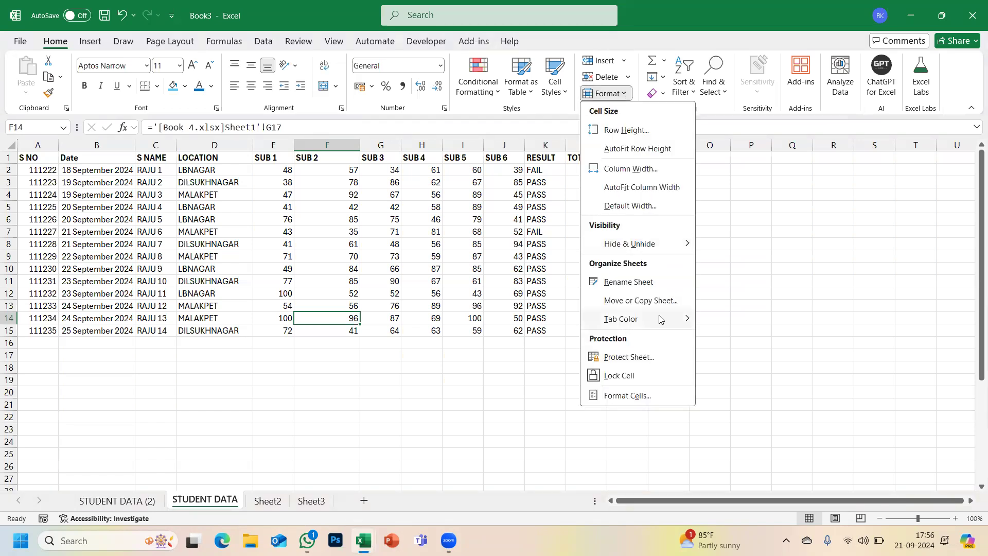
mouse_move(661, 319)
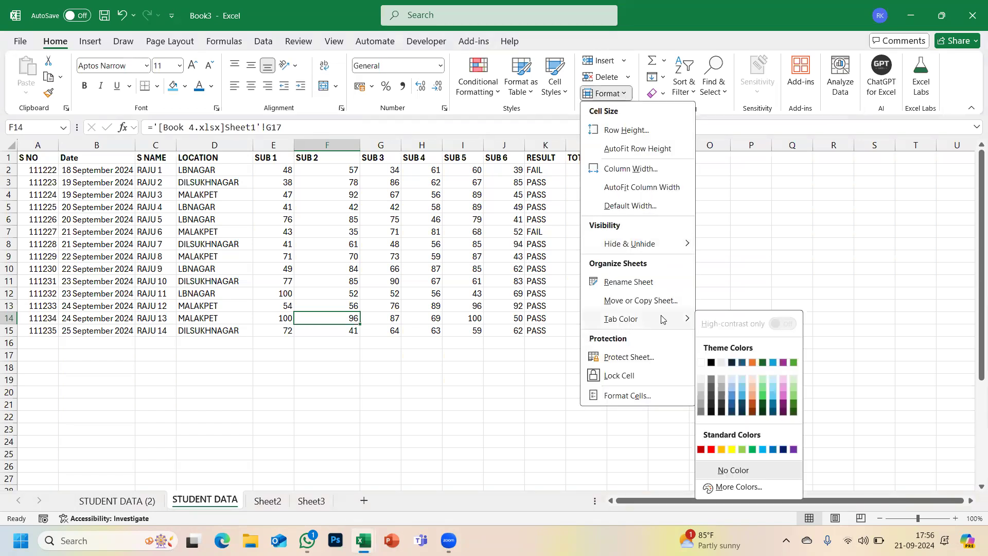
left_click(711, 448)
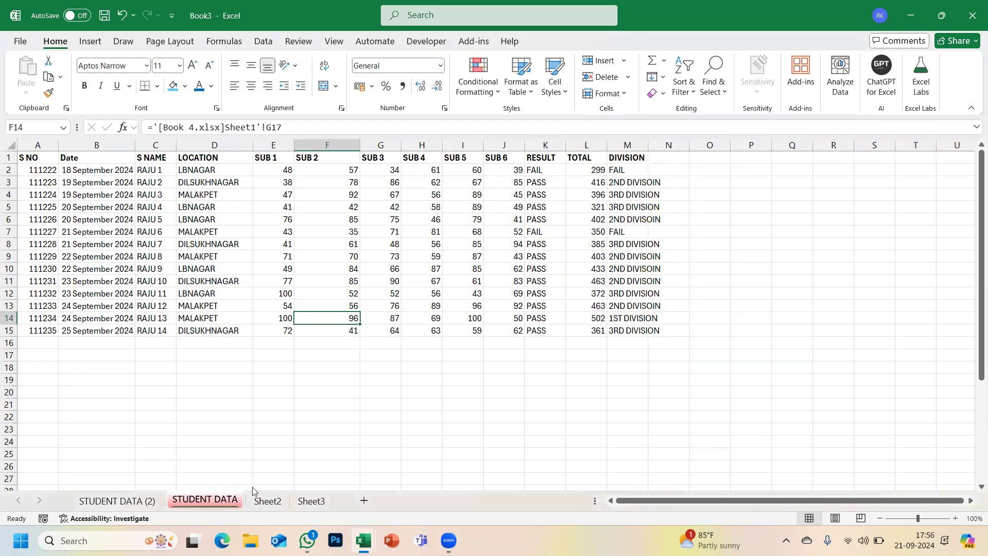
- On STUDENT DATA (2), check the linked values in cells K2, L2 and K3
left_click(129, 503)
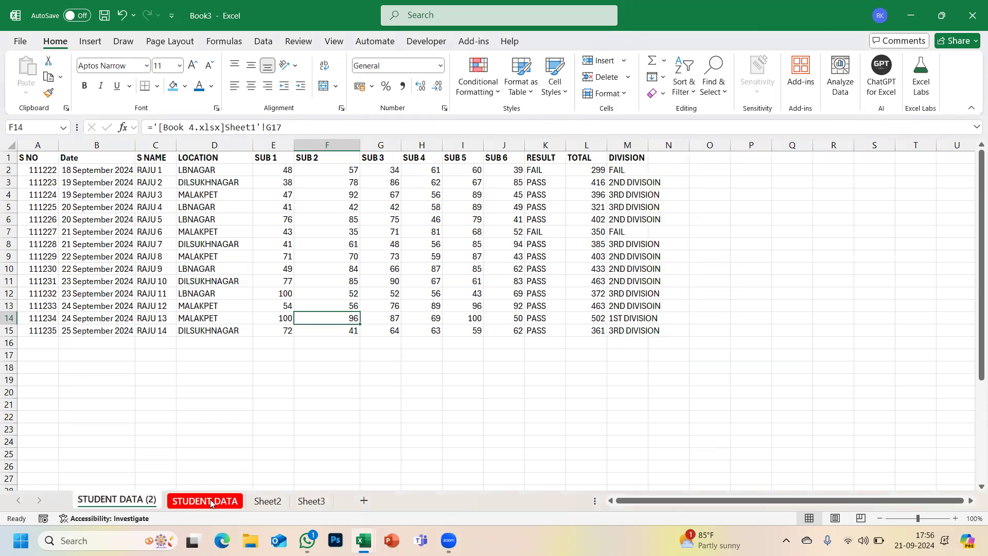
left_click(609, 93)
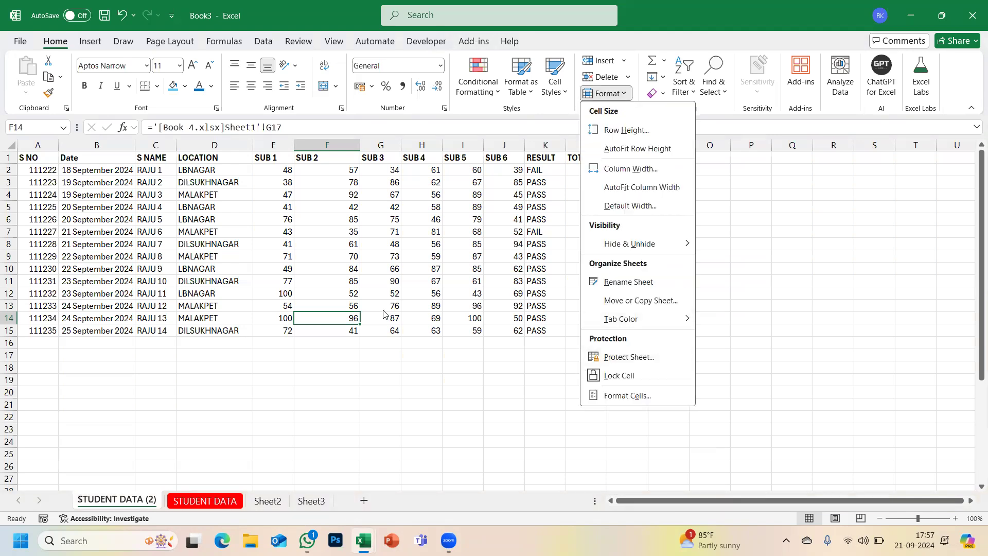
key("Escape")
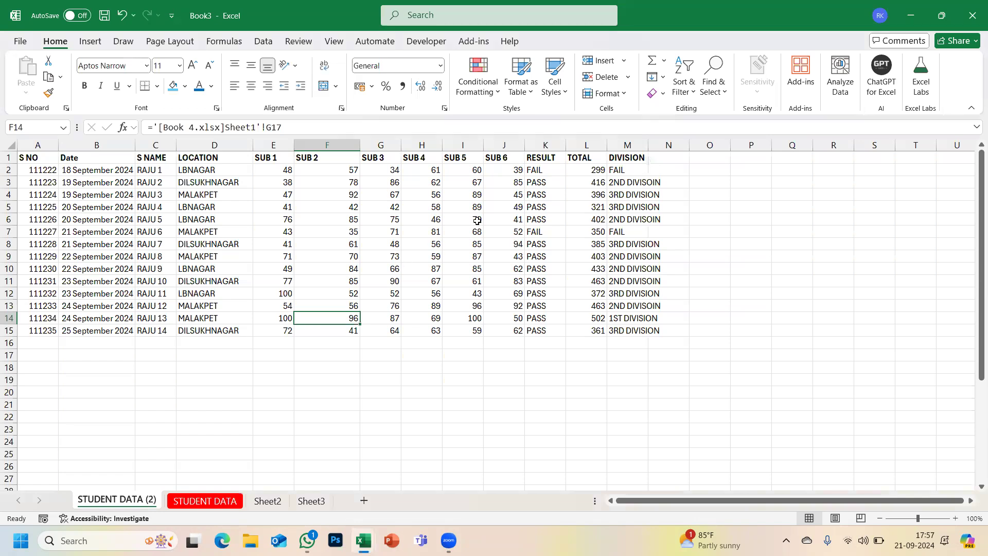
left_click(536, 173)
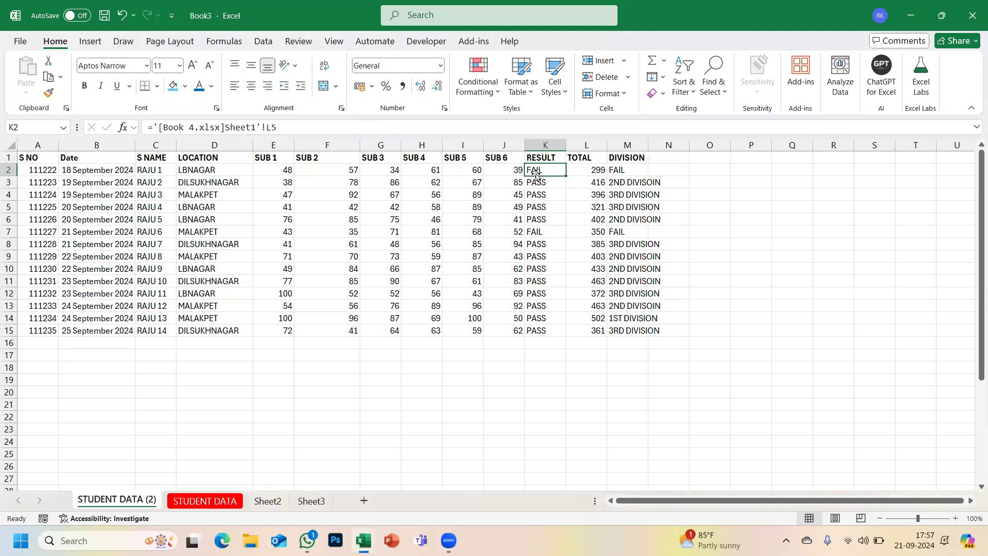
left_click(576, 174)
left_click(534, 181)
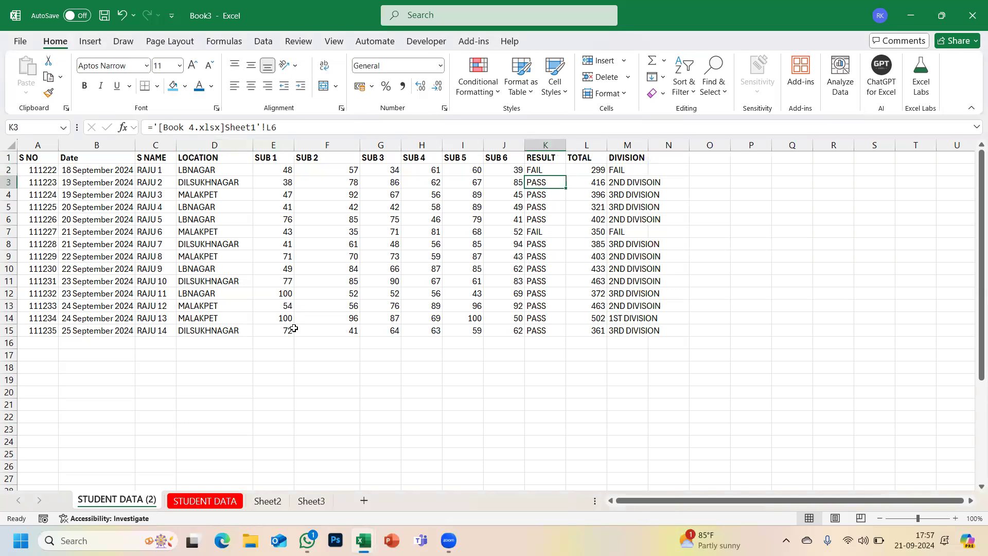
key("alt+Tab")
key("Tab")
key("Tab")
key("Tab")
key("Tab")
key("Tab")
key("Tab")
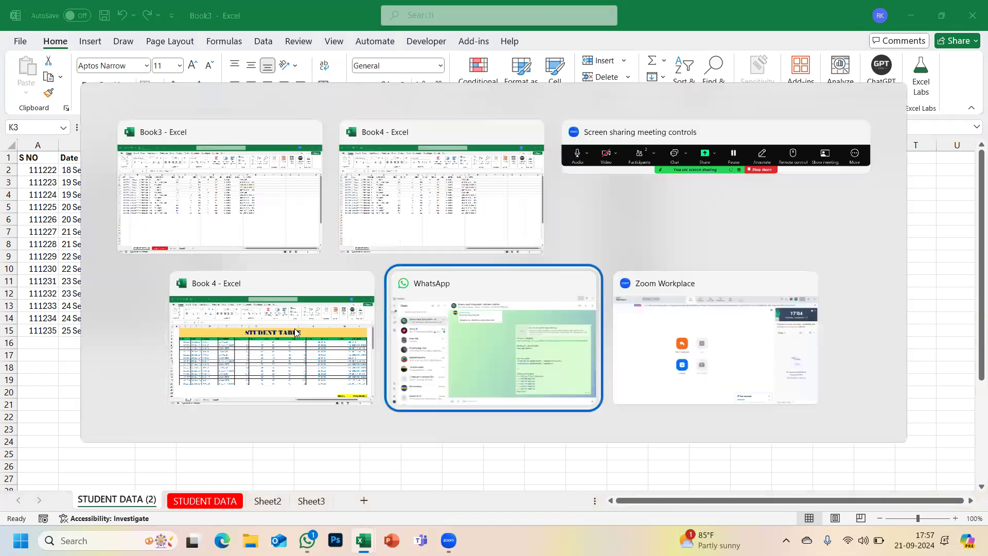
- Switch to Book 4, inspect the total formula in M5, and open the Format options
key("alt+Tab")
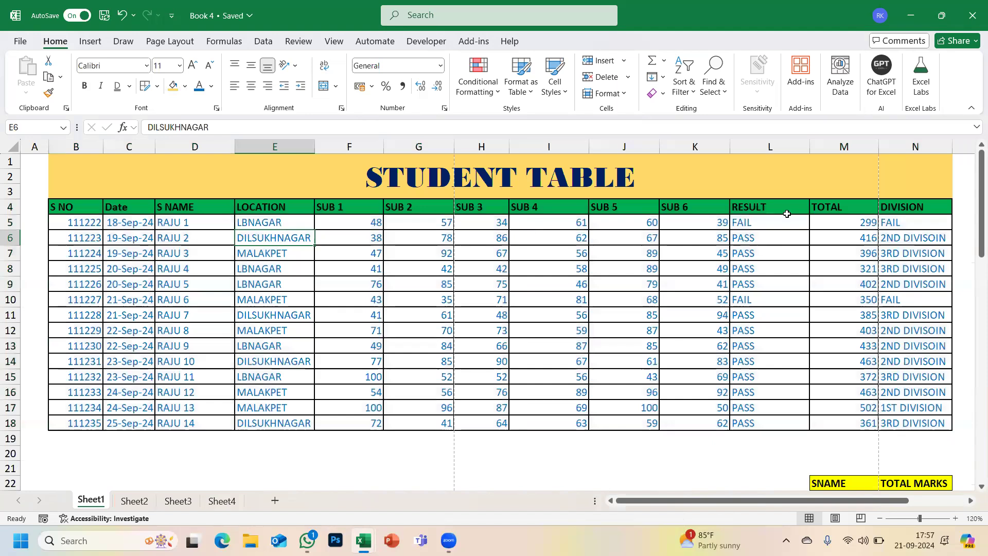
left_click(856, 223)
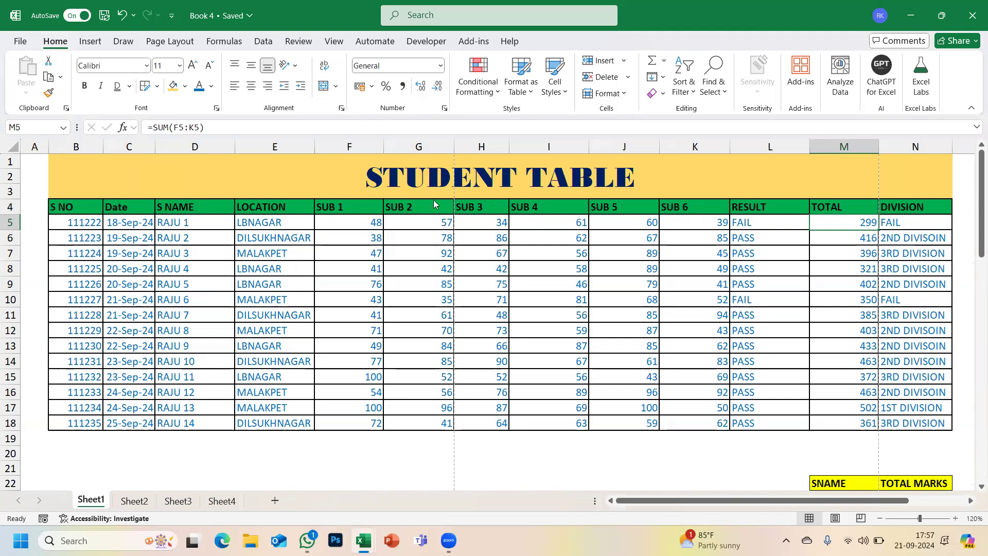
left_click(622, 95)
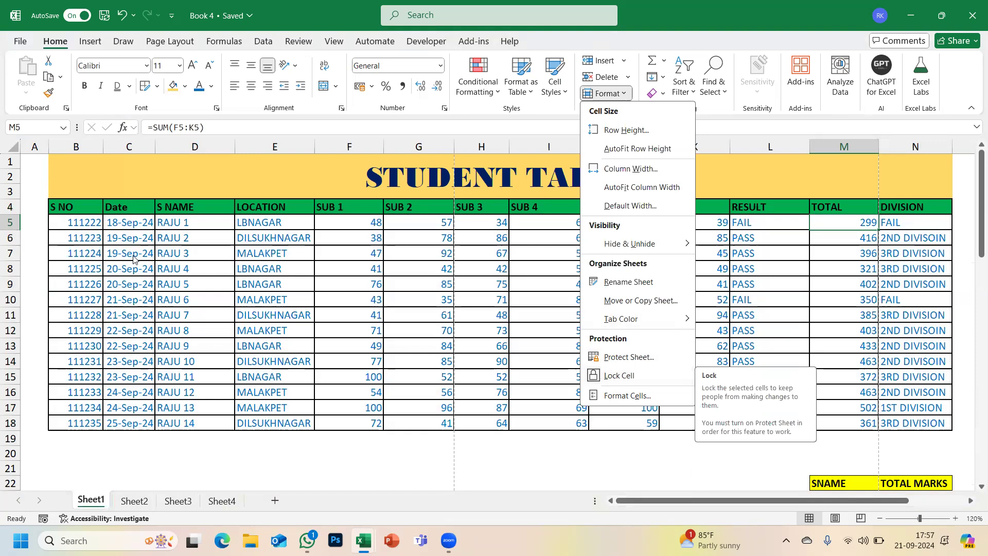
- Make RAJU 1 in cell D5 bold, then remove the bold again
left_click(159, 220)
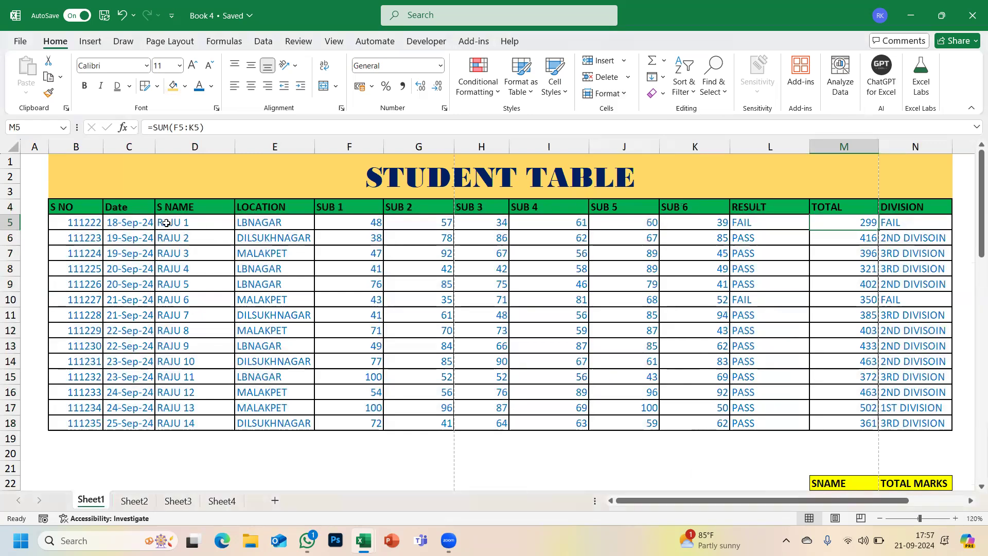
left_click(159, 222)
left_click(85, 91)
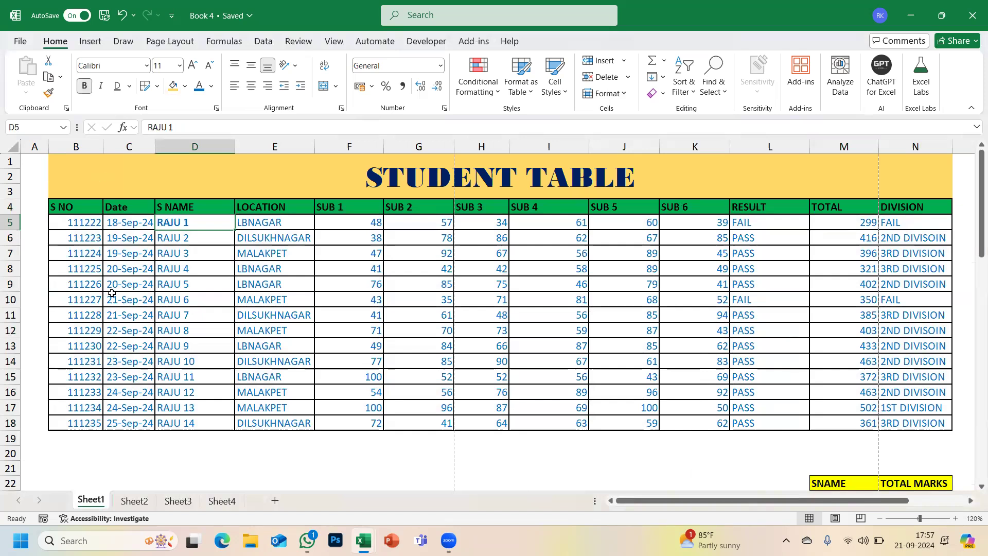
left_click(112, 295)
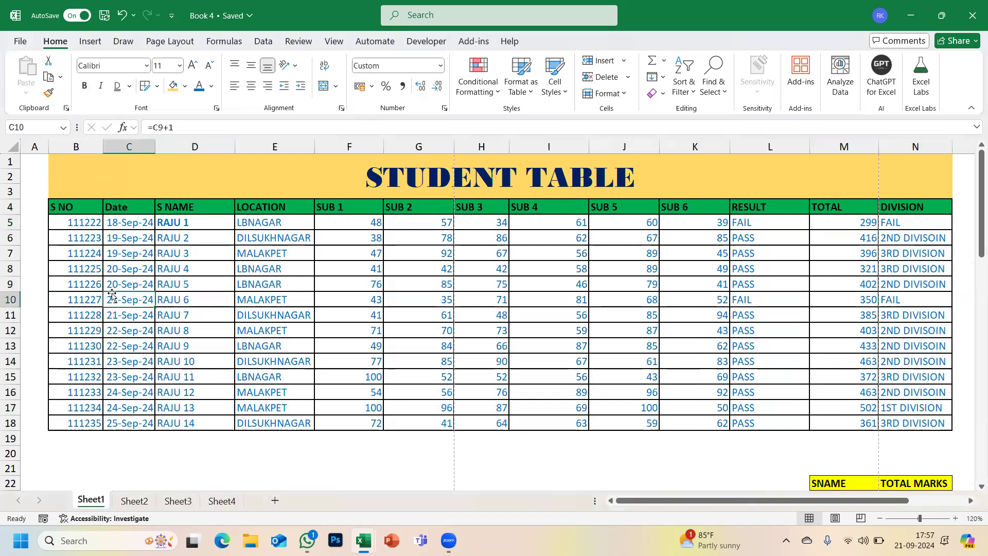
left_click(172, 225)
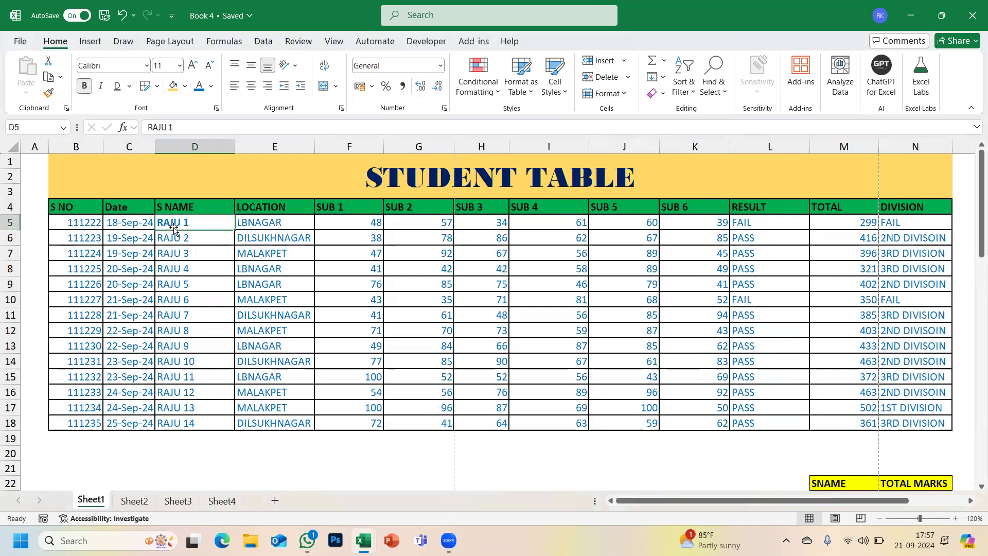
left_click(85, 86)
- Set the sheet zoom to 100% and start Protect Sheet from the Format menu
scroll(293, 350, "down", 2)
scroll(293, 349, "up", 2)
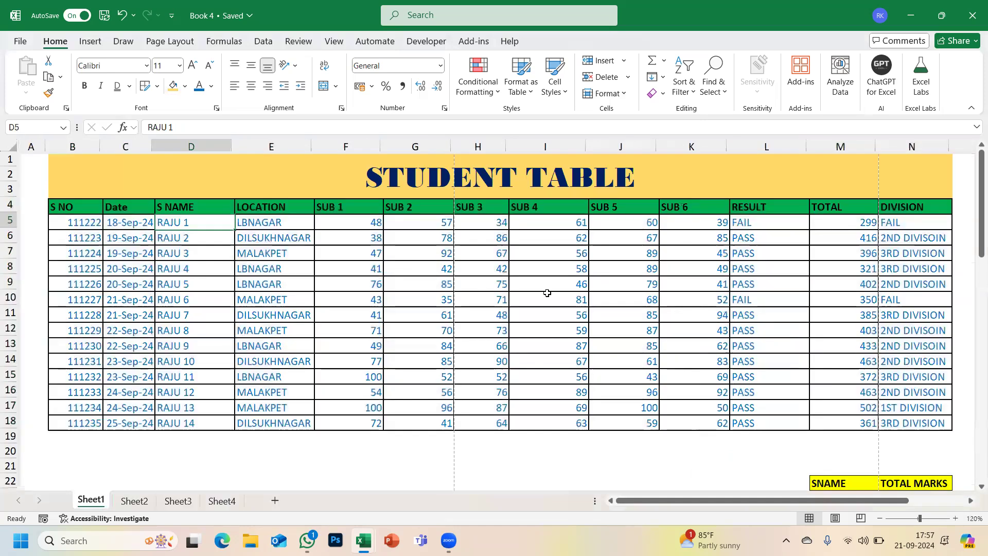
scroll(548, 293, "down", 2)
scroll(548, 293, "up", 2)
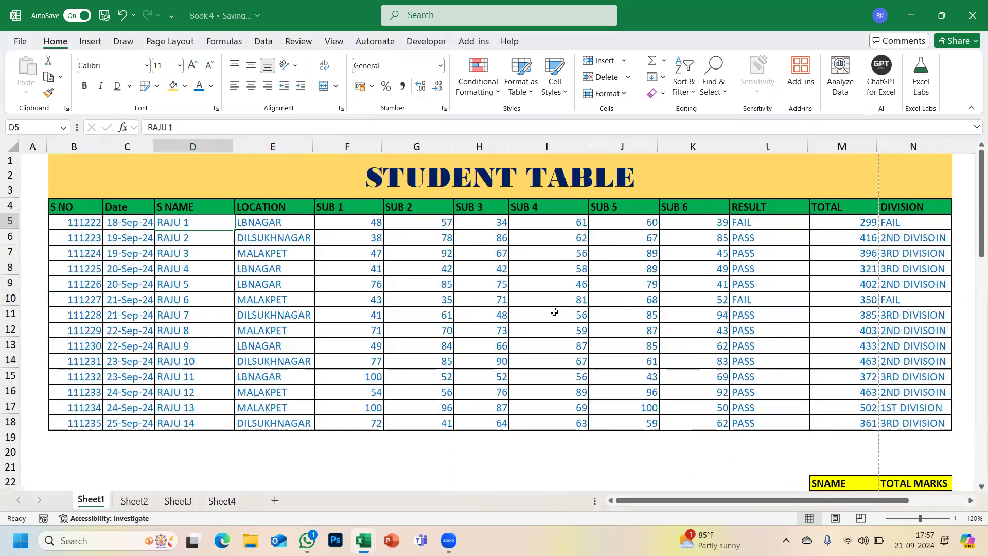
scroll(554, 312, "down", 1)
scroll(554, 312, "down", 2)
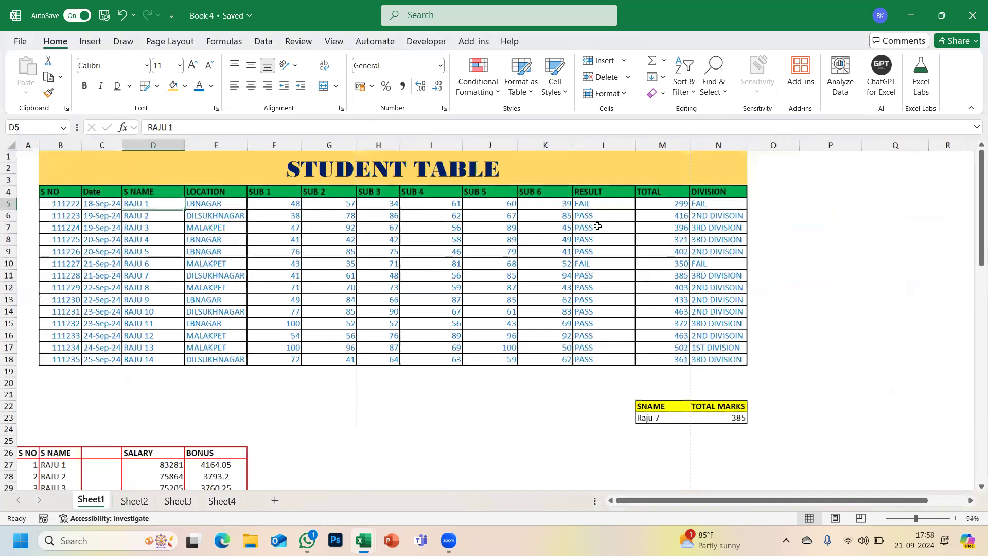
left_click(953, 520)
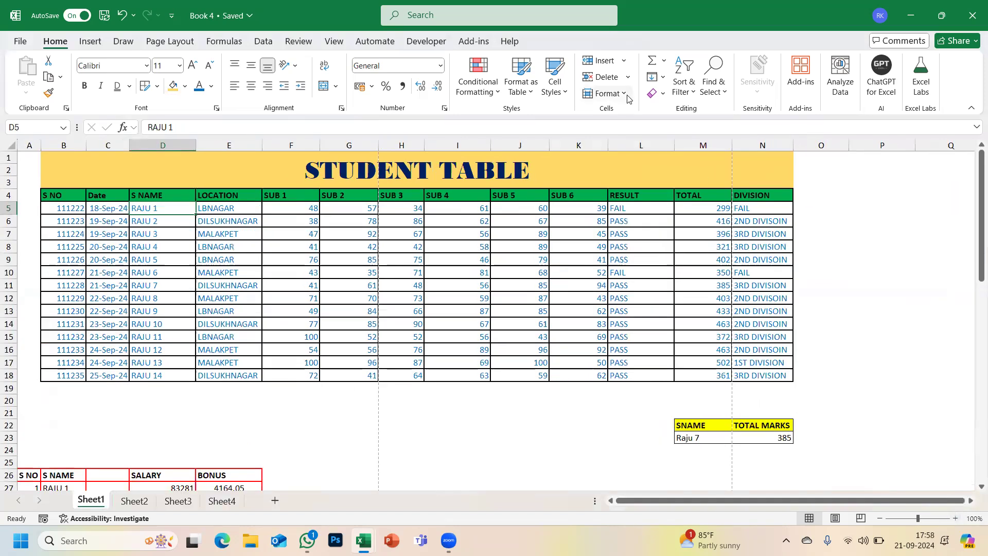
left_click(627, 95)
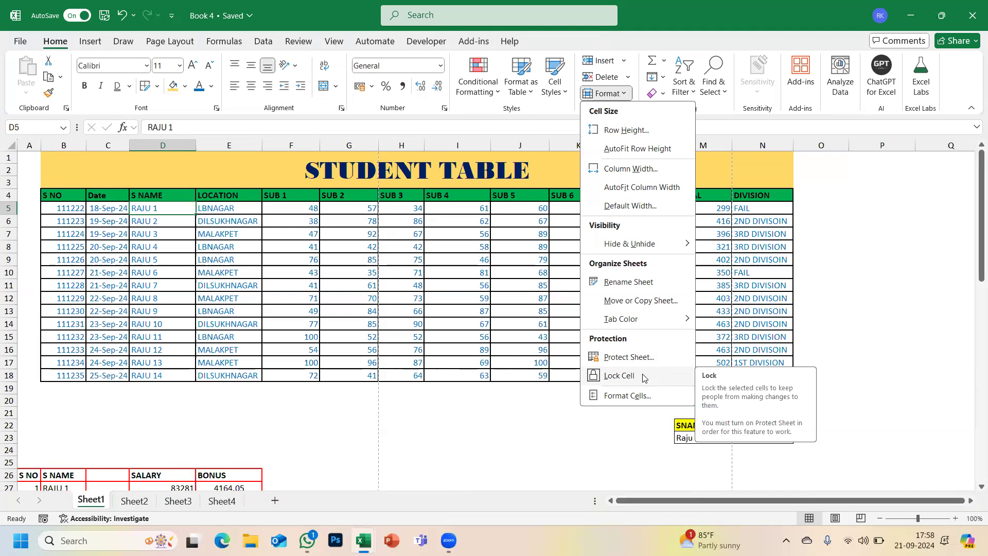
left_click(636, 361)
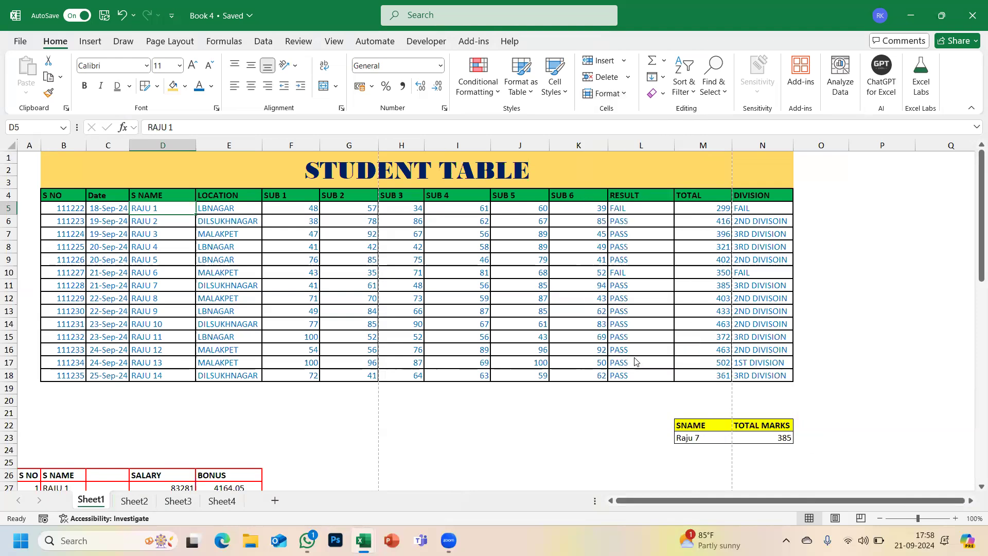
- Protect Sheet1 by entering and confirming a sheet password
type("12")
key("Return")
type("123")
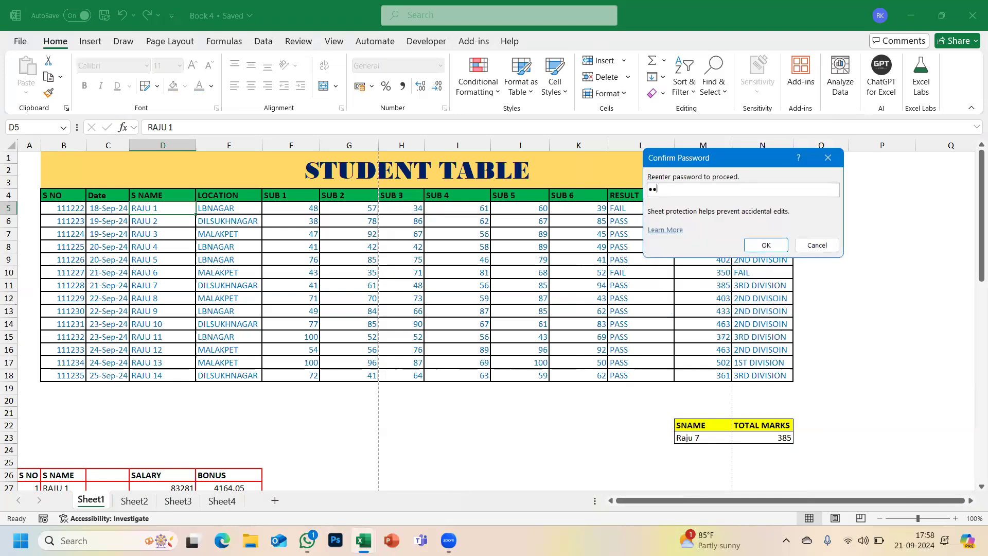
key("Return")
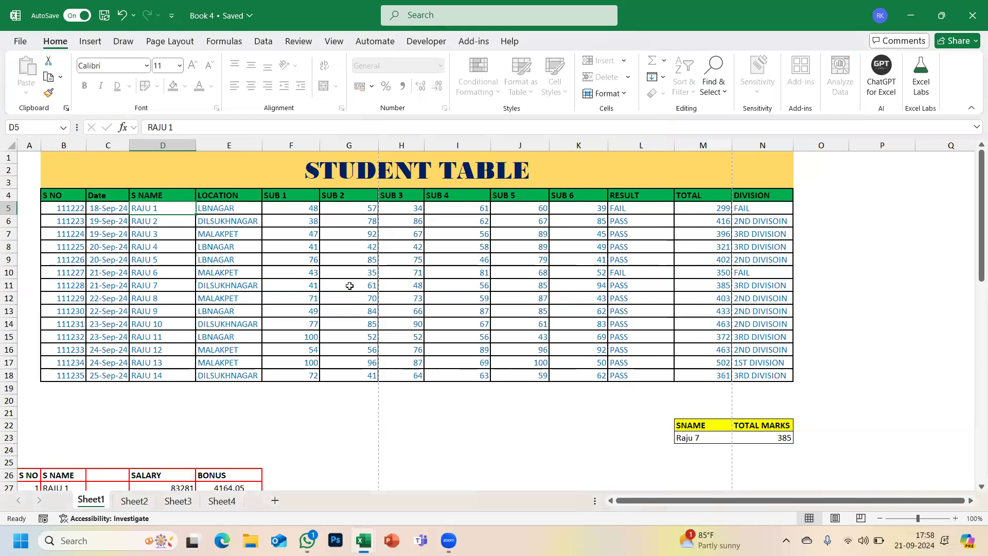
- Try editing cell G11 to confirm the protected sheet refuses changes
double_click(325, 292)
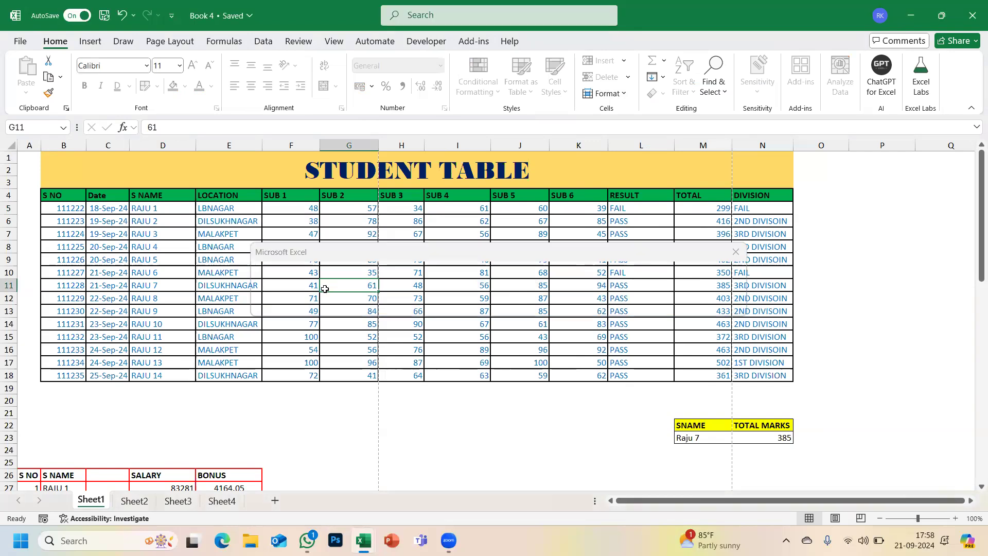
scroll(319, 362, "down", 20)
scroll(318, 362, "up", 20)
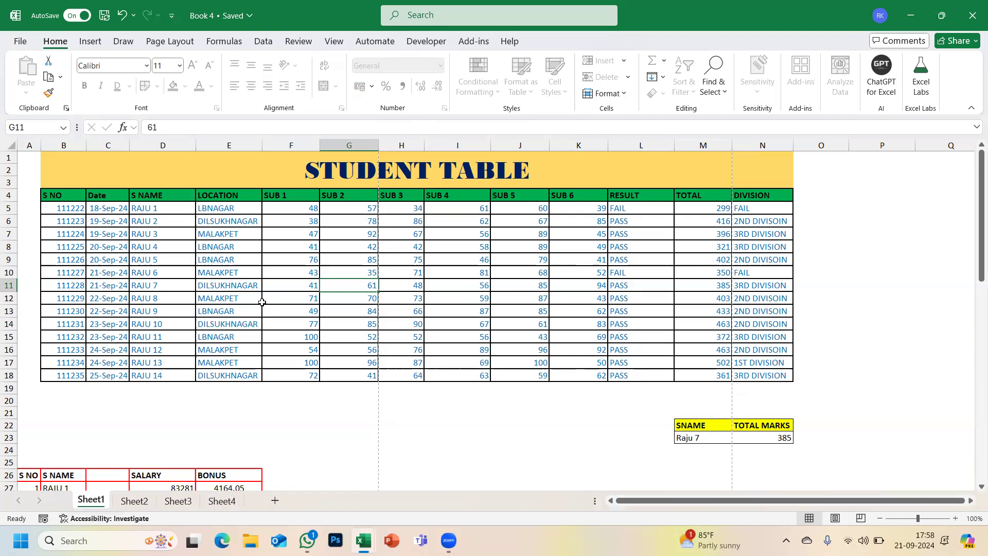
- Flip between Sheet1 and Sheet2 to compare their contents
left_click(148, 506)
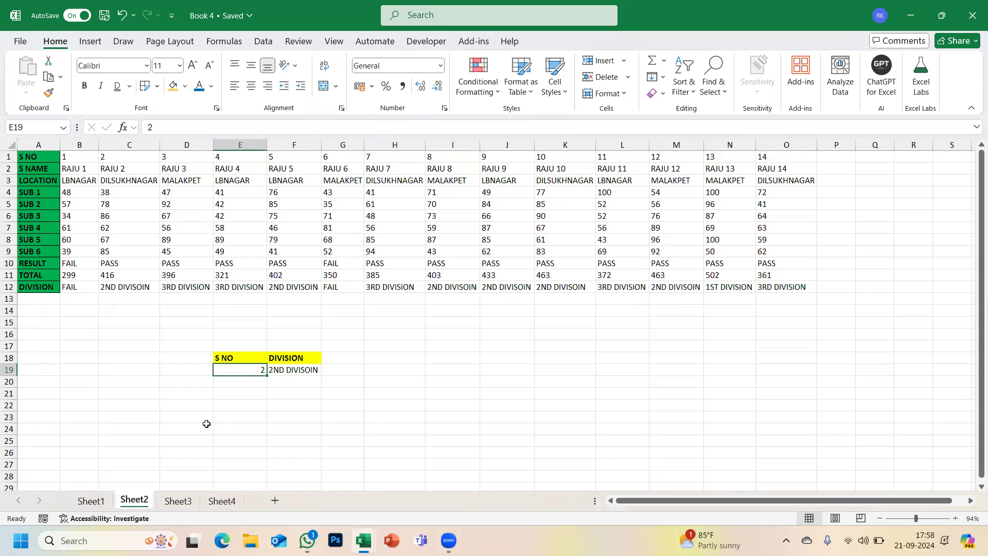
left_click(91, 501)
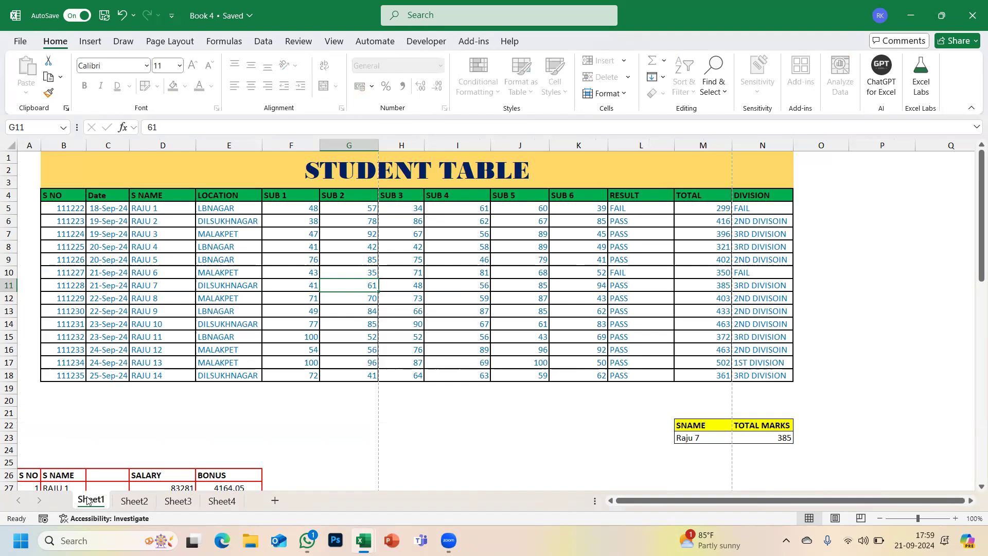
left_click(123, 504)
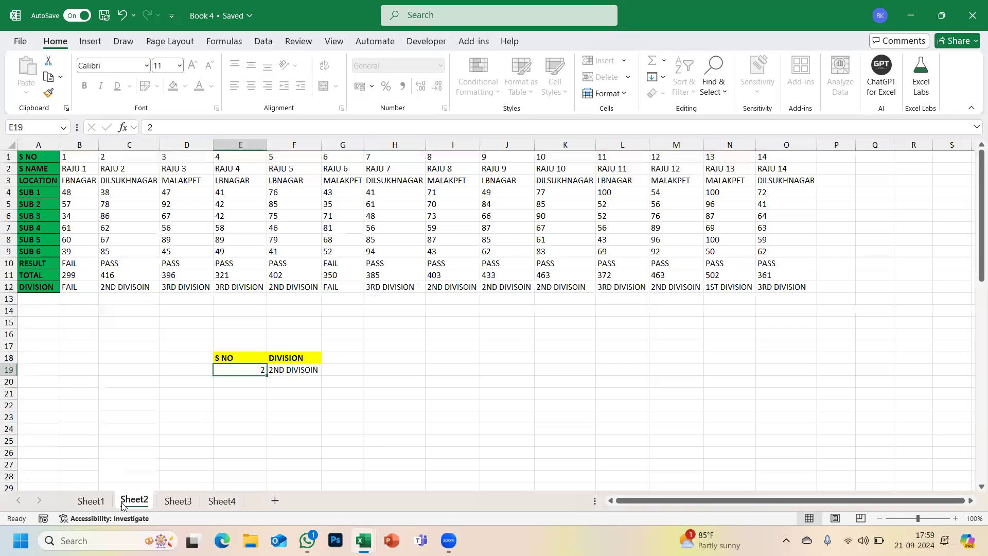
left_click(101, 506)
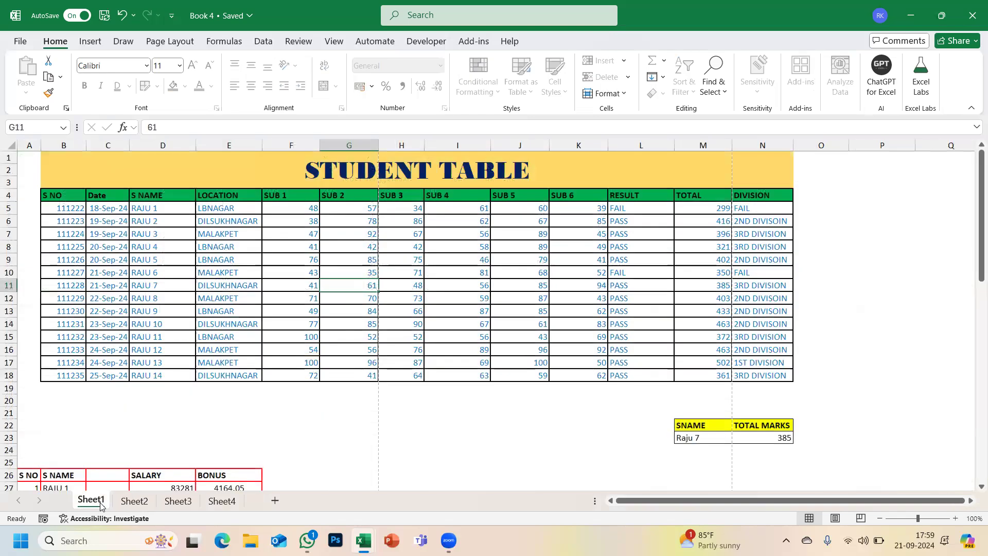
left_click(128, 503)
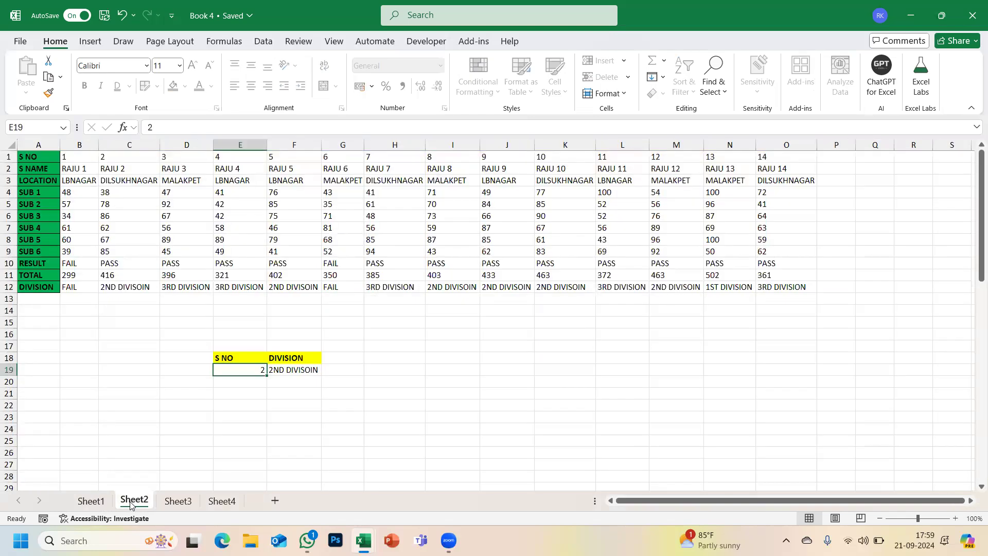
- View Sheet3's grades lookup, return to Sheet1, select E6 and open the File home page
left_click(164, 503)
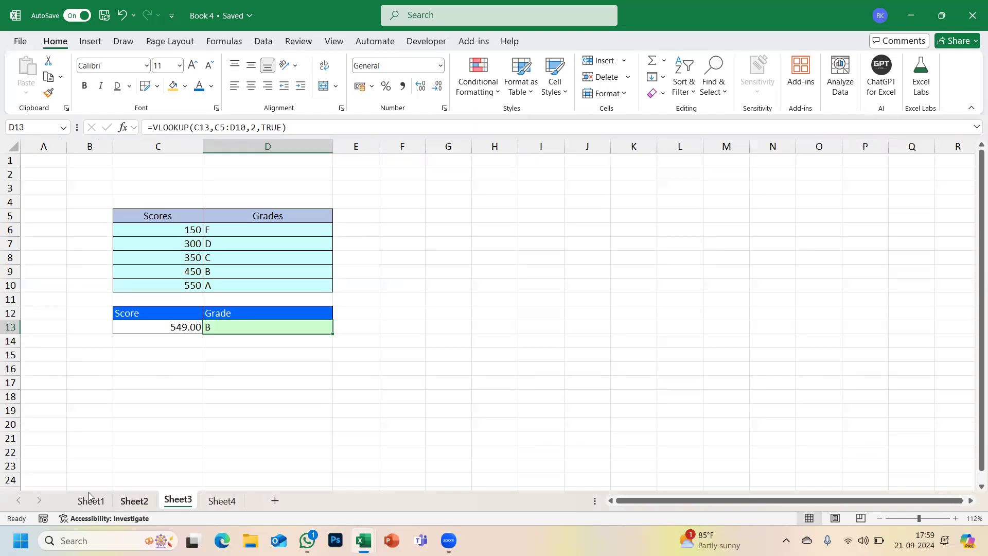
left_click(90, 498)
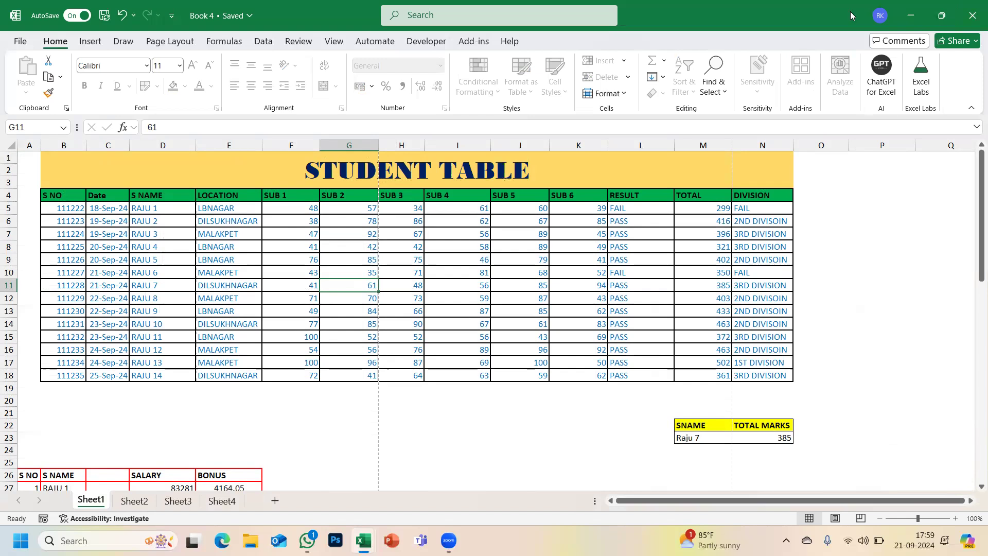
left_click(257, 221)
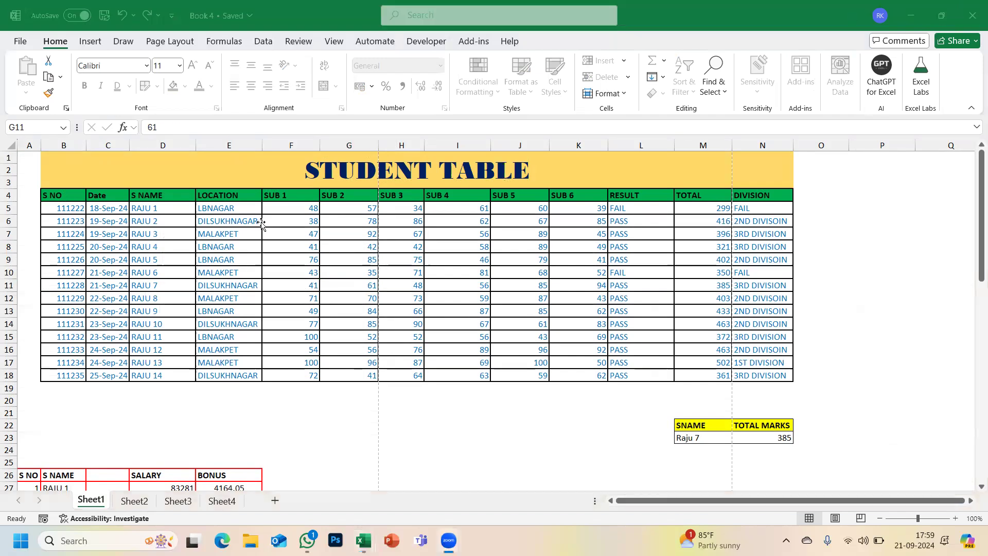
left_click(20, 43)
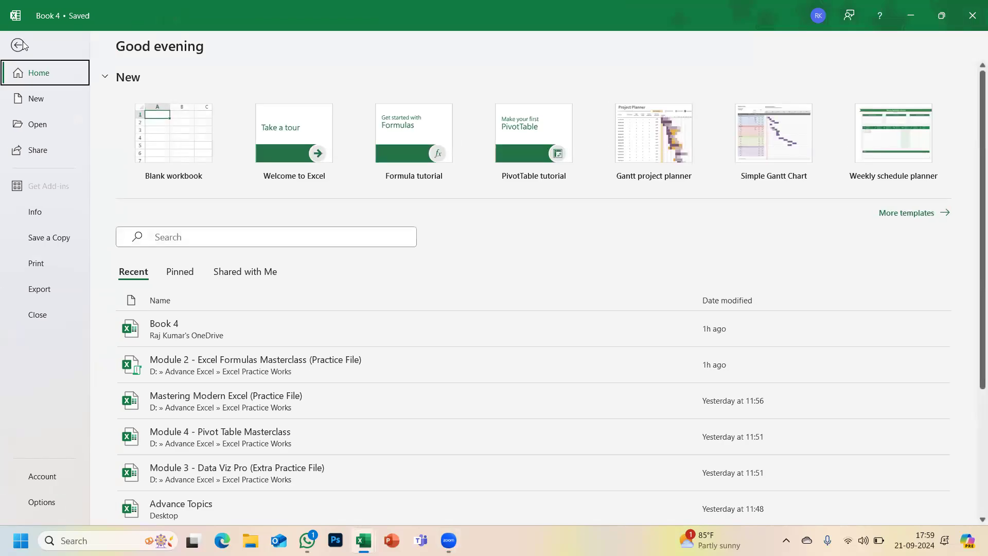
- Encrypt Book 4 with an open password via Protect Workbook, entering and confirming the password
left_click(32, 213)
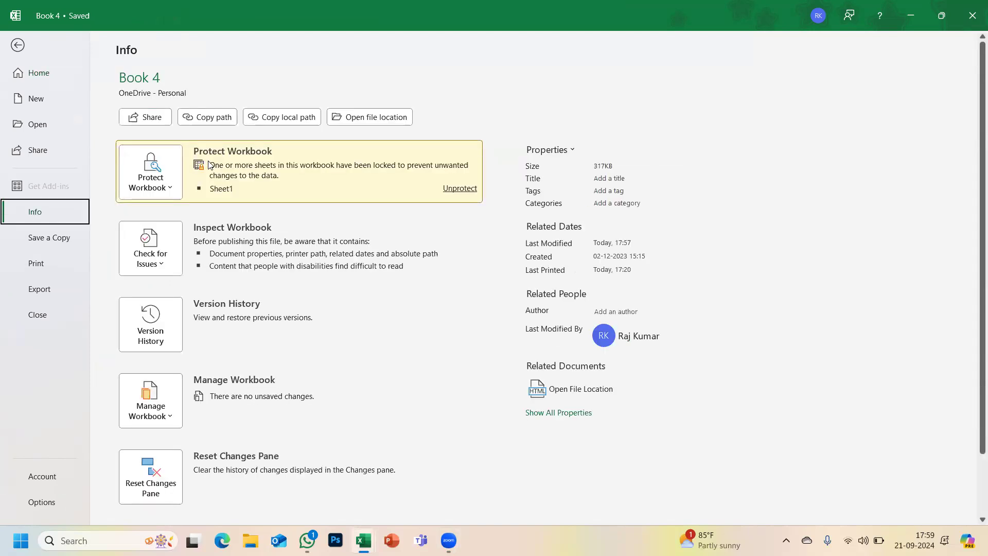
left_click(153, 186)
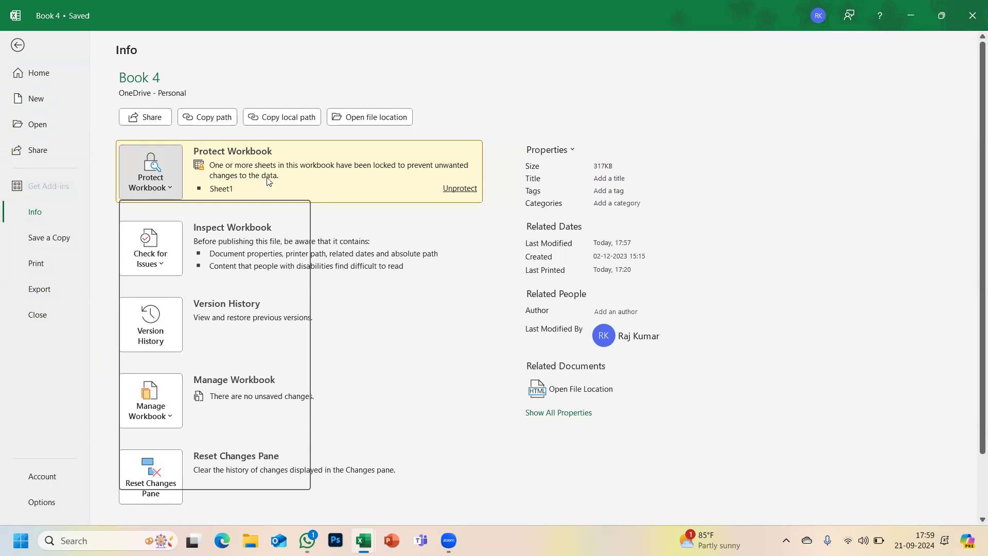
key("Escape")
left_click(172, 187)
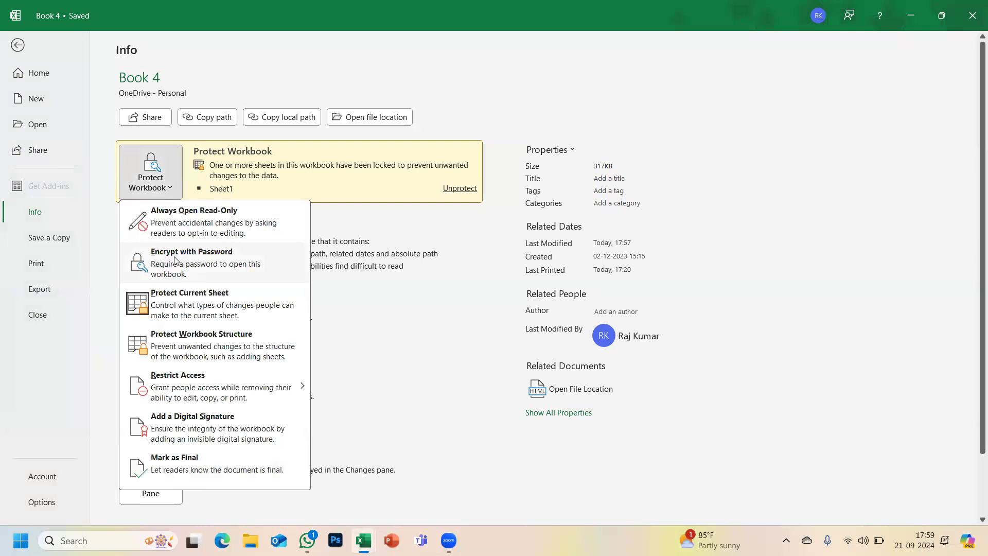
left_click(221, 271)
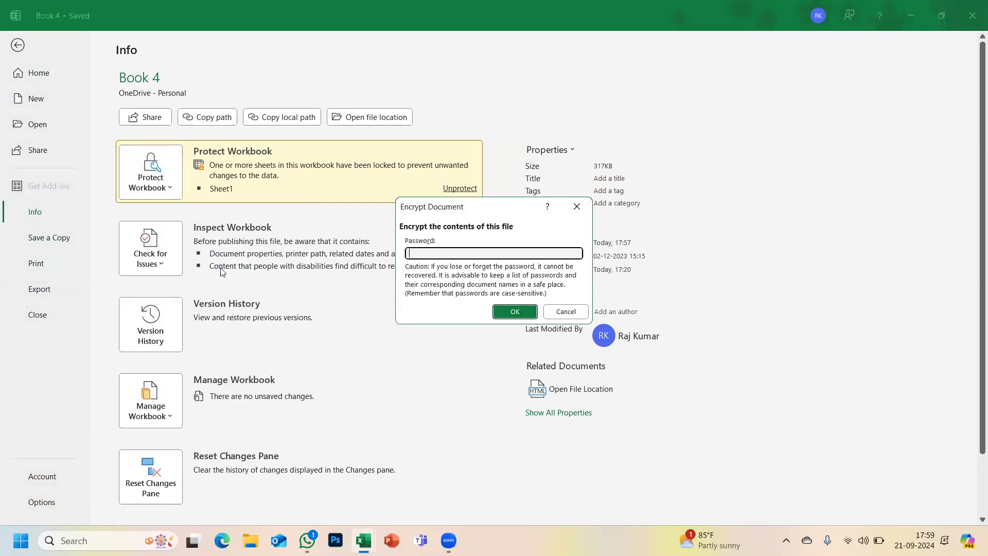
key("Return")
type("123")
key("Return")
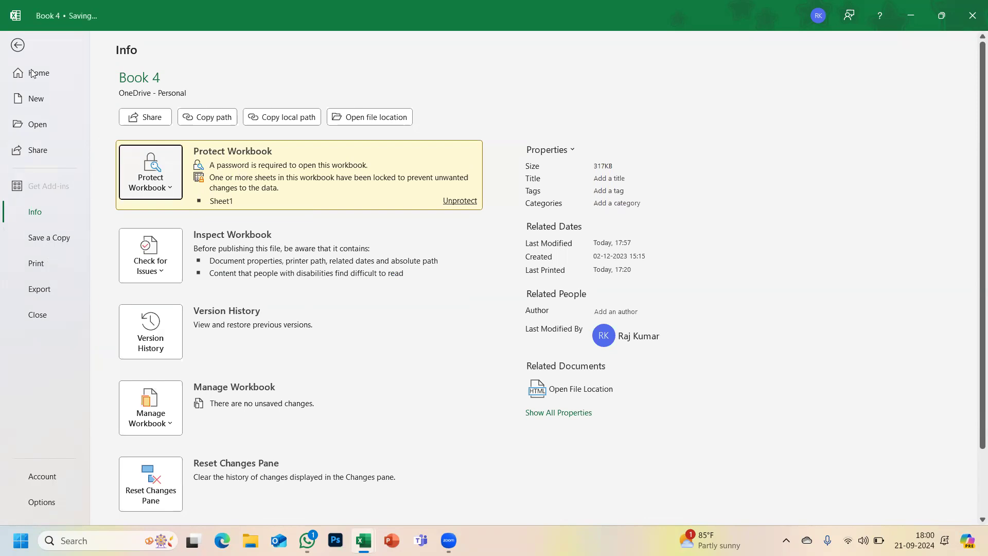
left_click(18, 46)
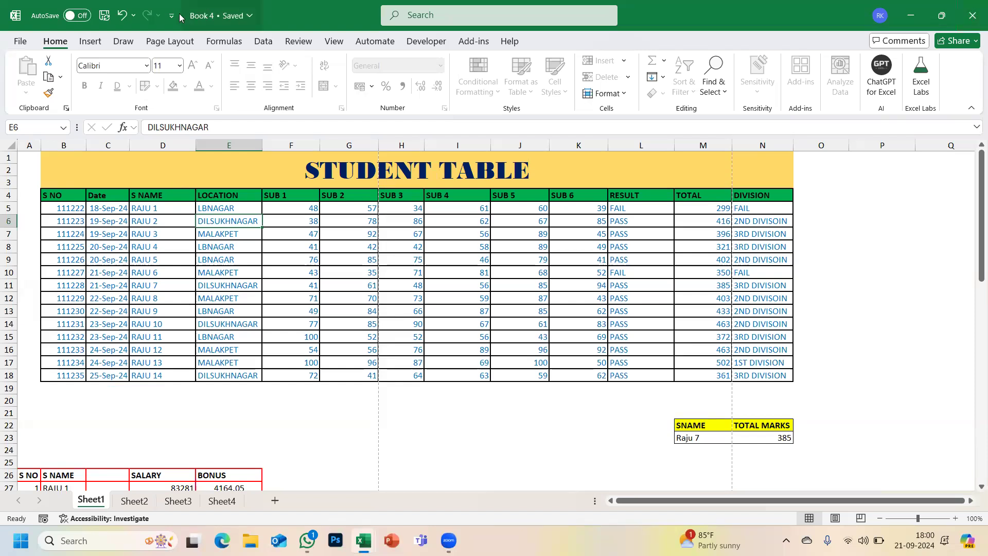
- Close Book 4 and reopen it from Recent, supplying its open password
left_click(972, 10)
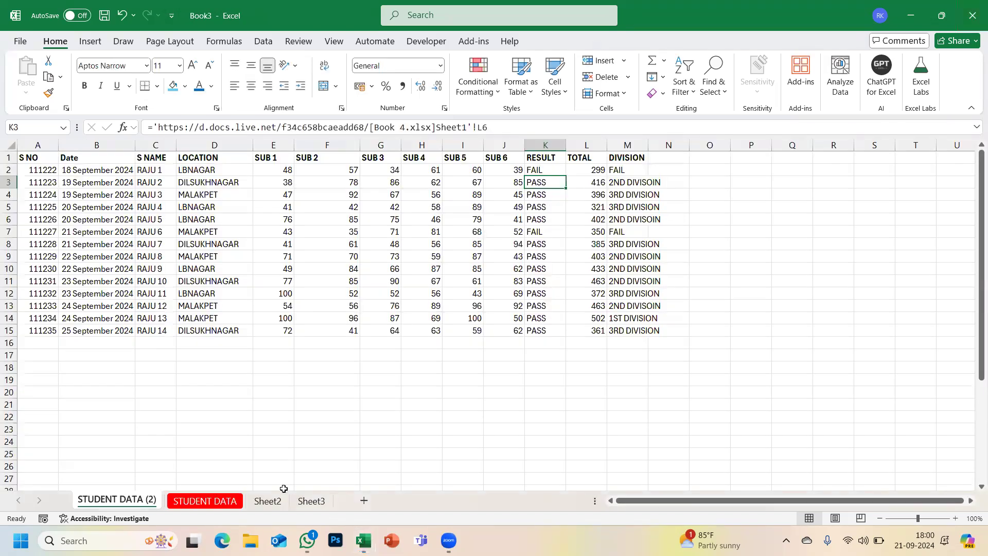
left_click(14, 47)
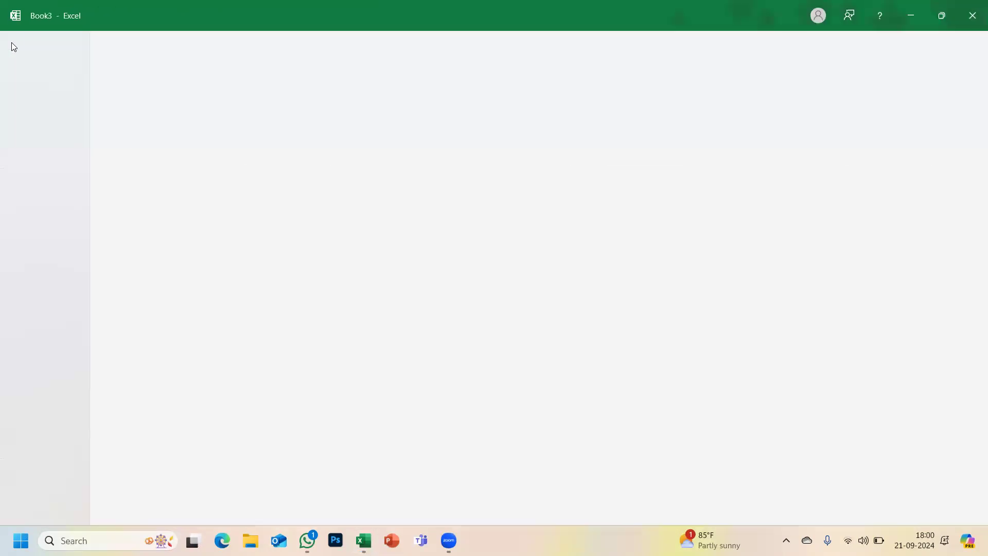
left_click(179, 323)
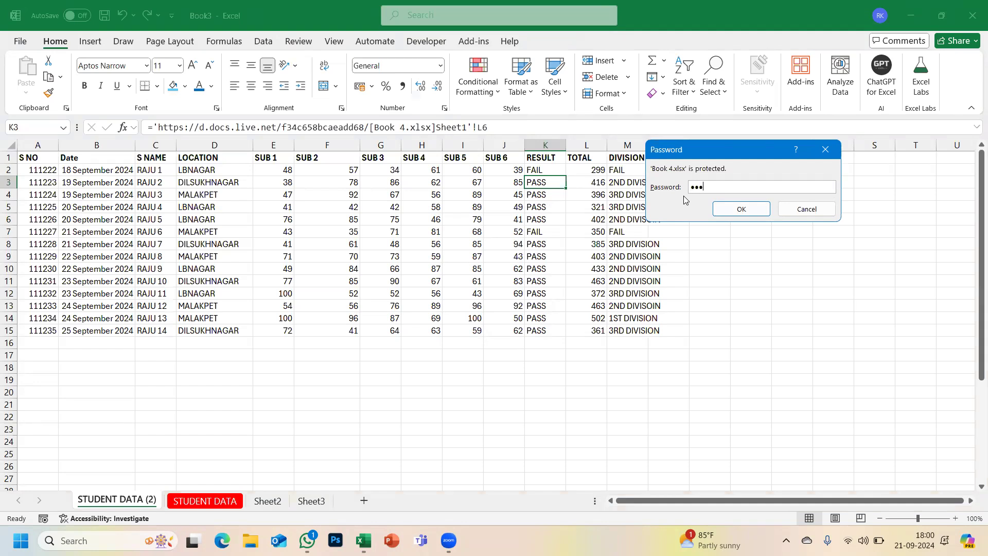
key("Return")
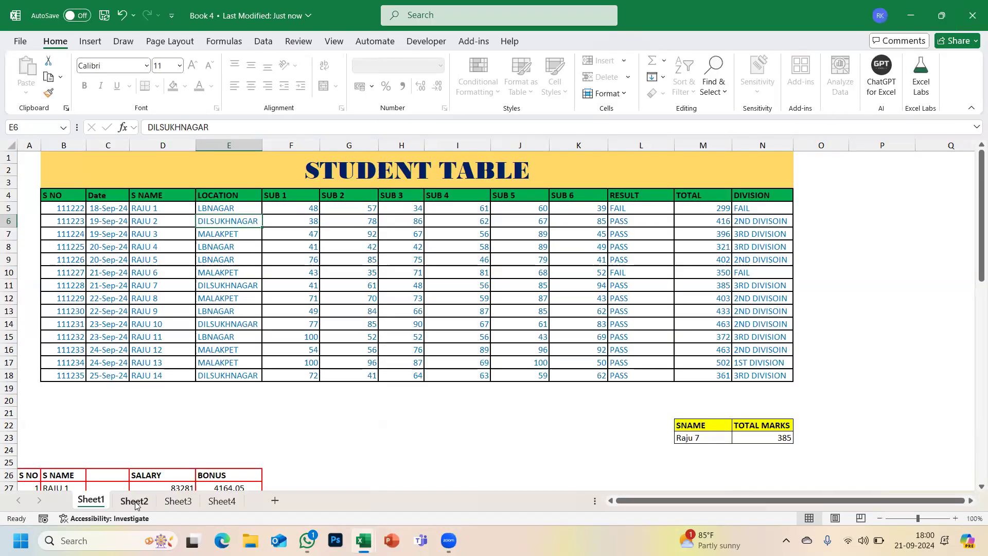
- Check Sheet2 and Sheet1, then clear Book 4's encryption password so none is required
left_click(135, 501)
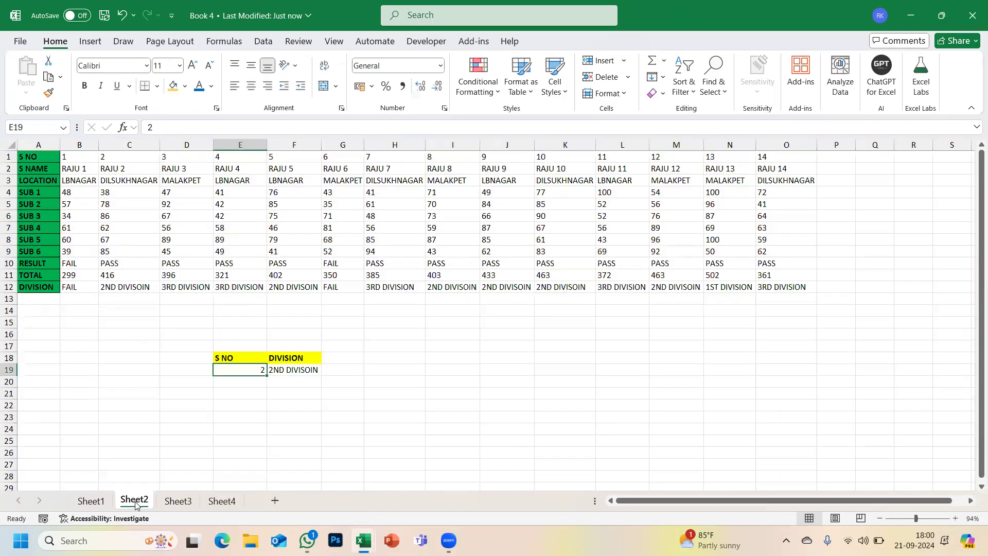
left_click(86, 506)
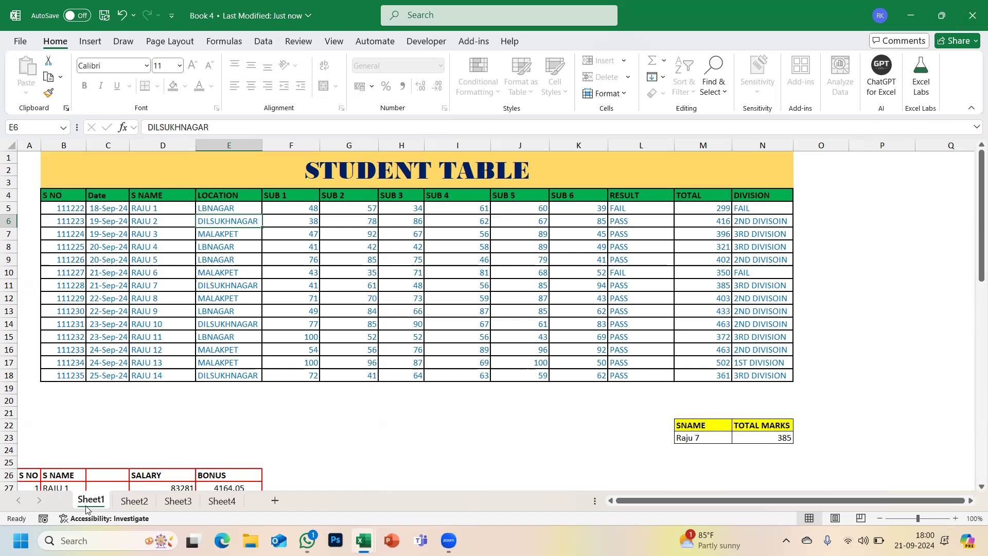
left_click(21, 42)
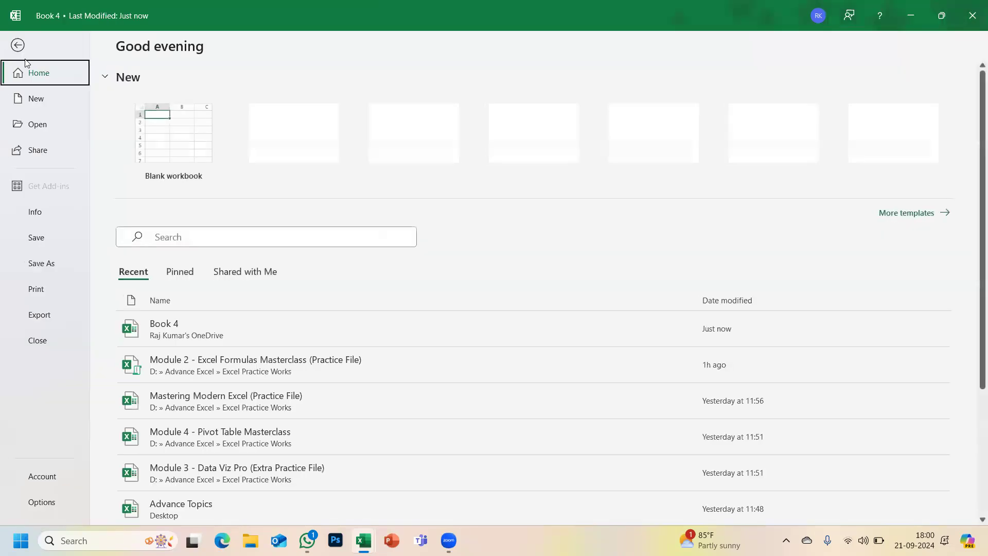
left_click(35, 214)
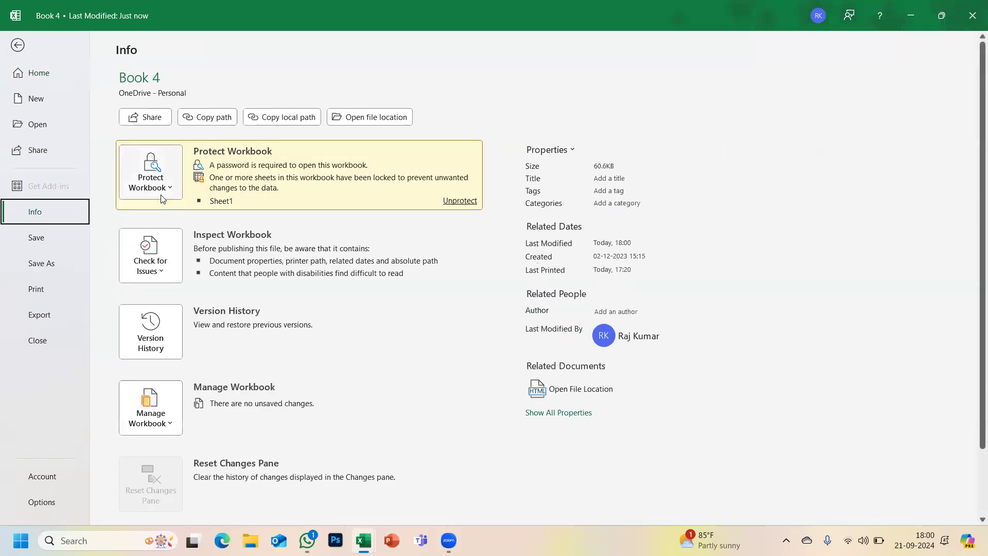
left_click(160, 197)
left_click(172, 258)
type("123")
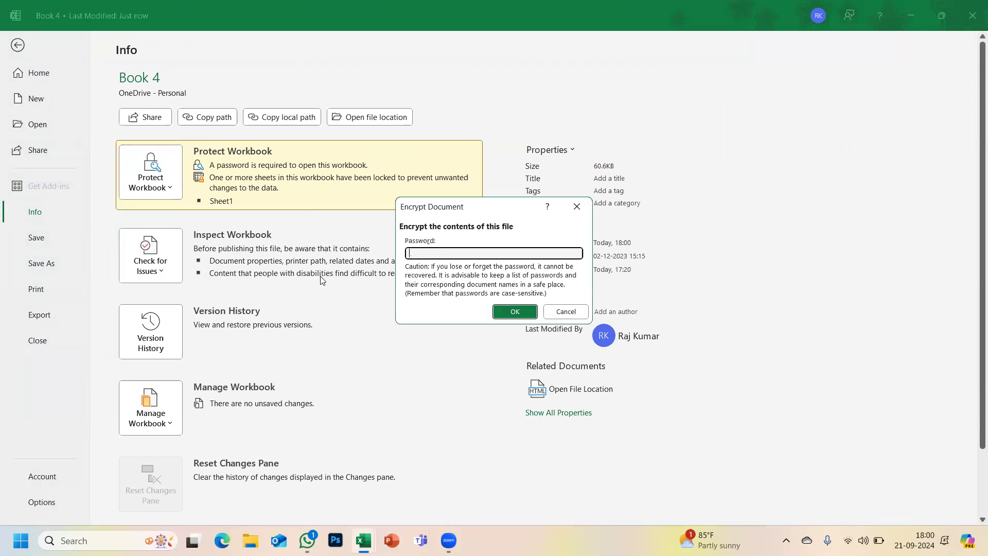
left_click(515, 311)
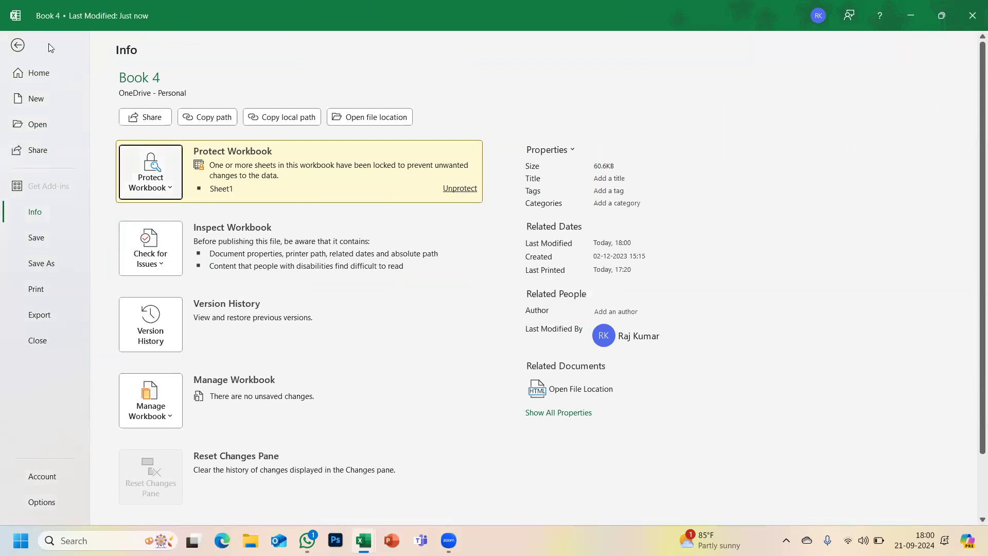
left_click(18, 45)
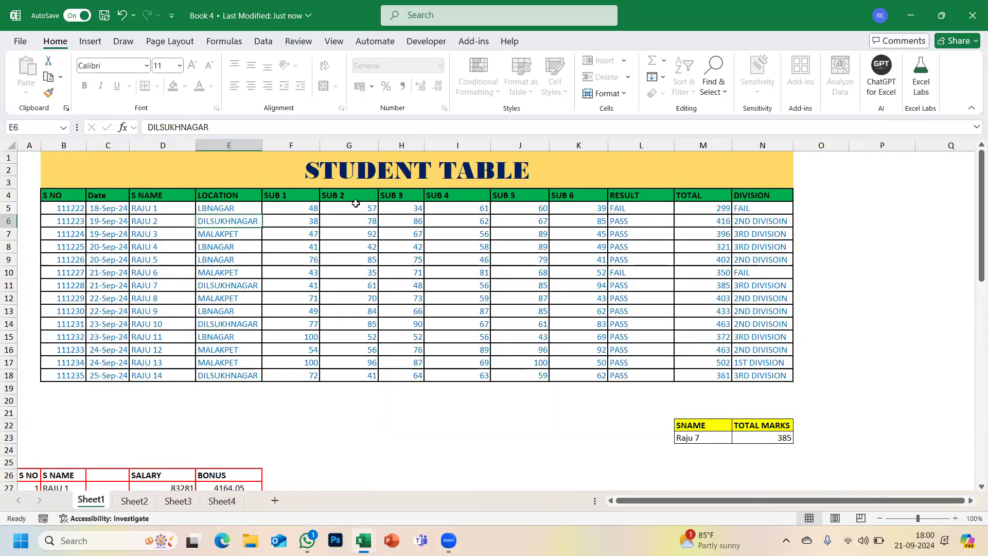
- Close Book 4 and reopen it from the recent files list
left_click(973, 5)
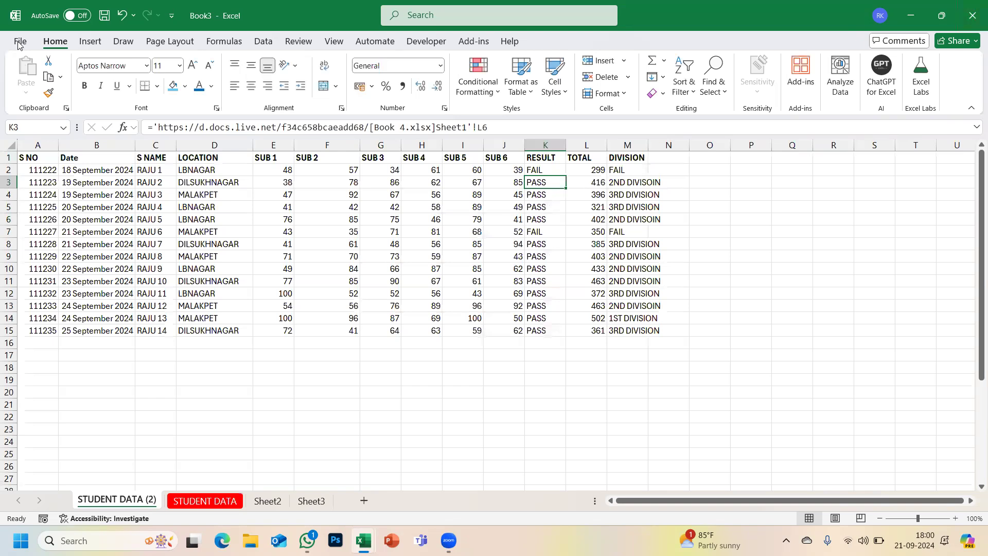
left_click(18, 44)
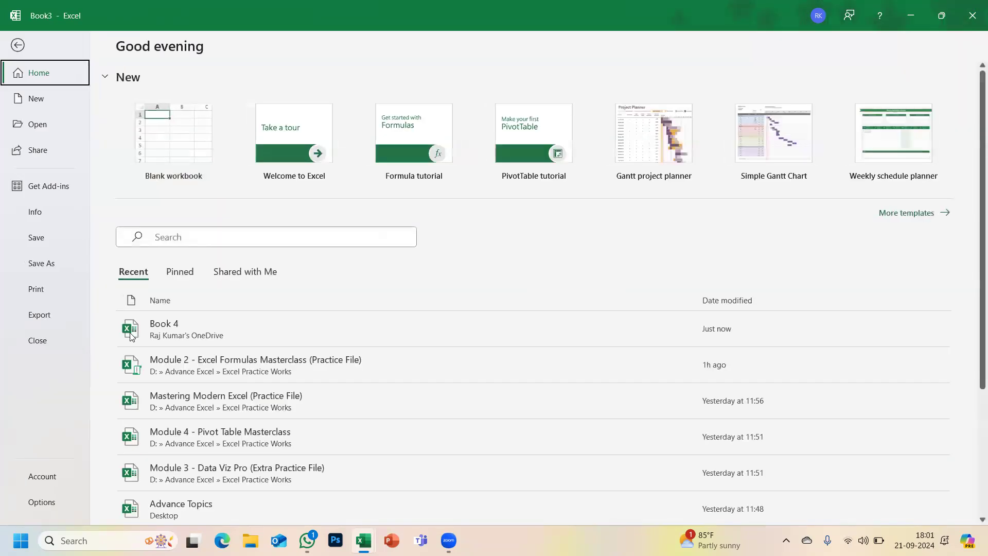
left_click(217, 333)
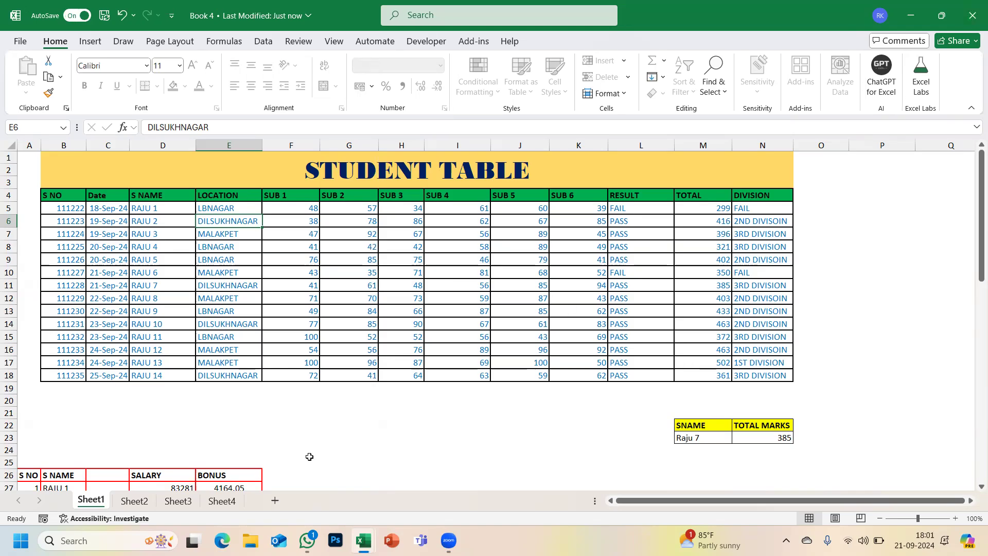
- Unprotect Sheet1 with its password via Format > Unprotect Sheet, then select B1:N19
left_click_drag(192, 168, 559, 377)
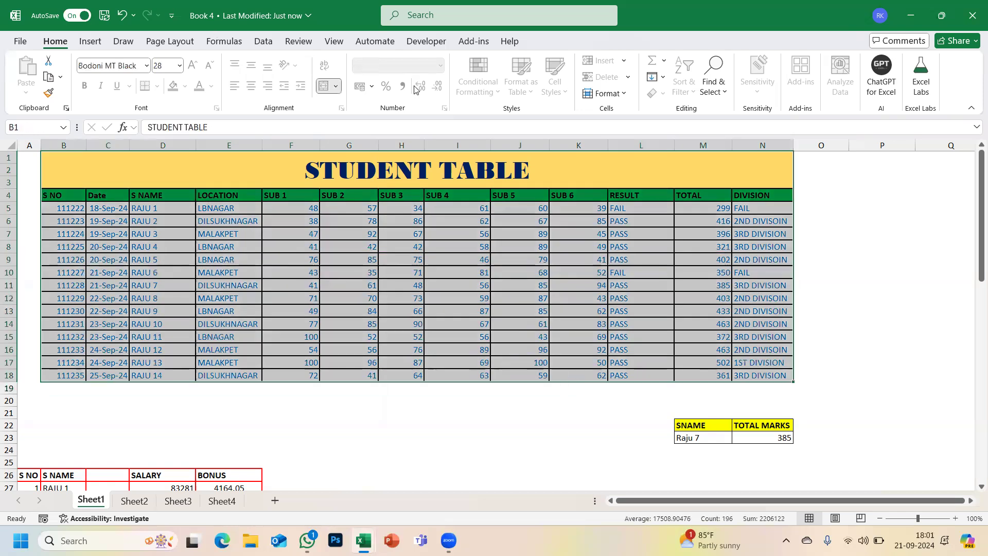
left_click(787, 272)
left_click(607, 93)
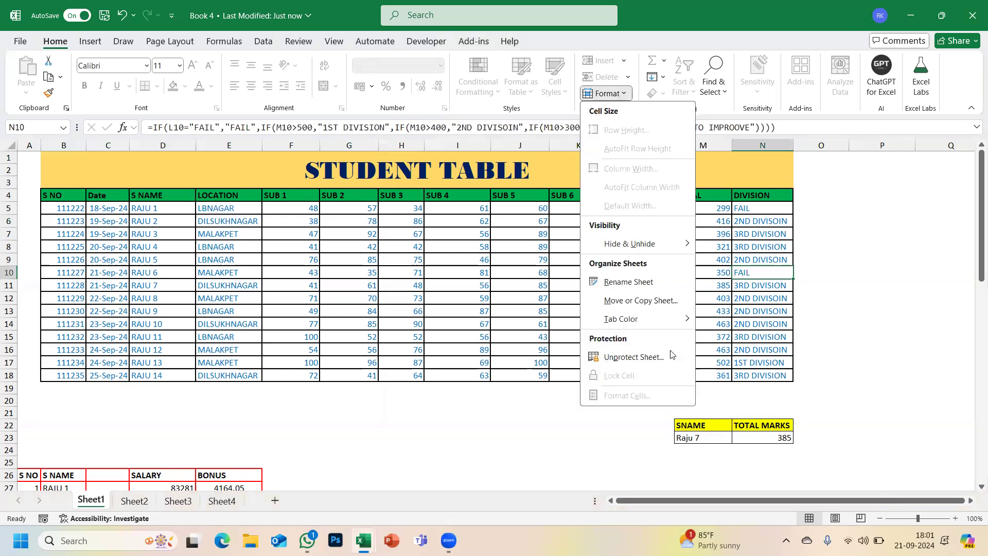
left_click(655, 358)
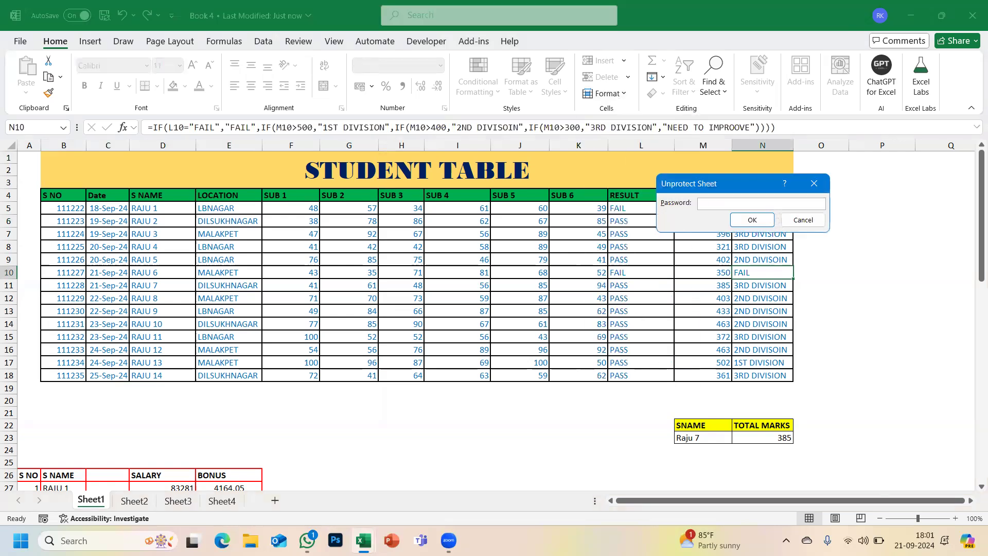
key("Return")
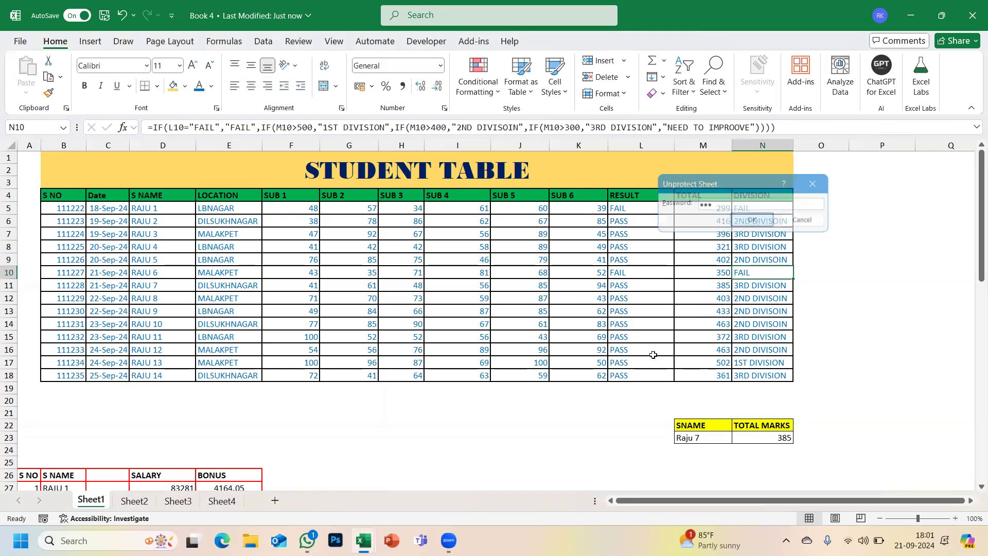
mouse_move(95, 174)
left_mouse_down()
mouse_move(386, 391)
mouse_move(406, 397)
mouse_move(415, 388)
left_mouse_up()
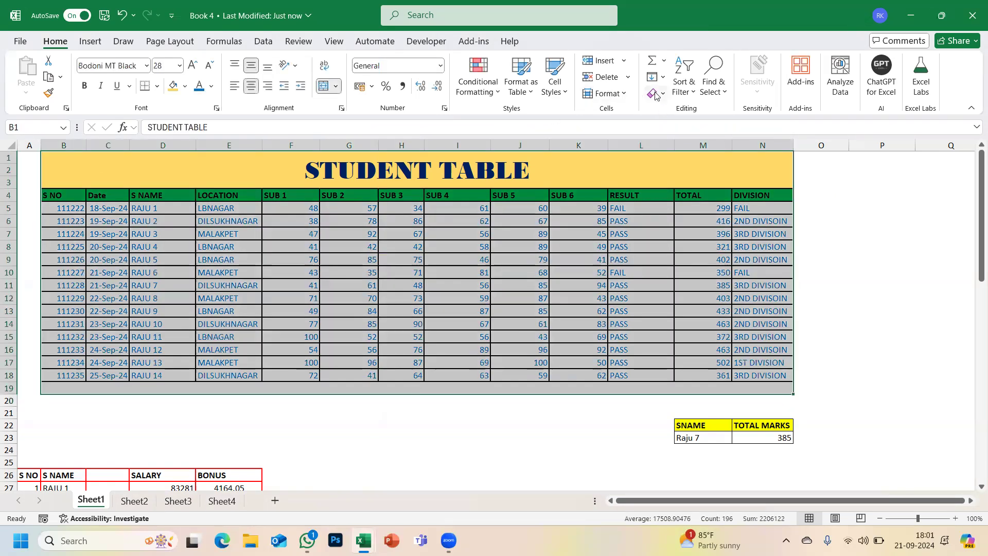
- Clear the student table's formats and merge B1:N3 into one title cell
left_click(657, 93)
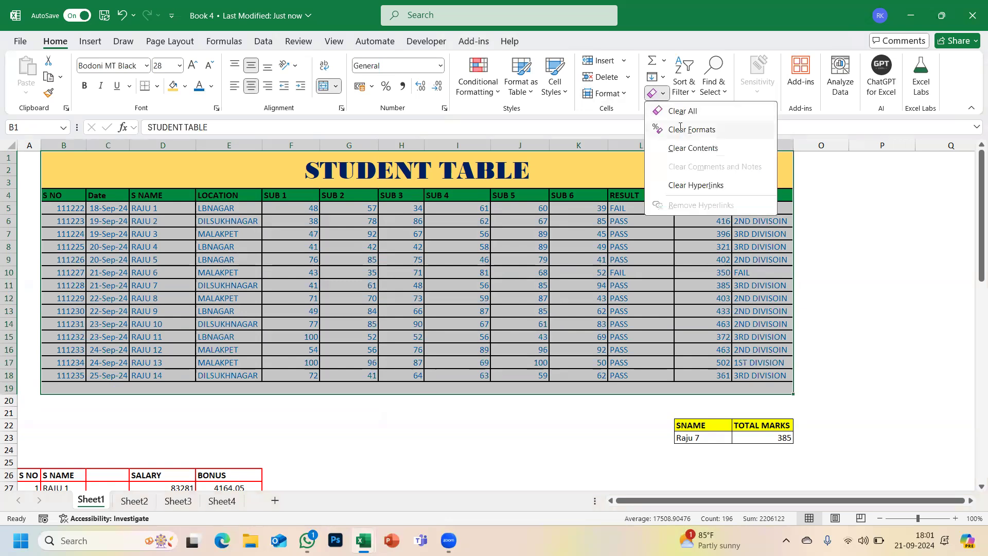
left_click(679, 130)
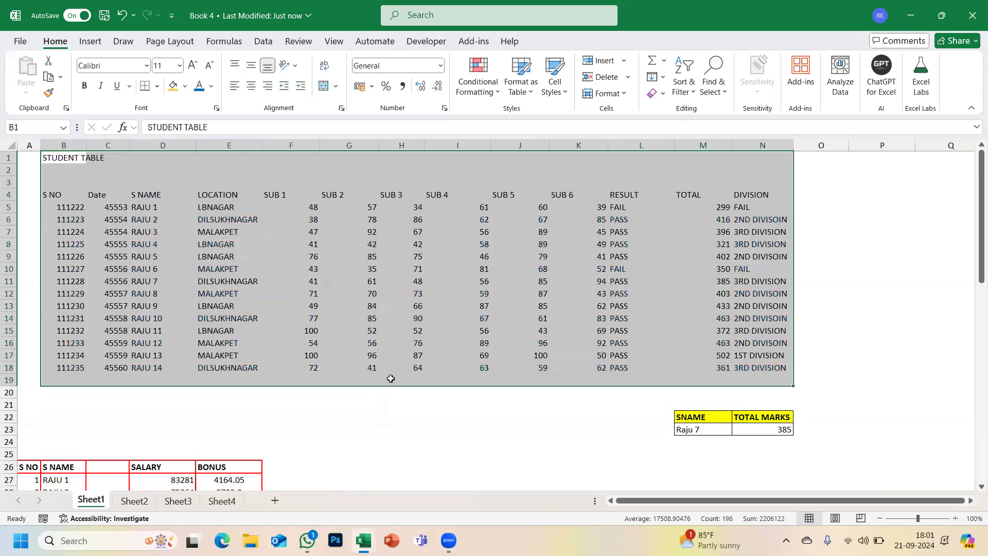
left_click(72, 156)
left_click_drag(73, 156, 759, 184)
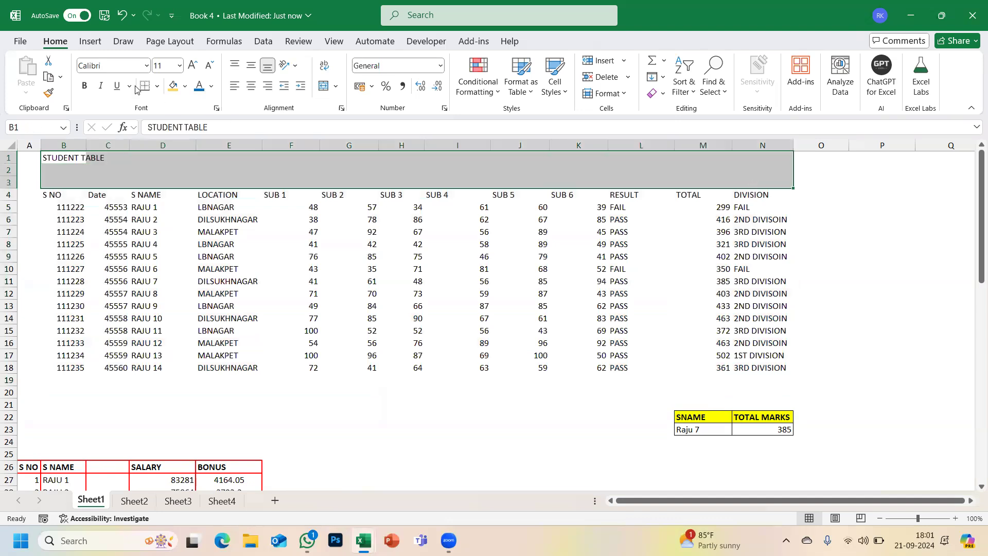
left_click(338, 87)
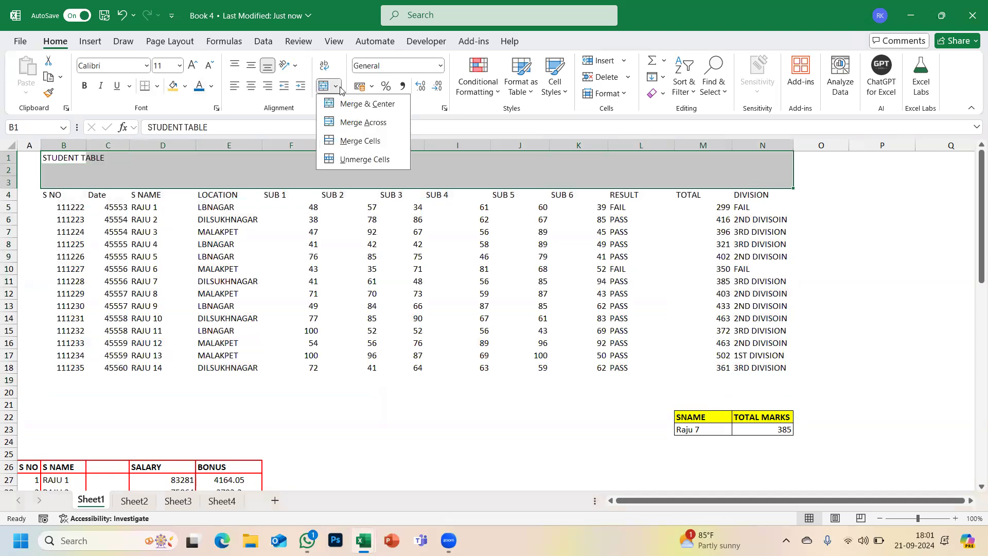
left_click(353, 139)
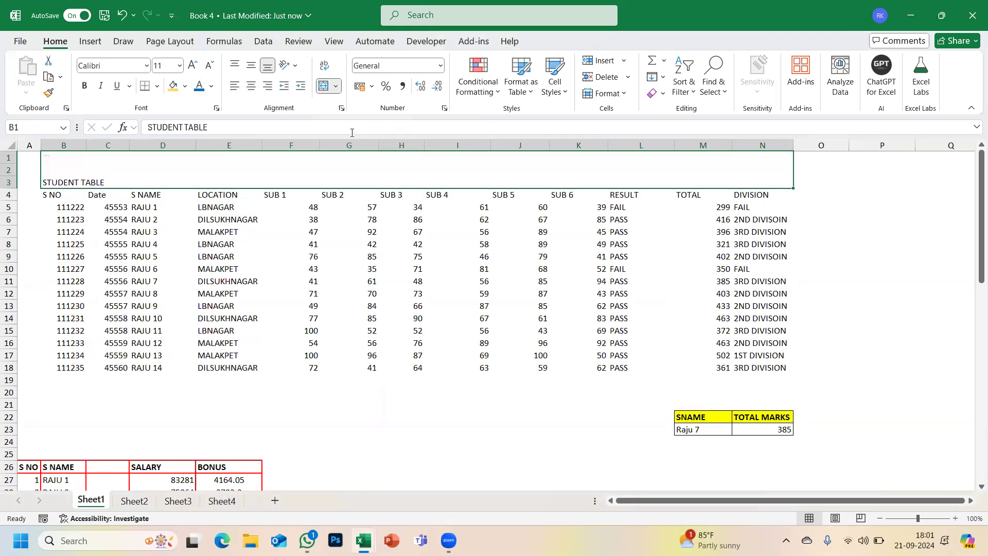
- Centre the STUDENT TABLE title horizontally and vertically and enlarge it to size 24
left_click(251, 90)
left_click(251, 65)
left_click(191, 66)
left_click(191, 66)
left_click(192, 66)
left_click(191, 66)
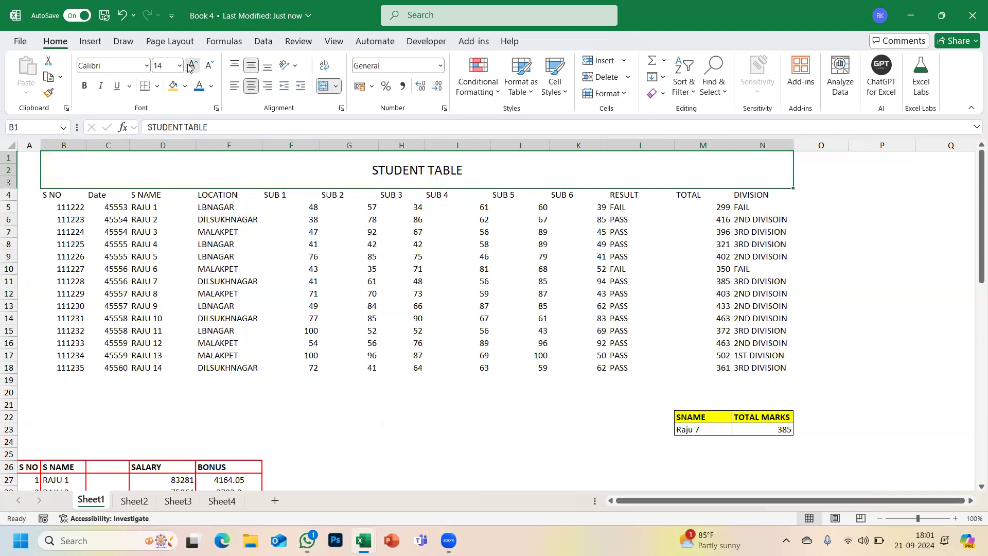
left_click(191, 66)
left_click(191, 66)
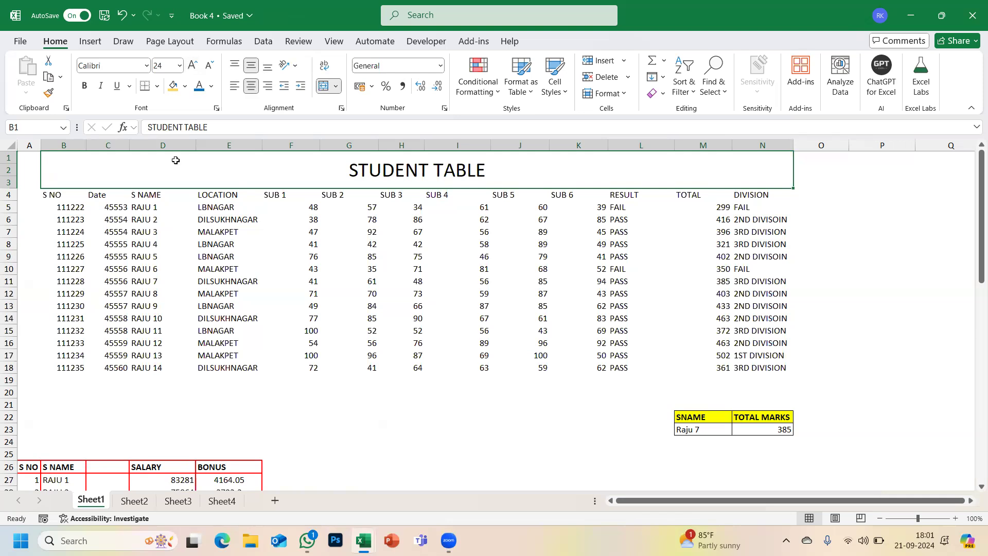
mouse_move(54, 198)
left_mouse_down()
mouse_move(720, 210)
mouse_move(747, 203)
mouse_move(54, 195)
left_mouse_up()
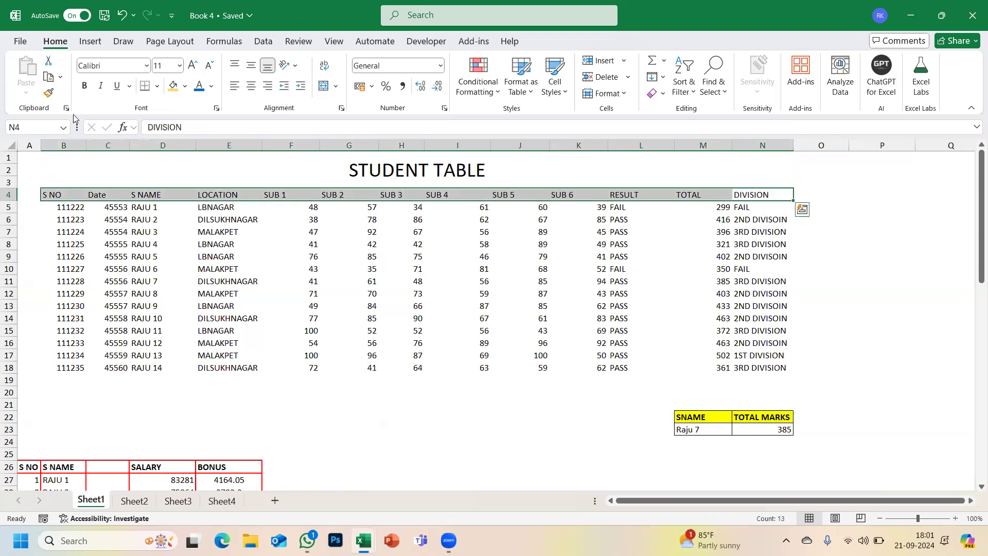
left_click(85, 86)
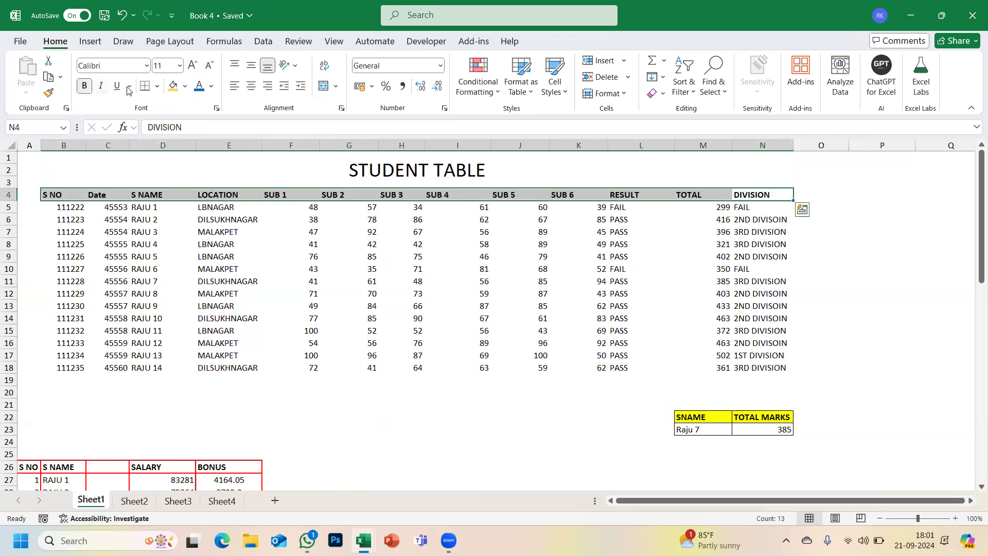
left_click(172, 86)
left_click(322, 341)
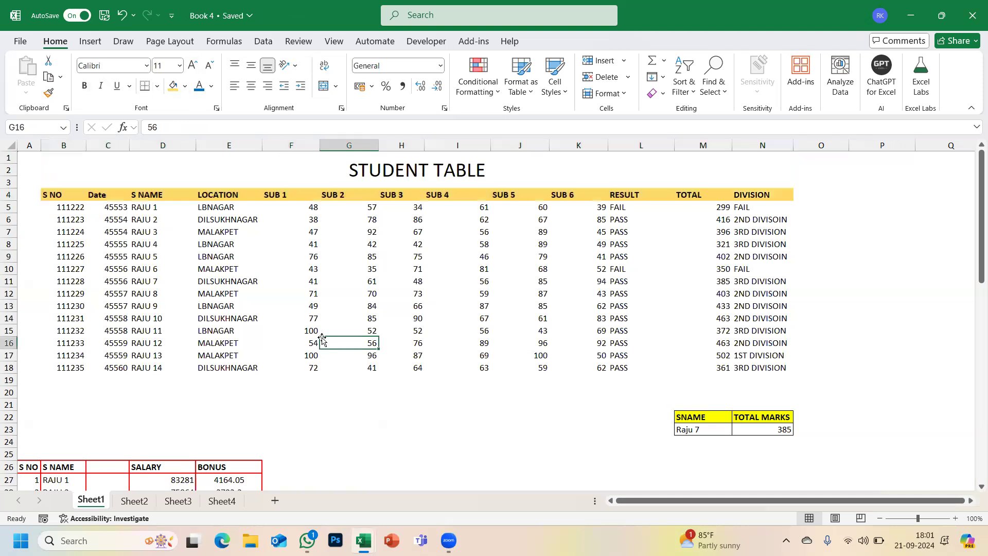
scroll(297, 363, "down", 20)
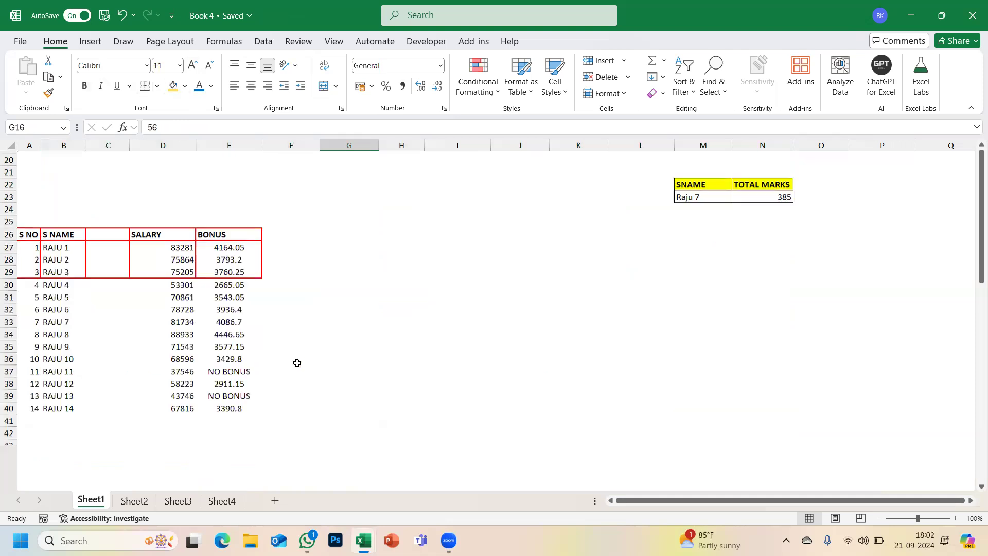
scroll(297, 363, "up", 20)
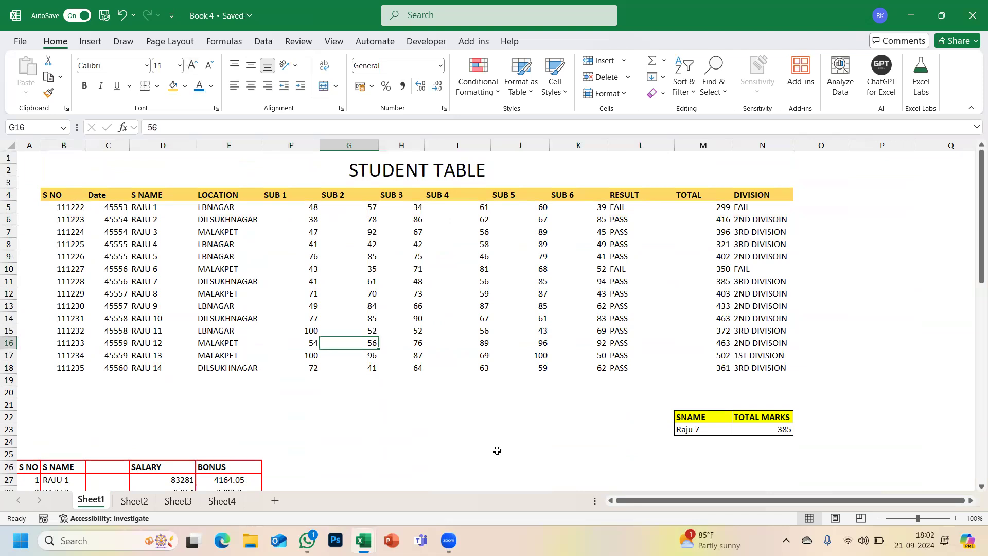
scroll(497, 450, "down", 3)
scroll(497, 451, "up", 3)
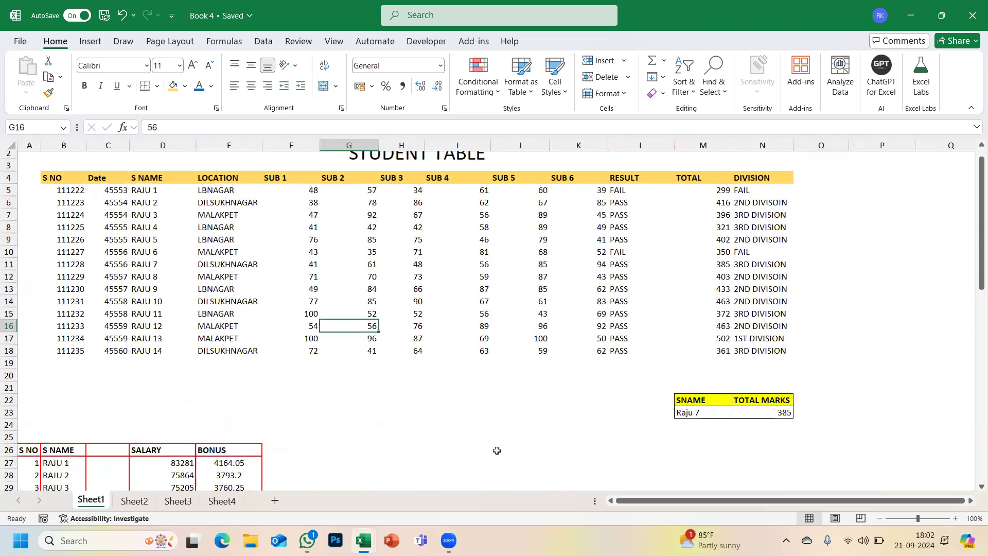
scroll(497, 450, "up", 1)
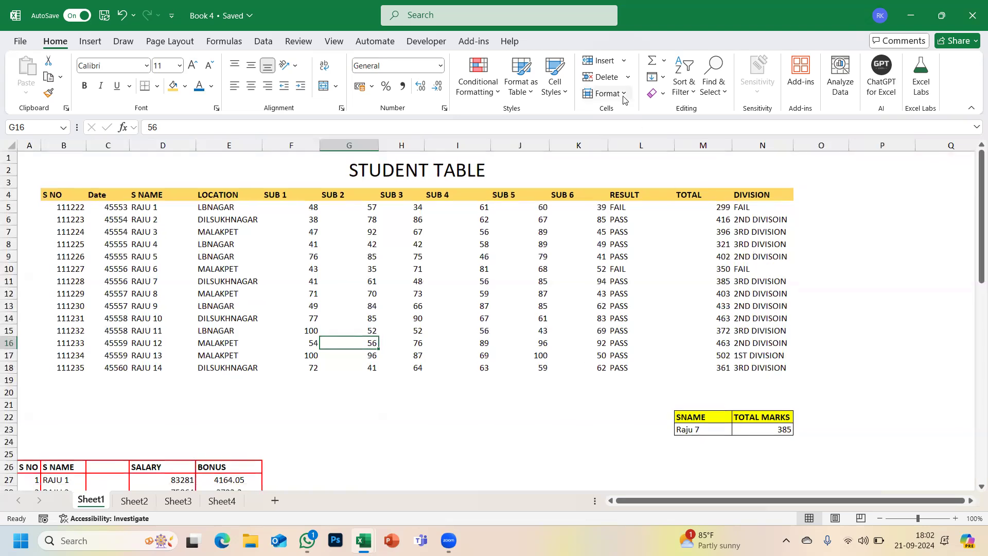
- Select the whole sheet and toggle Lock Cell for every cell
left_click(624, 95)
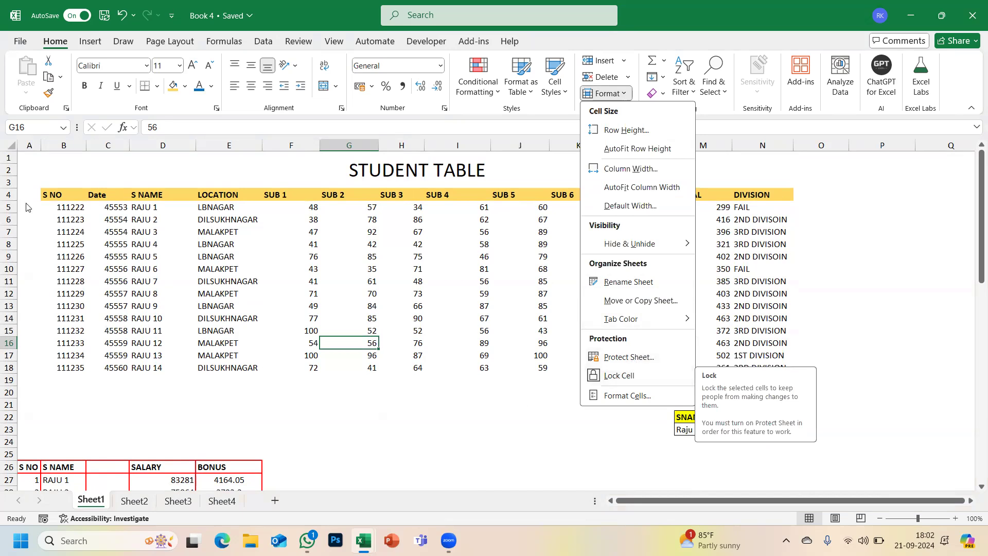
left_click(9, 150)
left_click(9, 148)
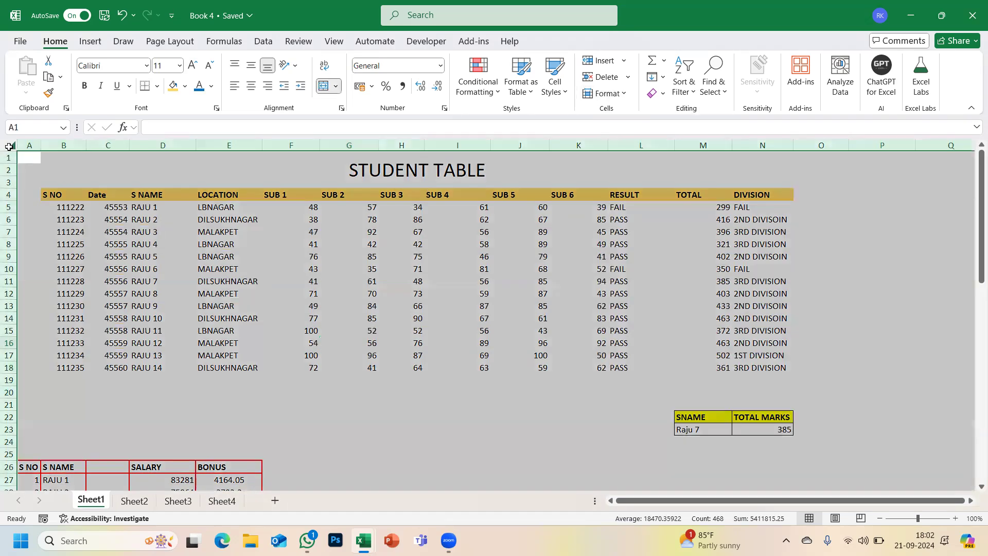
left_click(590, 95)
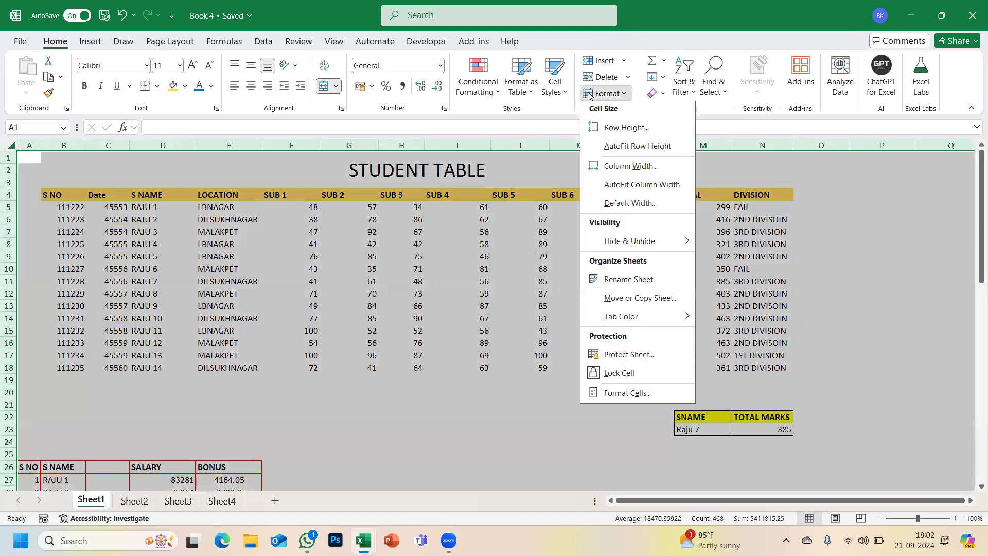
left_click(597, 376)
left_click(504, 412)
- Check the lock state of cell I170 far below the table
scroll(504, 412, "down", 20)
scroll(449, 258, "down", 20)
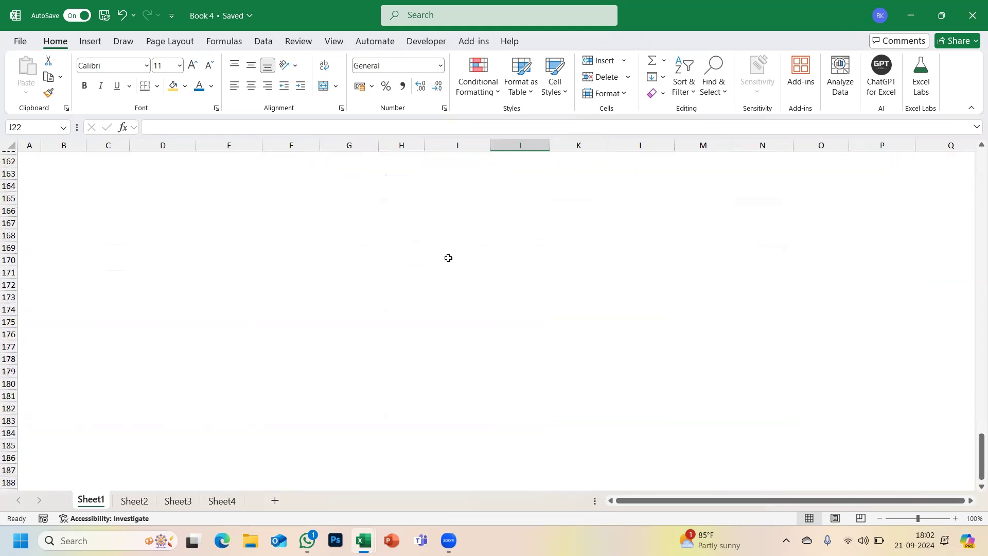
left_click(448, 258)
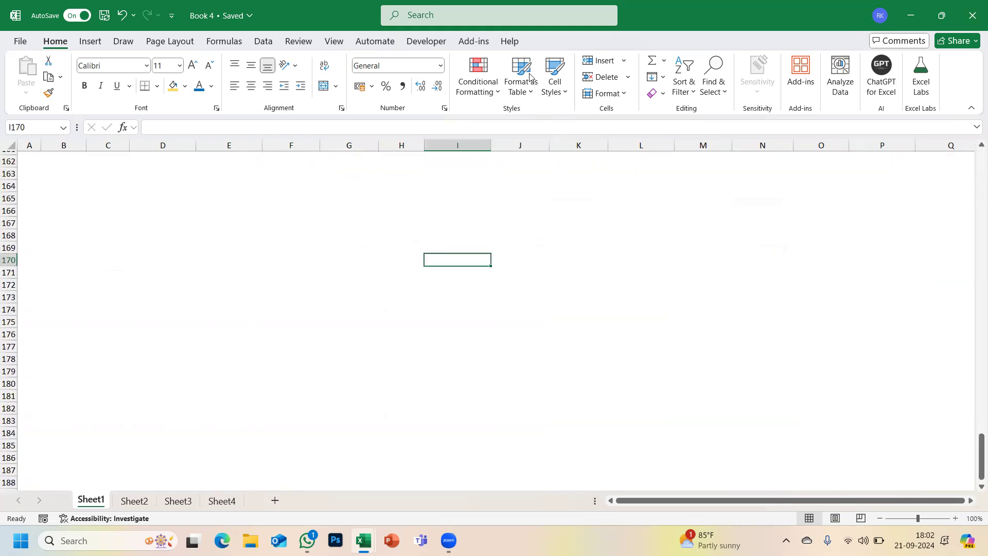
left_click(603, 94)
left_click(436, 376)
scroll(436, 376, "up", 20)
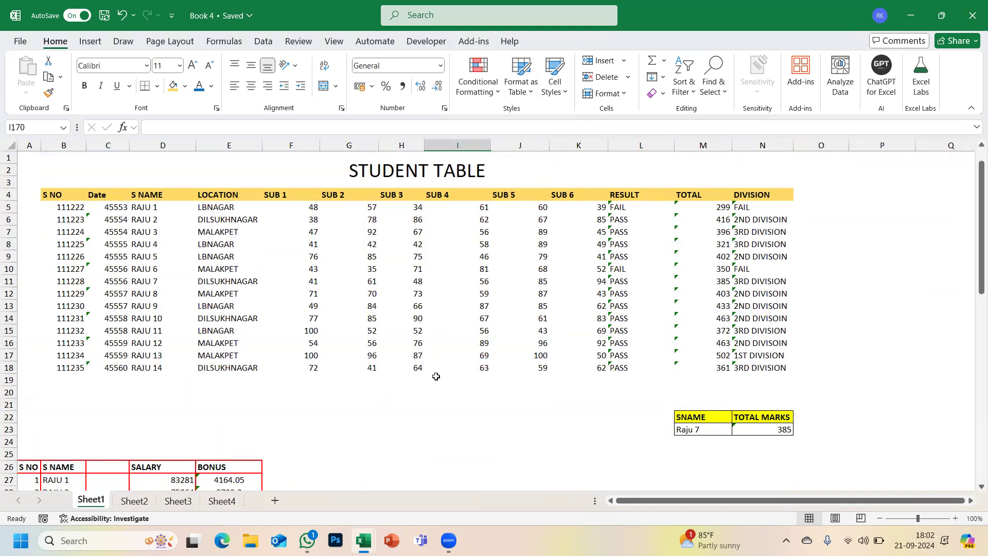
- Lock the student table range B4:N18 and verify its lock state
left_click_drag(64, 193, 760, 370)
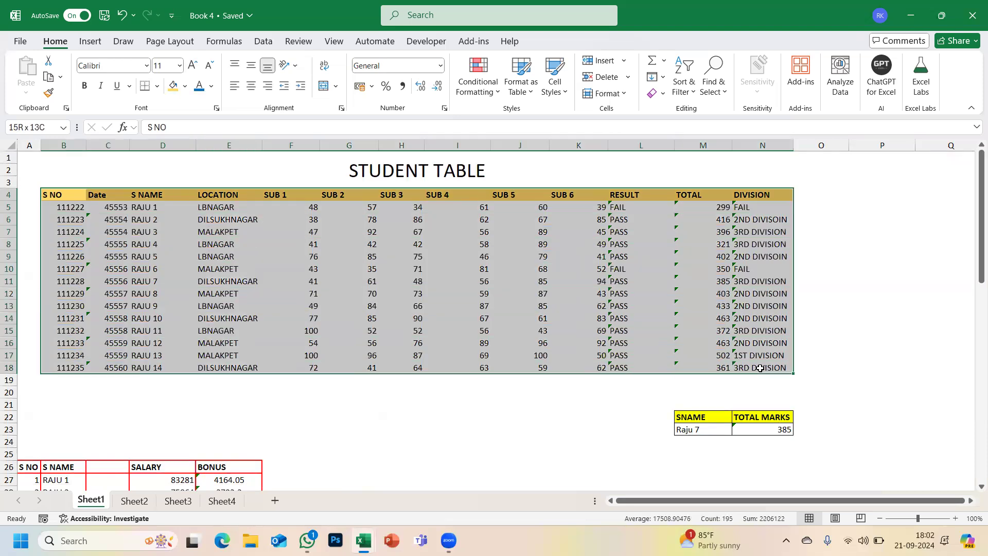
left_click(607, 94)
left_click(620, 377)
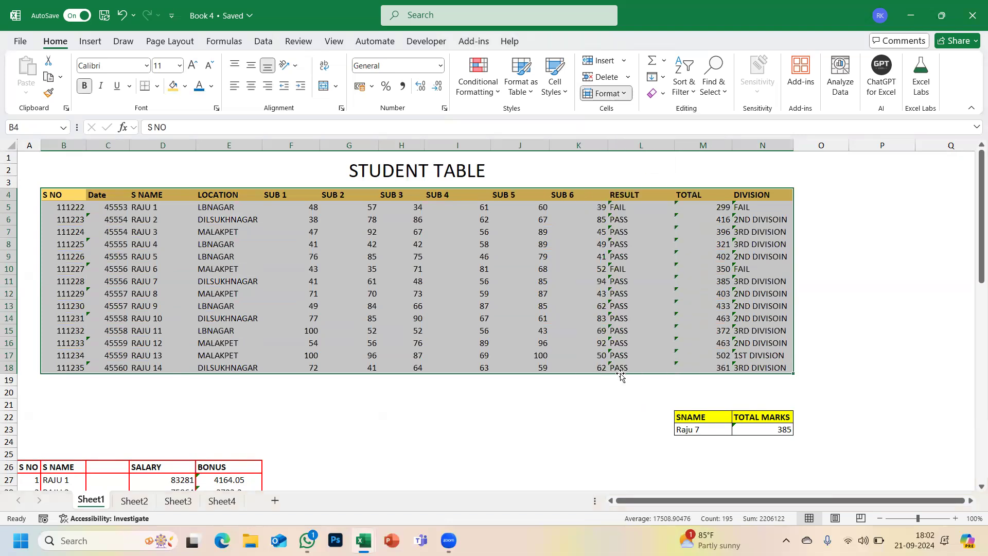
left_click(603, 96)
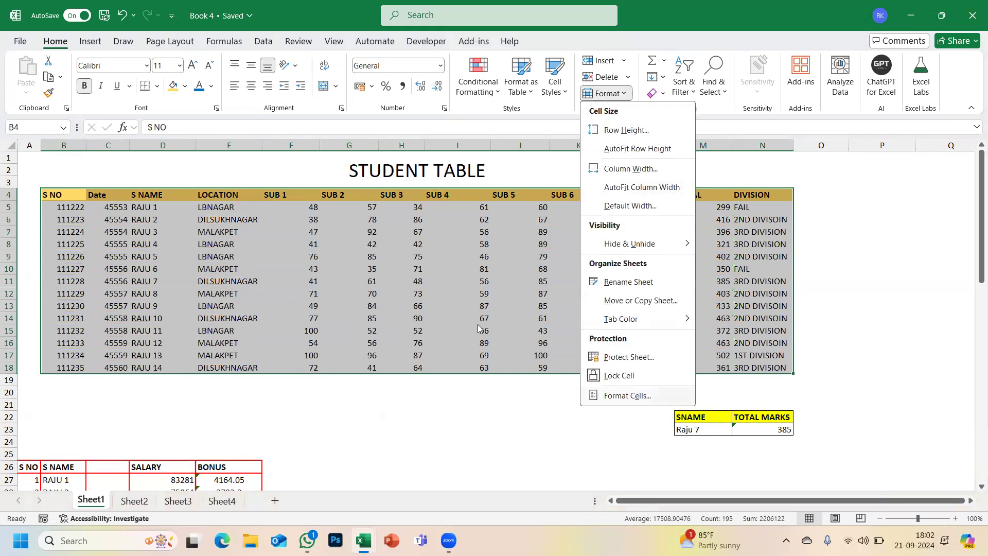
left_click(435, 318)
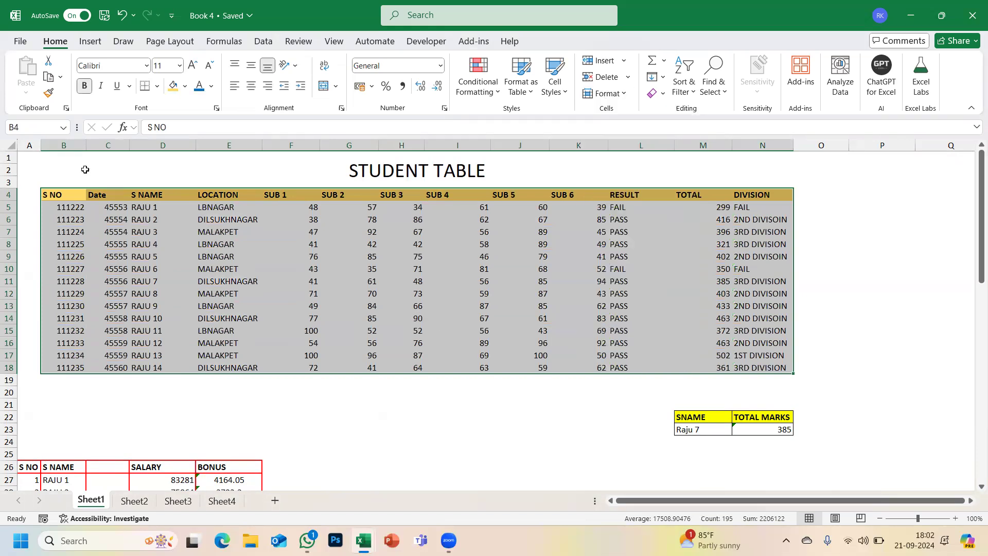
left_click(27, 152)
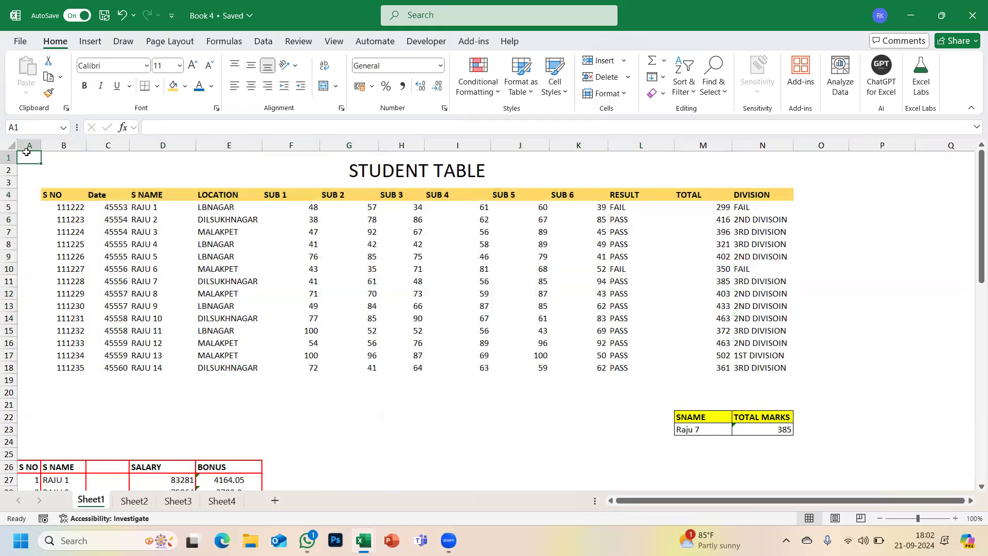
left_click(605, 93)
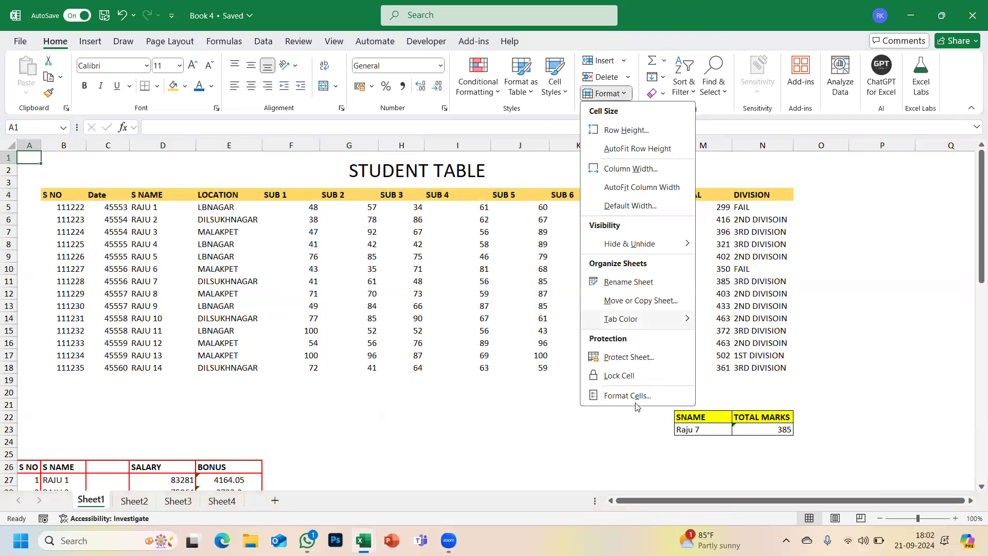
- Protect Sheet1 with a password and confirm that editing I8 is refused
left_click(616, 358)
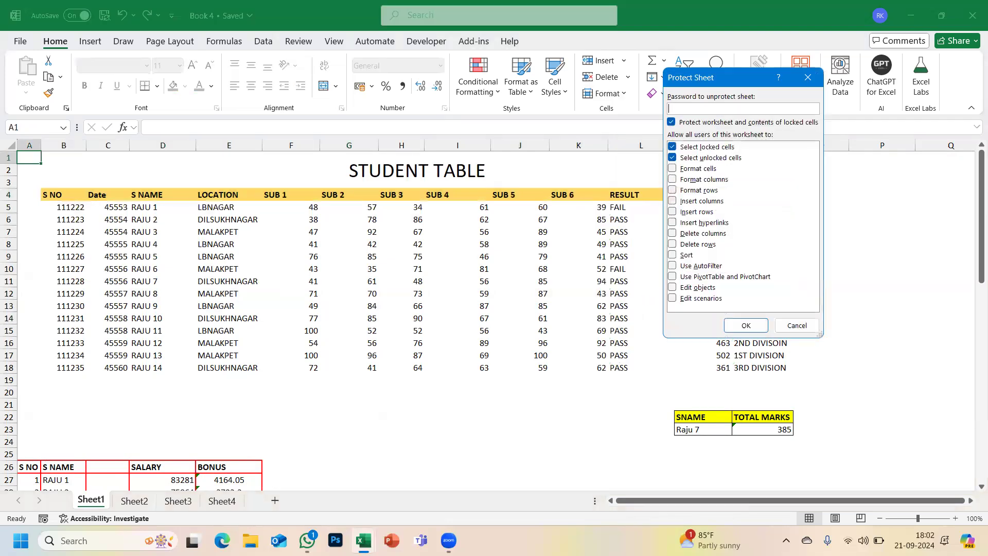
type("123")
key("Return")
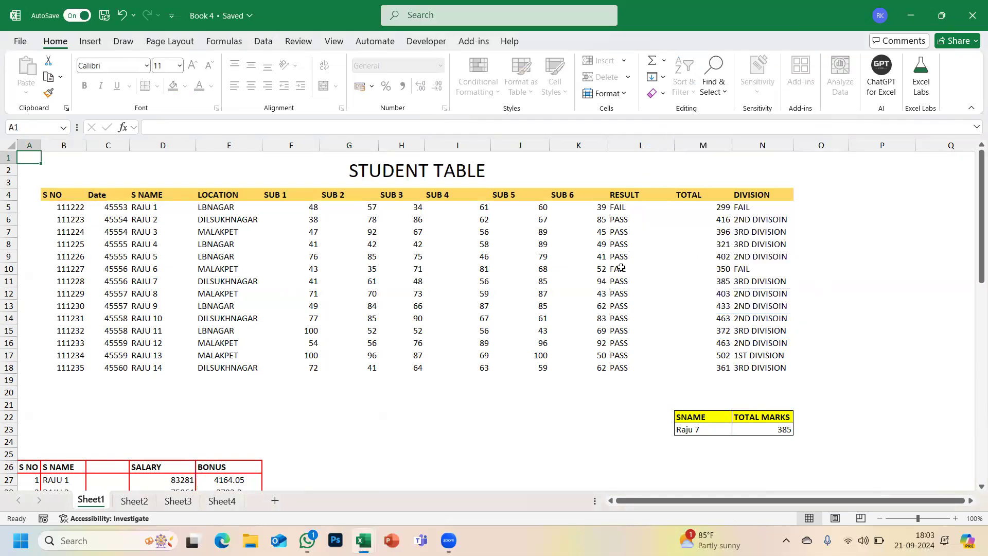
left_click(484, 248)
double_click(485, 253)
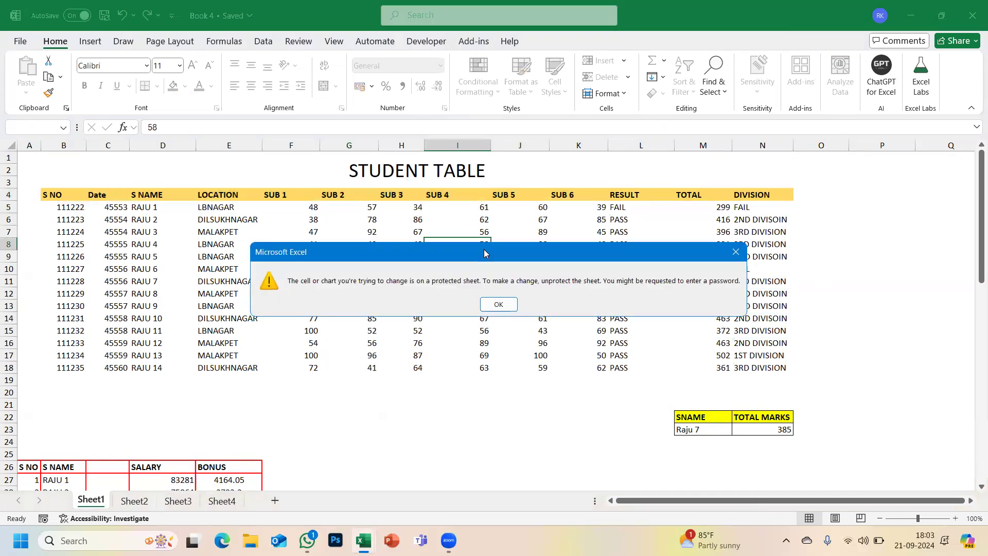
key("Return")
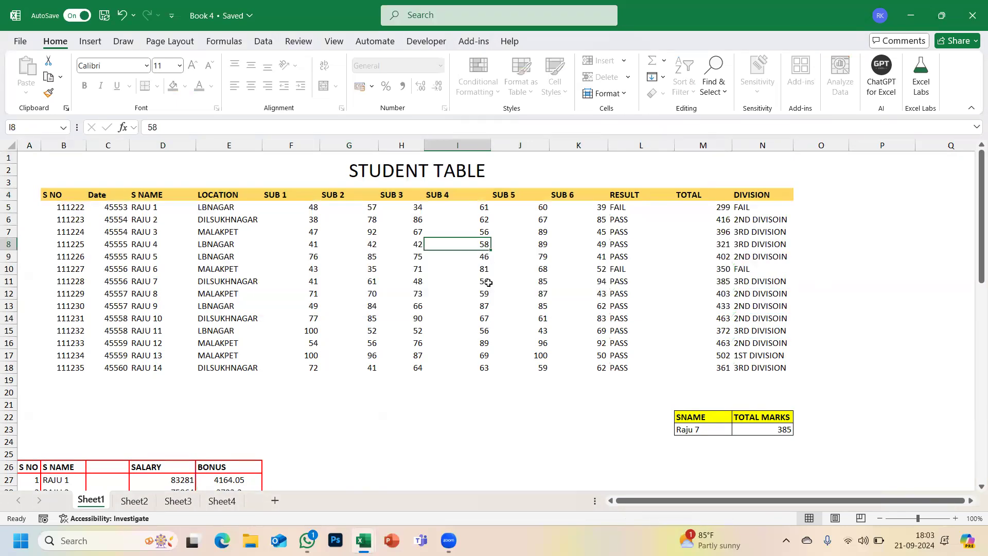
- Enter JASHDFHSDF in H33 below the table to show it still accepts edits
scroll(406, 371, "down", 4)
scroll(406, 371, "down", 1)
left_click(406, 371)
type("JASHDFHSDF")
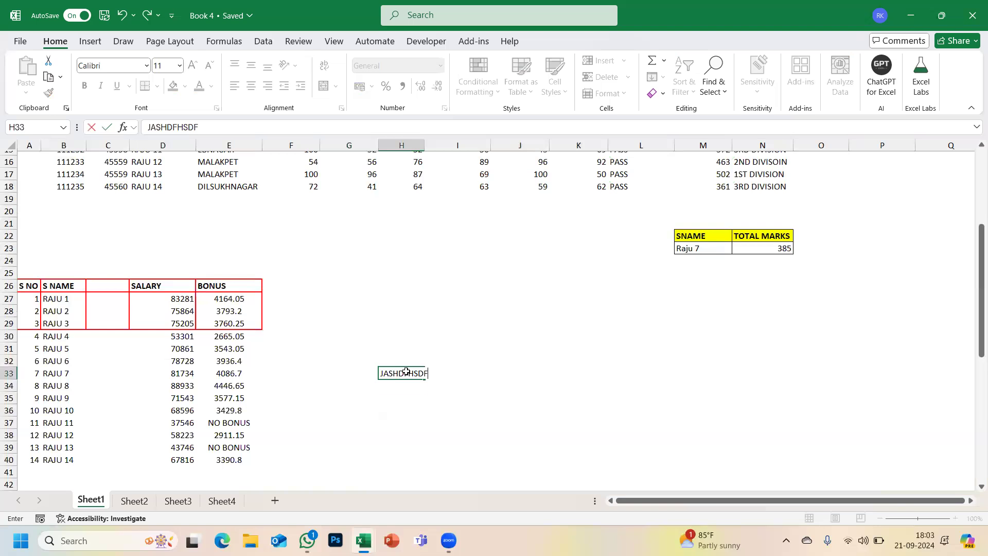
key("Return")
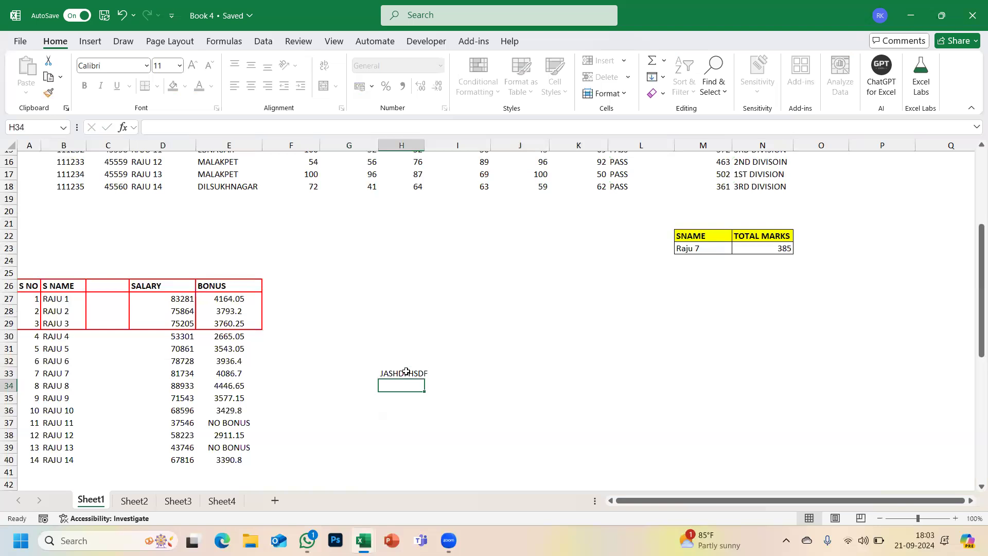
scroll(406, 371, "up", 5)
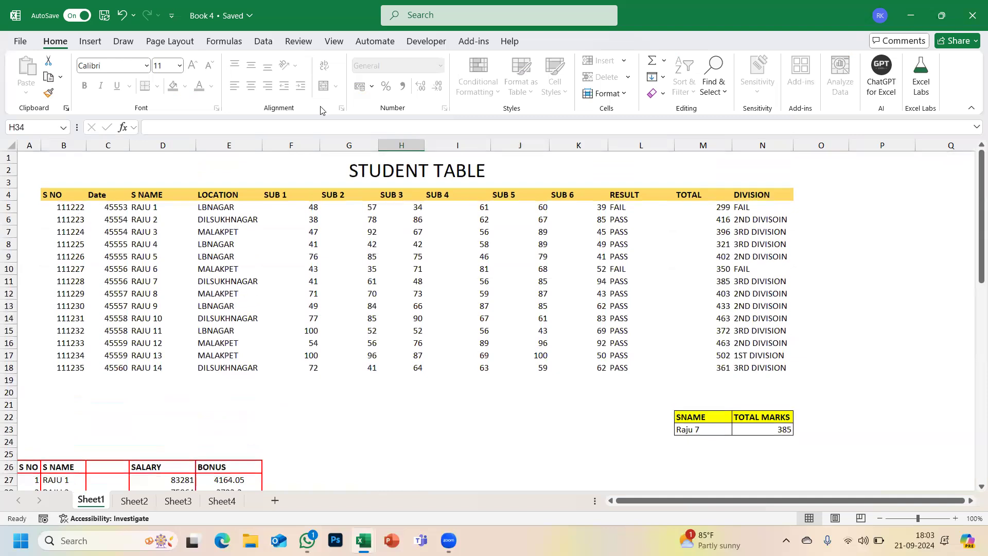
- Unprotect Sheet1 by entering its protection password
left_click(606, 88)
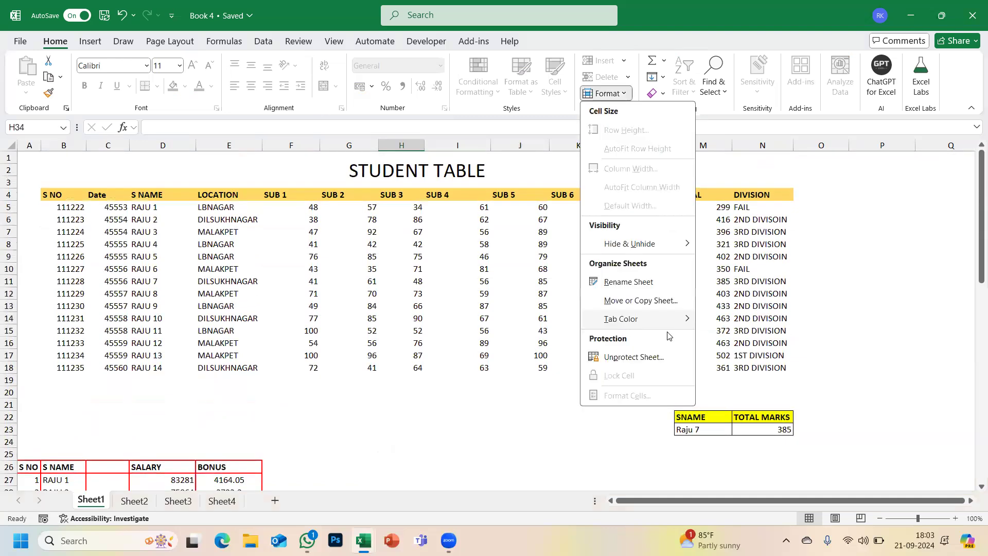
left_click(651, 356)
type("123")
key("Return")
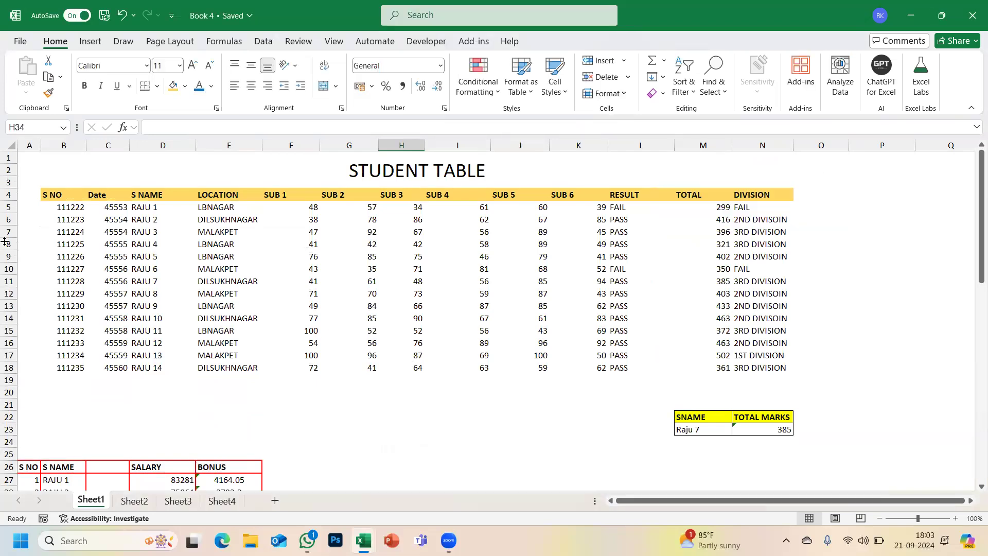
- Toggle Lock Cell for the whole sheet, then check the lock state from J17
left_click(13, 145)
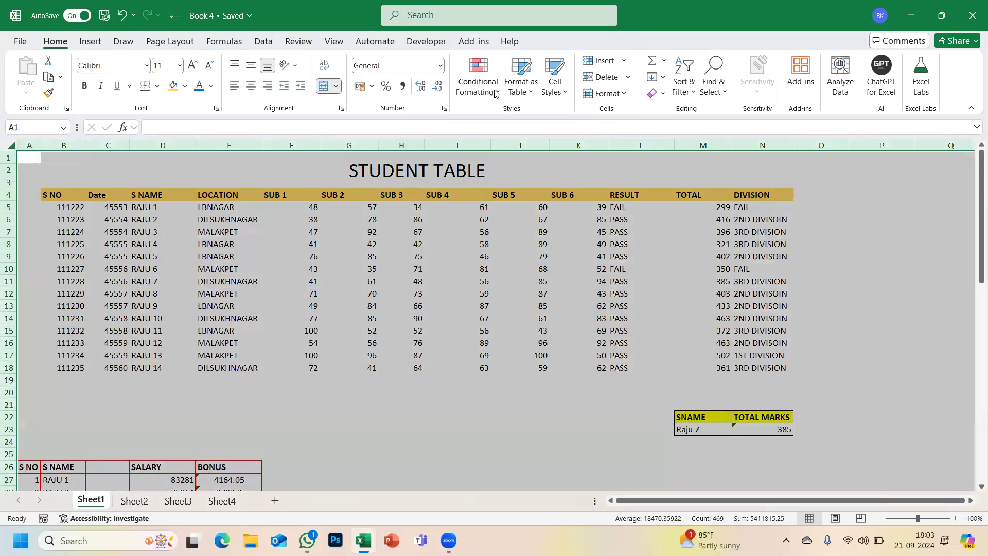
left_click(605, 93)
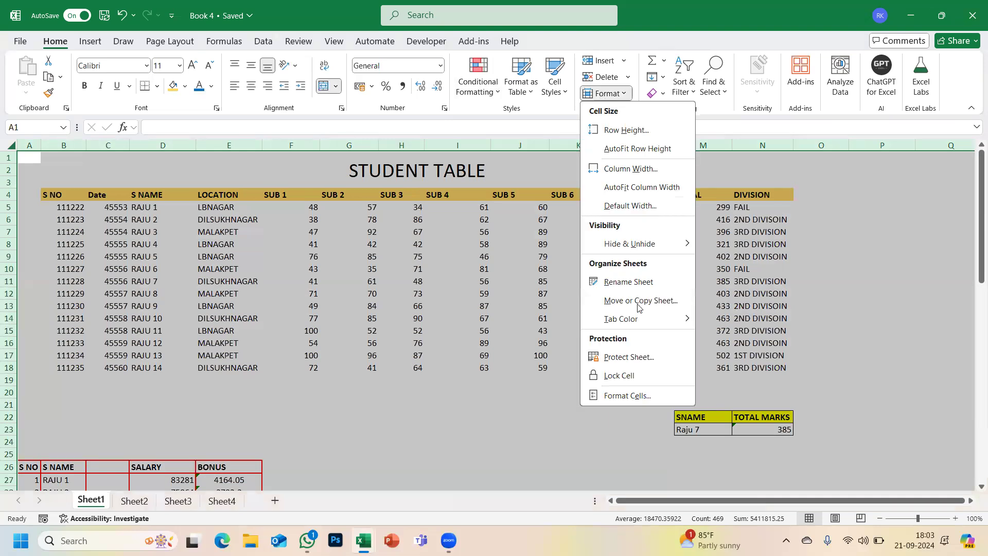
left_click(606, 375)
left_click(517, 353)
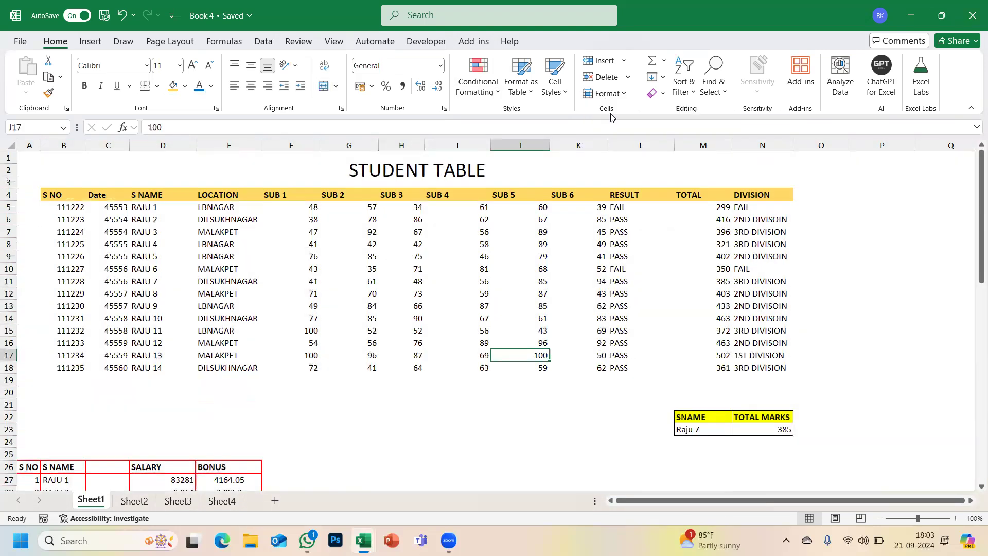
left_click(606, 93)
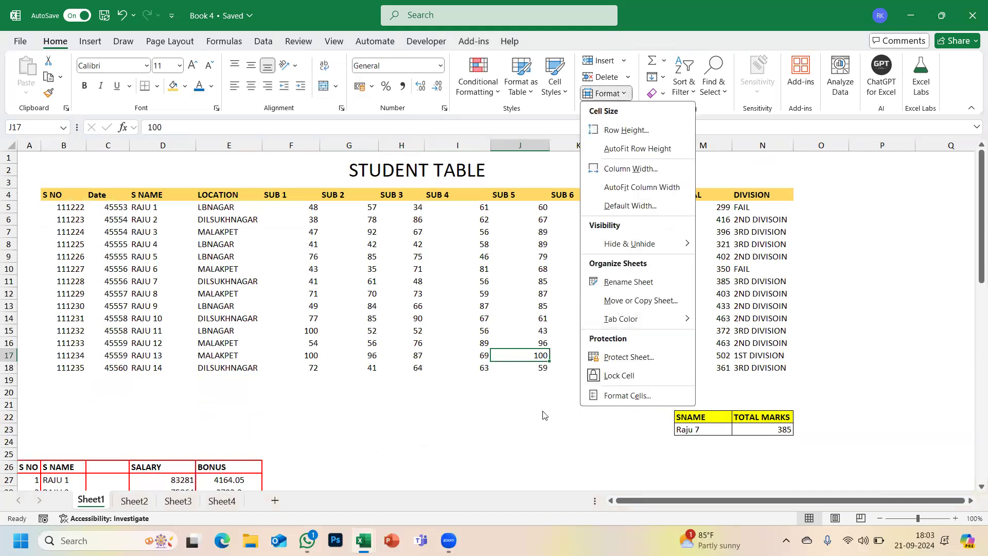
key("Escape")
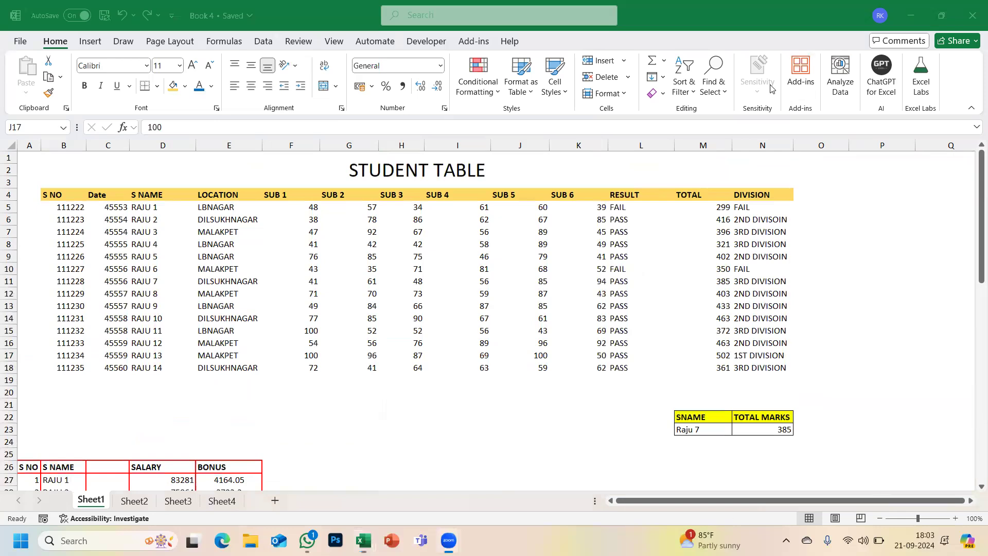
- Glance at the AutoSum function list, then select empty cell F21
left_click(665, 62)
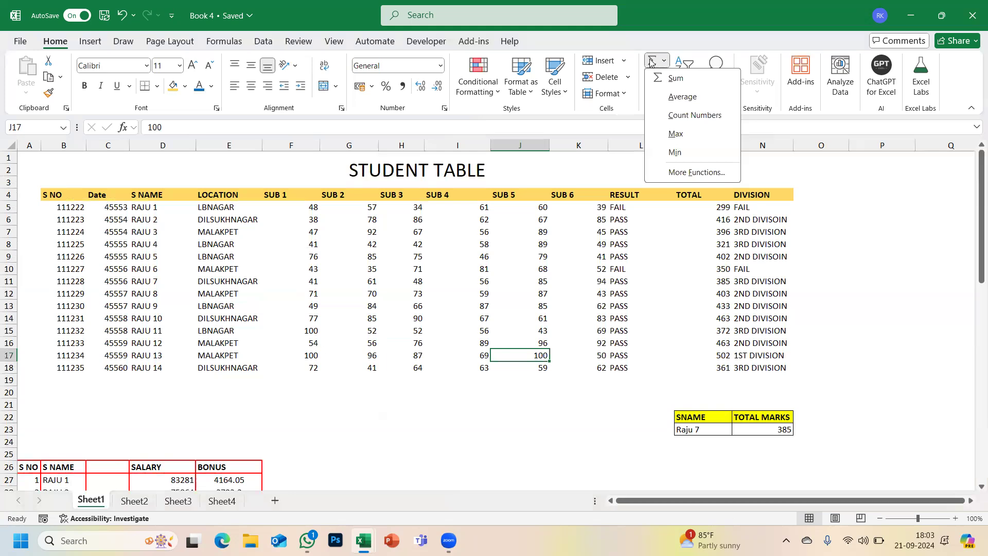
left_click(850, 186)
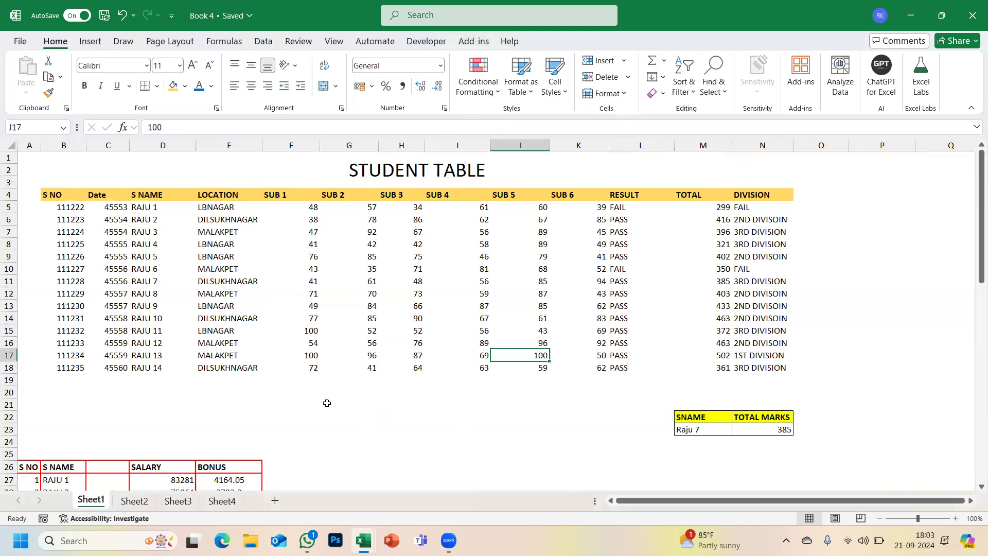
left_click(299, 403)
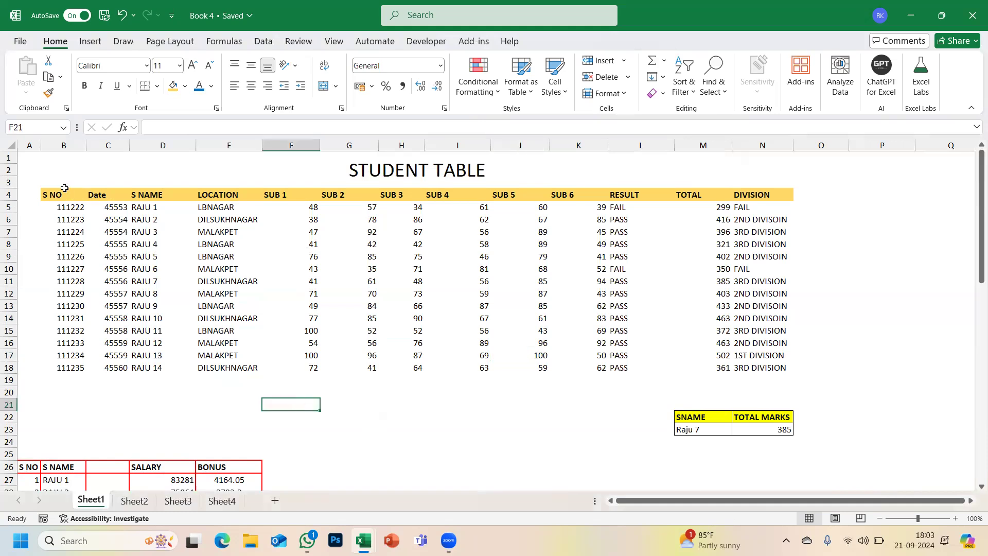
- Show sheet gridlines, then return to Home and select F19 beneath the SUB 1 marks
left_click(334, 41)
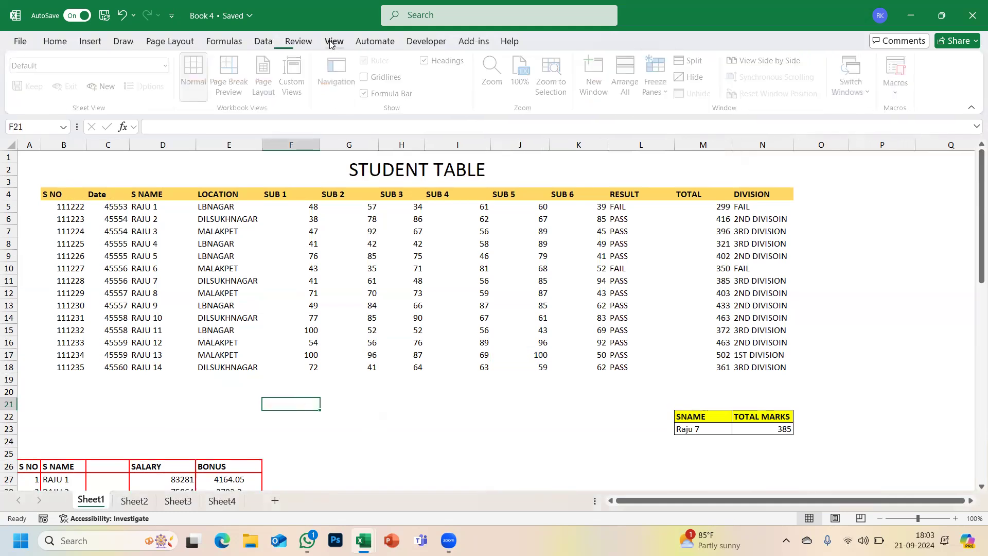
left_click(367, 77)
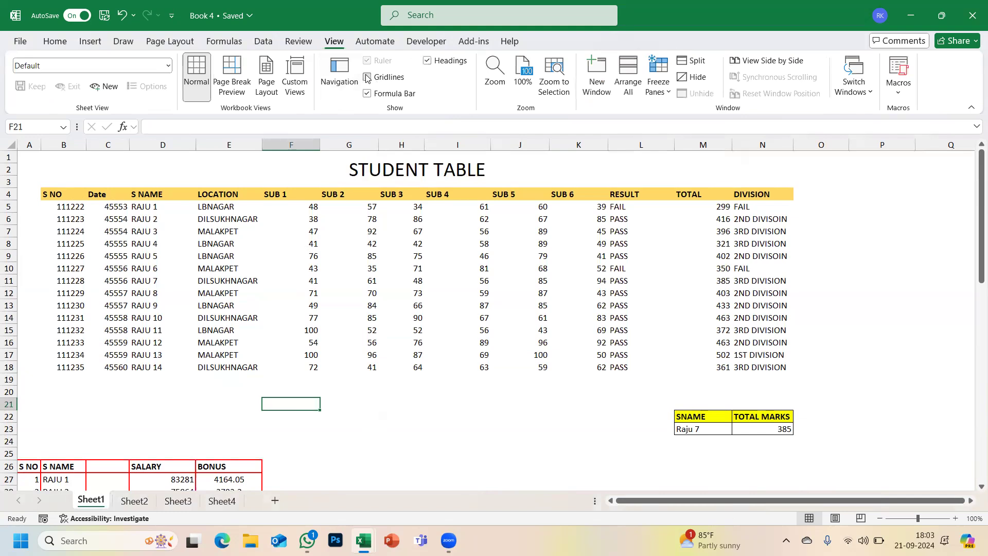
left_click(373, 368)
scroll(373, 368, "down", 1)
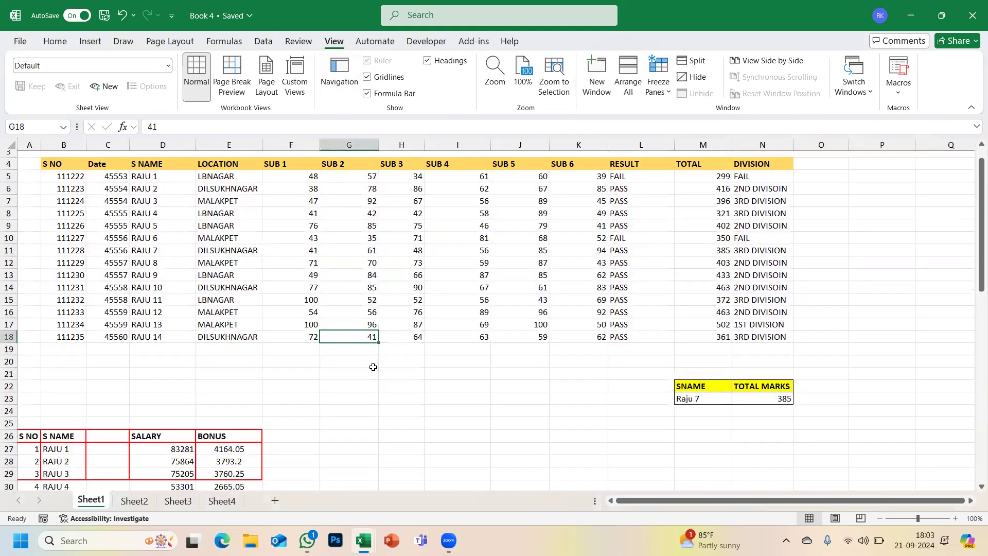
left_click(303, 353)
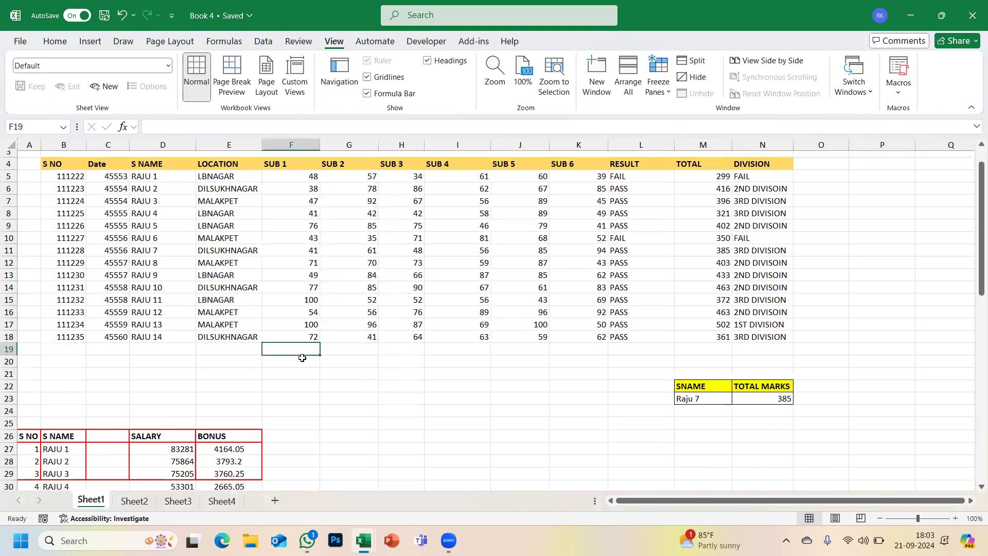
left_click(300, 363)
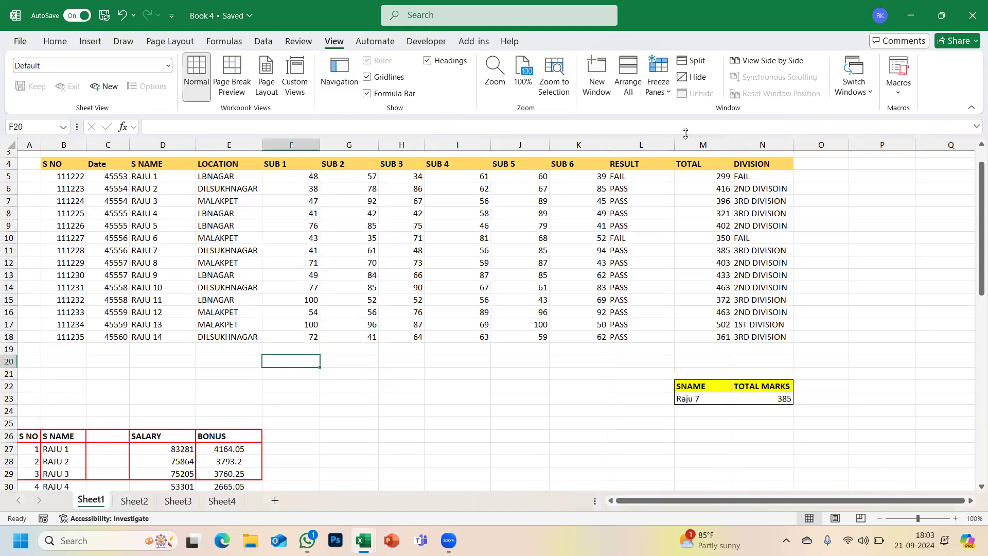
left_click(57, 43)
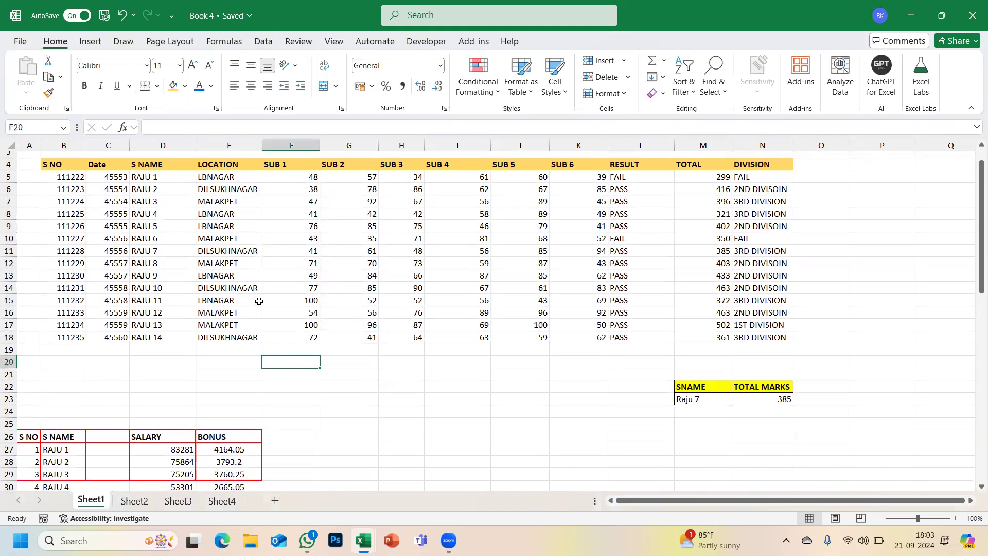
left_click(292, 349)
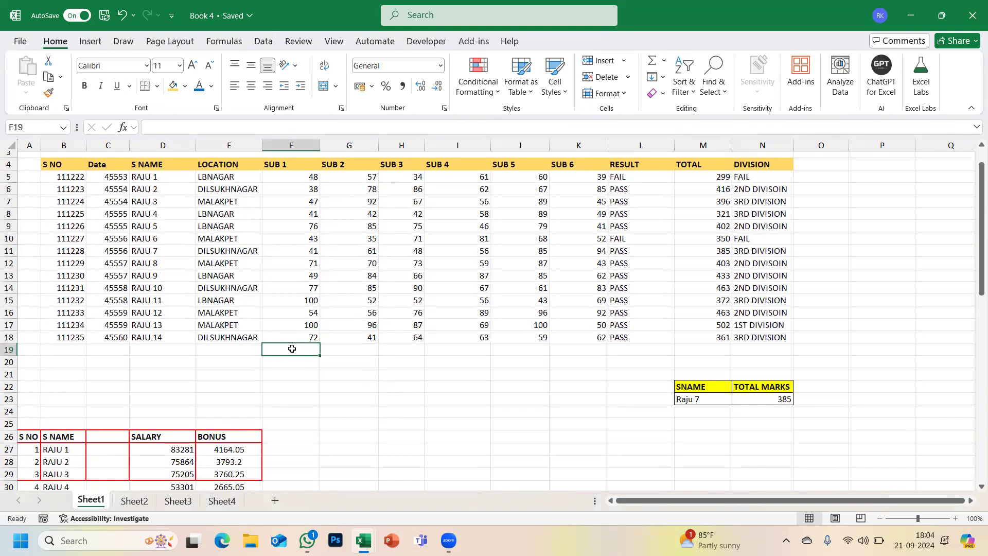
- Sum F5:F18 into F19, commit the 857 total, then undo it
left_click(664, 62)
left_click(667, 82)
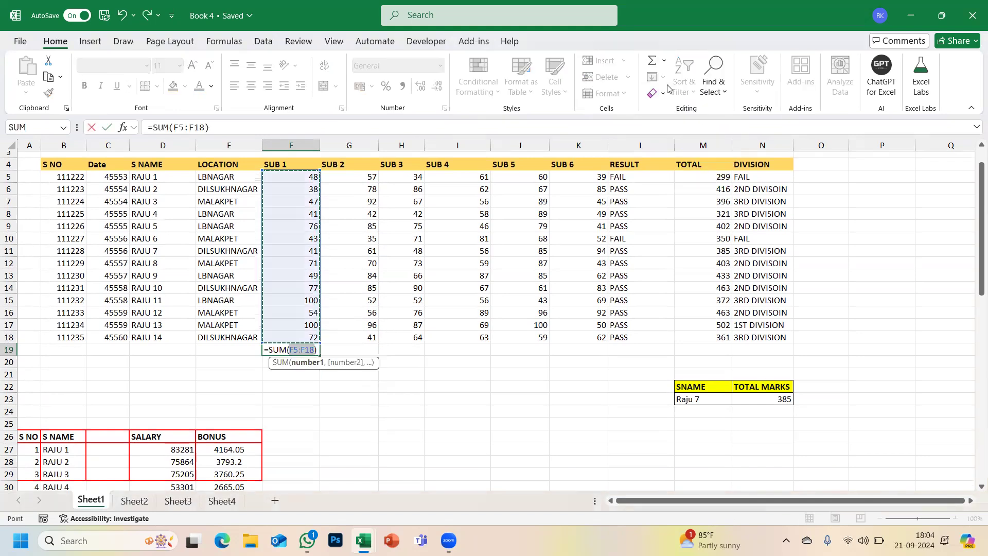
key("Escape")
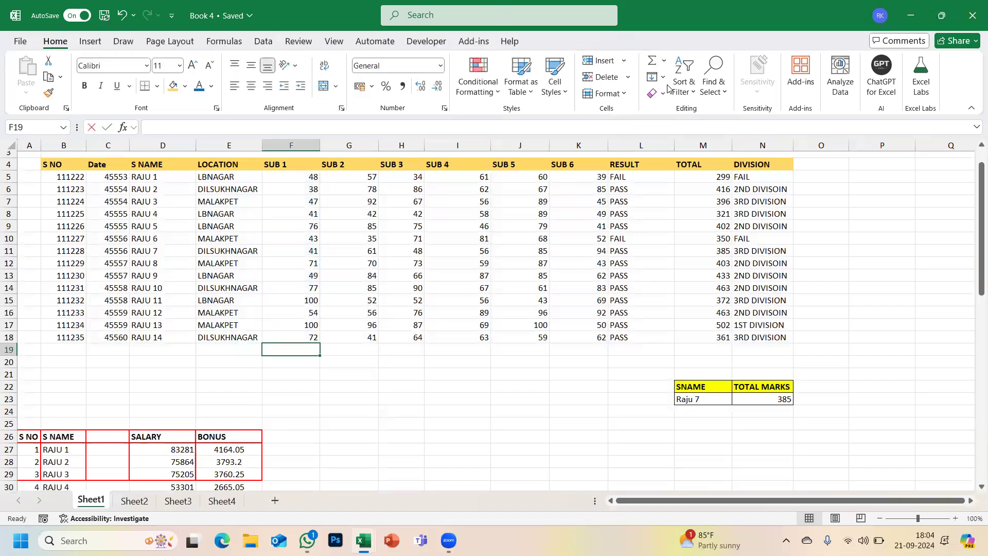
key("alt+equal")
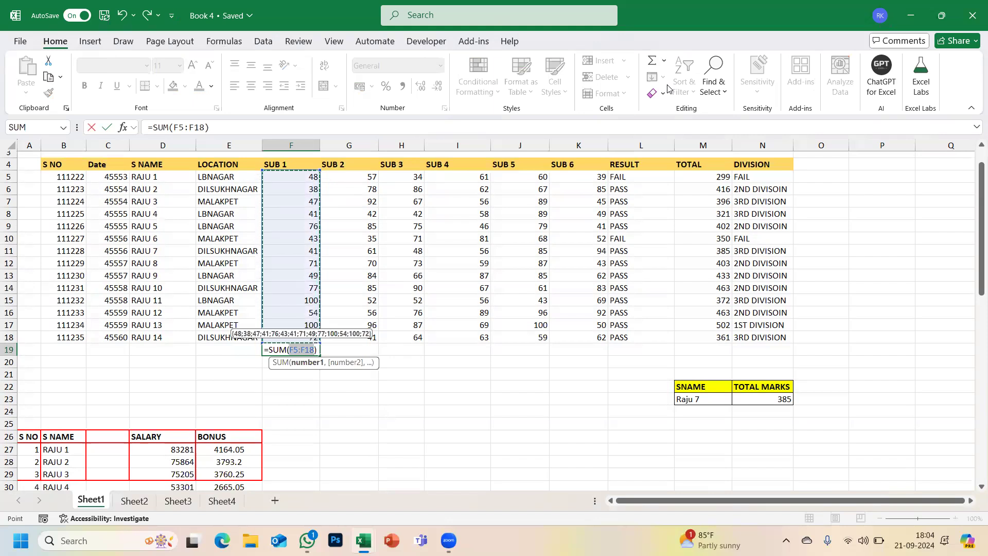
key("Return")
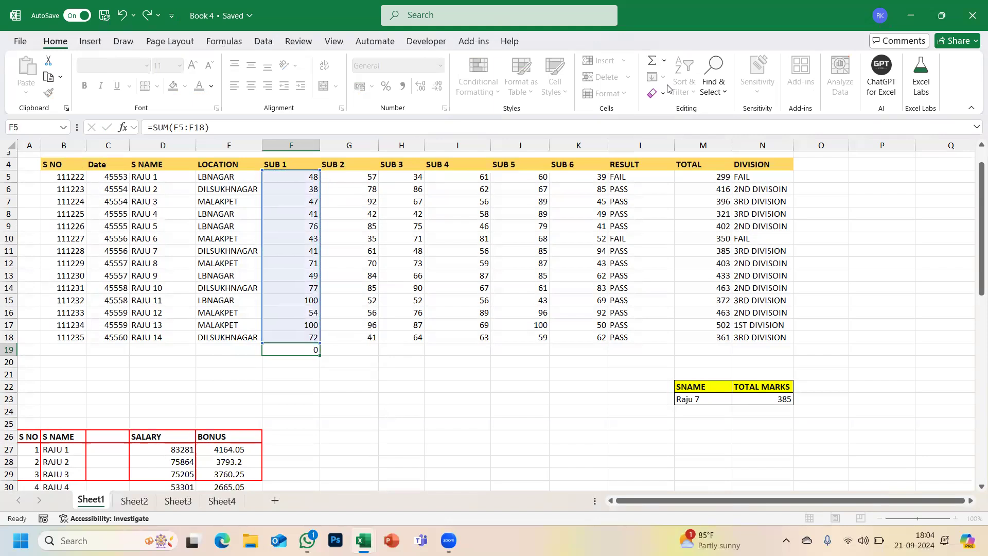
key("ctrl+z")
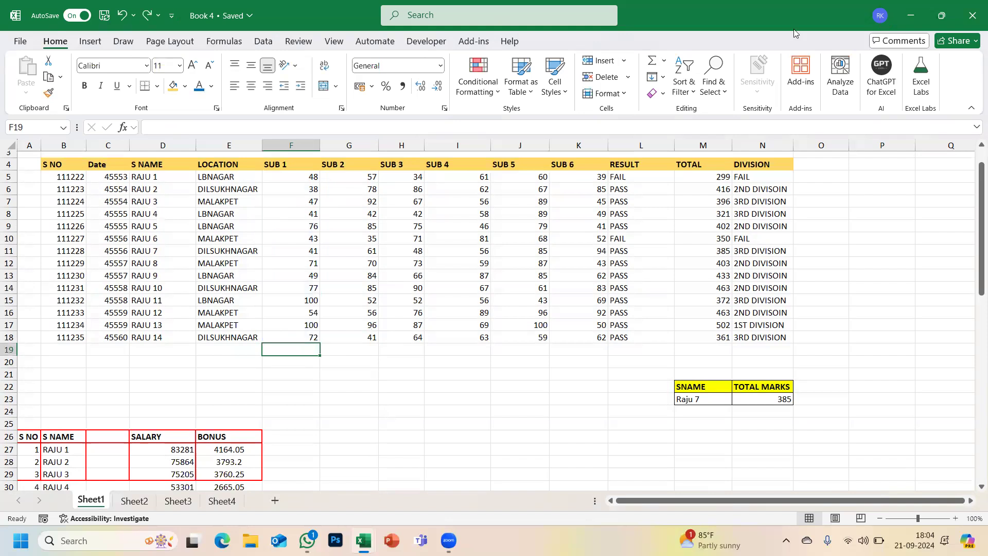
- Insert an AutoSum Average of the SUB 1 marks in F19, then cancel it
left_click(666, 61)
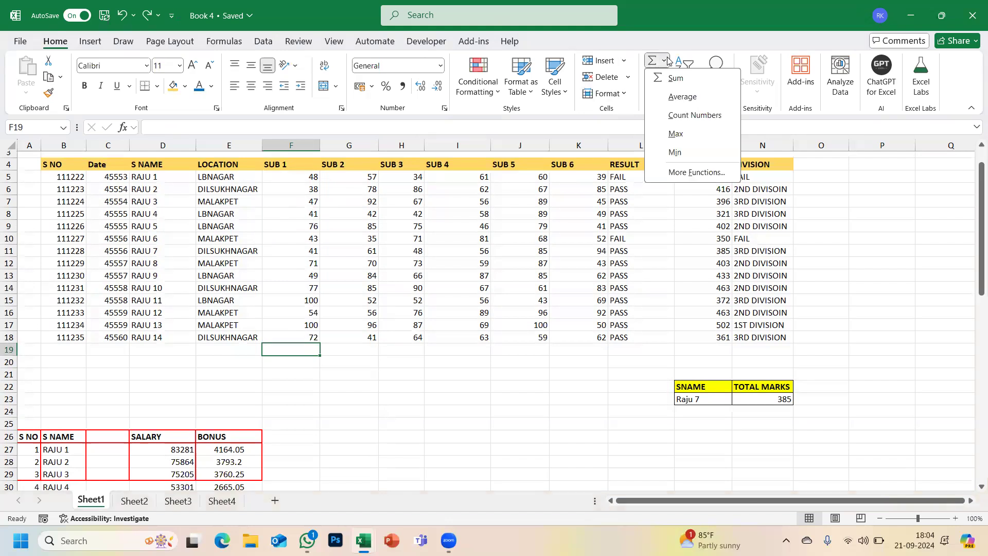
left_click(680, 98)
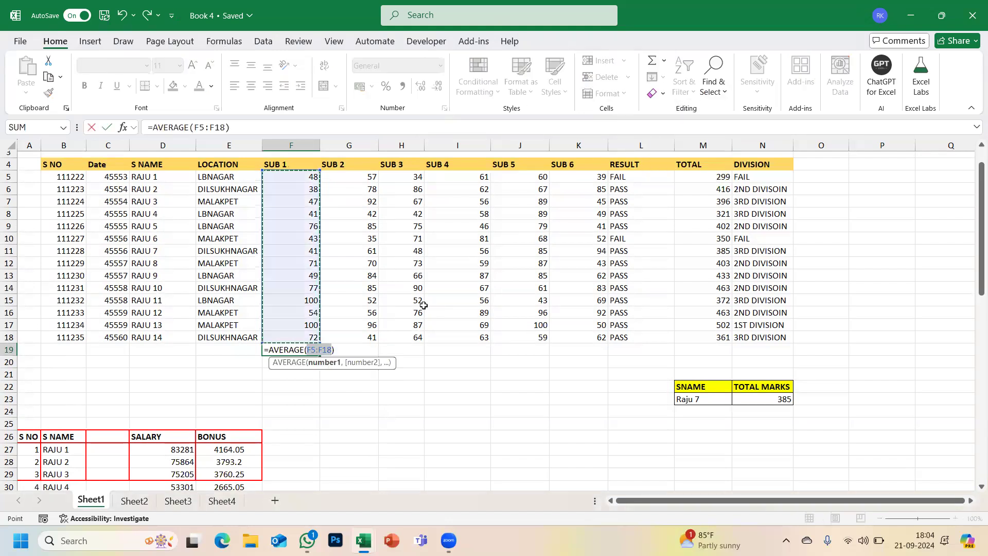
key("Escape")
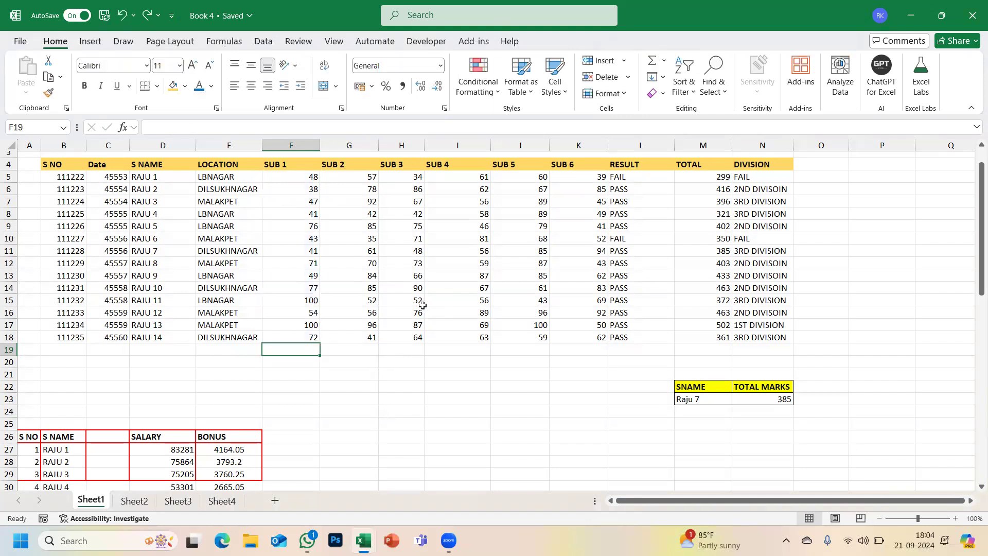
- Try a Sum of F5:F21 in F22, cancel it, and reopen the AutoSum list
left_click(296, 386)
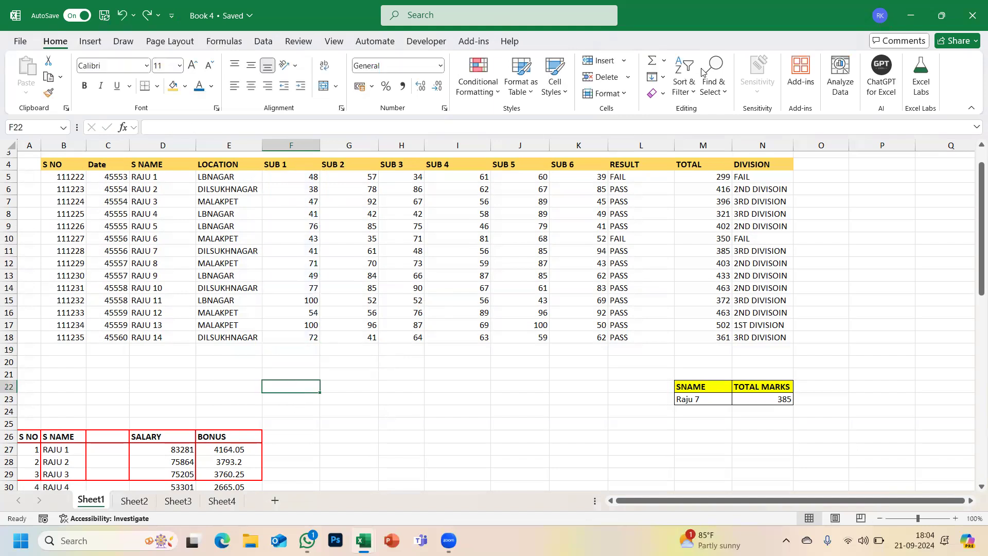
left_click(664, 61)
left_click(670, 80)
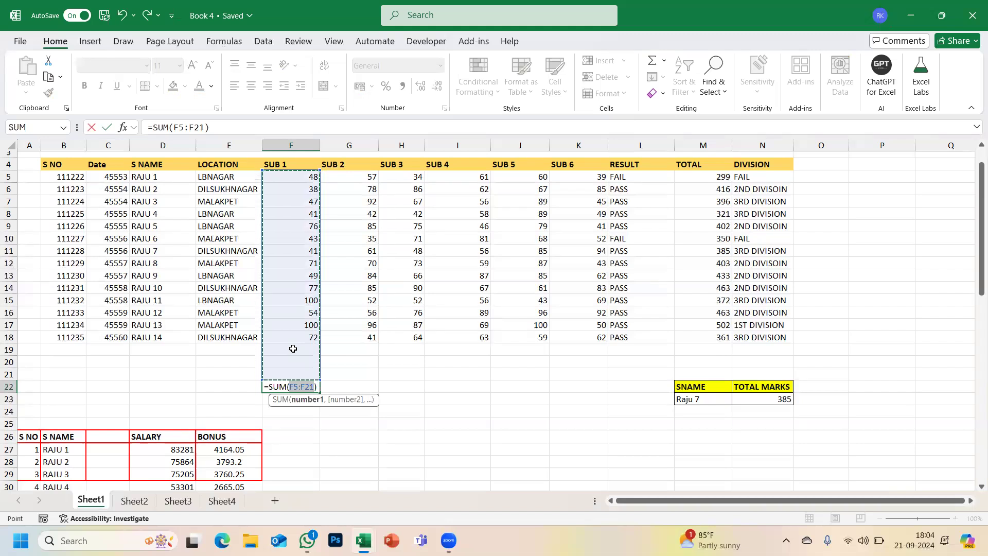
key("Escape")
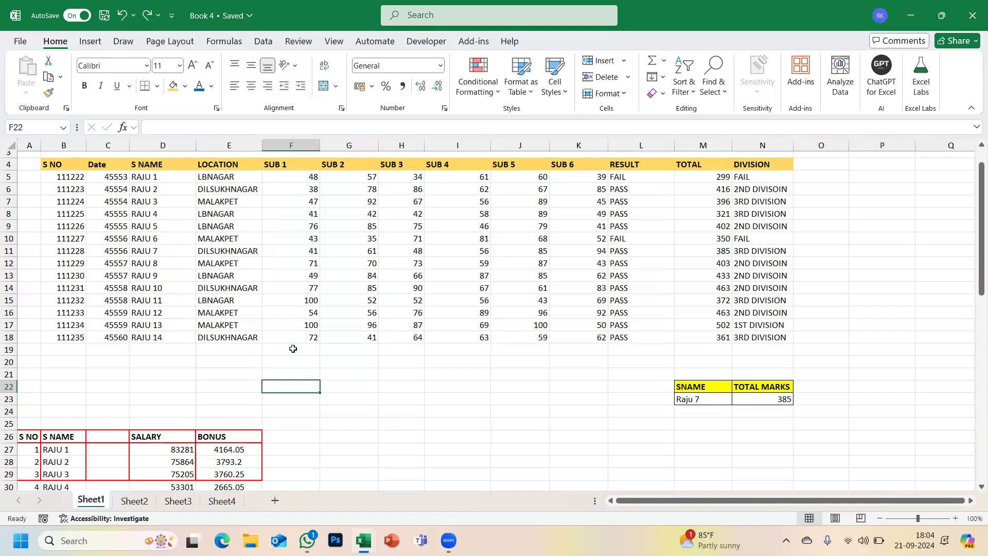
left_click(664, 60)
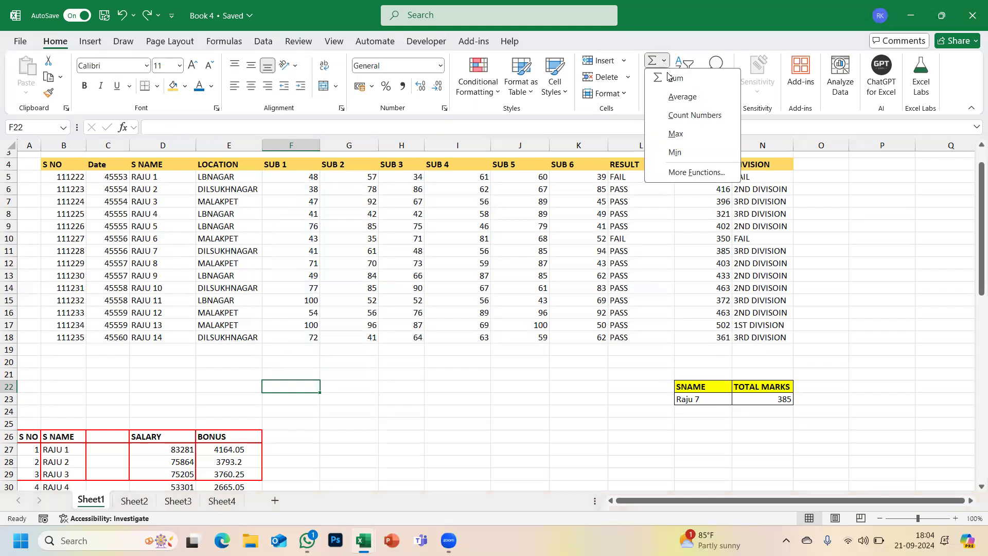
left_click(426, 422)
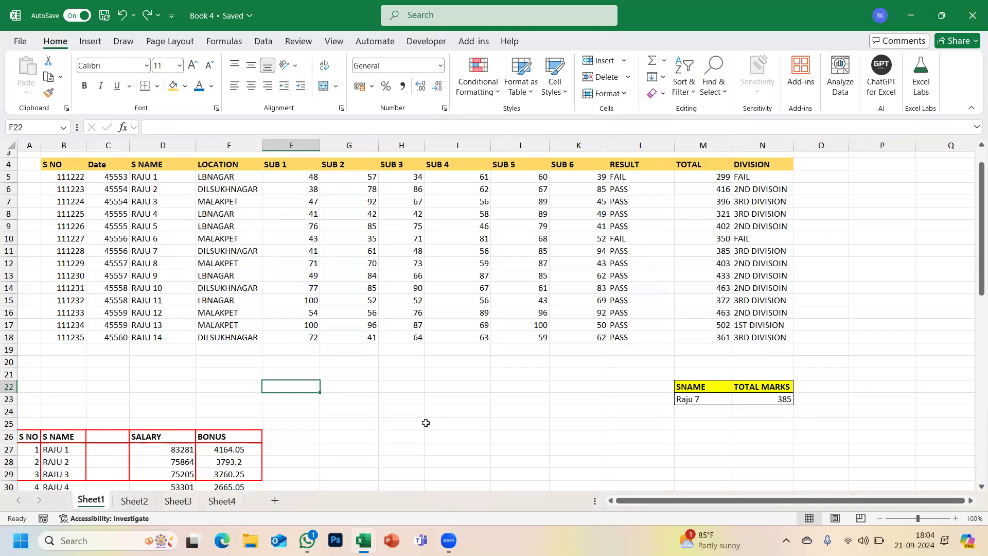
left_click(663, 77)
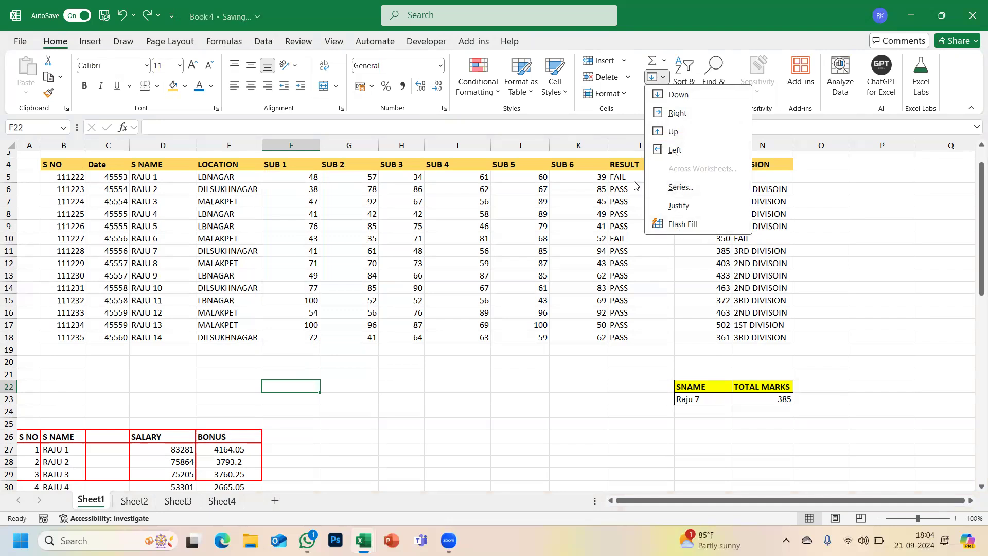
left_click(448, 384)
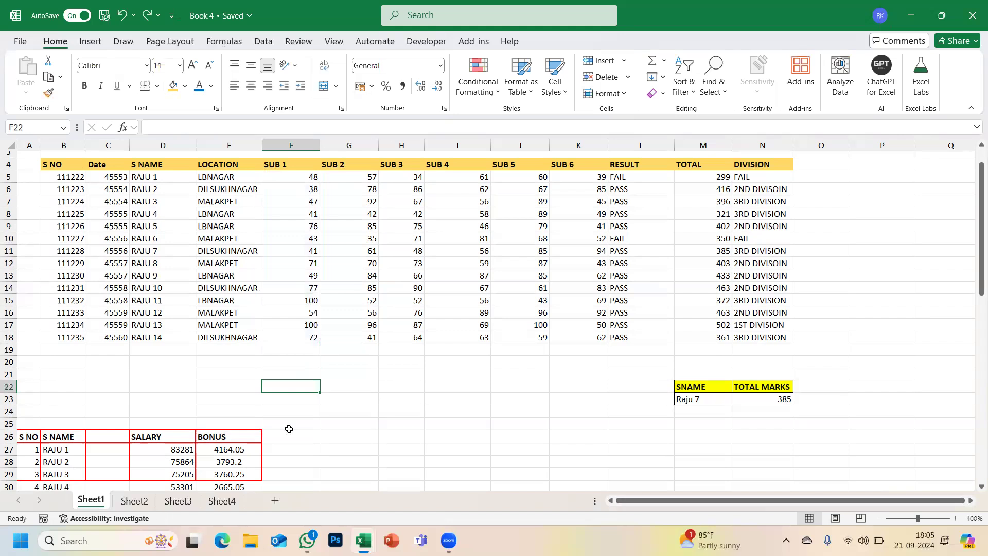
left_click(663, 78)
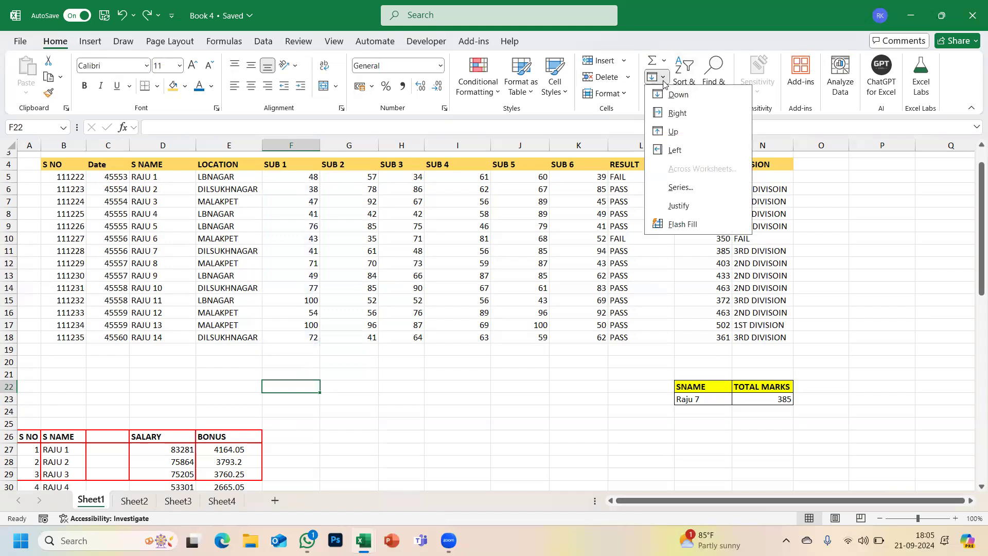
left_click(568, 227)
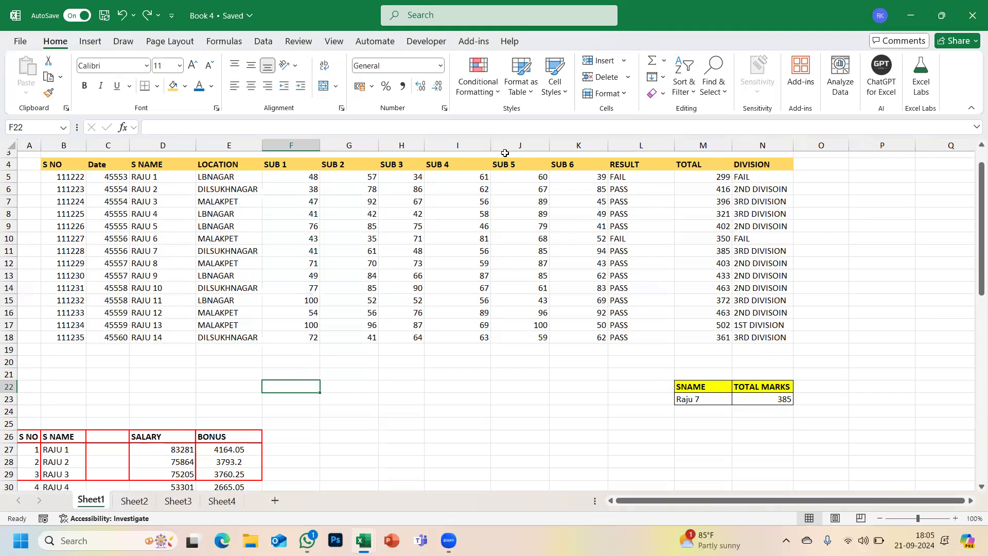